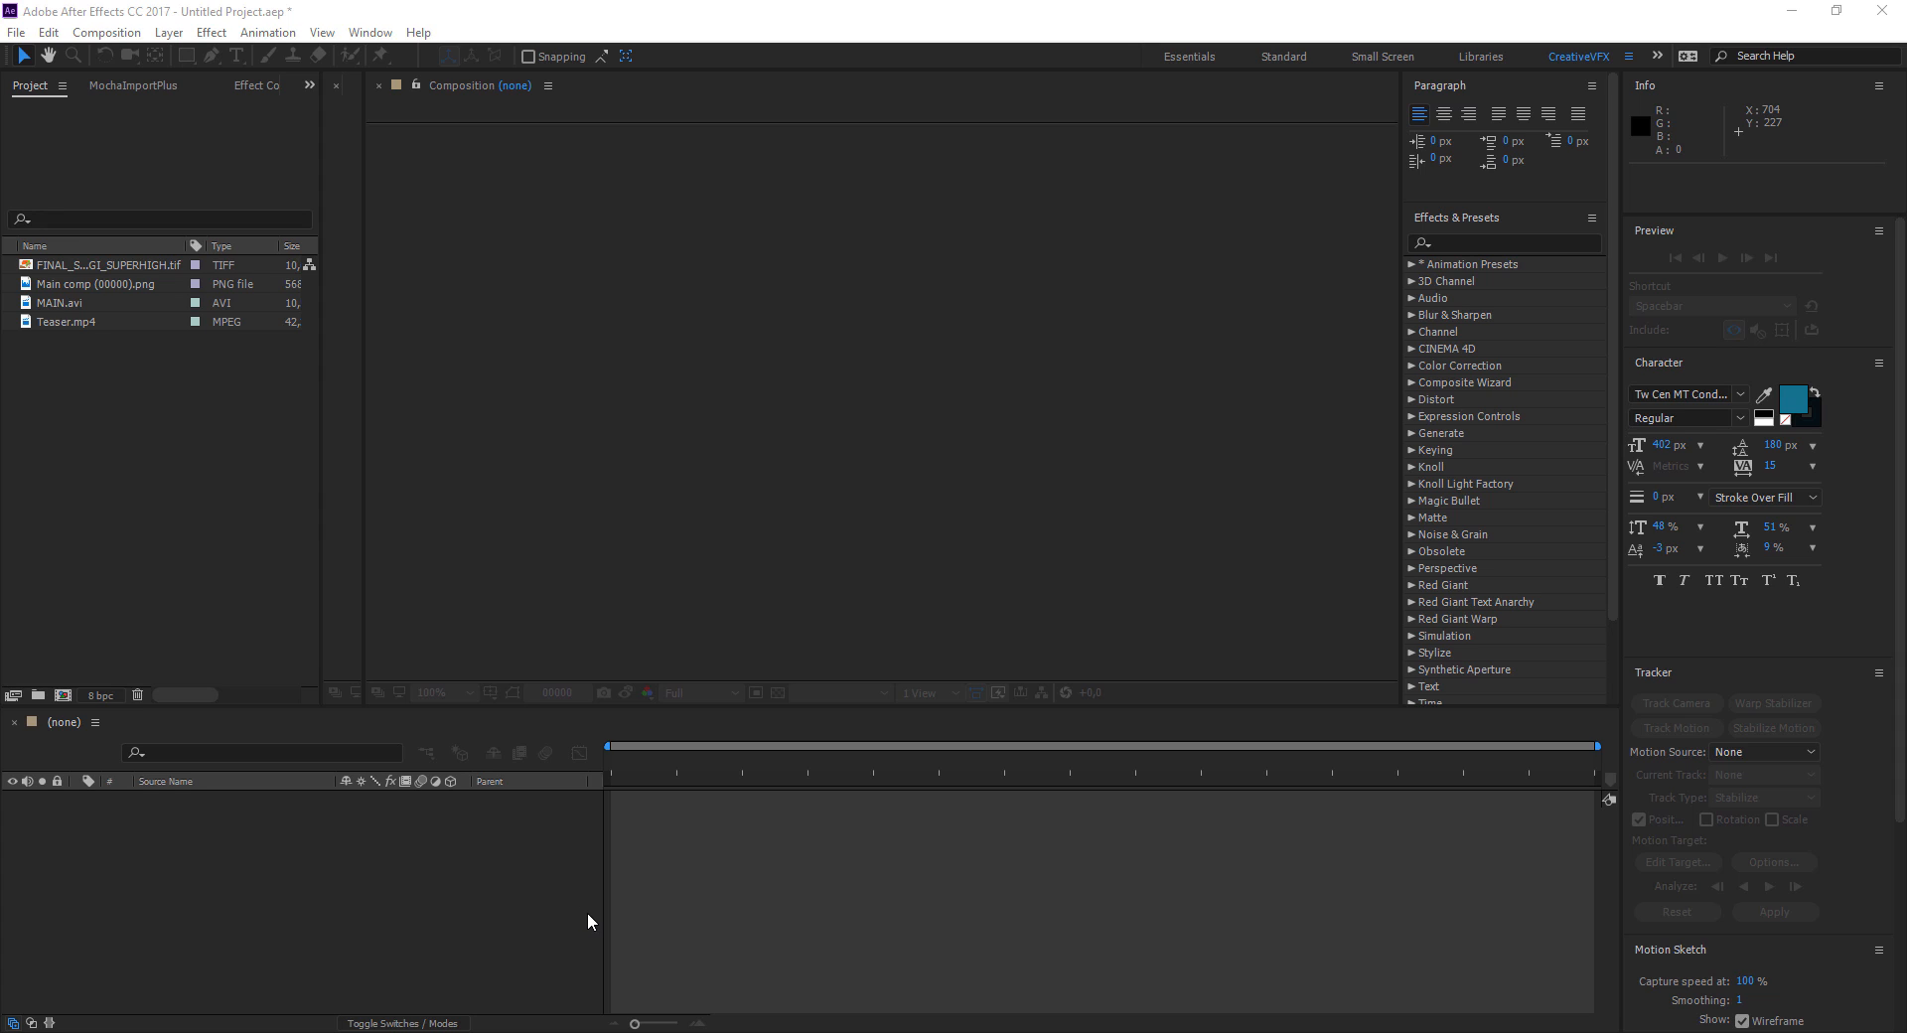
Create a new composition named "test" at 1920 x 1080 px, 30 fps and 1100 frames
click(443, 860)
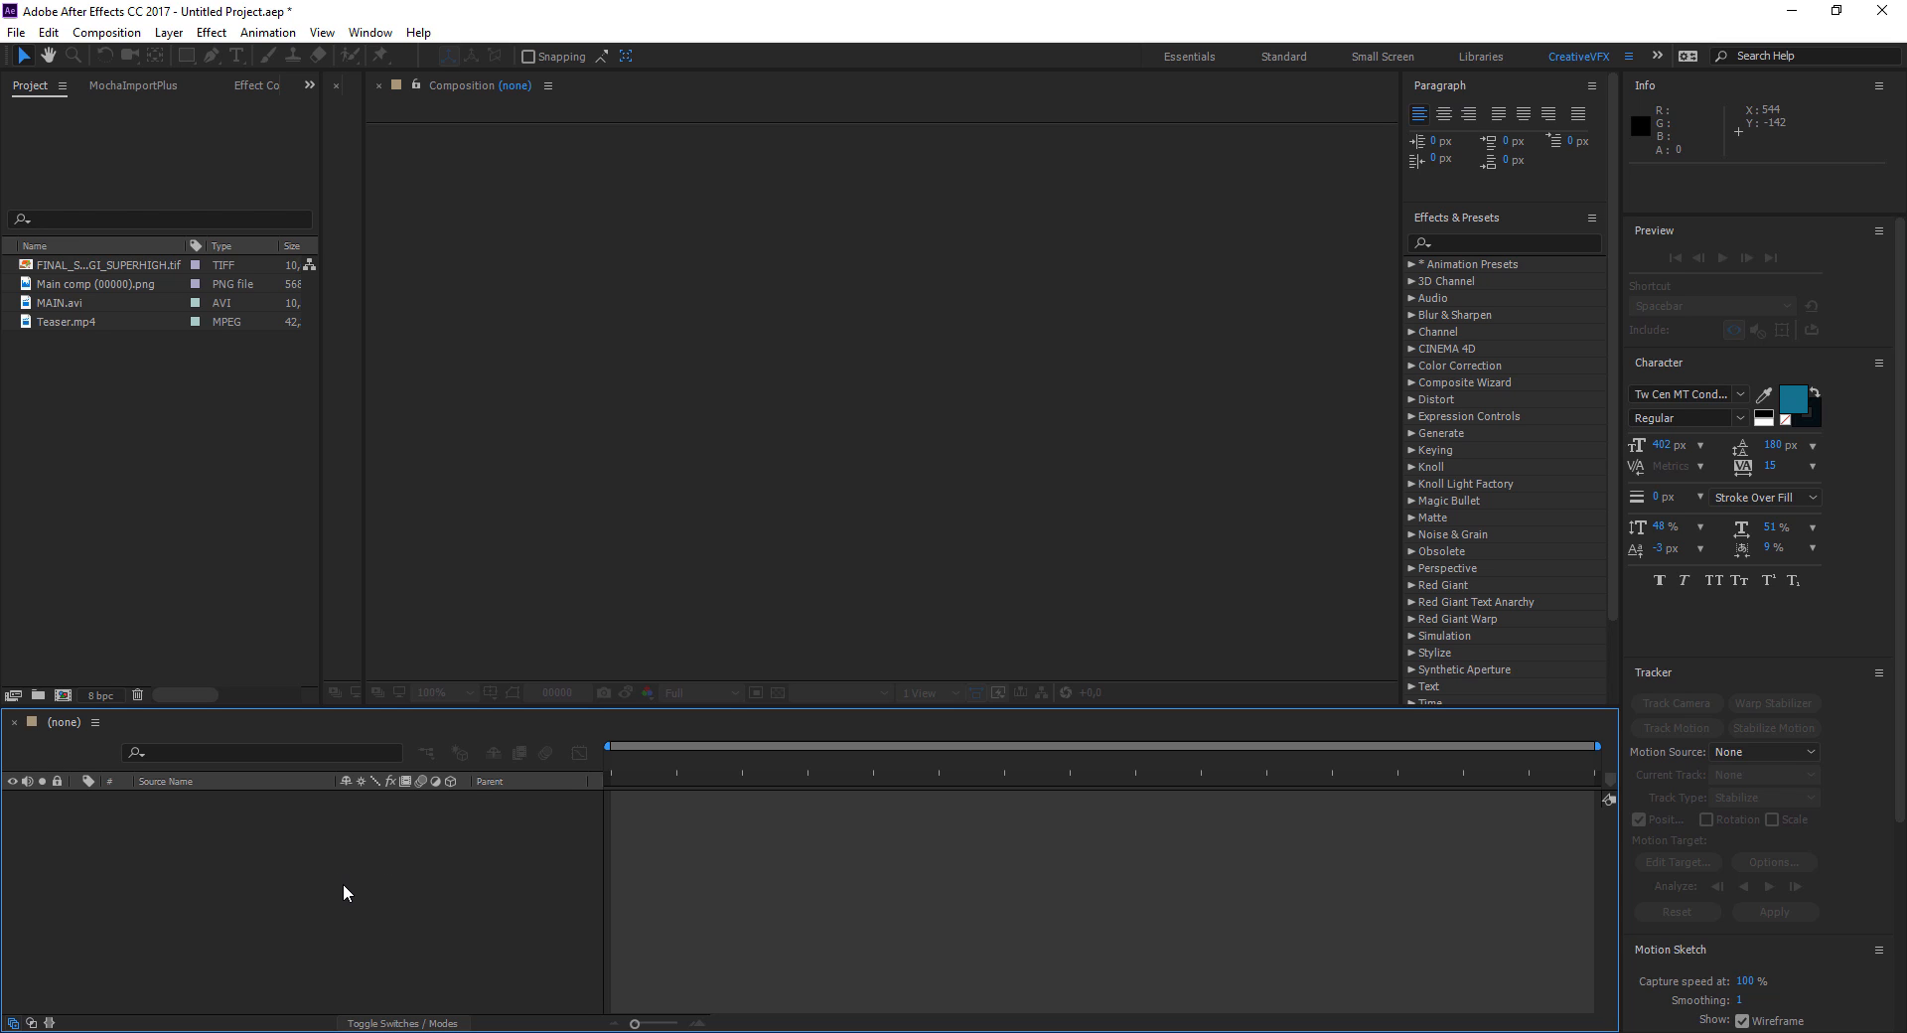
key(ctrl+n)
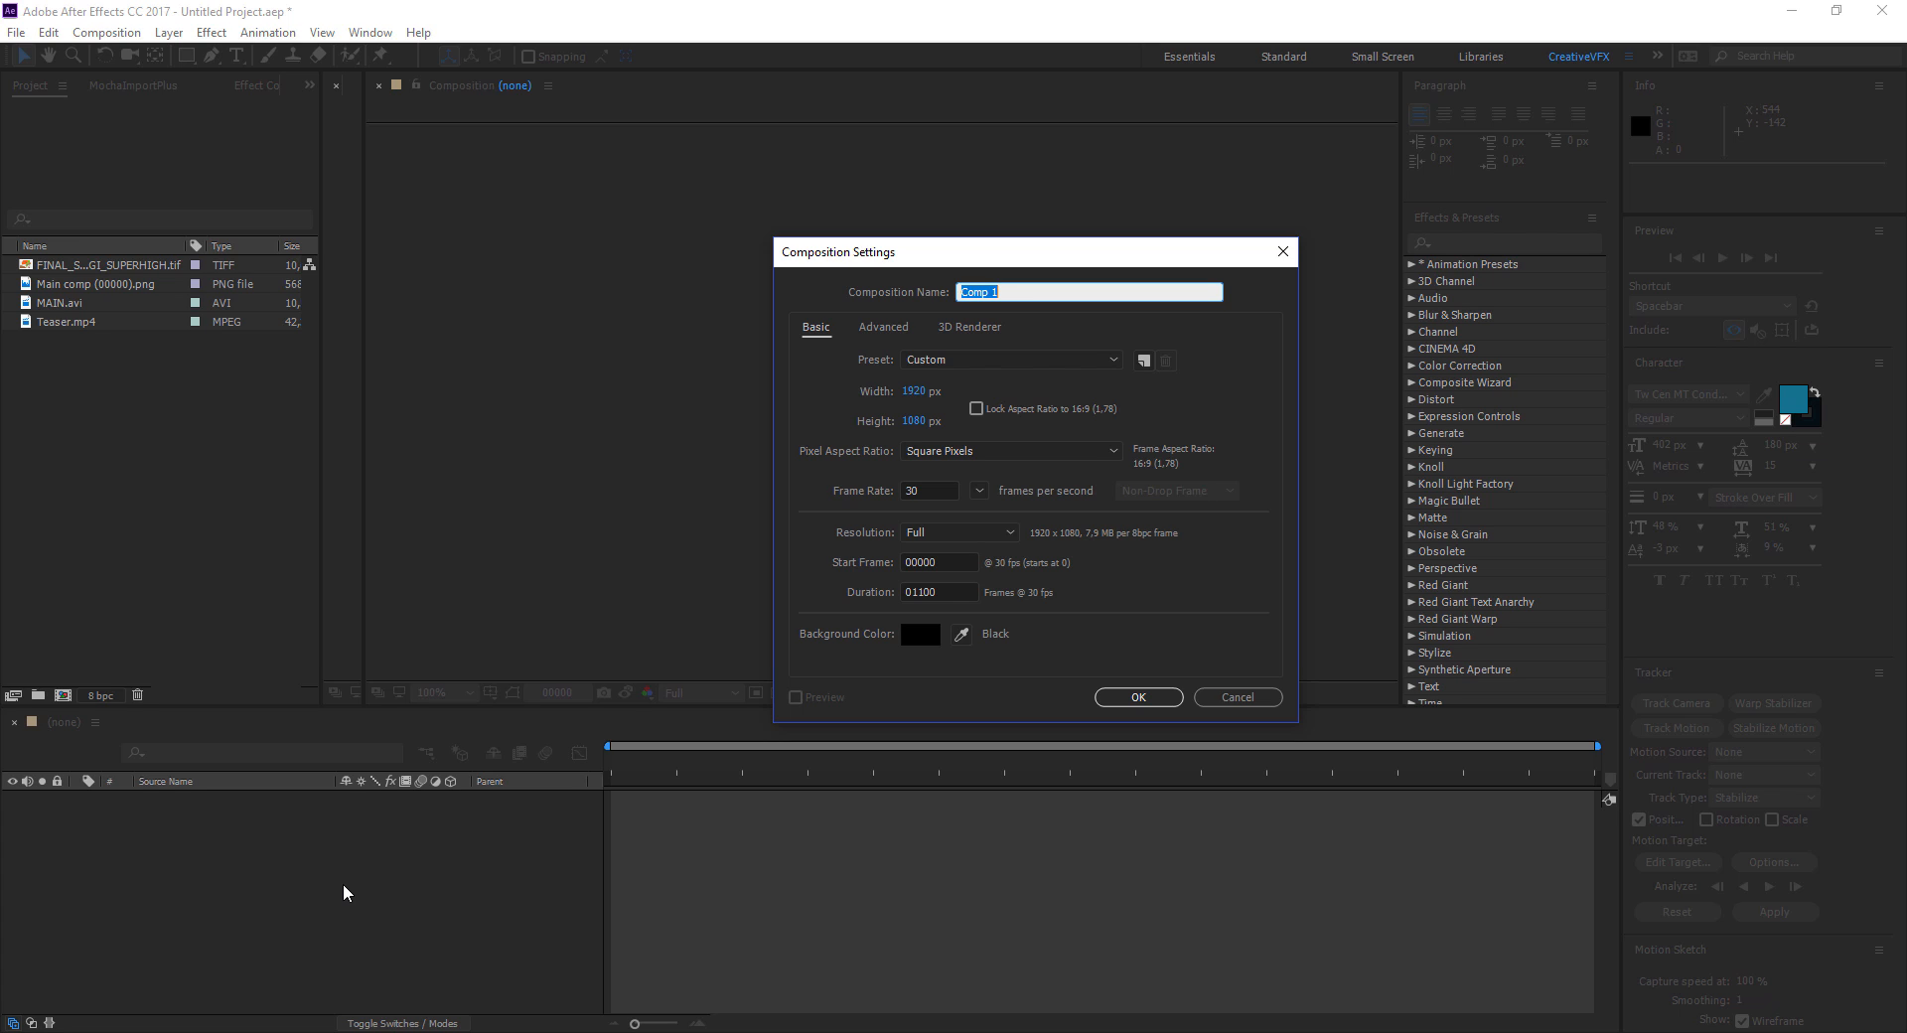
text(test)
click(1140, 698)
click(425, 696)
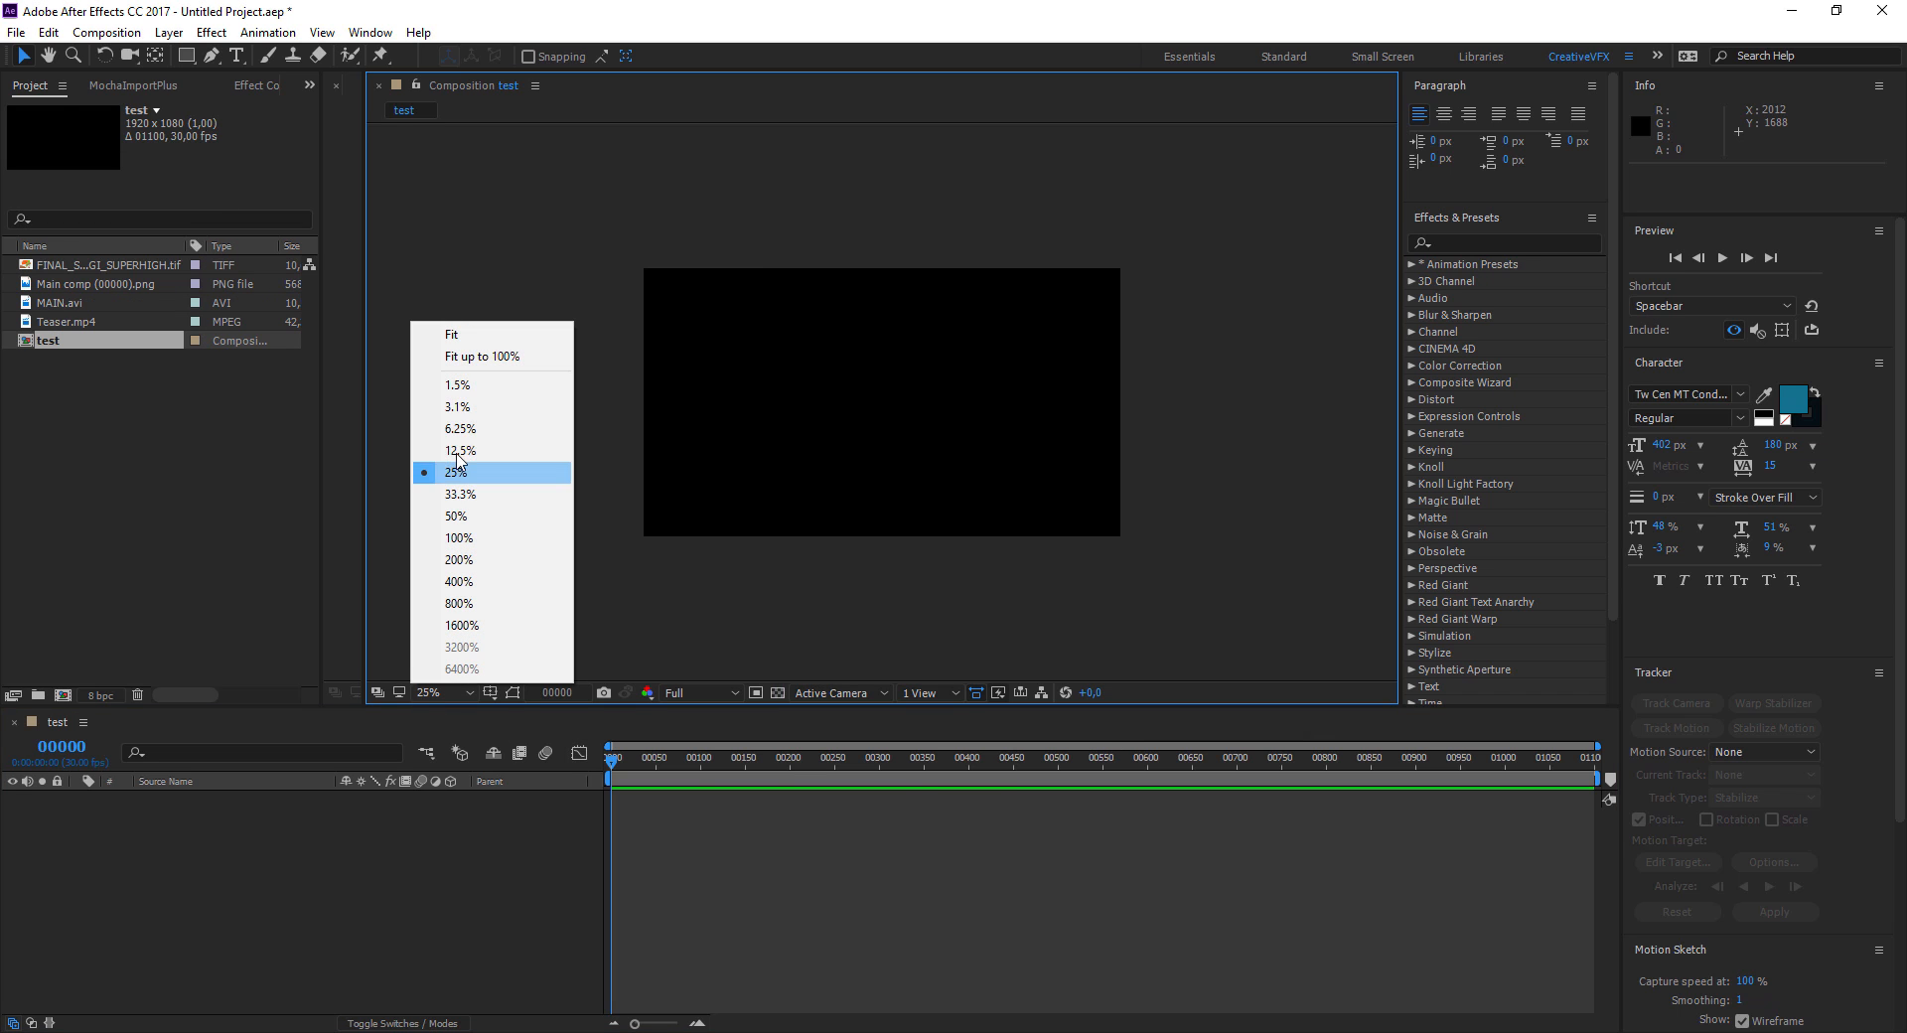
click(665, 587)
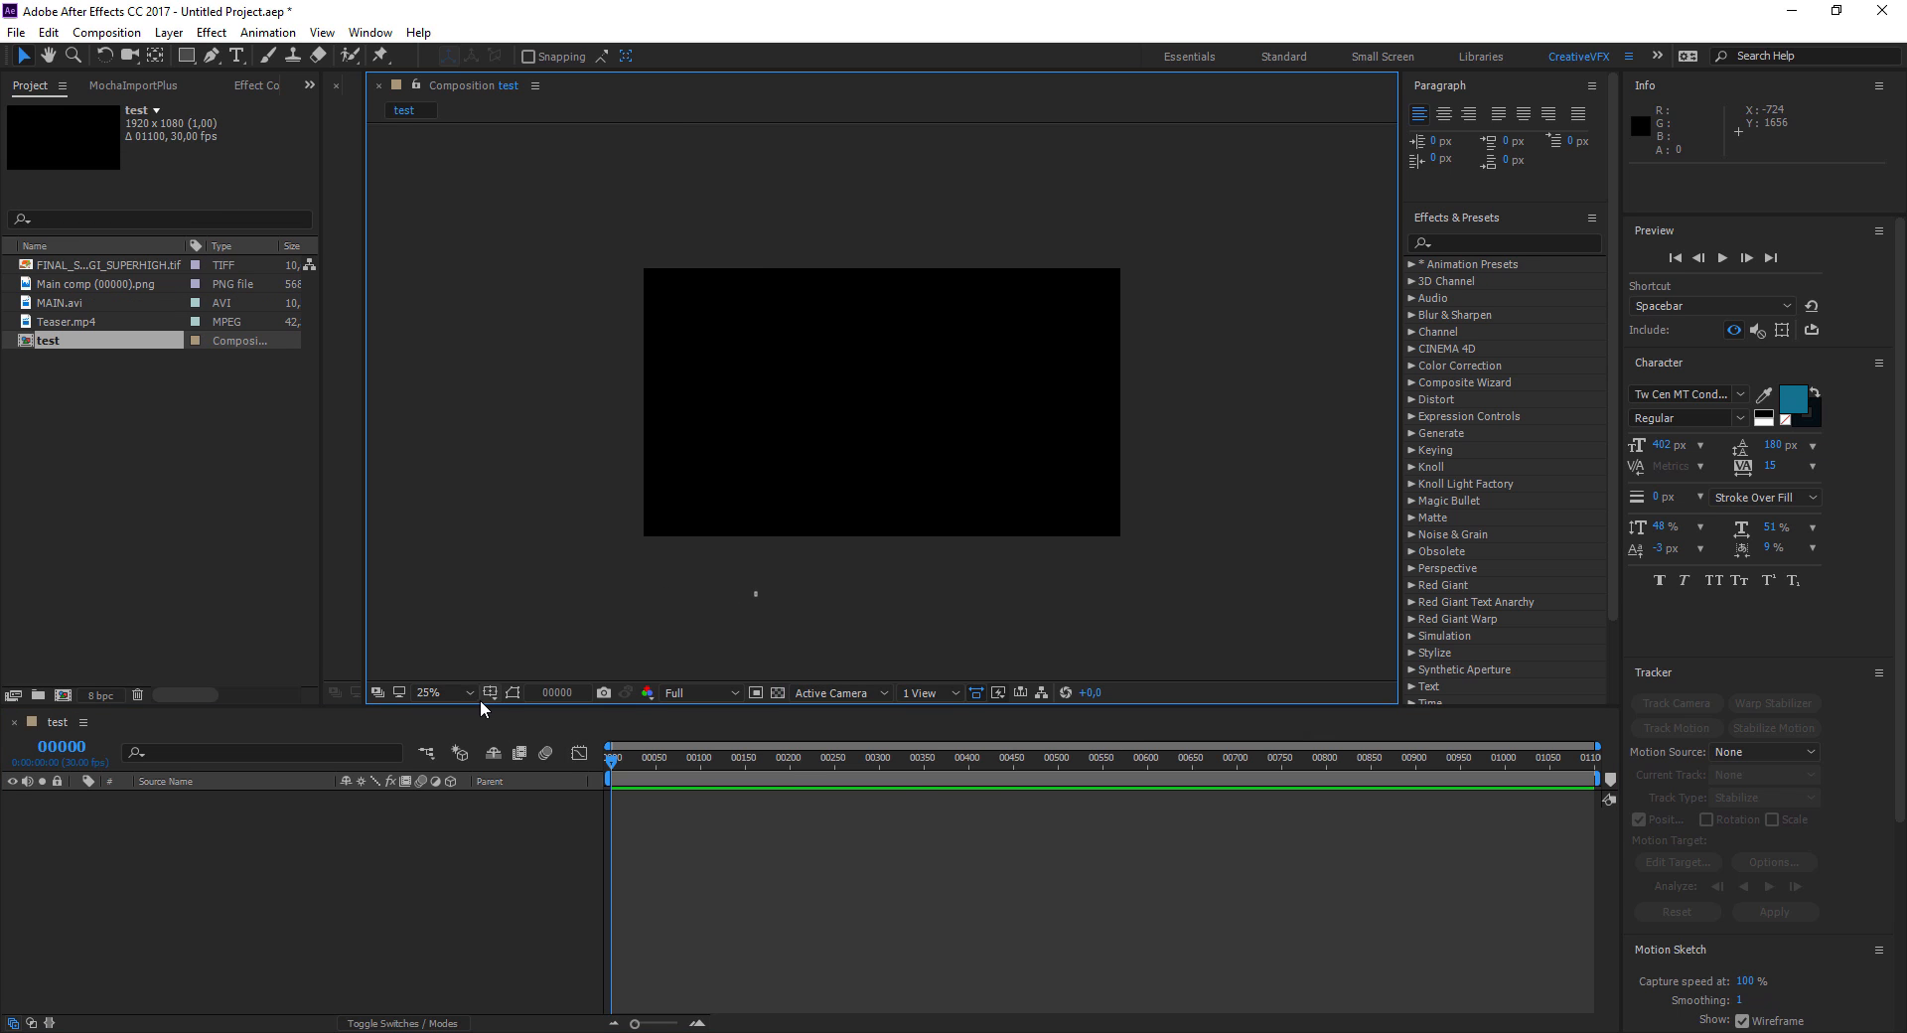
Show the rulers and place a horizontal guide near mid-height and a vertical guide at about x 900 in the frame
click(491, 693)
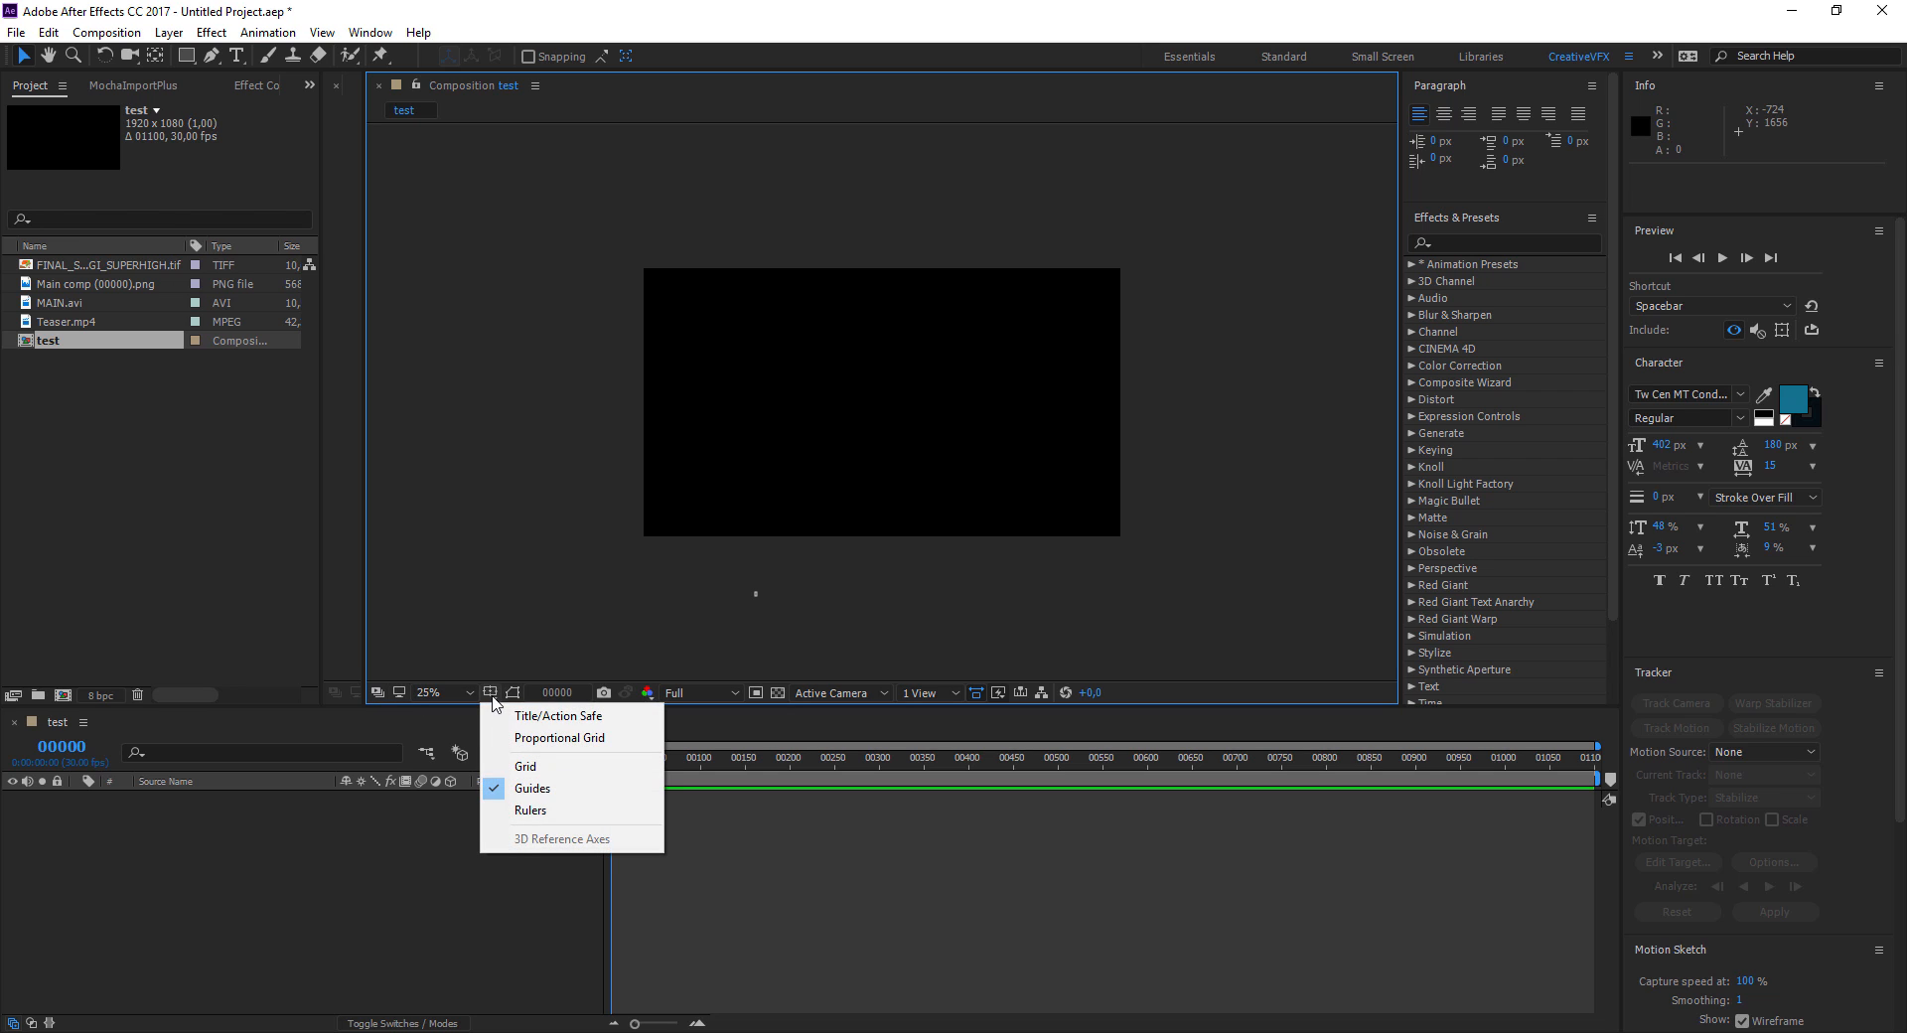
click(566, 811)
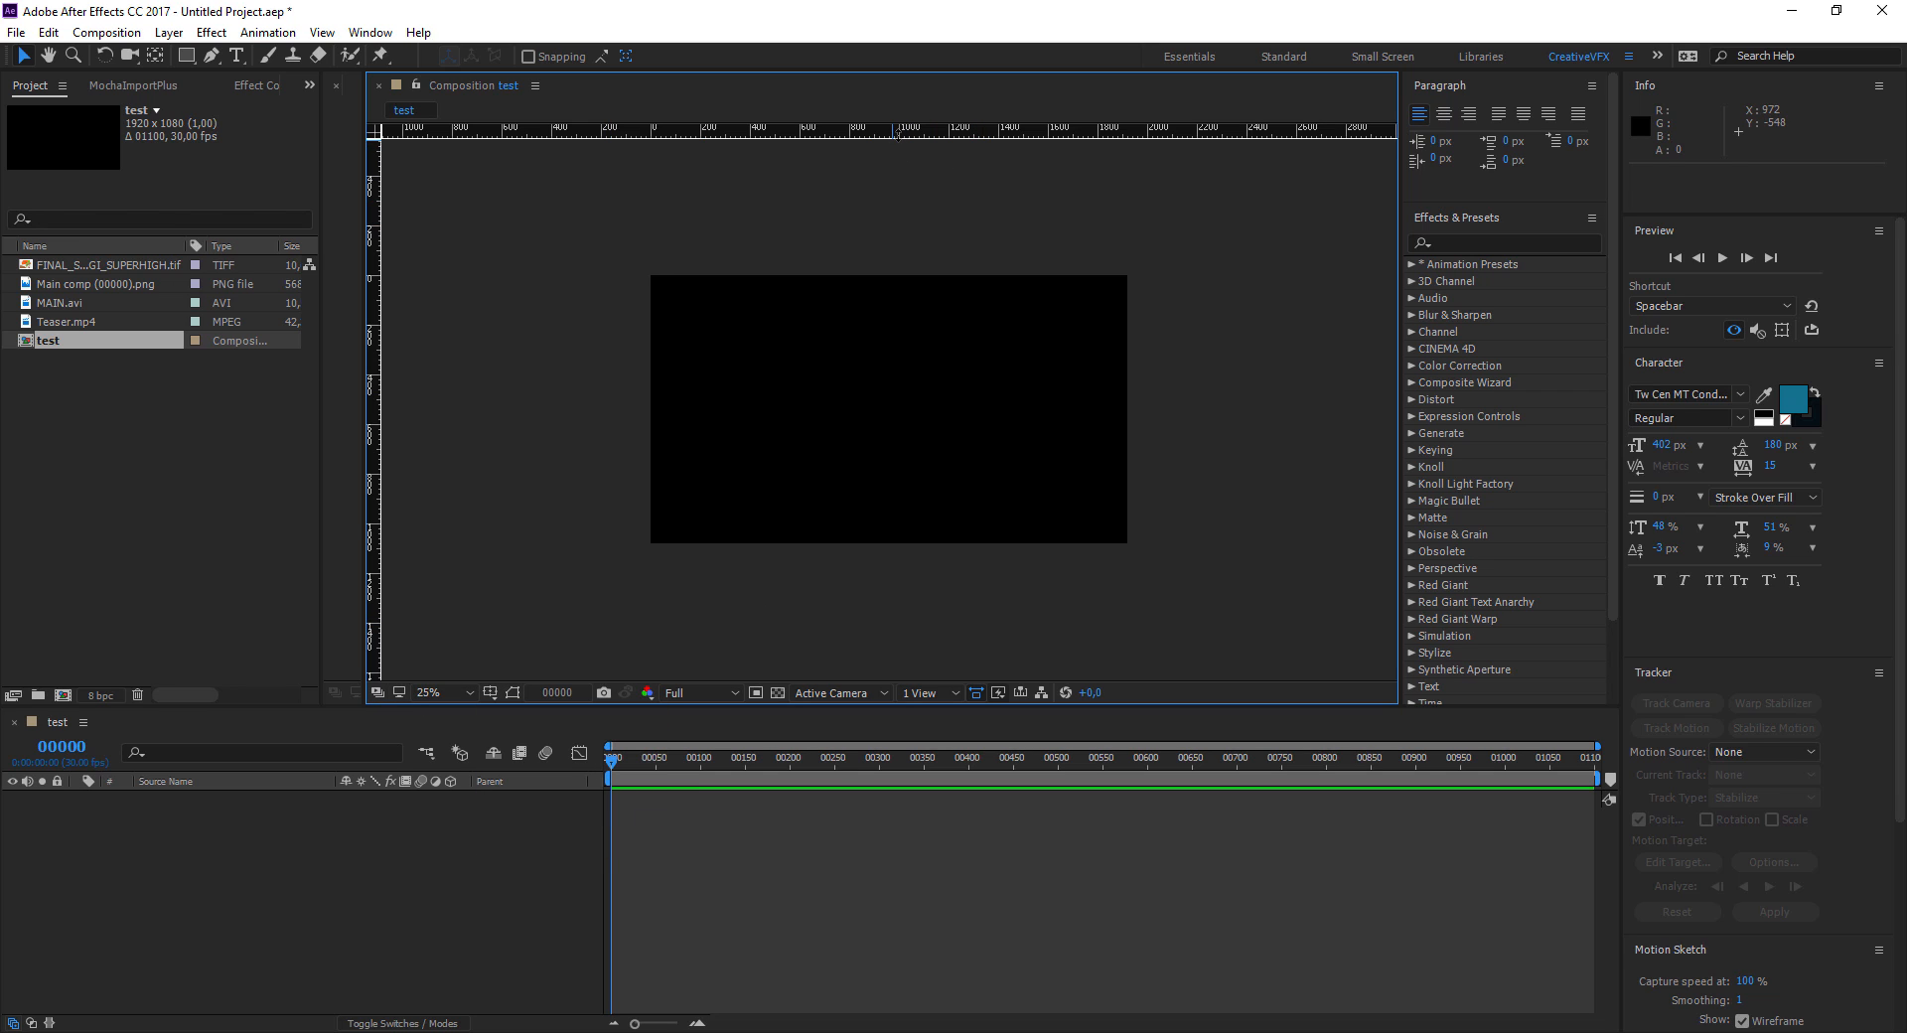
drag(895, 132, 890, 407)
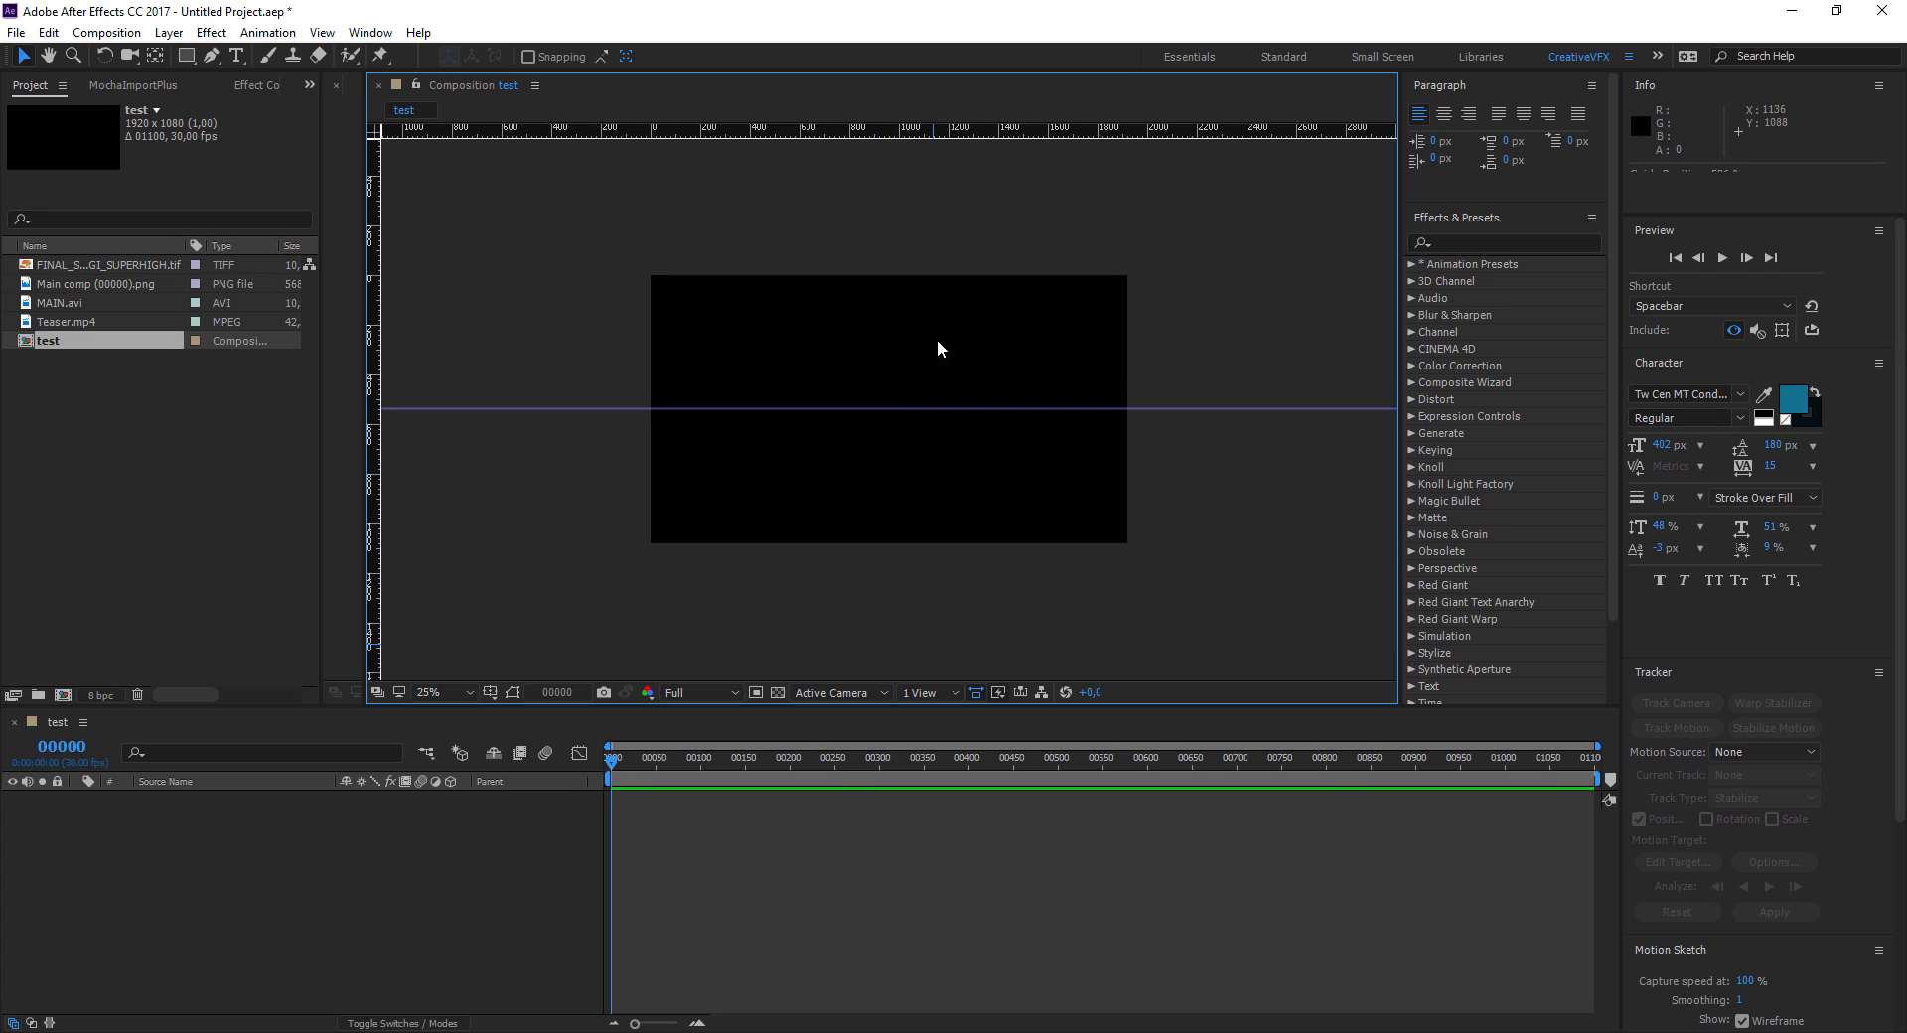
mouse_move(895, 135)
mouse_down()
mouse_move(890, 354)
mouse_move(899, 132)
mouse_up()
drag(375, 425, 875, 411)
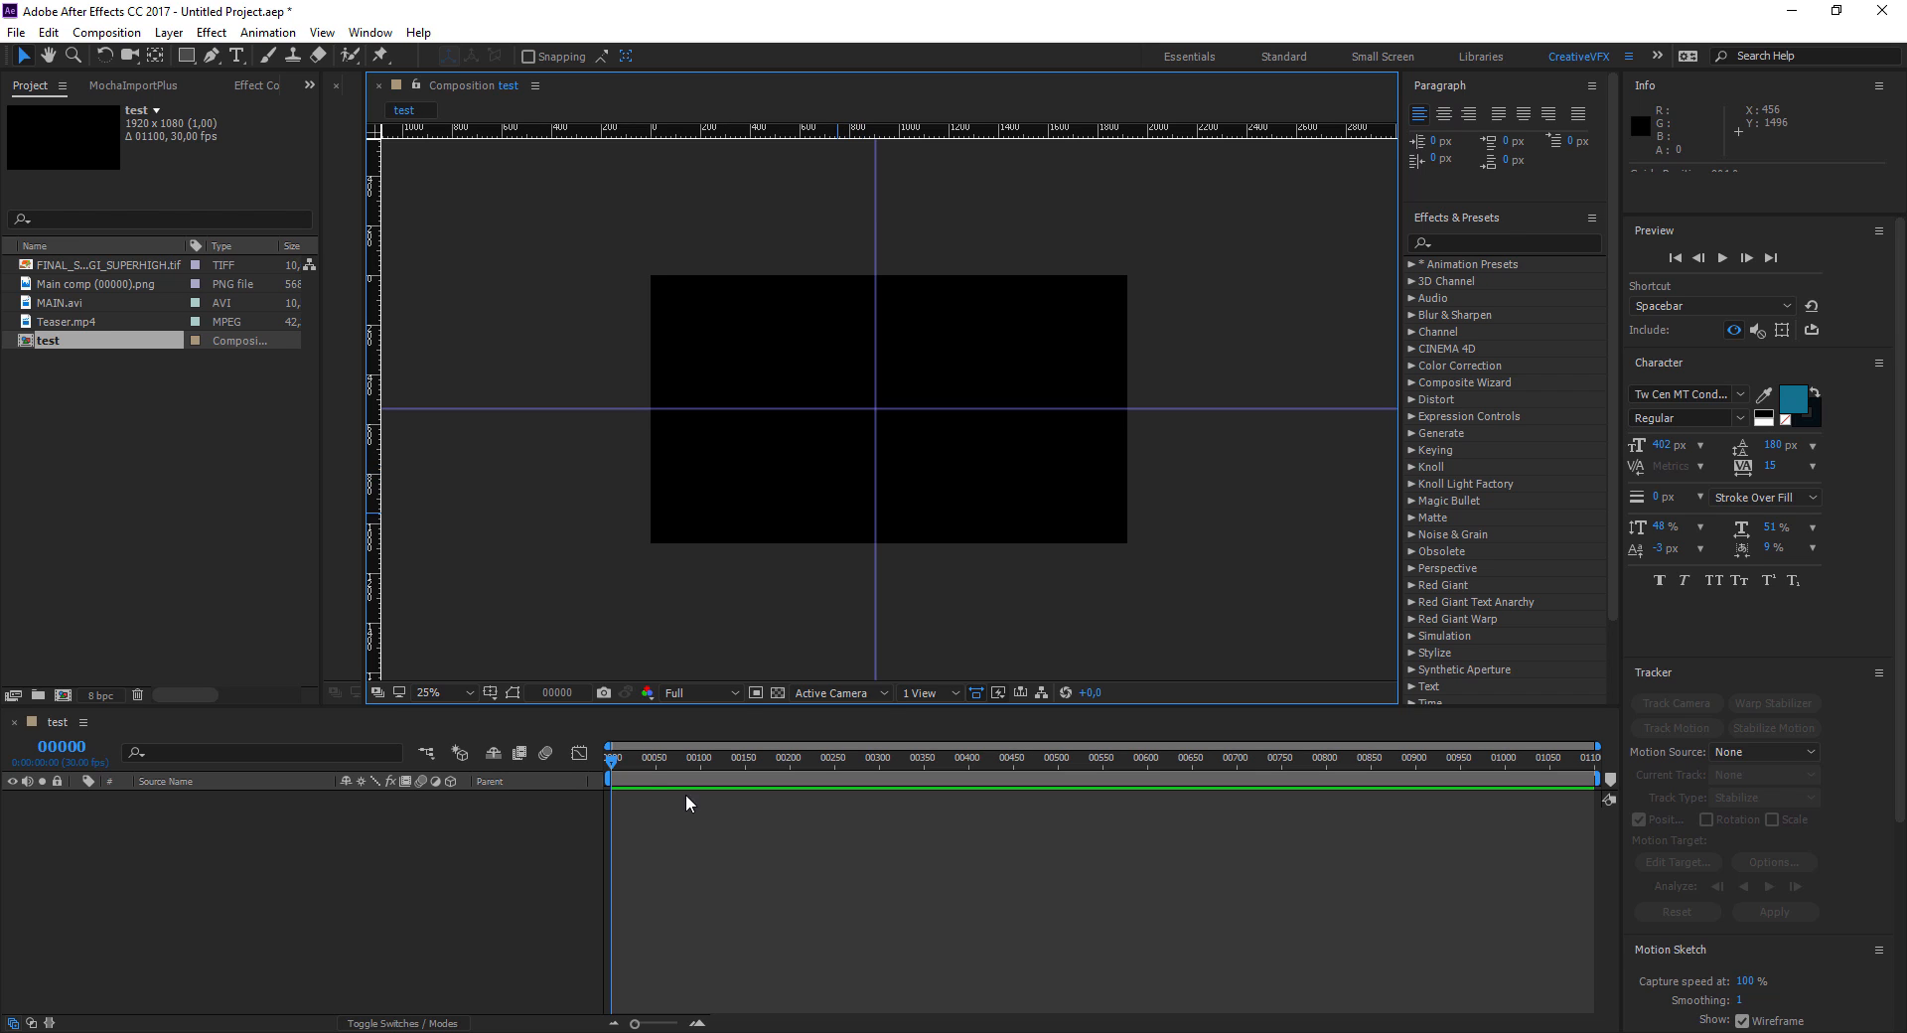
Add a shape layer and draw a flat rectangle about 2008 px wide across the frame along the horizontal guide
right_click(408, 835)
mouse_move(564, 645)
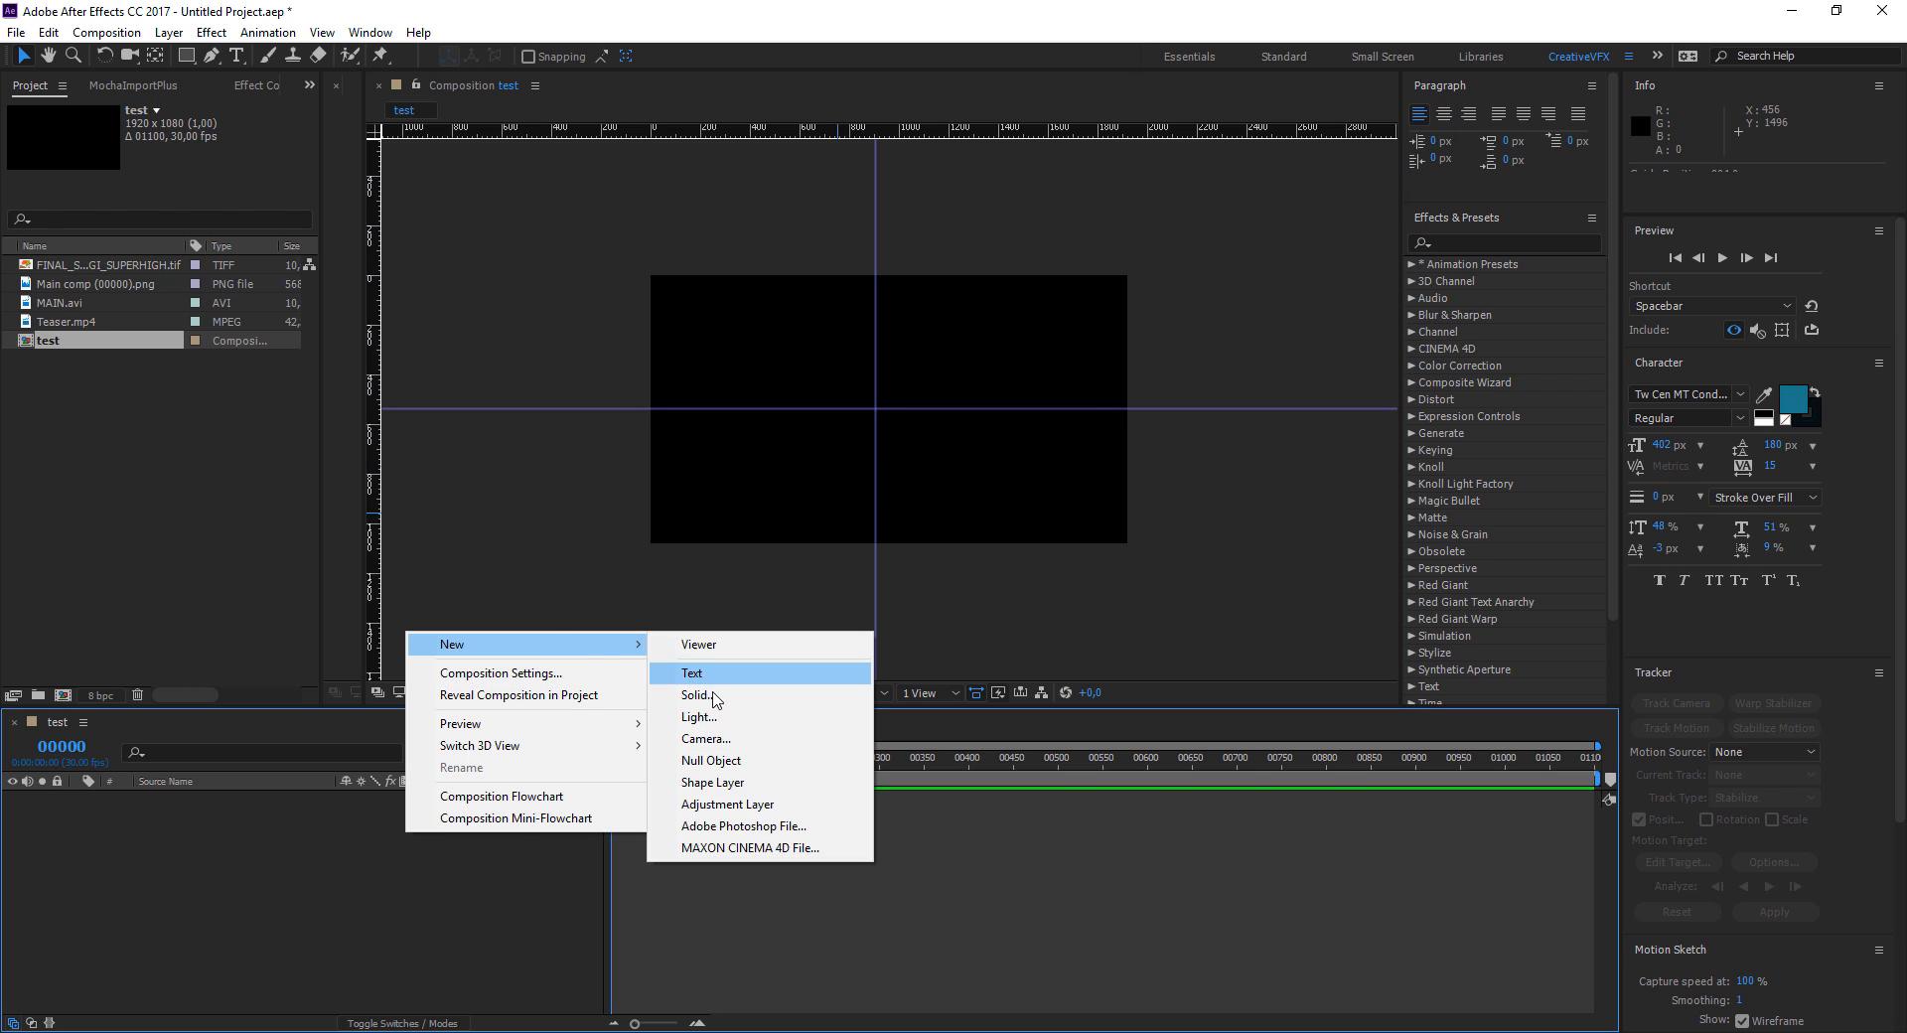
click(711, 783)
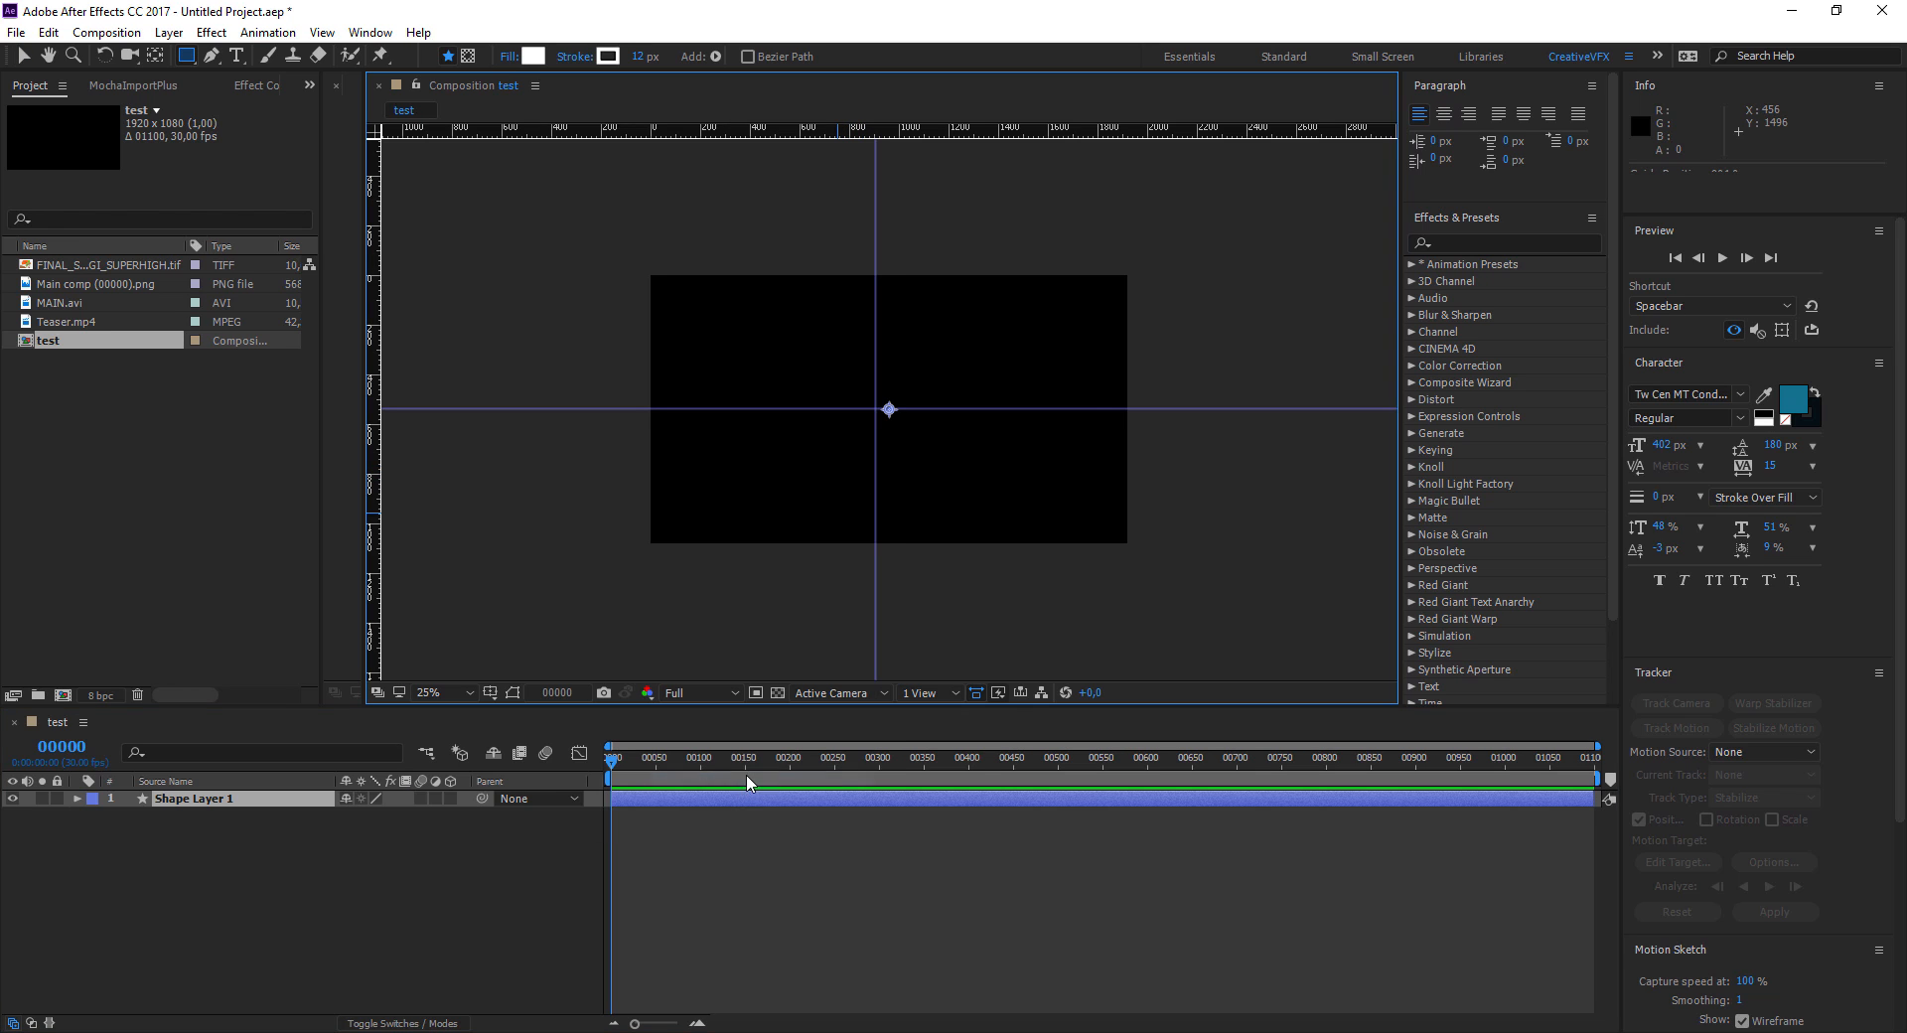
click(251, 802)
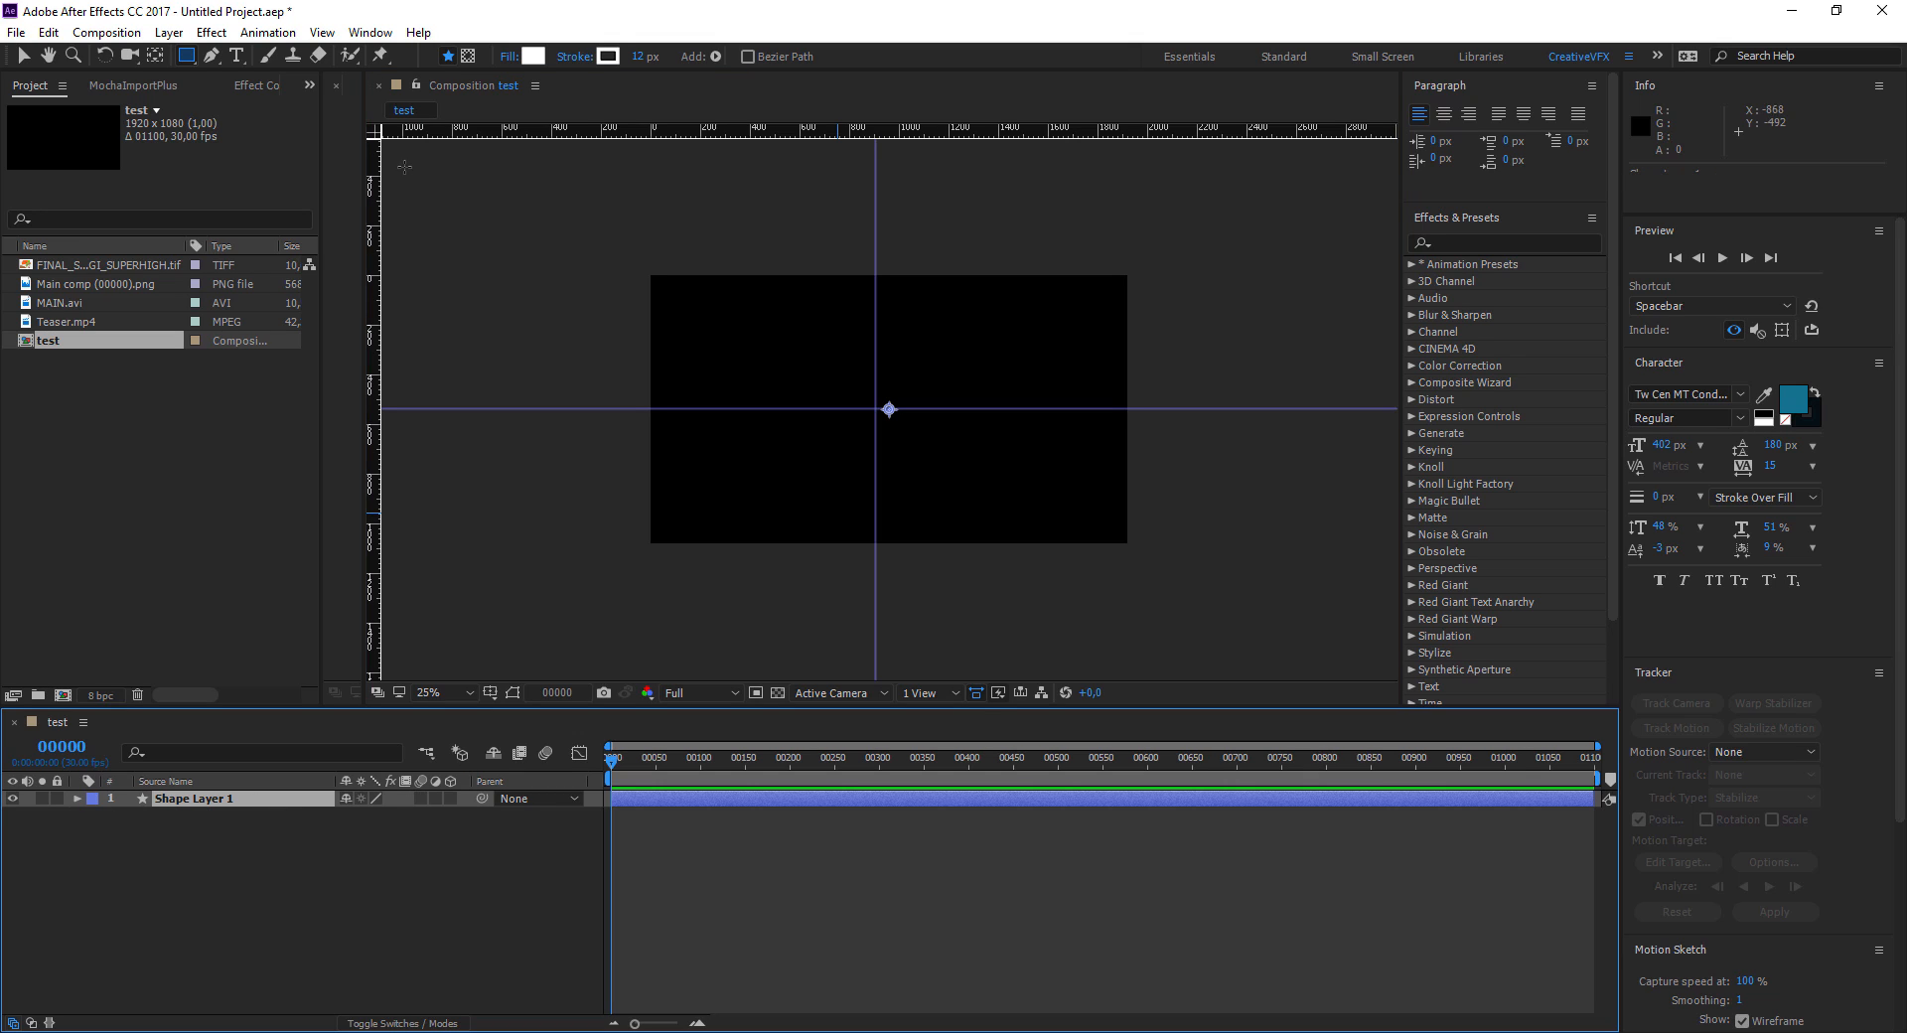
click(196, 63)
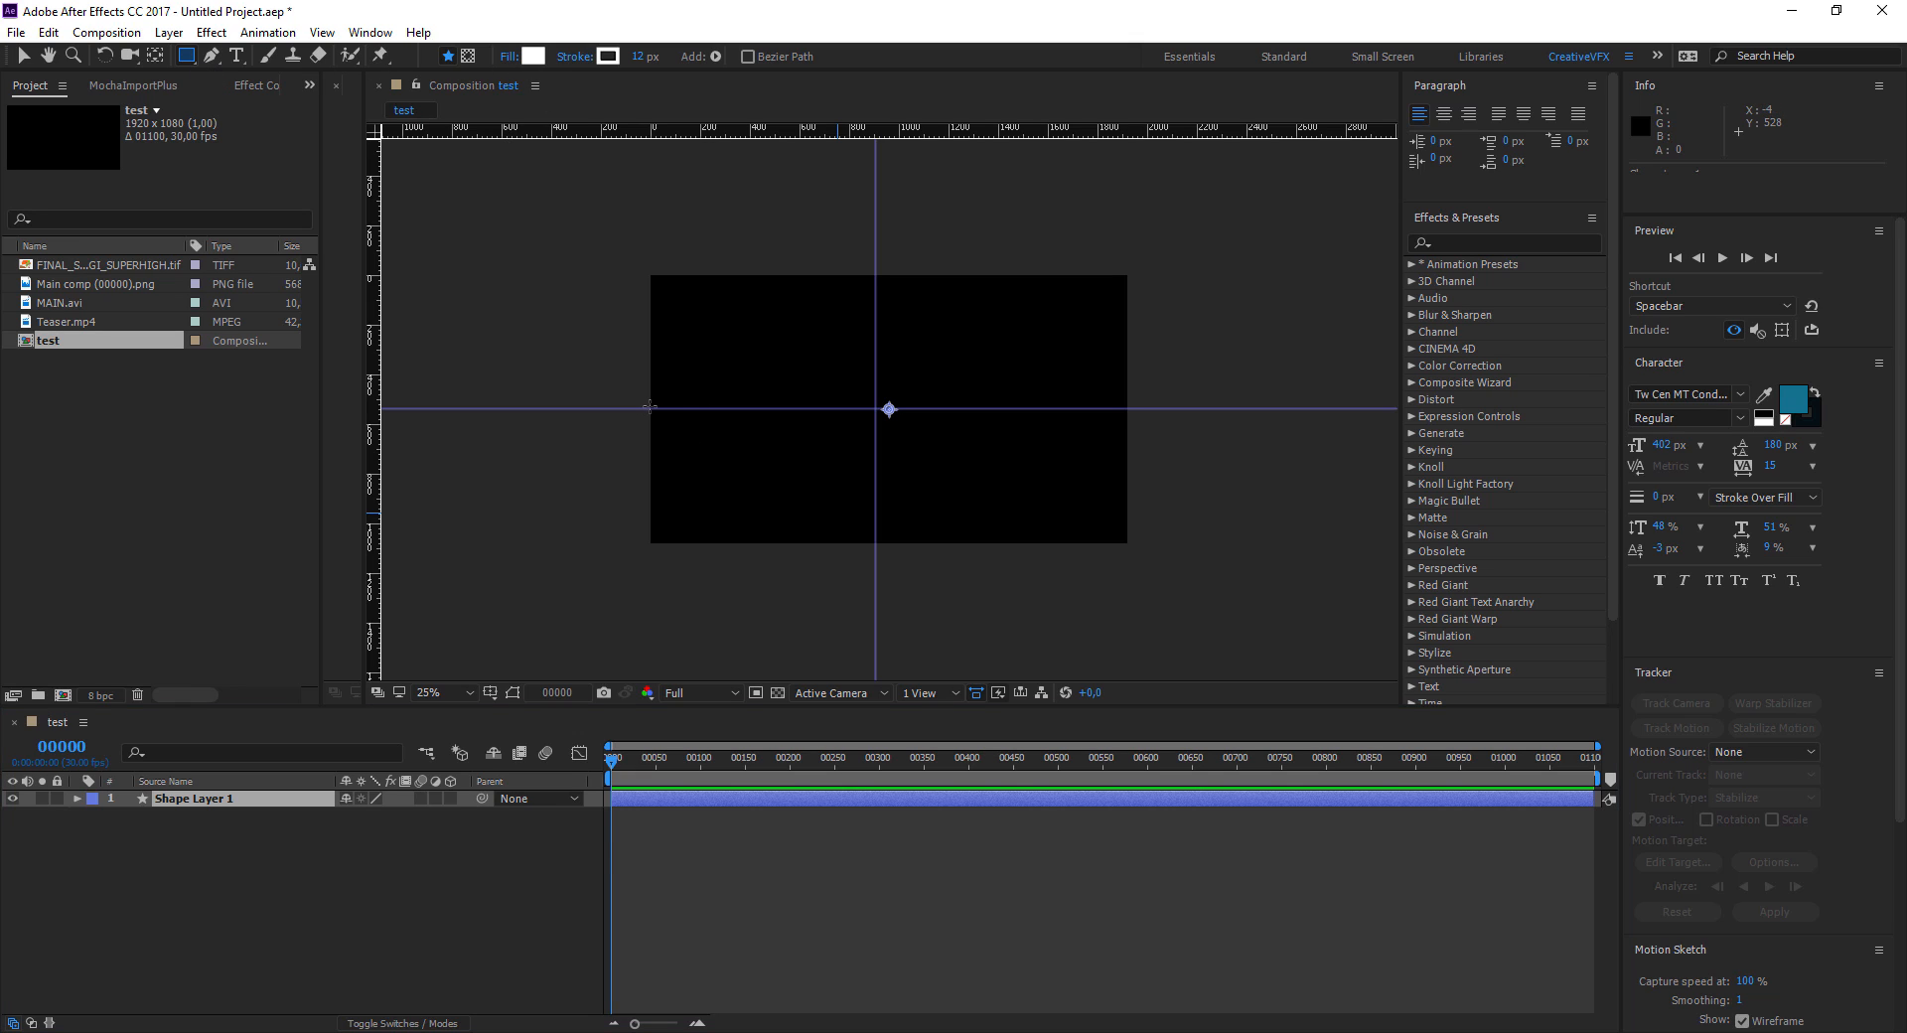
drag(649, 407, 1148, 414)
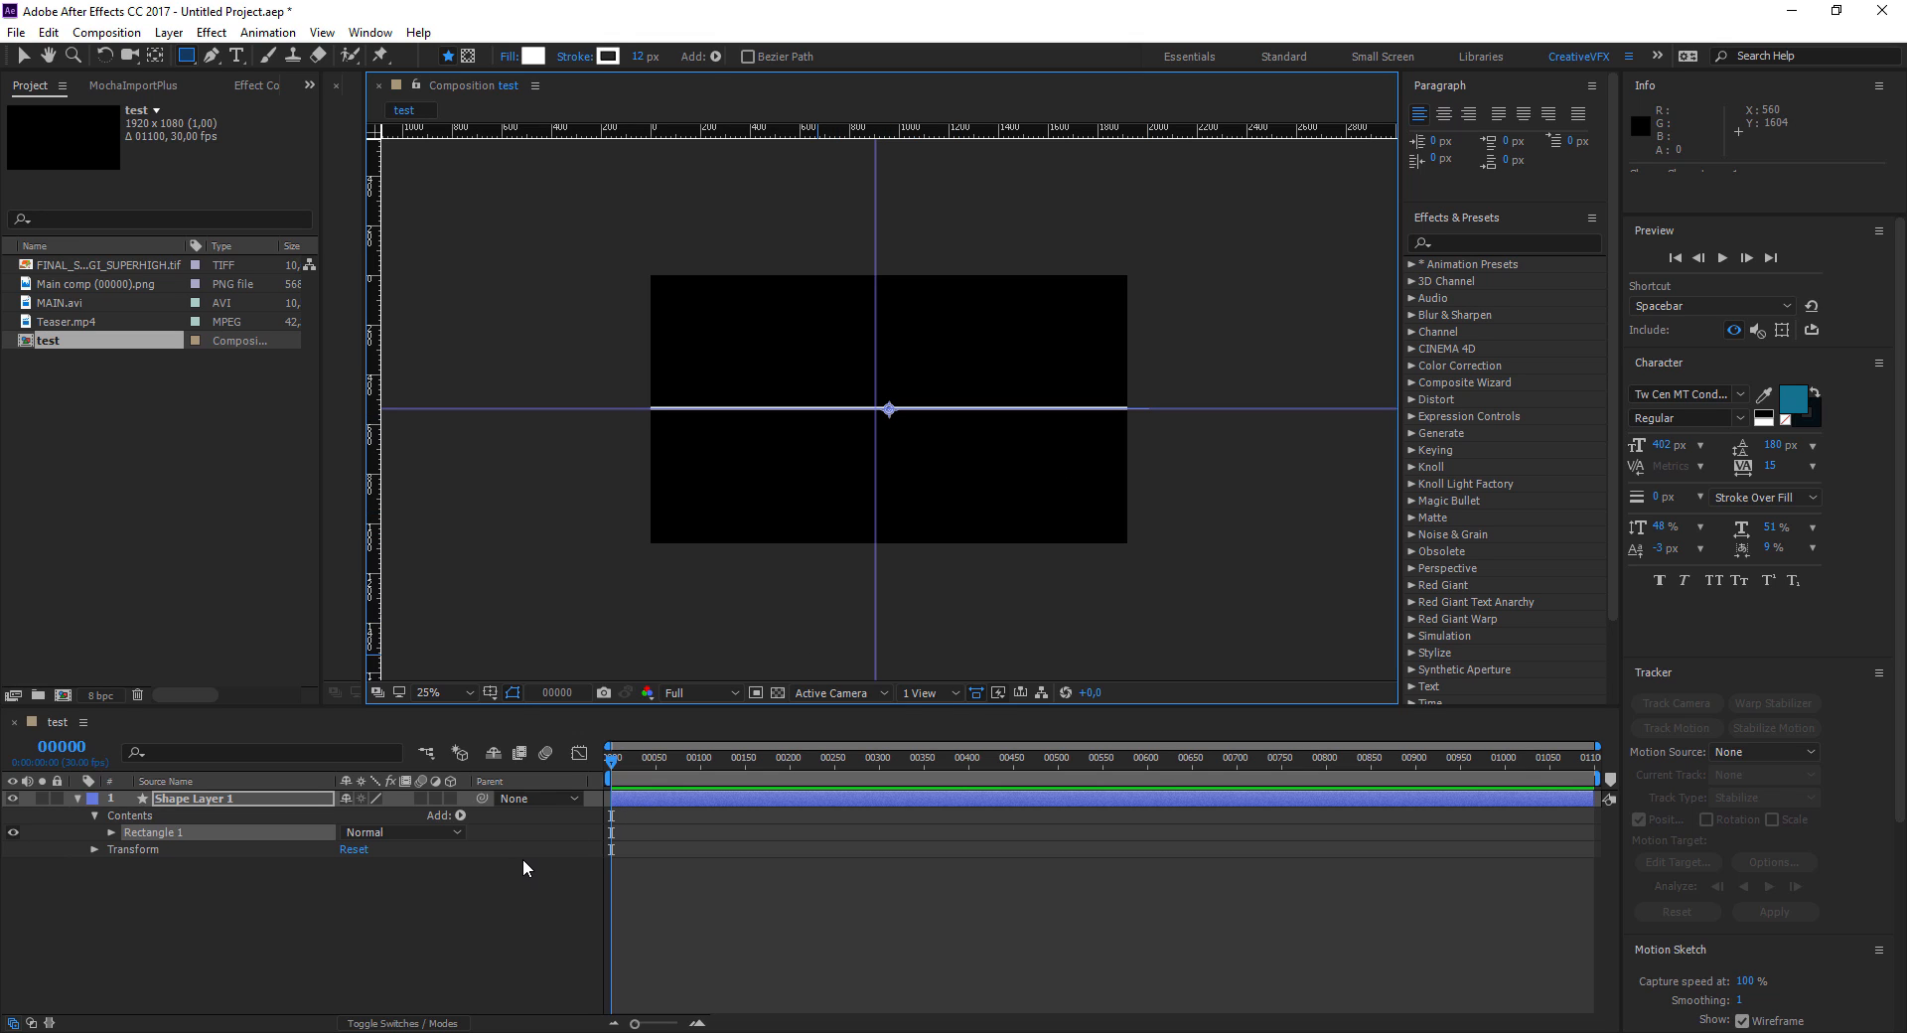
Reveal the rectangle's path properties and calculate twice the composition width, 1920 × 2, in the Calculator app
click(112, 832)
click(128, 849)
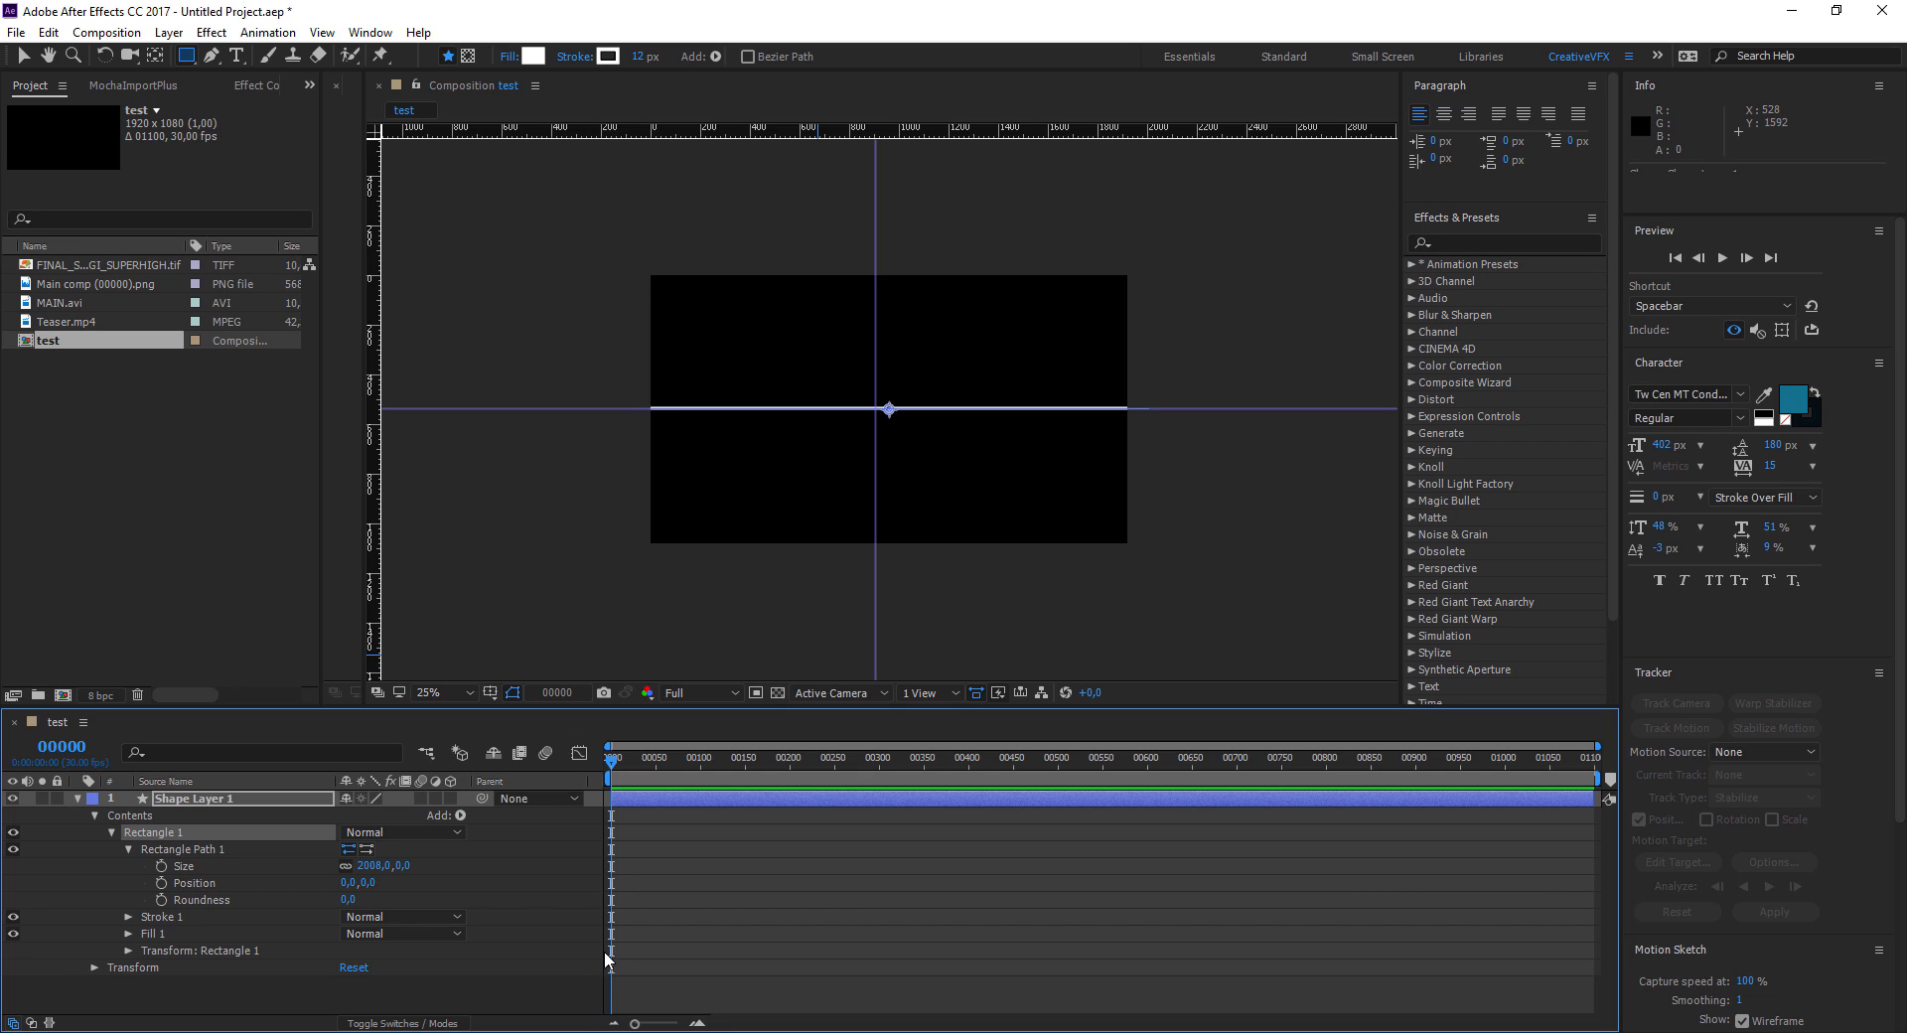
key(alt+Tab)
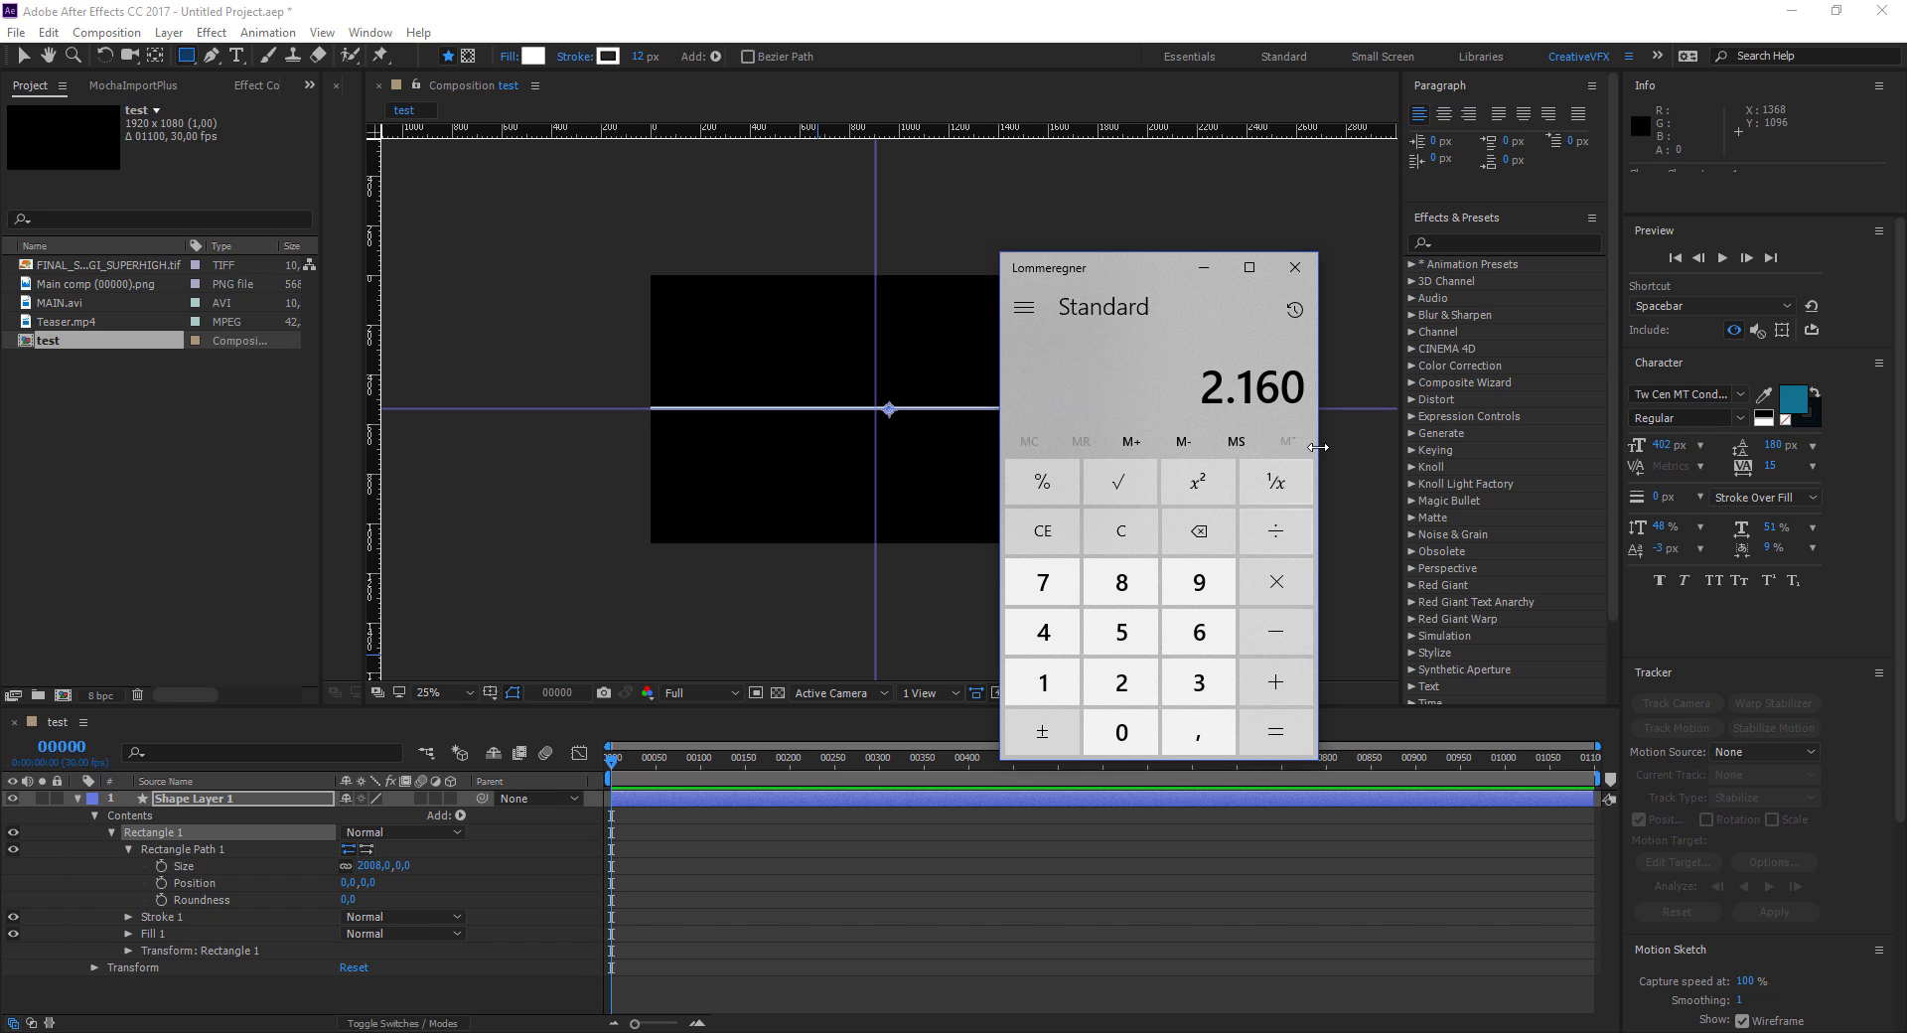
drag(1115, 279, 1083, 277)
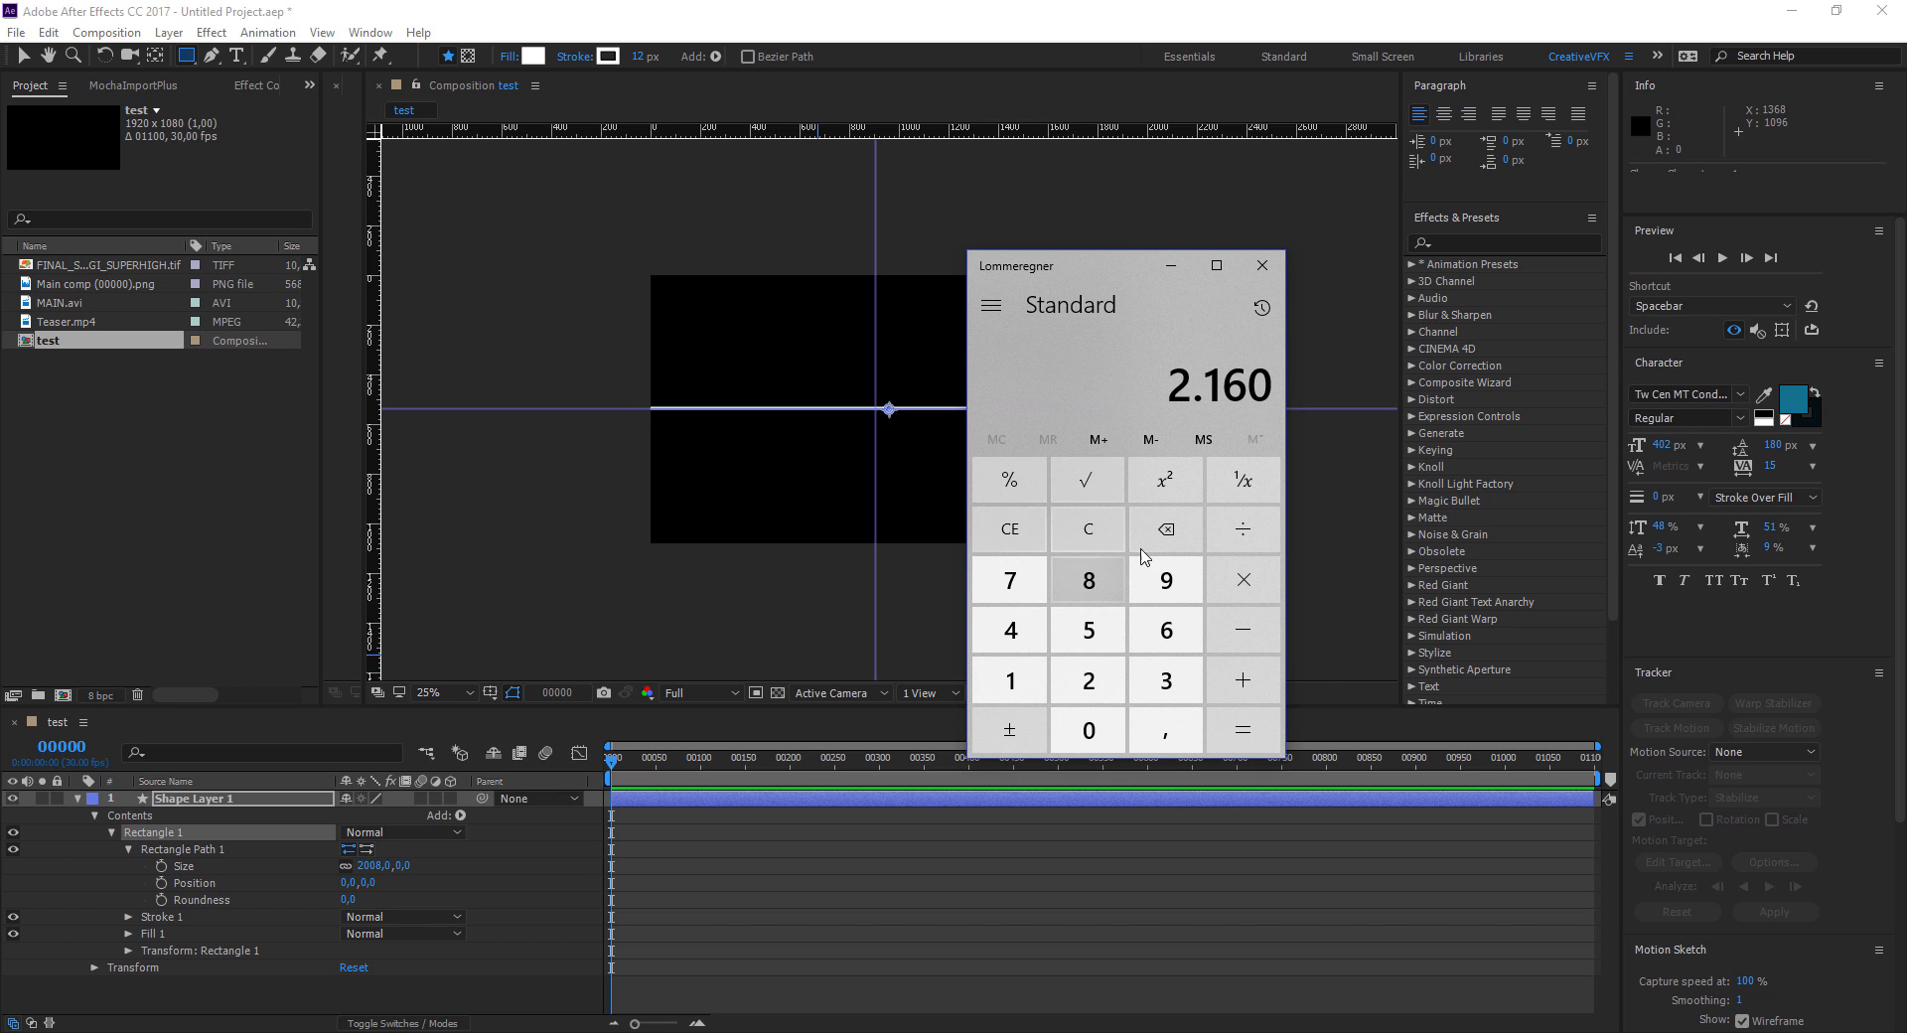
click(1099, 527)
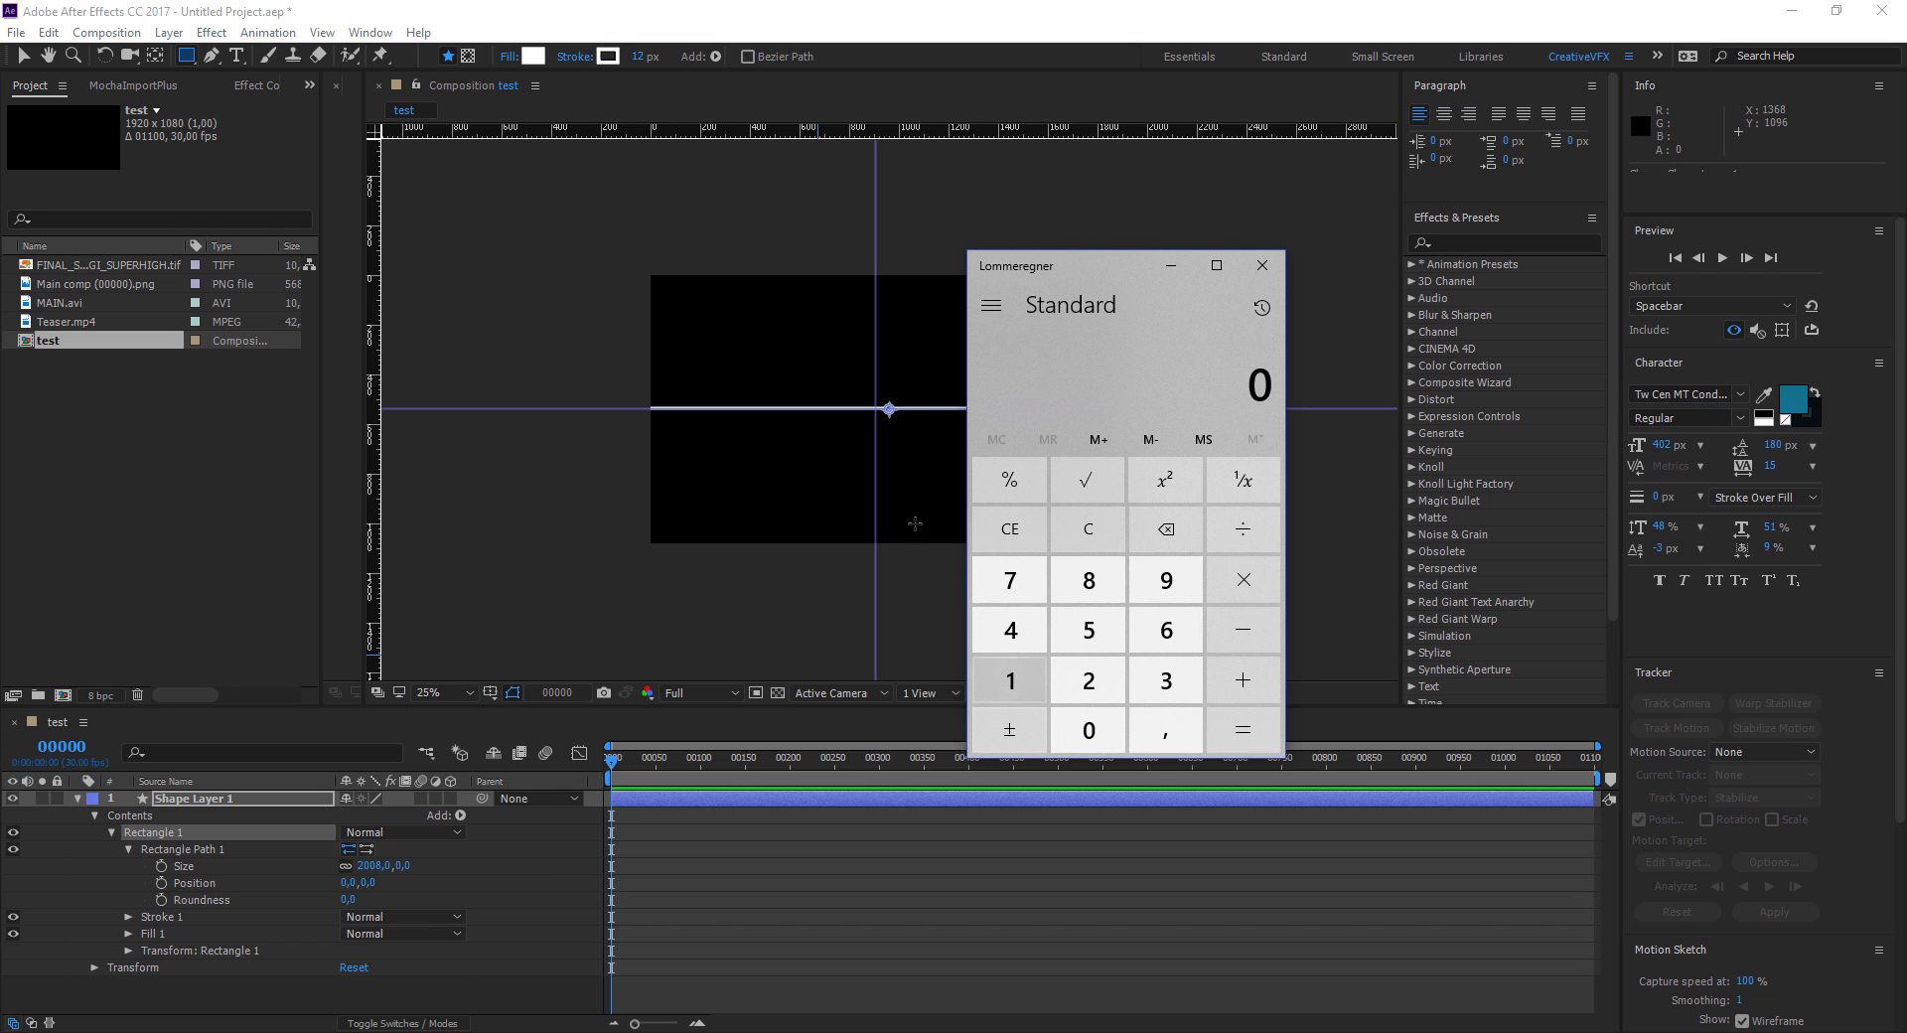
click(1010, 680)
click(1166, 580)
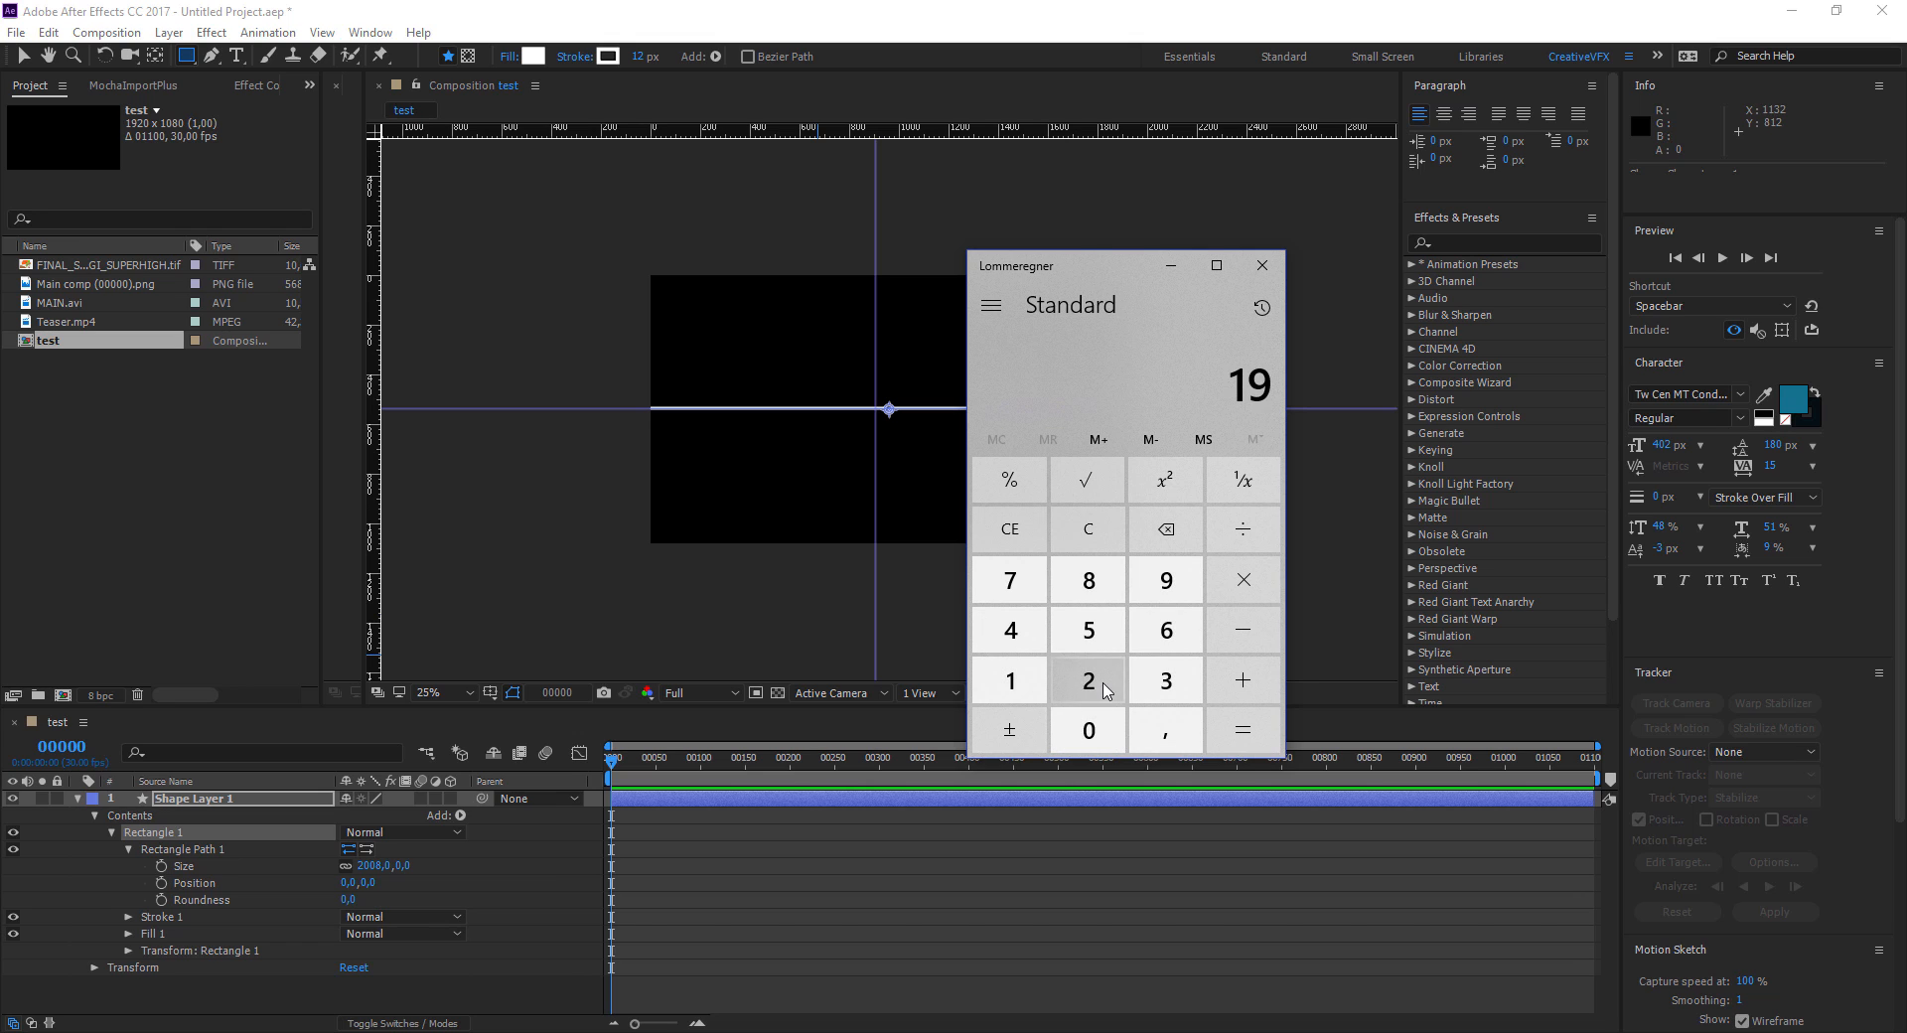
click(1089, 680)
click(1088, 731)
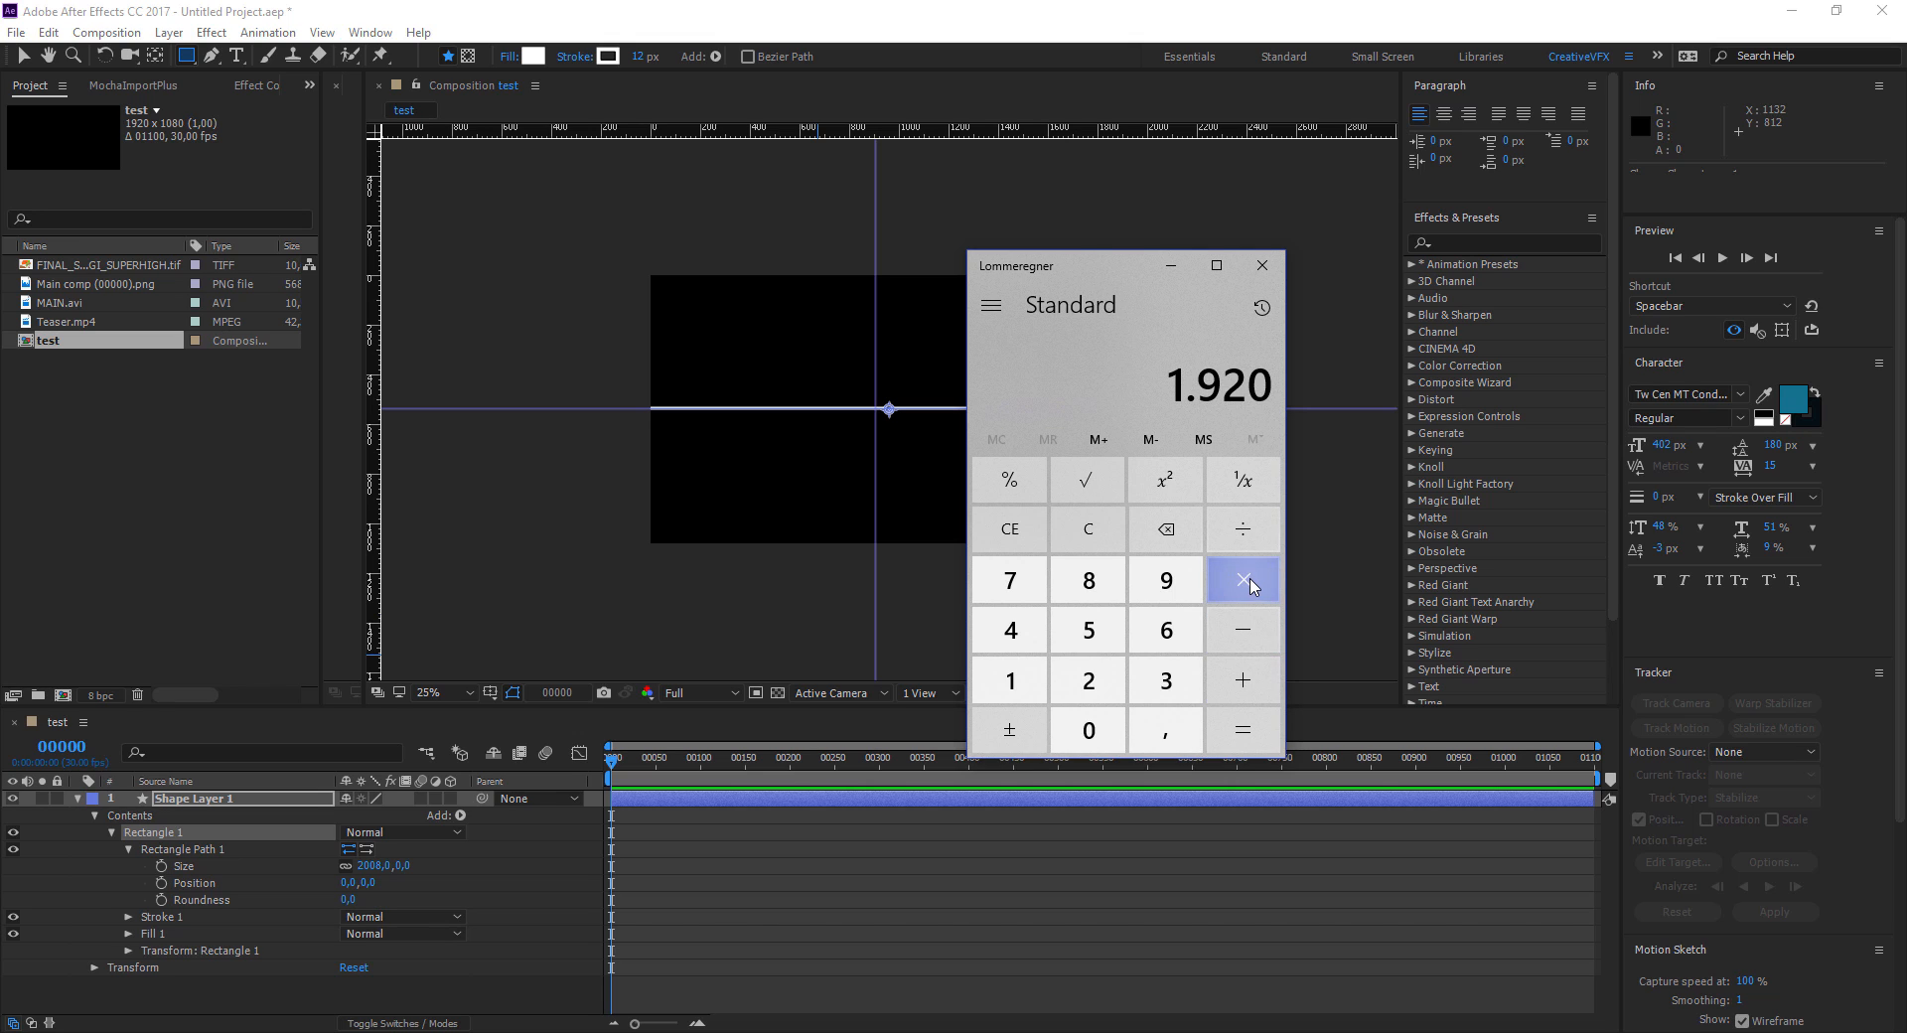
click(1242, 580)
click(1088, 681)
click(1225, 728)
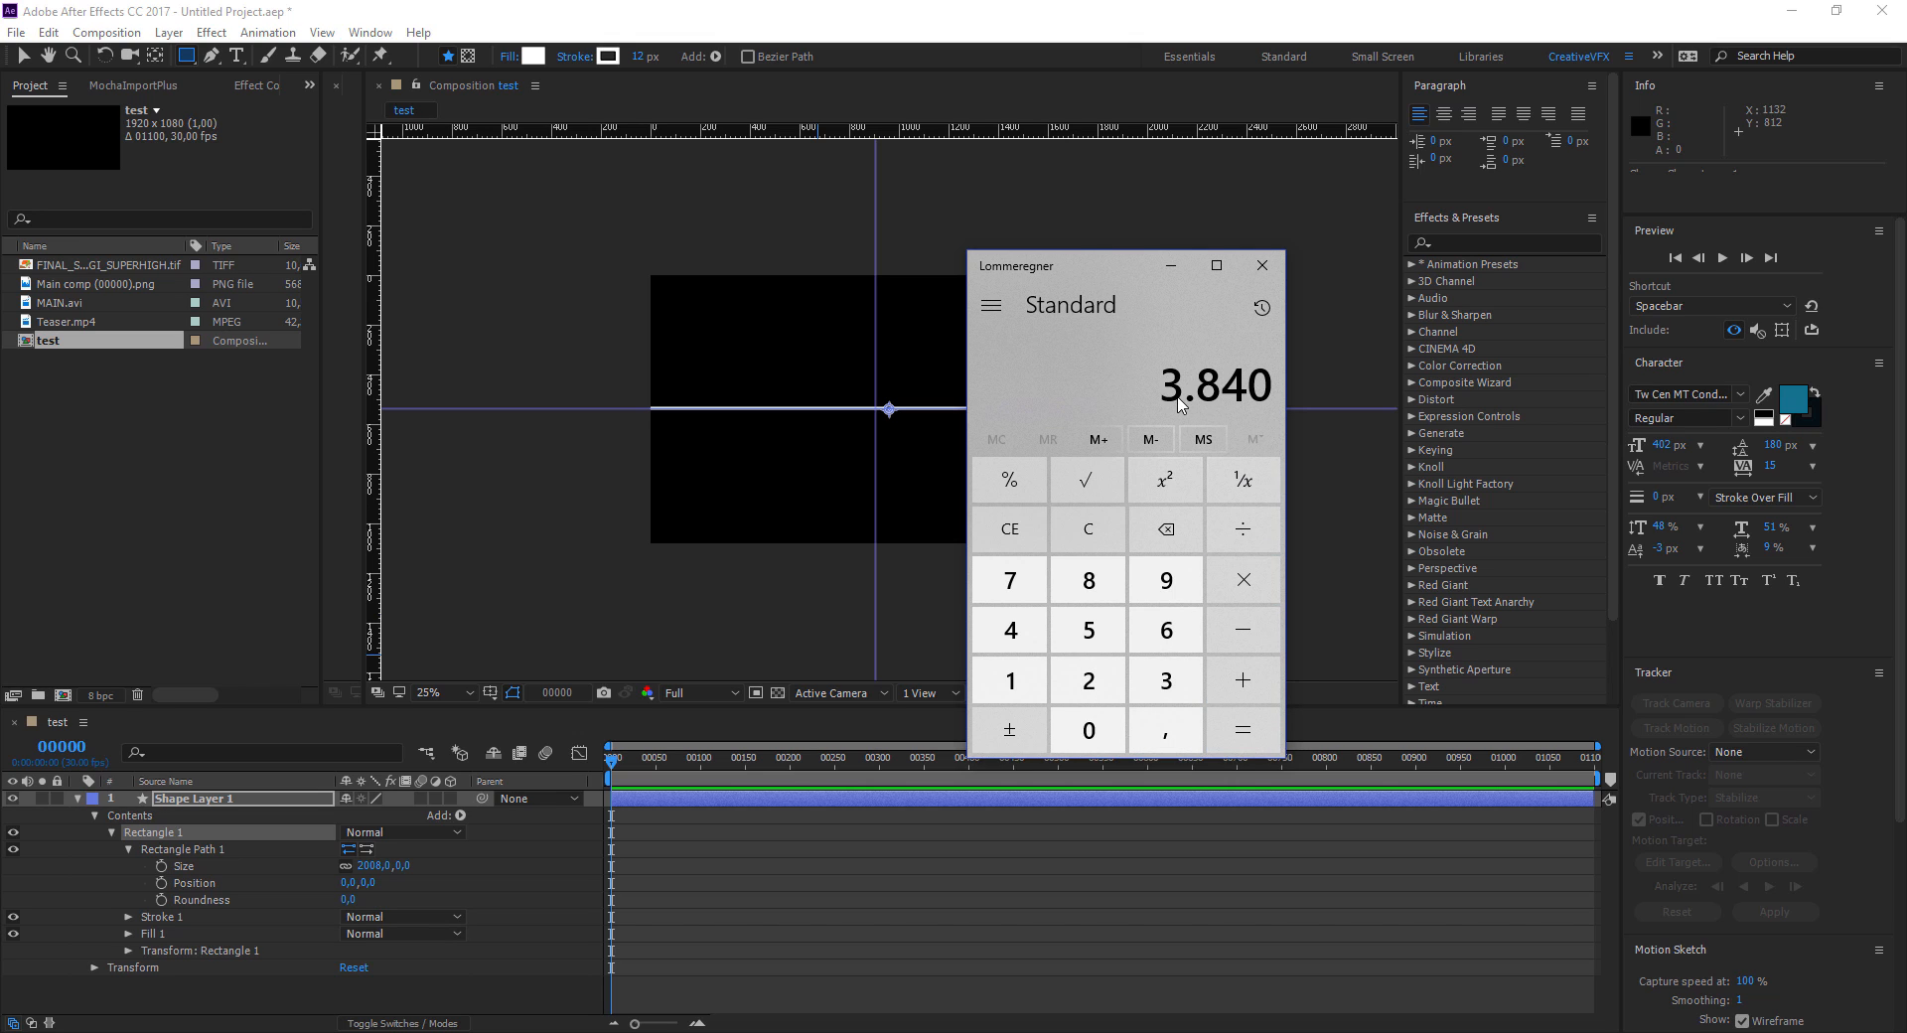
click(1171, 265)
Set the rectangle path's width to 3850
click(373, 866)
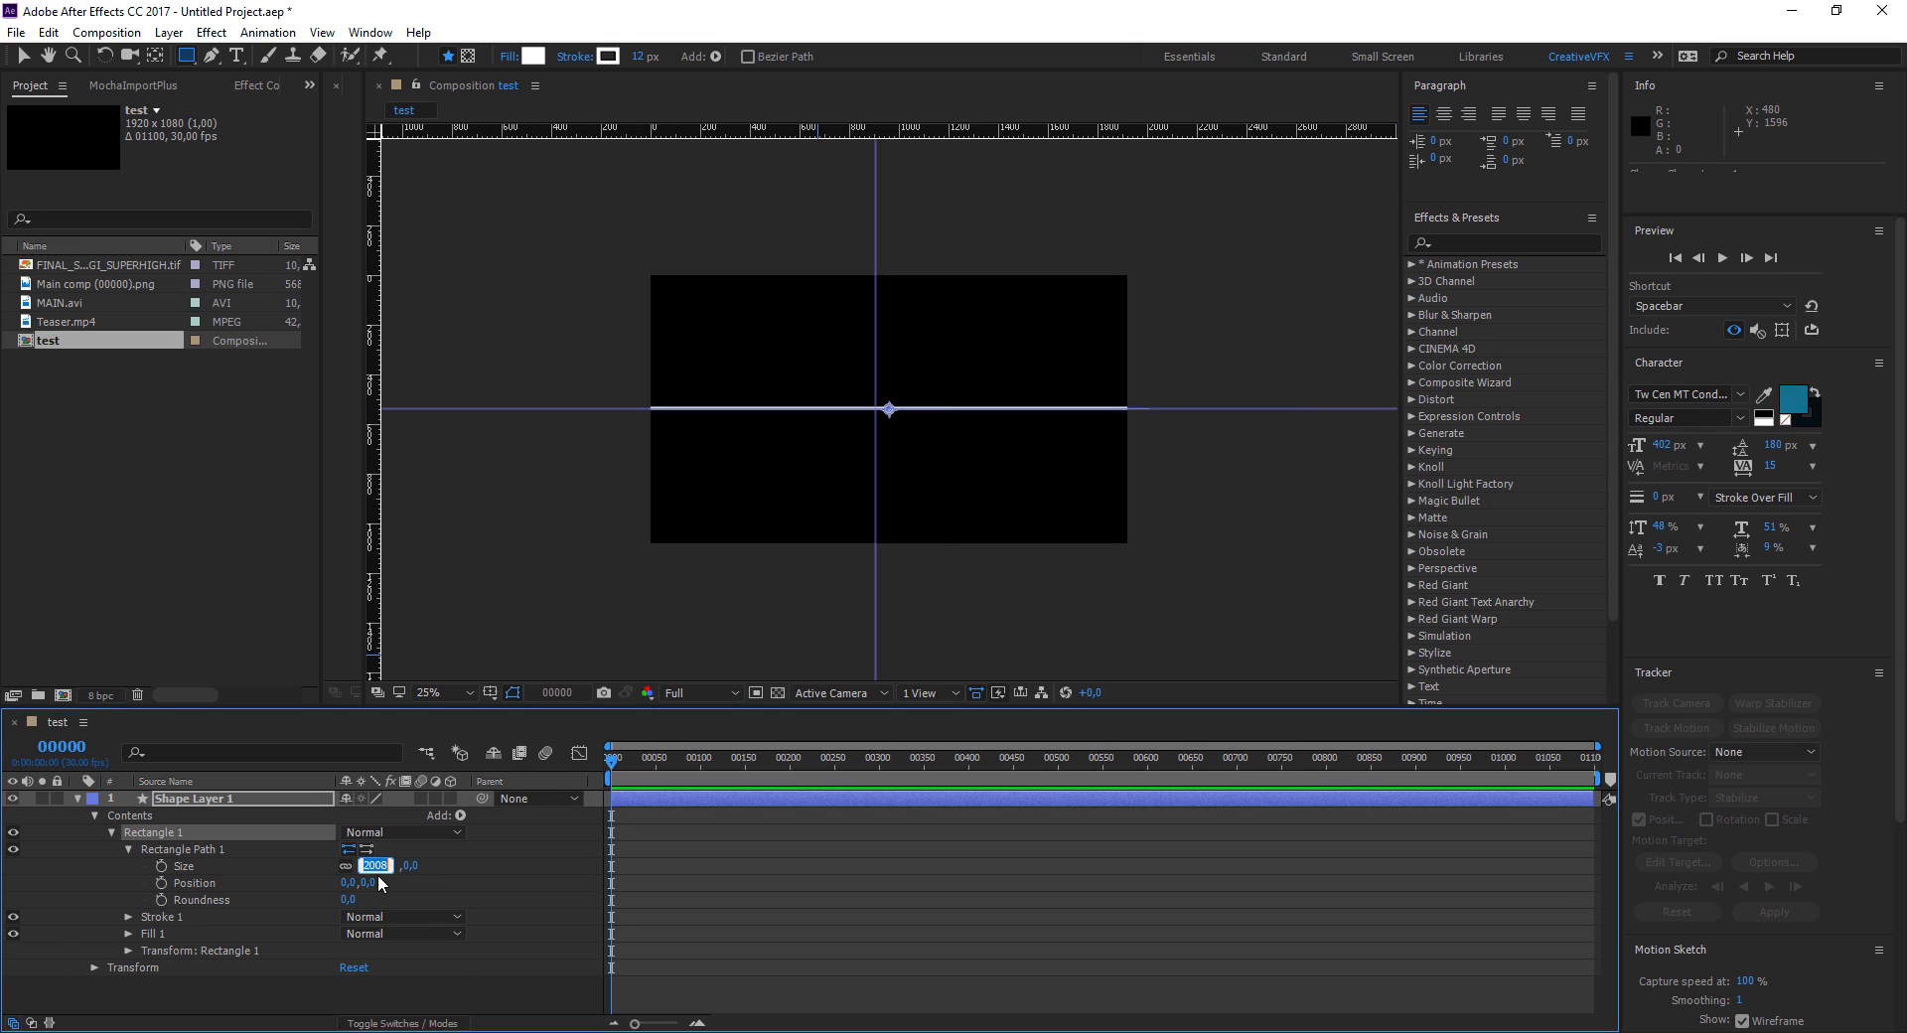
text(3850)
key(Return)
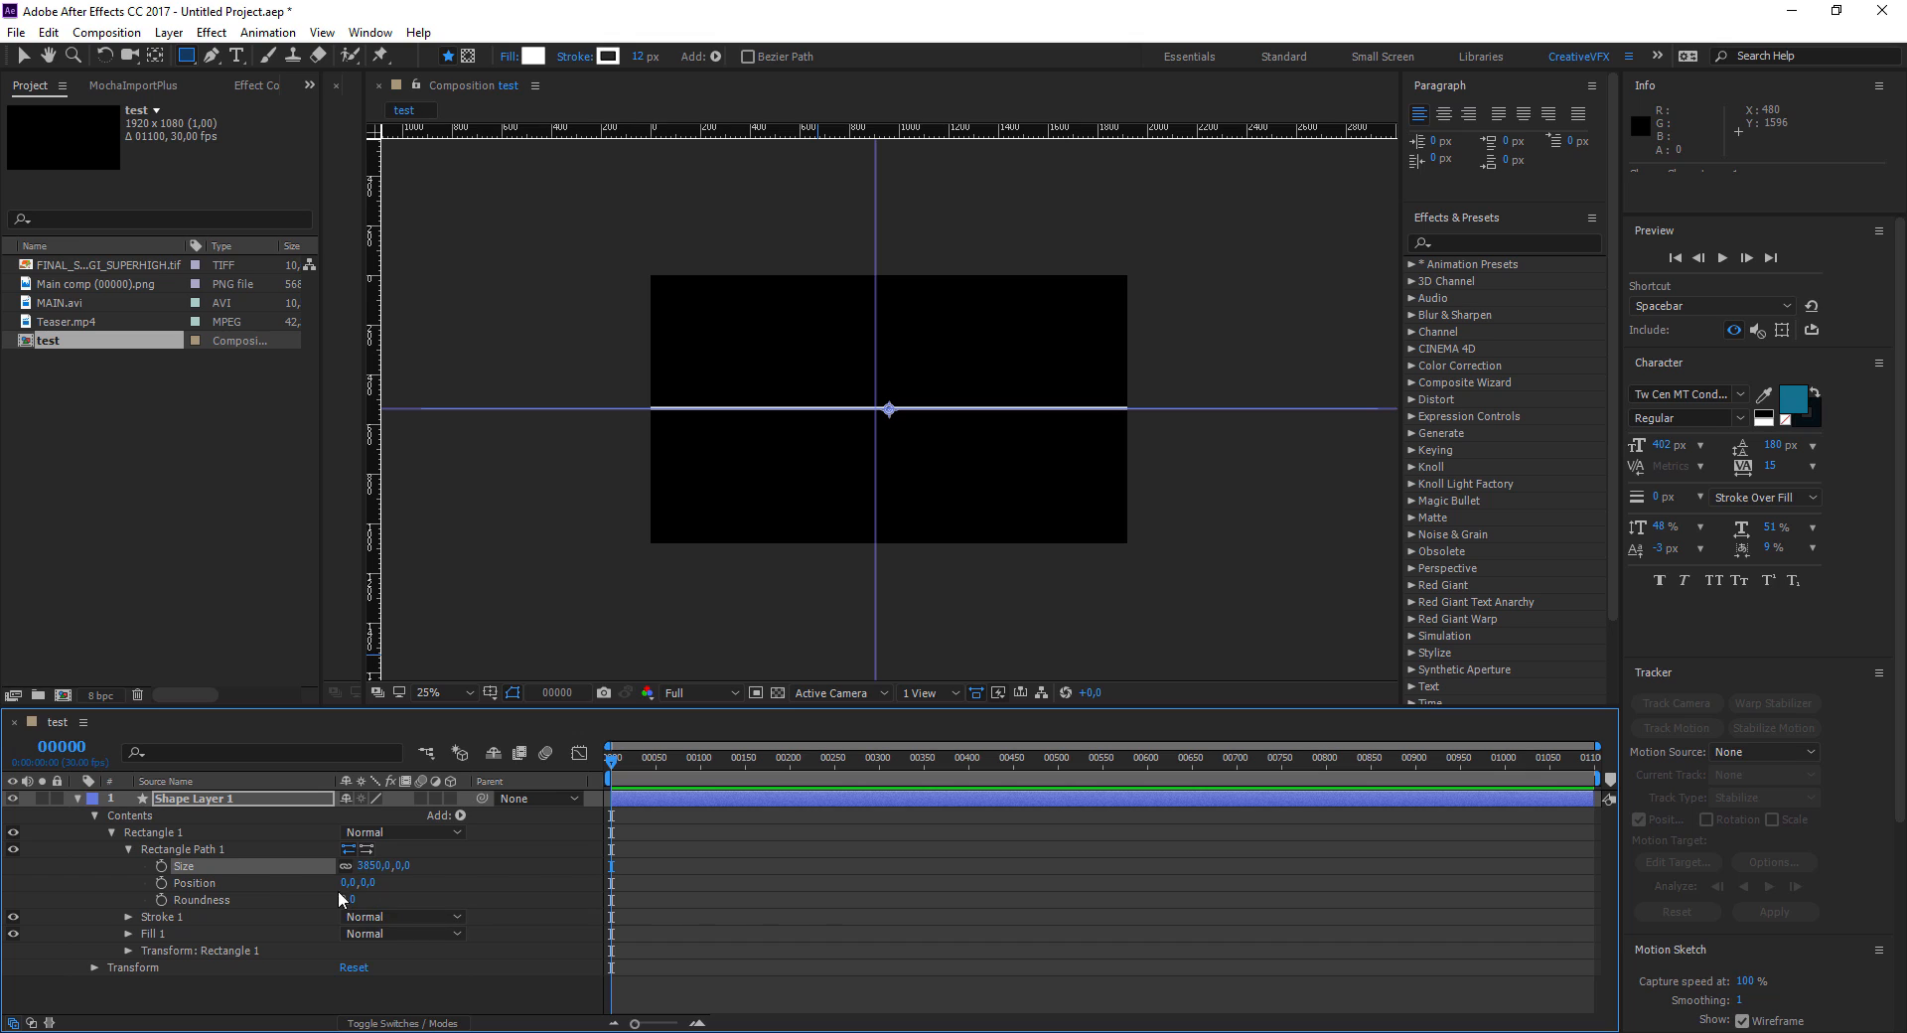
Rename the shape layer as "Horizontal Line" and collapse its properties
click(212, 800)
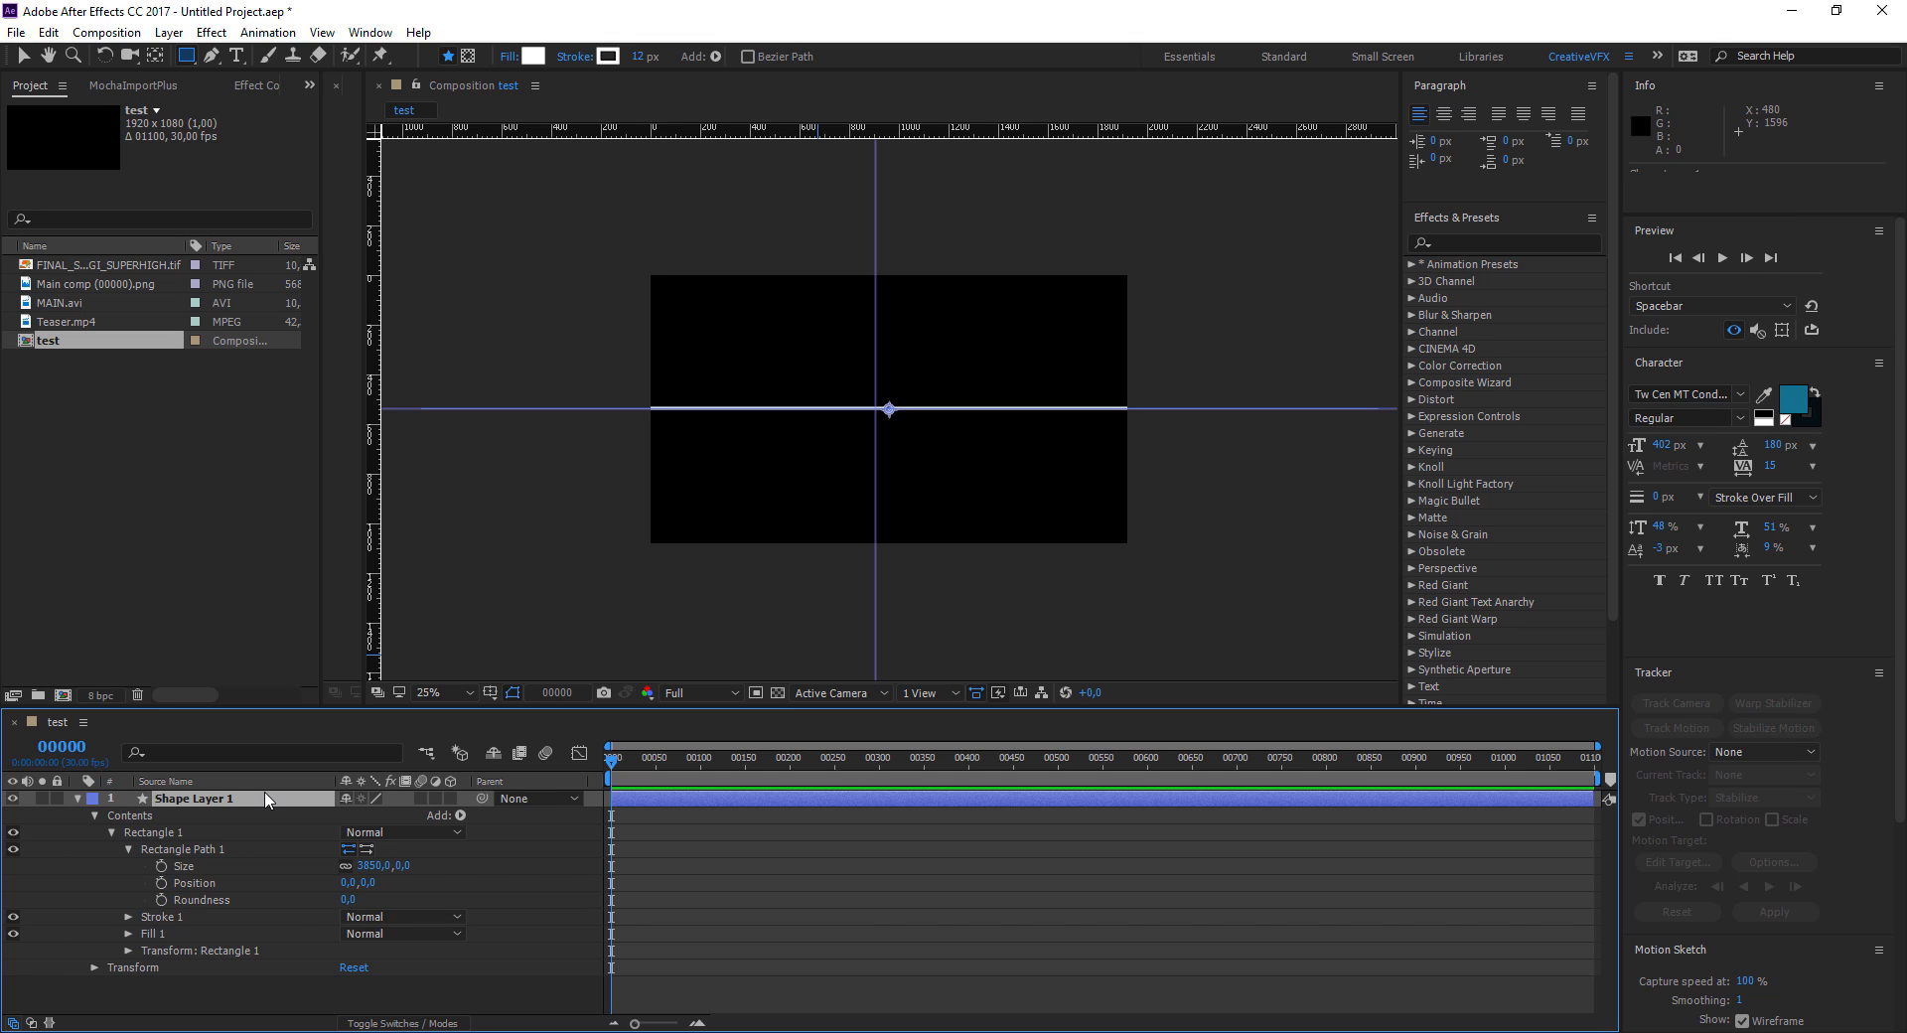
key(Return)
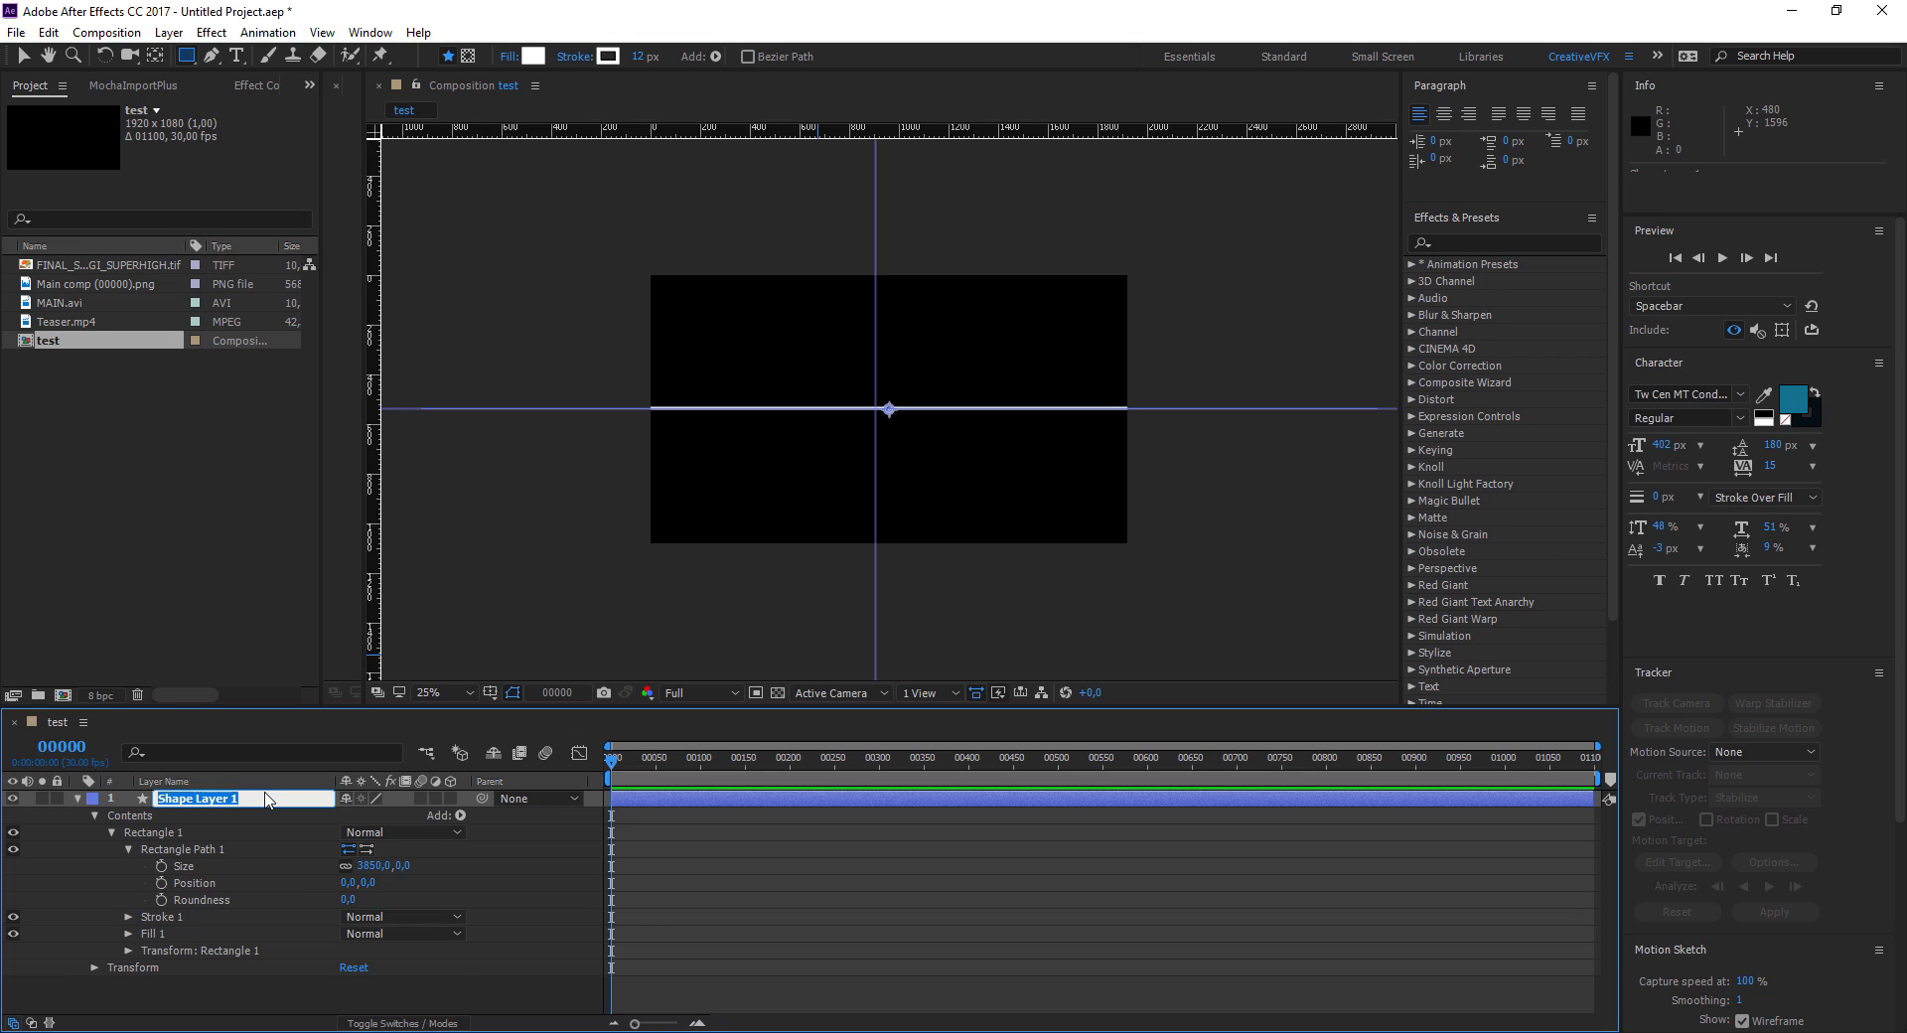
text(Hot)
key(BackSpace)
text(rizontal Line)
key(Return)
click(77, 800)
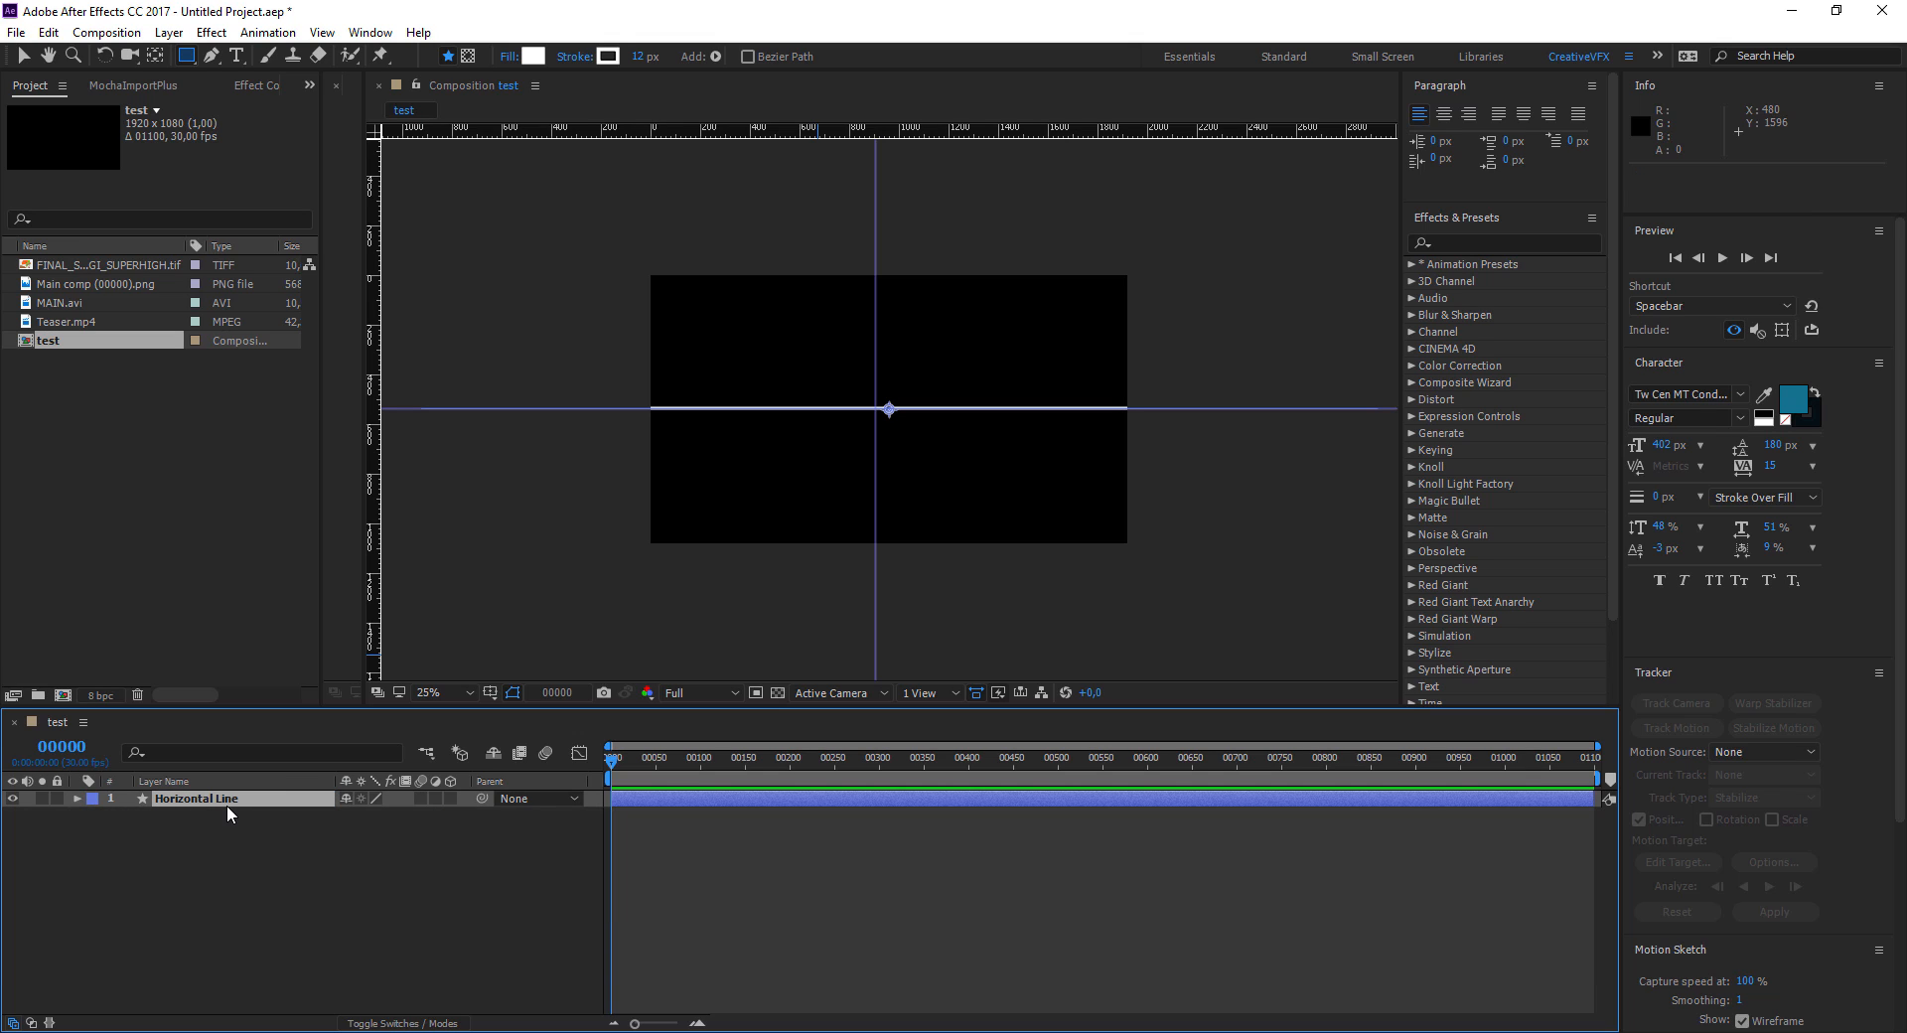
Duplicate the Horizontal Line layer and rename the copy as "Vertile Line"
key(ctrl+d)
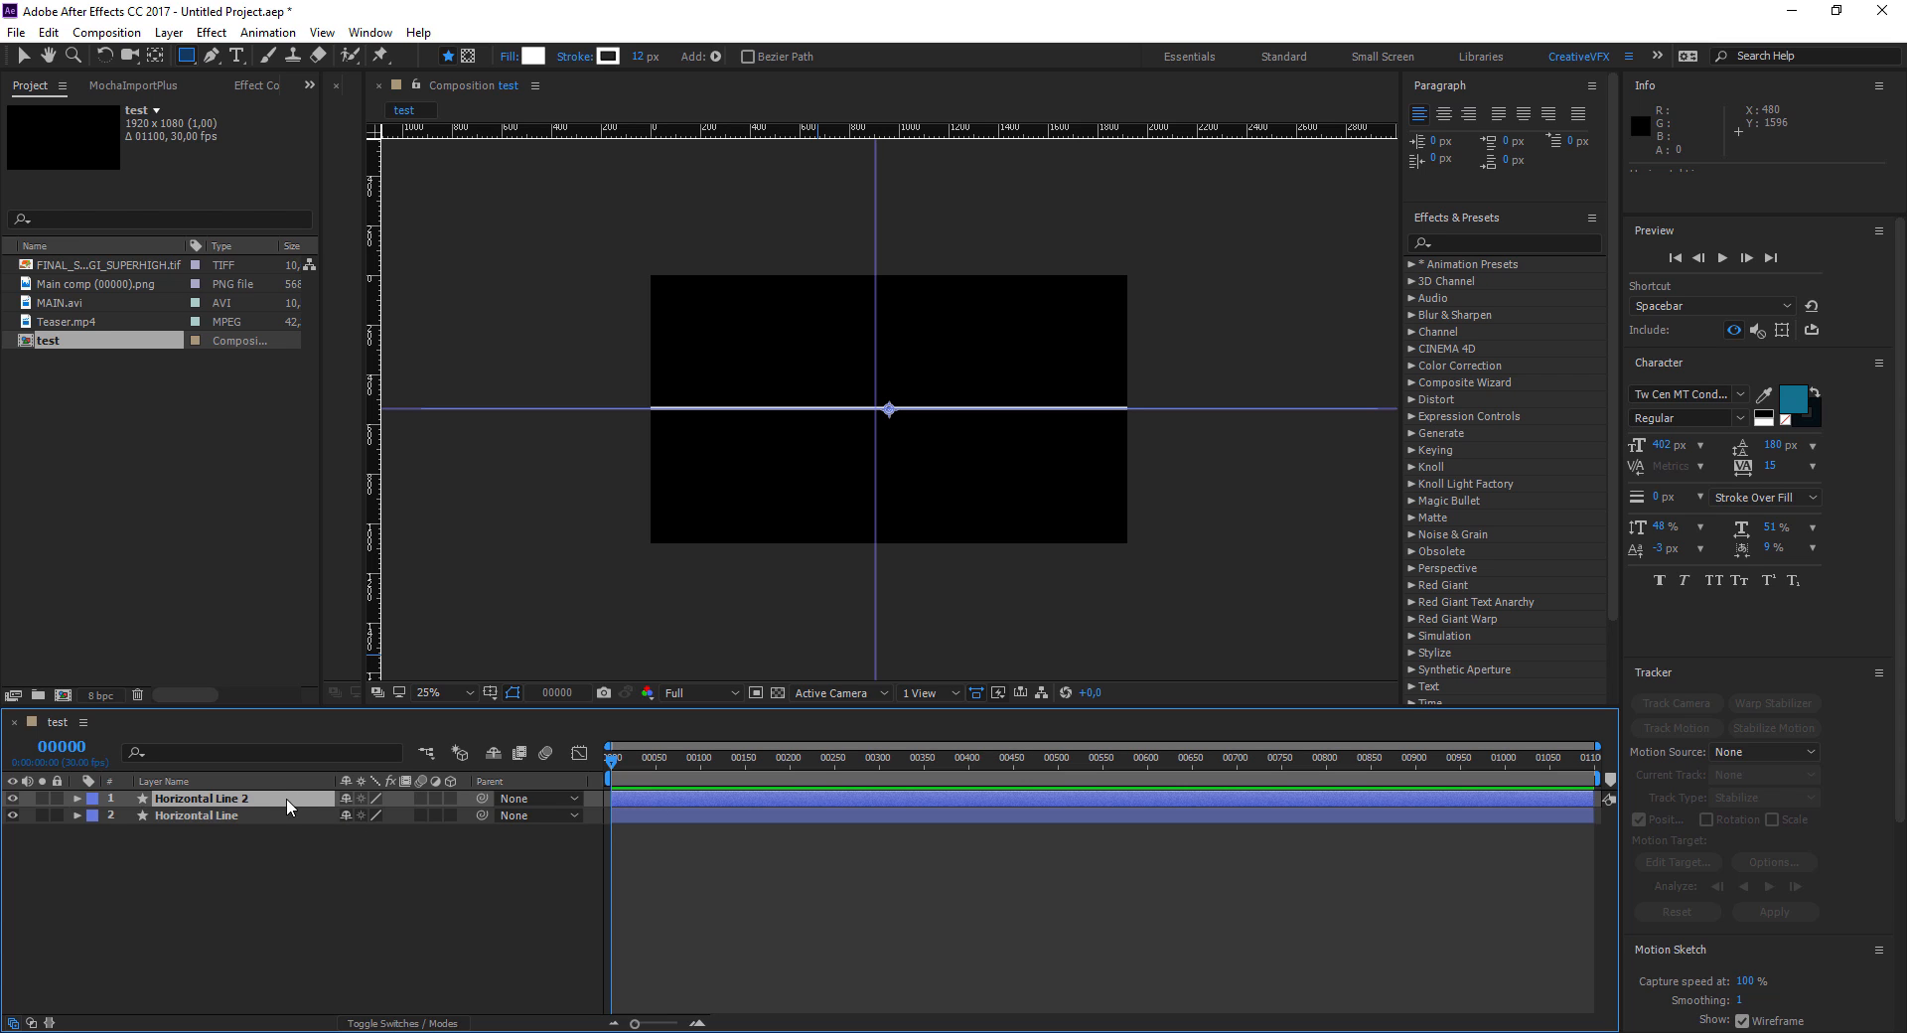
click(48, 31)
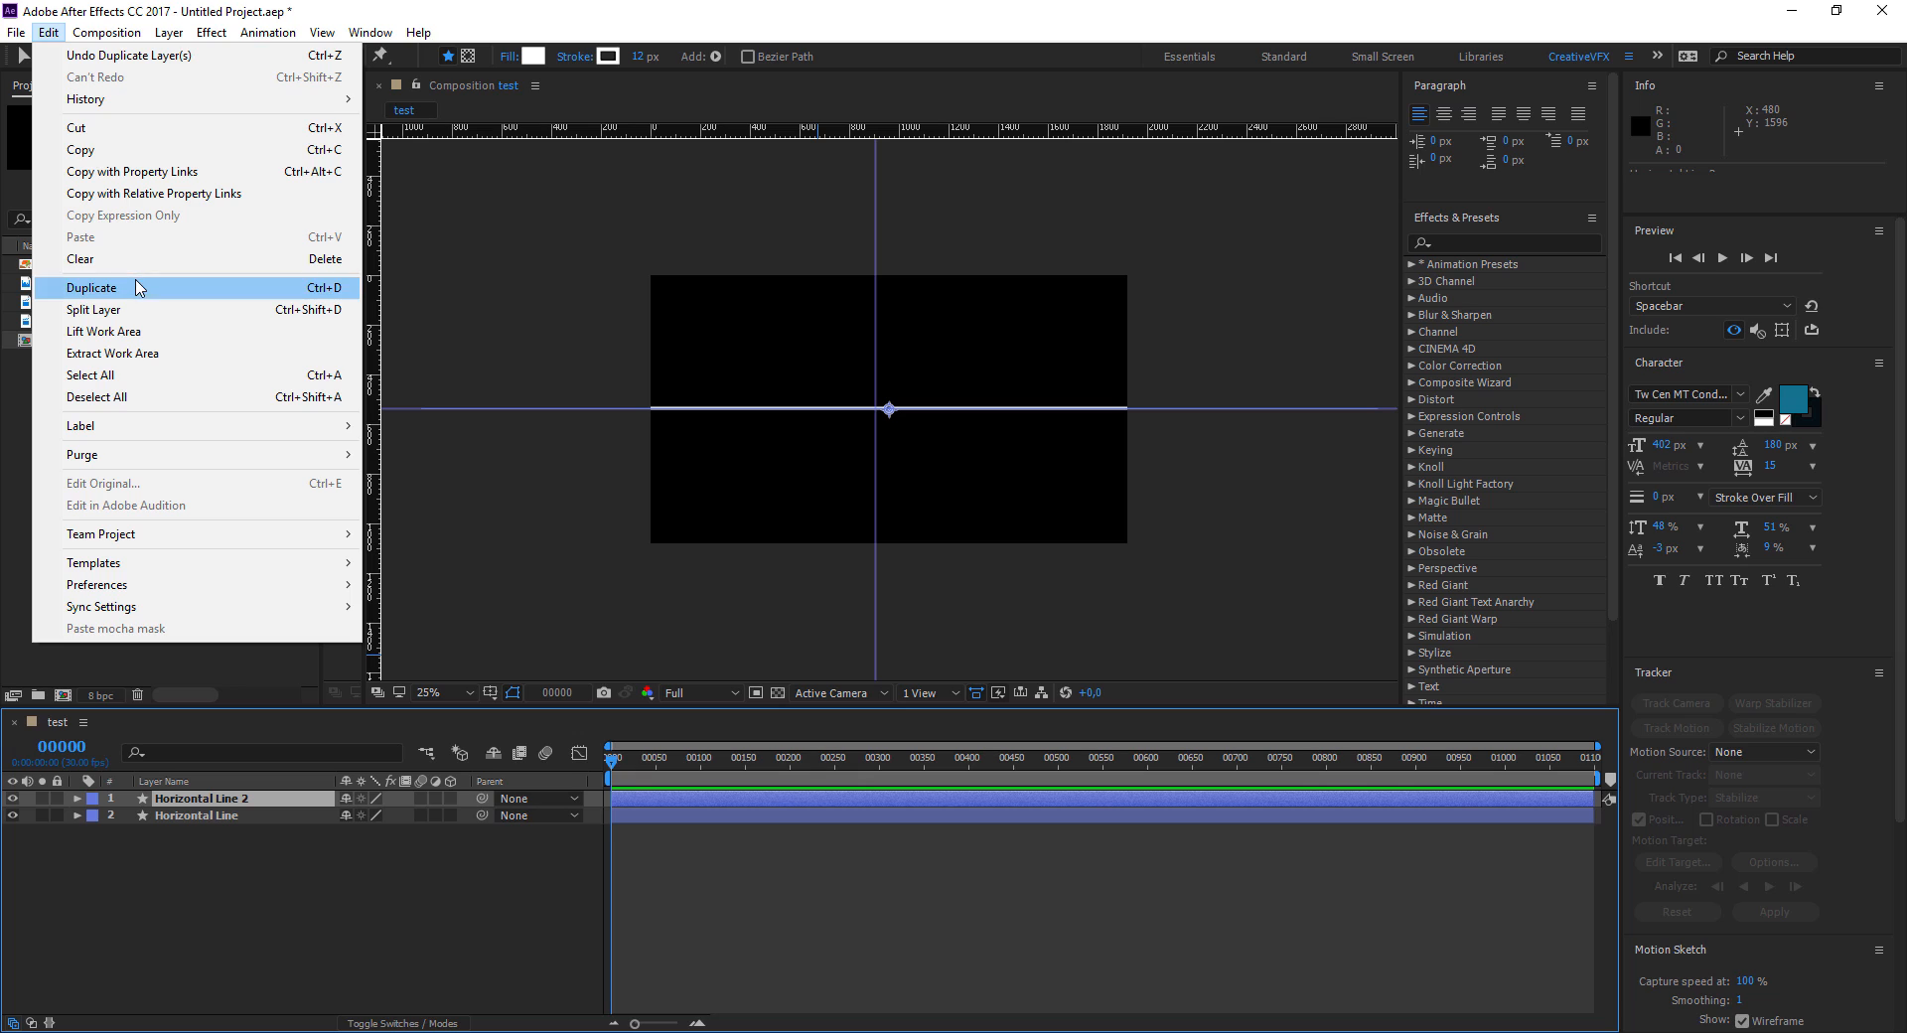
click(48, 32)
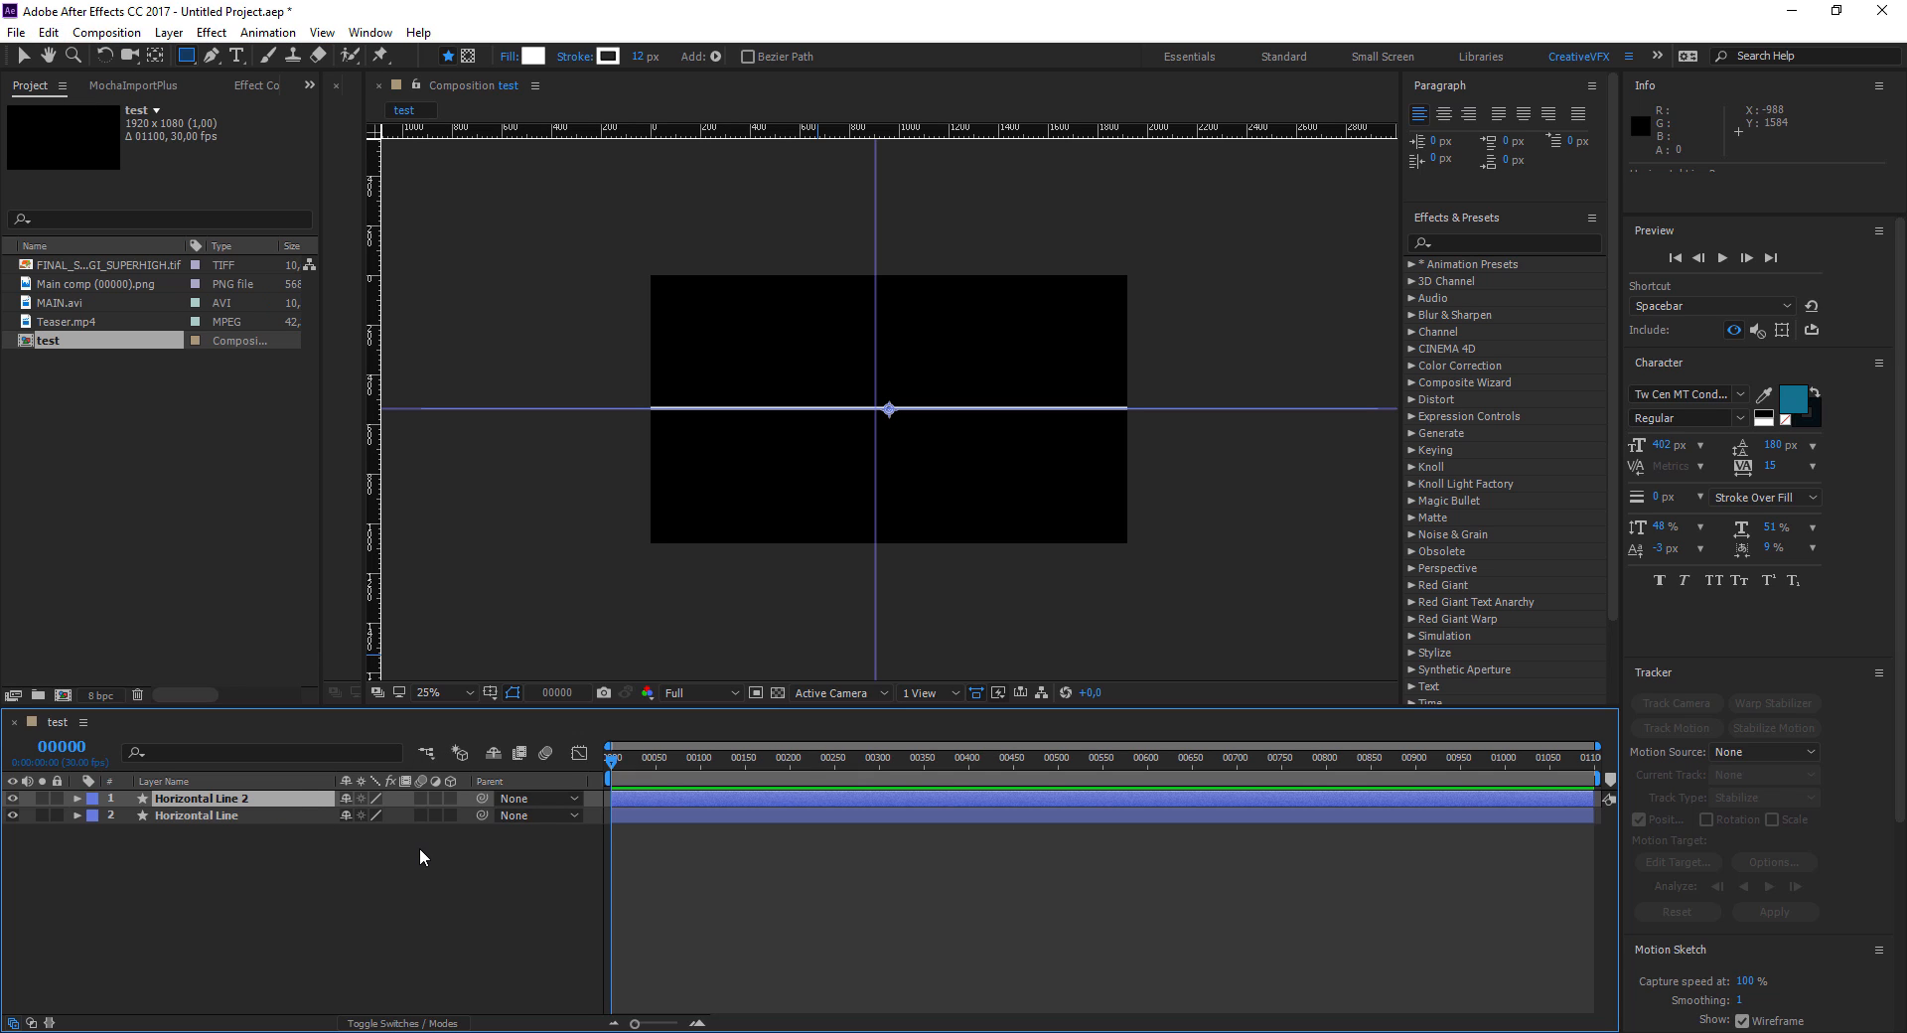
key(Return)
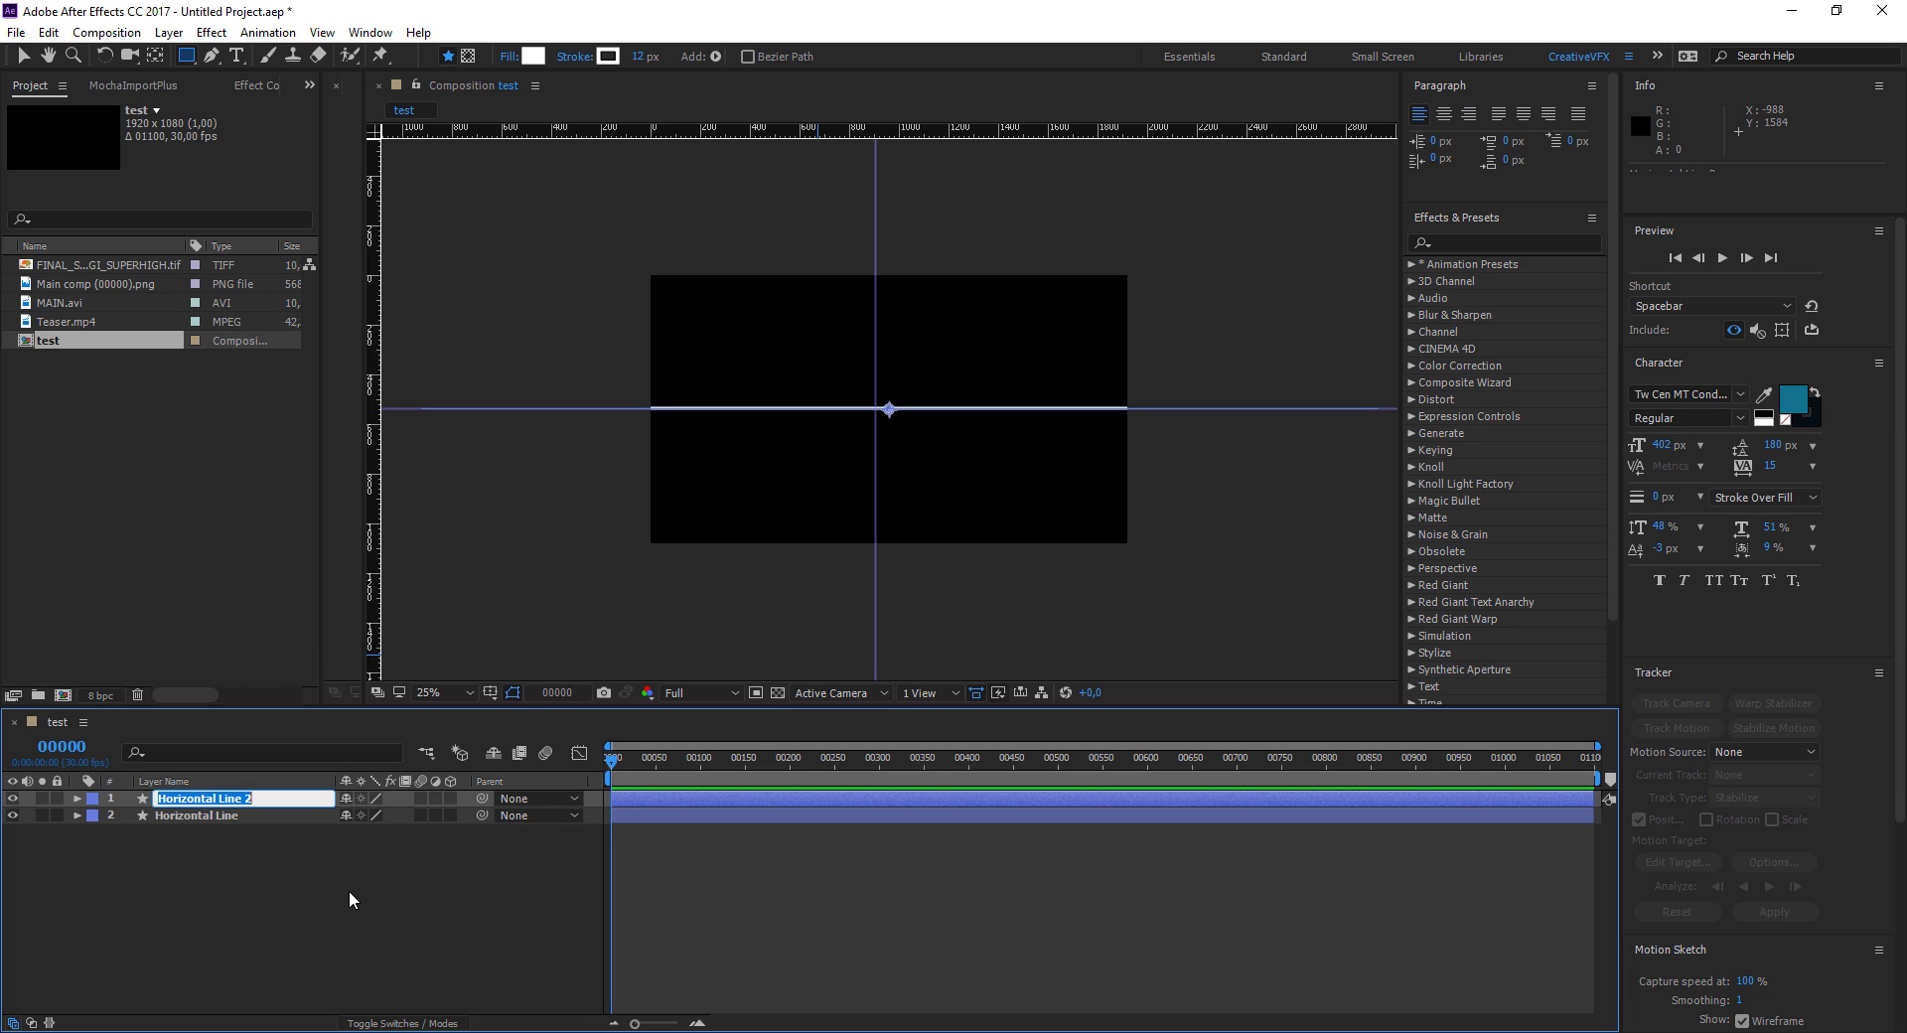
text(Verticl)
key(BackSpace)
key(BackSpace)
text(le Line)
key(Return)
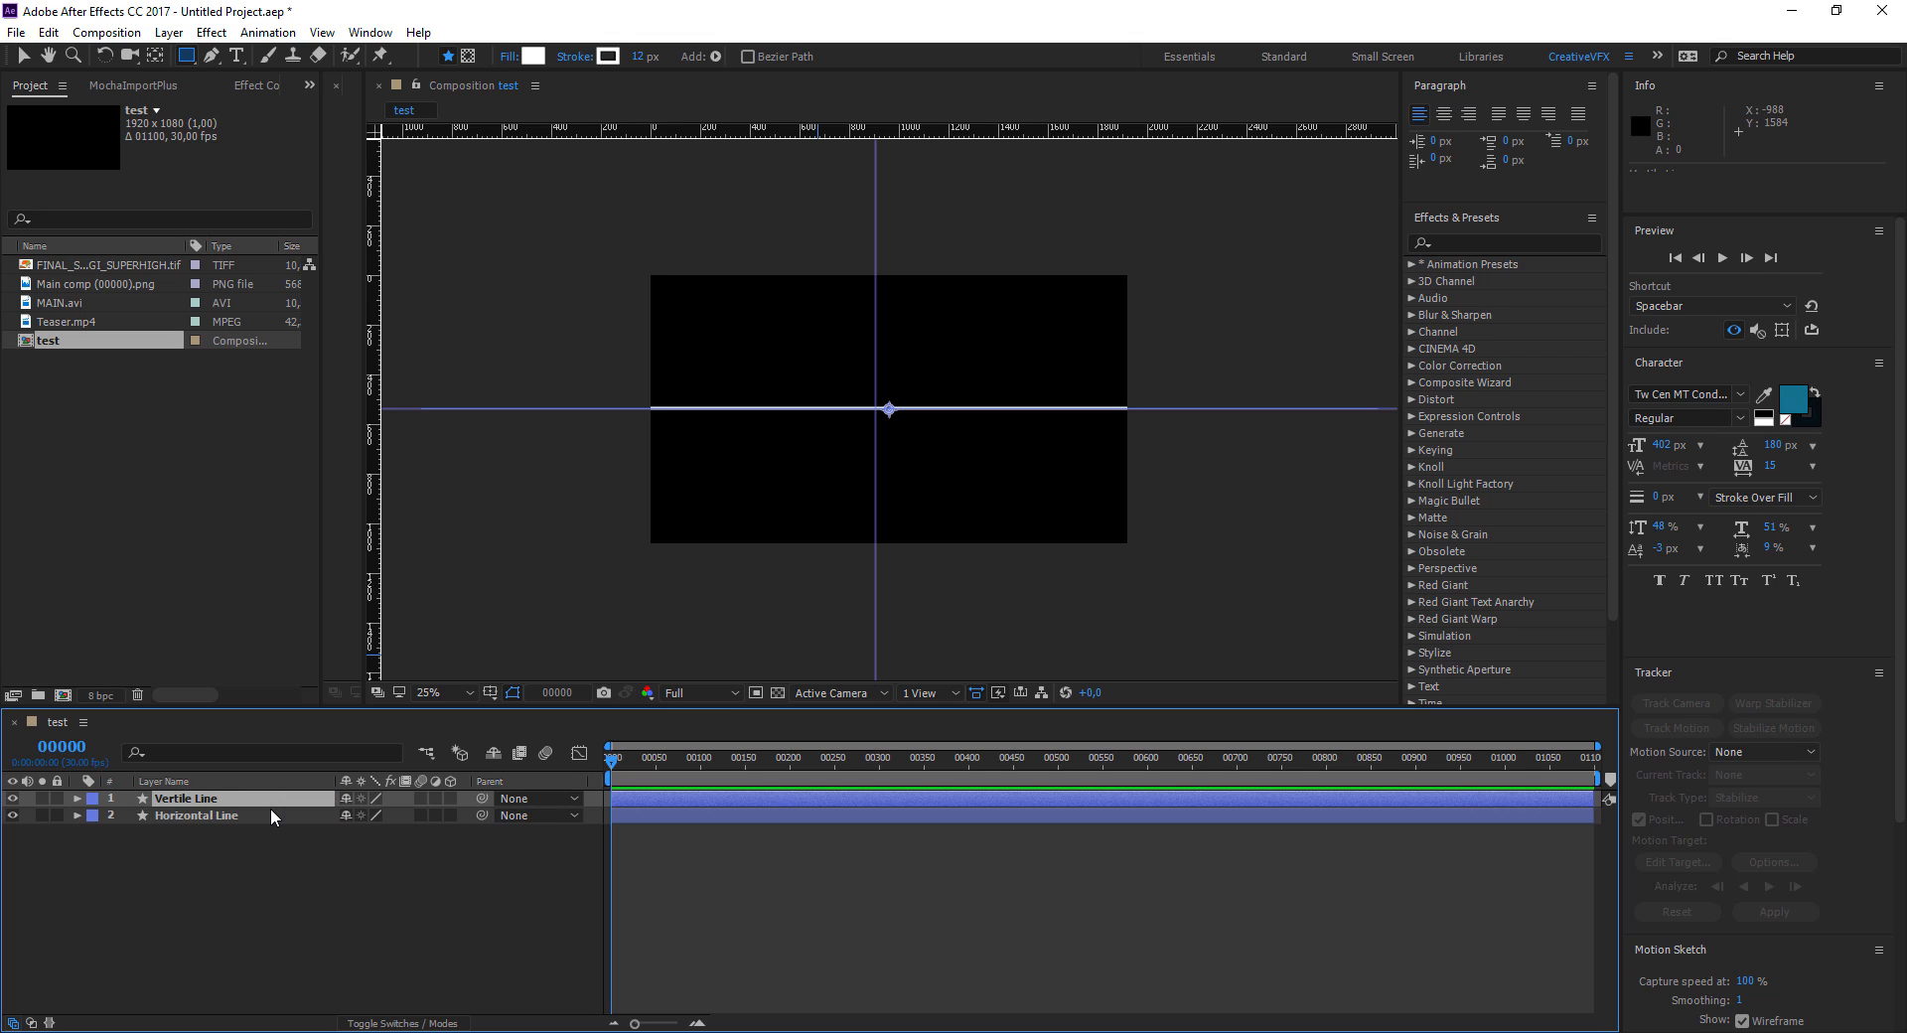
Solo the Vertile Line layer and set its rotation to 90°
click(43, 798)
key(r)
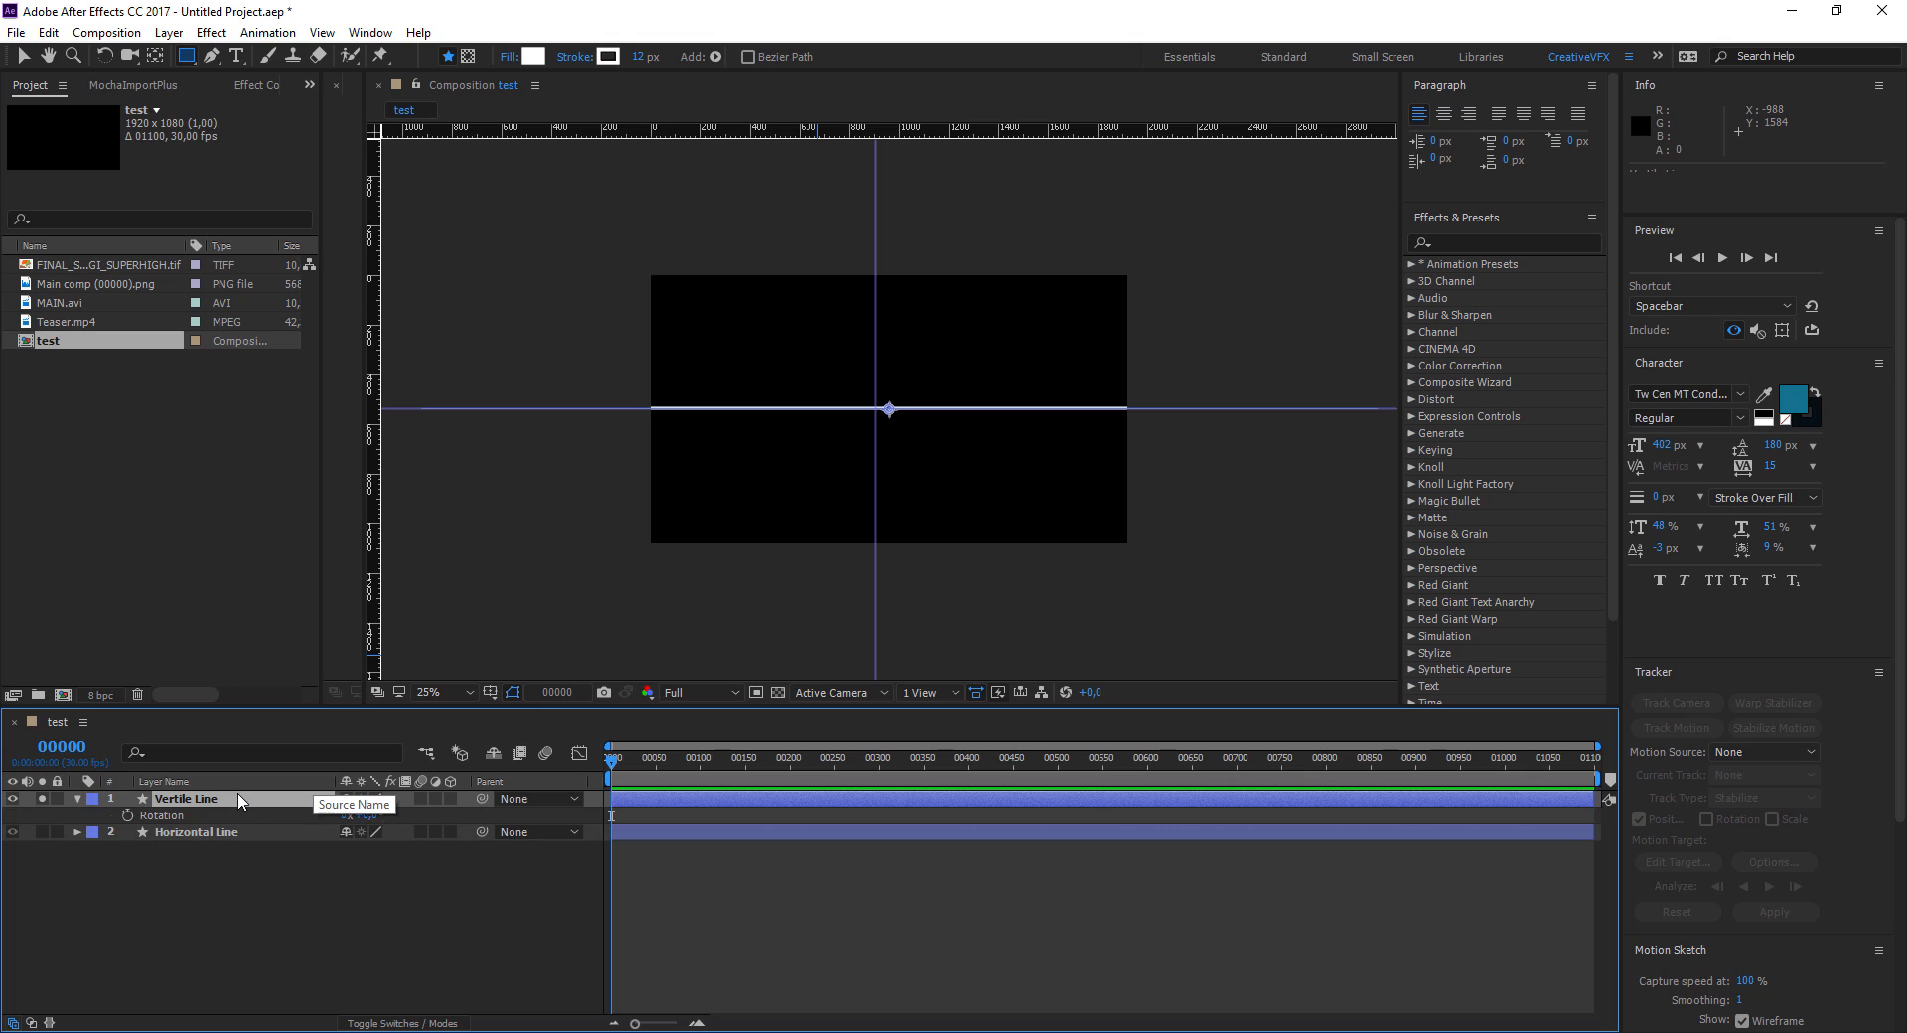
click(368, 815)
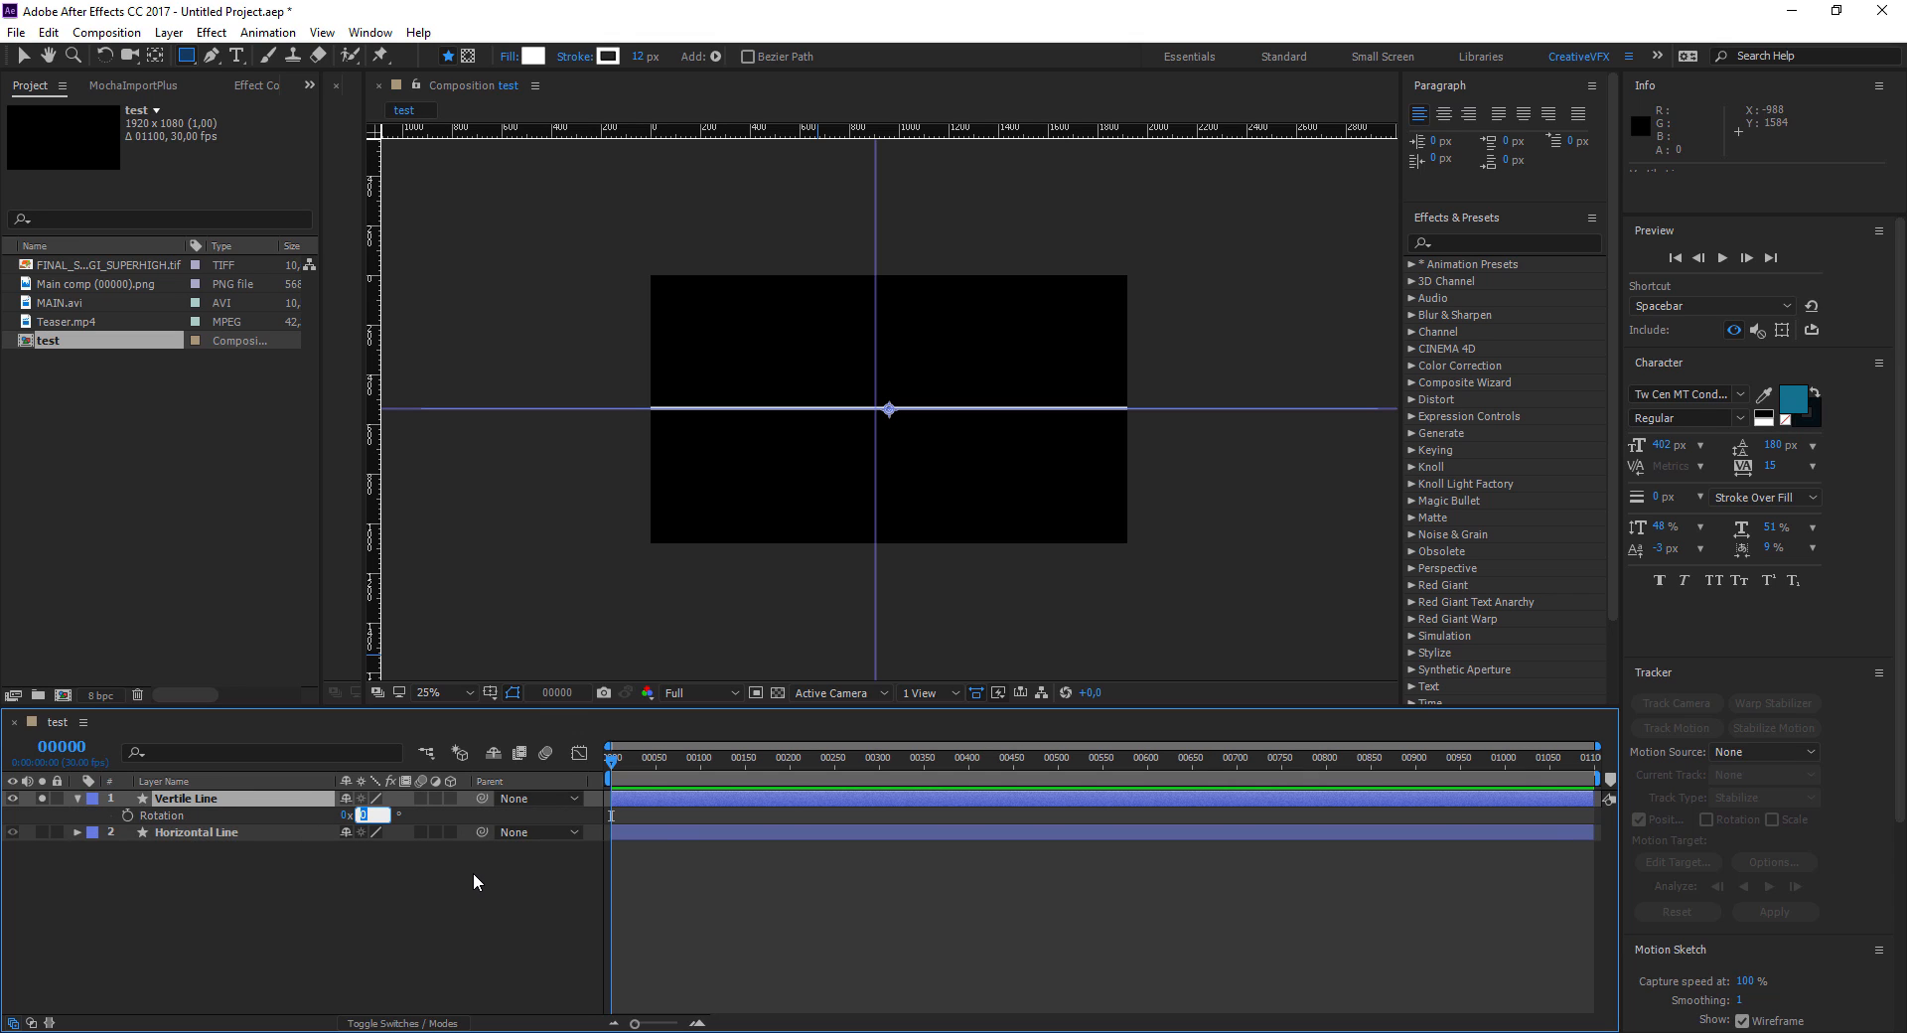
text(90)
key(Return)
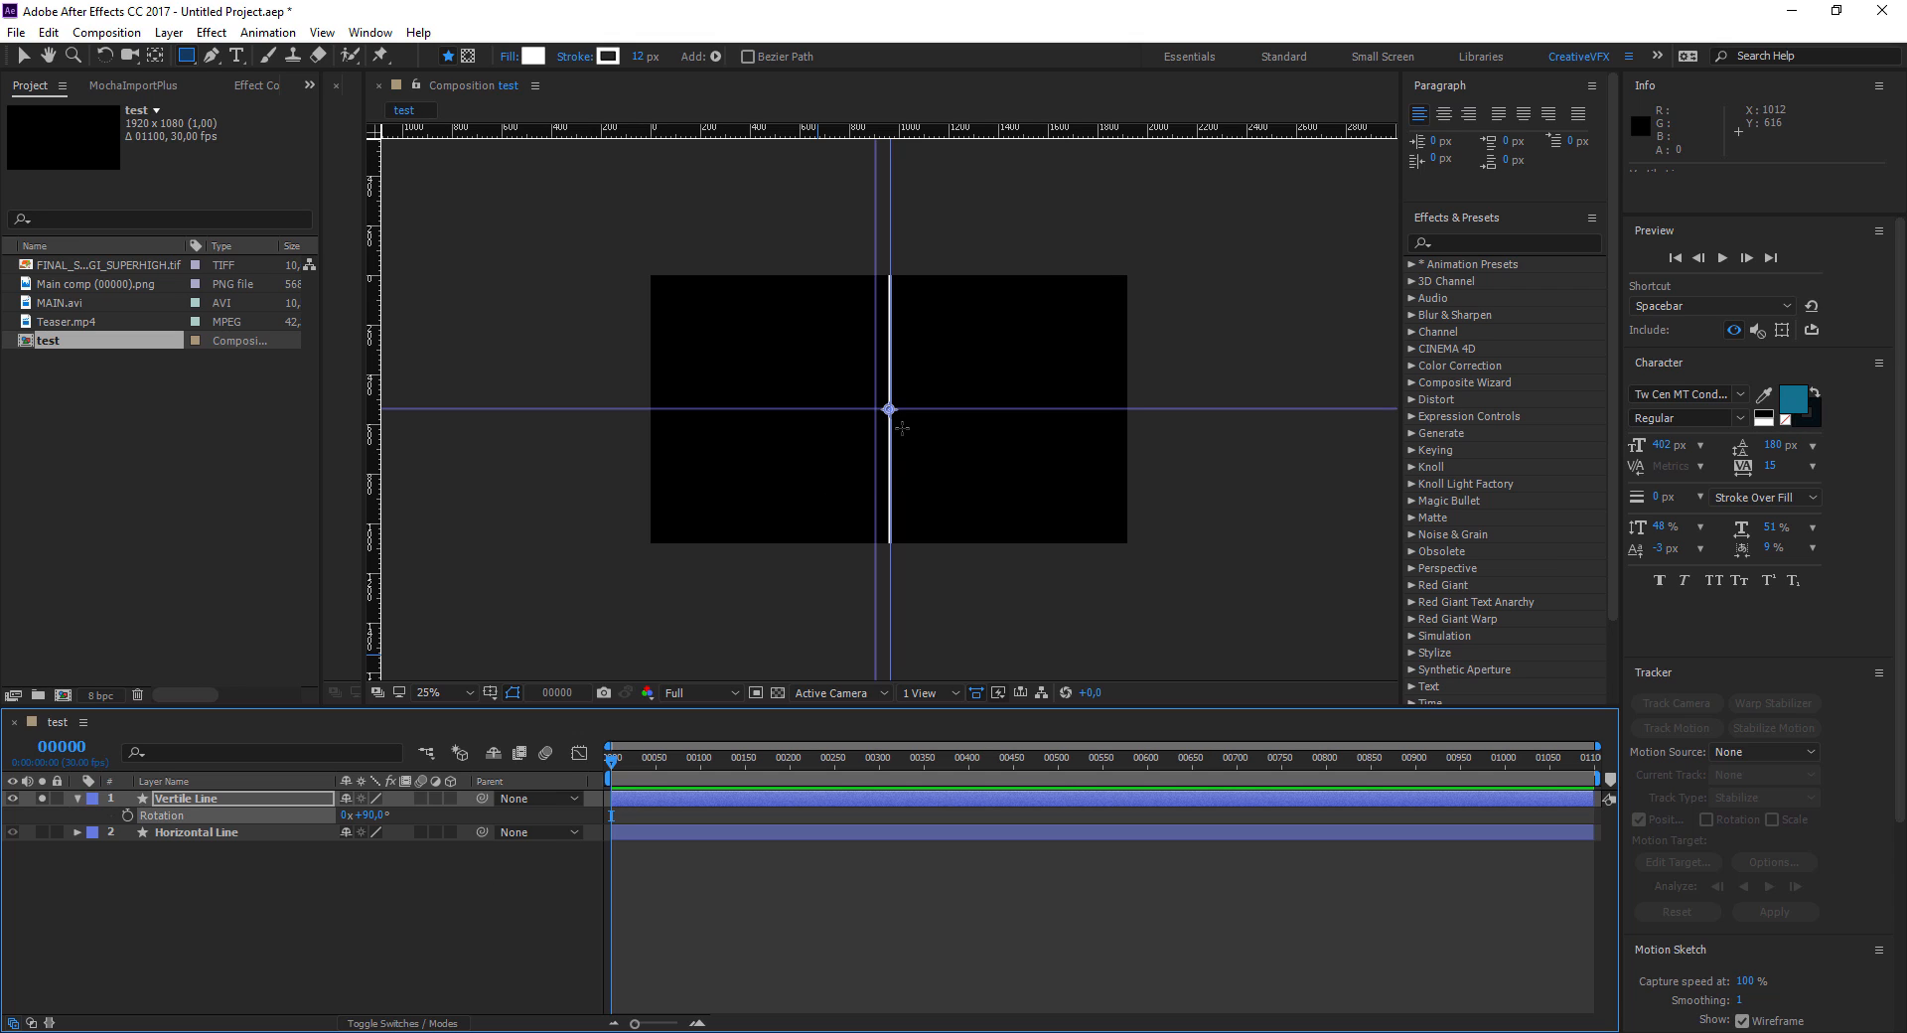
Unsolo the Vertile Line layer and move the line onto the vertical guide
key(v)
click(41, 798)
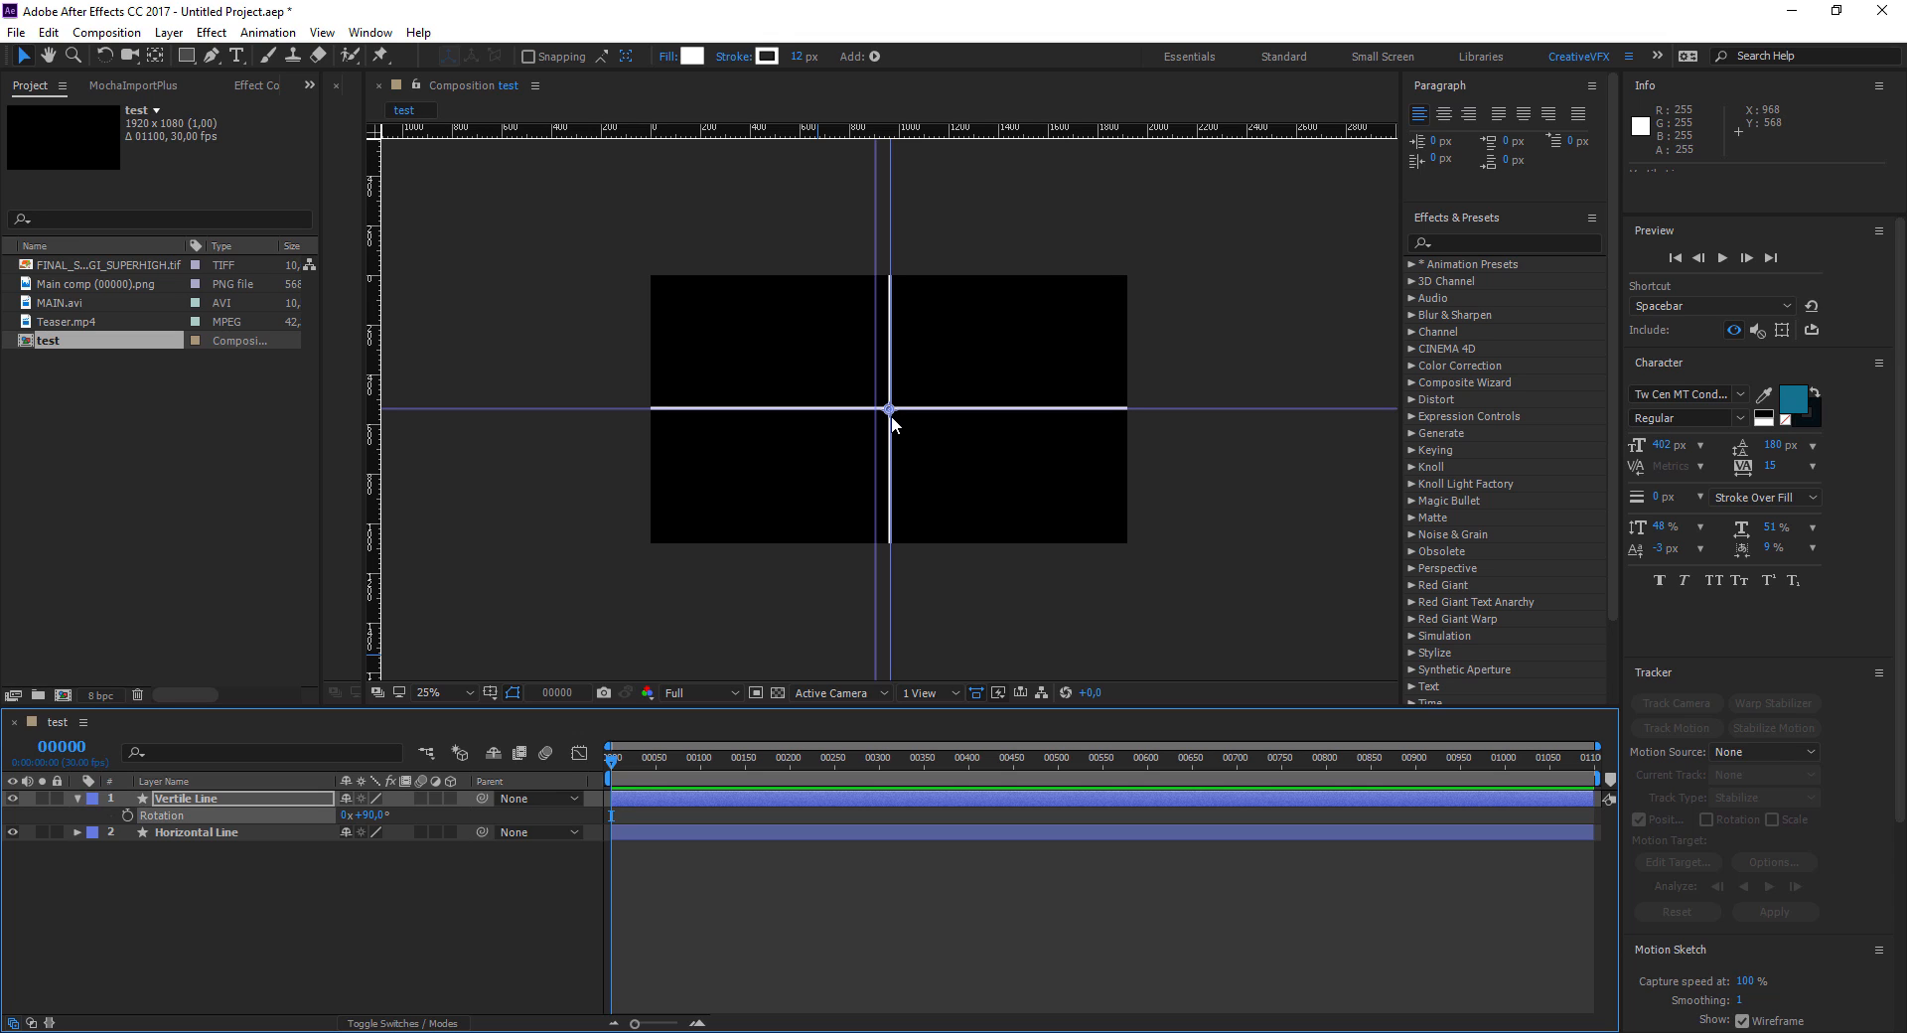
drag(891, 415, 877, 416)
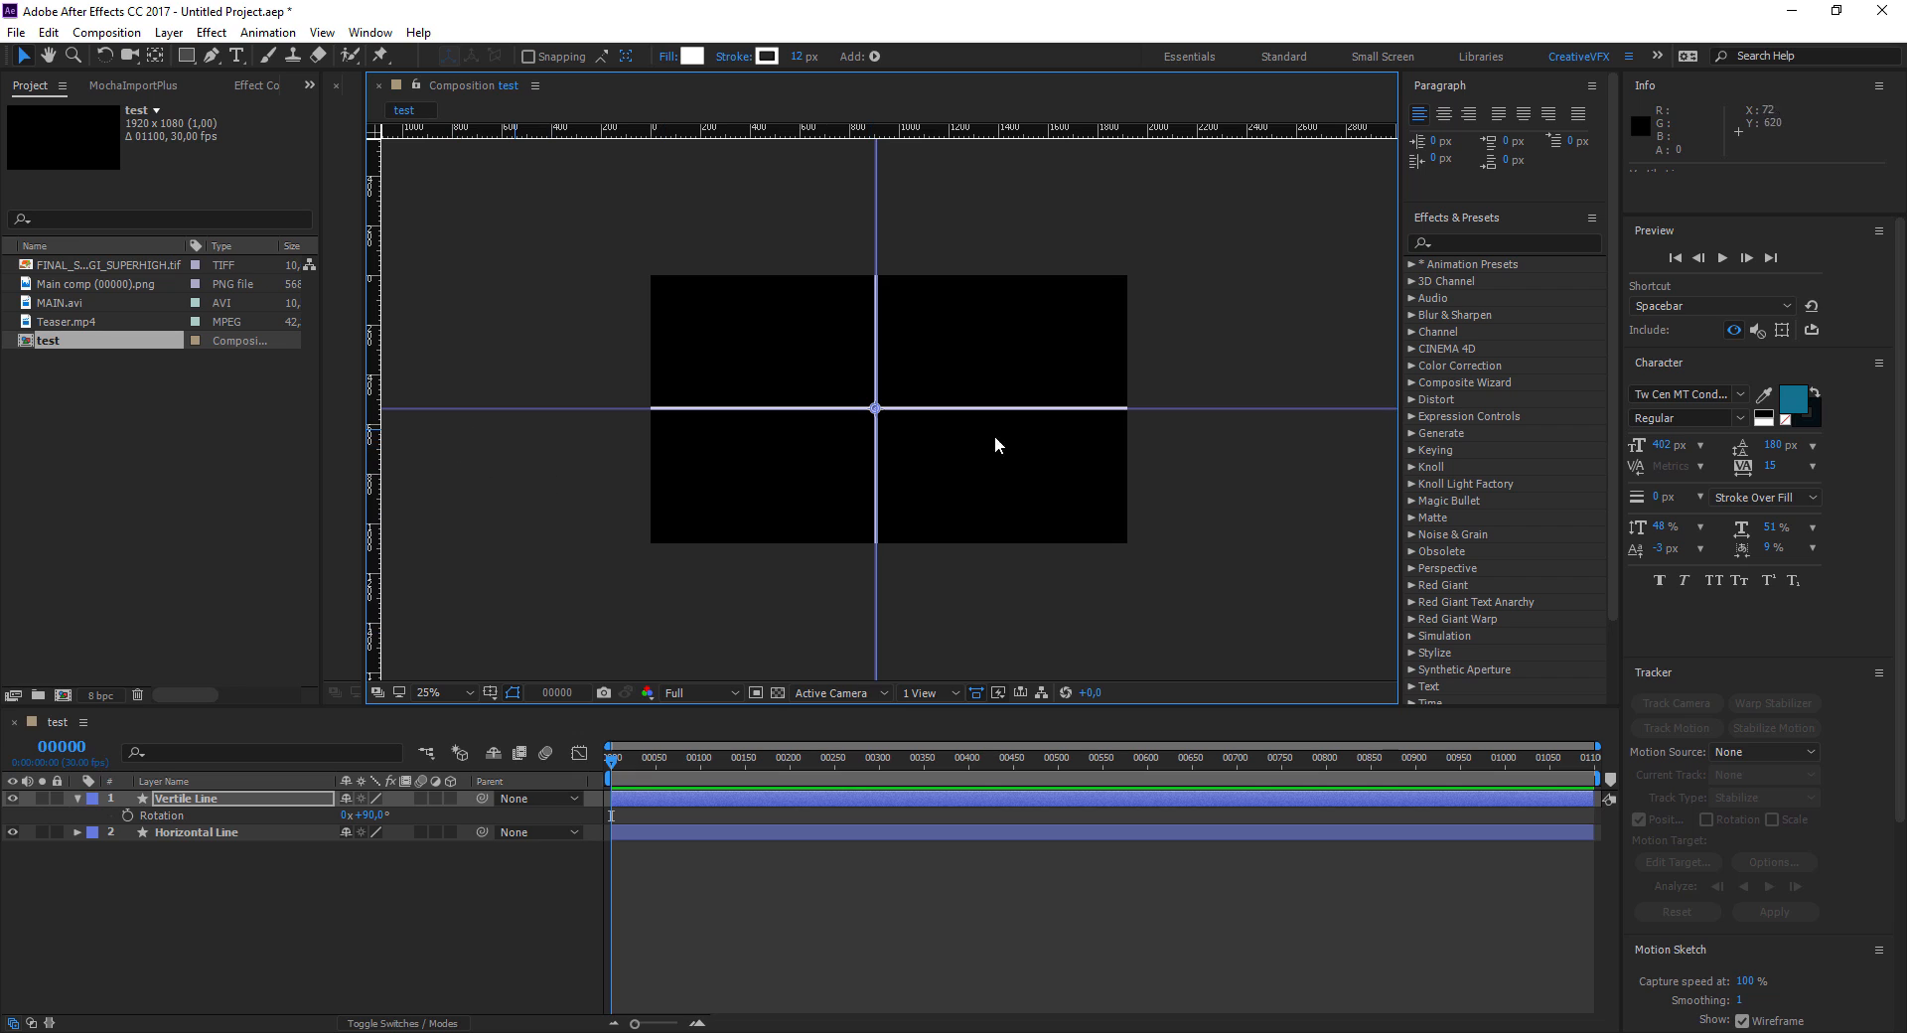
Hide the rulers and remove both the horizontal and vertical guides from the composition view
click(489, 692)
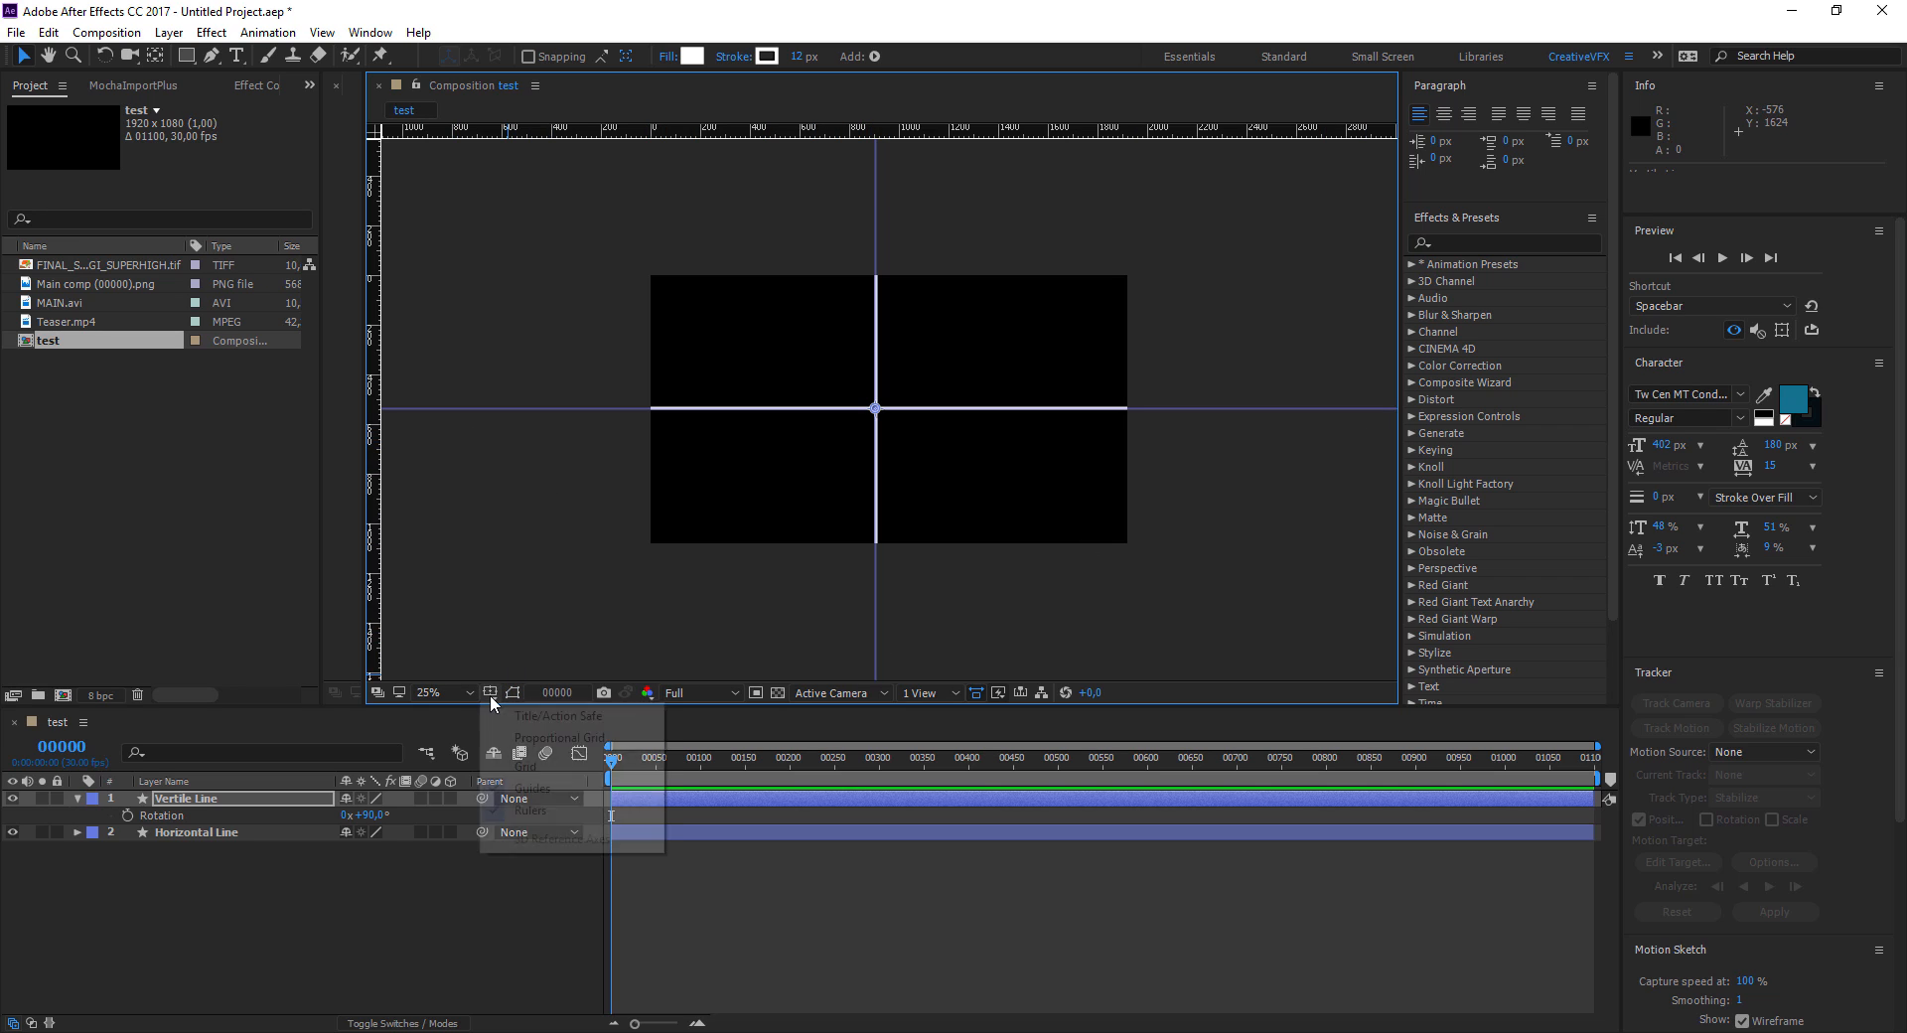
click(531, 810)
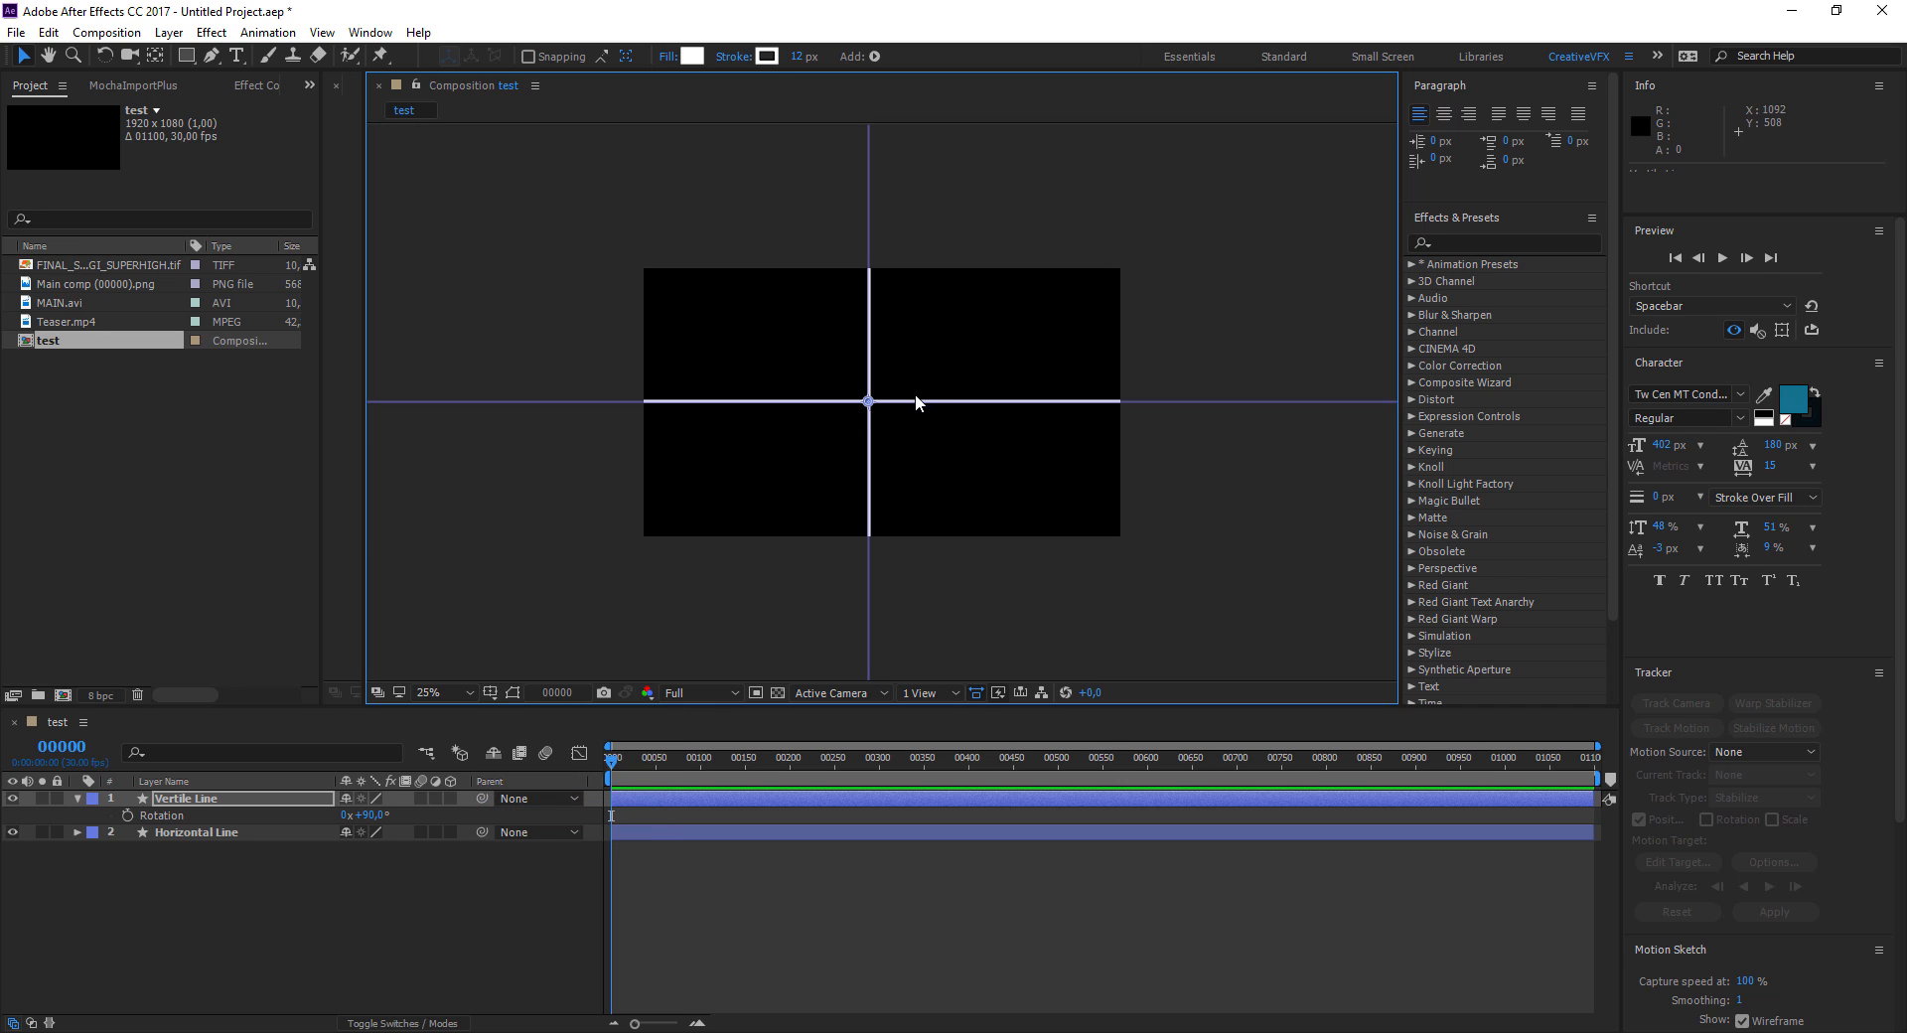
drag(917, 404, 986, 141)
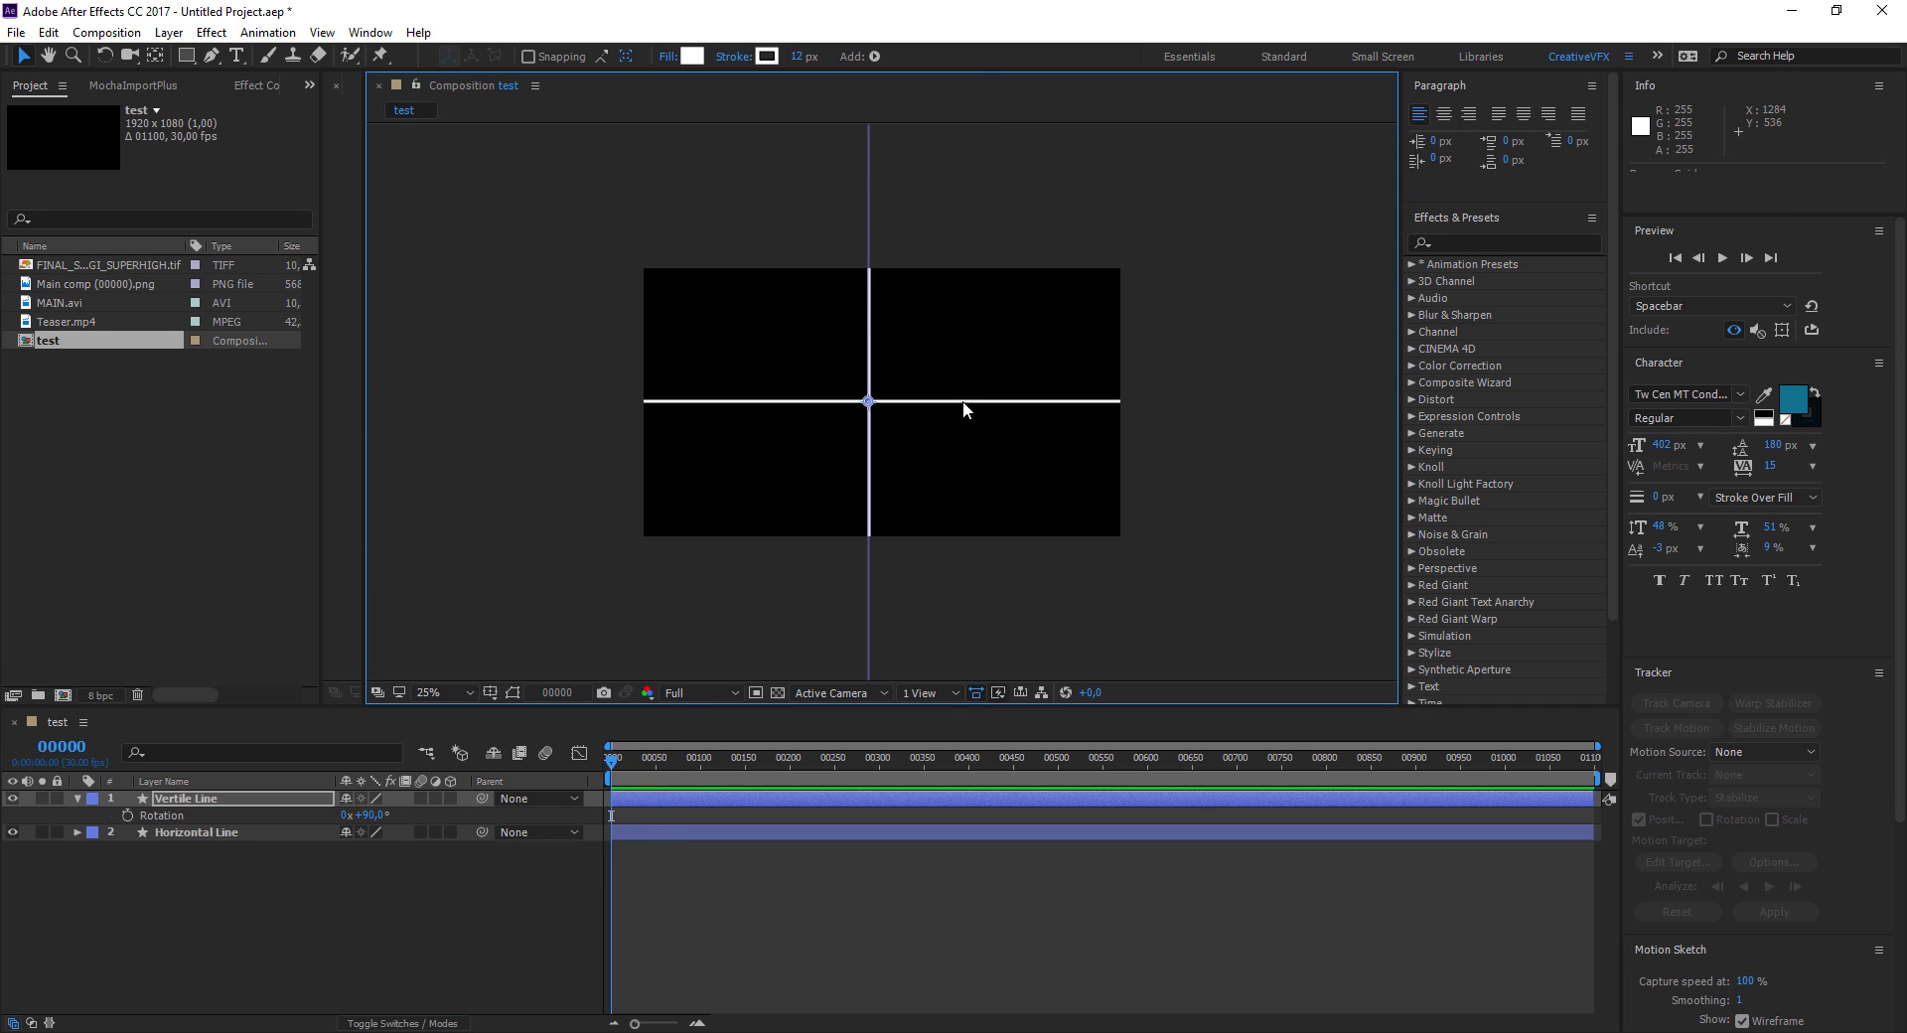
drag(870, 354, 347, 360)
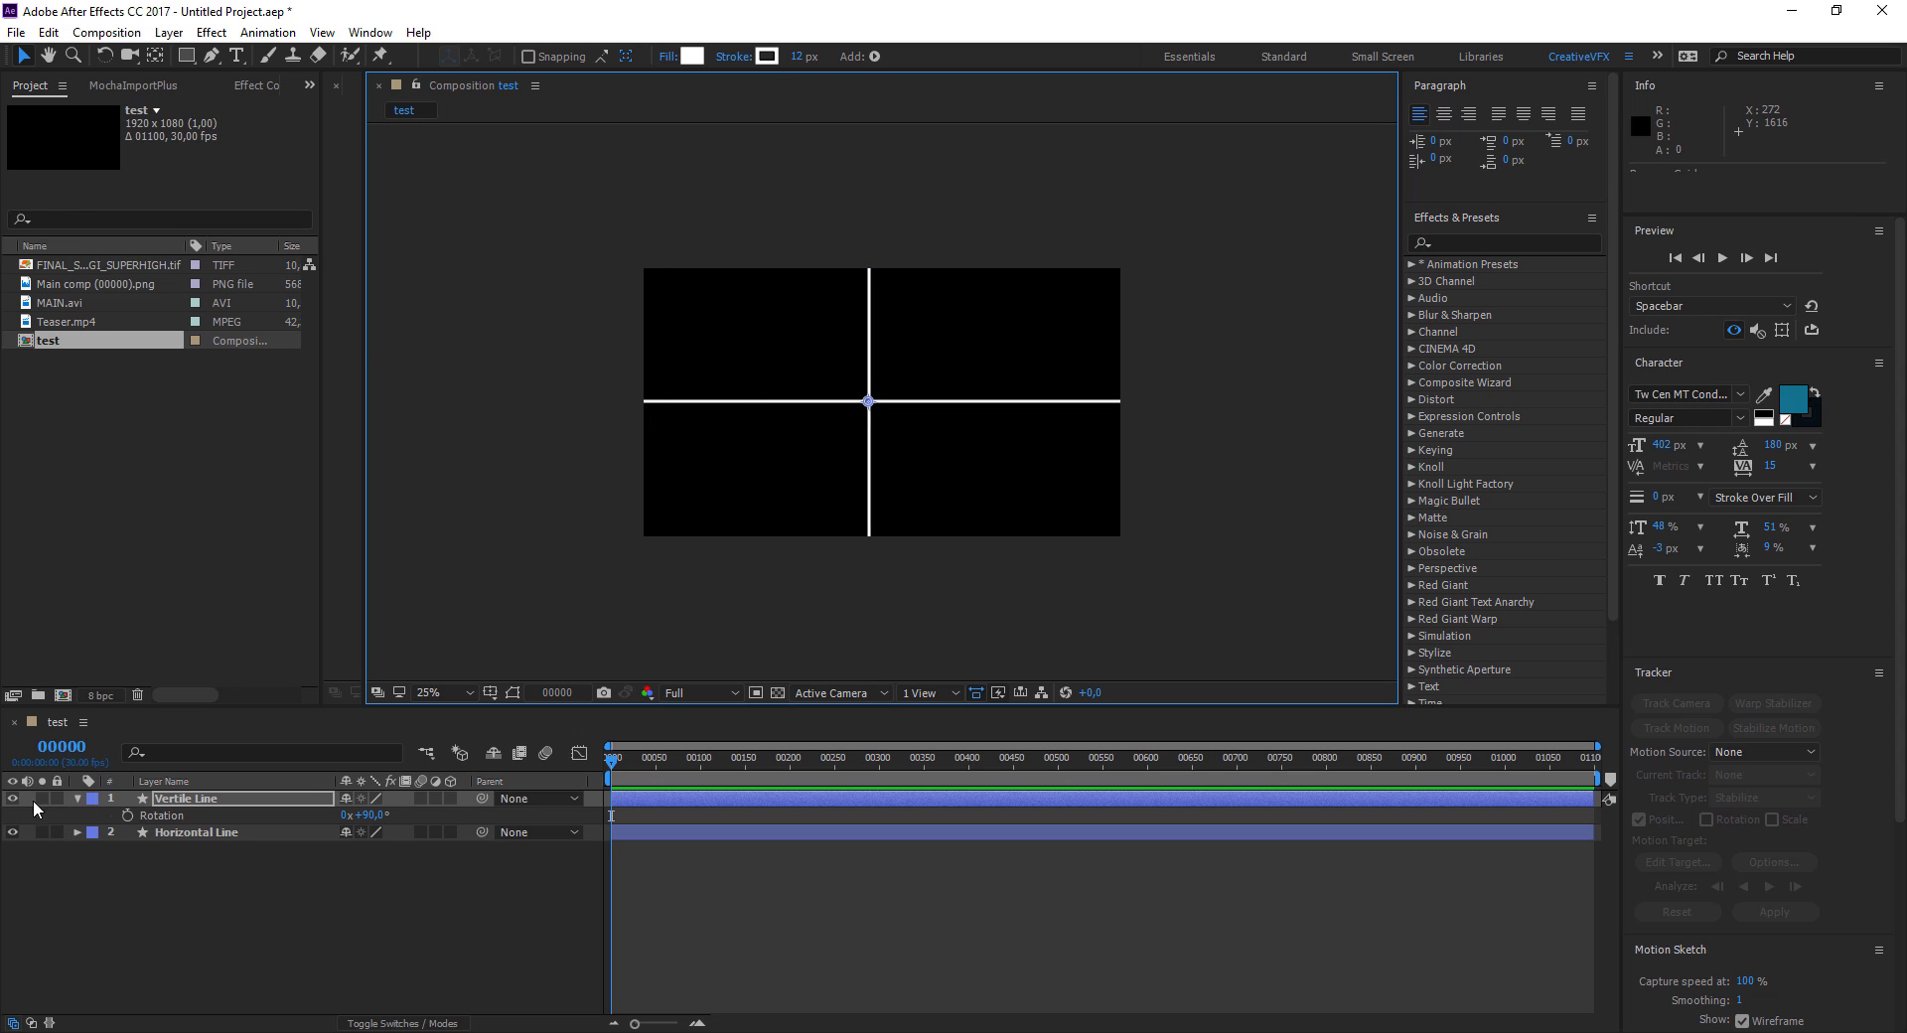
click(77, 799)
Add a null object named "Controller" and place it on the crossing point of the two lines
right_click(258, 890)
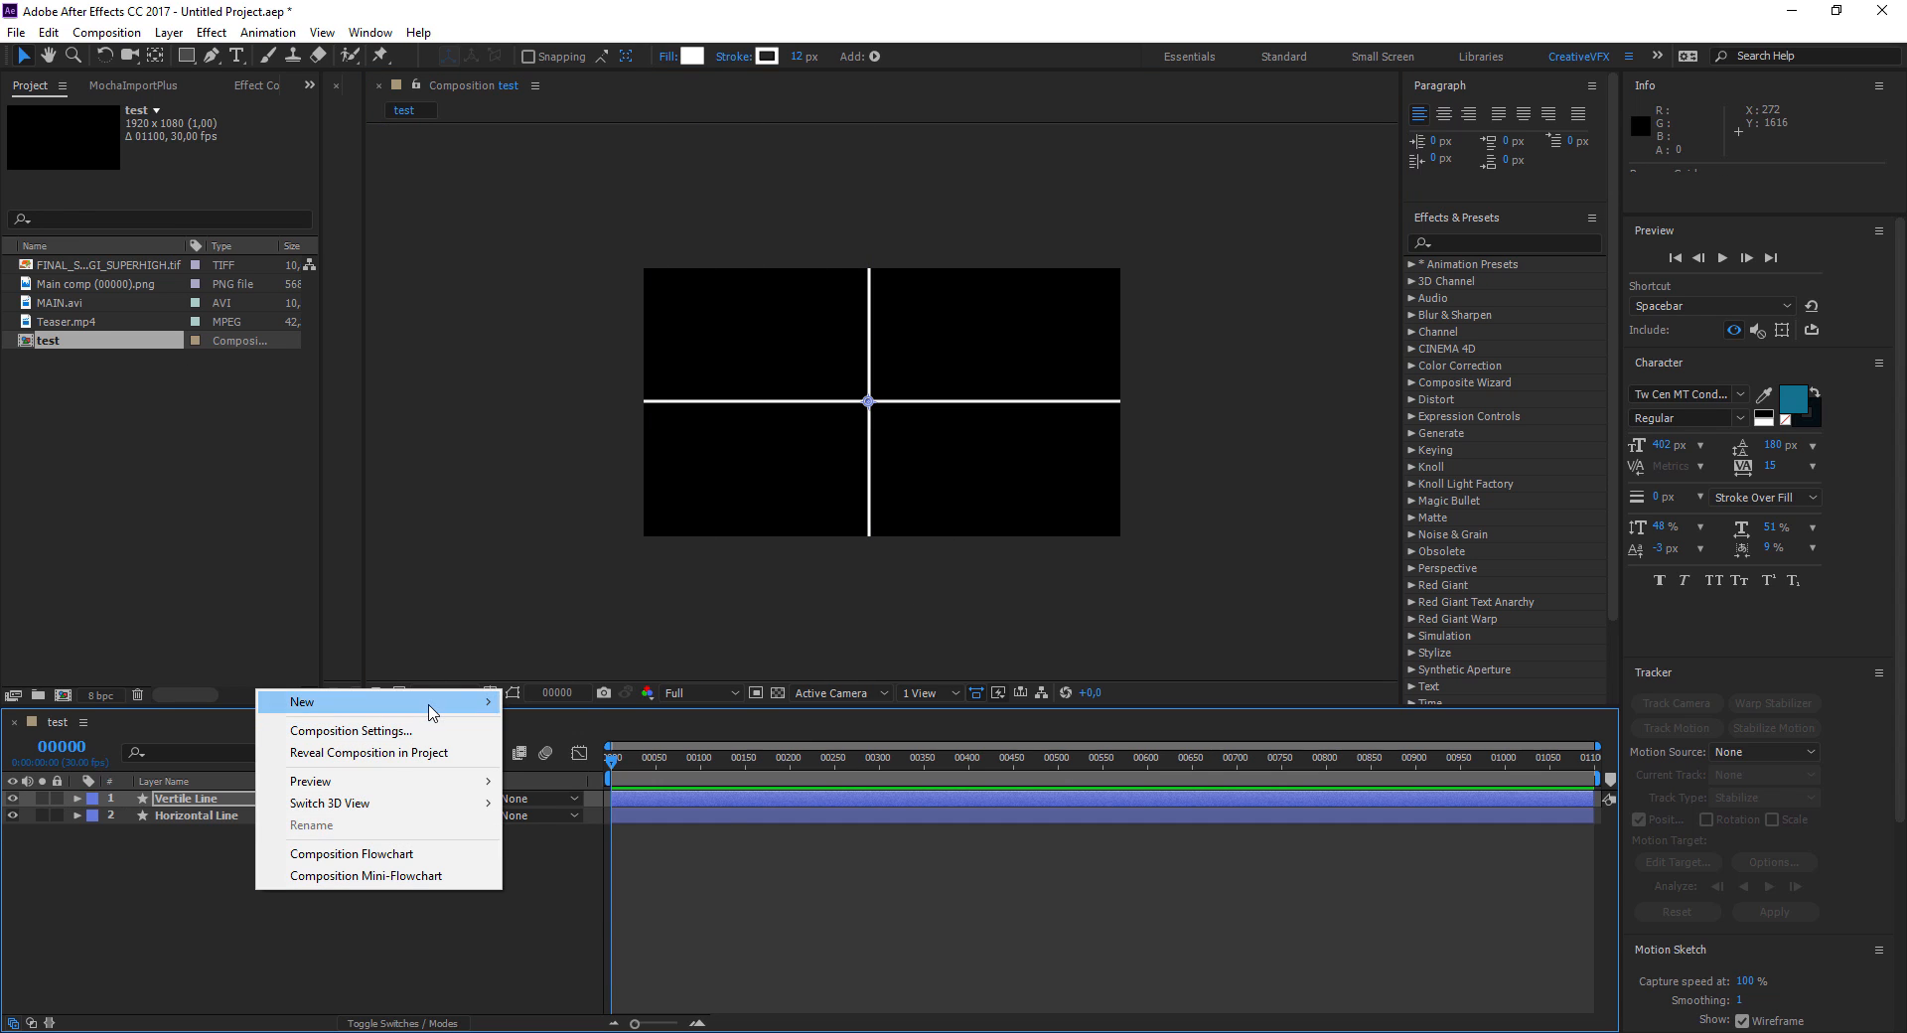
mouse_move(427, 708)
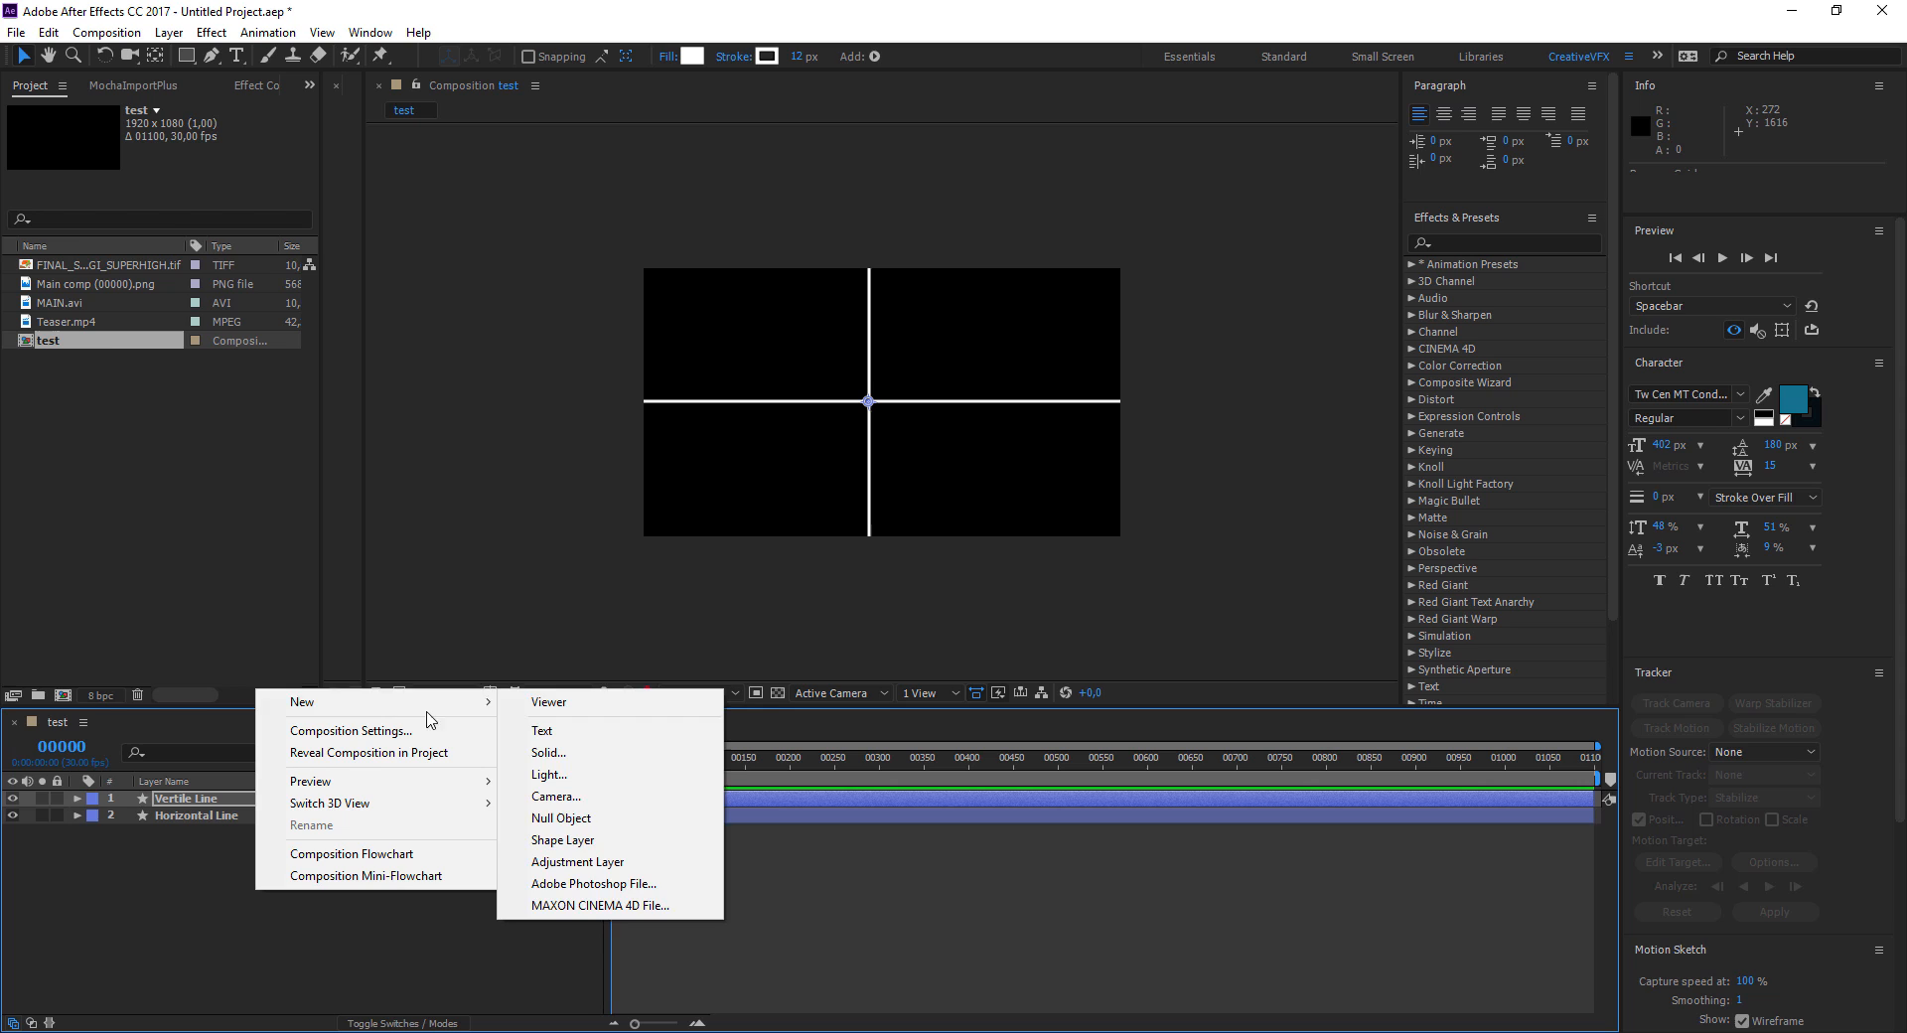
click(643, 817)
key(Return)
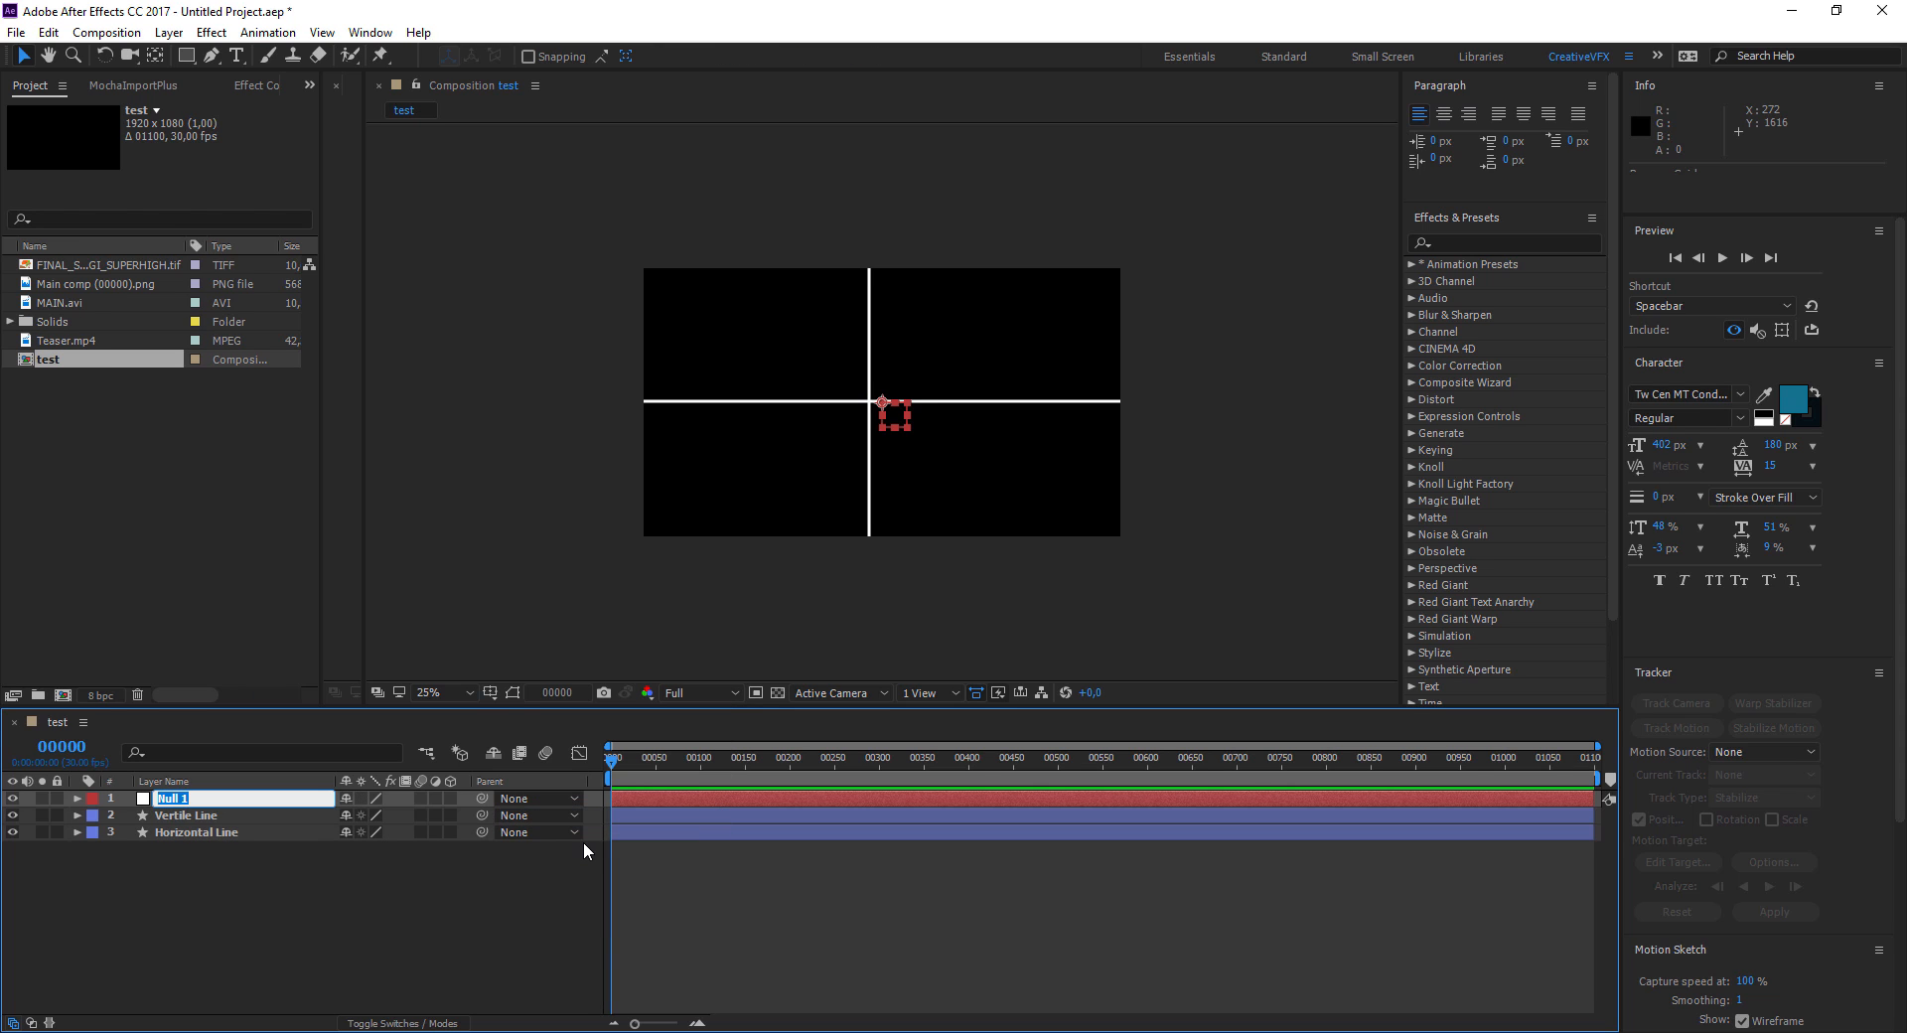
text(Controller)
key(Return)
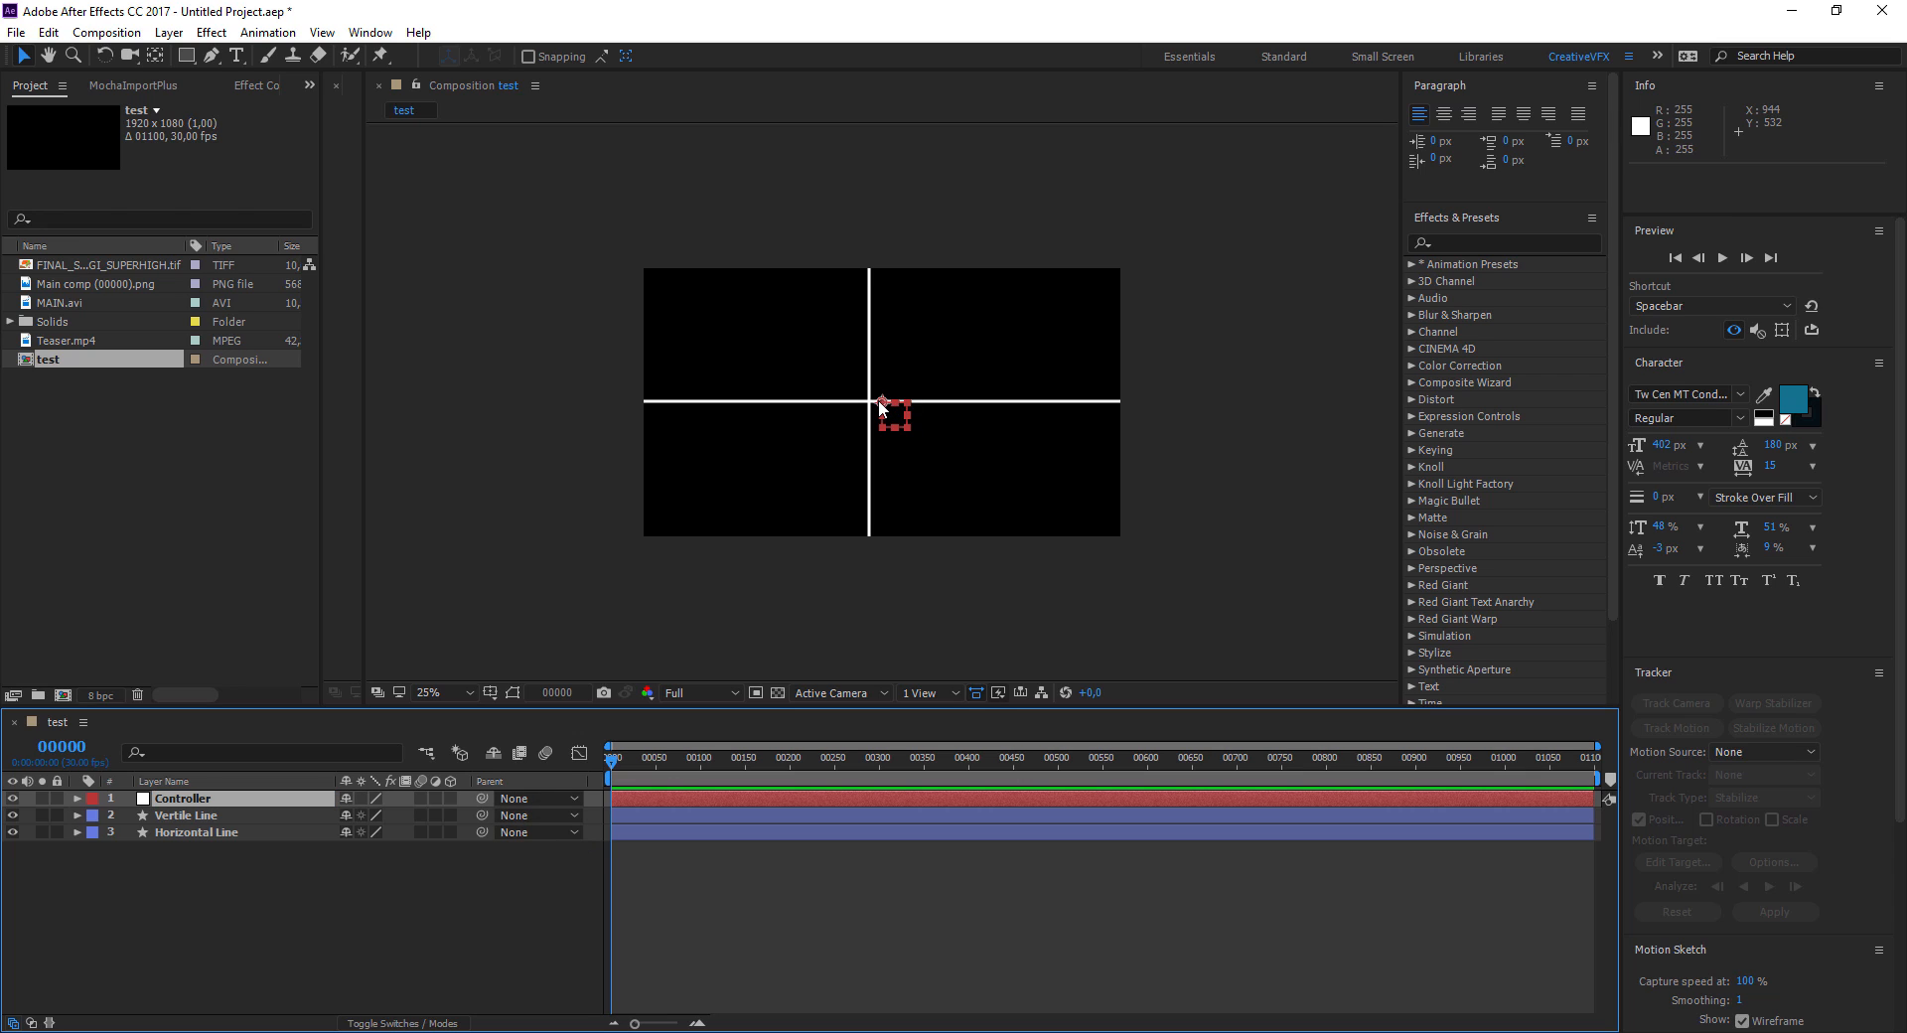
drag(882, 408, 868, 402)
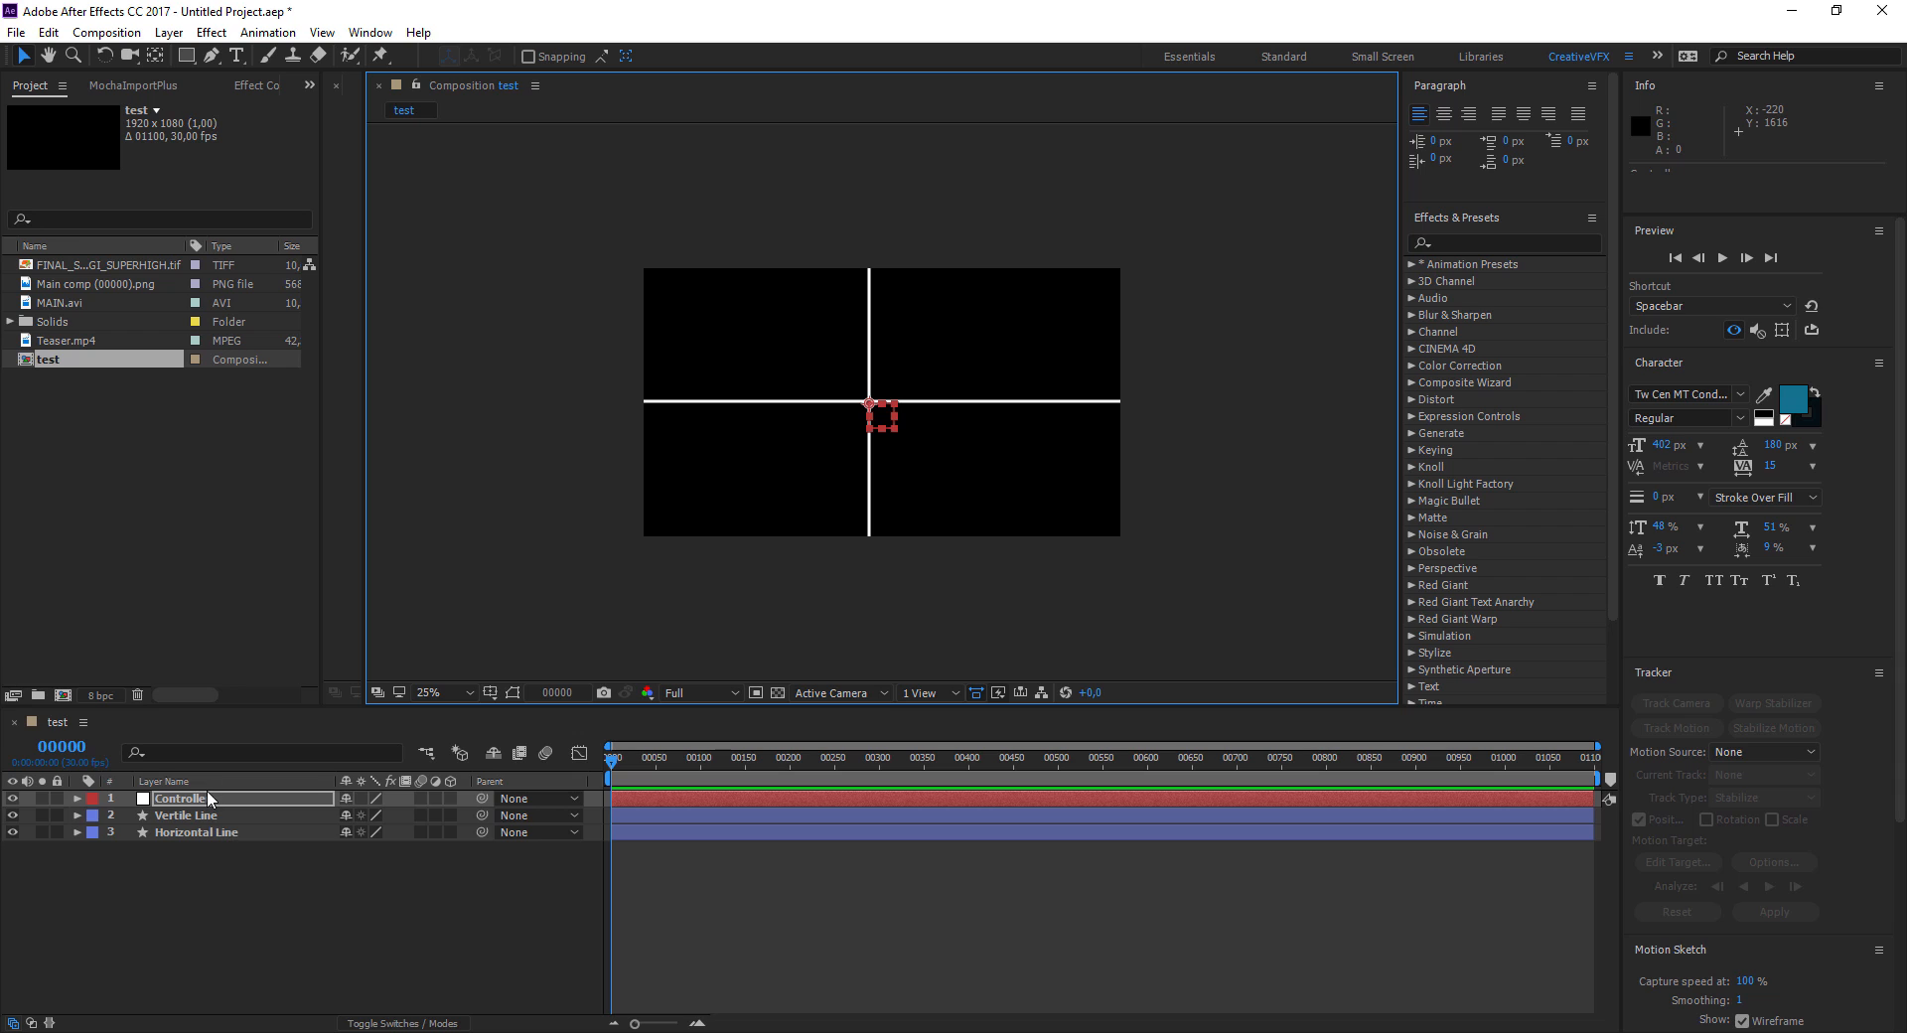
Parent the Vertile Line and Horizontal Line layers to the Controller null
click(236, 817)
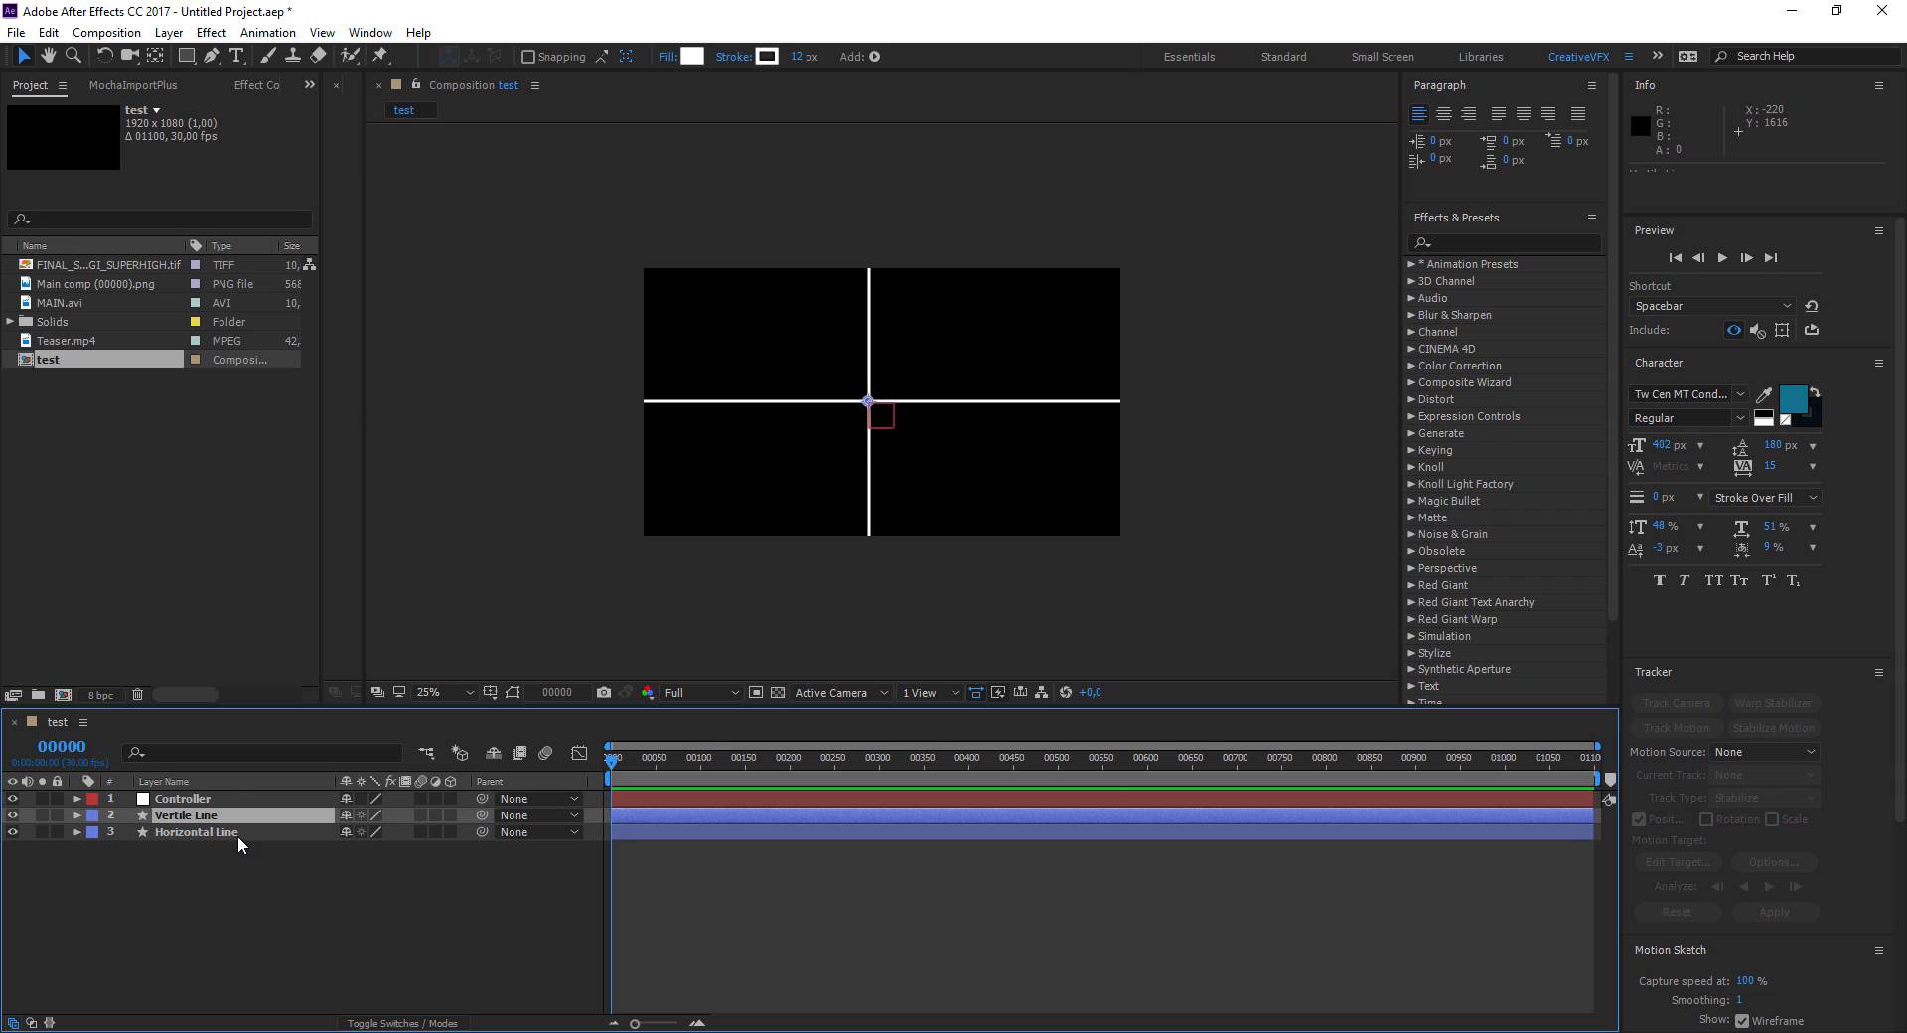
shift+click(237, 834)
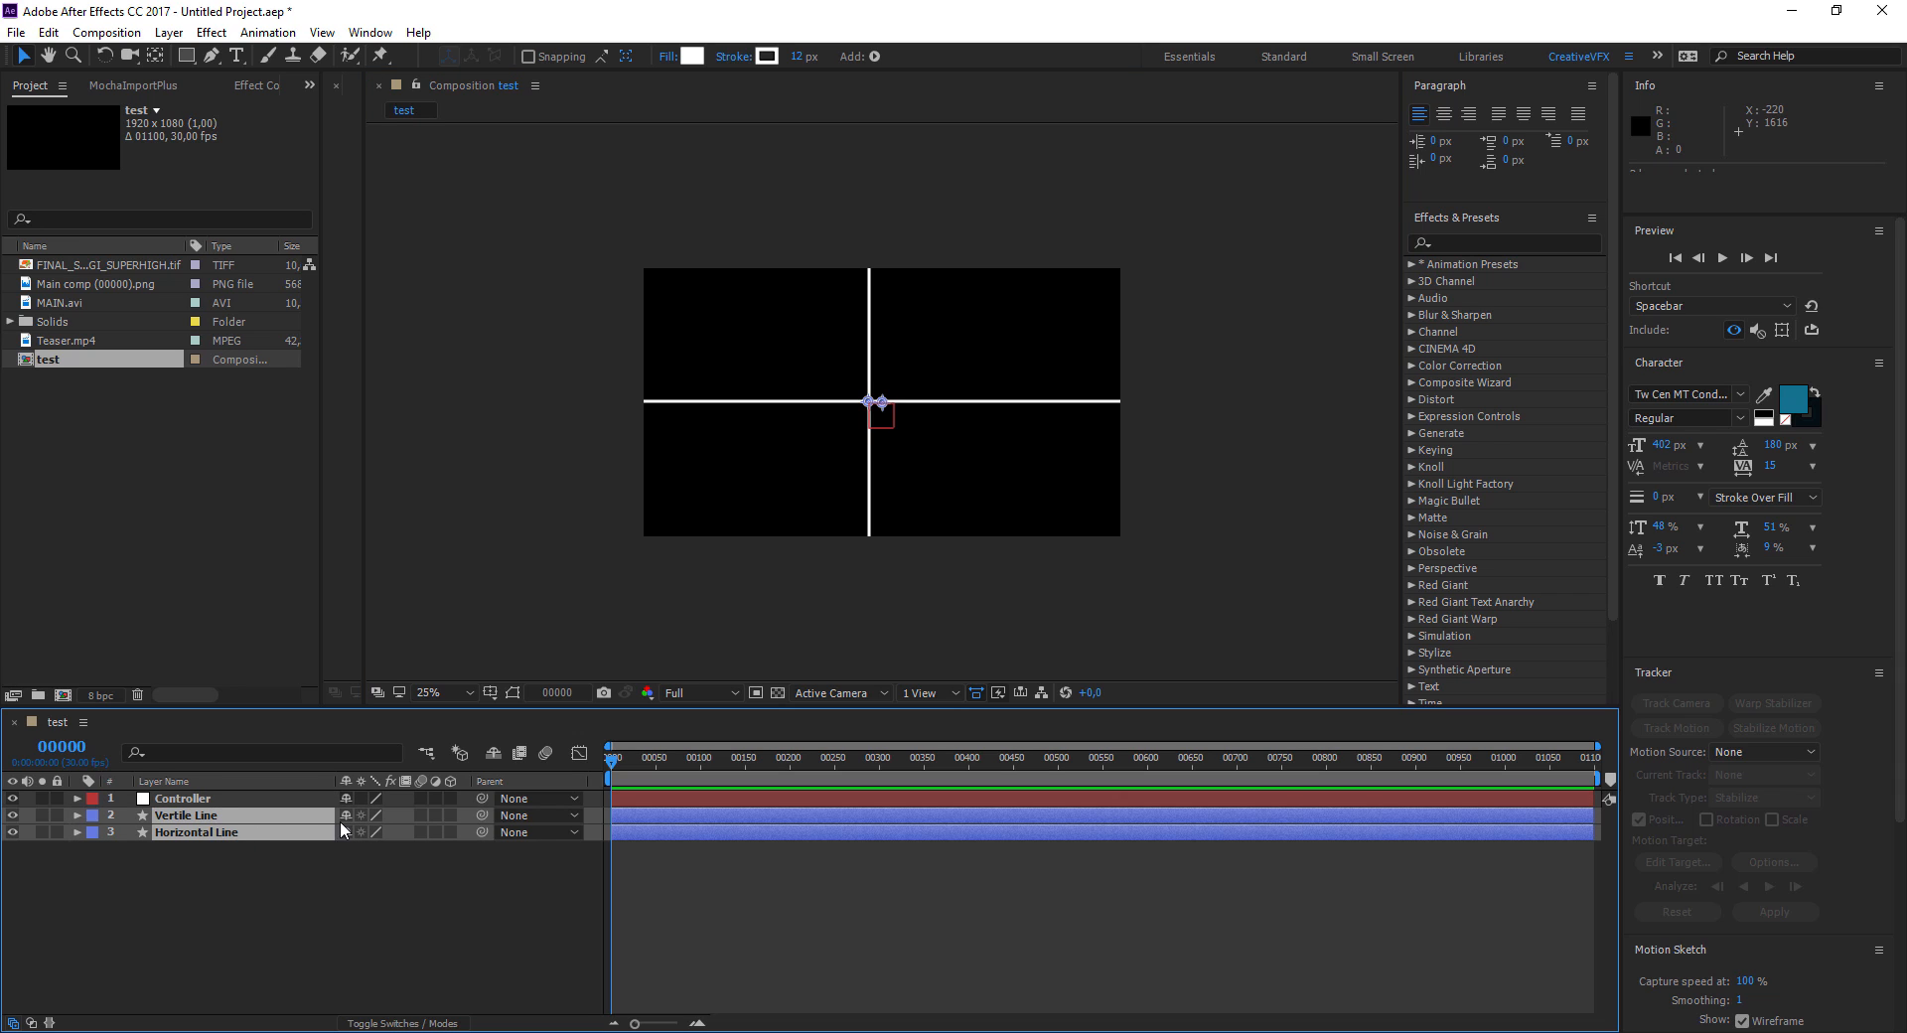
drag(482, 815, 170, 804)
click(279, 916)
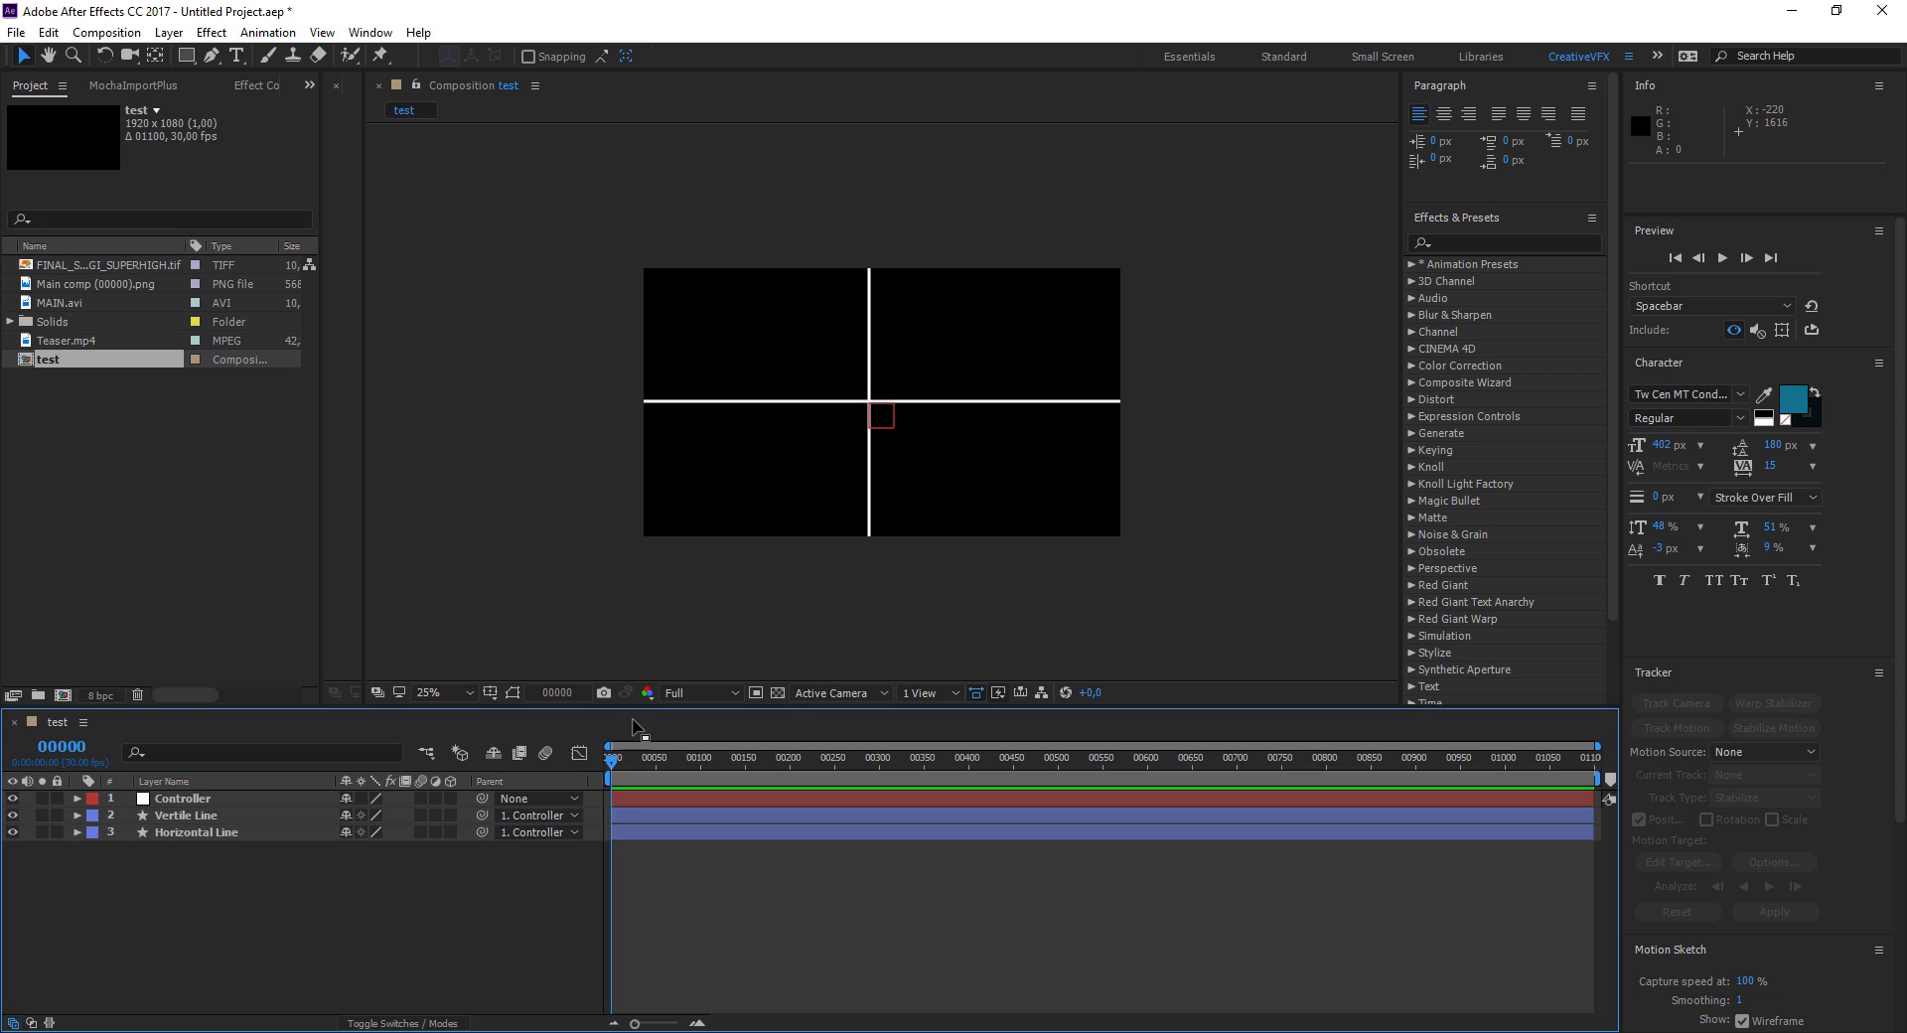
Move the Controller null to the frame's upper-right corner and widen the Horizontal Line rectangle to 4077 so it spans the frame
click(185, 800)
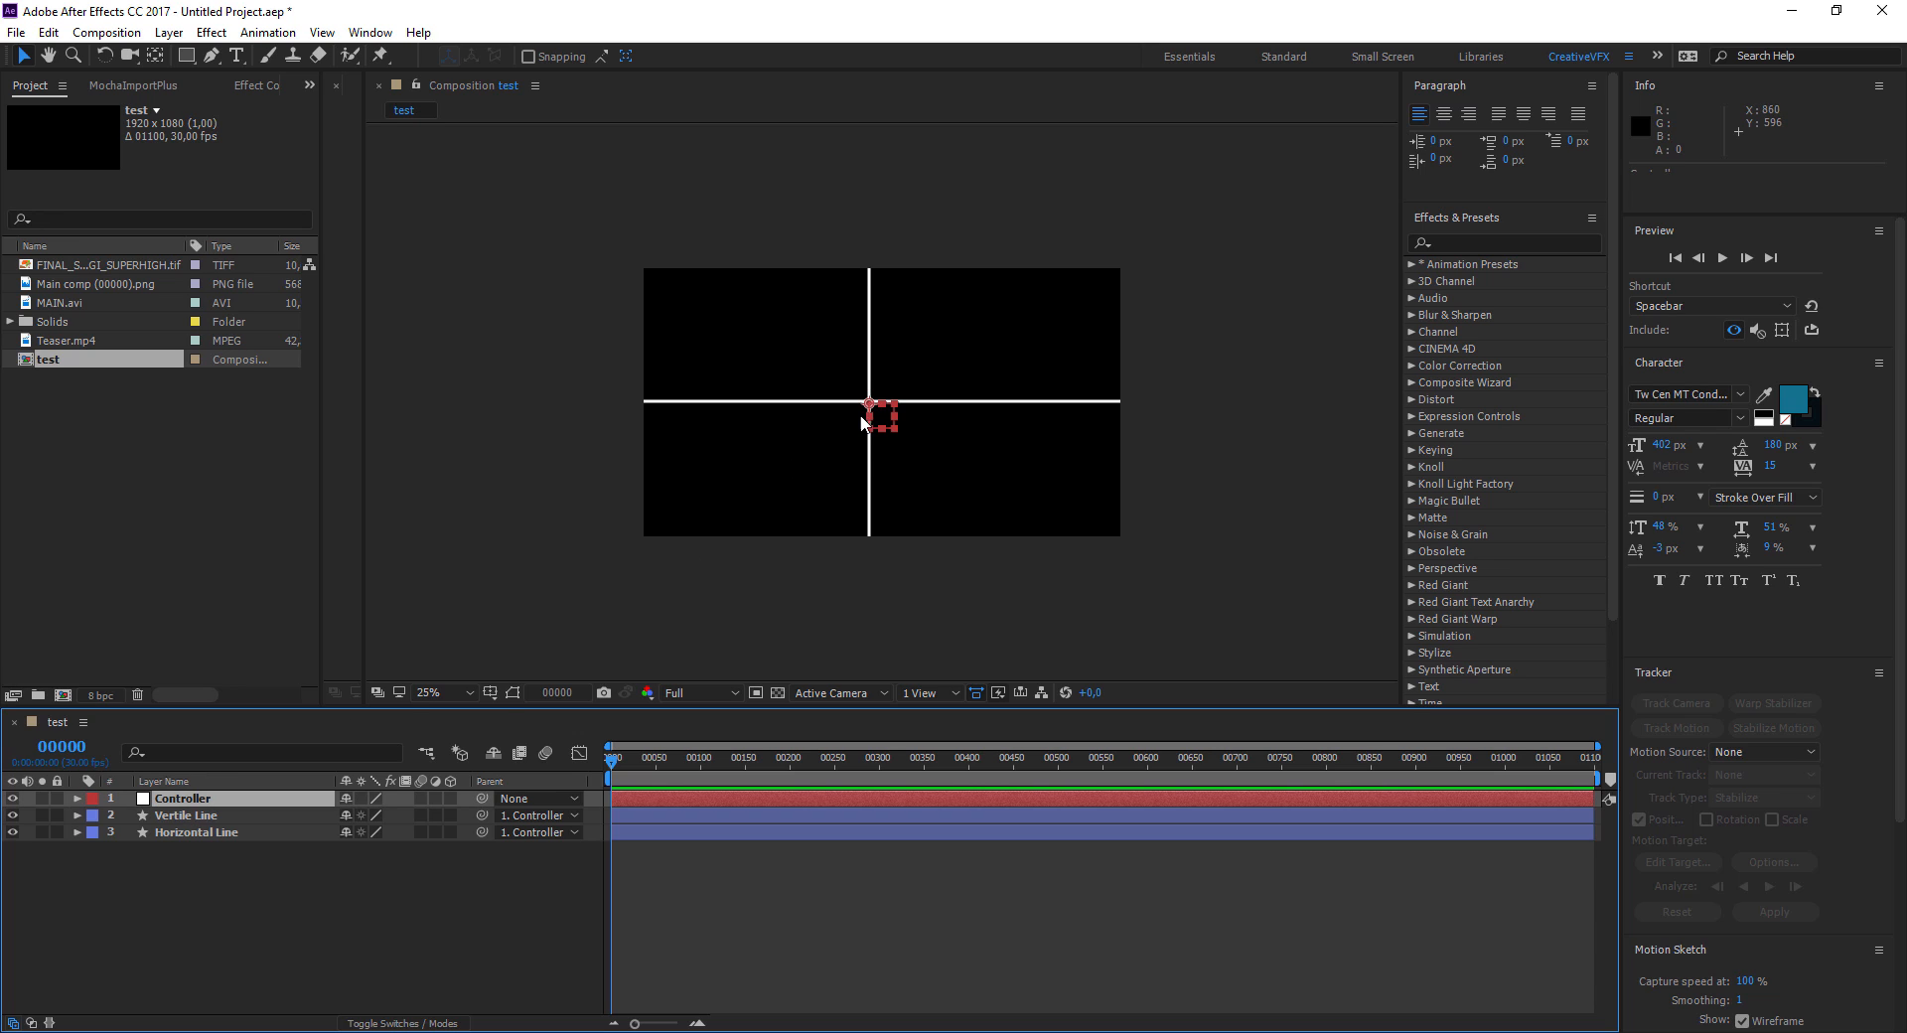
drag(880, 415, 1118, 275)
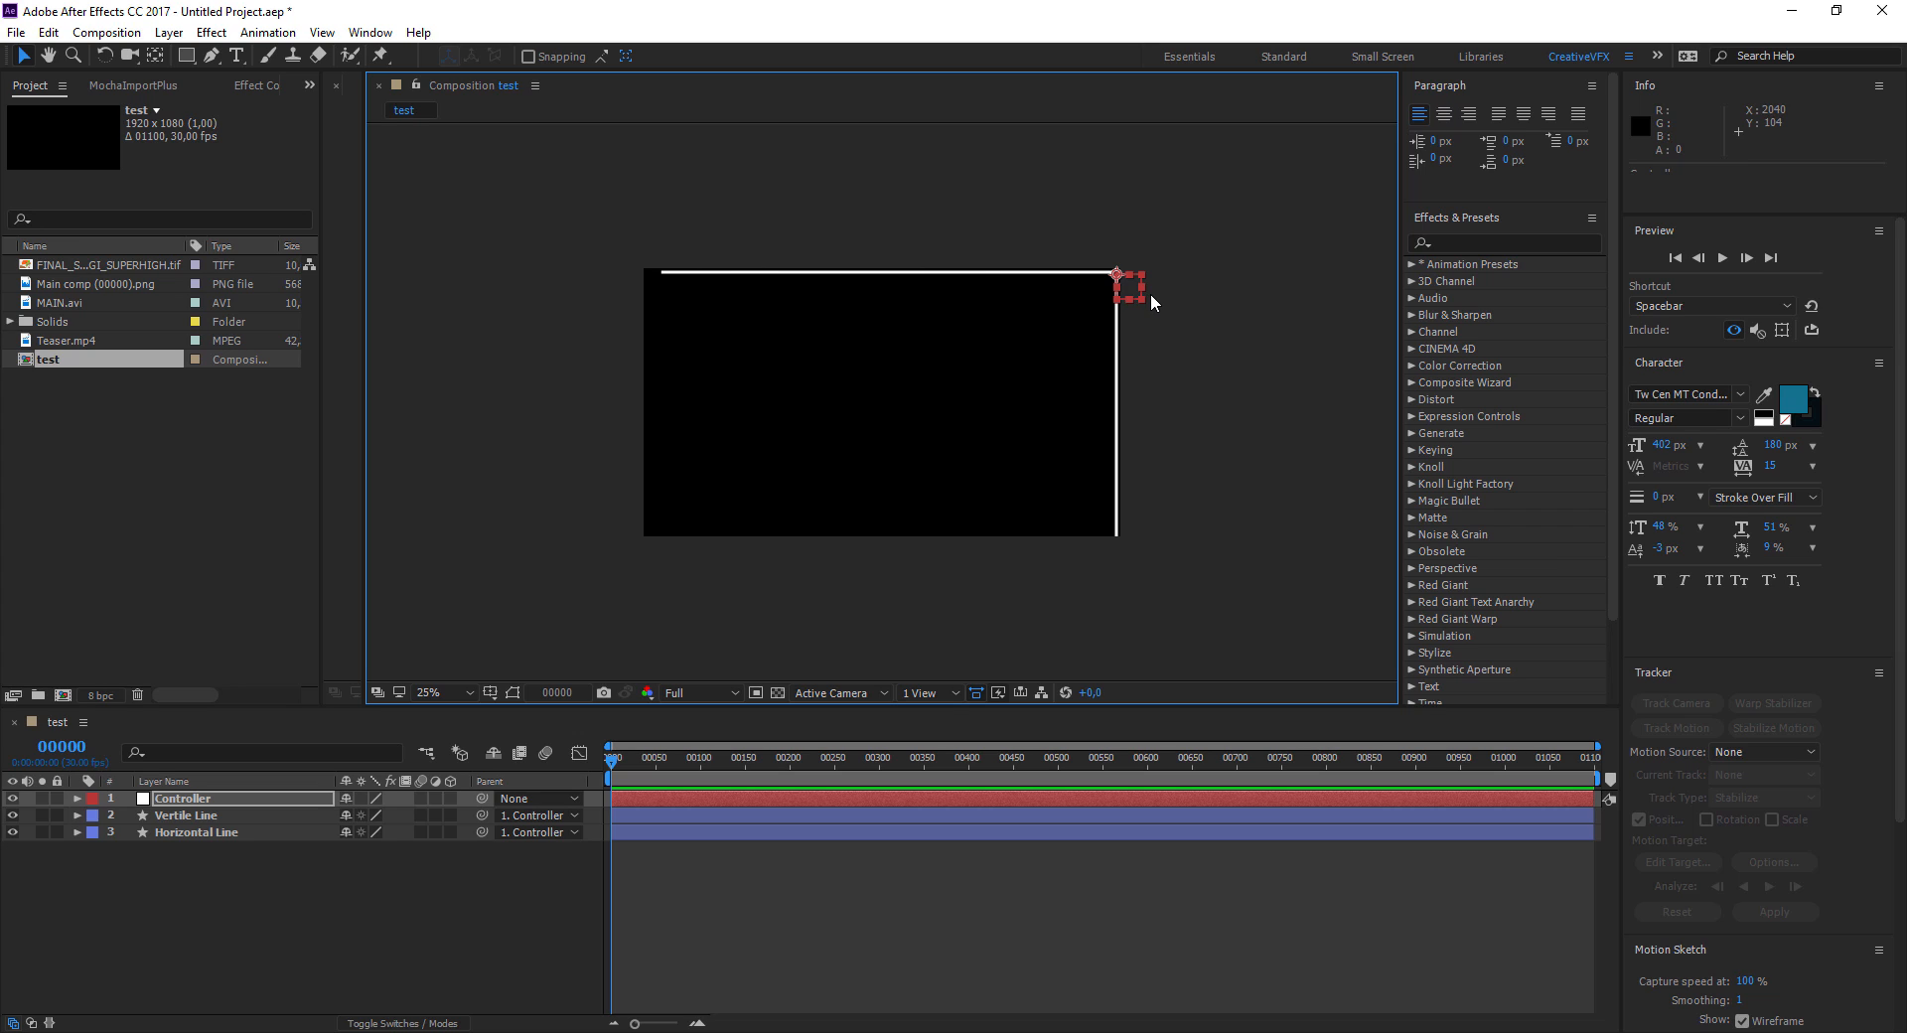
click(185, 833)
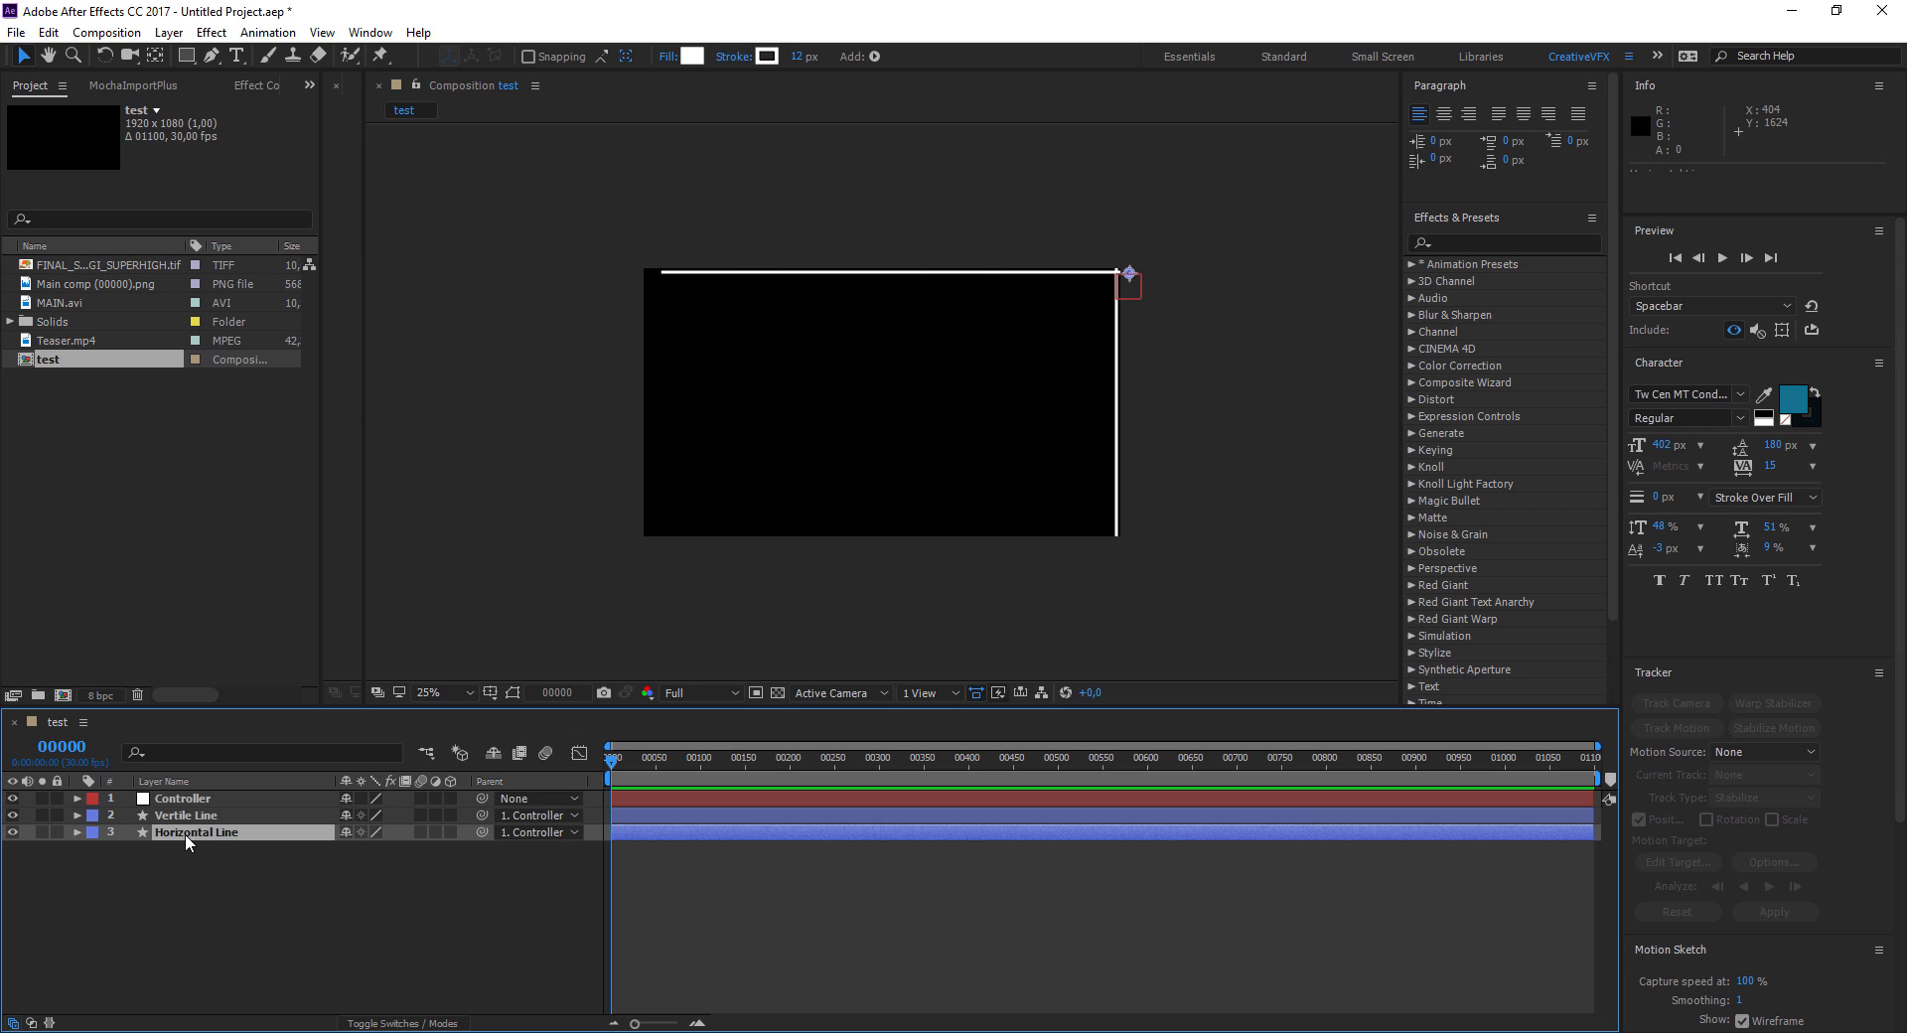
click(78, 832)
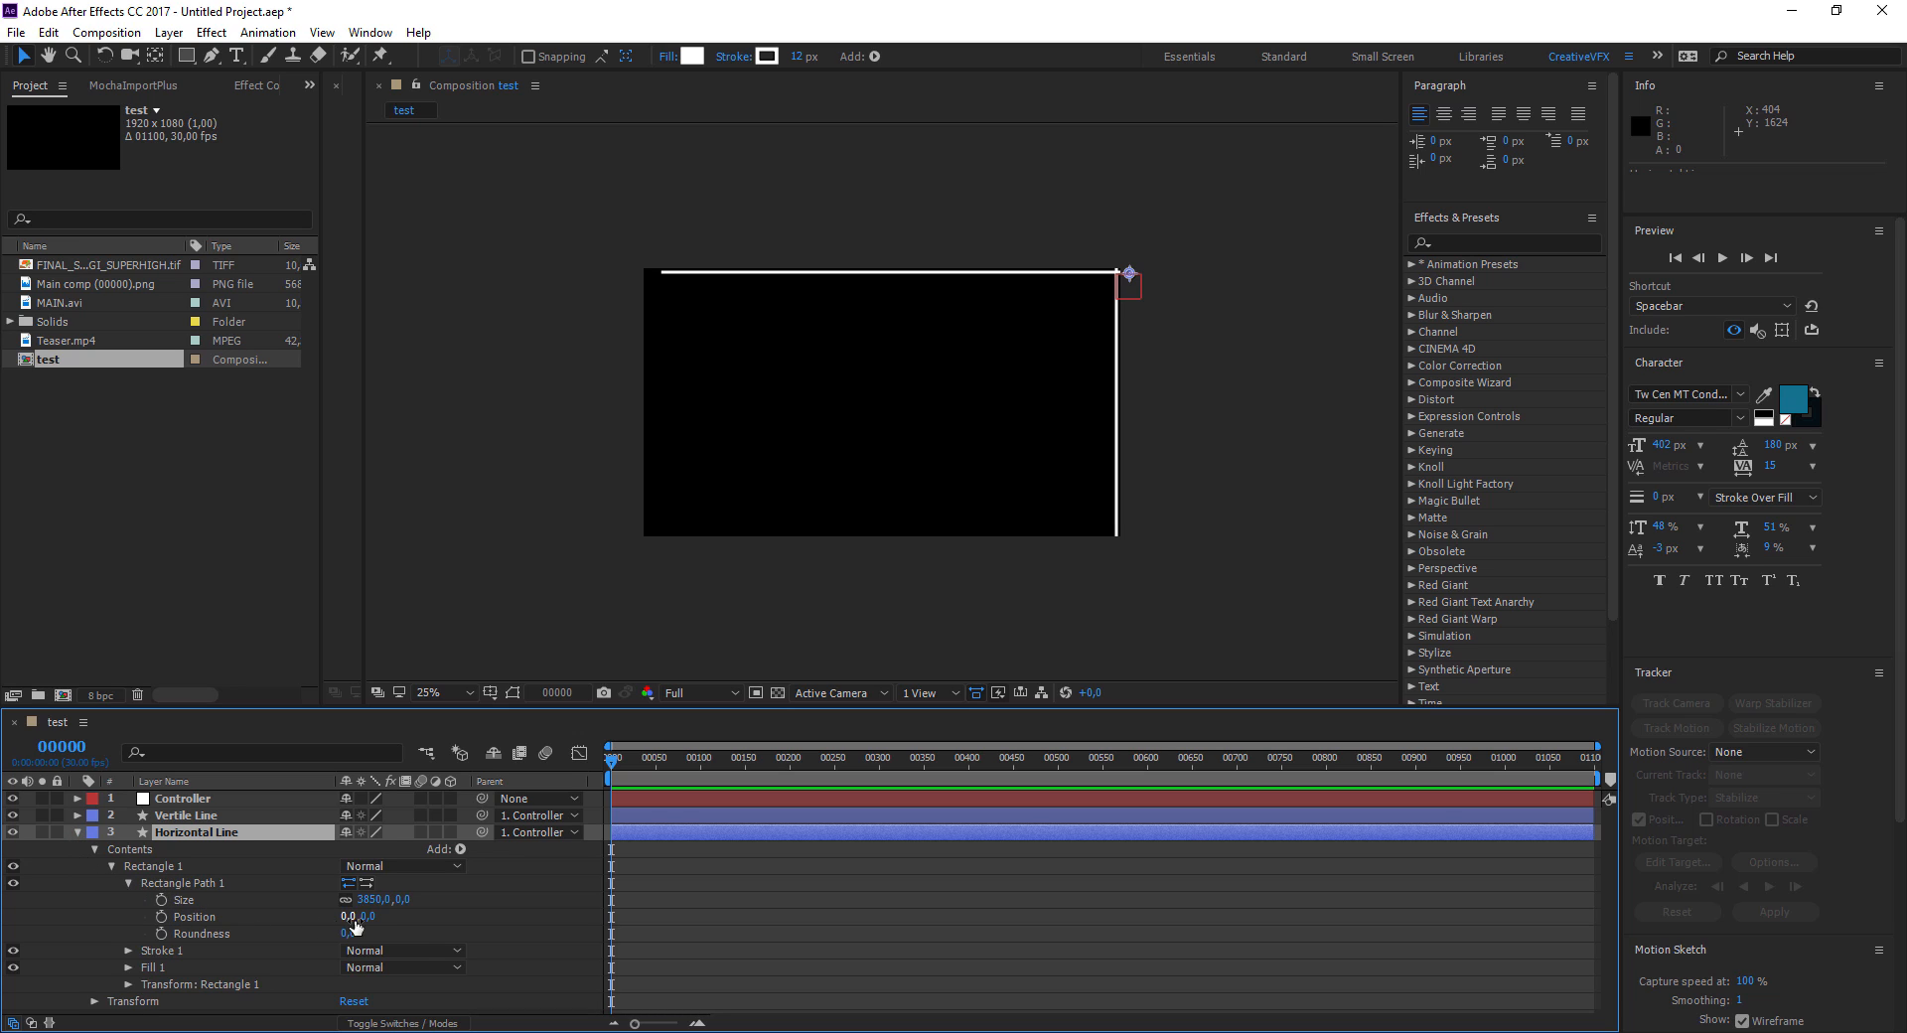
drag(372, 904, 439, 897)
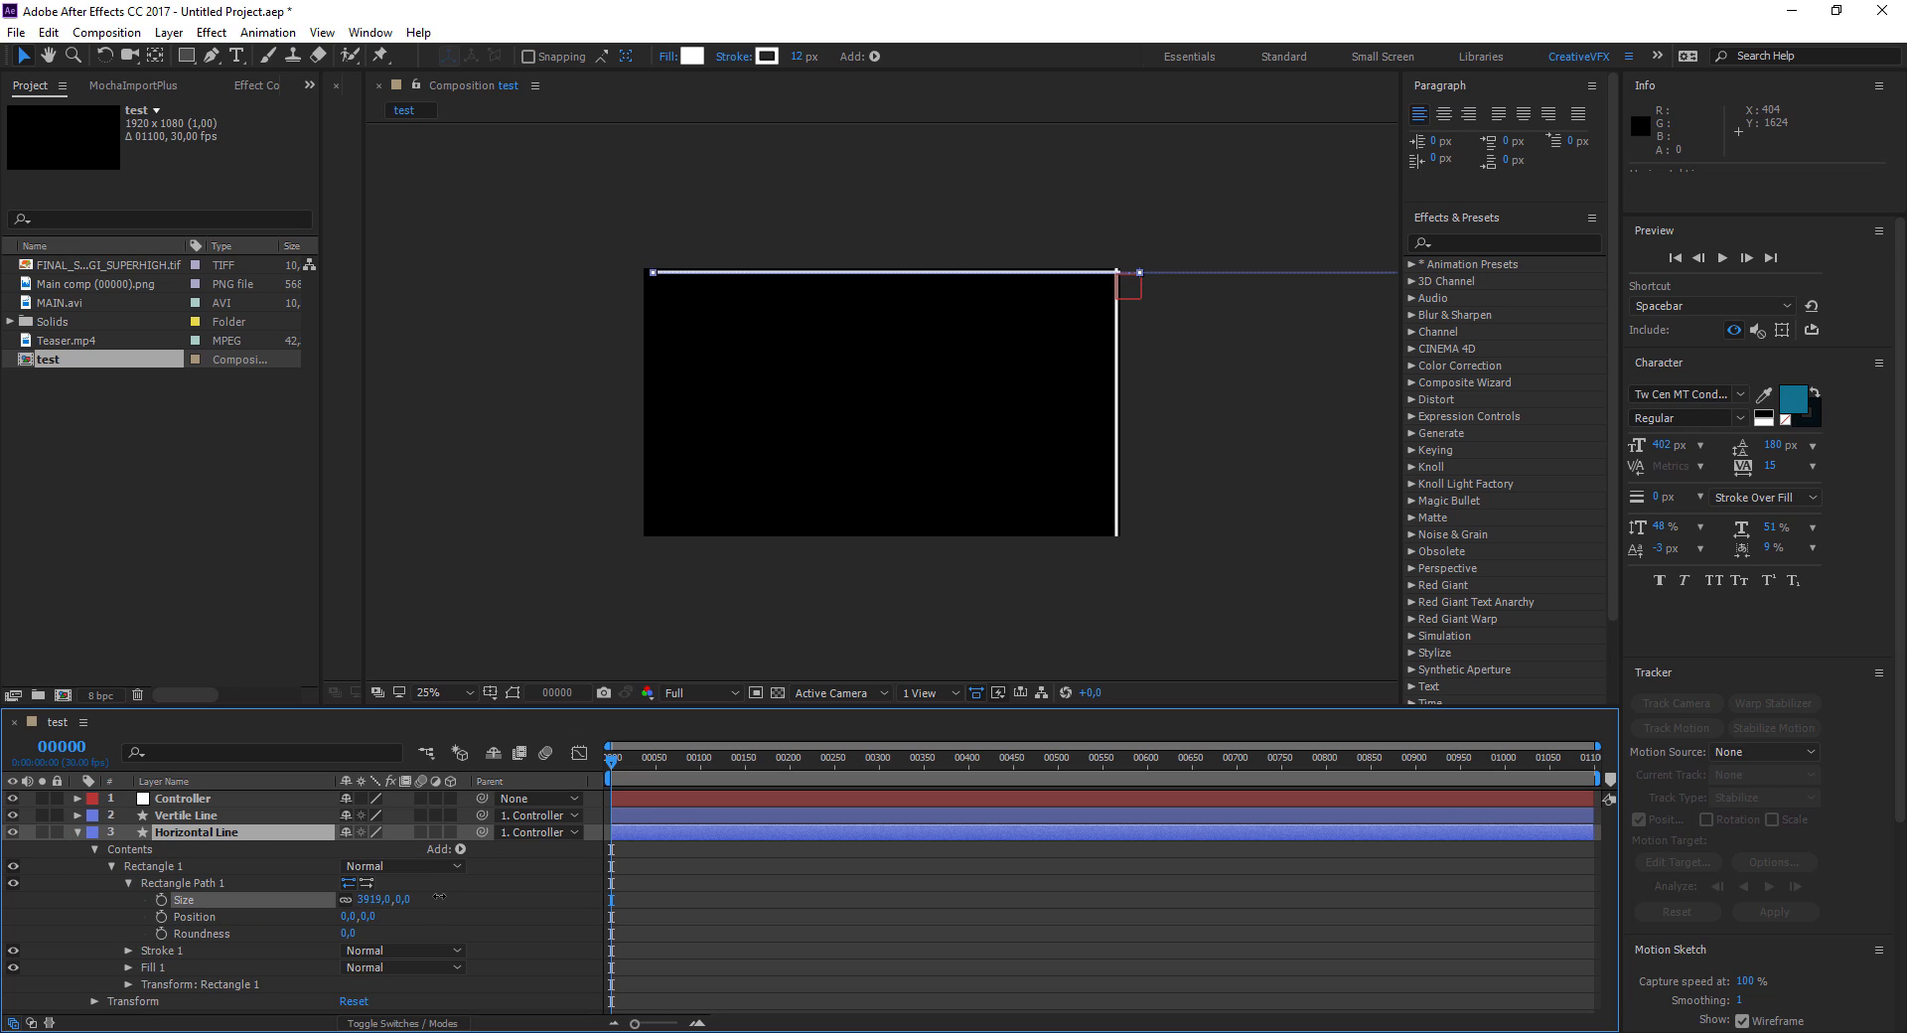
drag(599, 902, 602, 901)
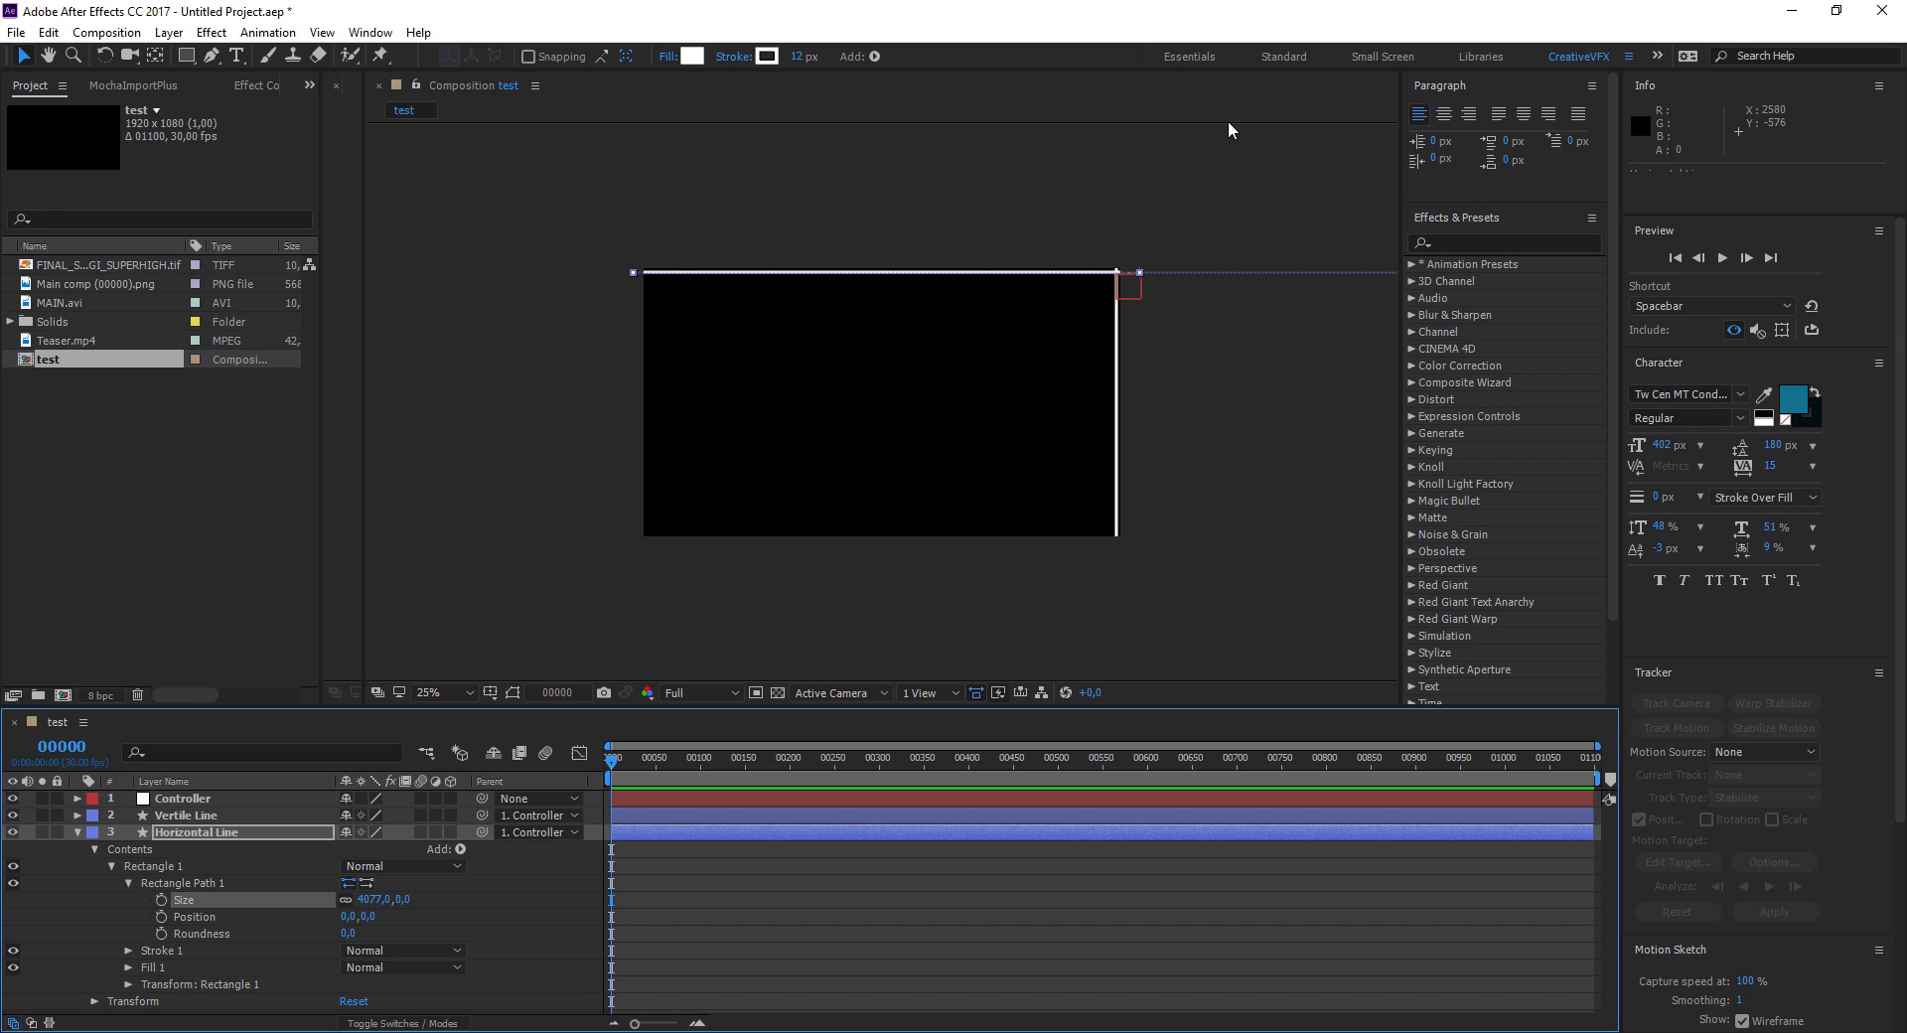
Move the Controller null to the frame's lower-right corner and turn off its layer visibility
click(182, 798)
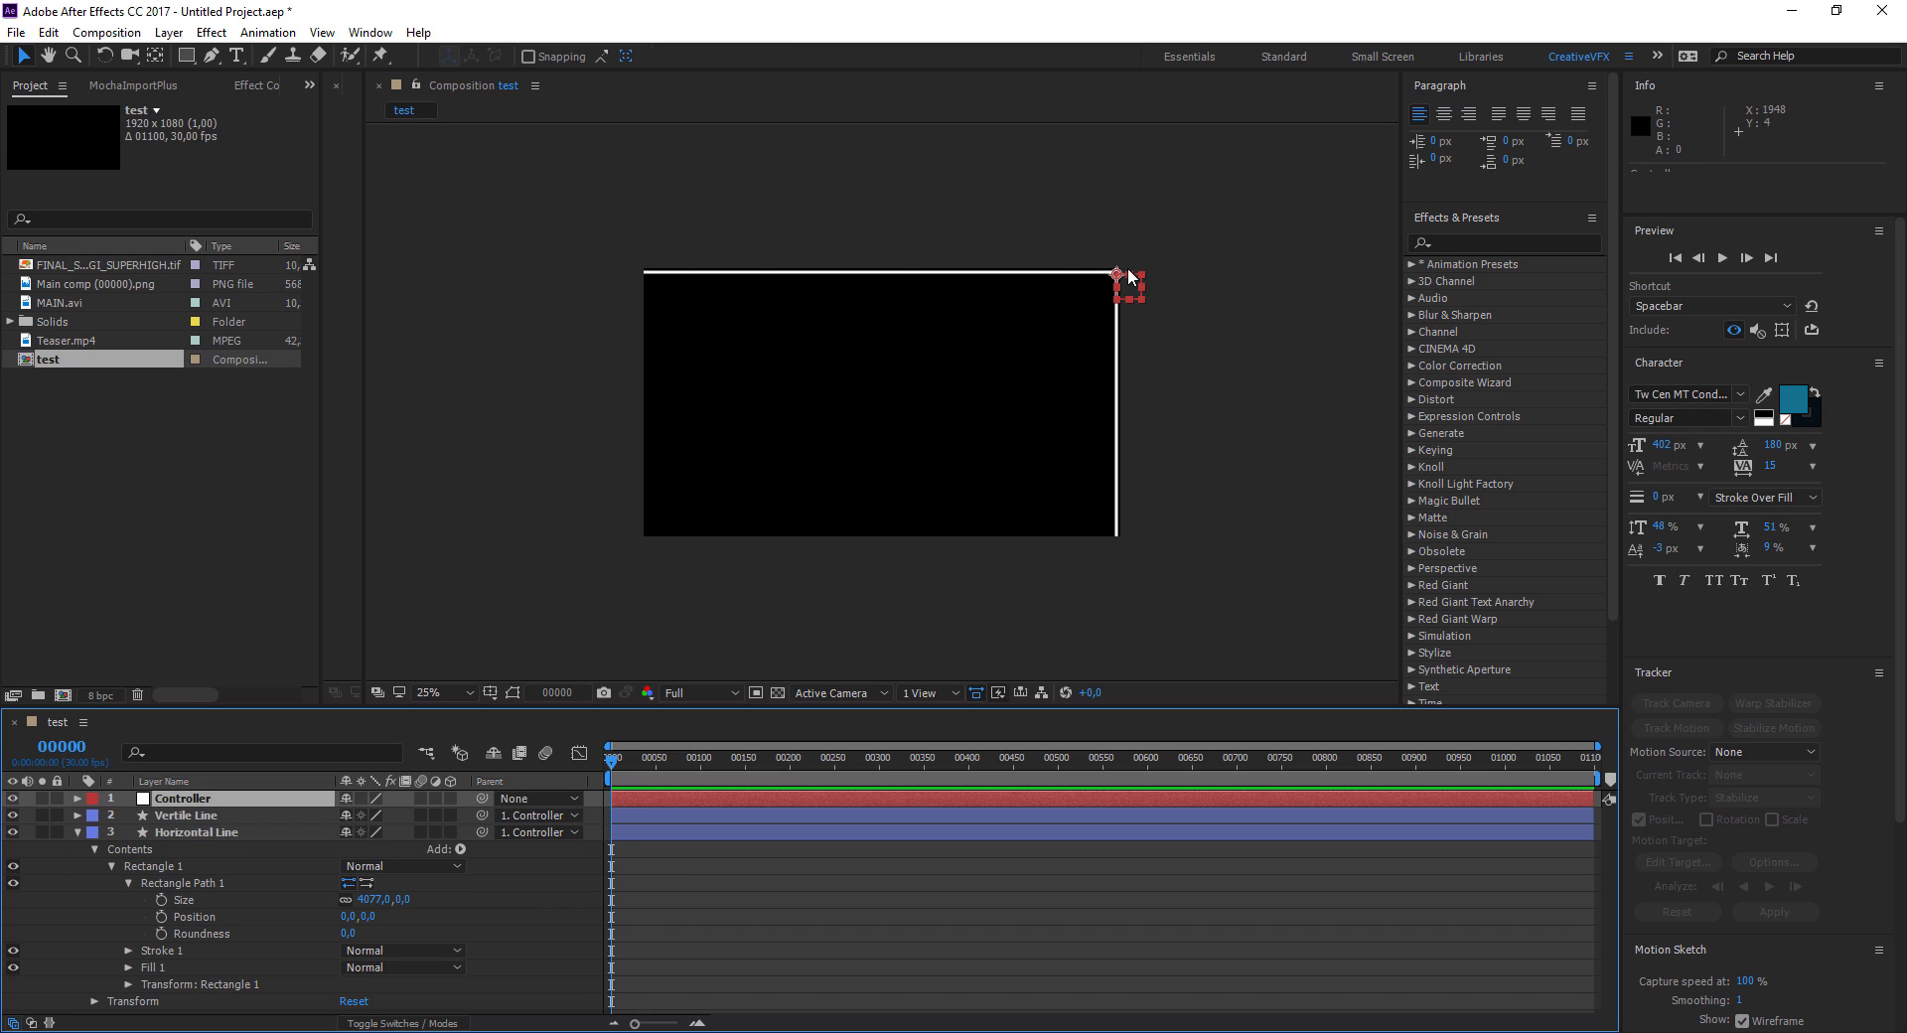
drag(1118, 281, 1116, 537)
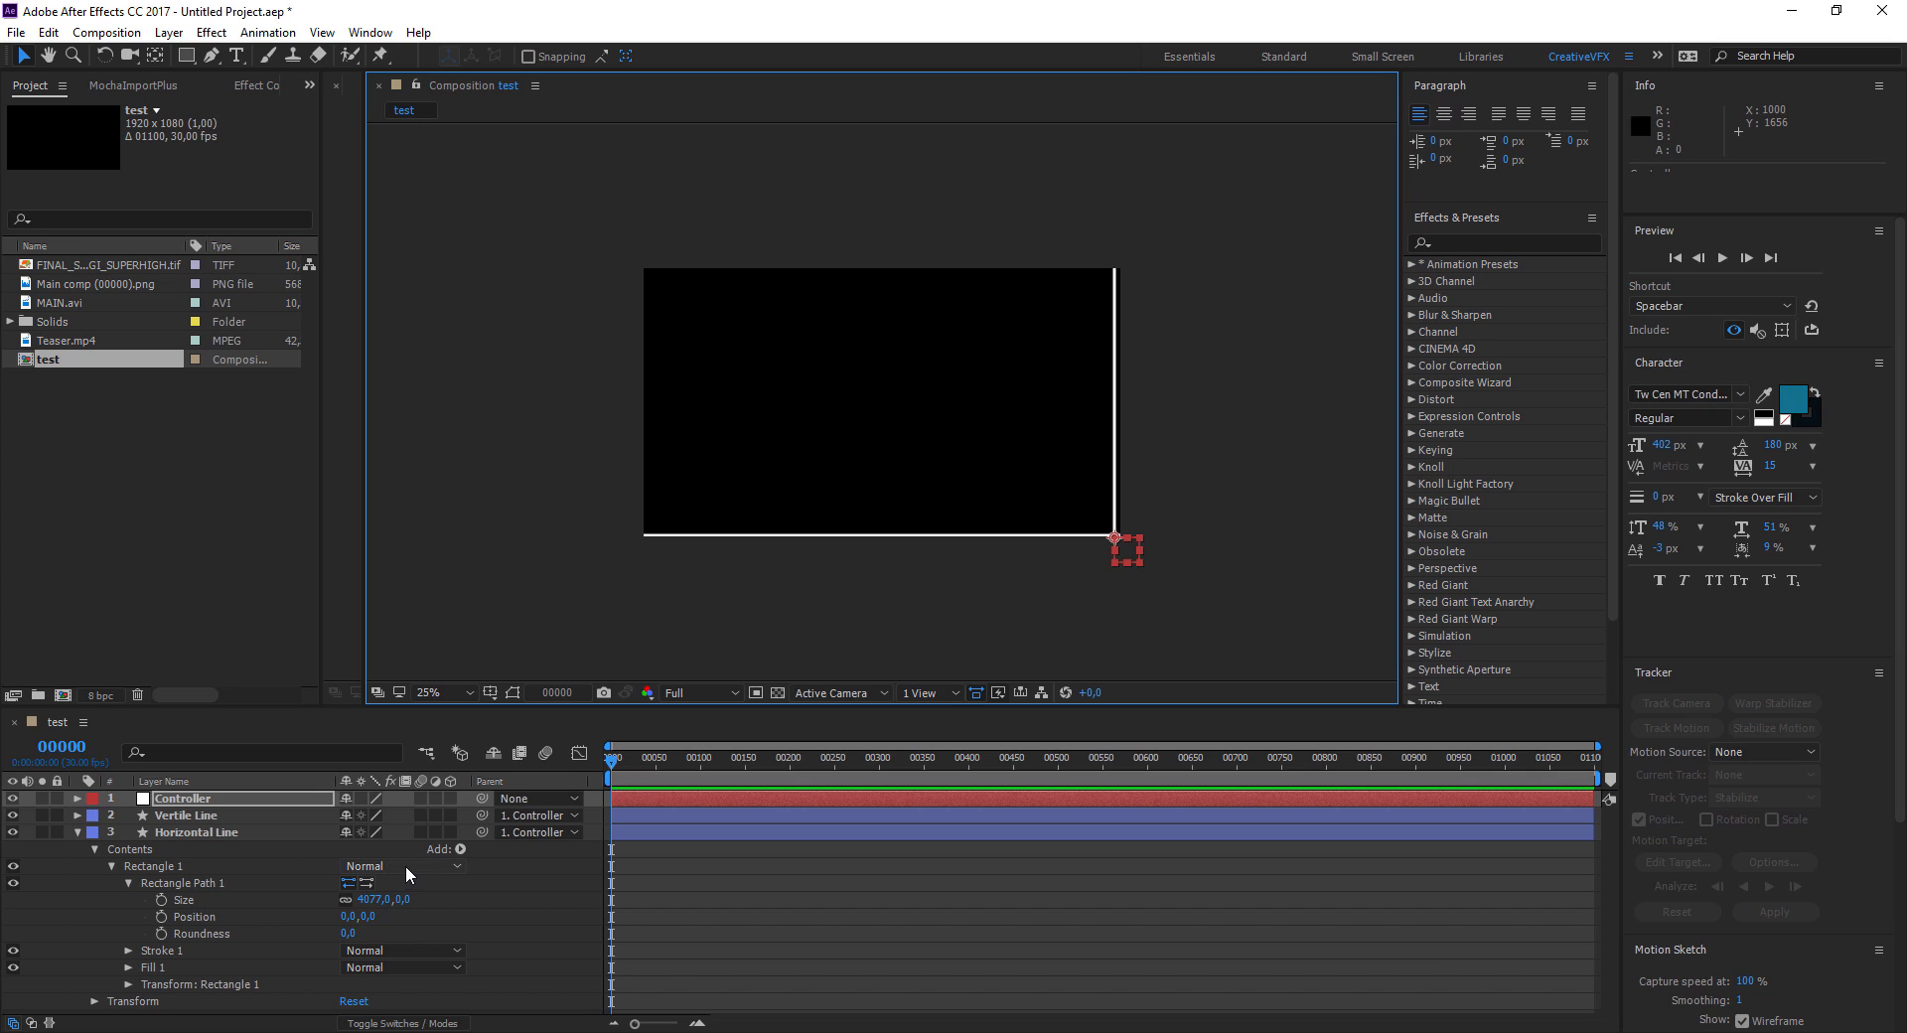
click(238, 596)
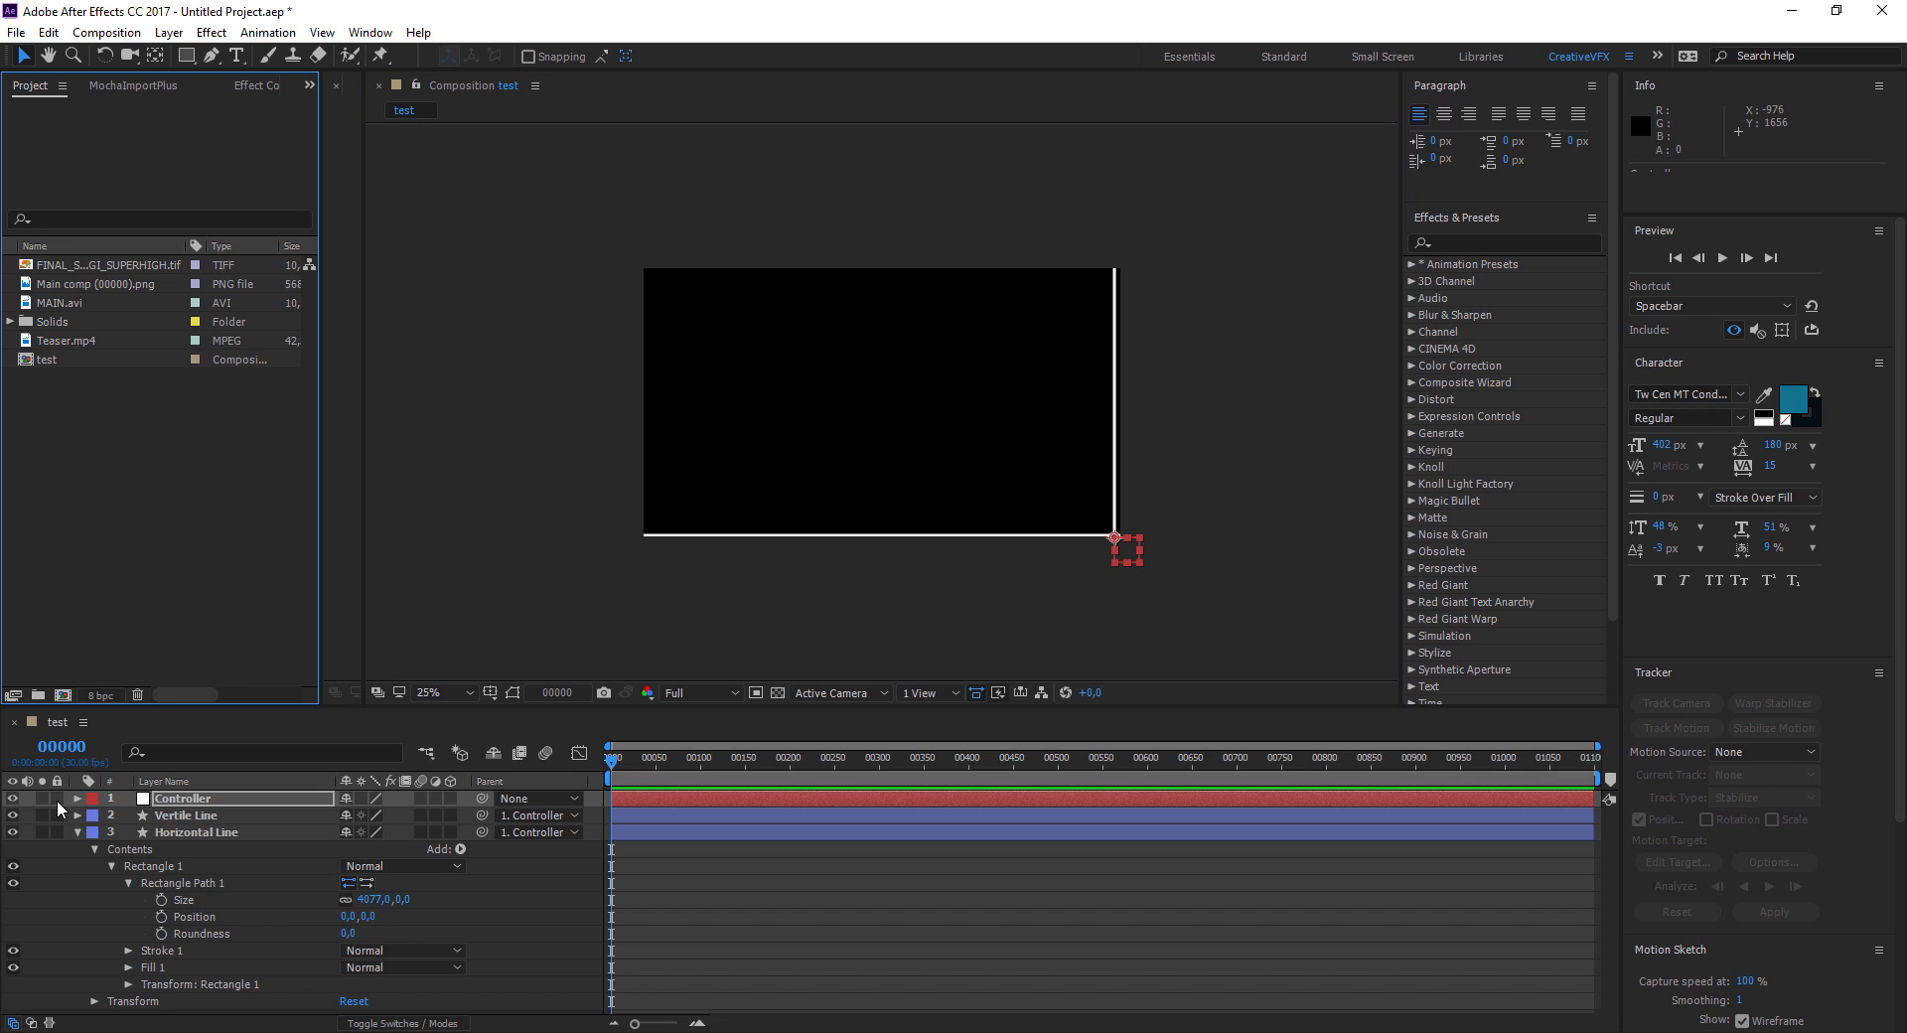
click(12, 797)
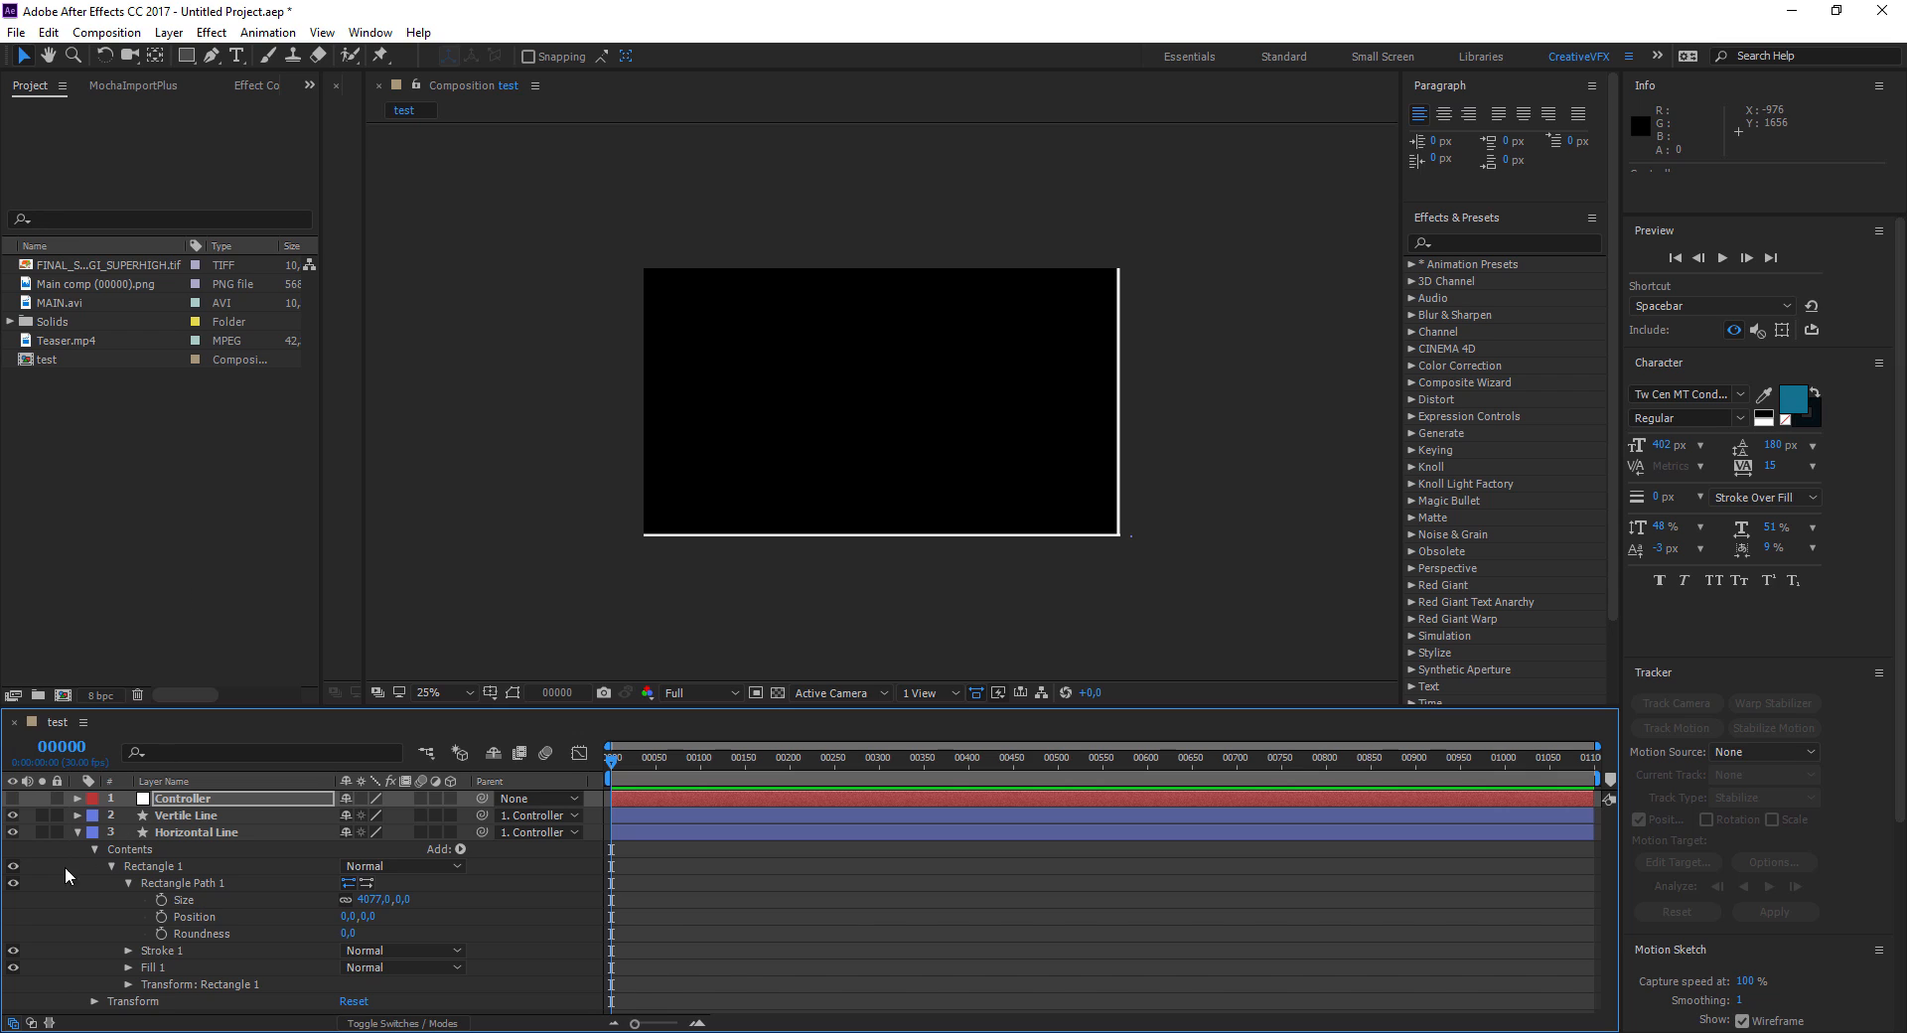
click(77, 832)
scroll(861, 483, down, 2)
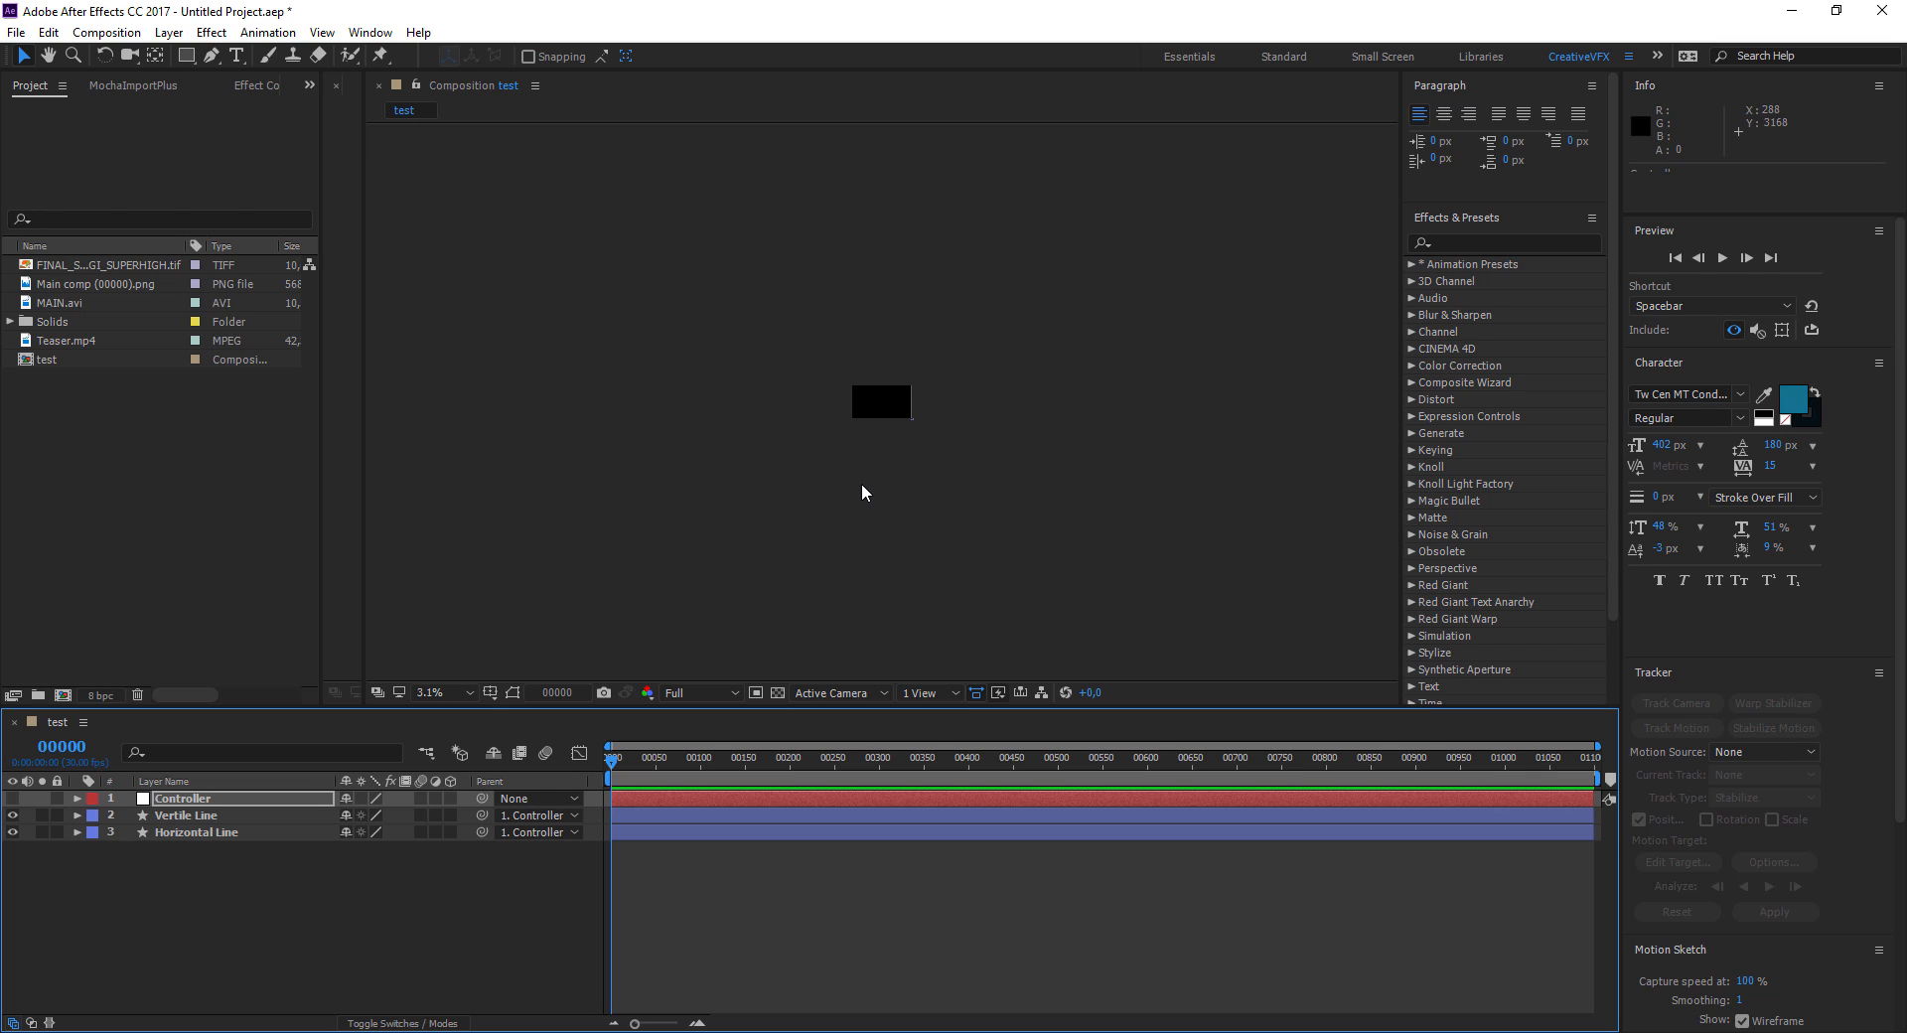
scroll(862, 482, up, 1)
scroll(854, 491, up, 1)
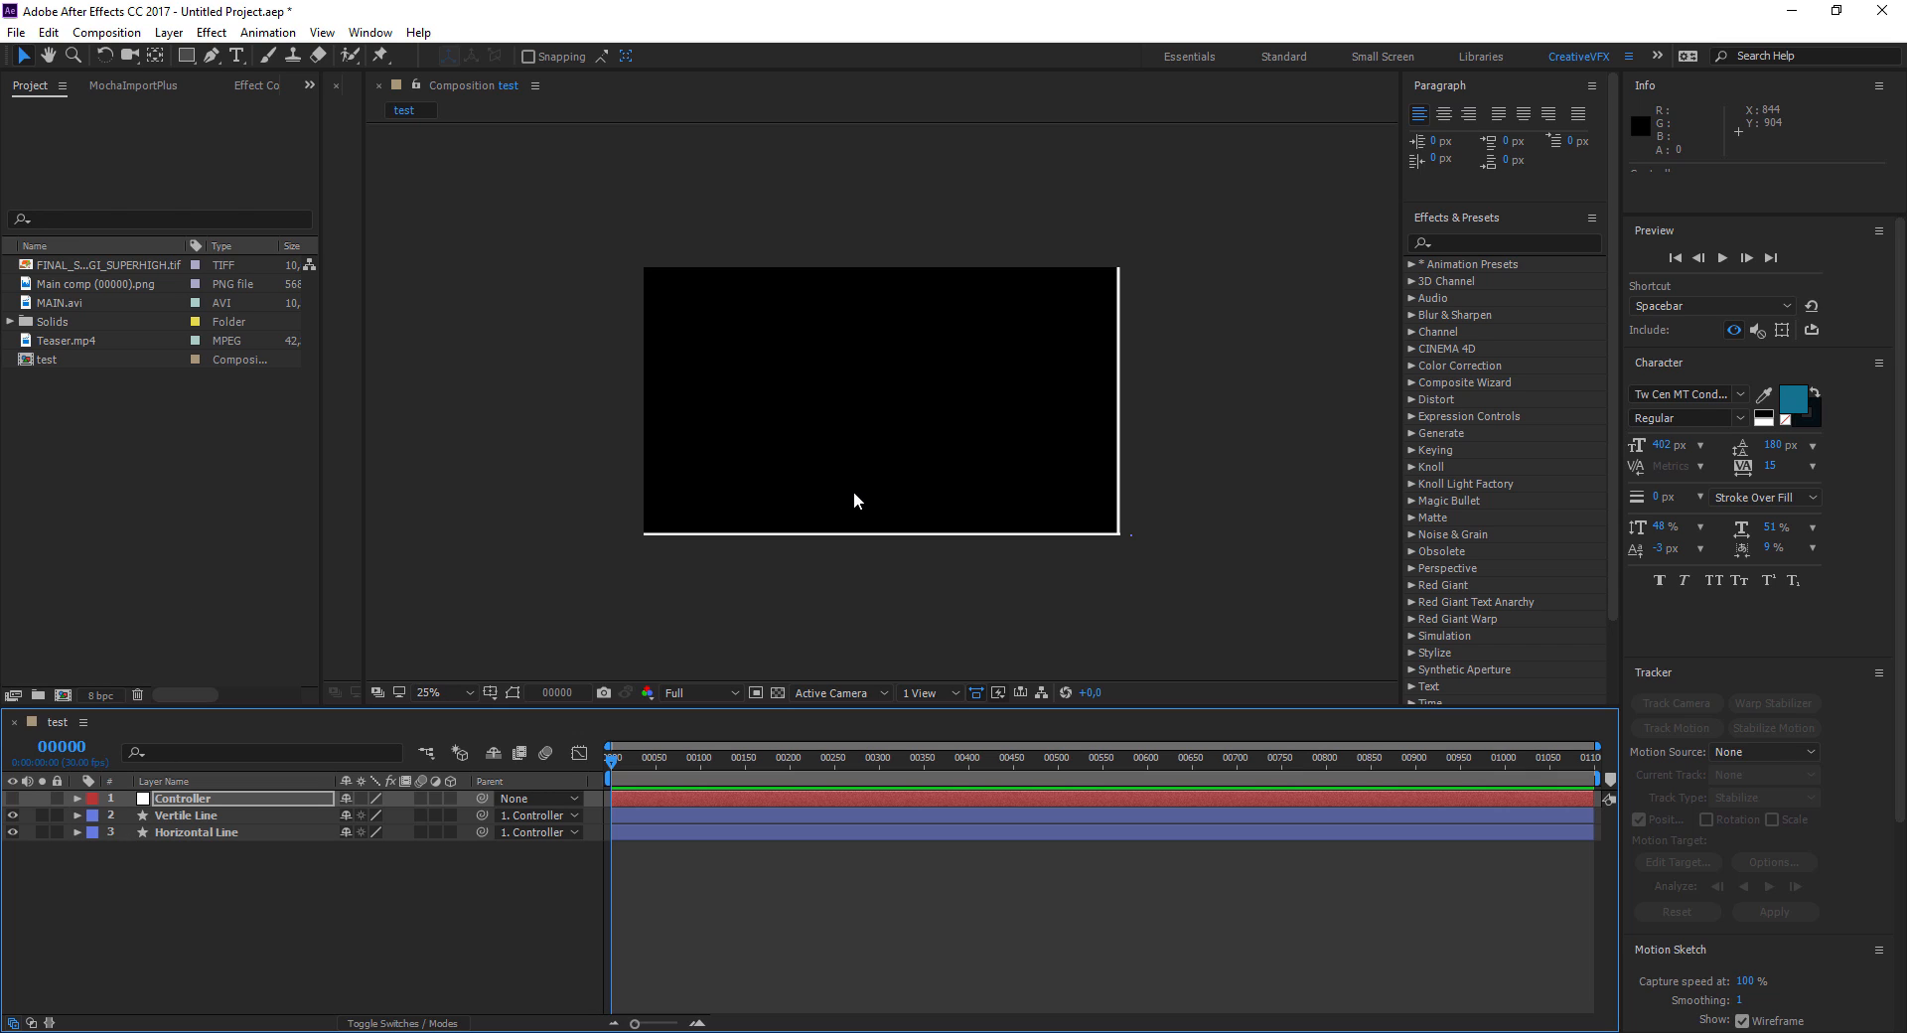
scroll(855, 490, down, 1)
click(236, 816)
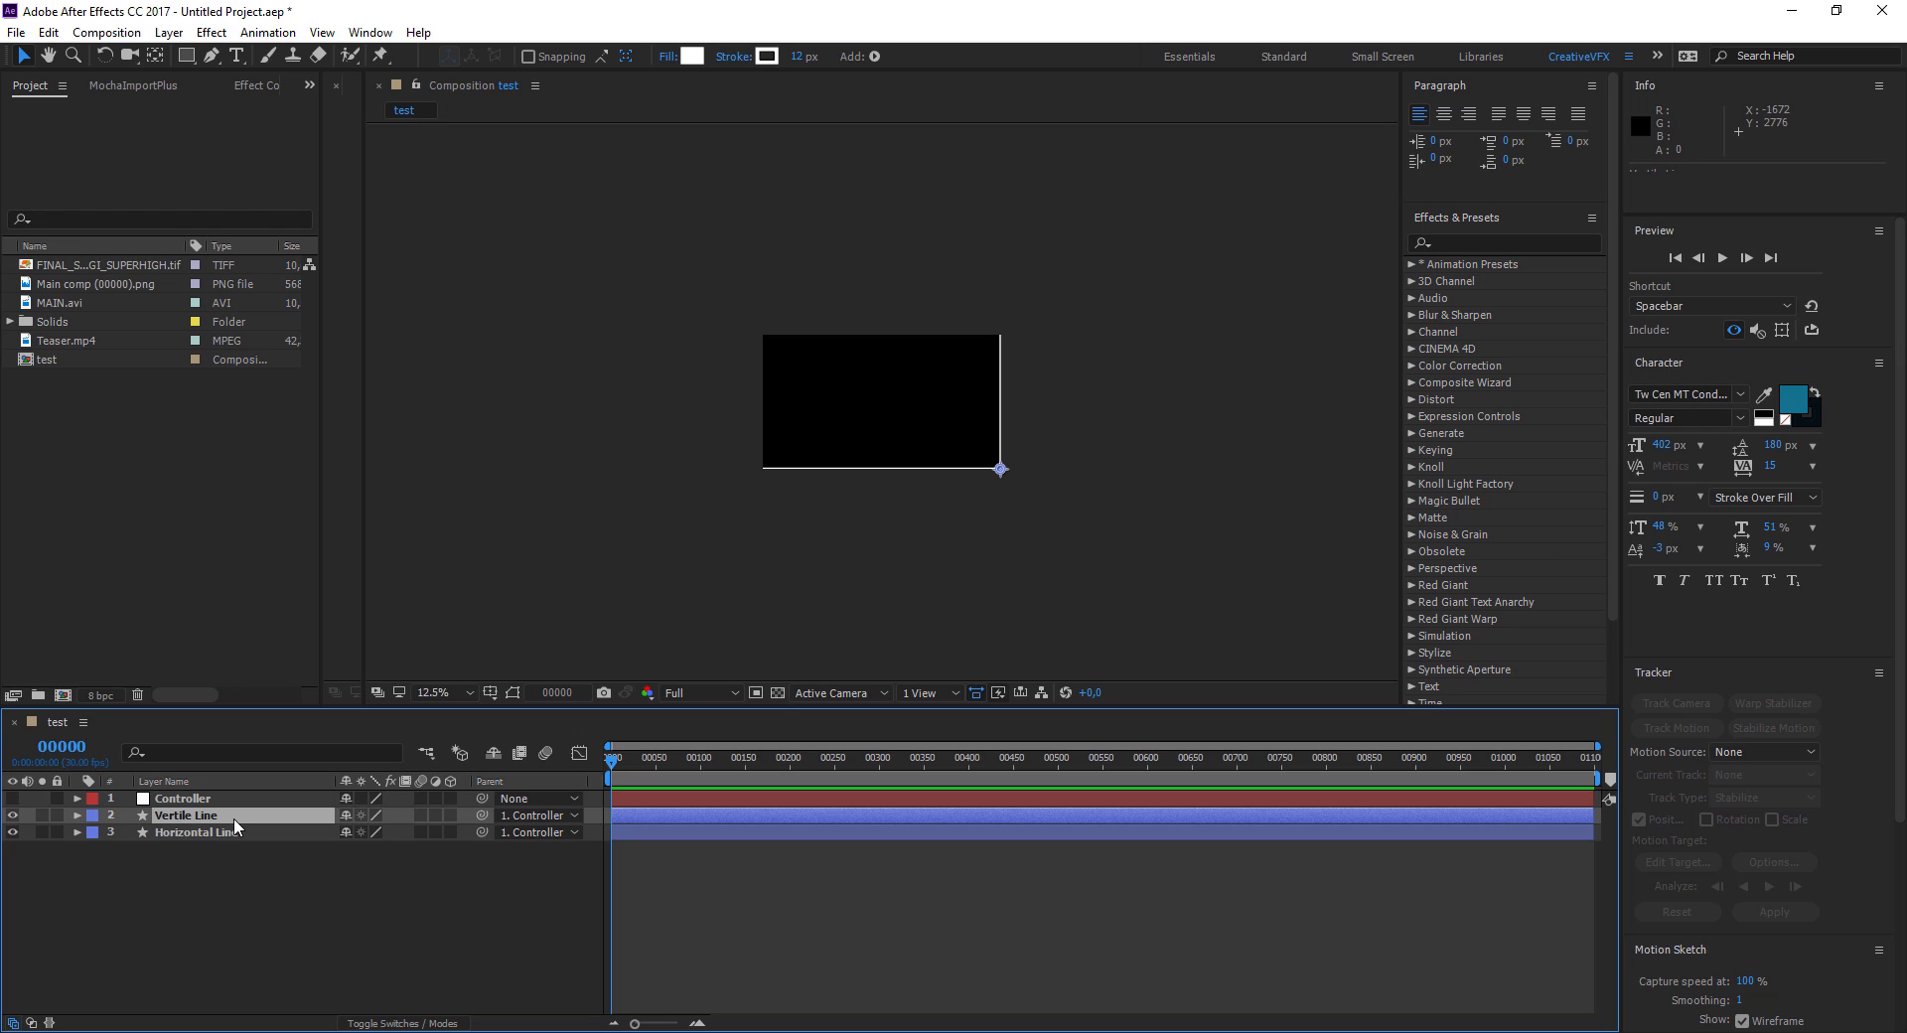
click(230, 832)
click(220, 818)
Add a green 1920 × 1080 px solid named "UpperLeft" above the Controller layer
click(217, 798)
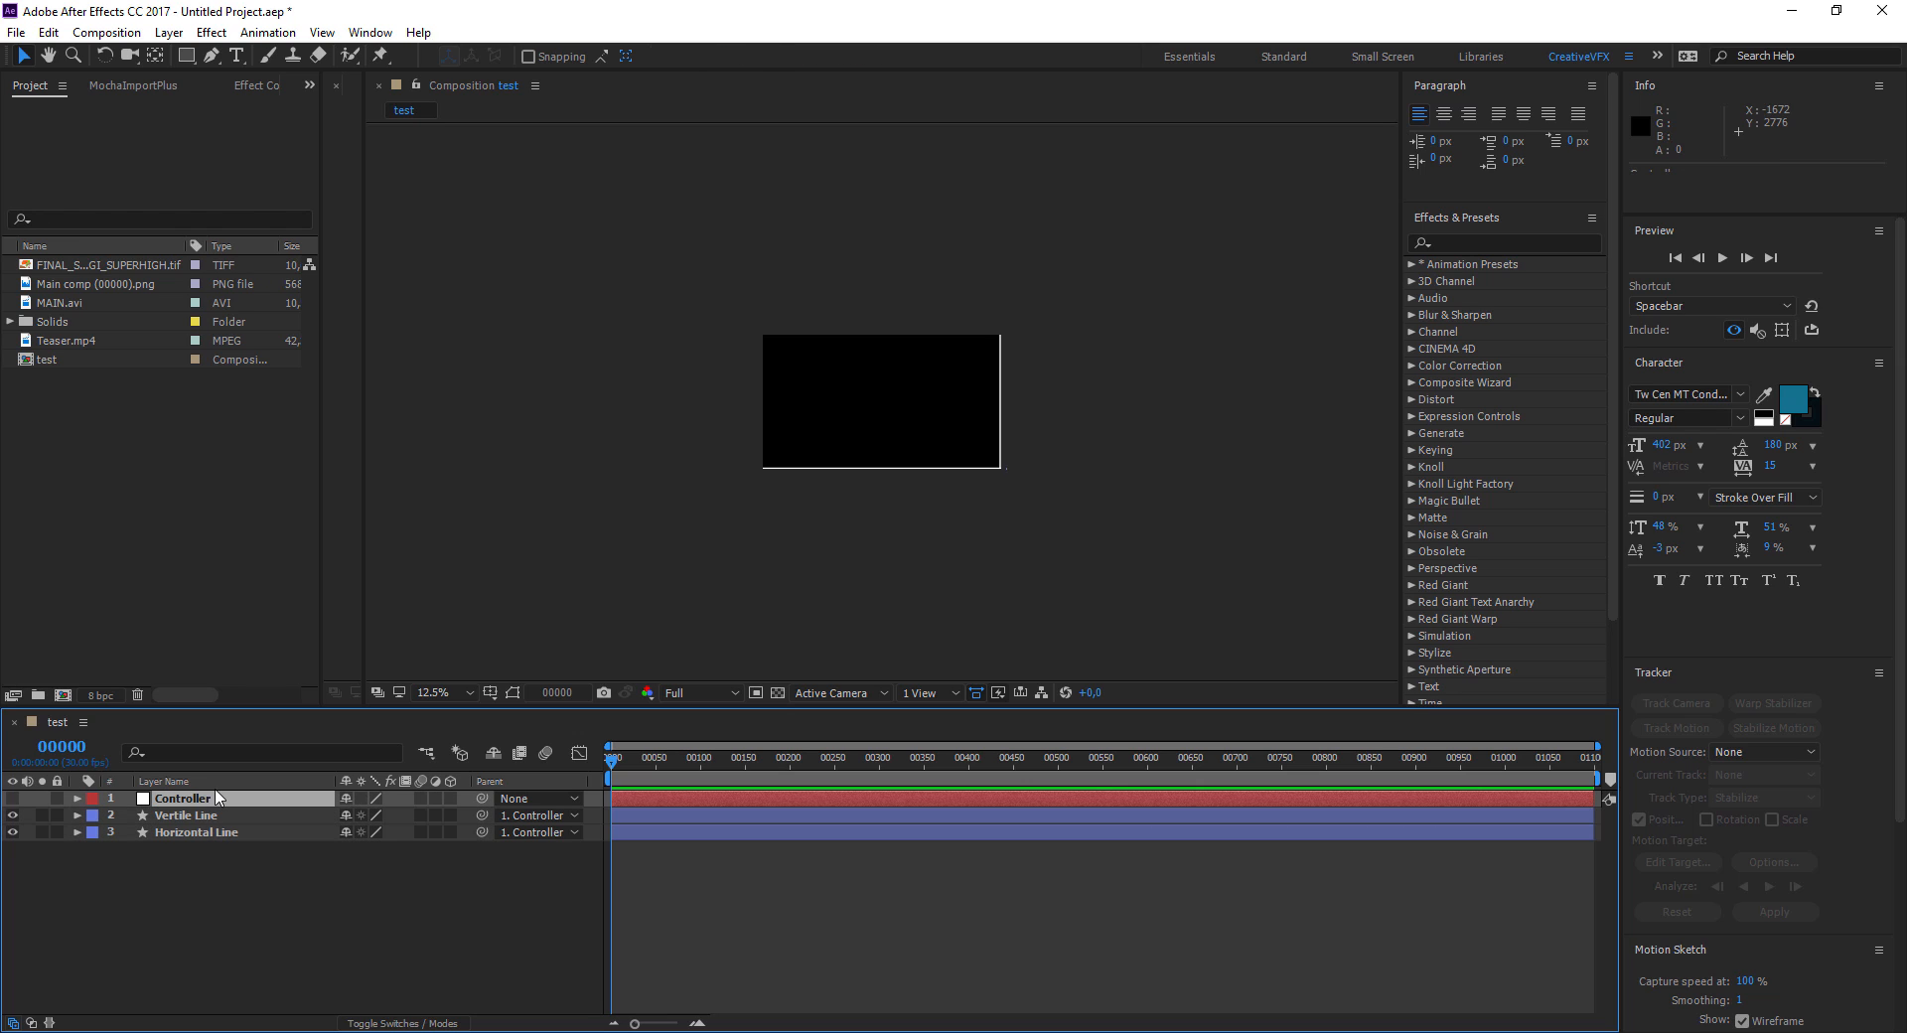
right_click(338, 893)
mouse_move(474, 715)
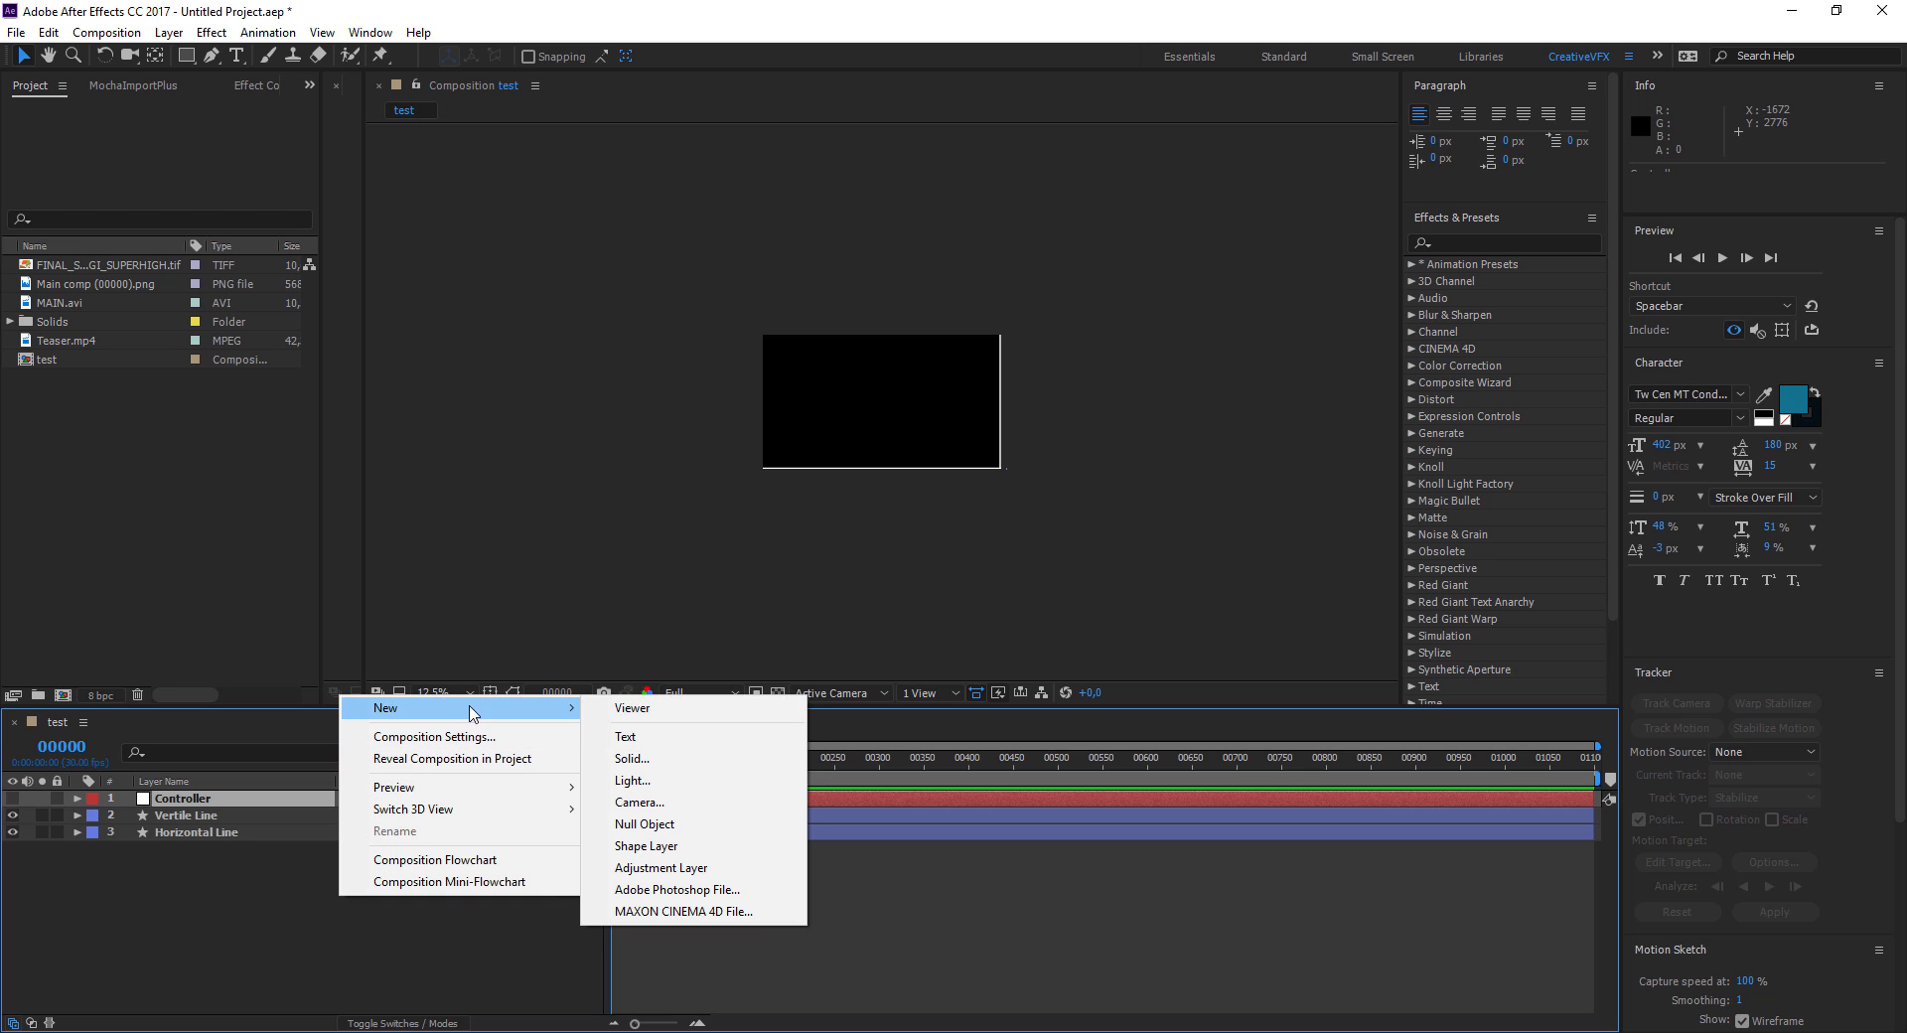
click(696, 752)
text(Upper)
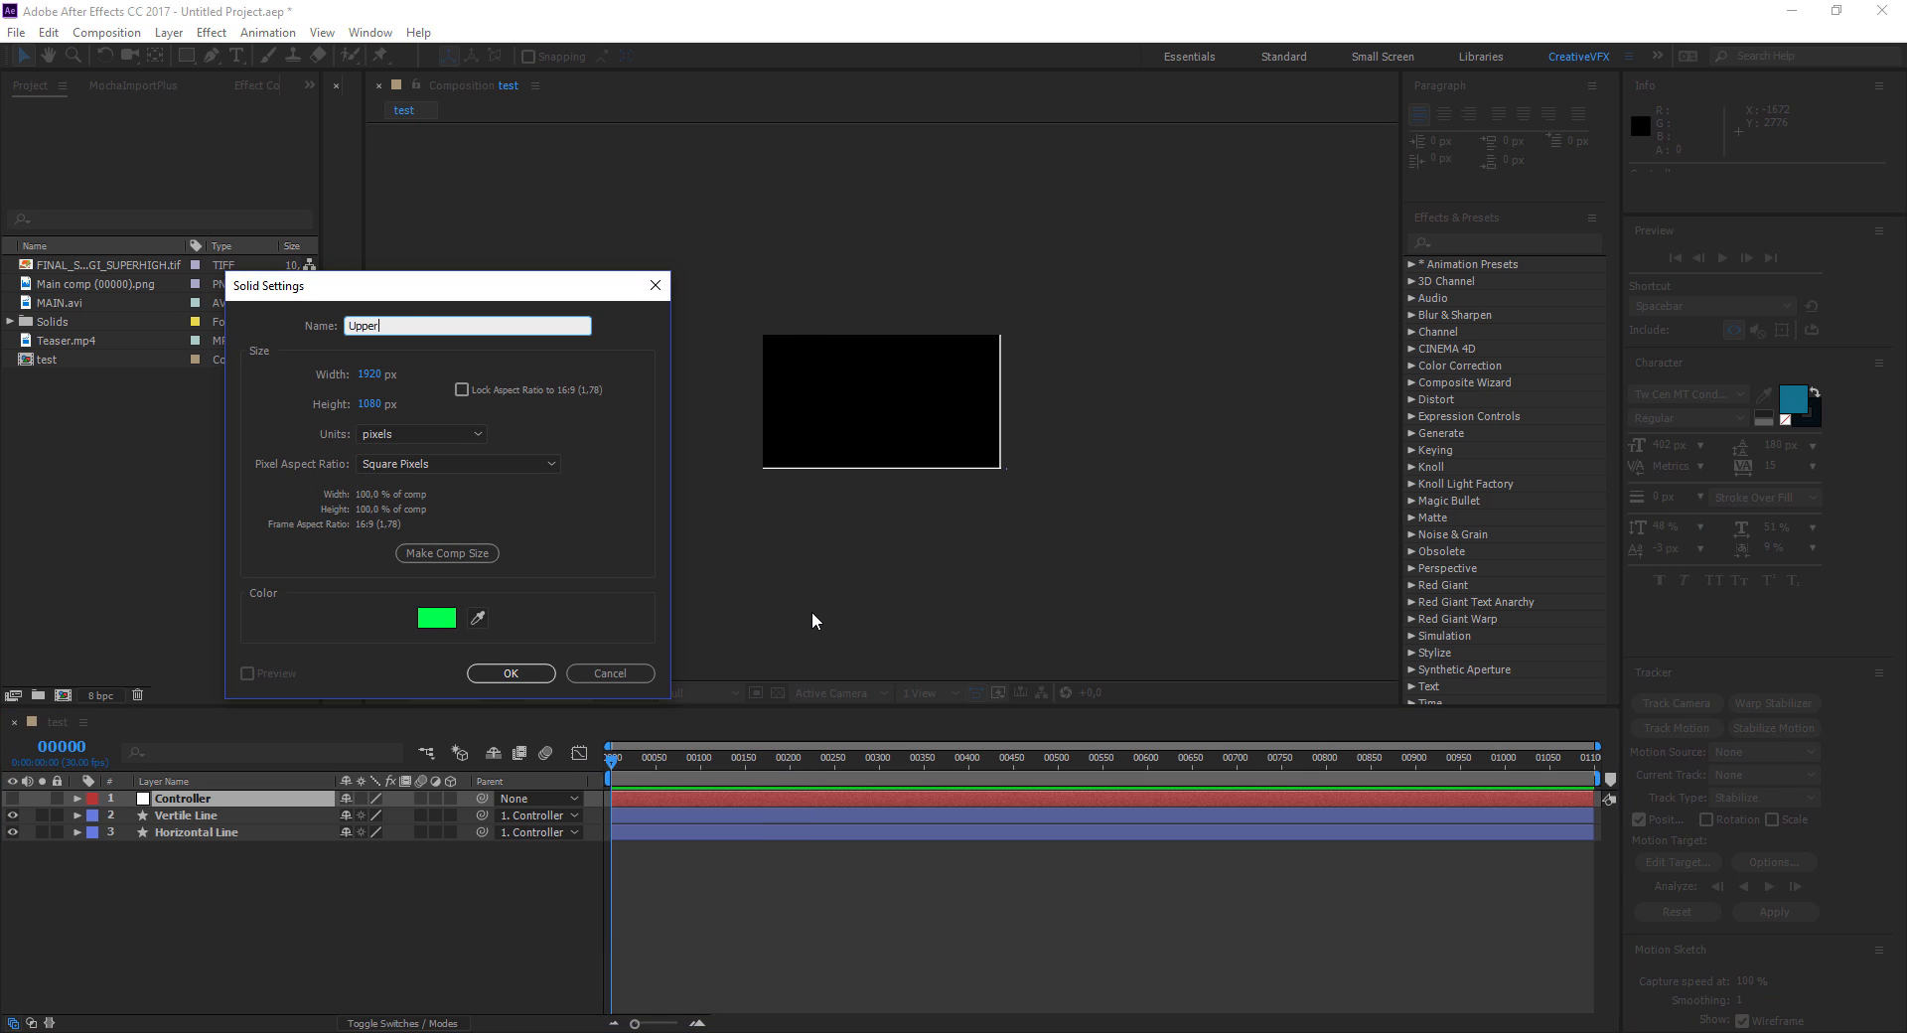
text(Left)
key(ctrl+a)
text(•	index*(-10);)
key(ctrl+z)
click(476, 328)
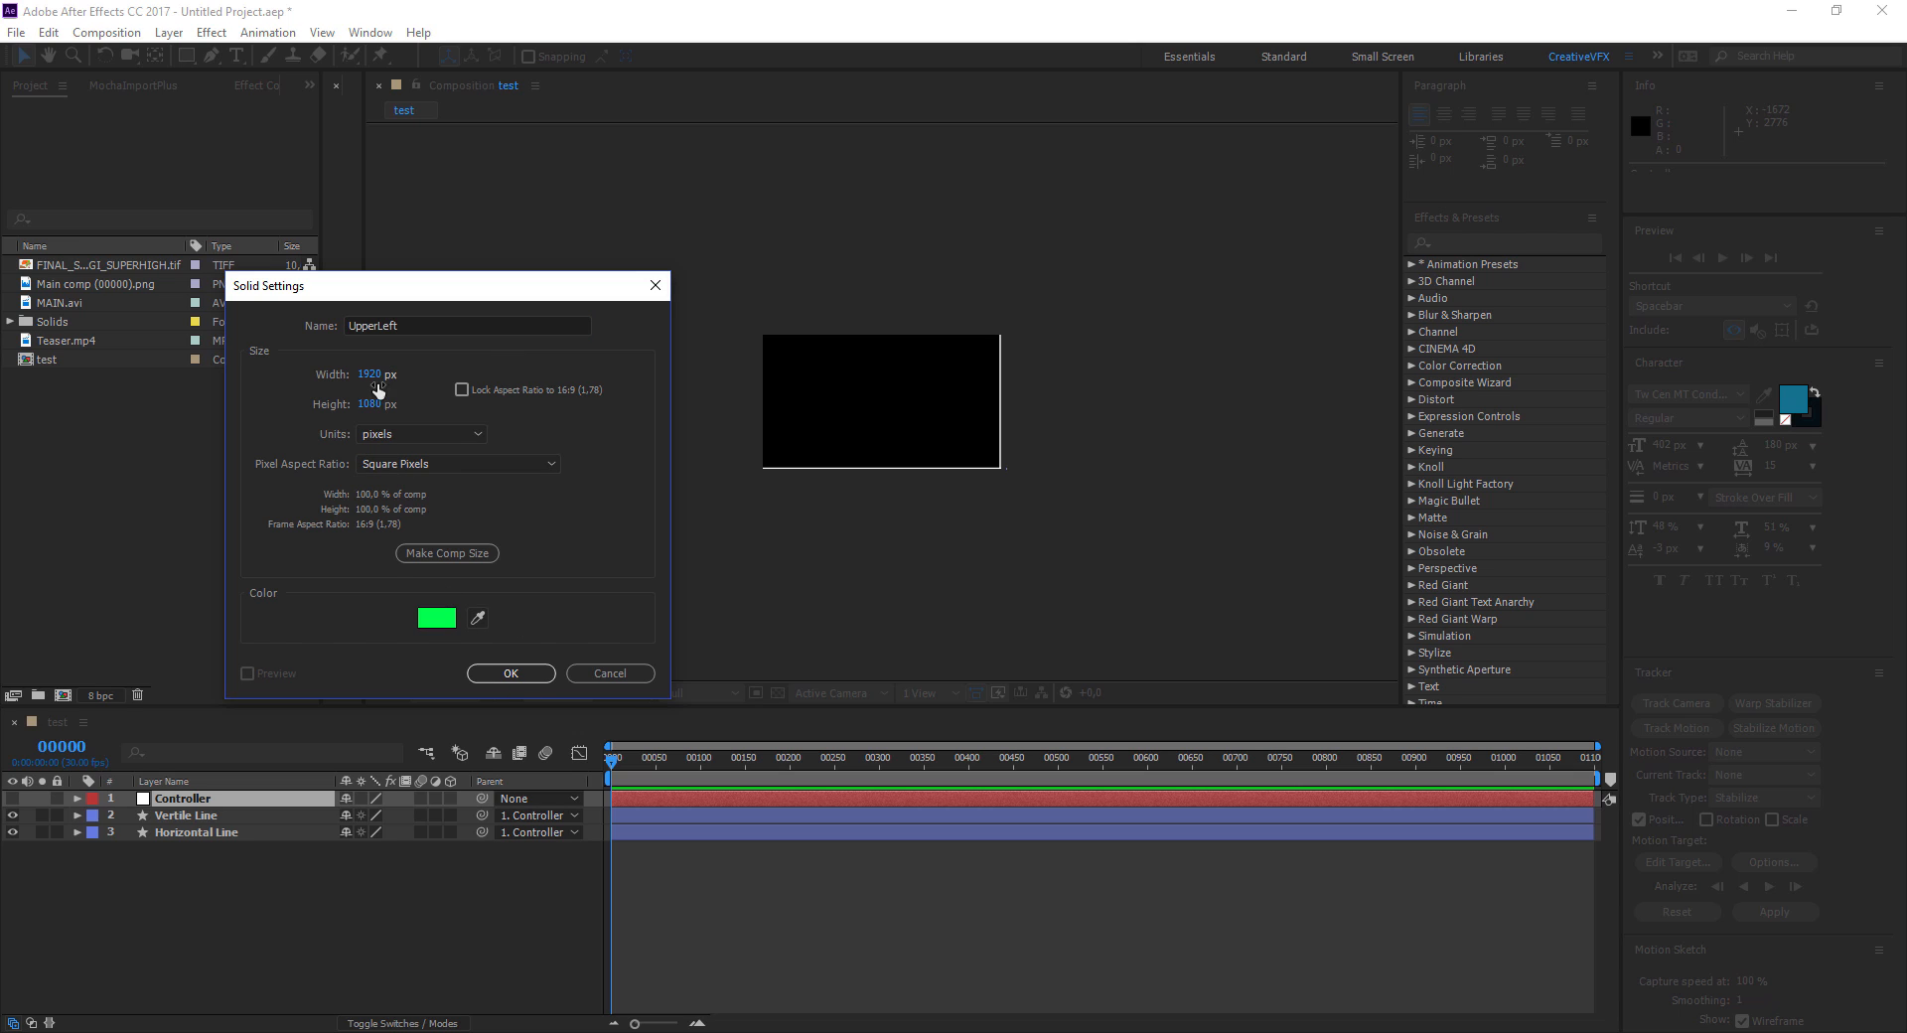
click(524, 673)
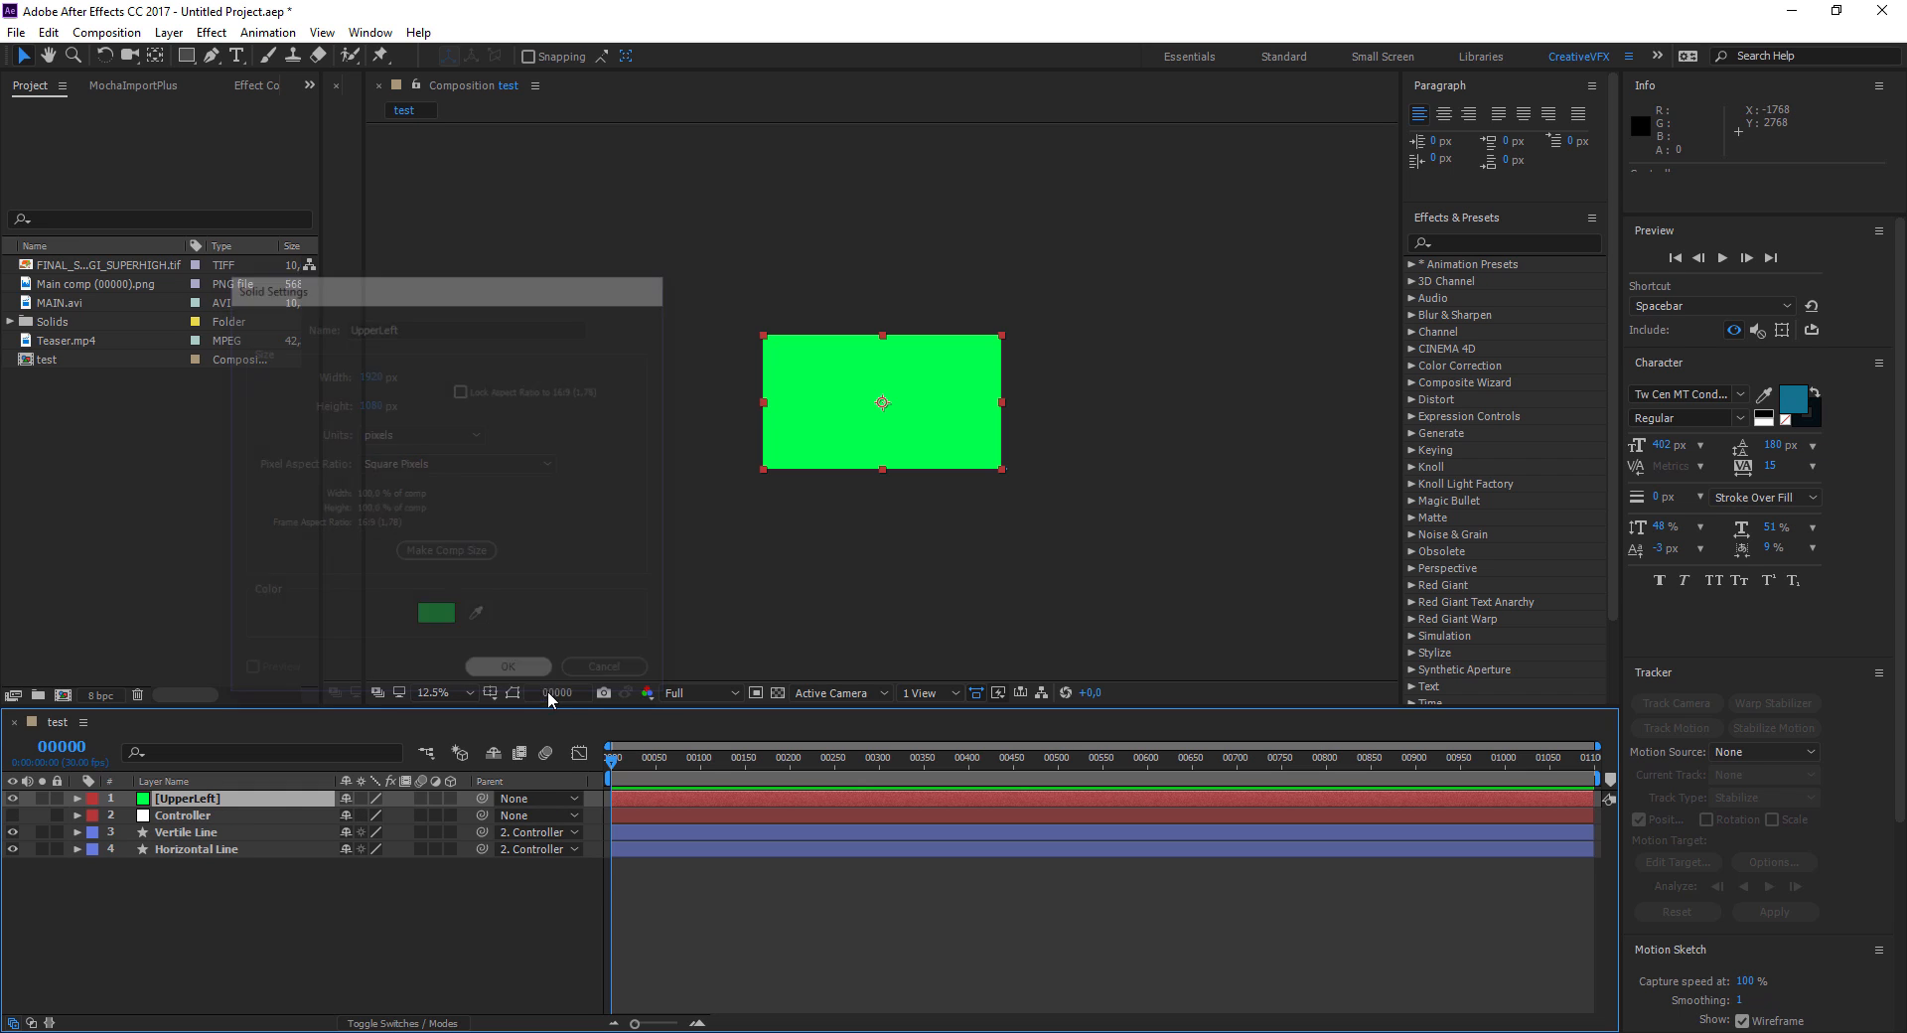
Duplicate the UpperLeft solid three times
key(ctrl+d)
key(ctrl+d)
key(ctrl+d)
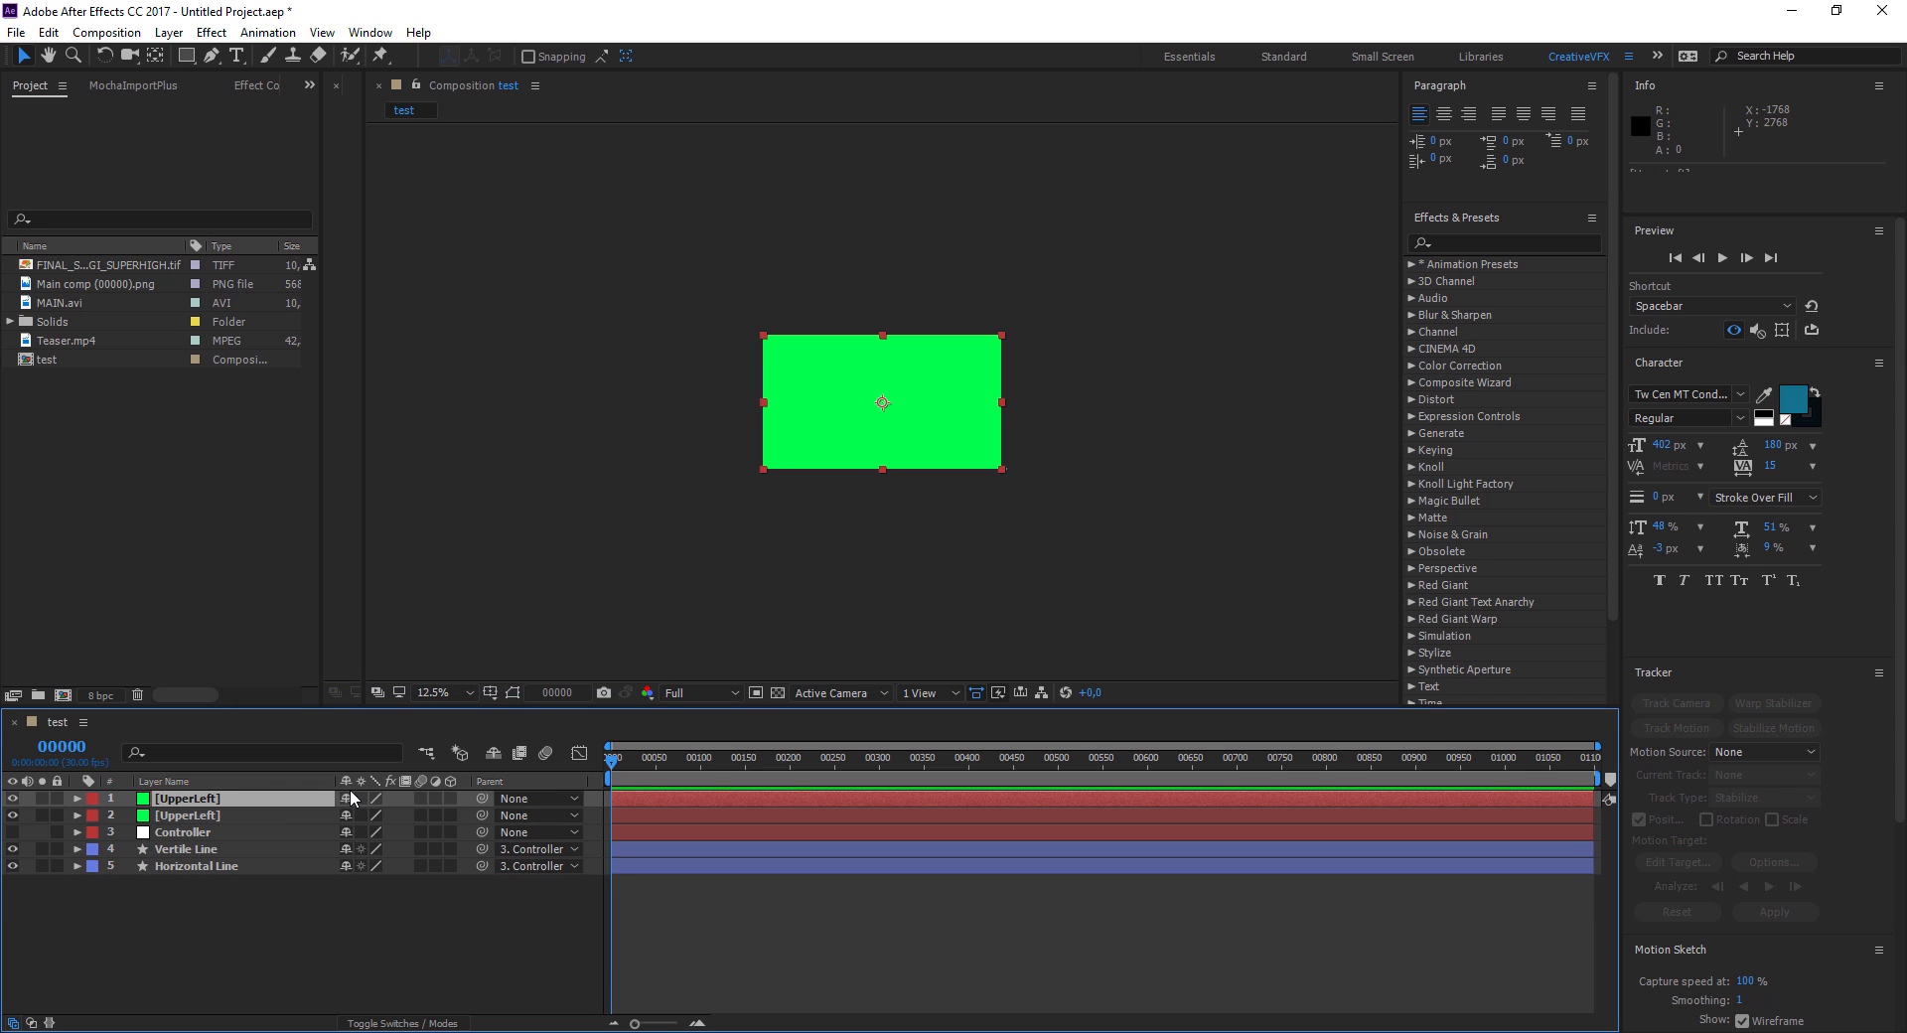
double_click(197, 834)
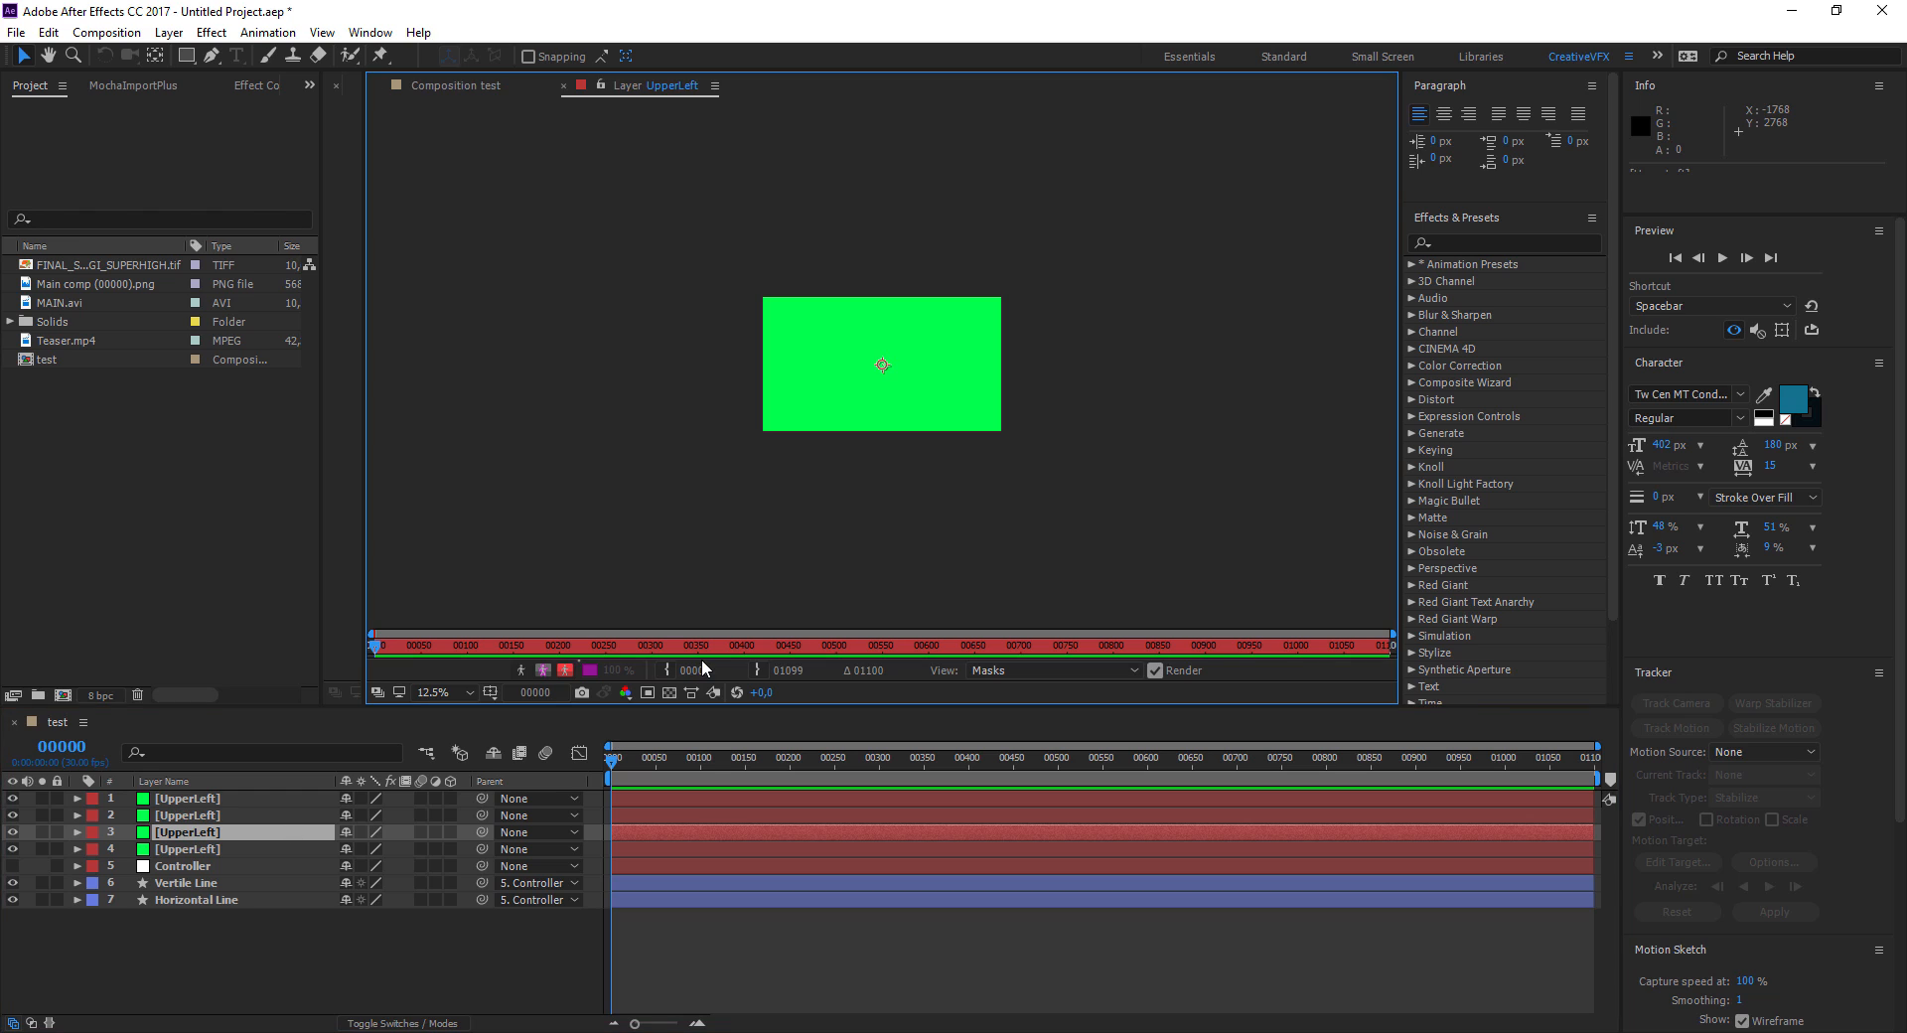
click(564, 86)
click(169, 32)
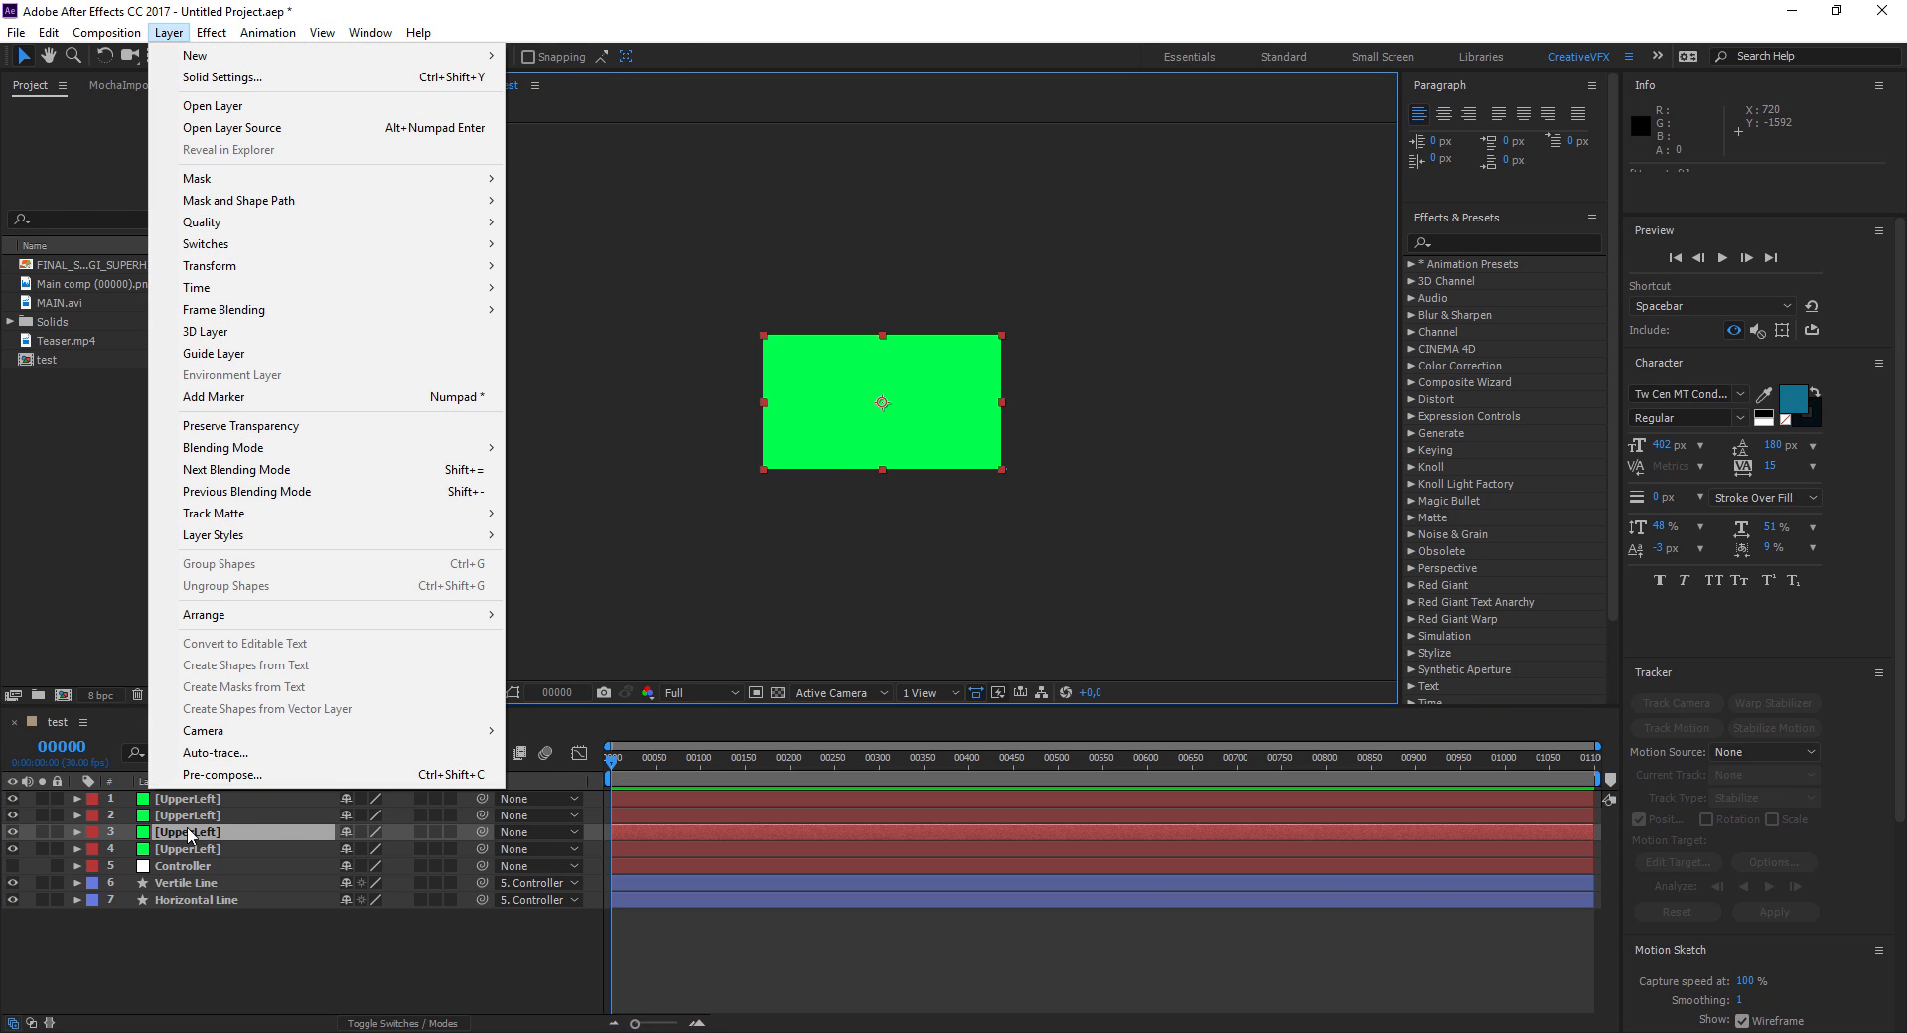
click(180, 849)
click(183, 834)
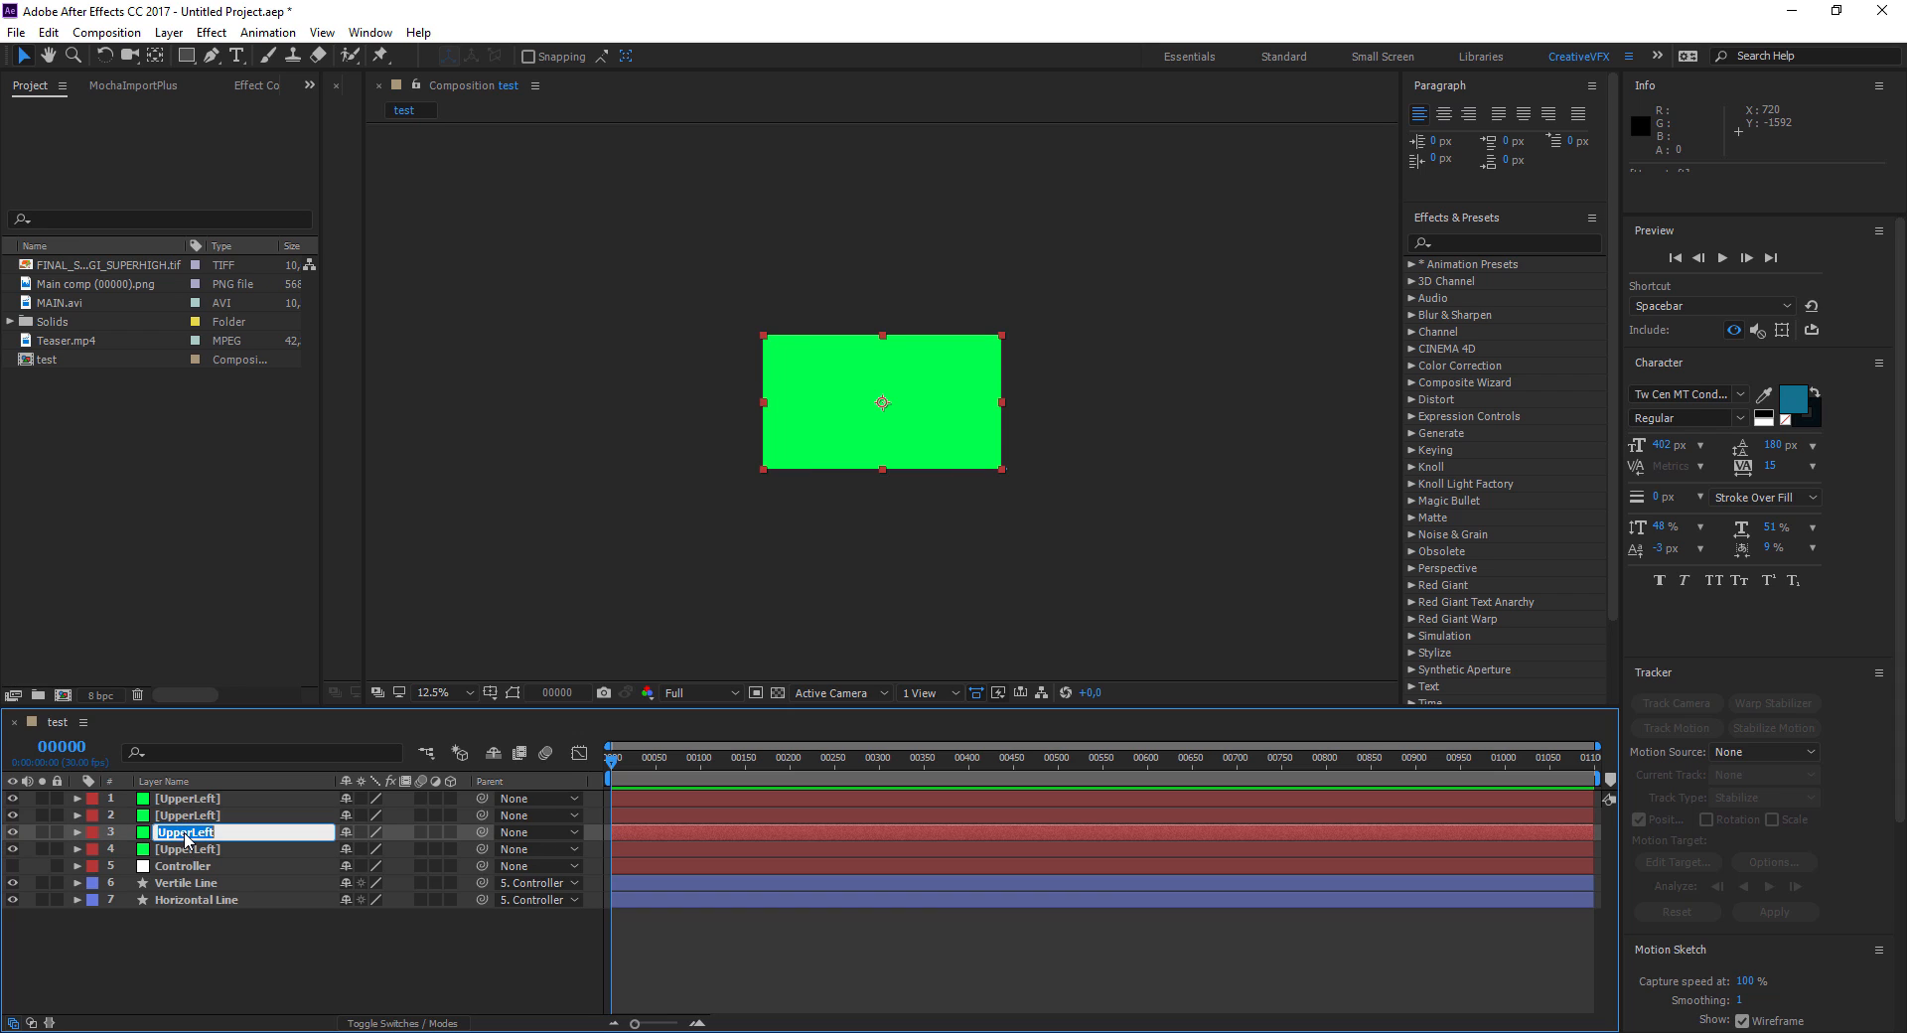
click(202, 902)
Turn the third layer, a copy of UpperLeft, into a new blue solid named "UpperRight"
click(183, 832)
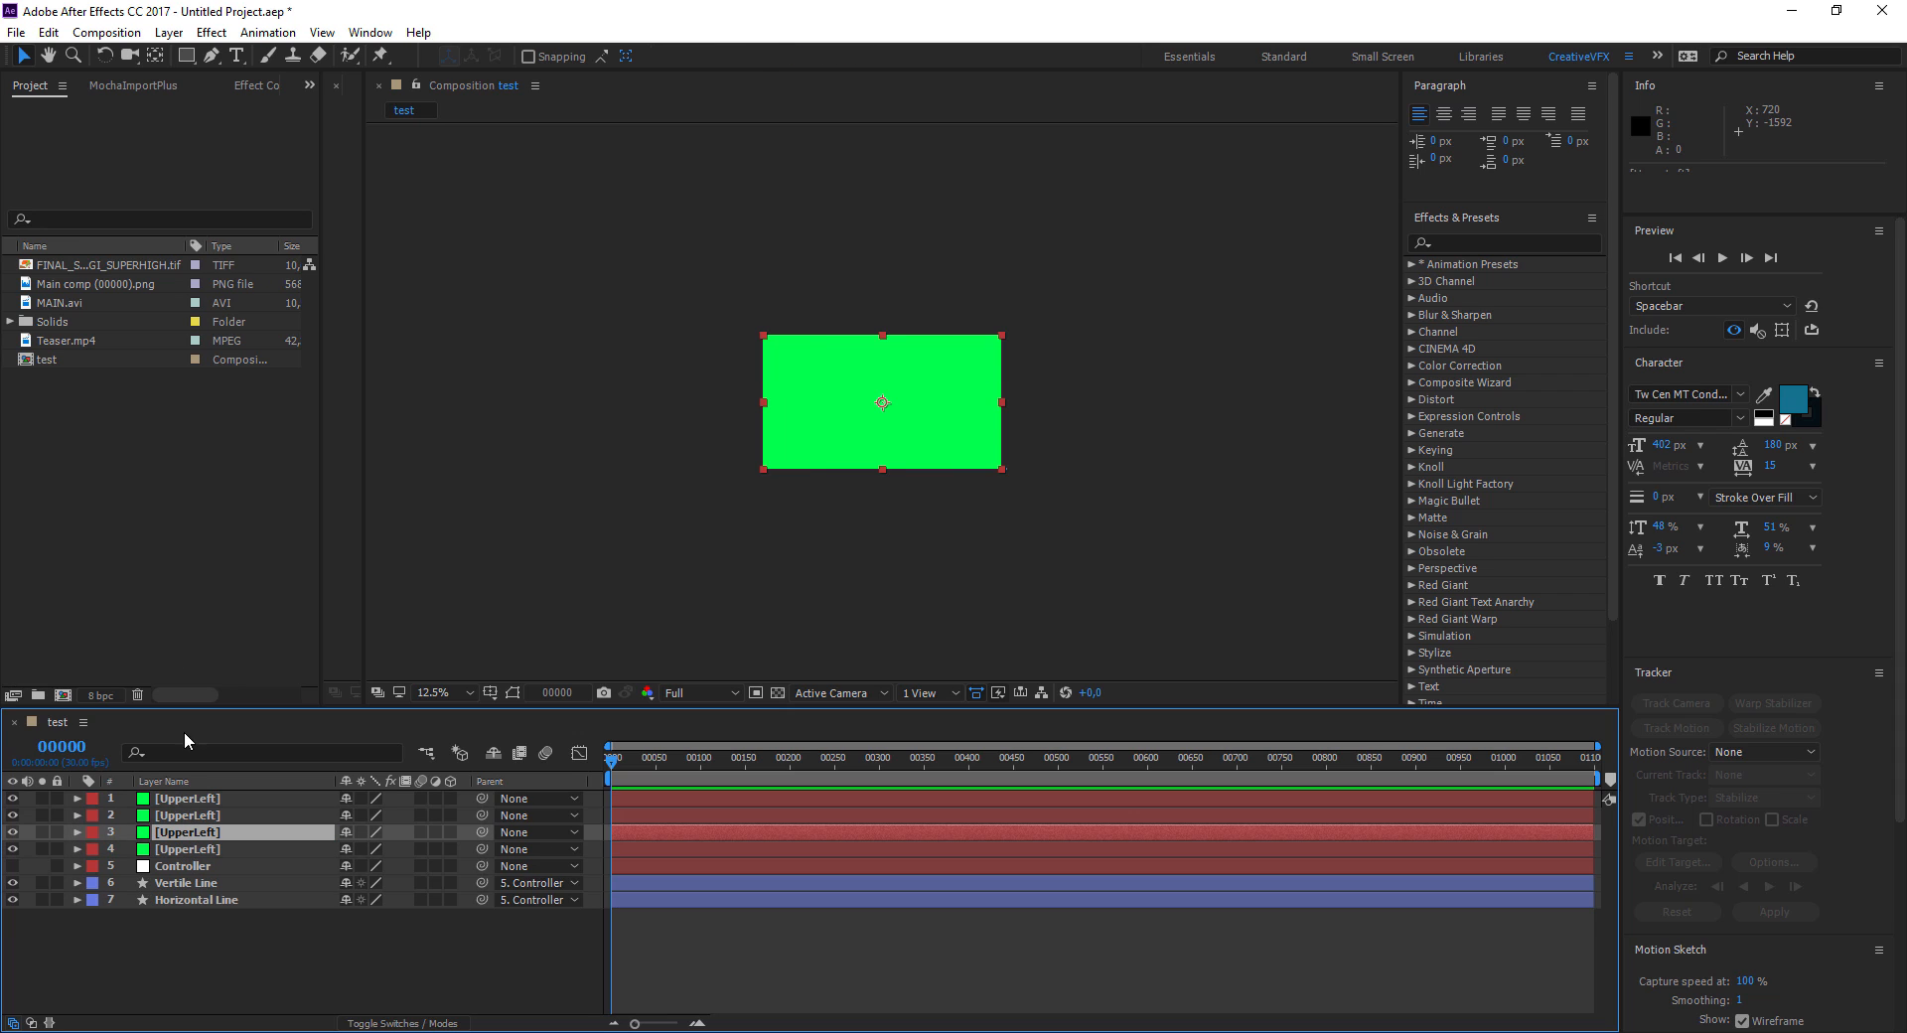
click(171, 32)
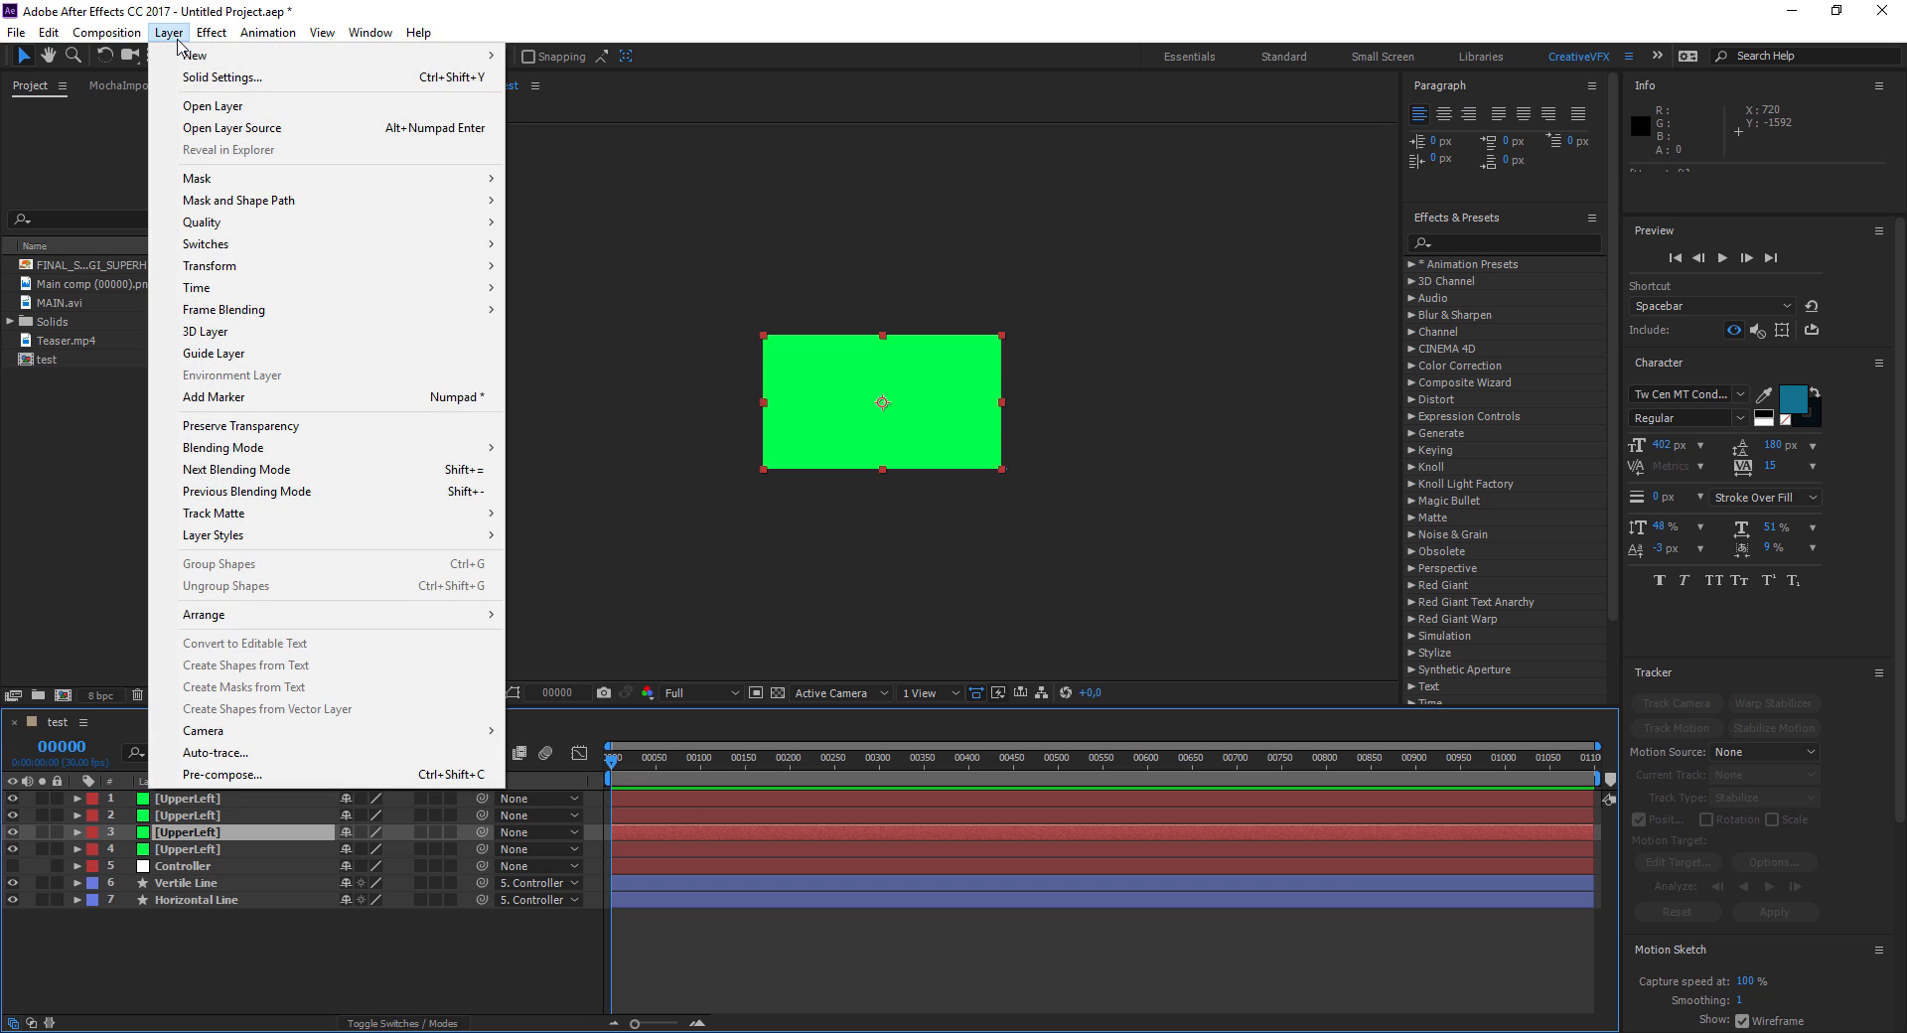
click(219, 78)
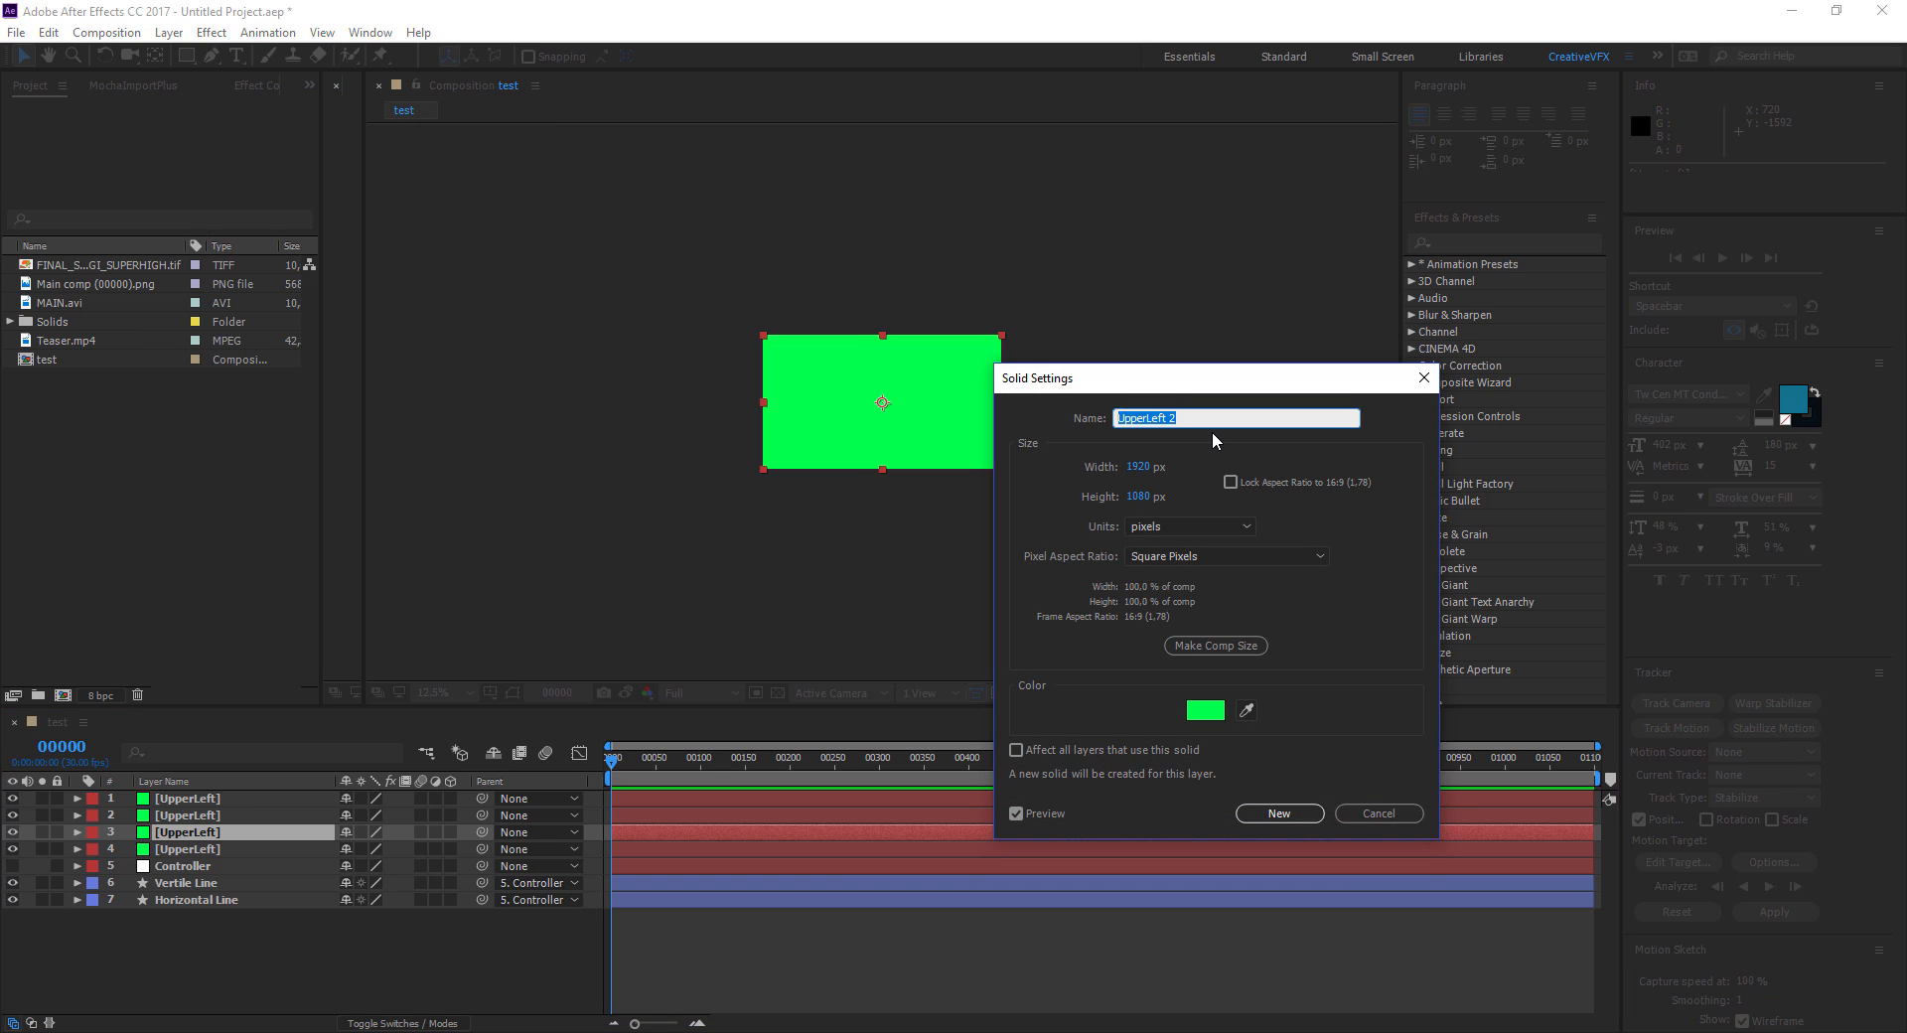
text(UpperRigh)
click(1205, 710)
click(543, 879)
drag(549, 896, 586, 707)
click(596, 908)
click(725, 717)
drag(601, 880, 601, 801)
click(753, 715)
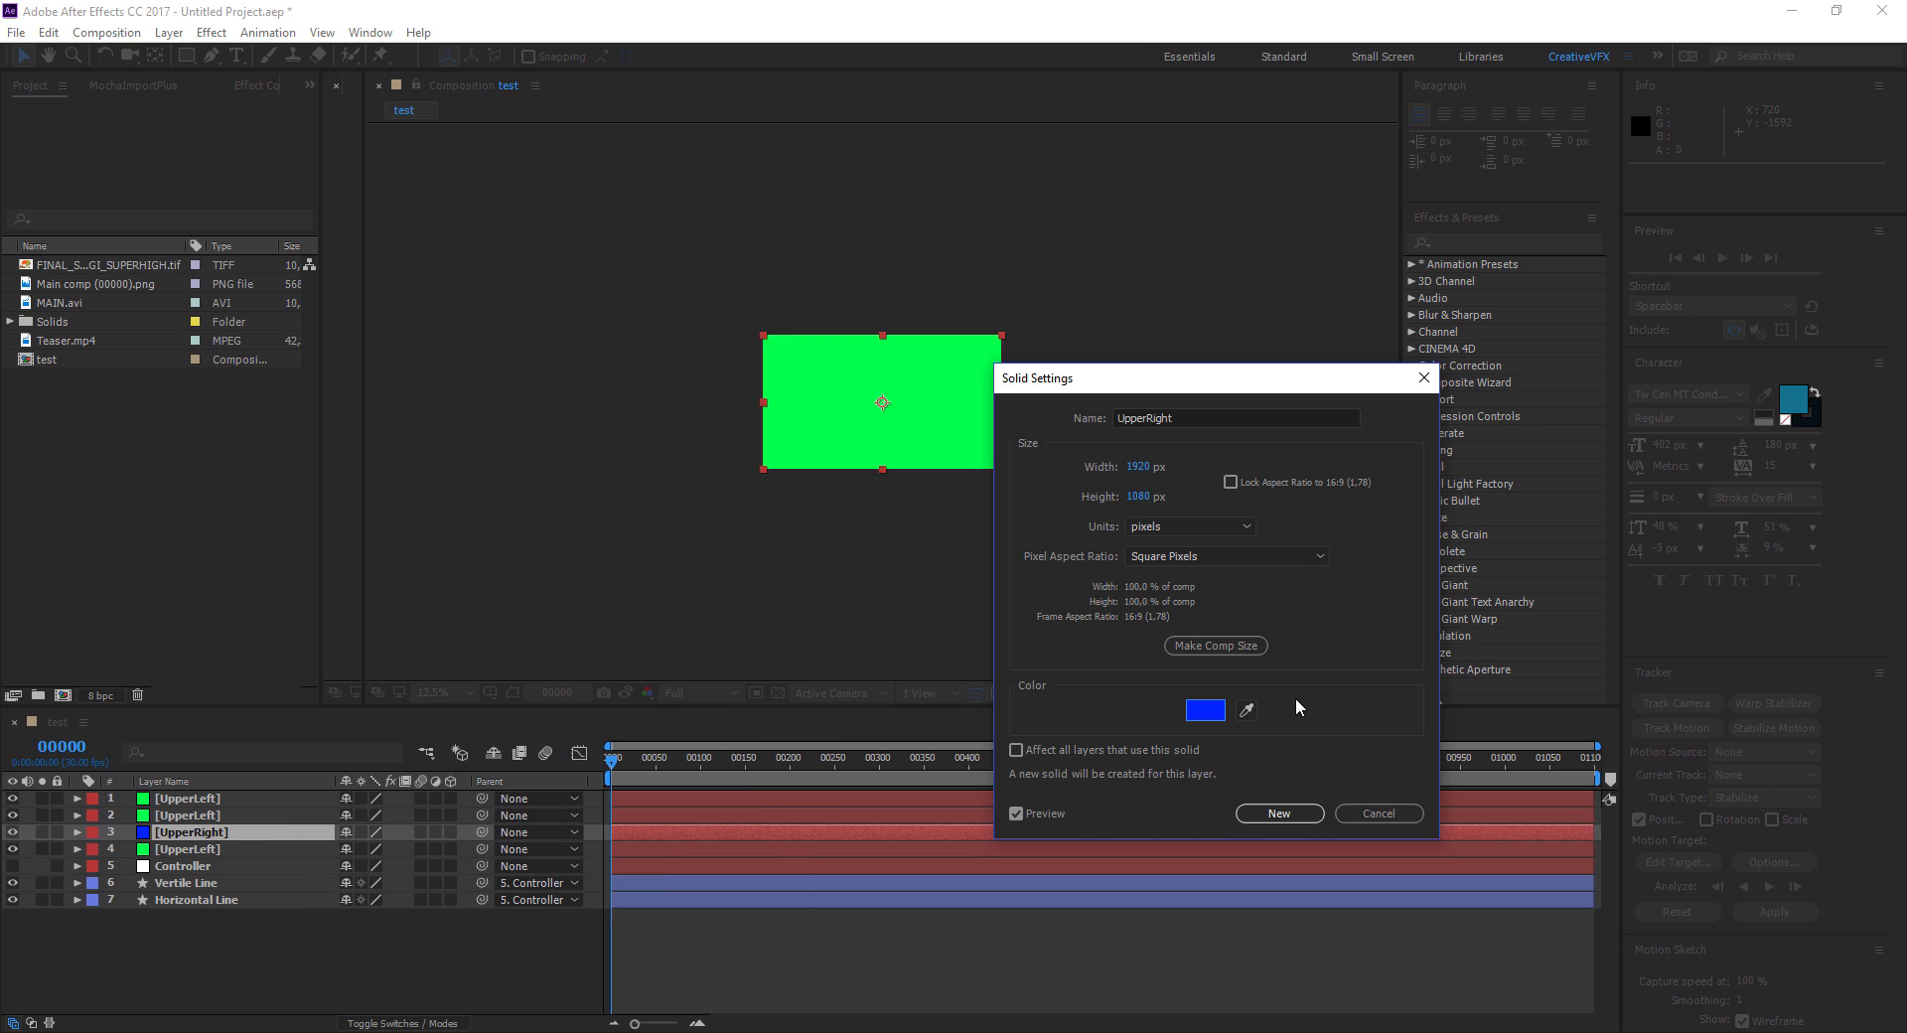
click(1280, 812)
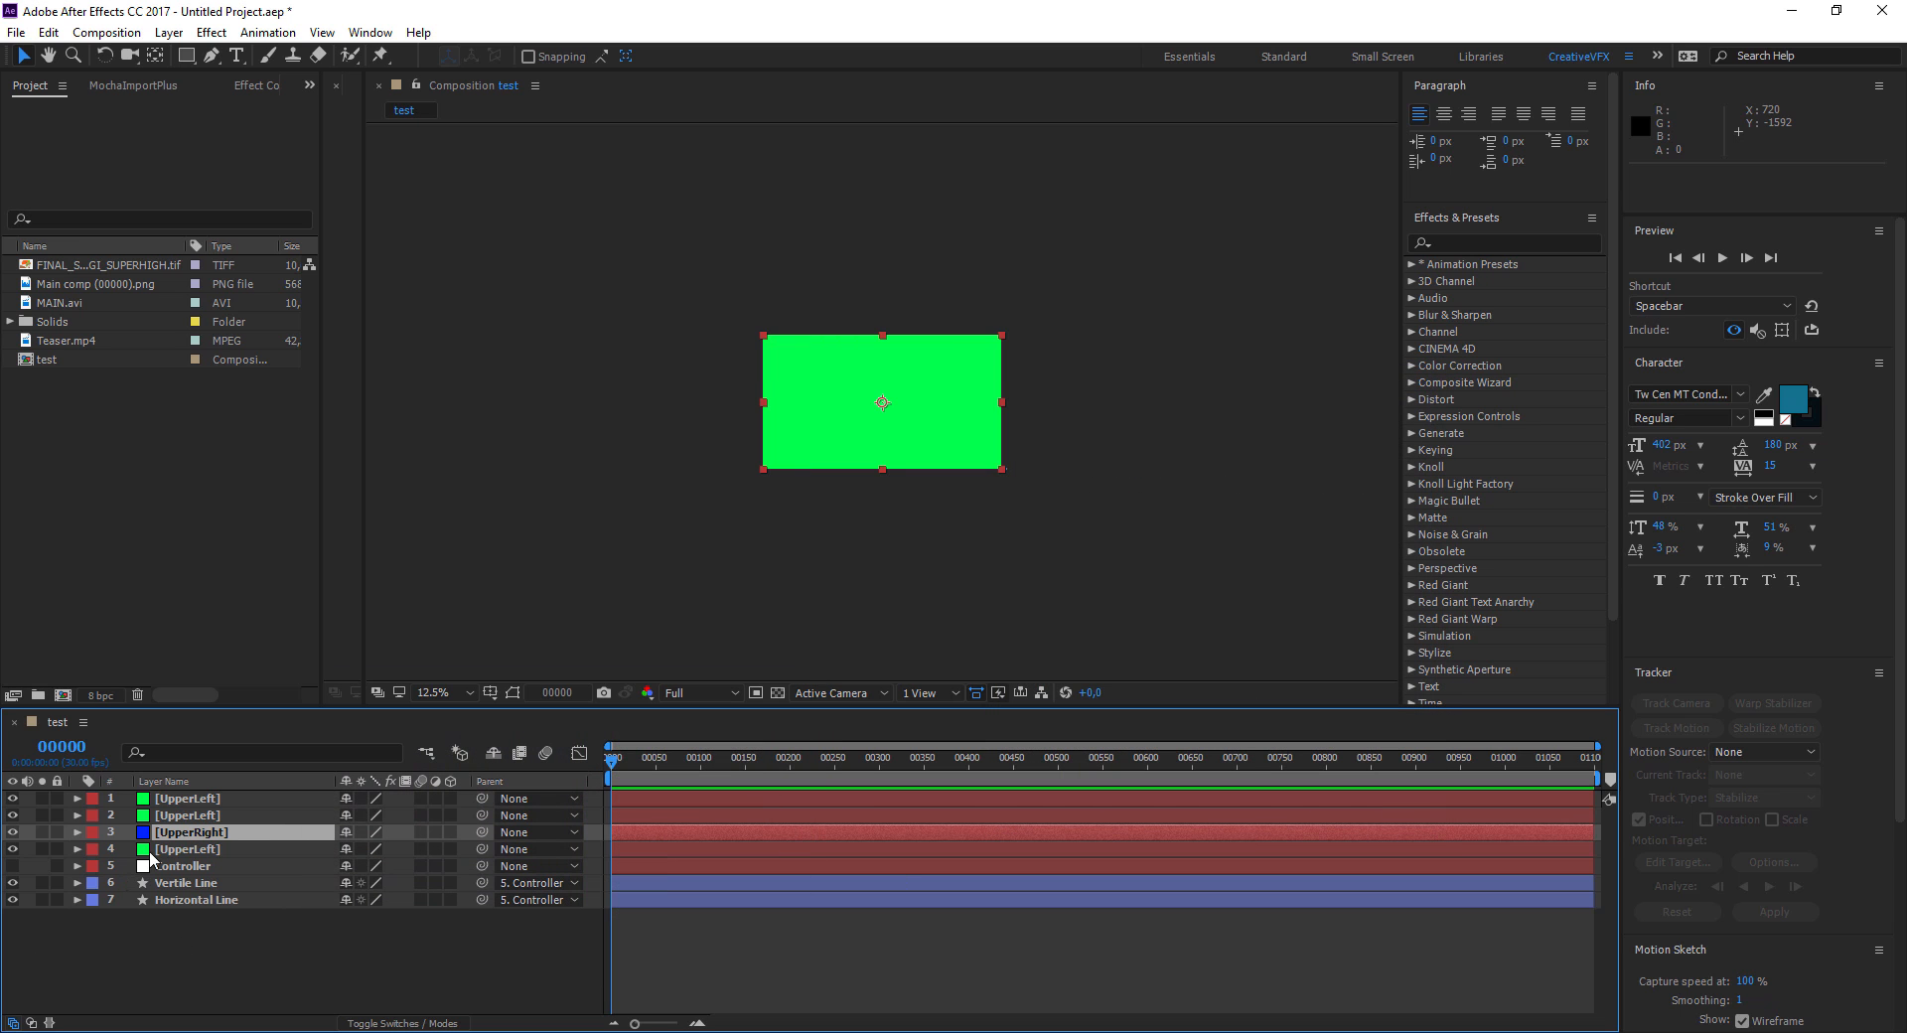
Turn the second layer, a copy of UpperLeft, into a new red (FF1200) solid named "LowerLeft"
double_click(187, 815)
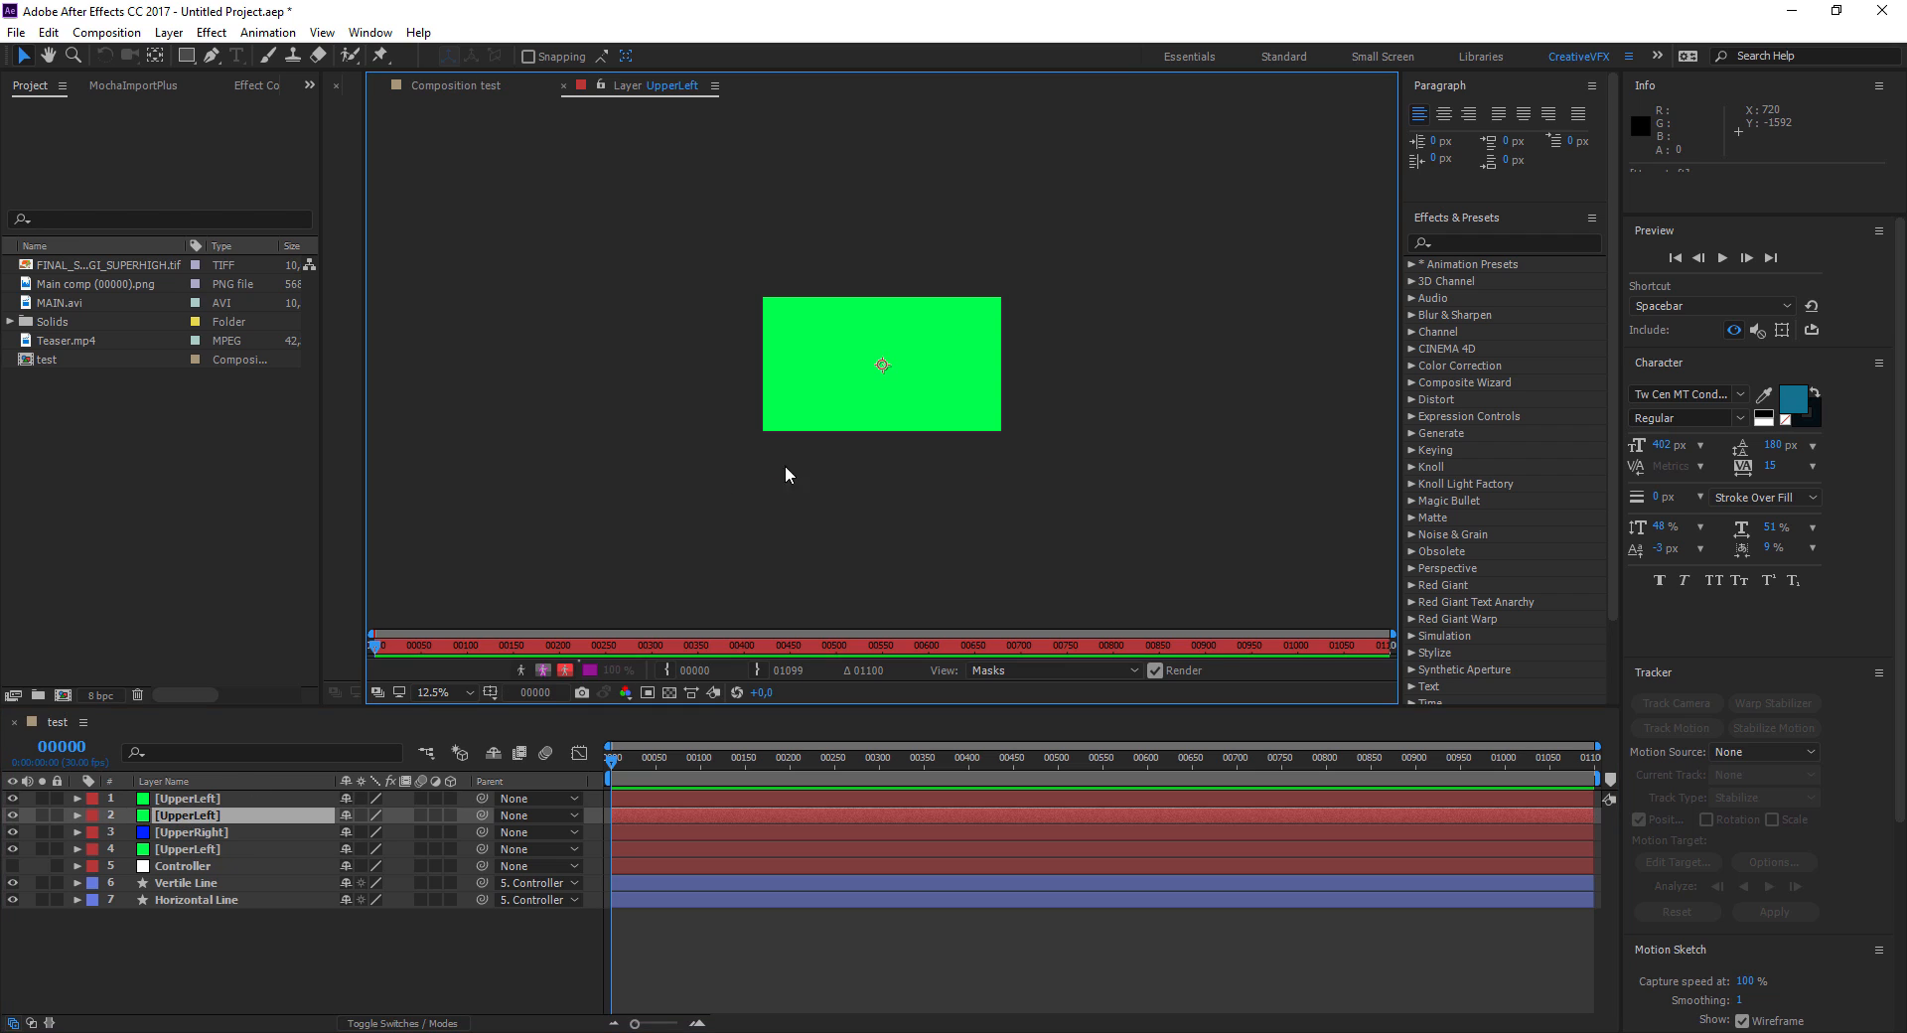
click(563, 86)
click(211, 32)
mouse_move(169, 32)
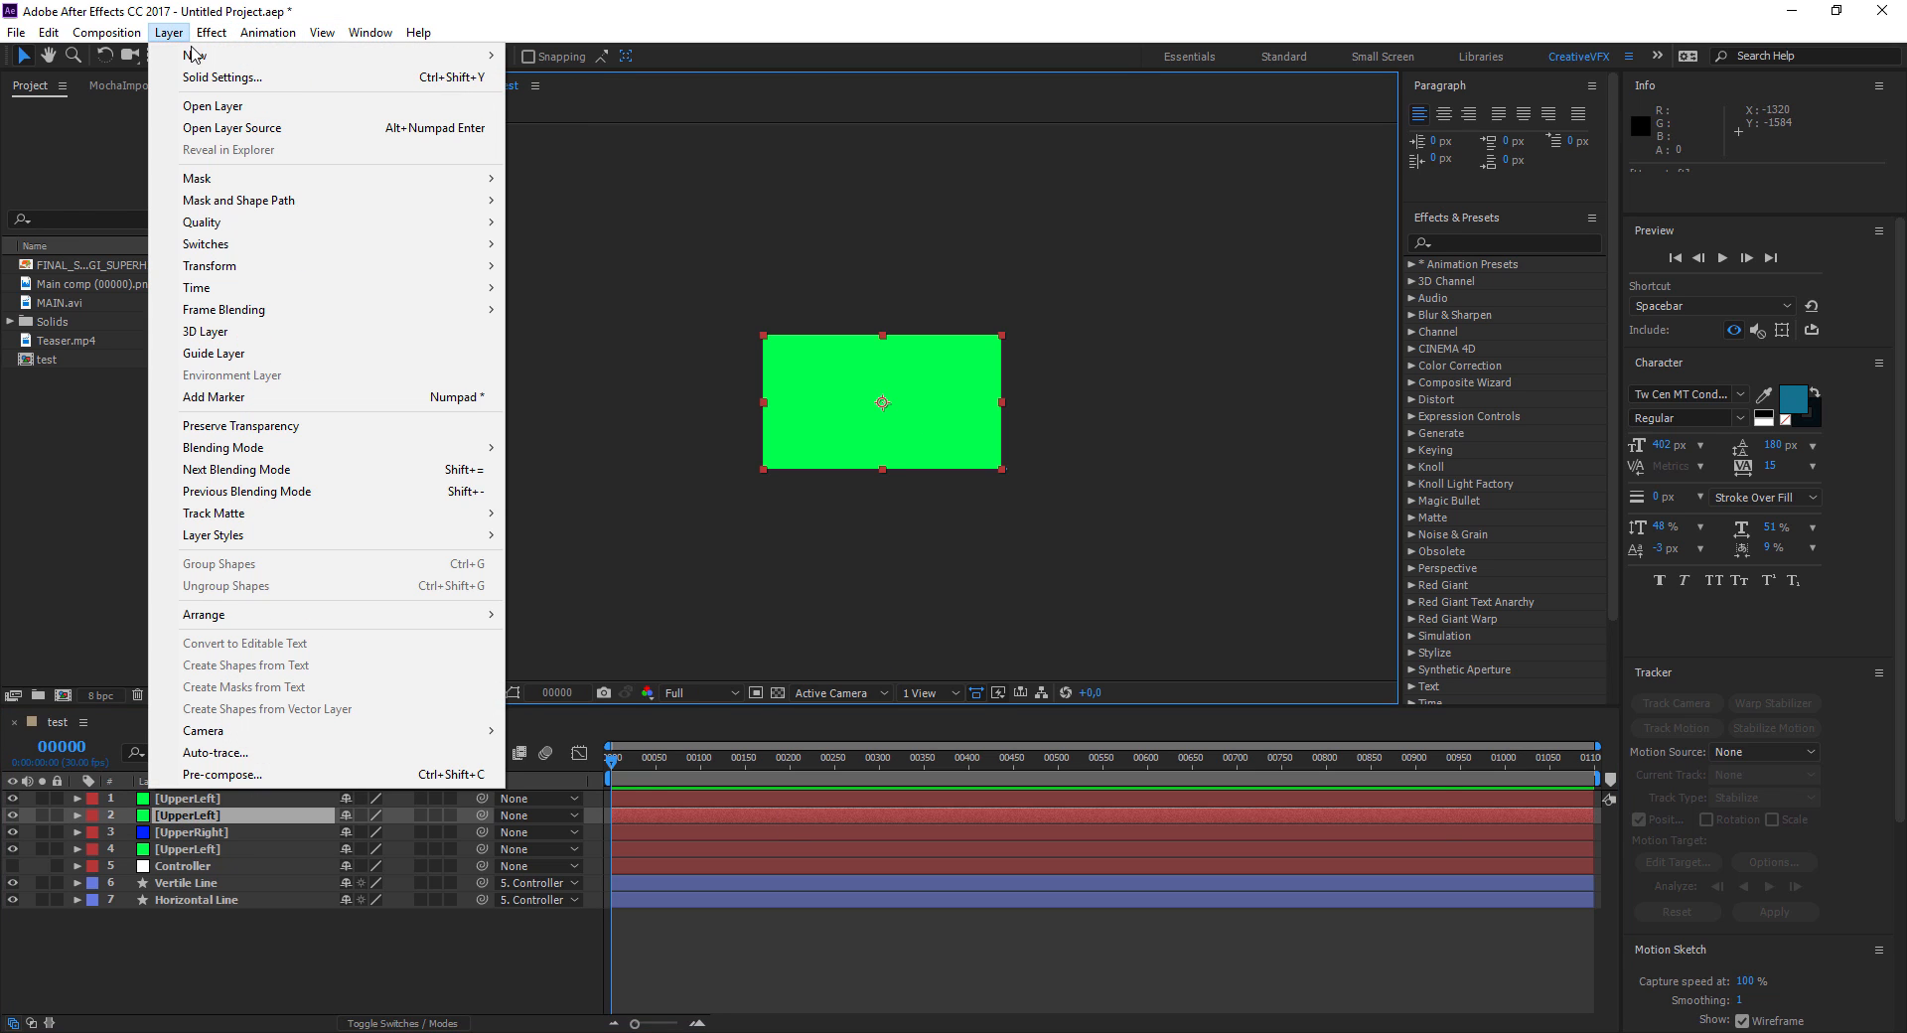
click(221, 76)
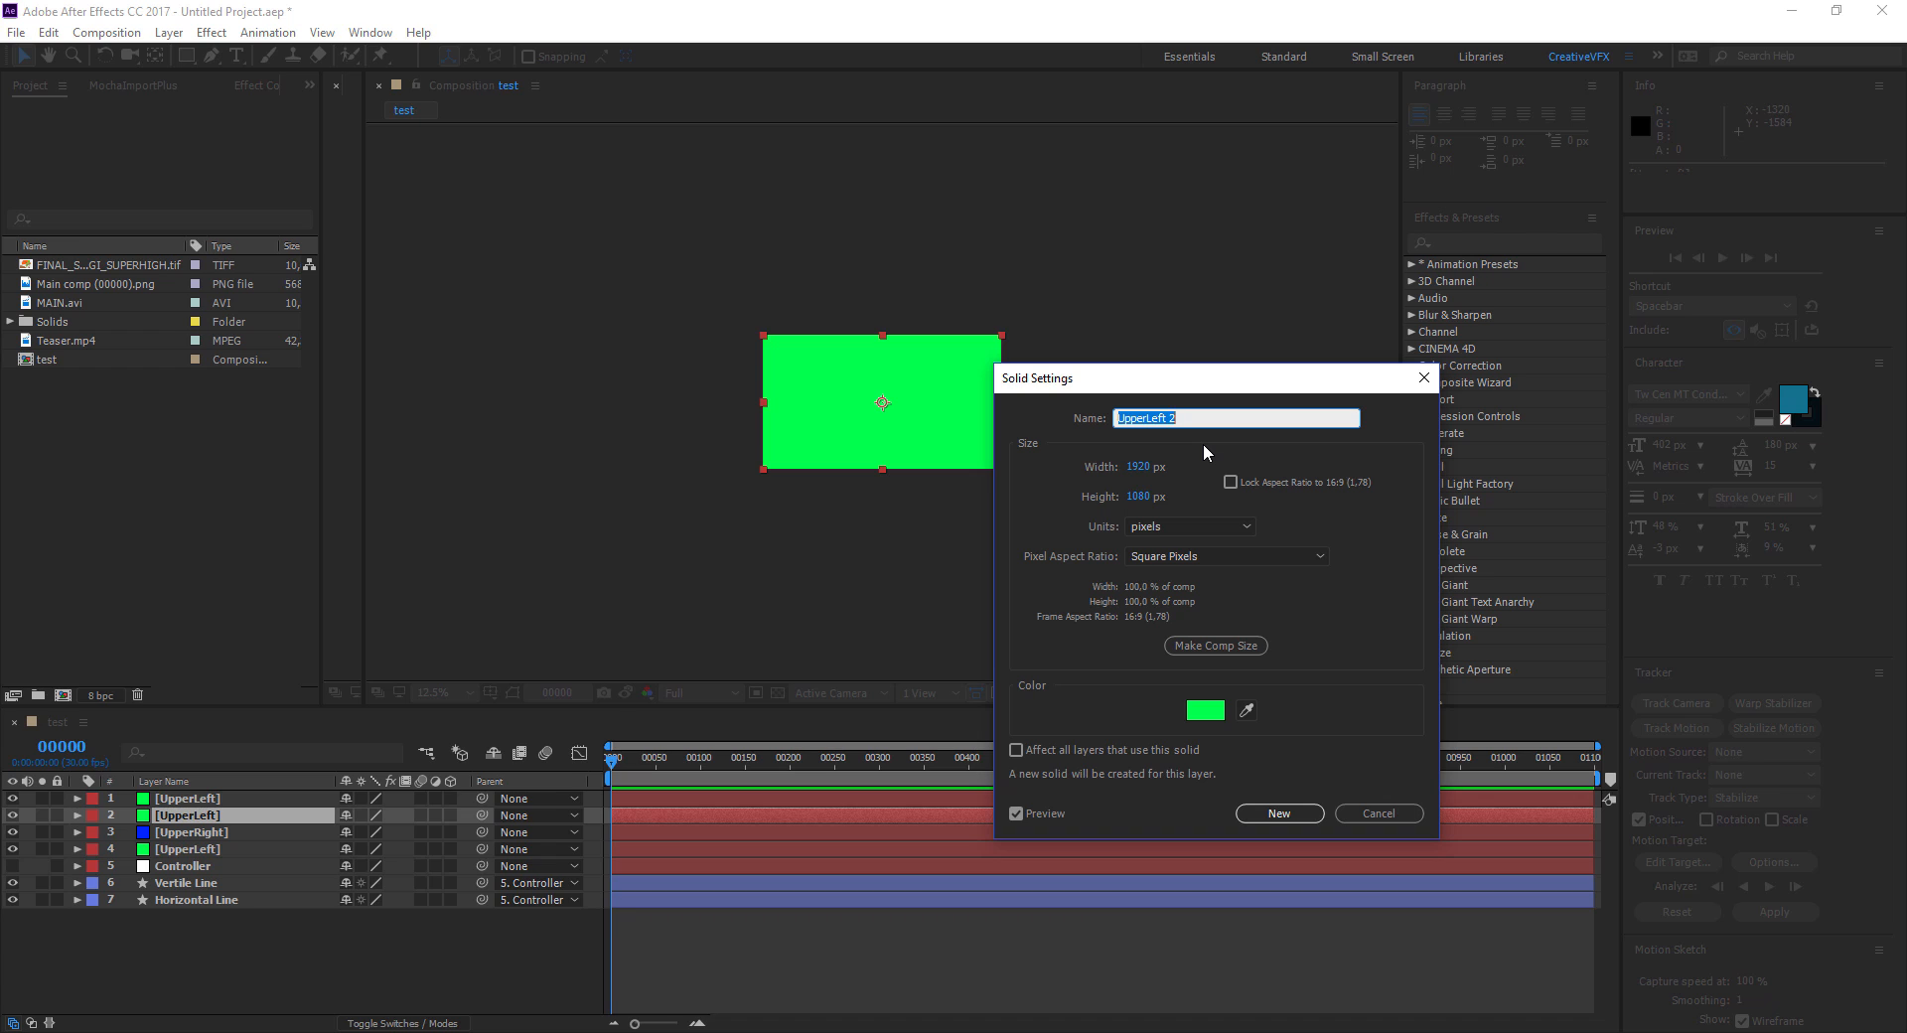
text(Lowe)
click(1205, 711)
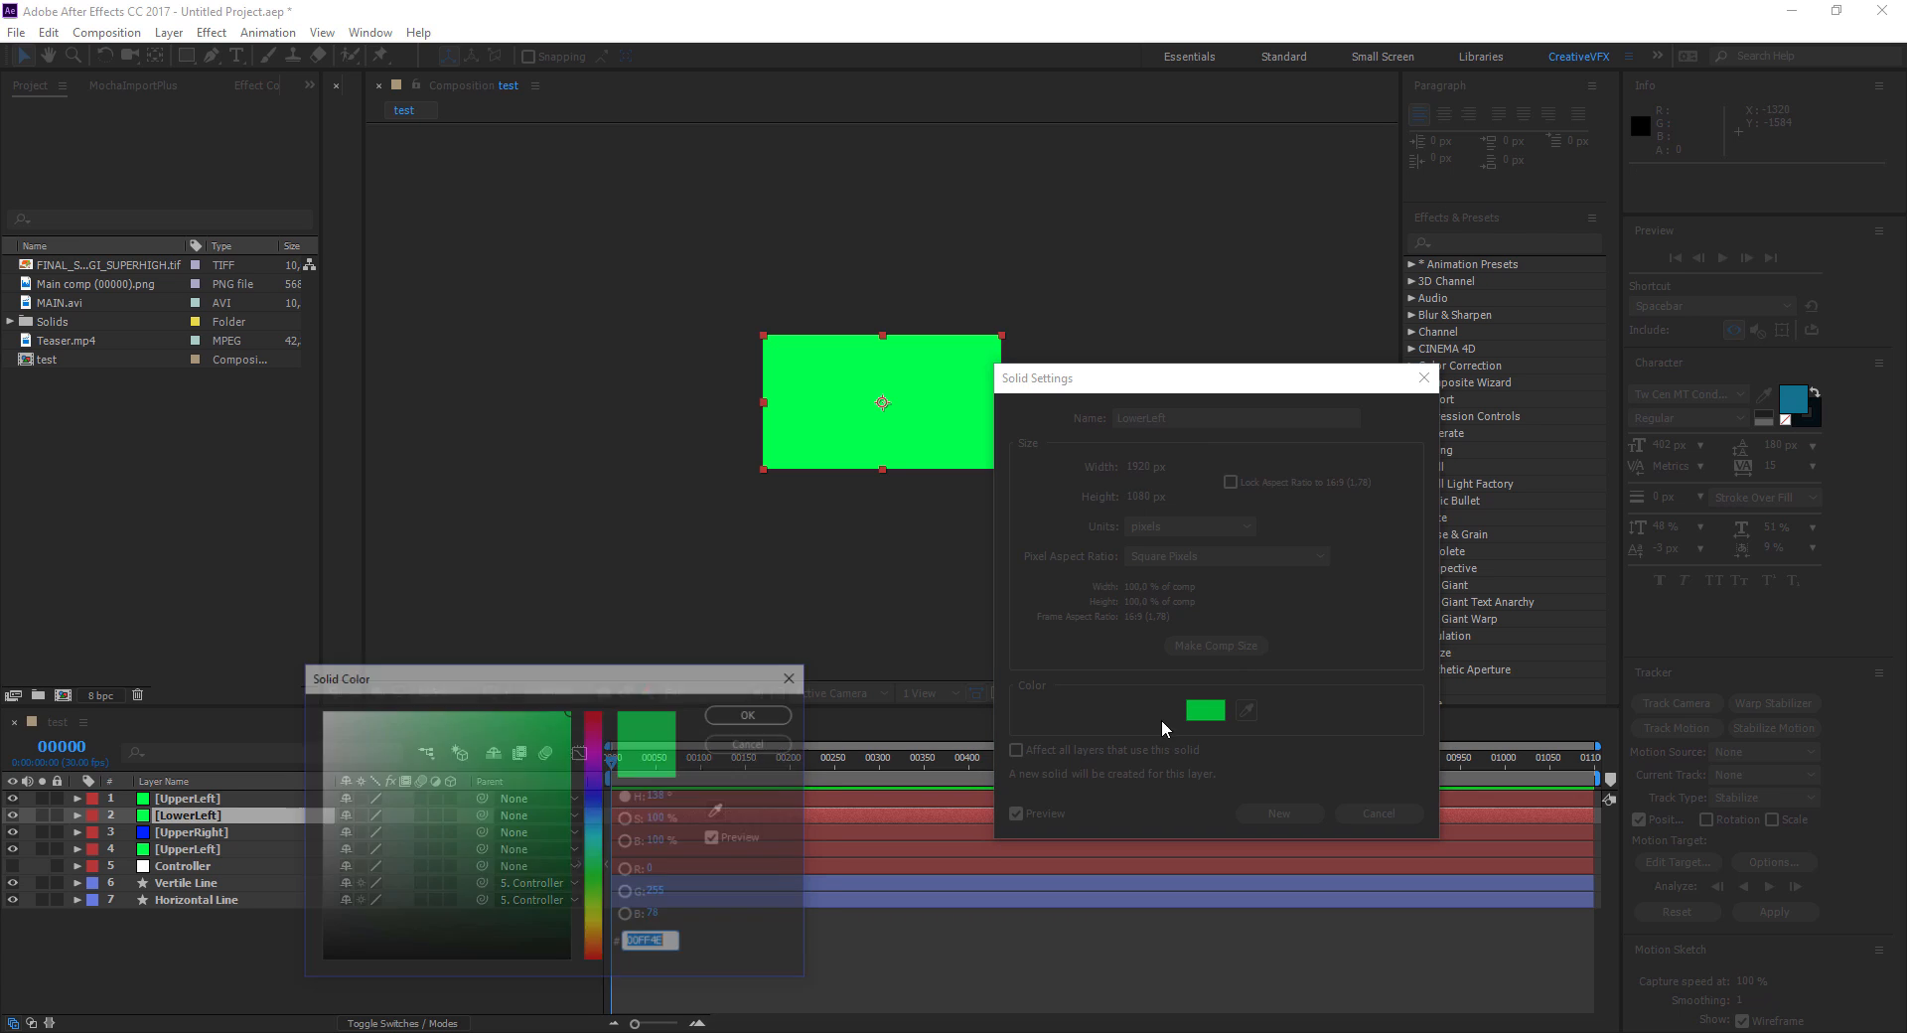
mouse_move(600, 818)
mouse_down()
mouse_move(599, 799)
mouse_move(320, 713)
mouse_up()
click(594, 957)
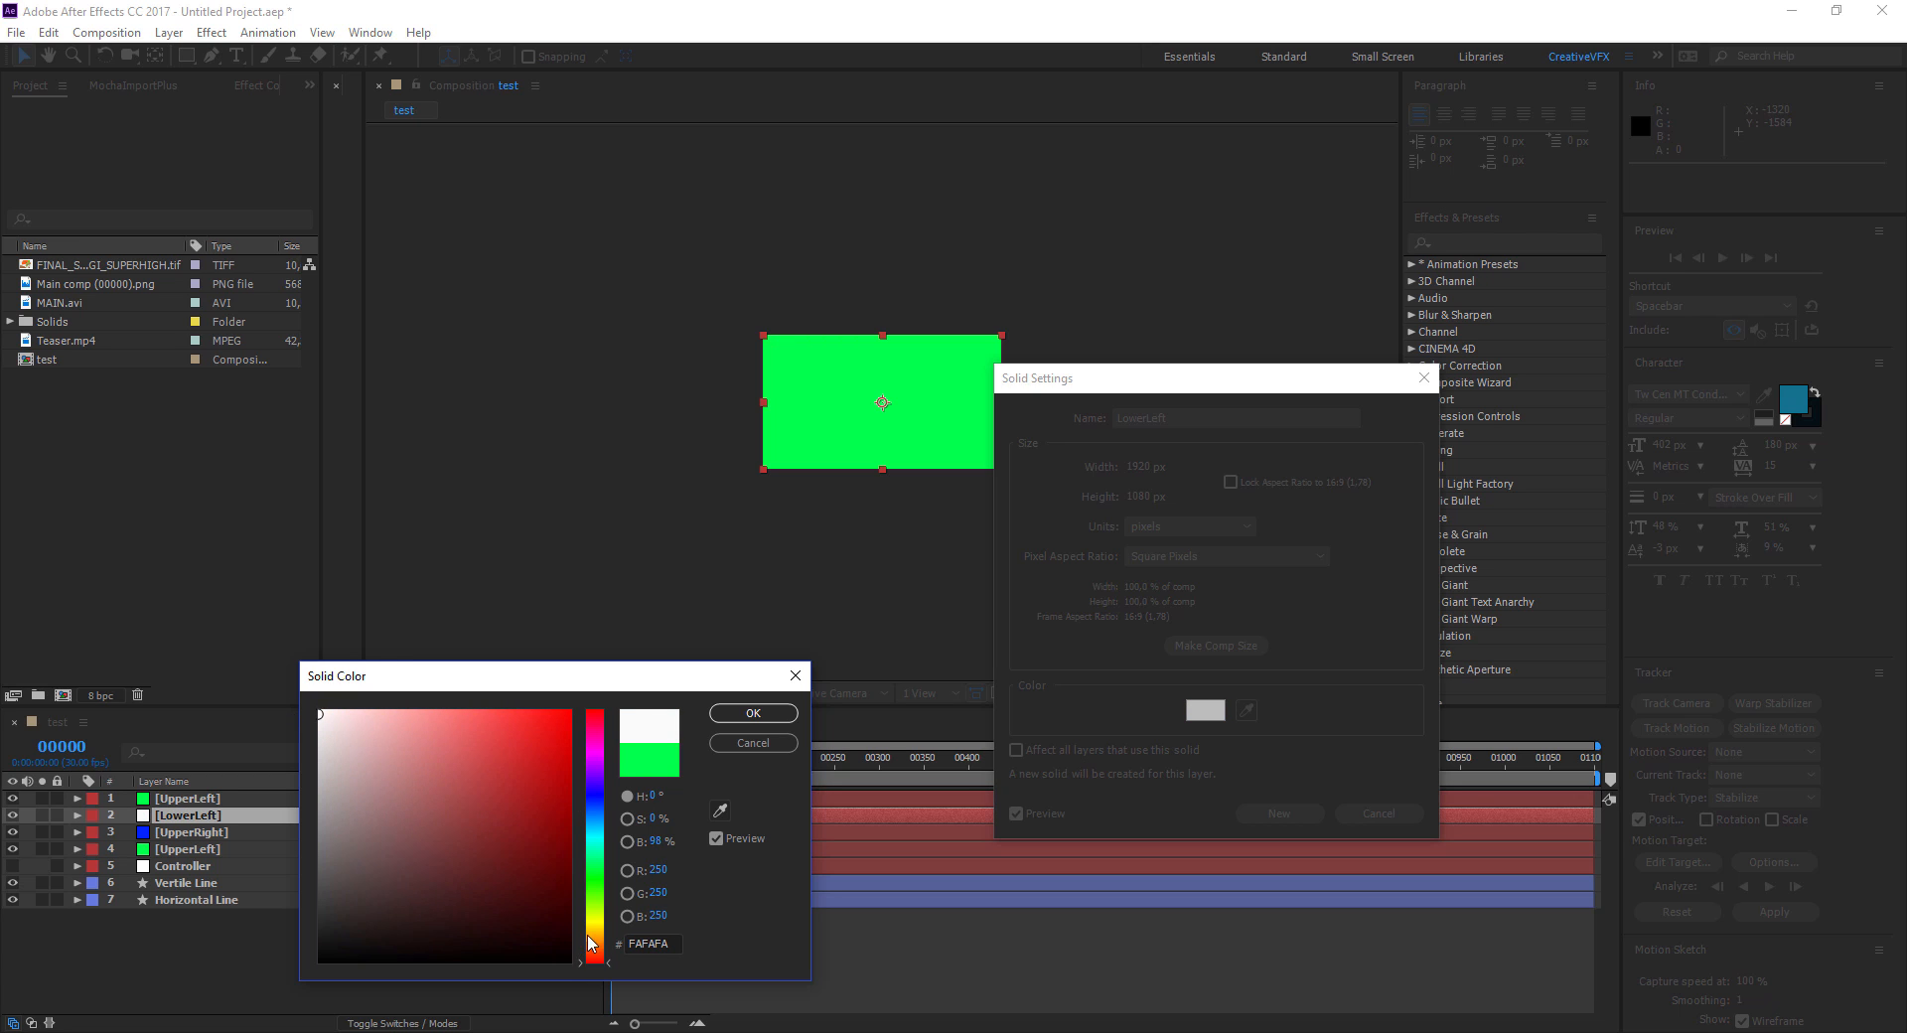
drag(546, 737, 579, 676)
click(759, 713)
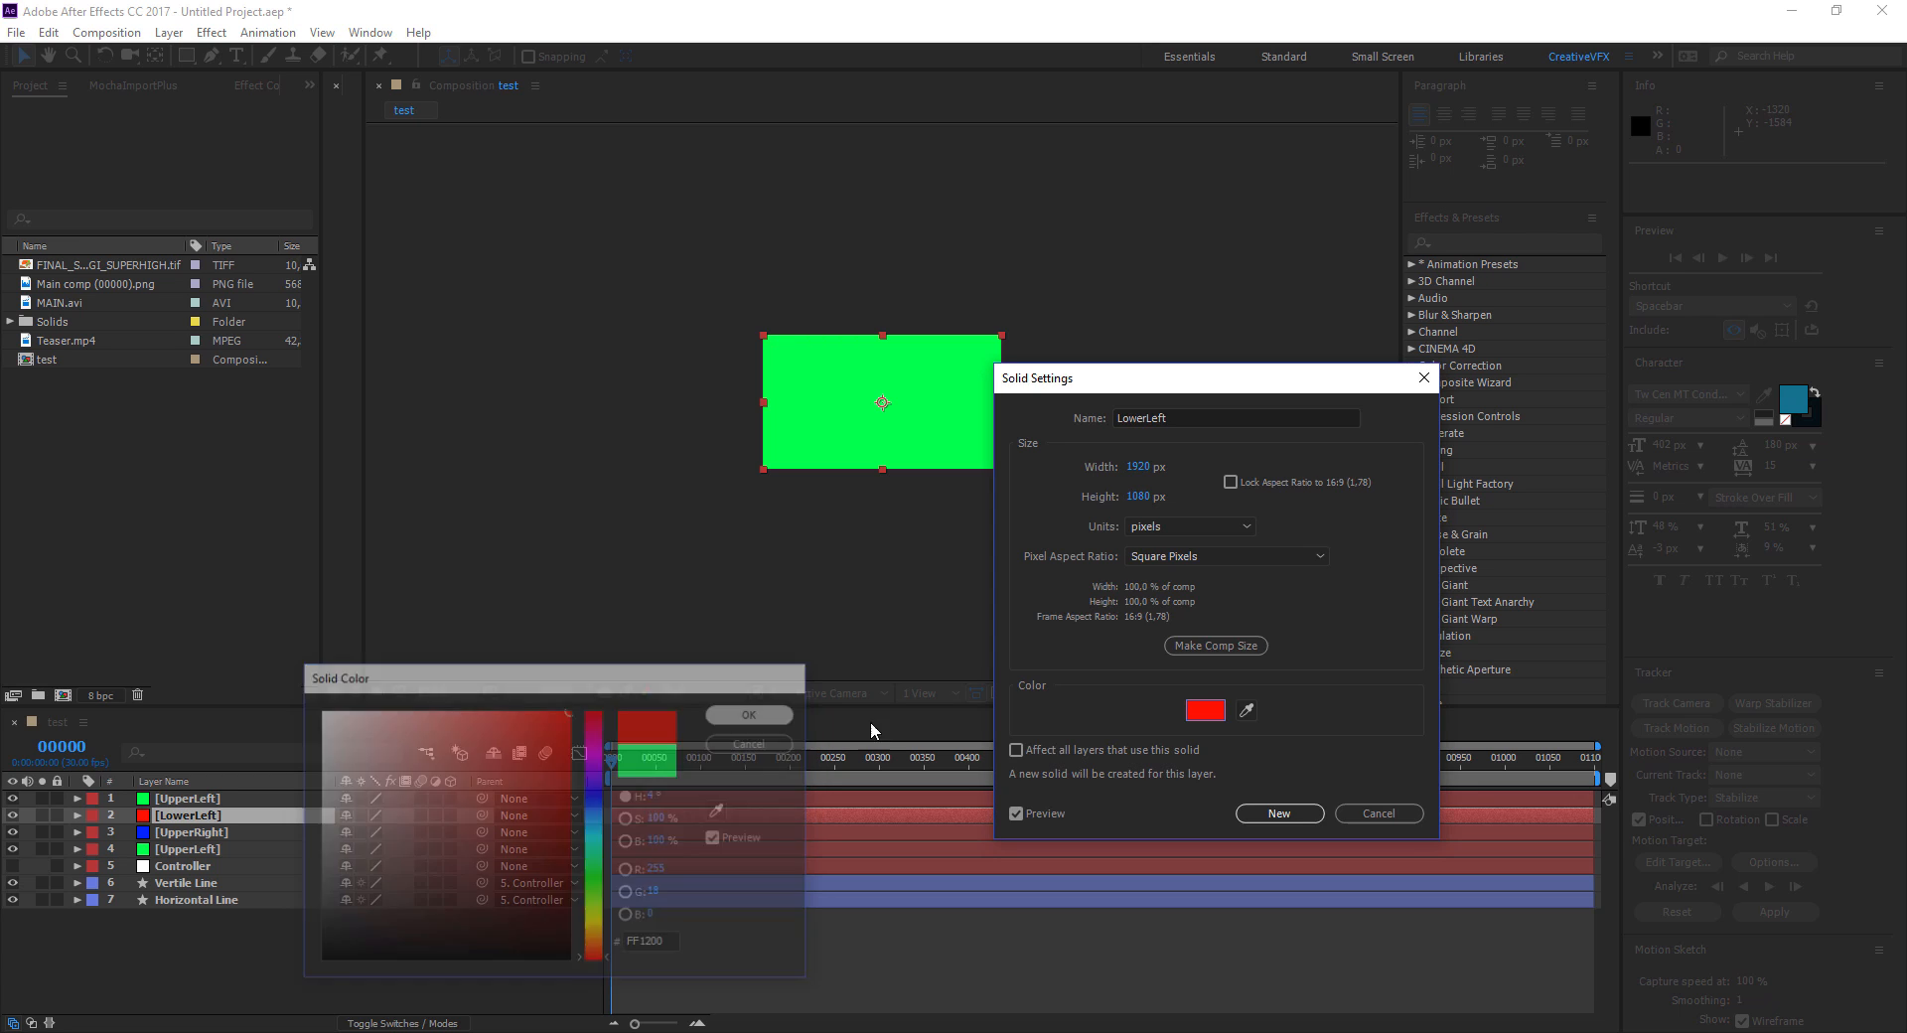
click(1276, 812)
Turn the topmost UpperLeft copy into a new cyan solid named "LowerRight"
click(209, 800)
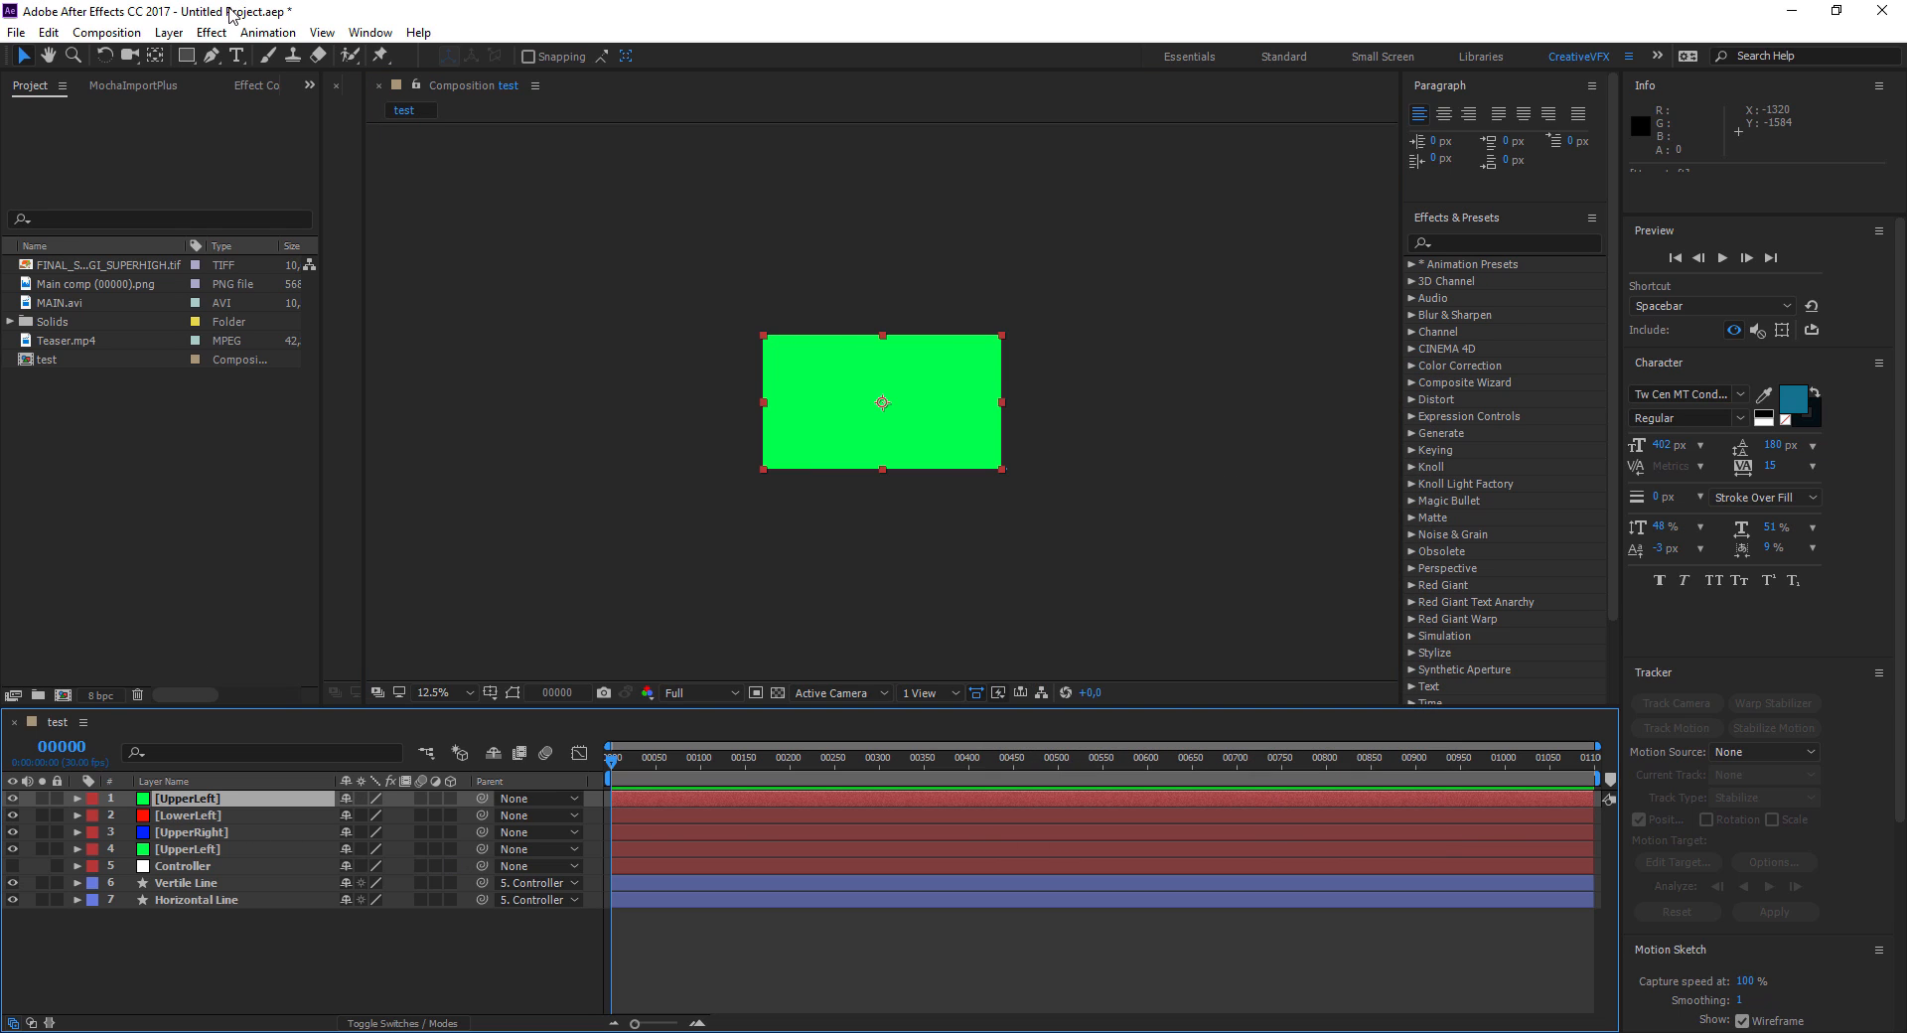
click(156, 36)
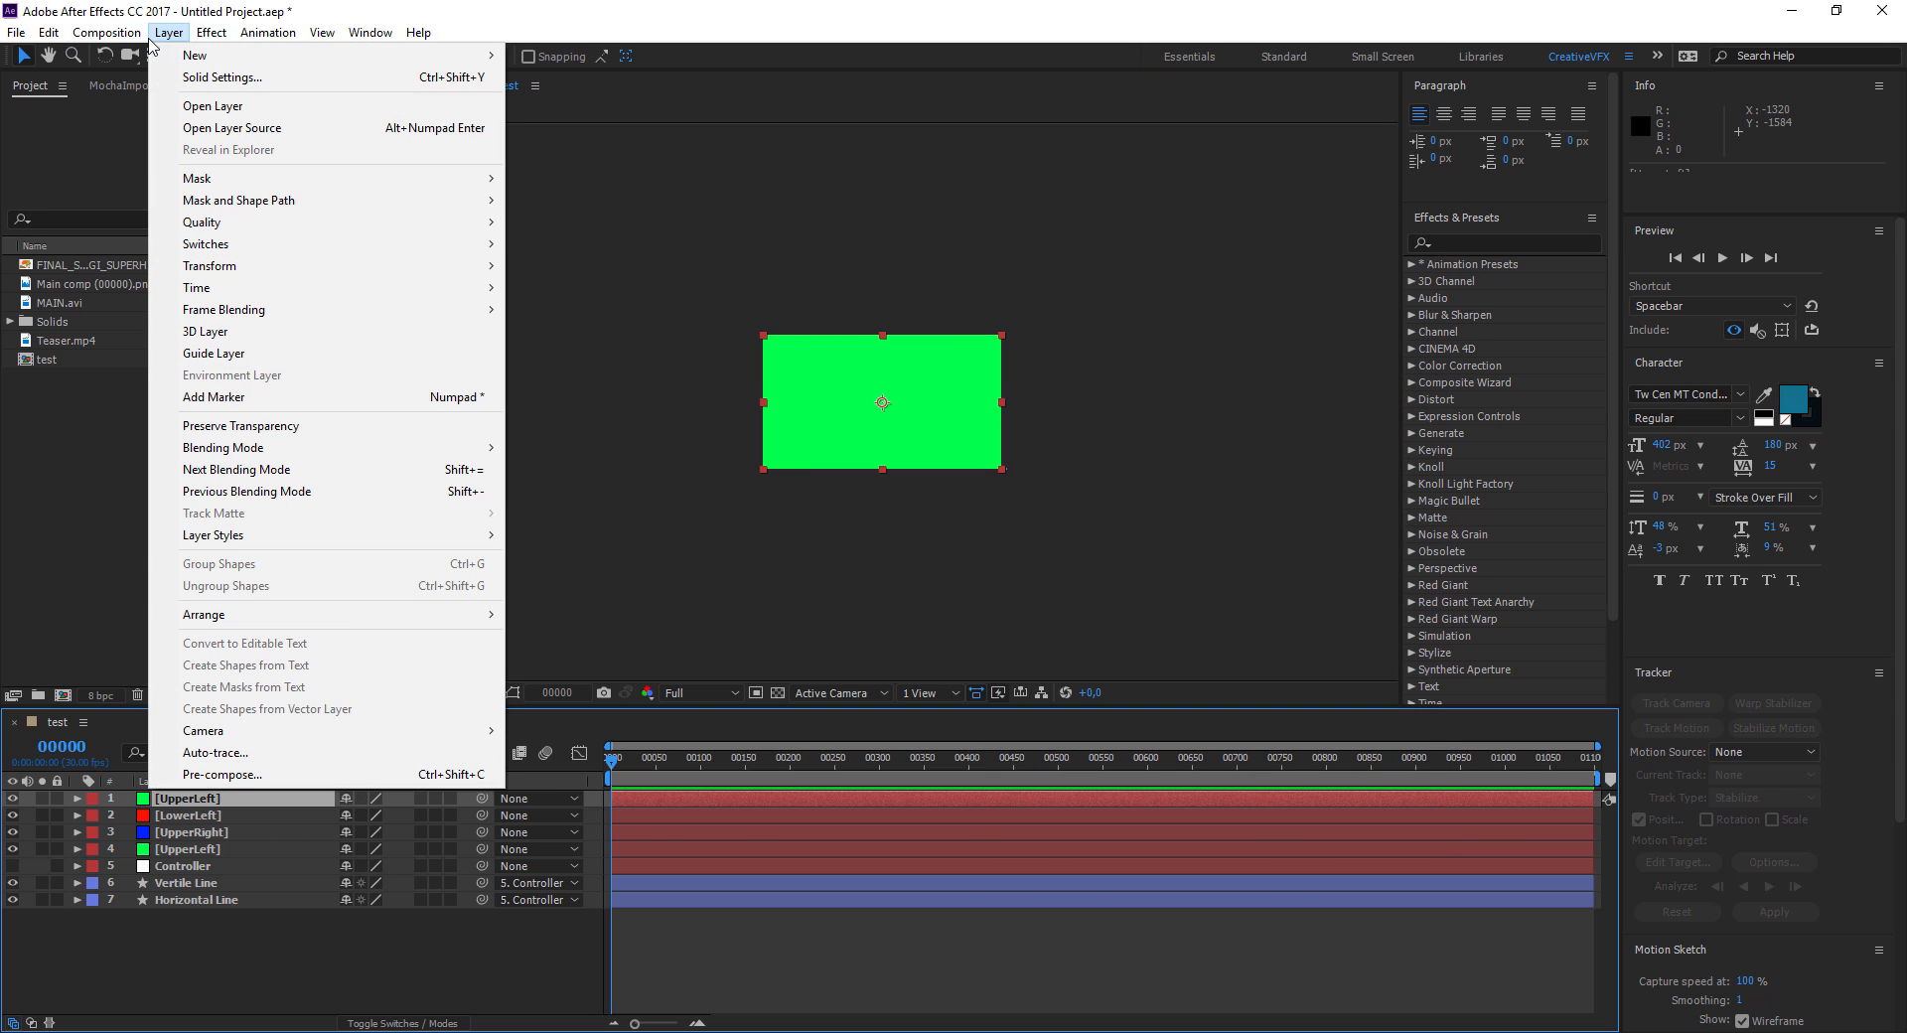
click(204, 77)
text(LowerRigh)
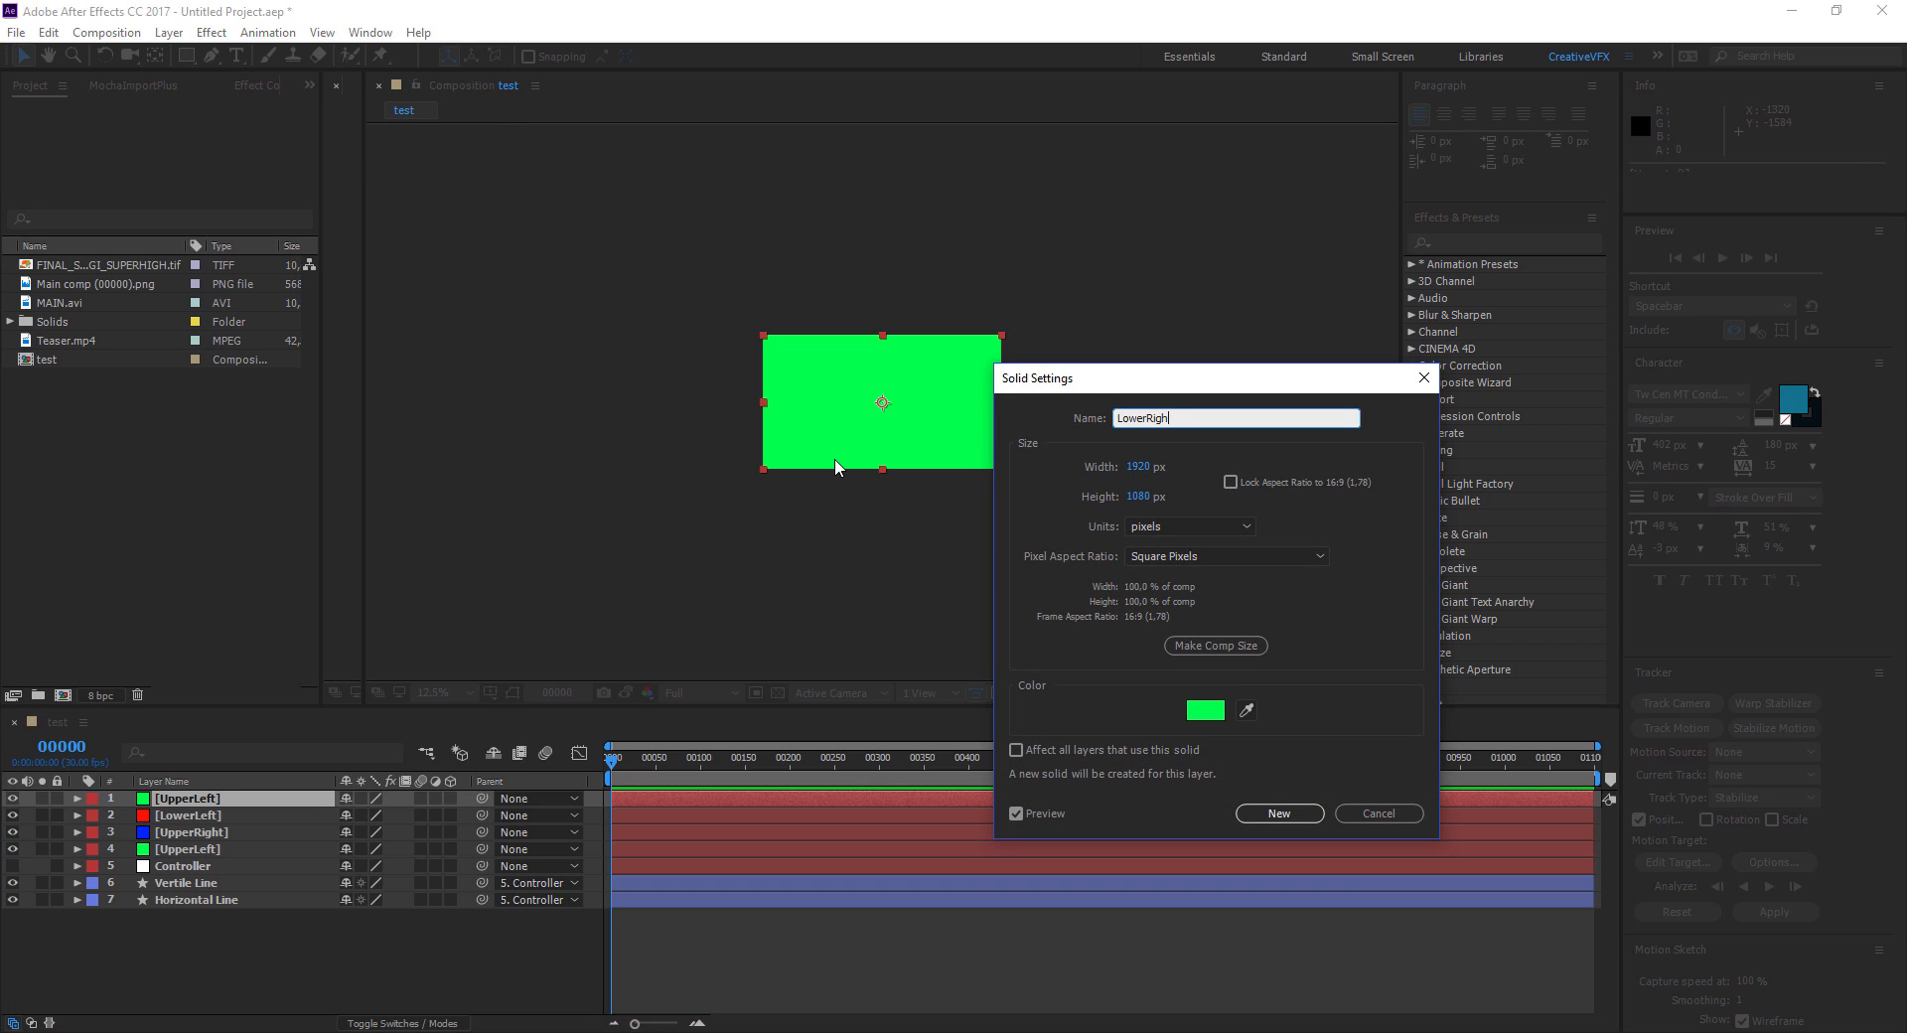
text(t)
click(1205, 709)
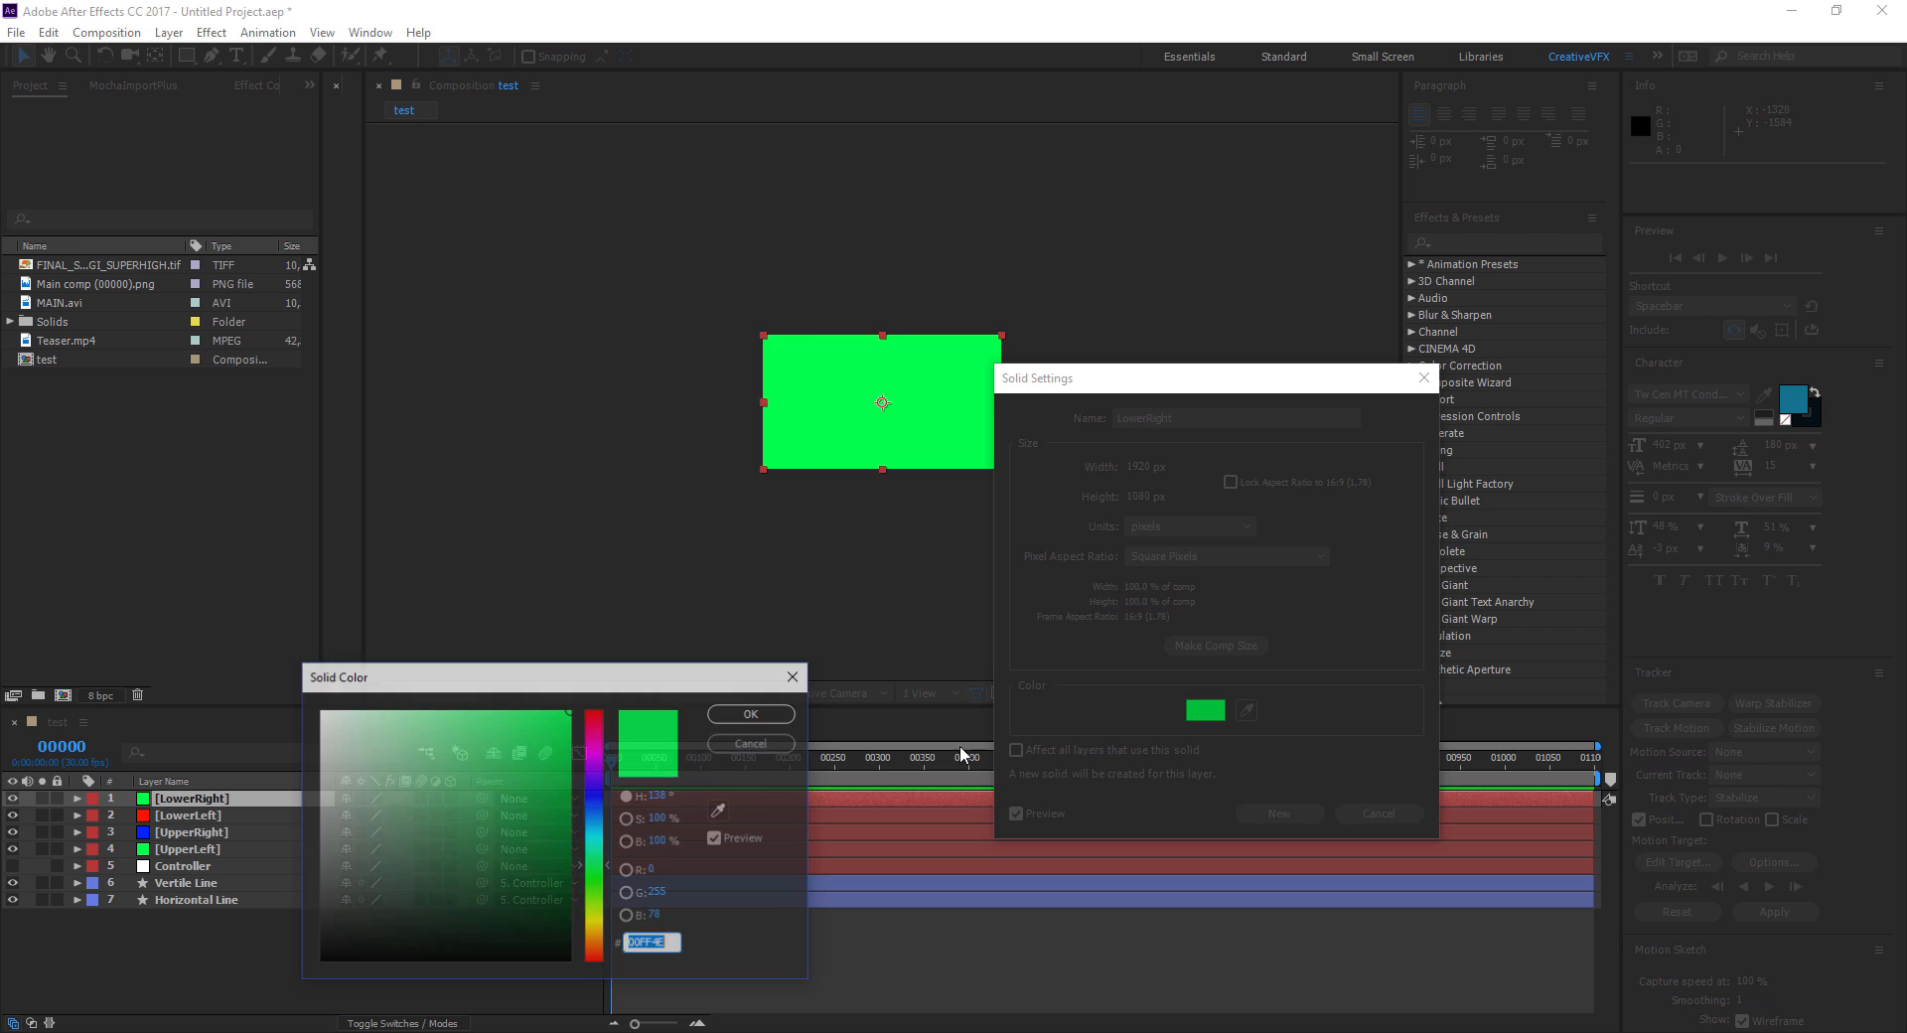
click(599, 837)
click(753, 713)
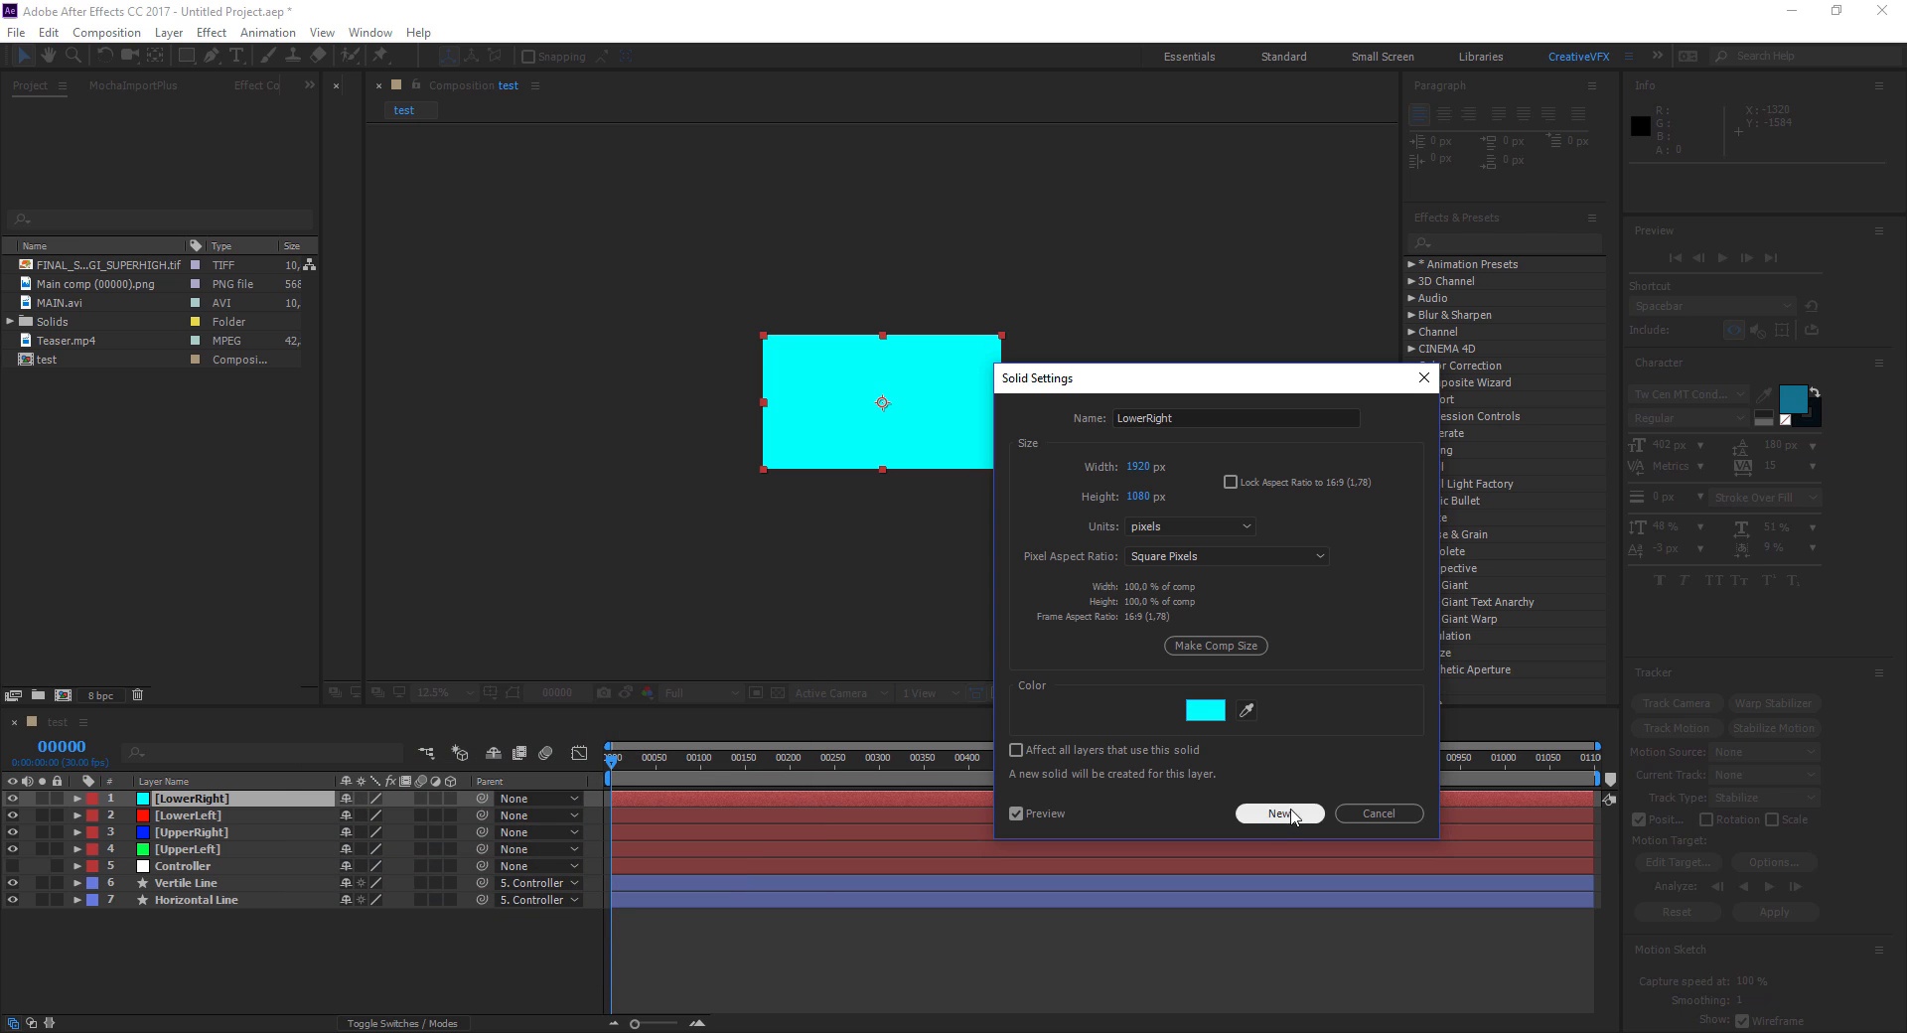
click(1279, 813)
Hide the four coloured solids and move the Controller layer to the top of the layer stack
click(361, 955)
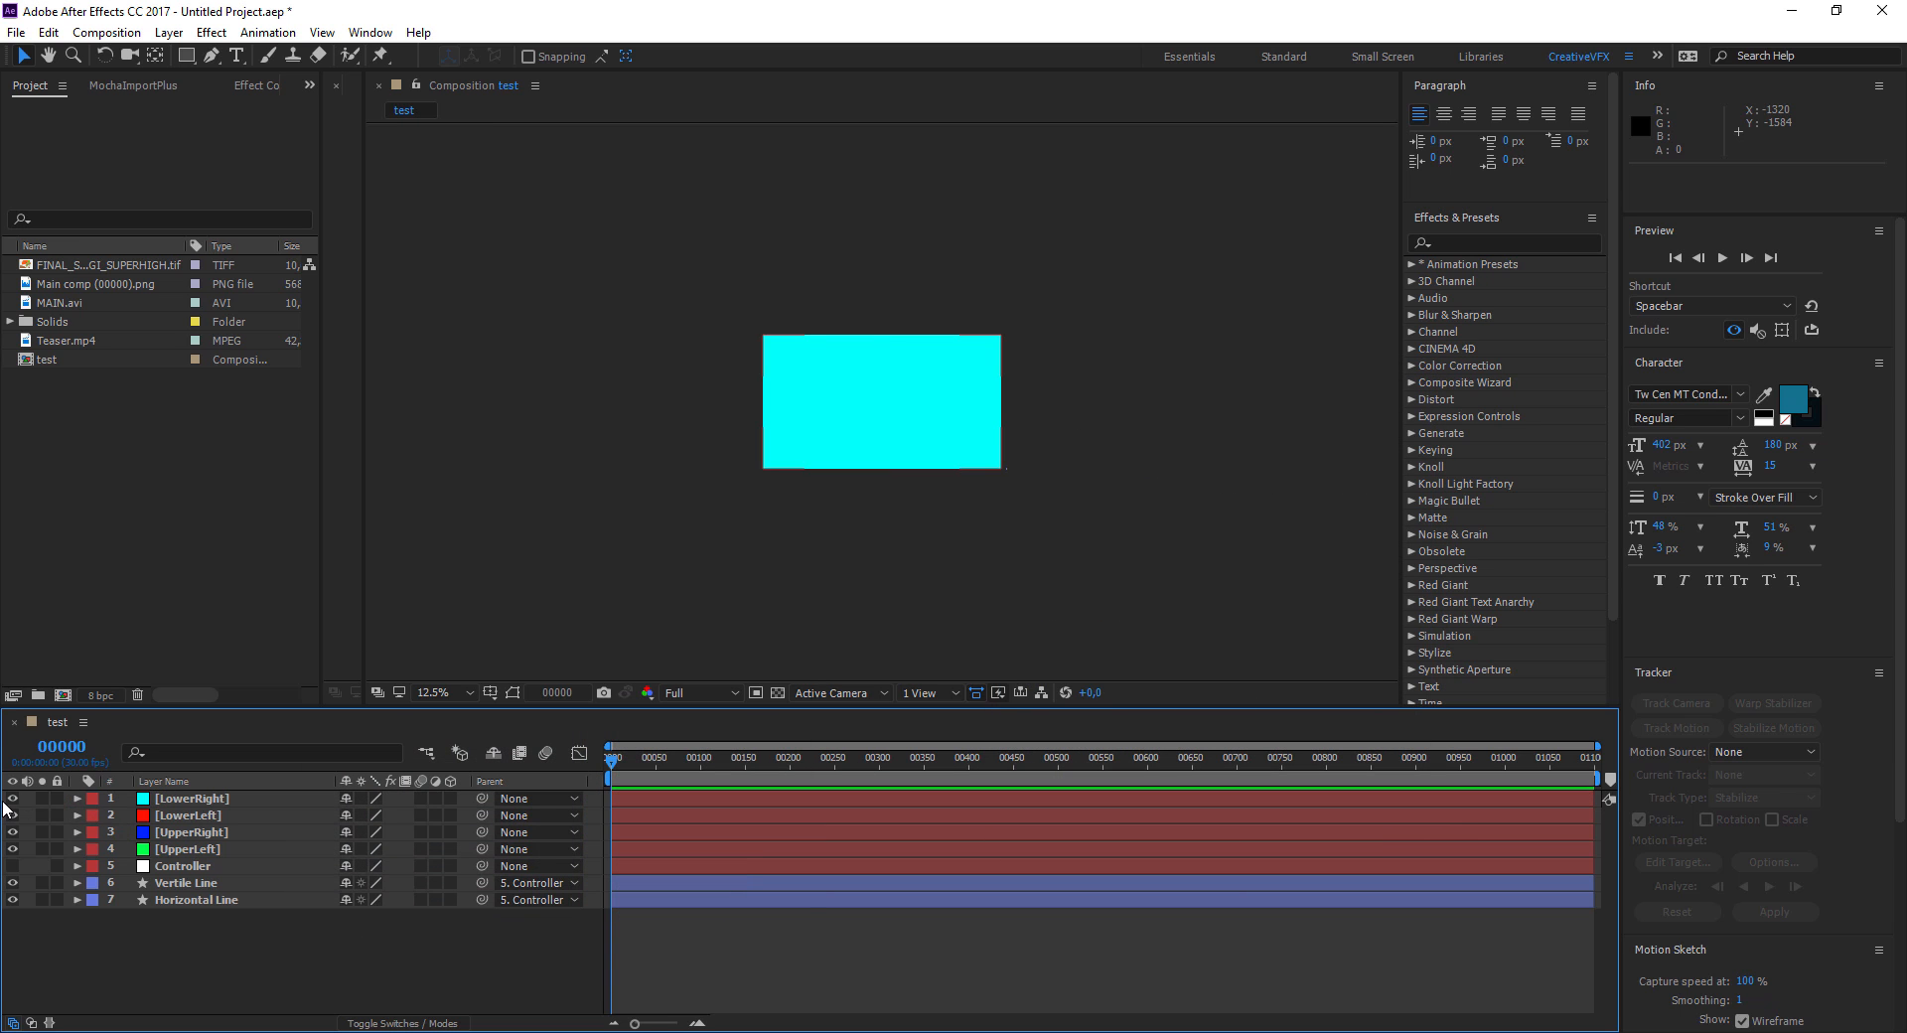
drag(12, 799, 12, 849)
click(73, 845)
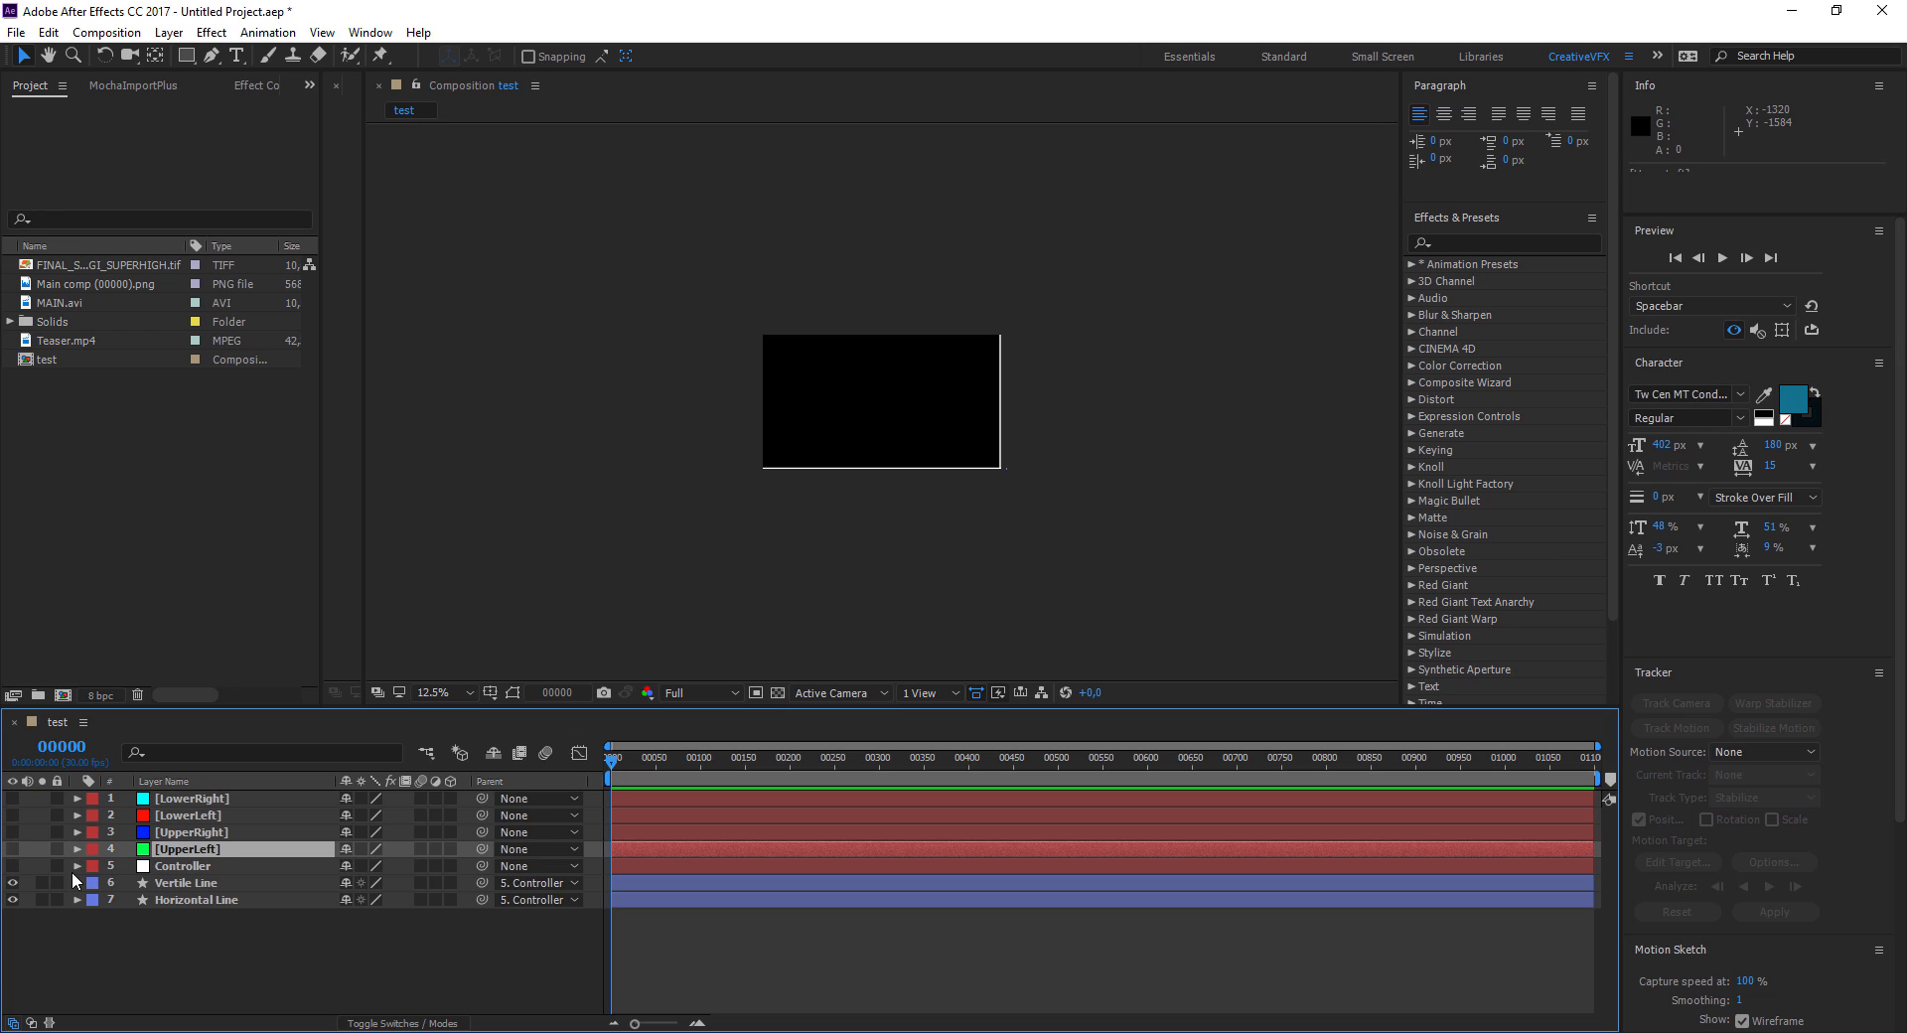
drag(167, 872, 209, 799)
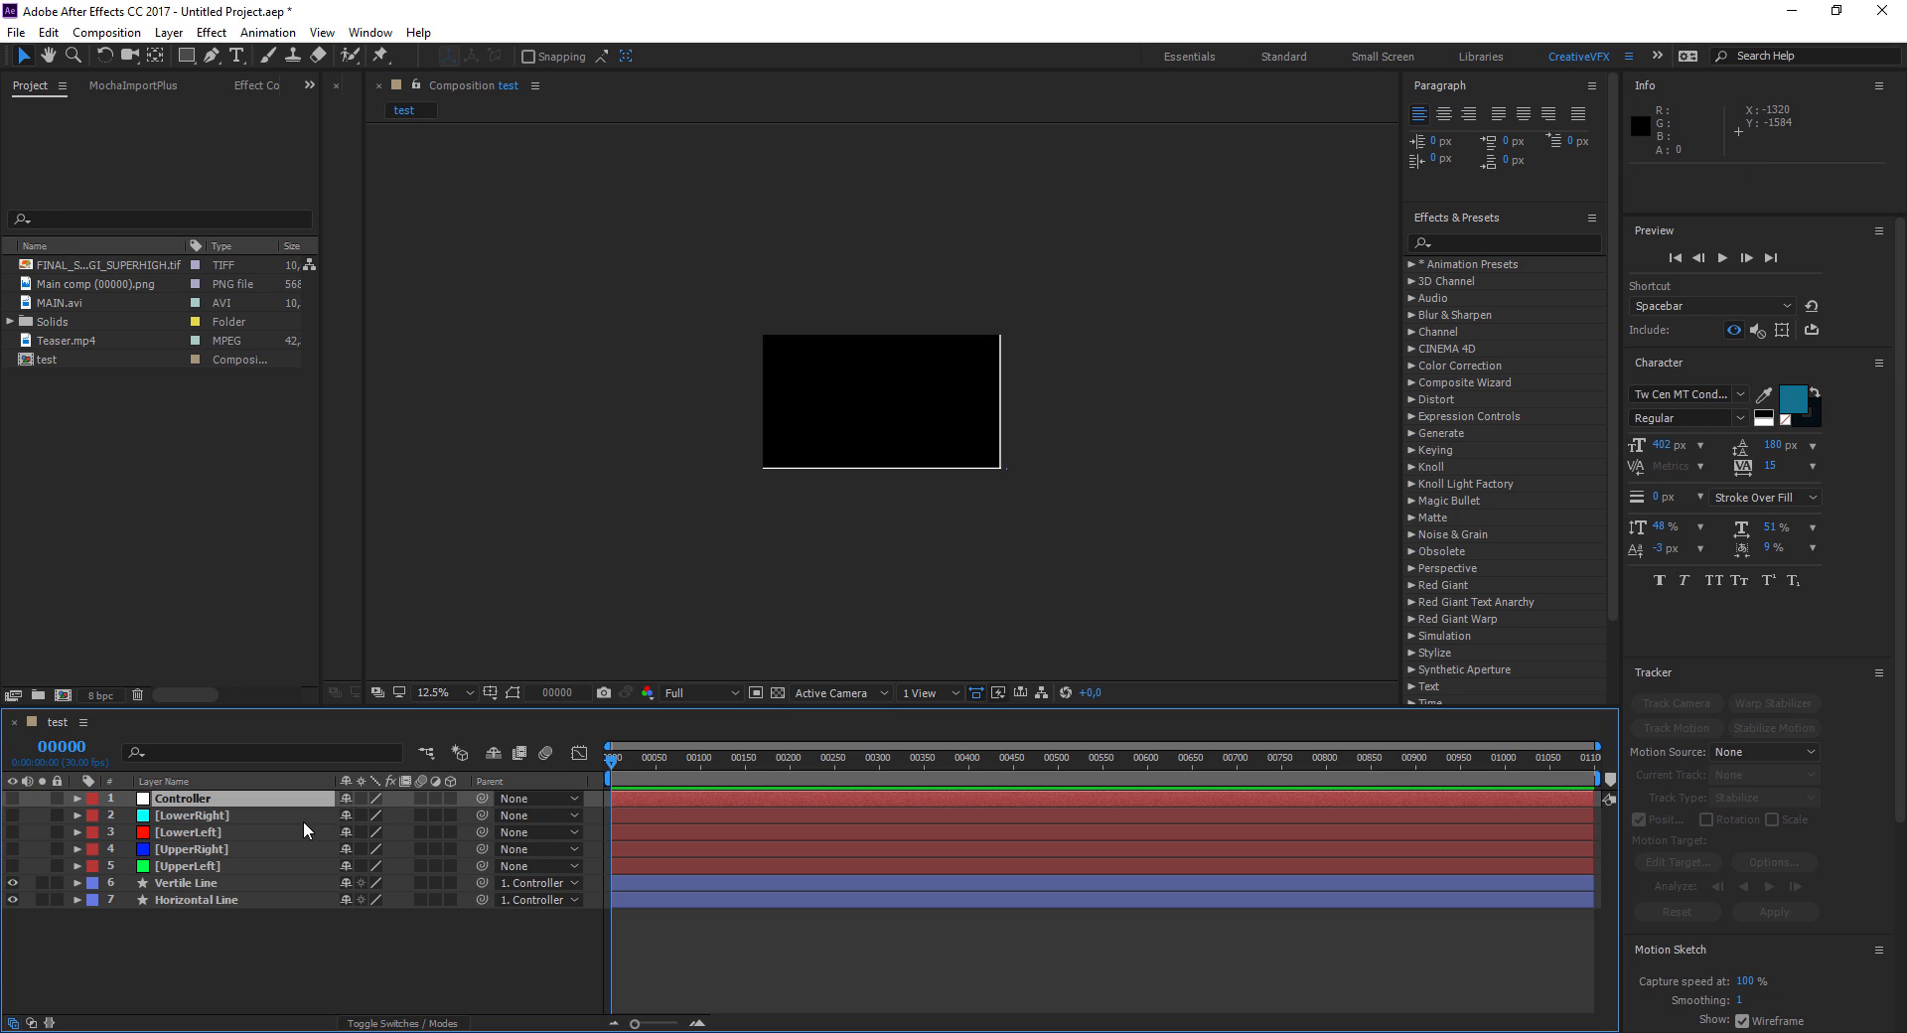
click(205, 870)
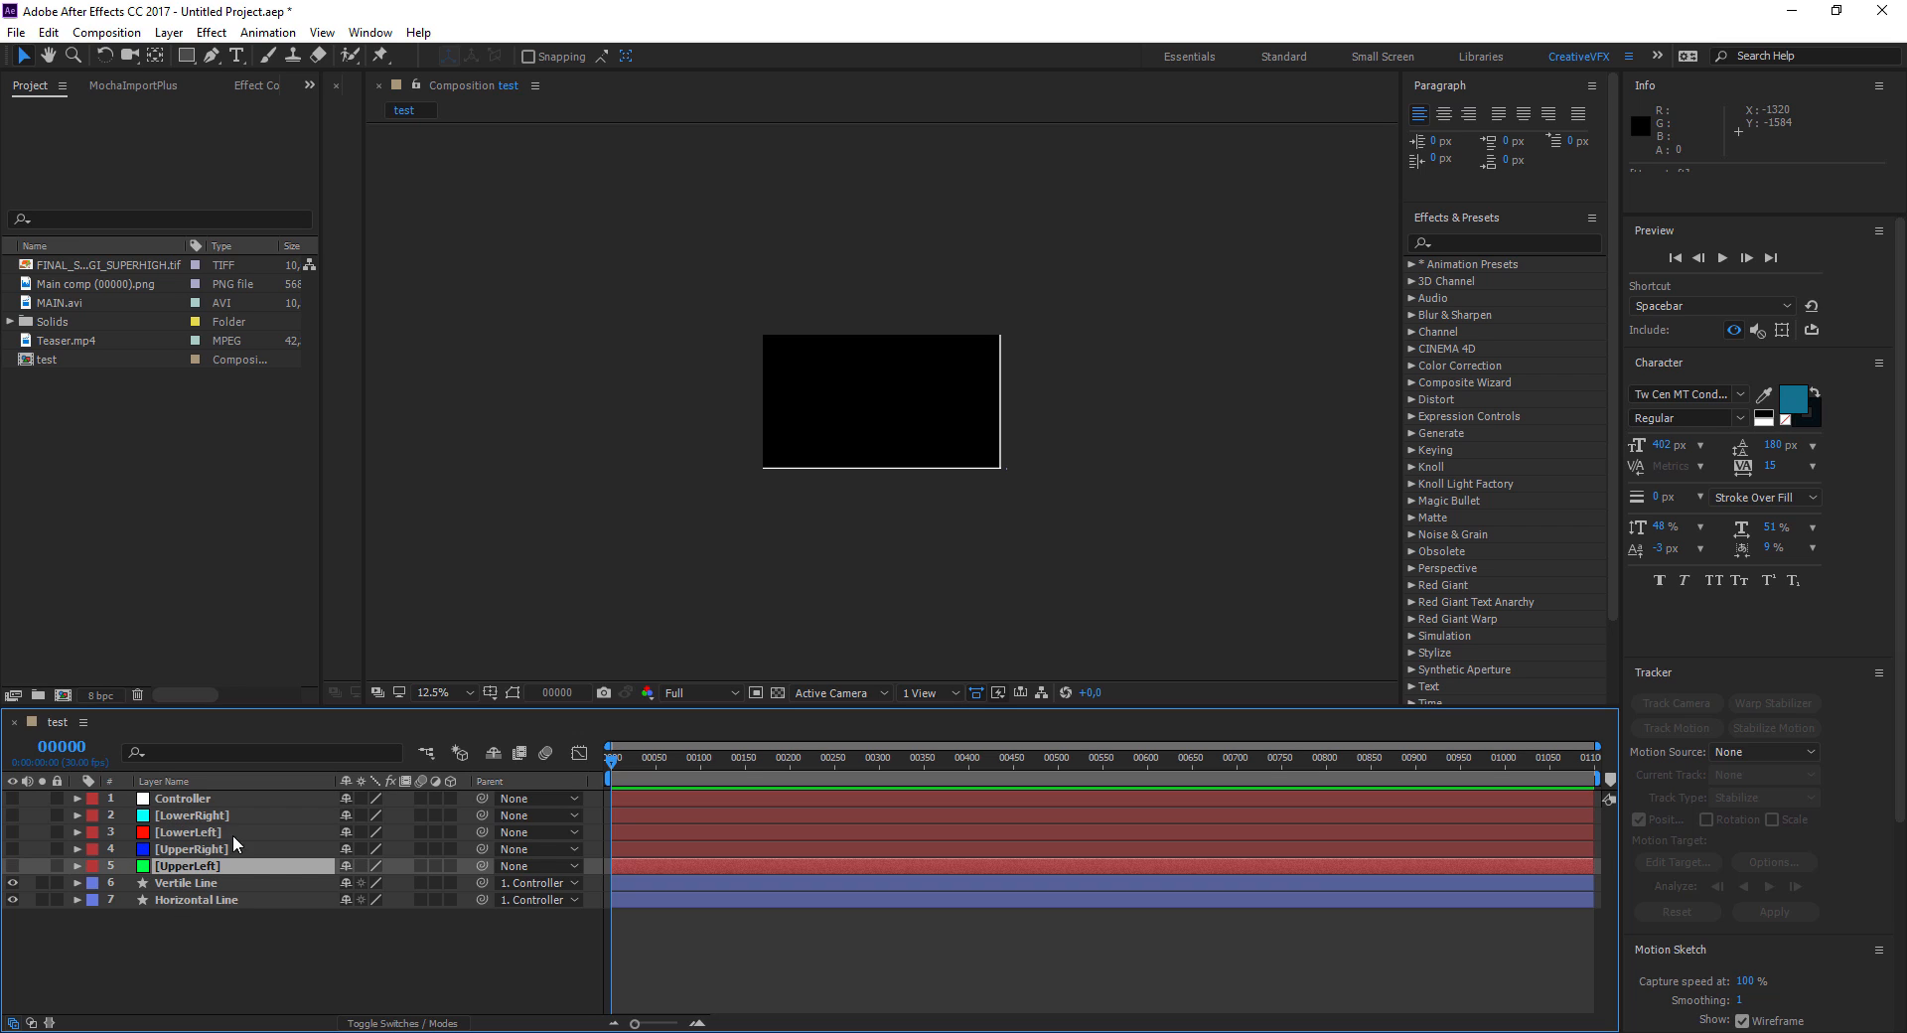
Make the Controller layer visible and move the null close to the frame's center so the lines cross there
click(171, 800)
drag(999, 479, 877, 405)
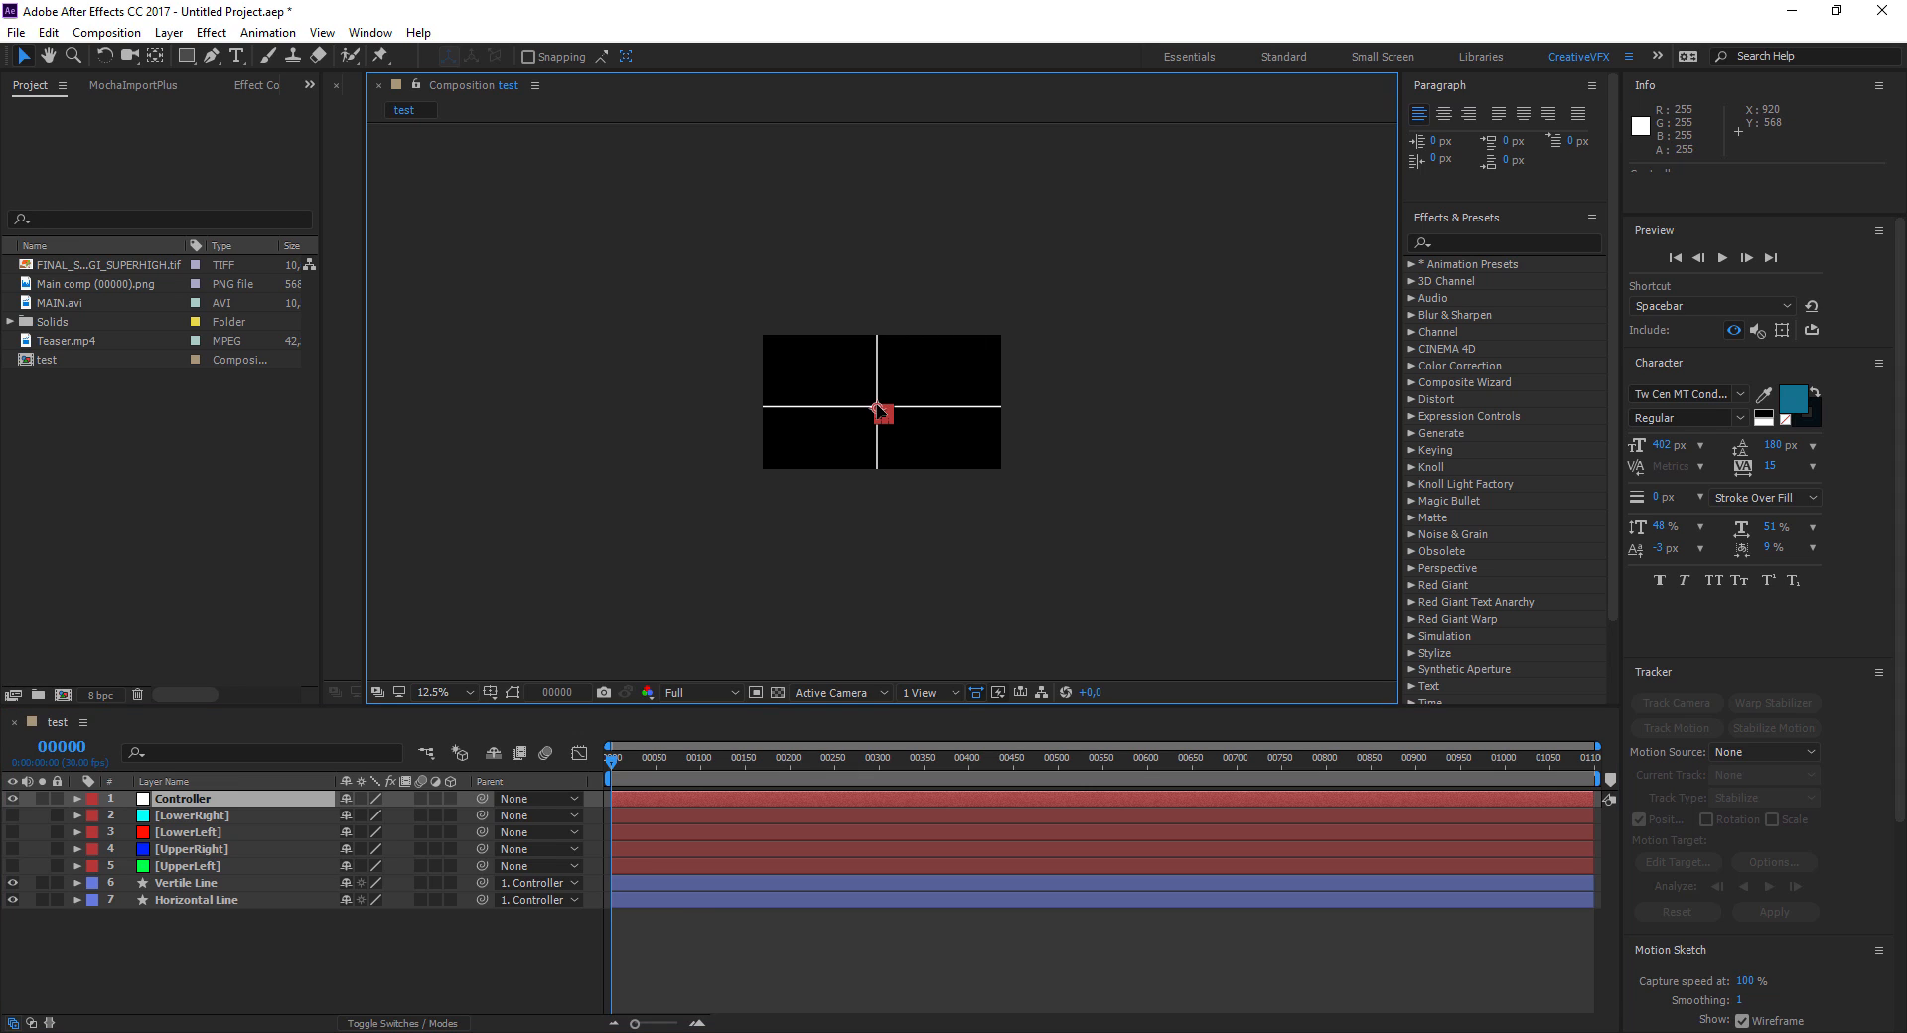
key(period)
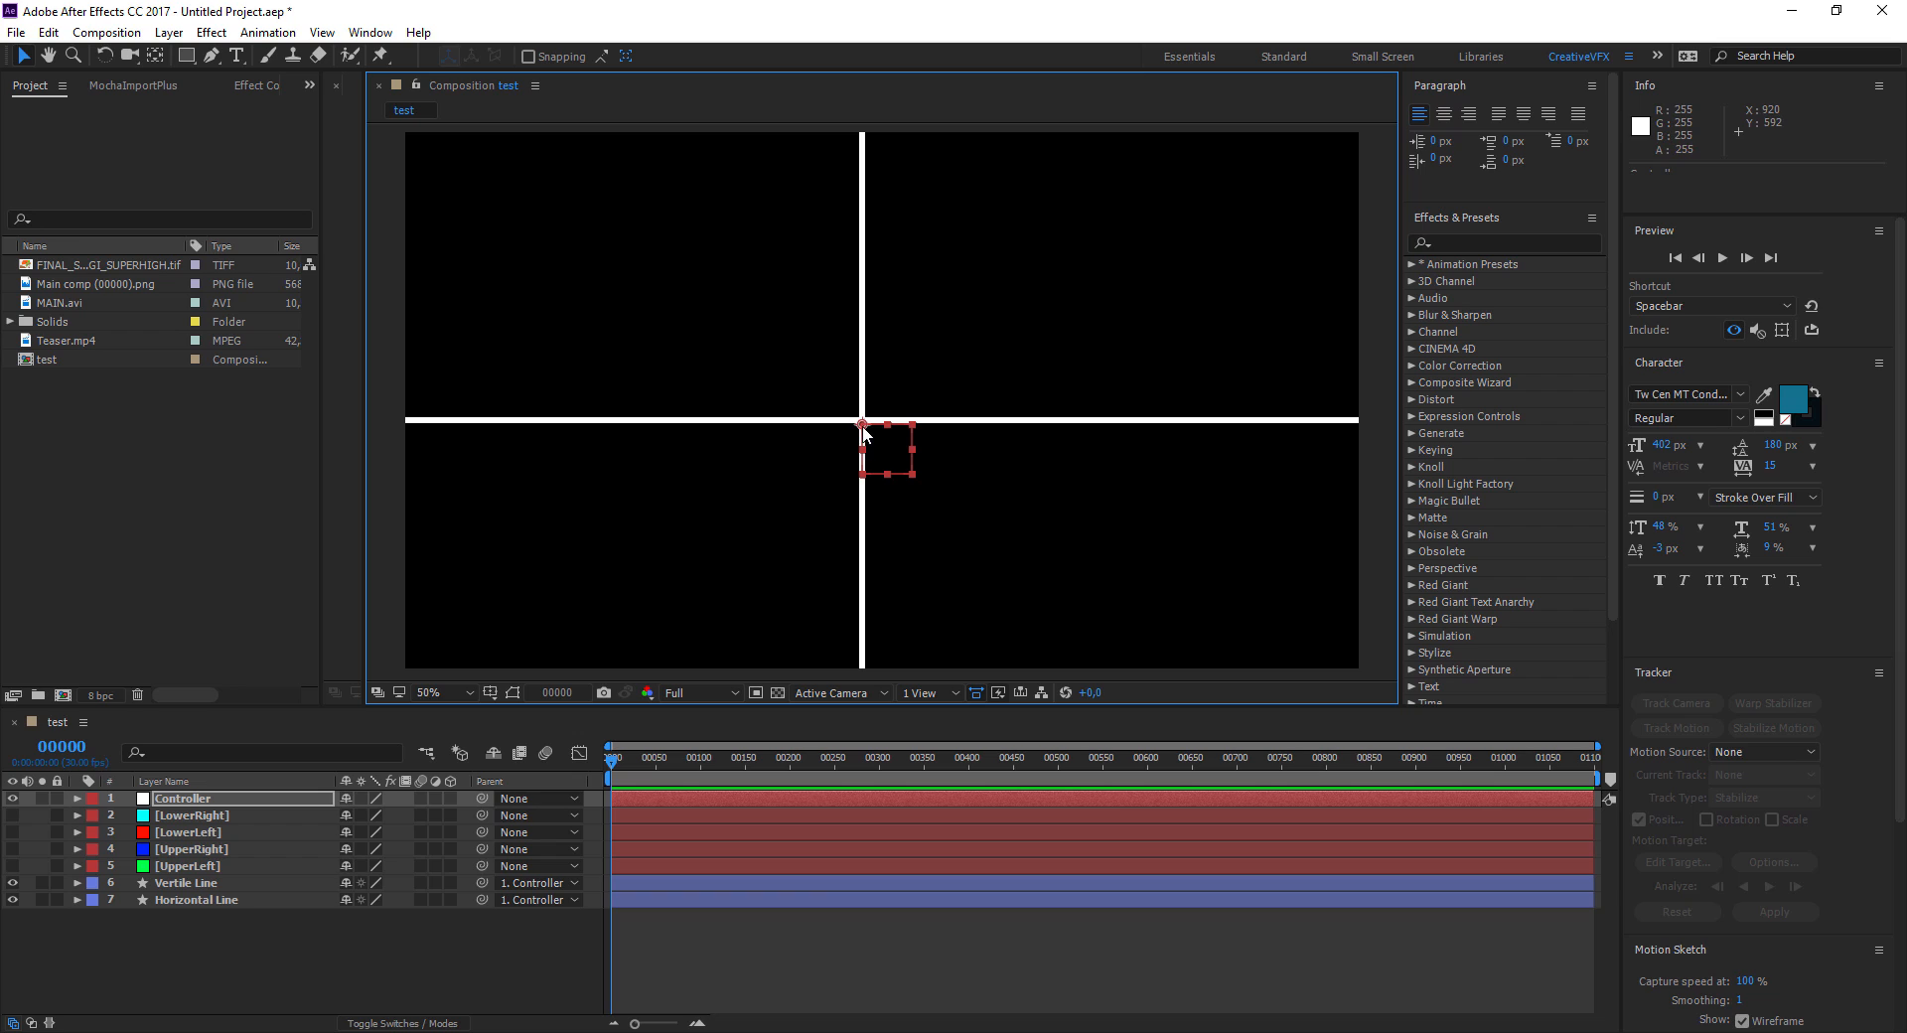
key(comma)
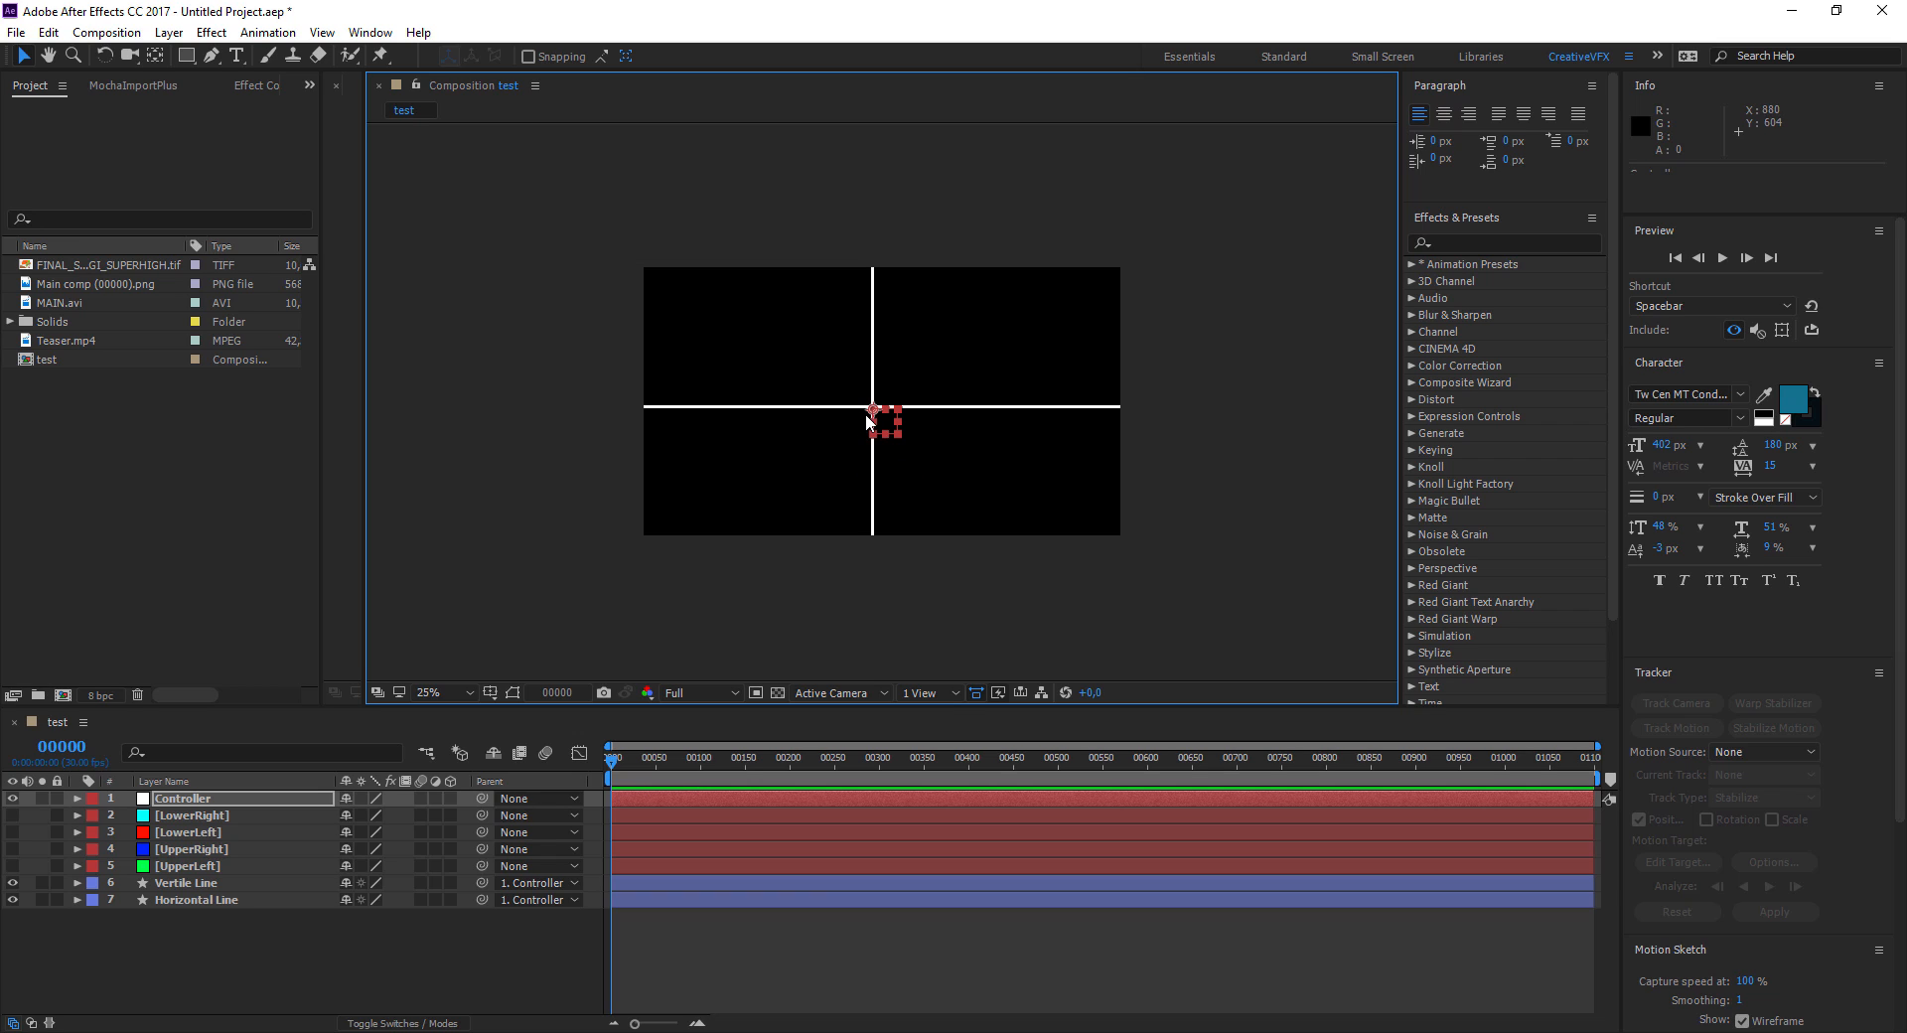
drag(874, 415, 871, 415)
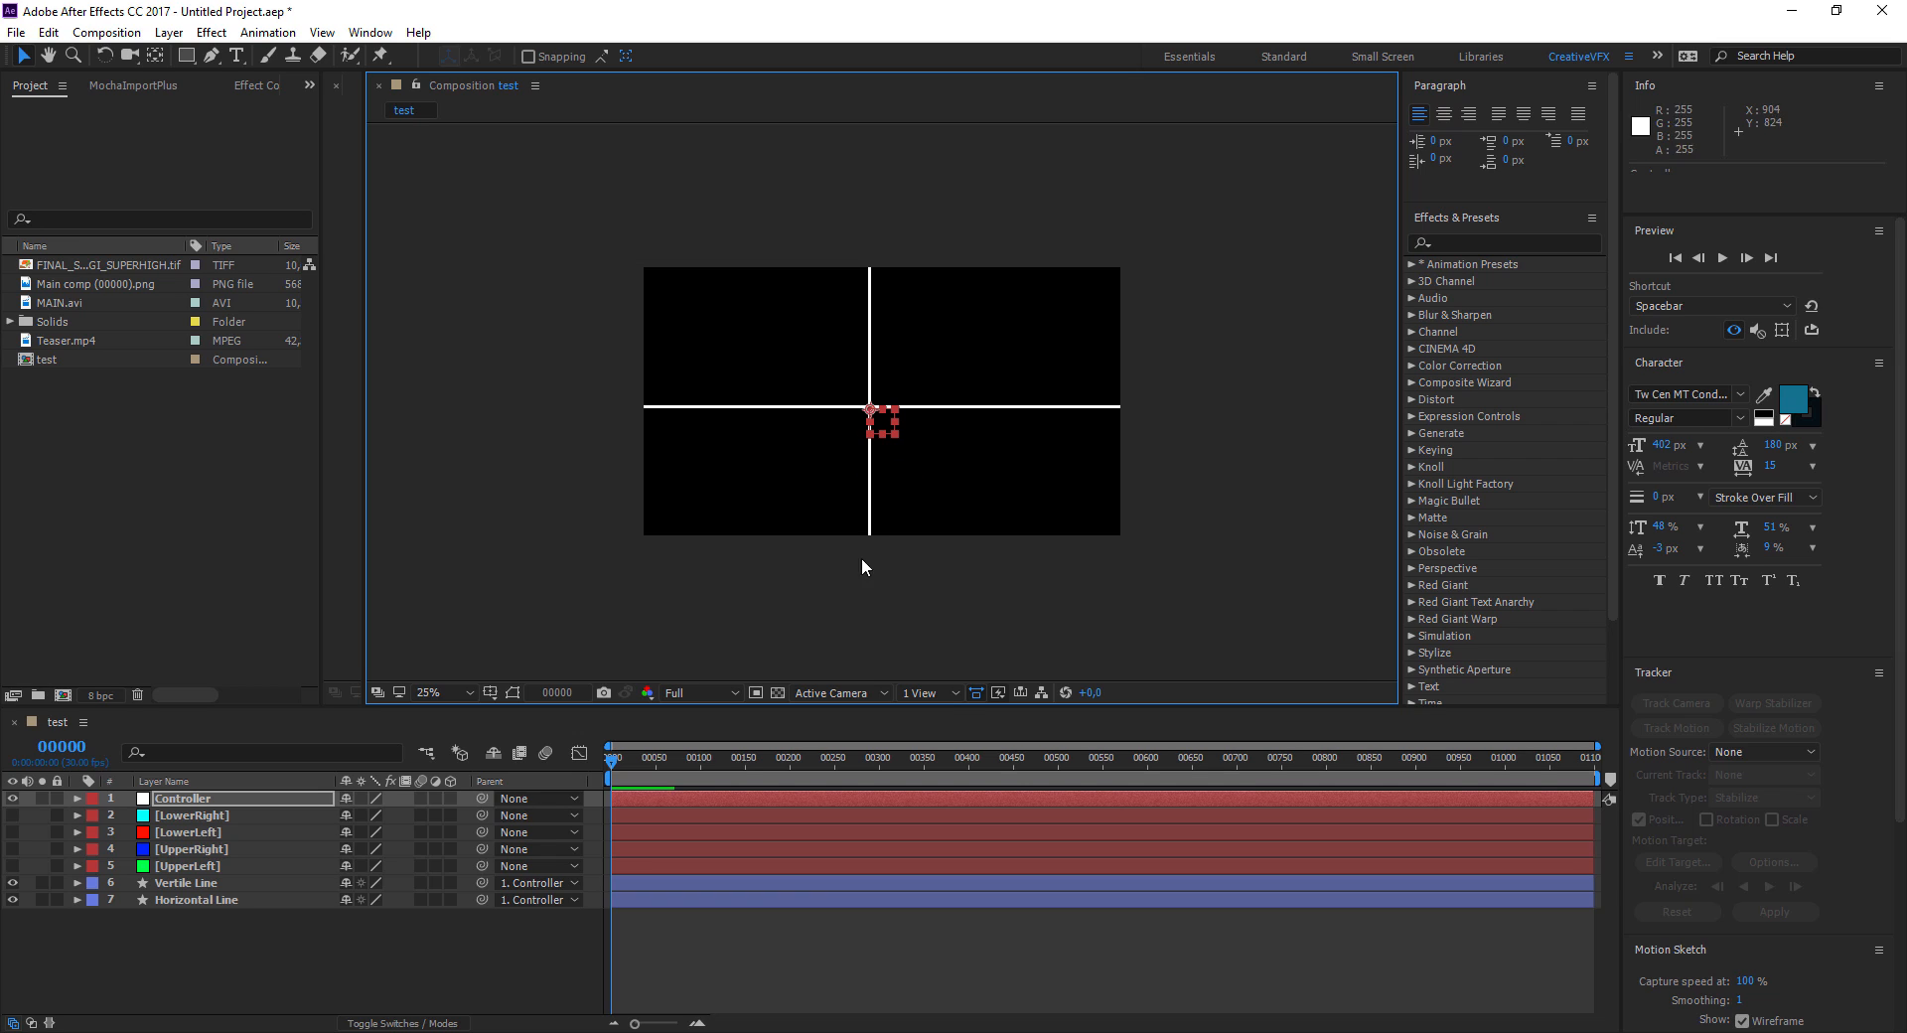
click(242, 1008)
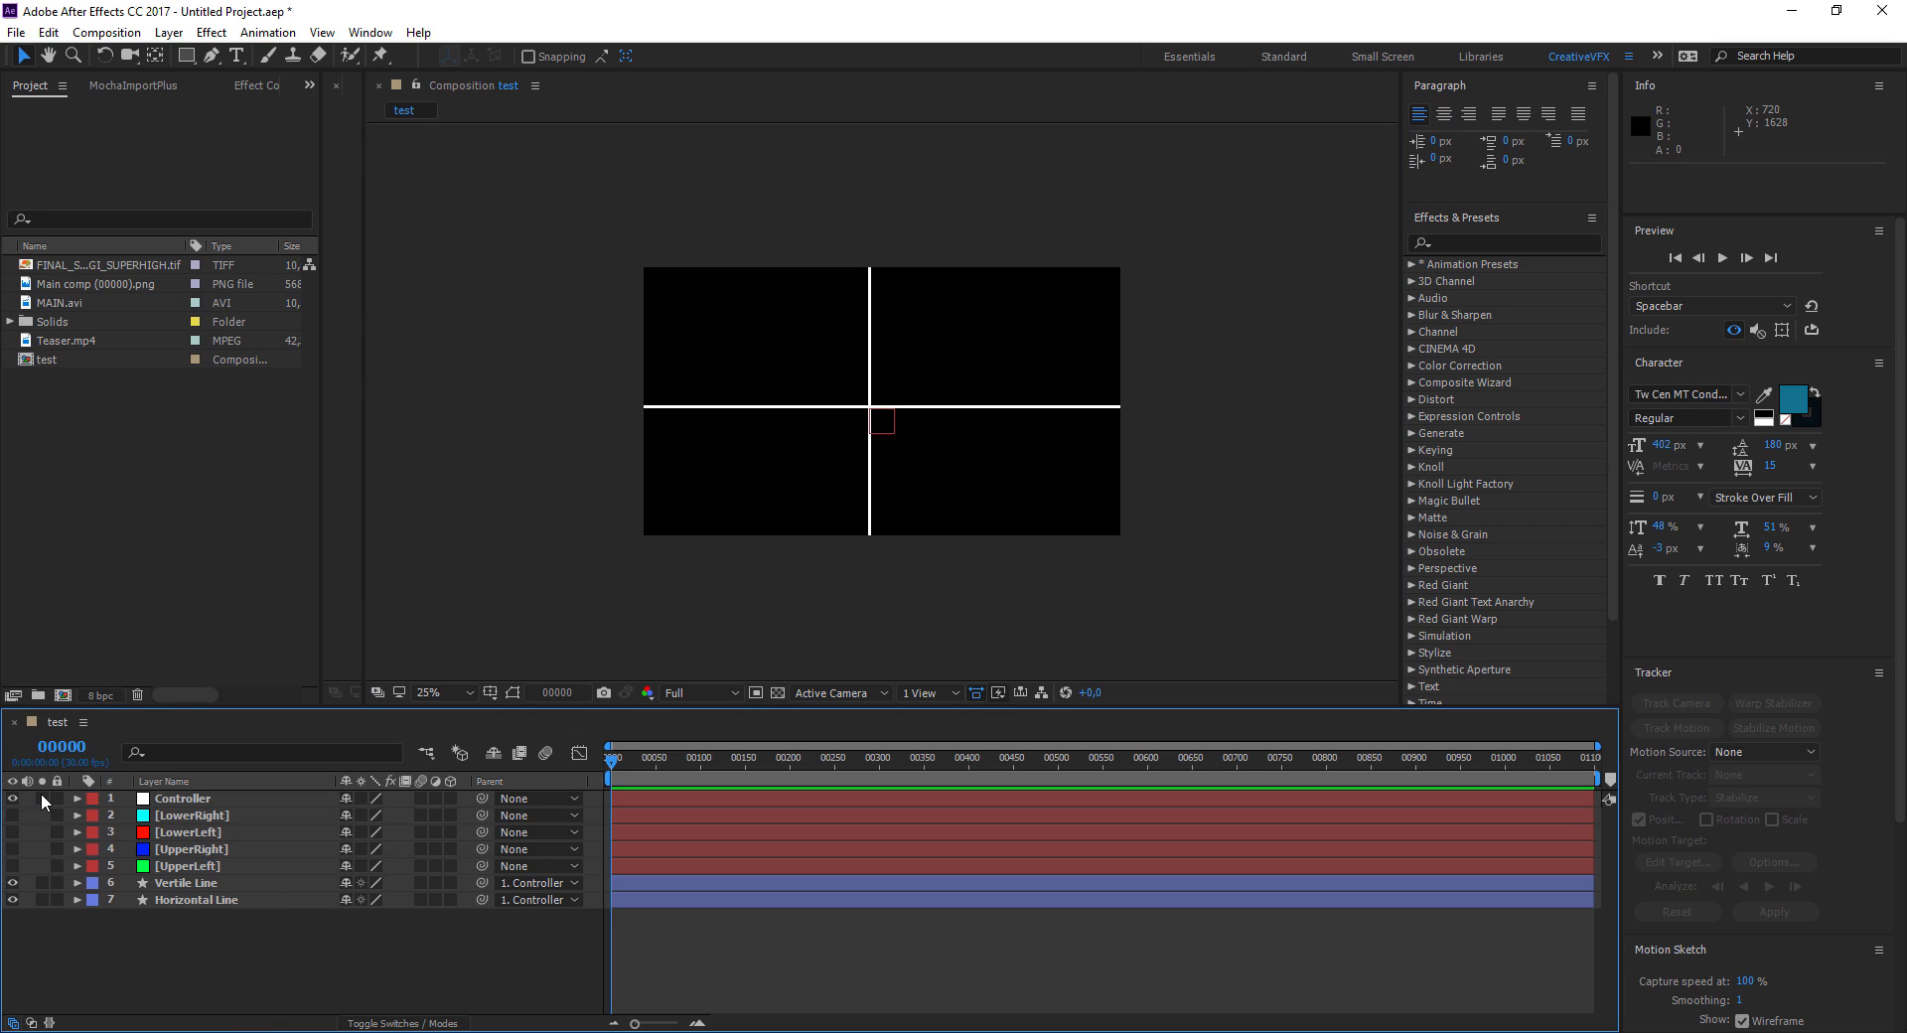
Lock the Controller layer, then show the UpperLeft solid and move it into the quadrant above and left of the crossing lines
click(187, 866)
click(12, 867)
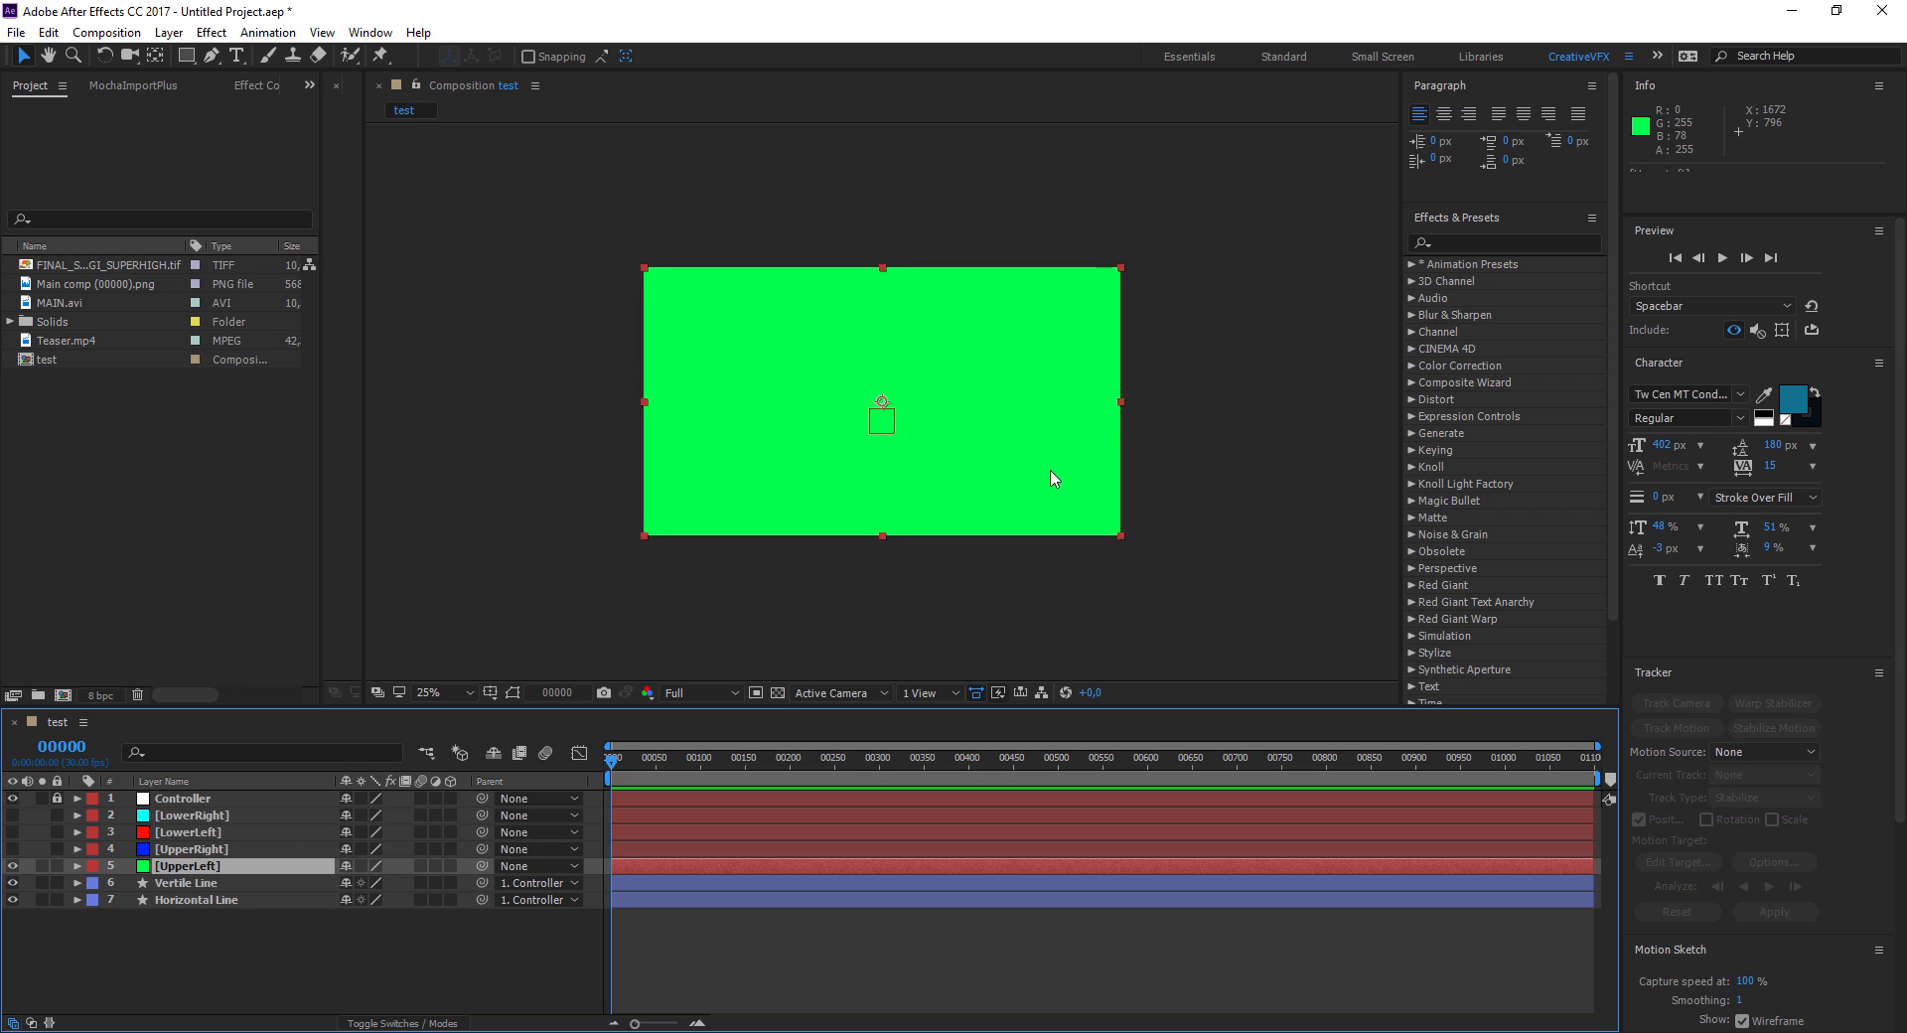
drag(1048, 472, 787, 333)
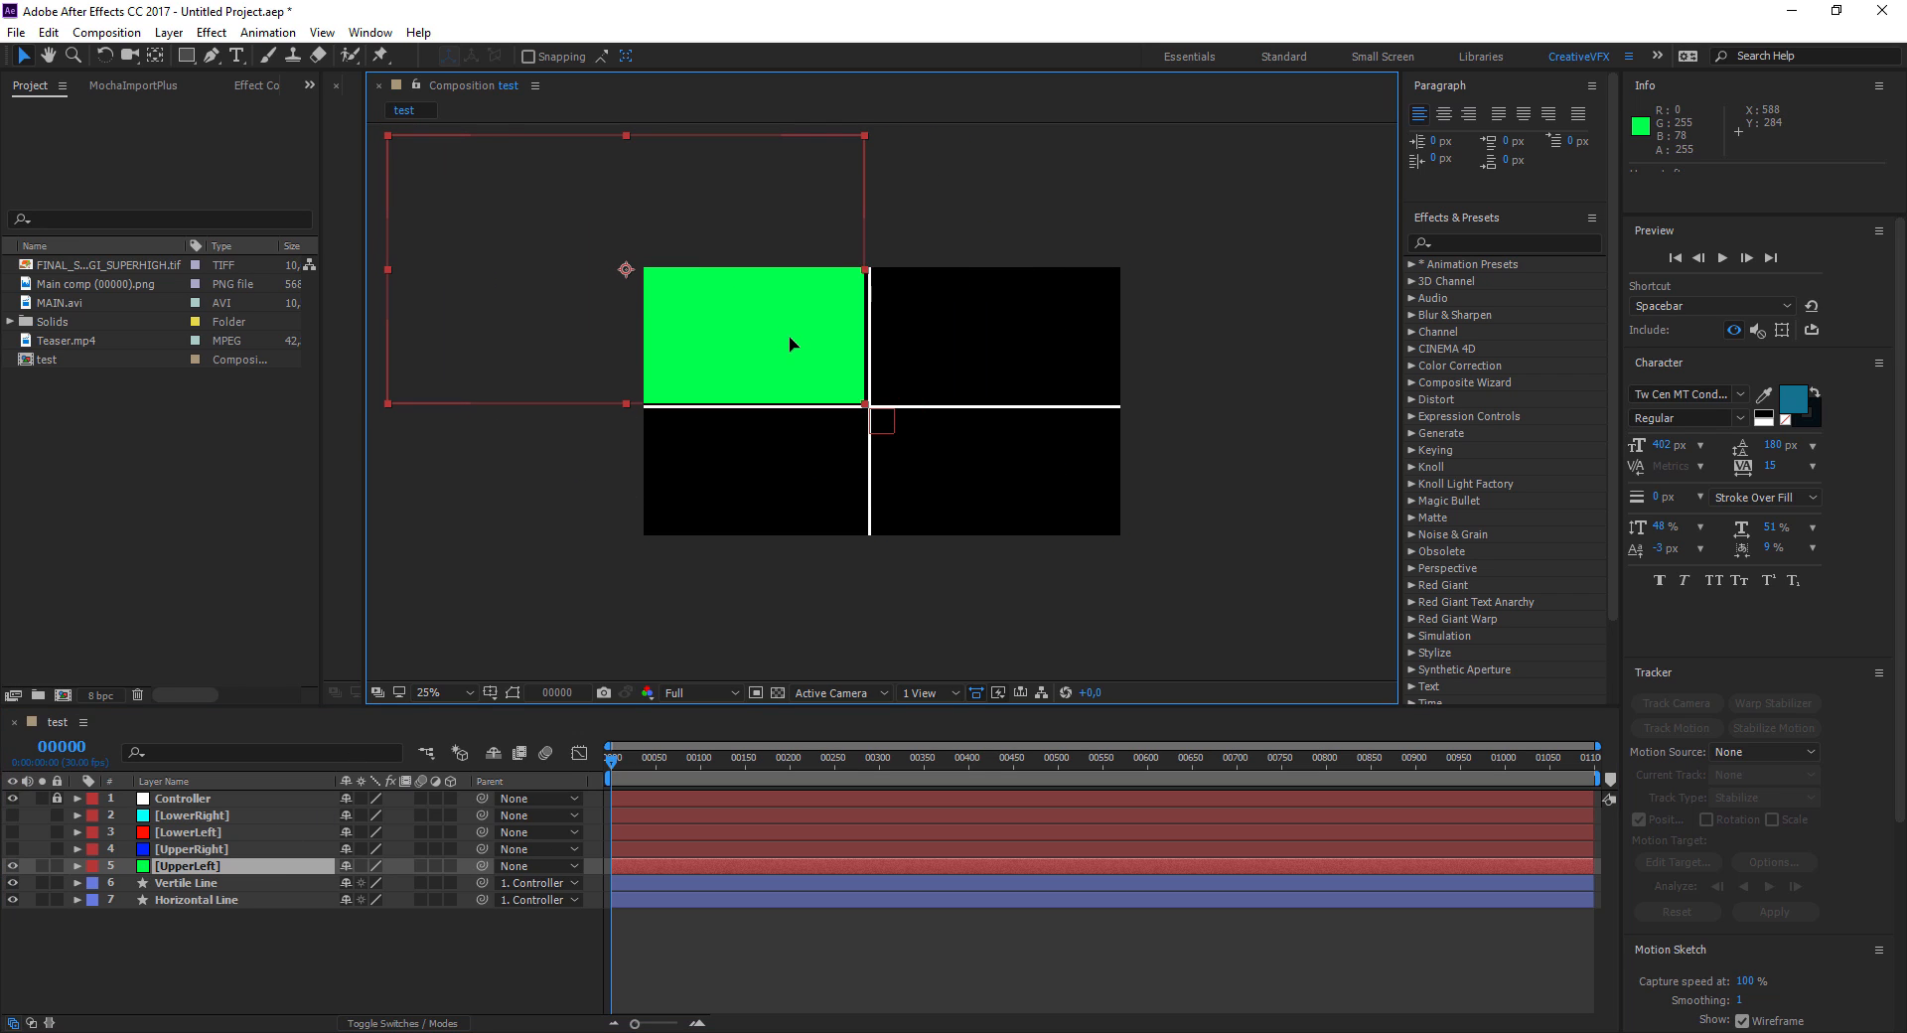
Nudge the UpperLeft solid right and down until its lower-right corner meets the line crossing, and lock its layer
key(period)
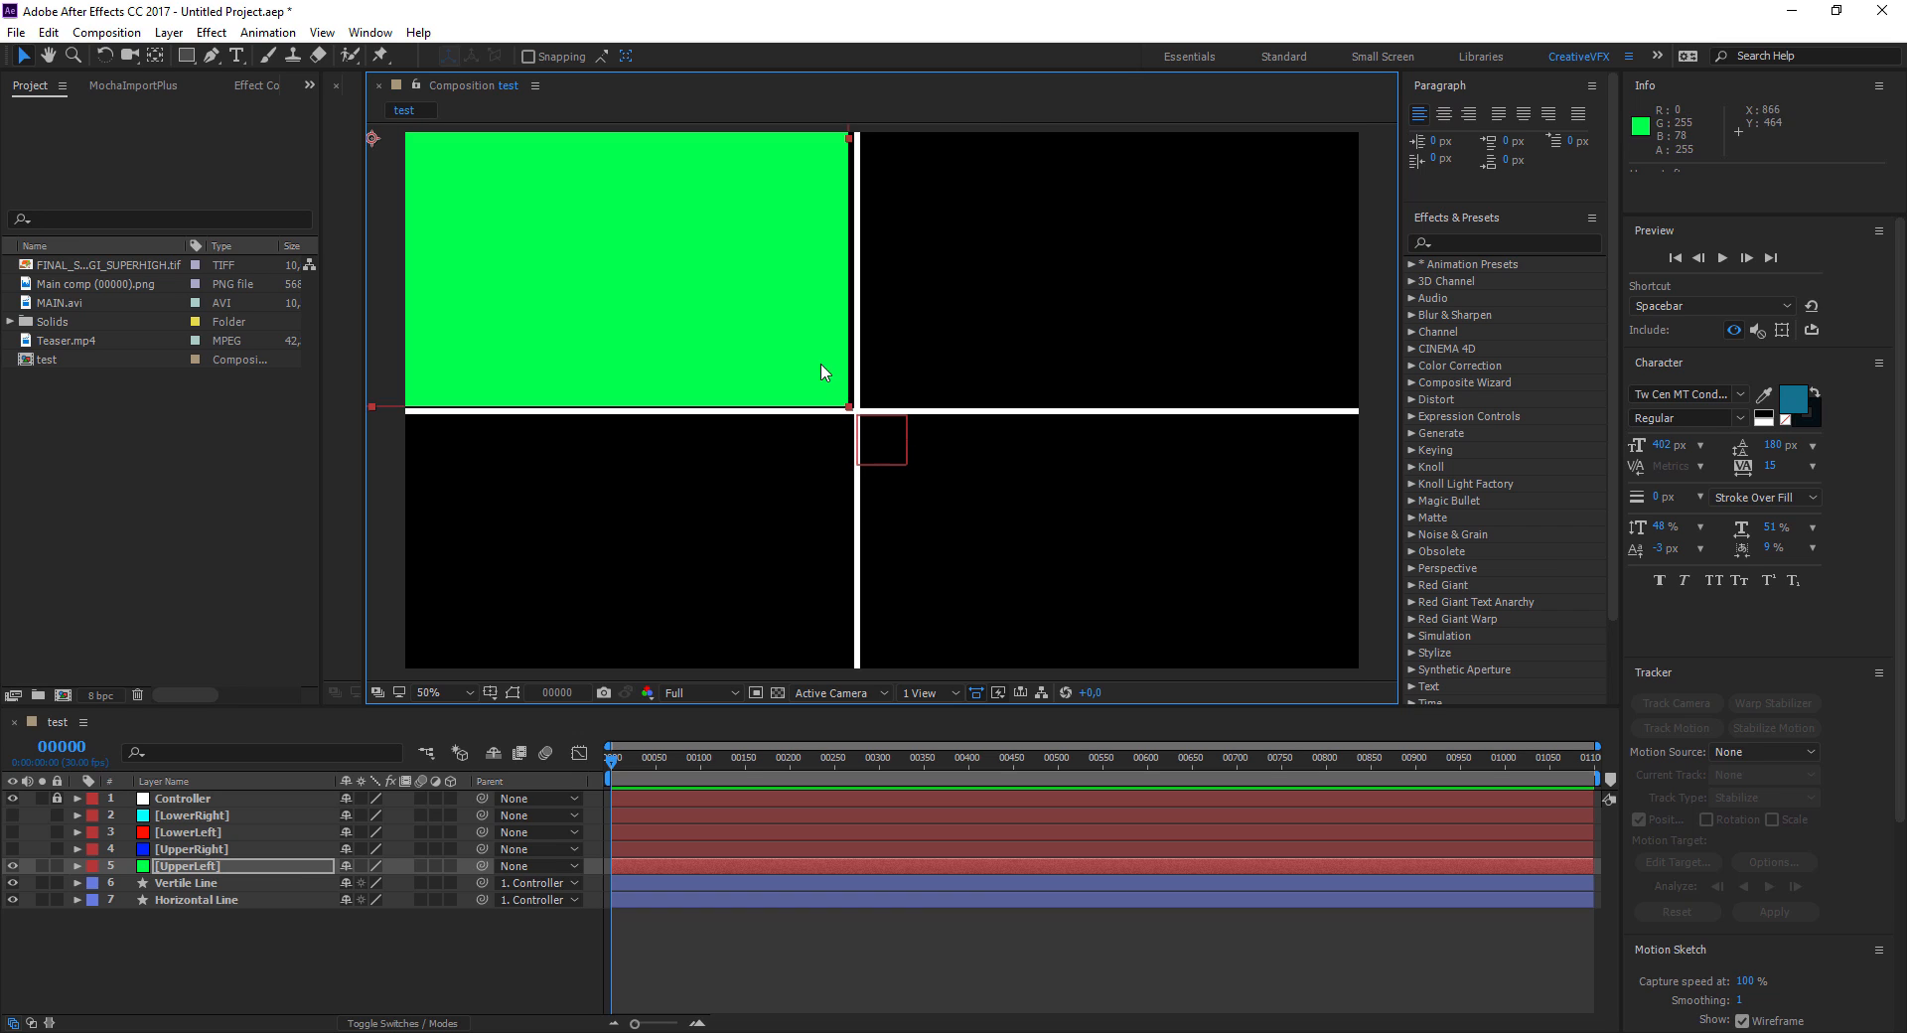
key(Right)
key(Right)
key(Right)
key(Right)
key(Right)
key(Right)
key(Right)
key(Down)
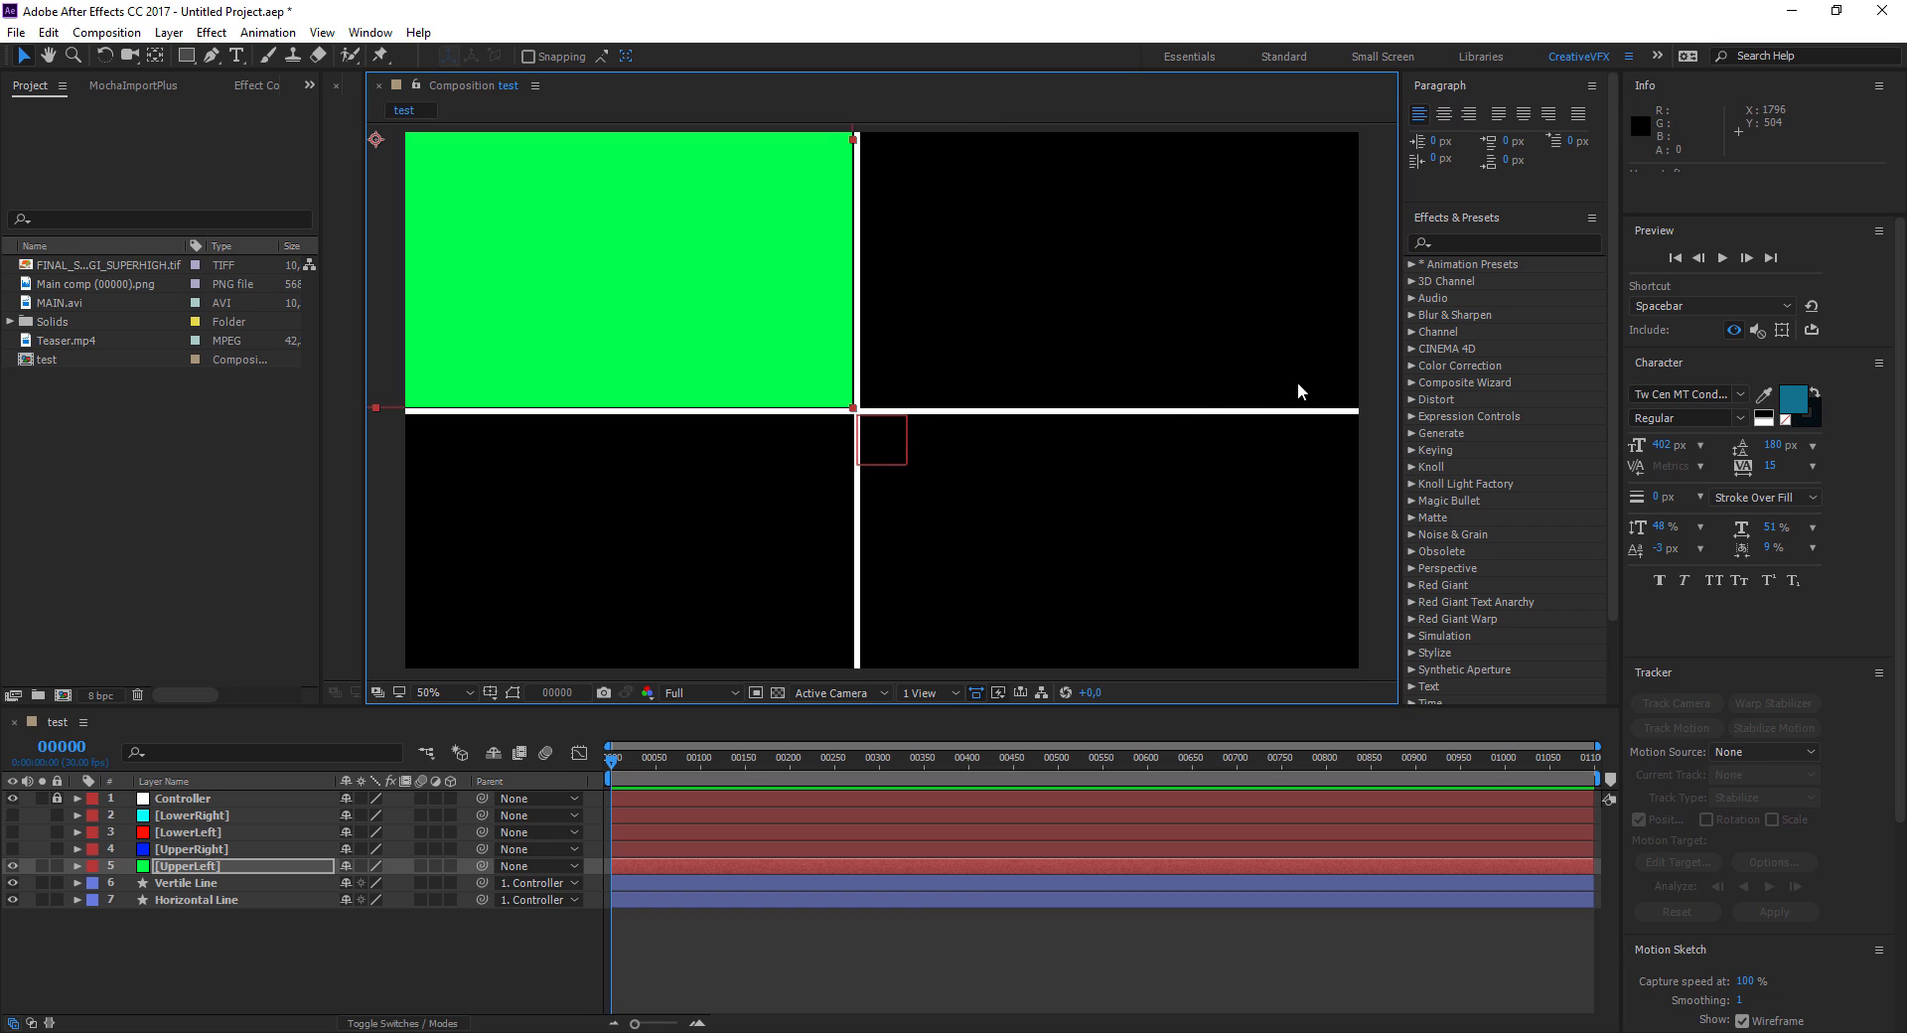
key(Down)
click(488, 1001)
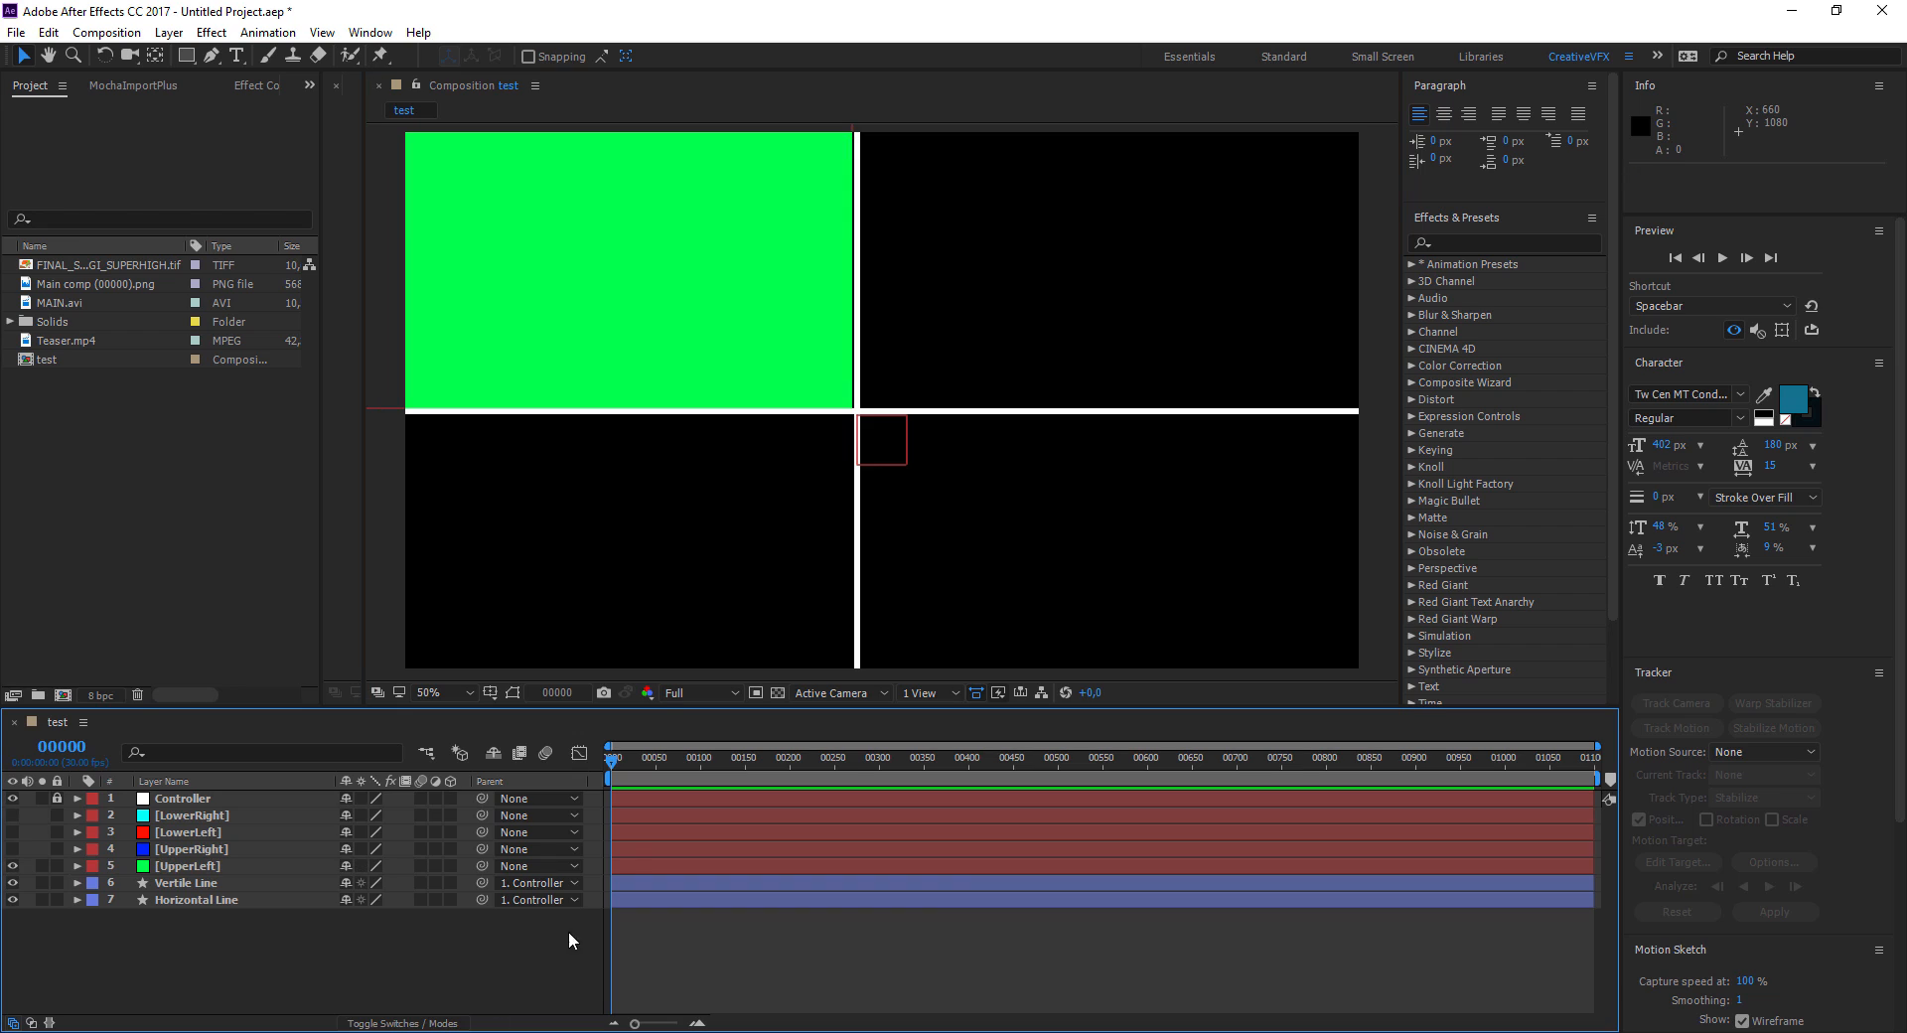
click(744, 343)
key(Right)
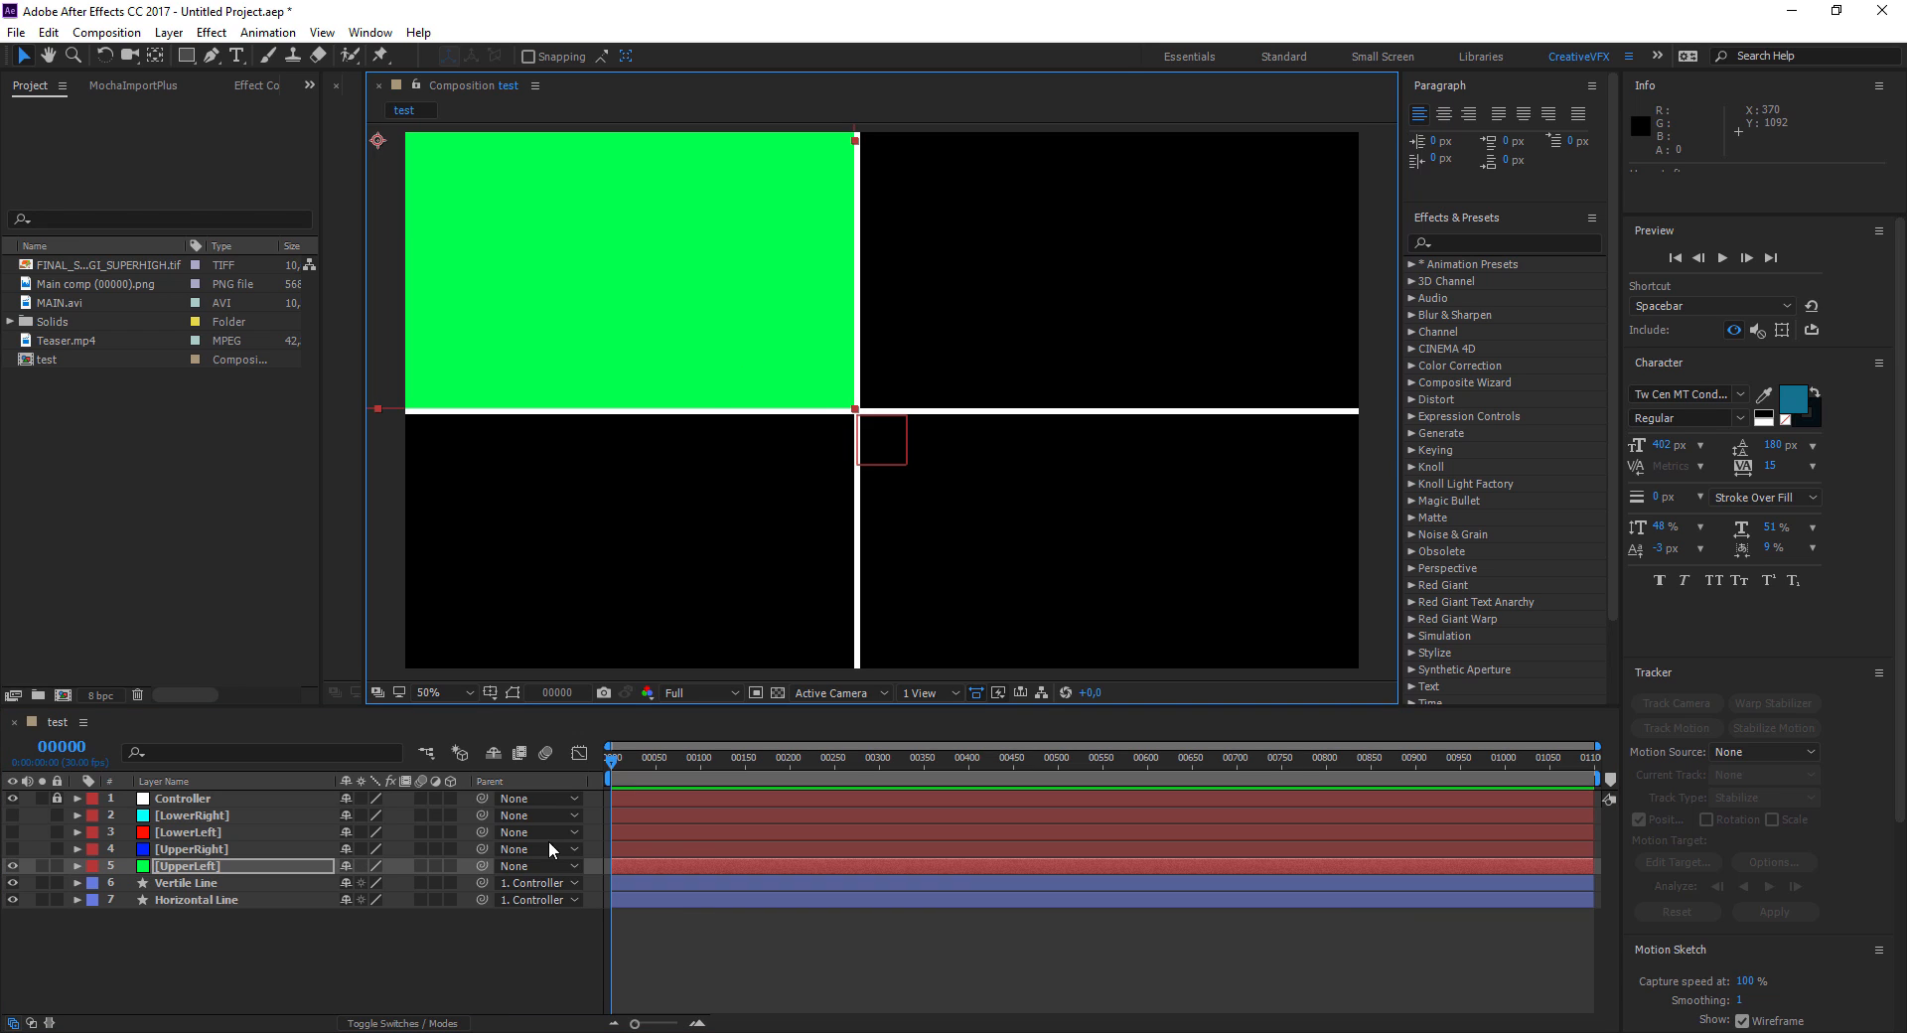
click(463, 1011)
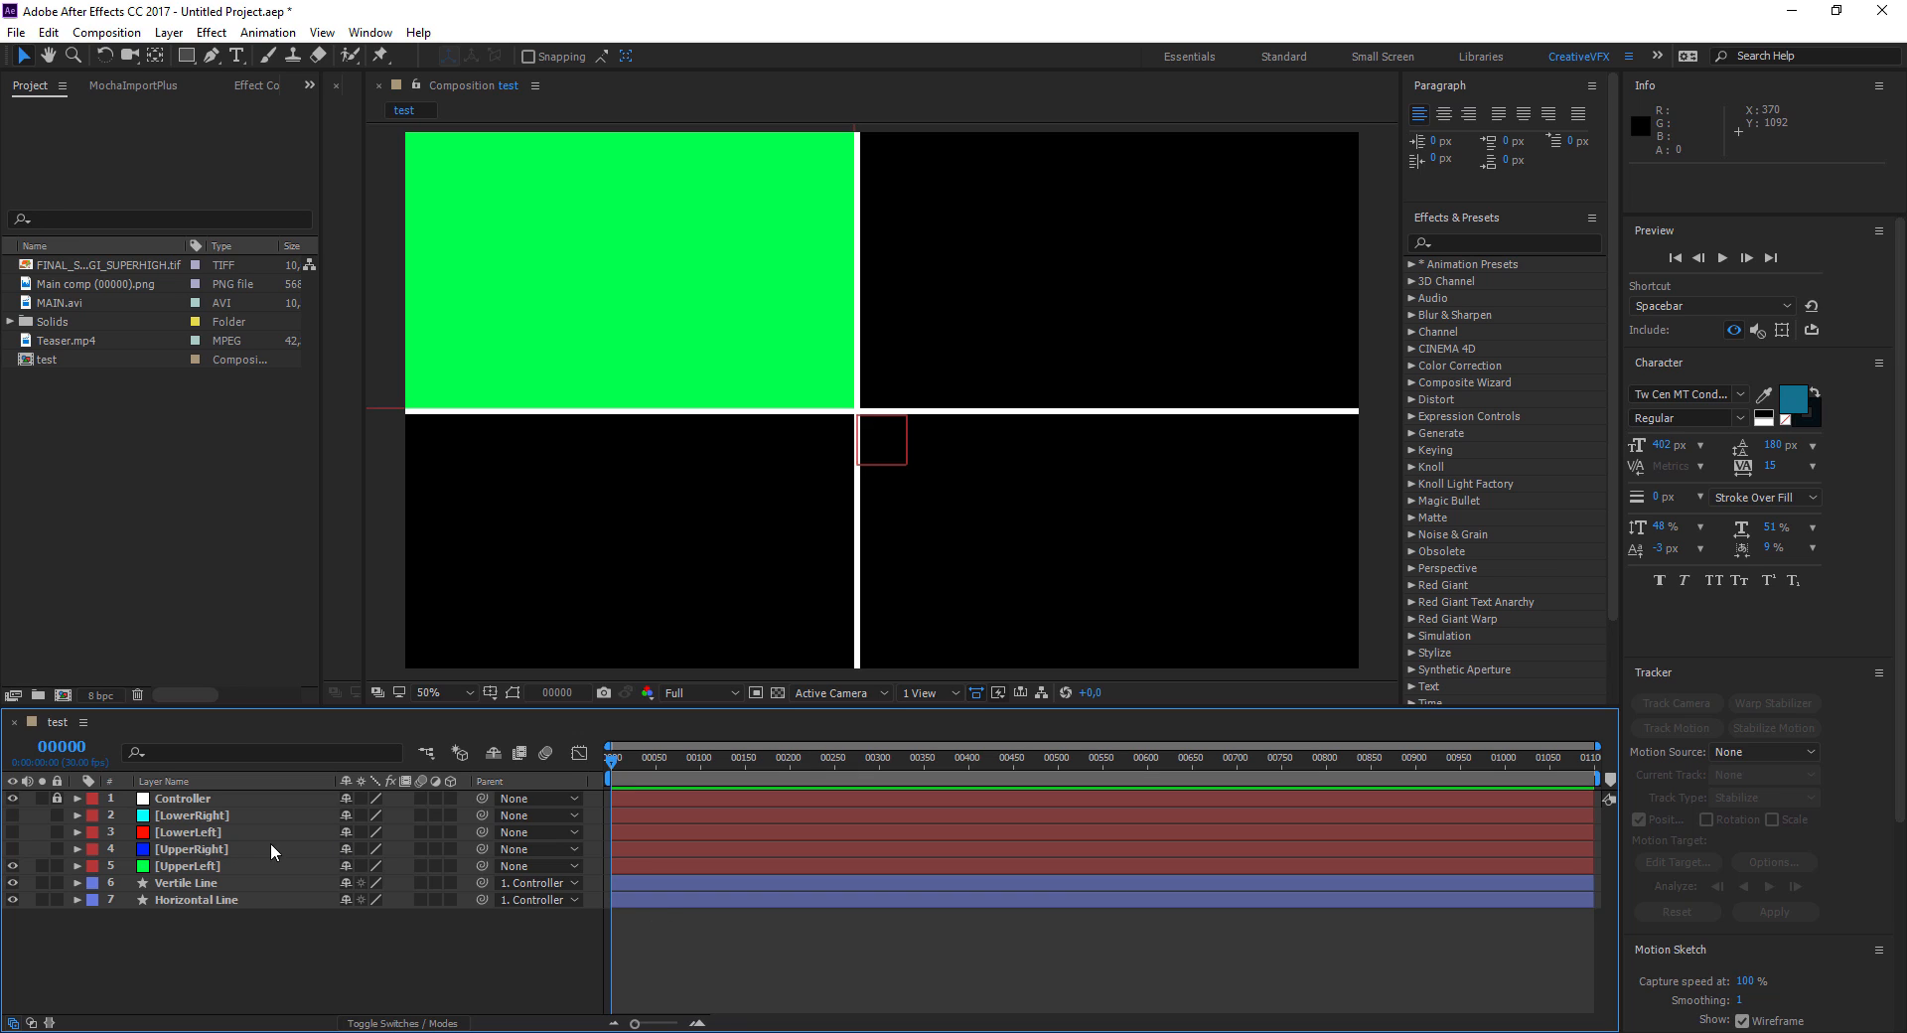
click(56, 865)
Show the UpperRight solid and move it into the quadrant above and right of the crossing lines
click(207, 850)
click(12, 849)
key(comma)
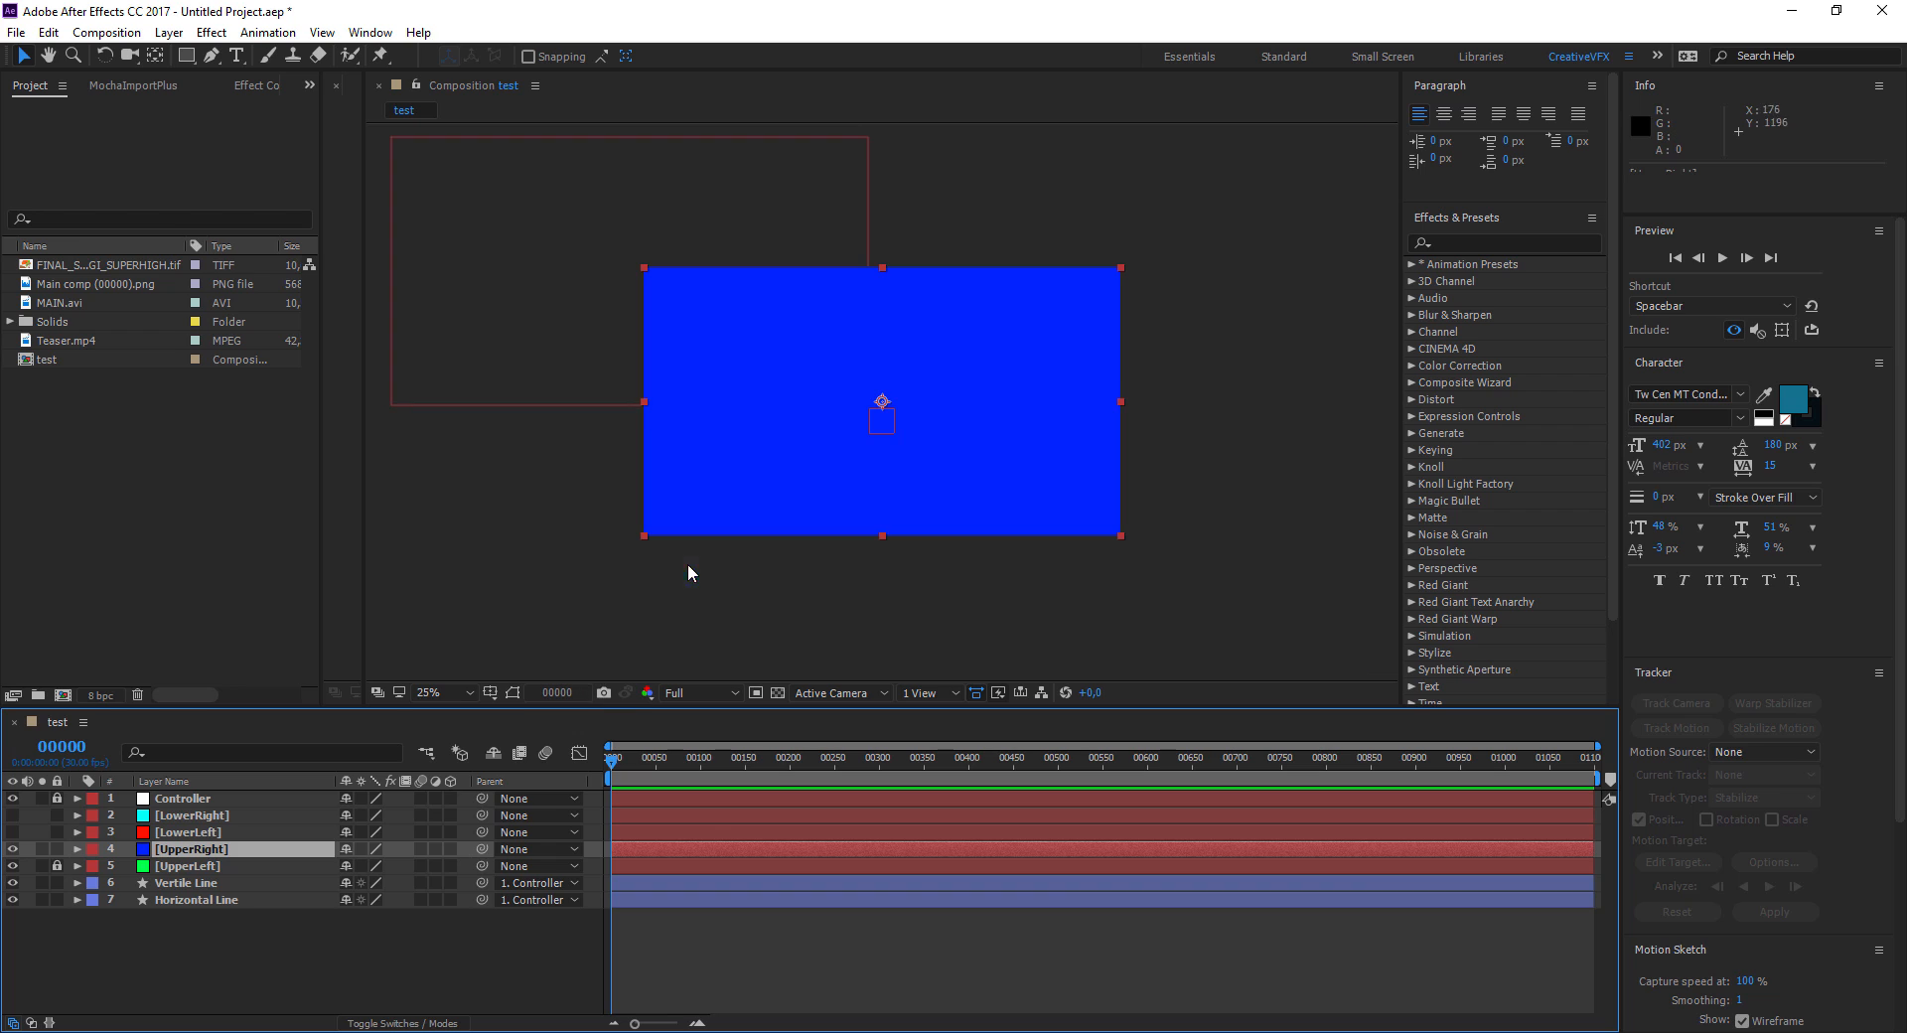
drag(991, 398, 1208, 287)
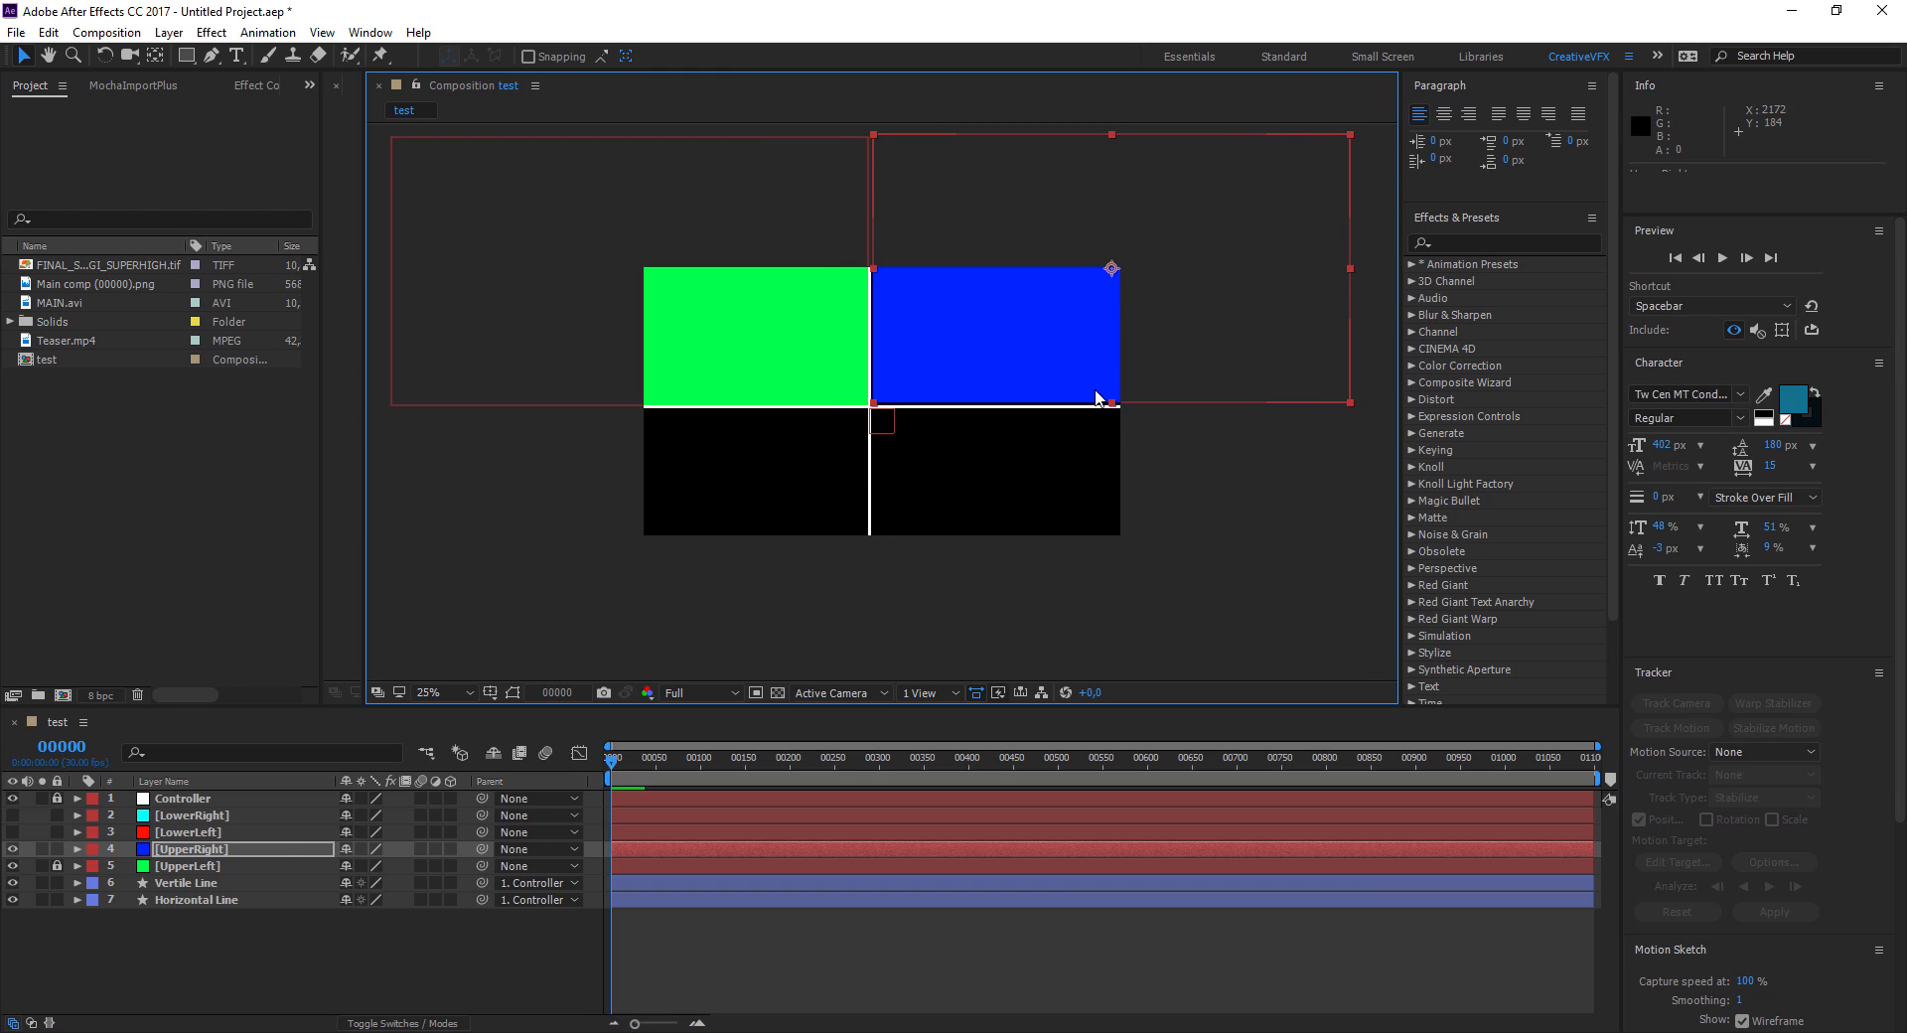
Move the Vertile Line and Horizontal Line layers together above the Controller layer
click(195, 882)
ctrl+click(187, 898)
drag(187, 898, 202, 801)
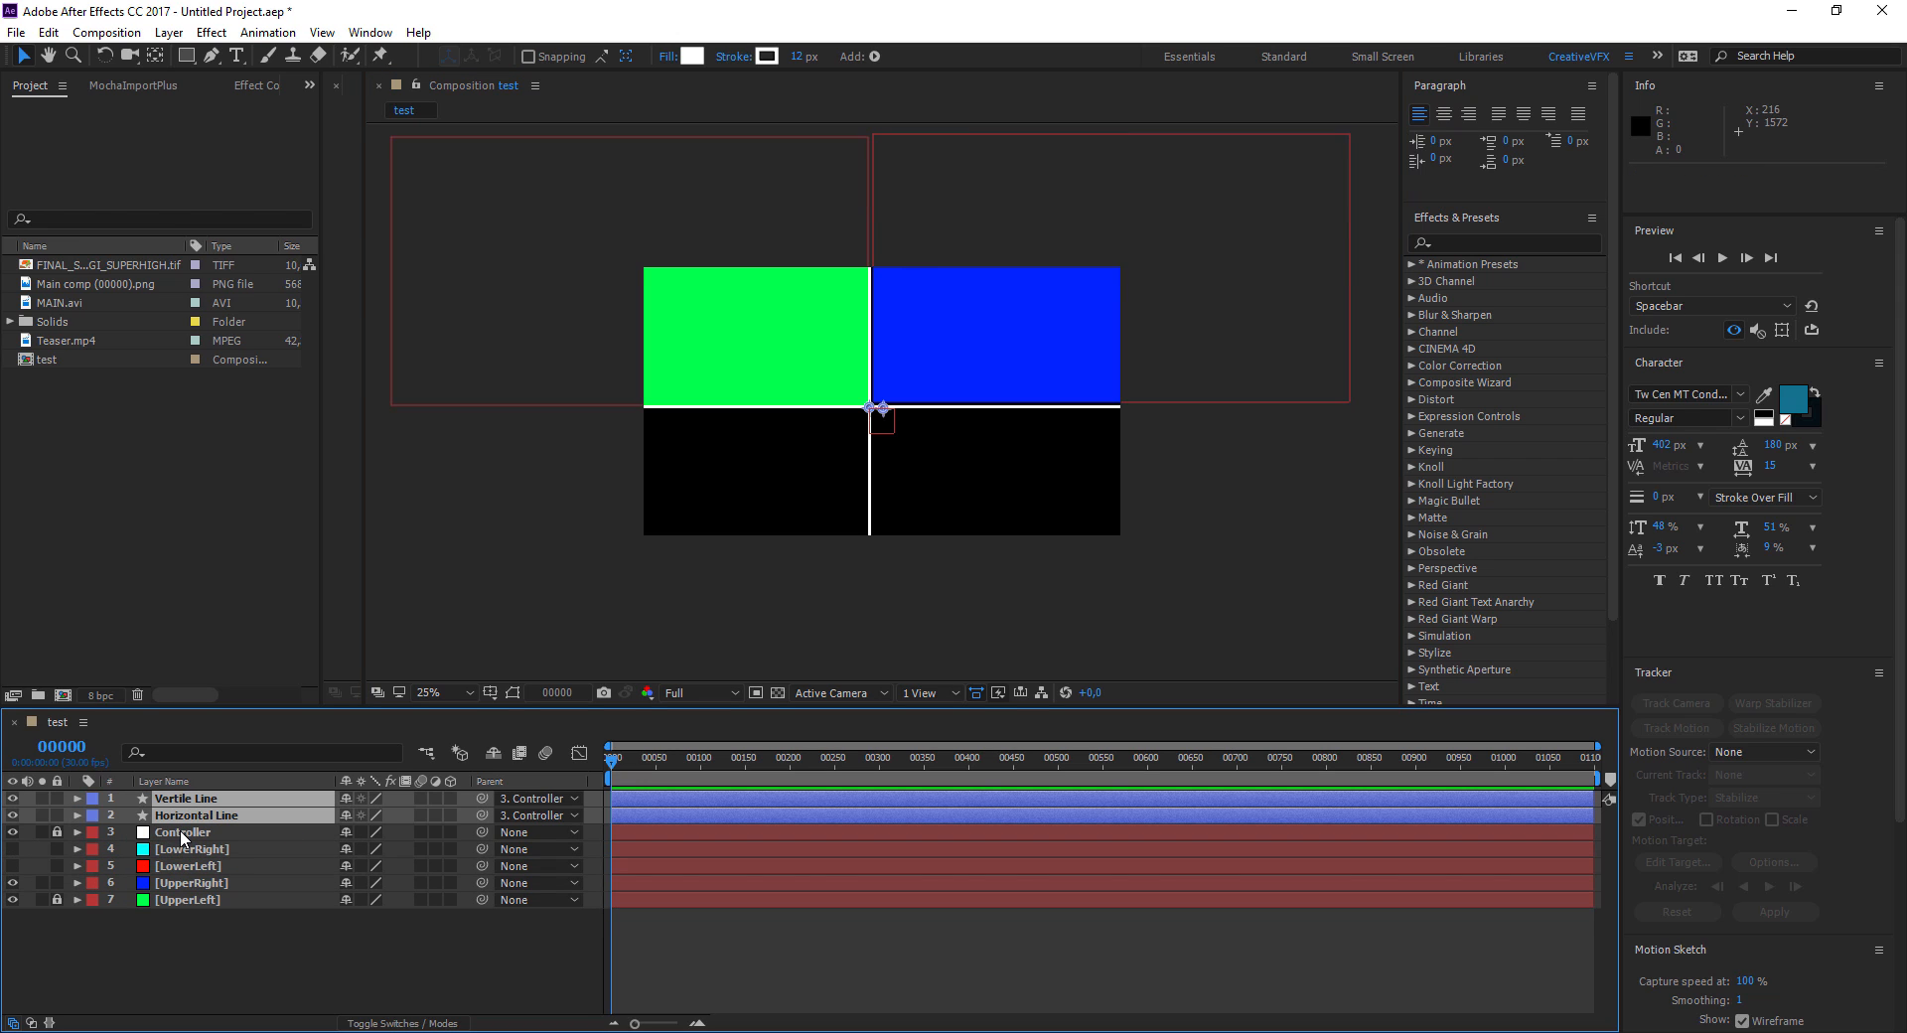
Align the UpperRight solid's lower-left corner with the line crossing, and lock its layer
click(212, 885)
key(Return)
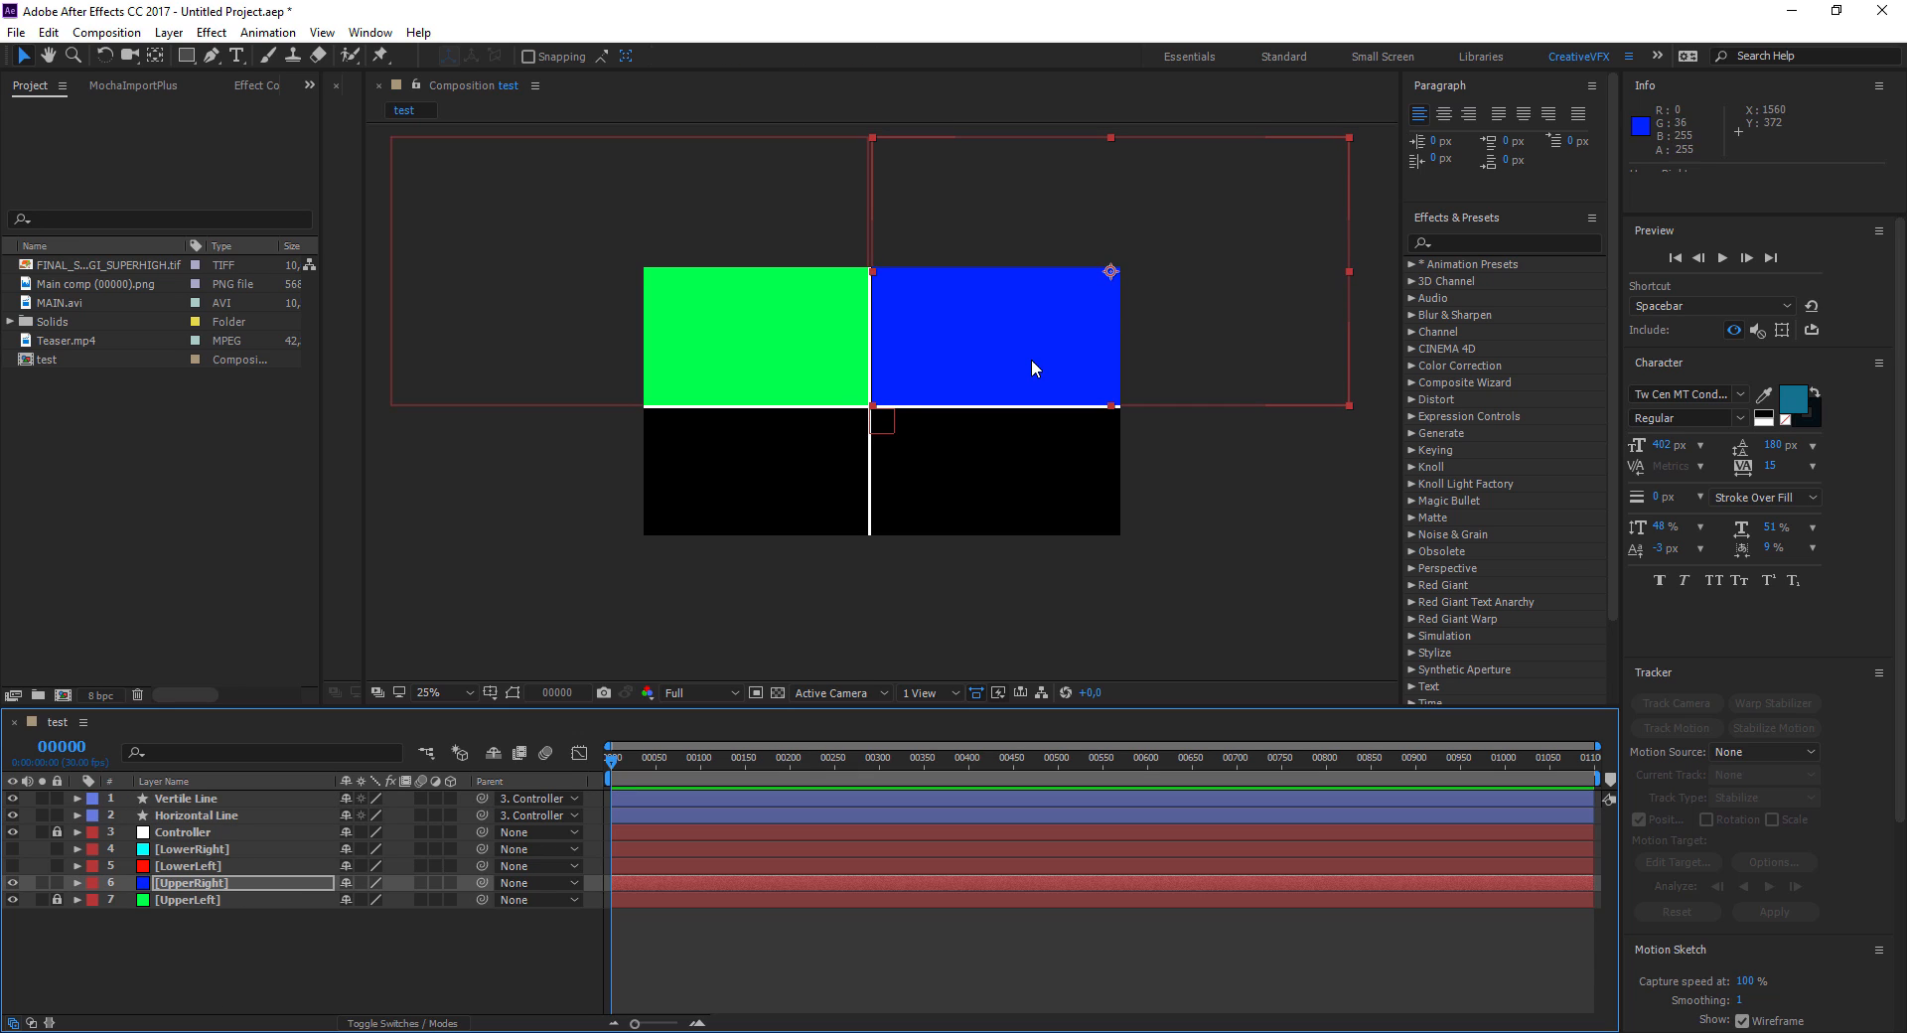
scroll(1030, 365, up, 4)
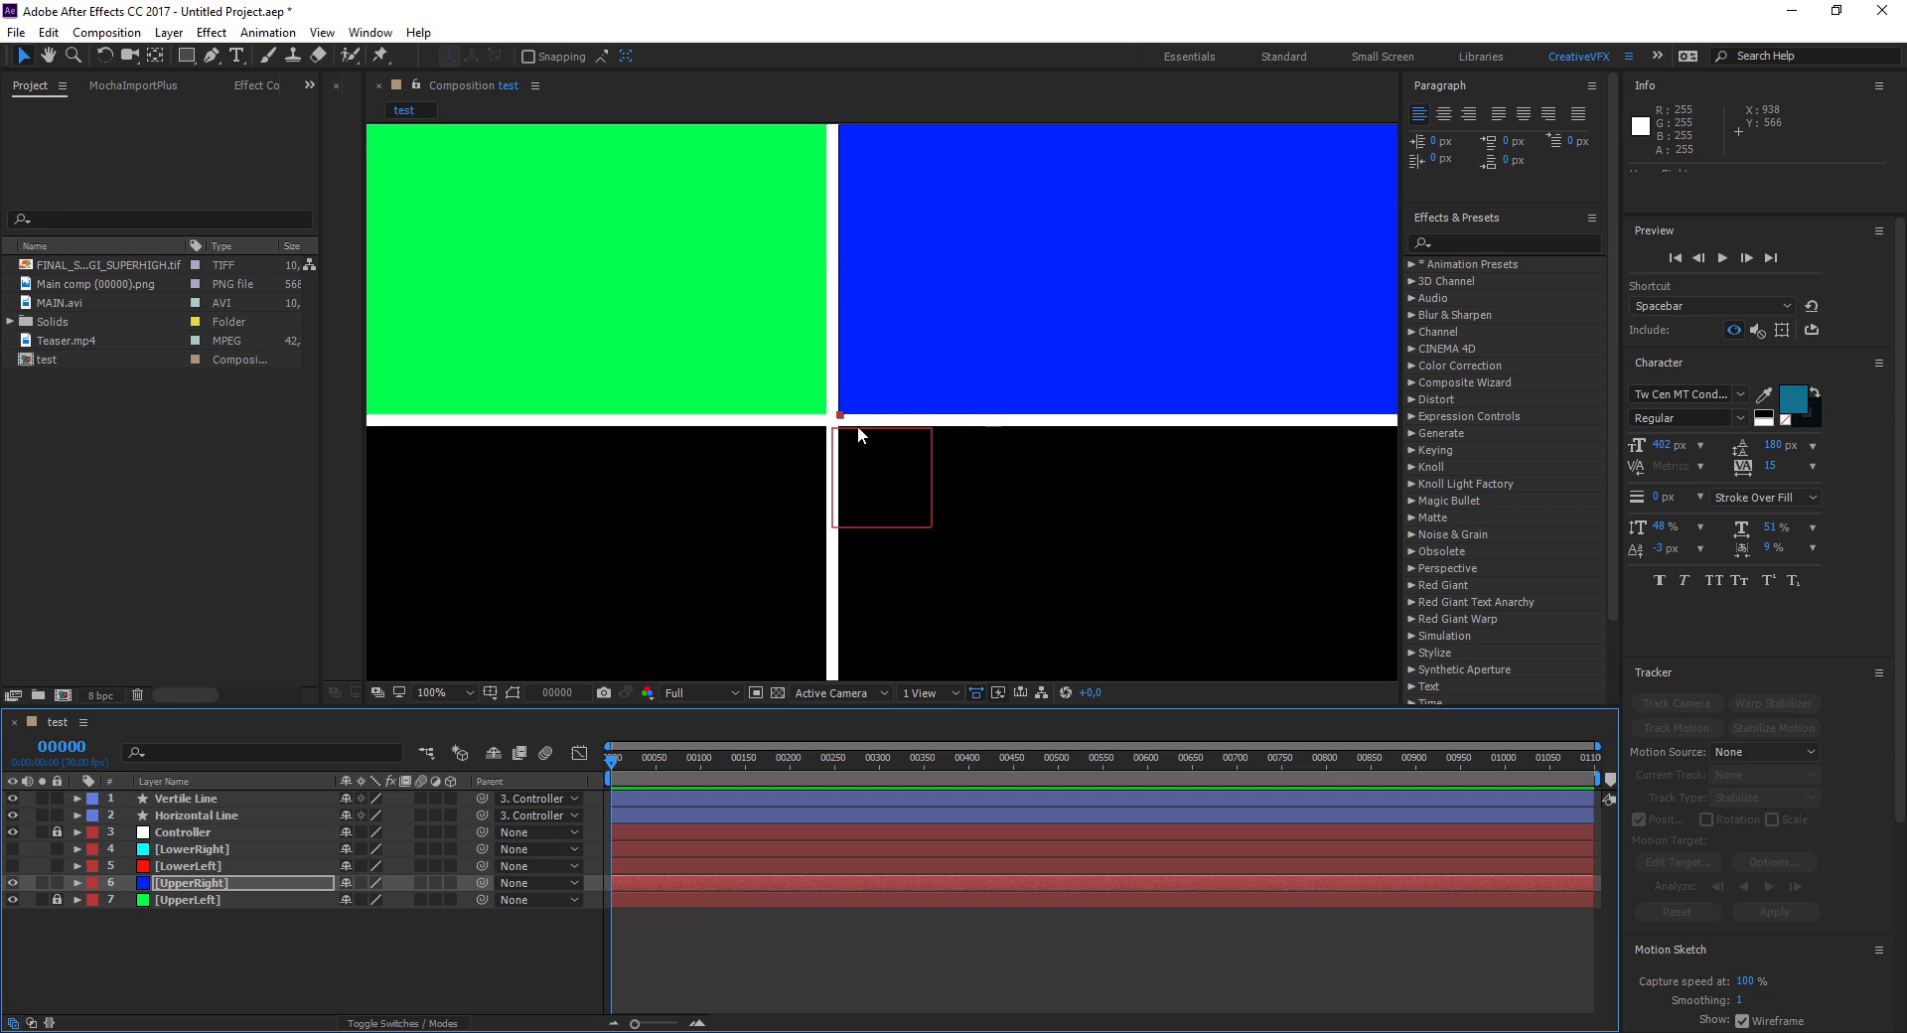
click(480, 959)
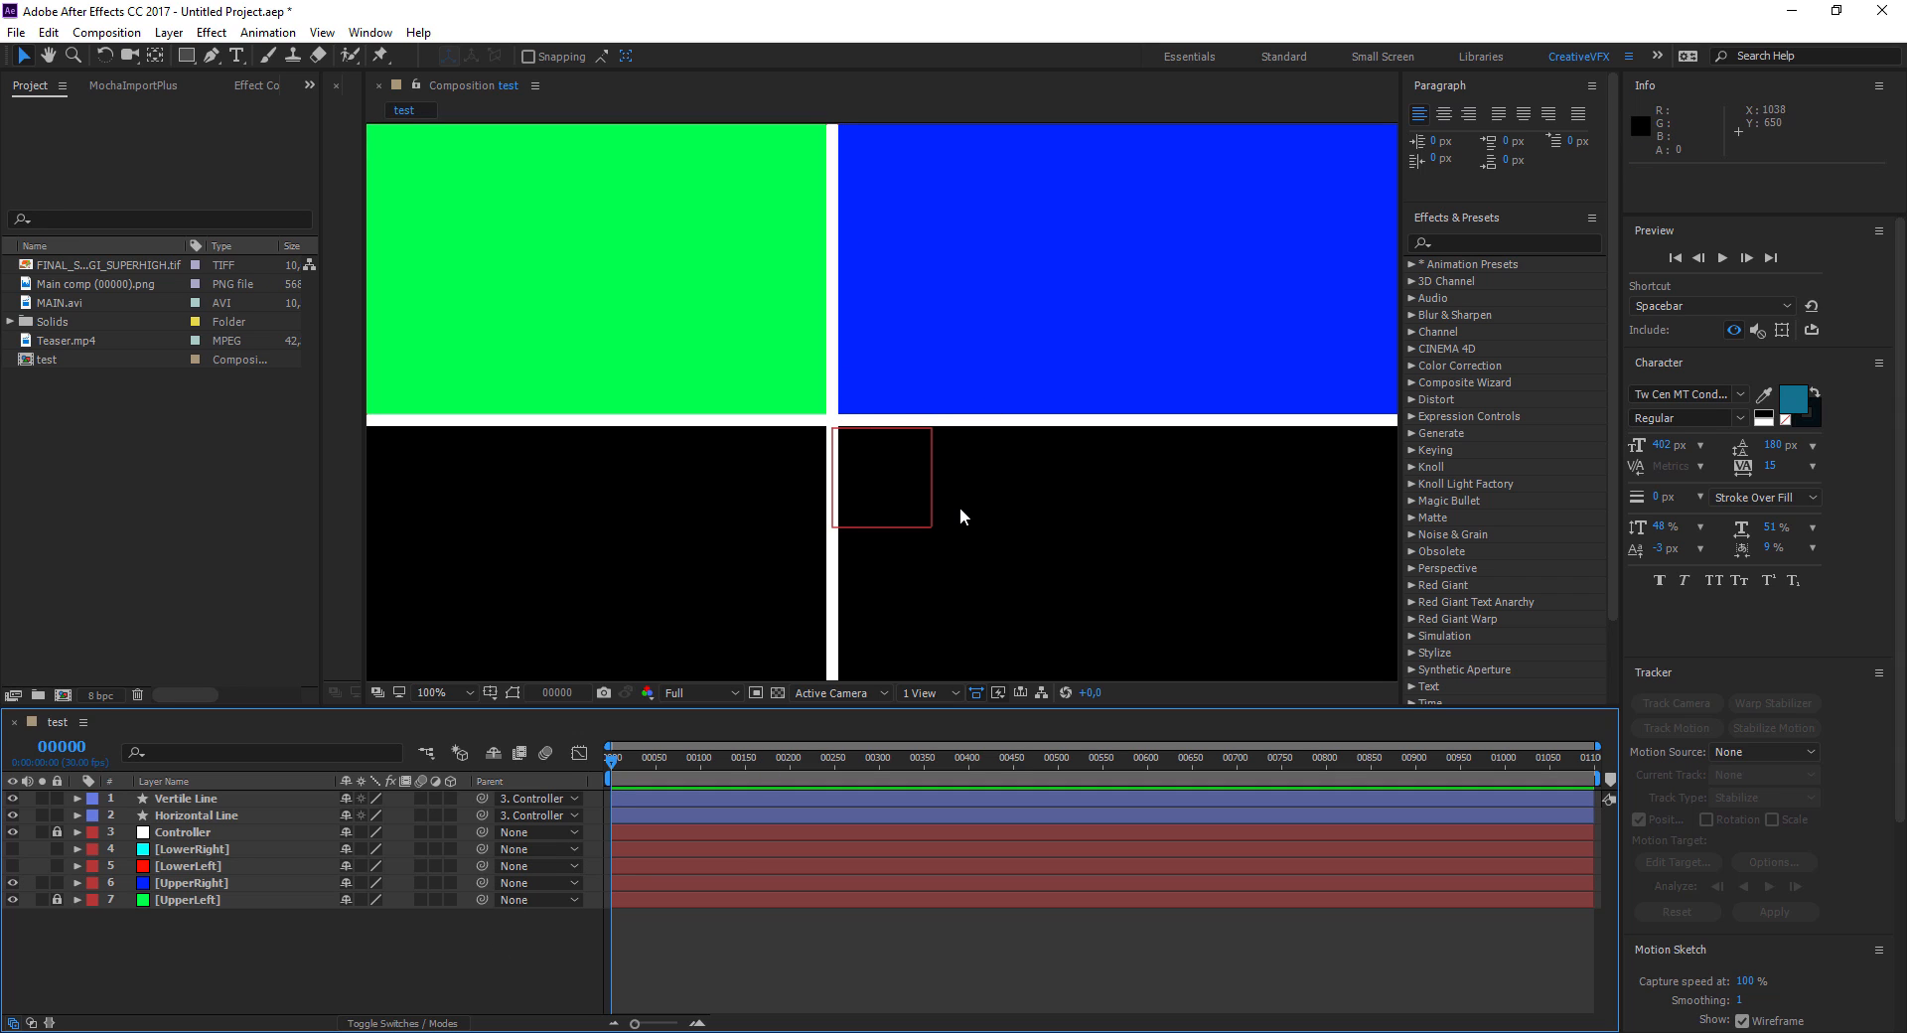
scroll(949, 409, down, 6)
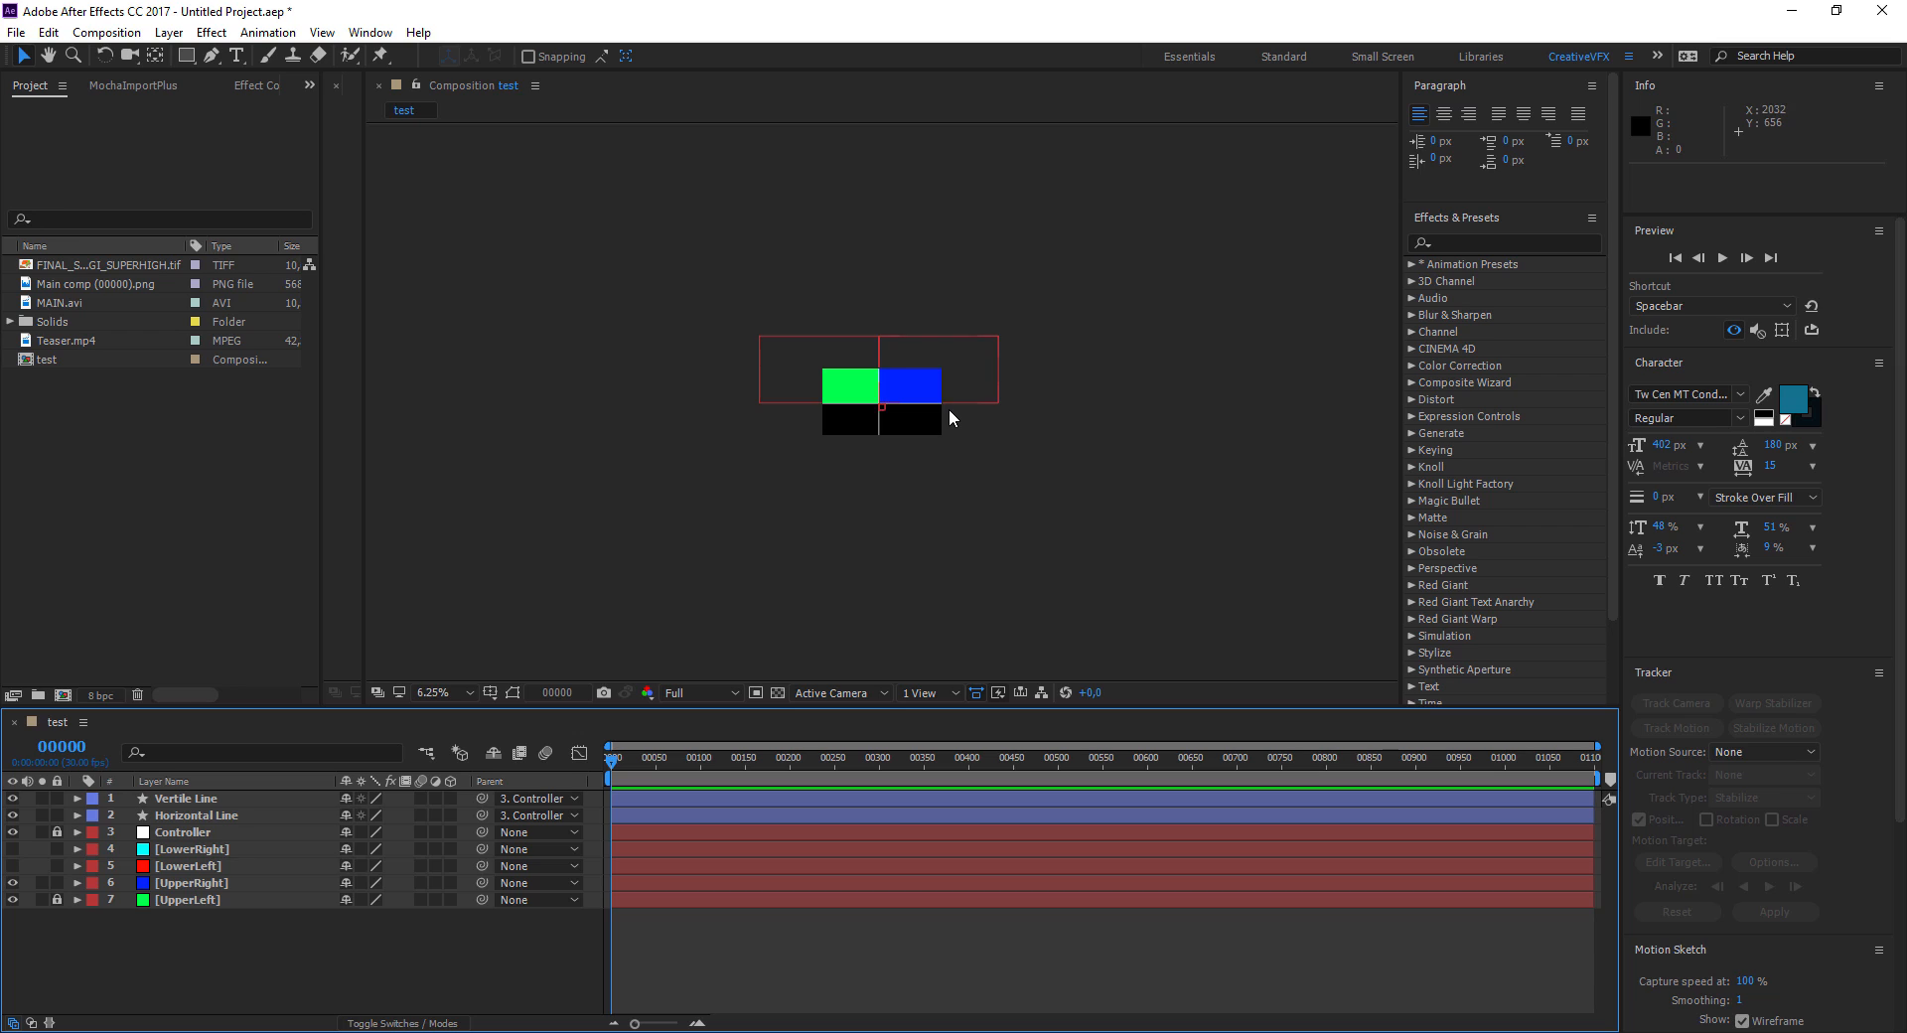
scroll(950, 409, up, 1)
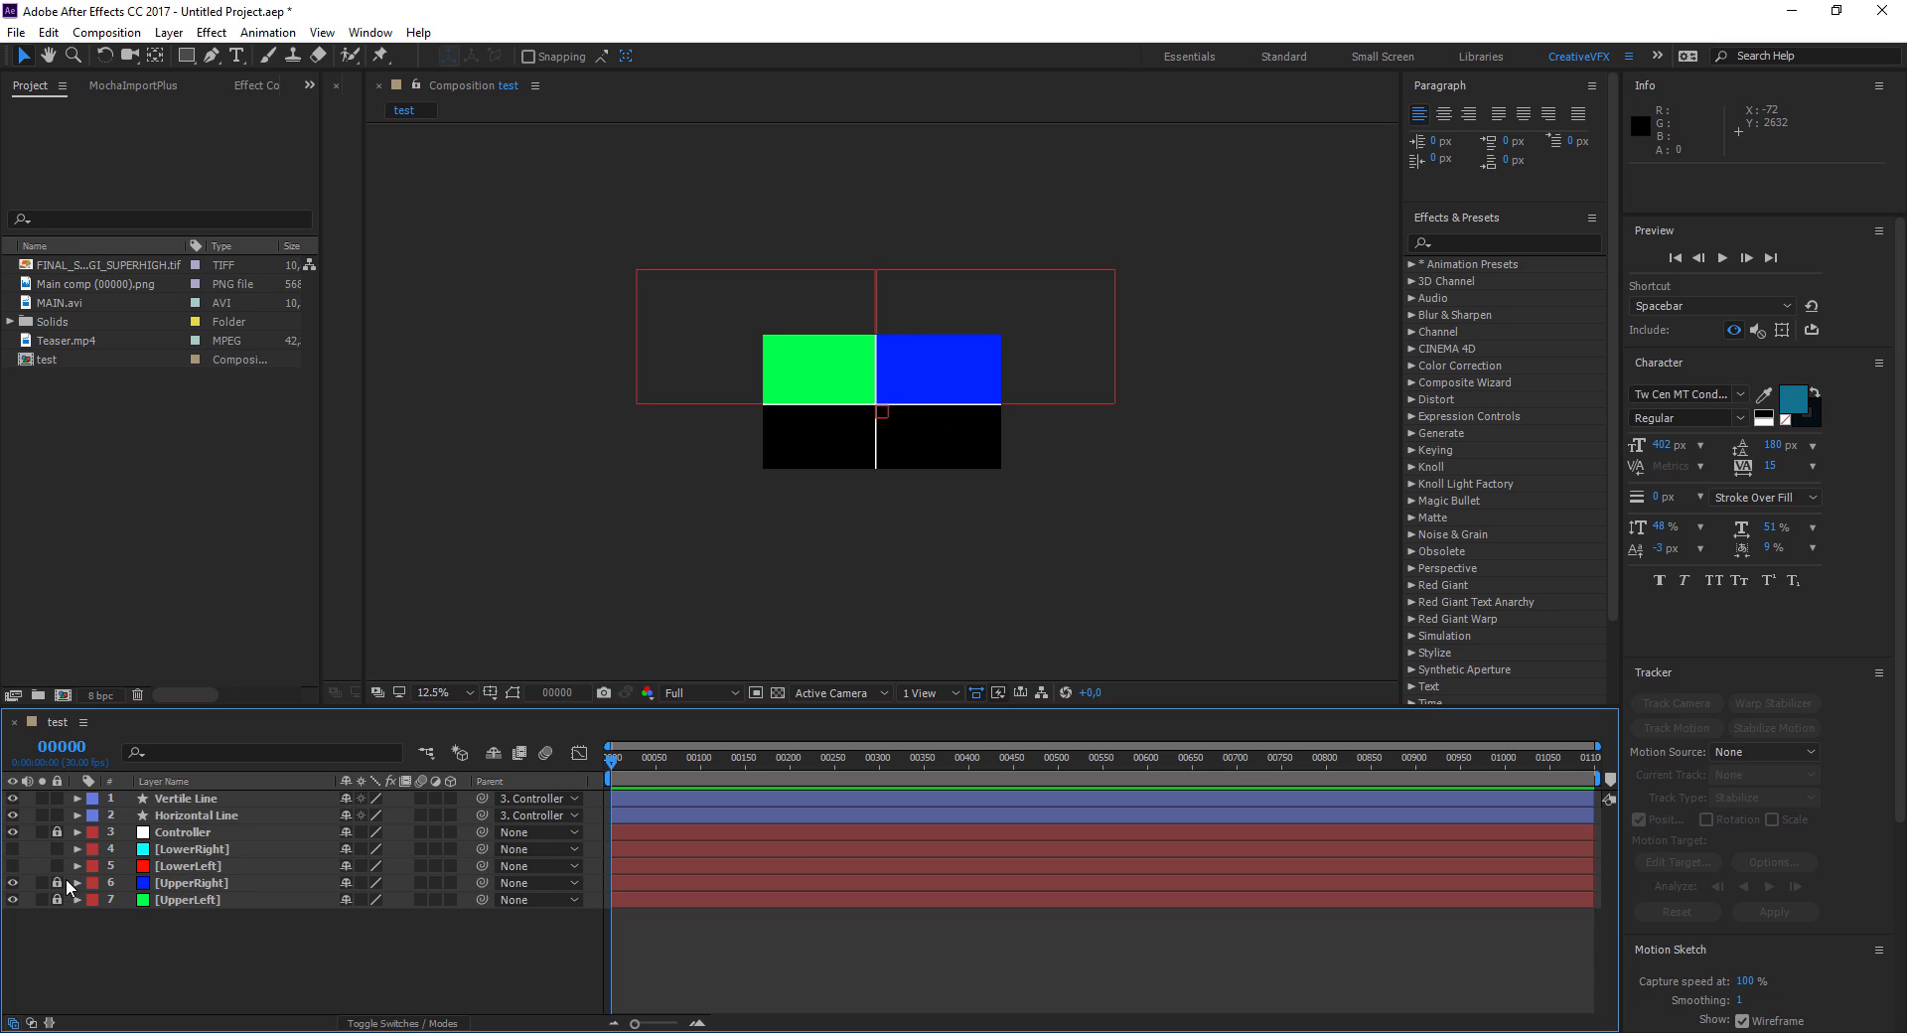
Show the LowerLeft solid, move it into the quadrant below and left of the crossing lines, and lock its layer
click(186, 866)
click(12, 865)
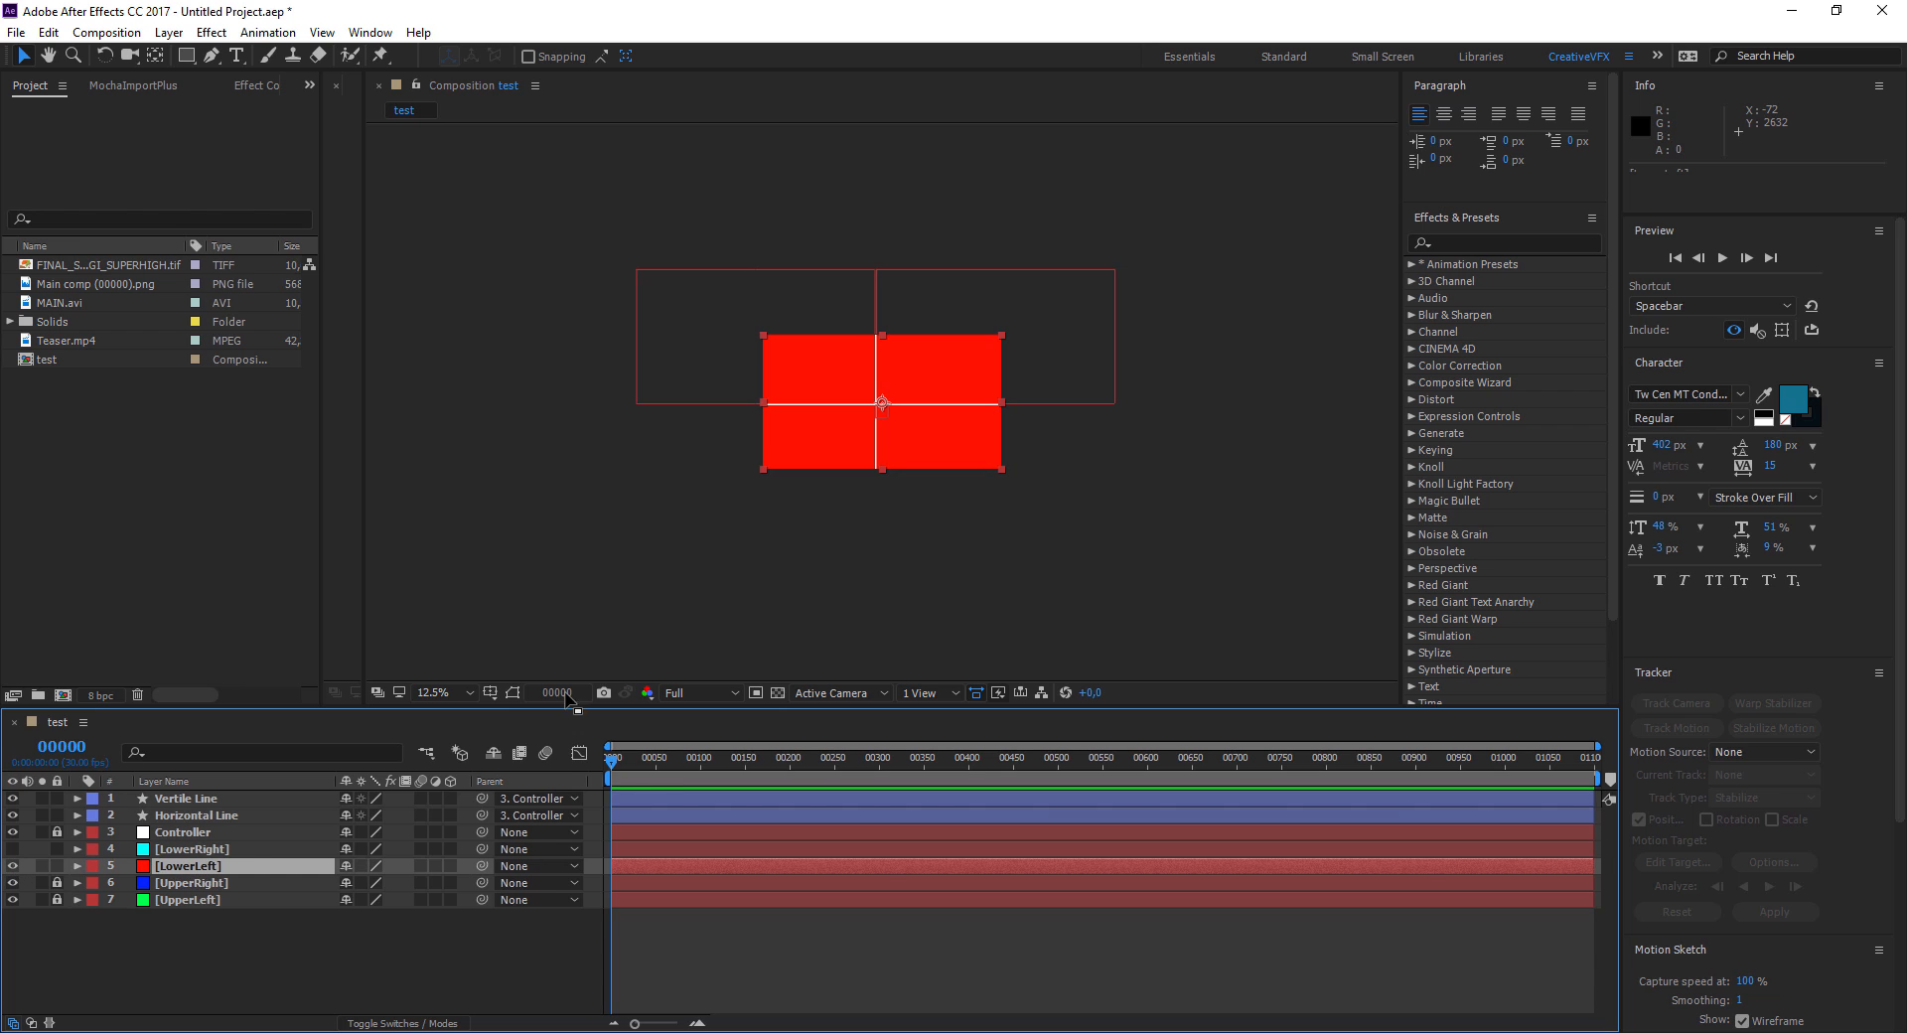
drag(938, 374, 783, 463)
key(period)
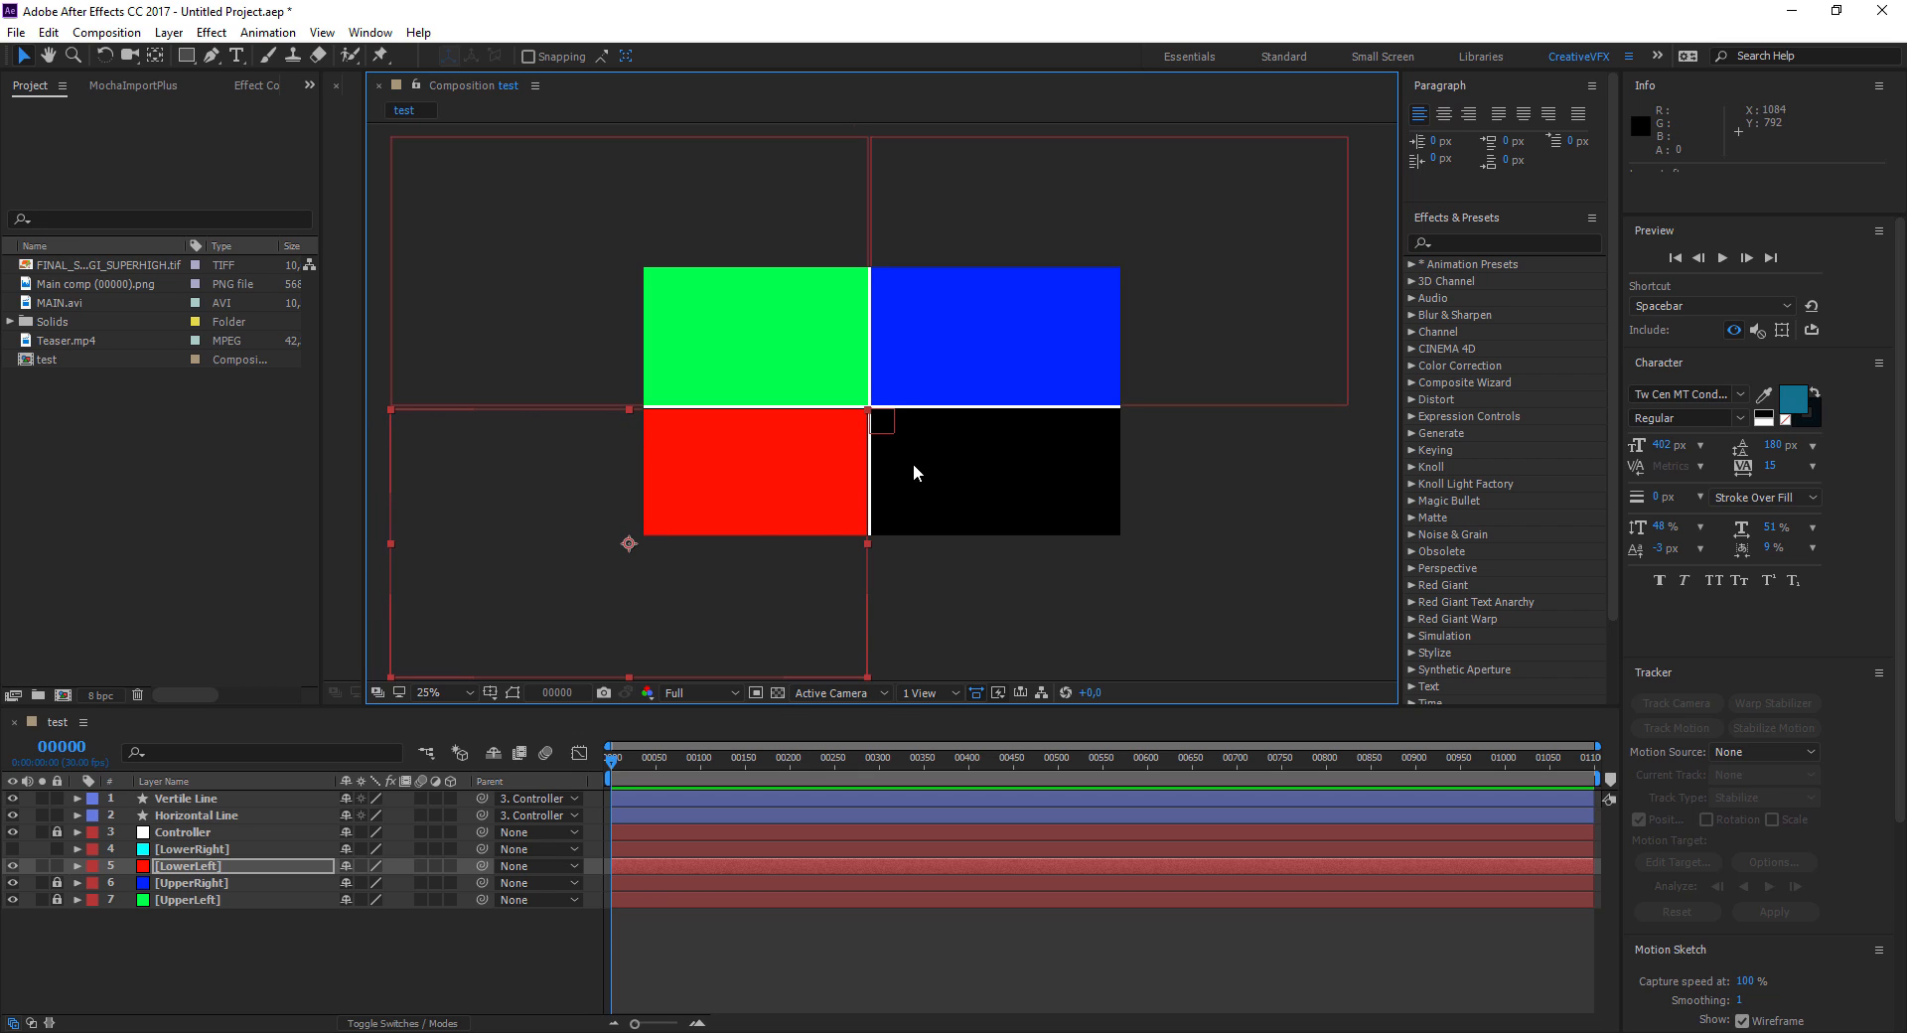
key(period)
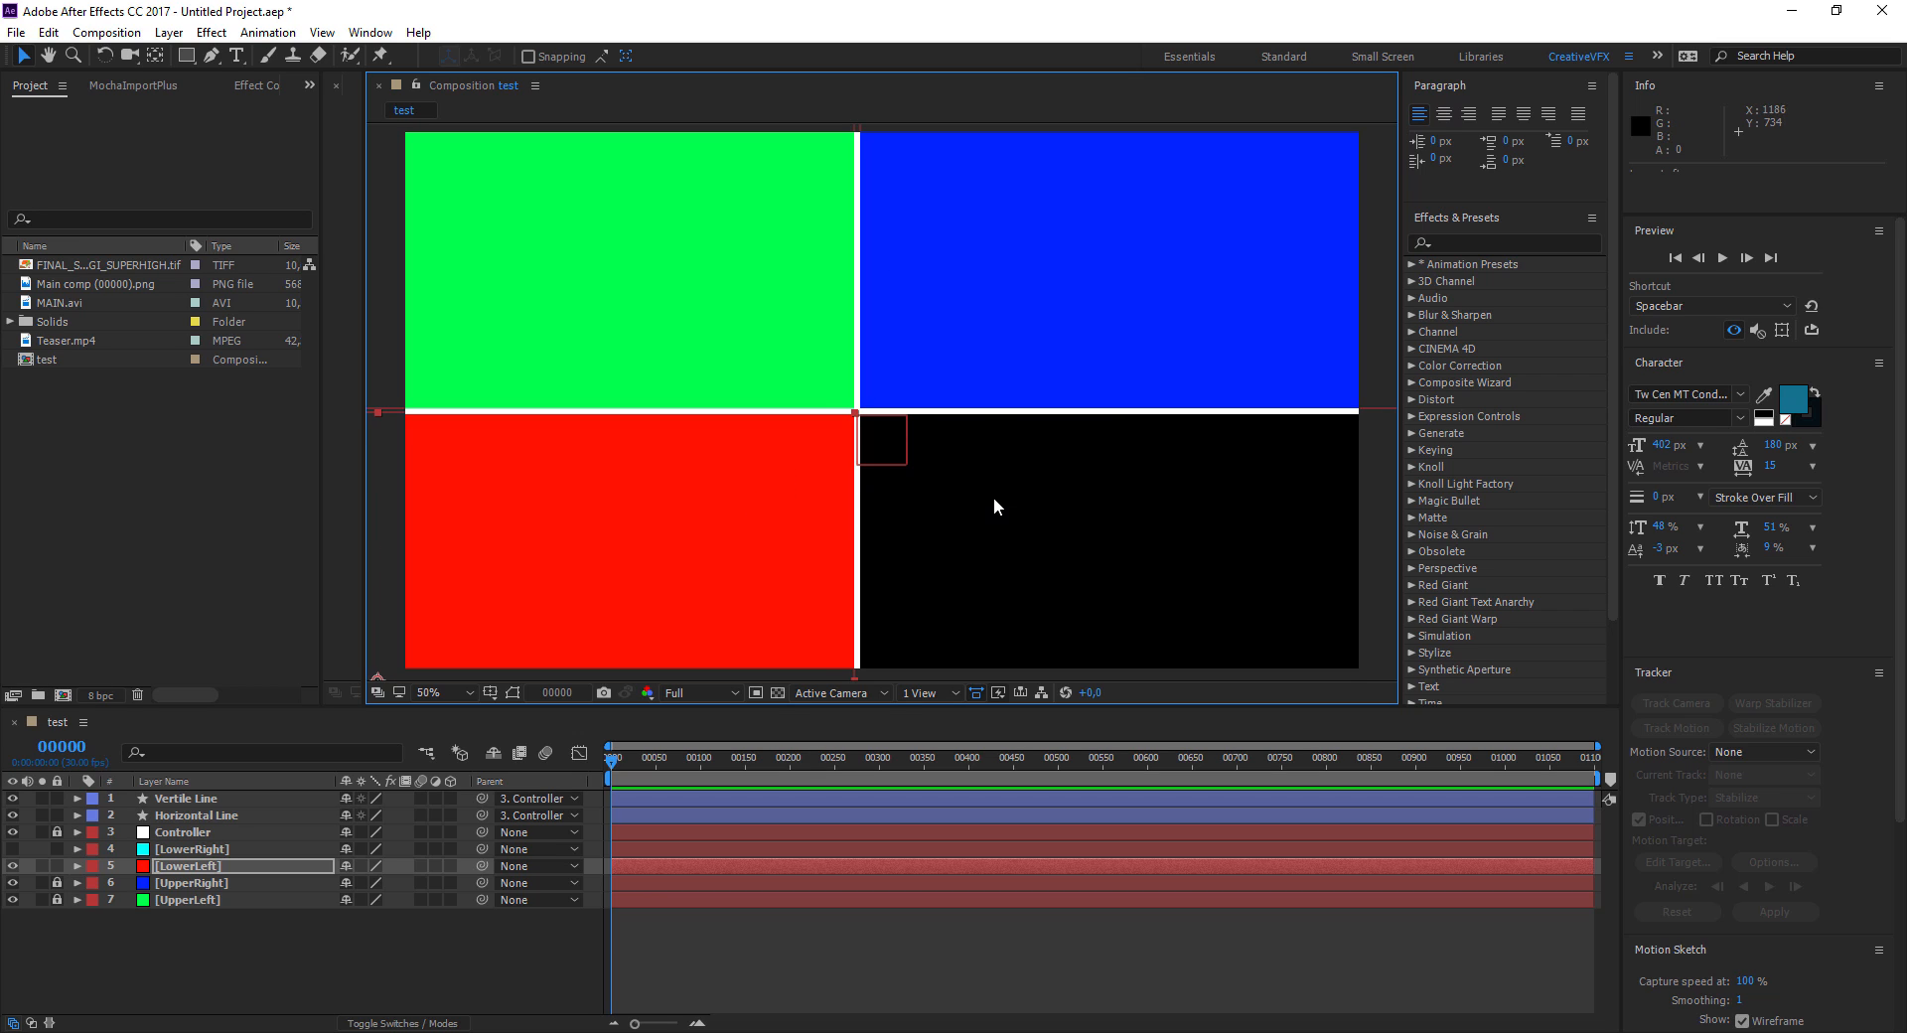
key(comma)
click(1122, 660)
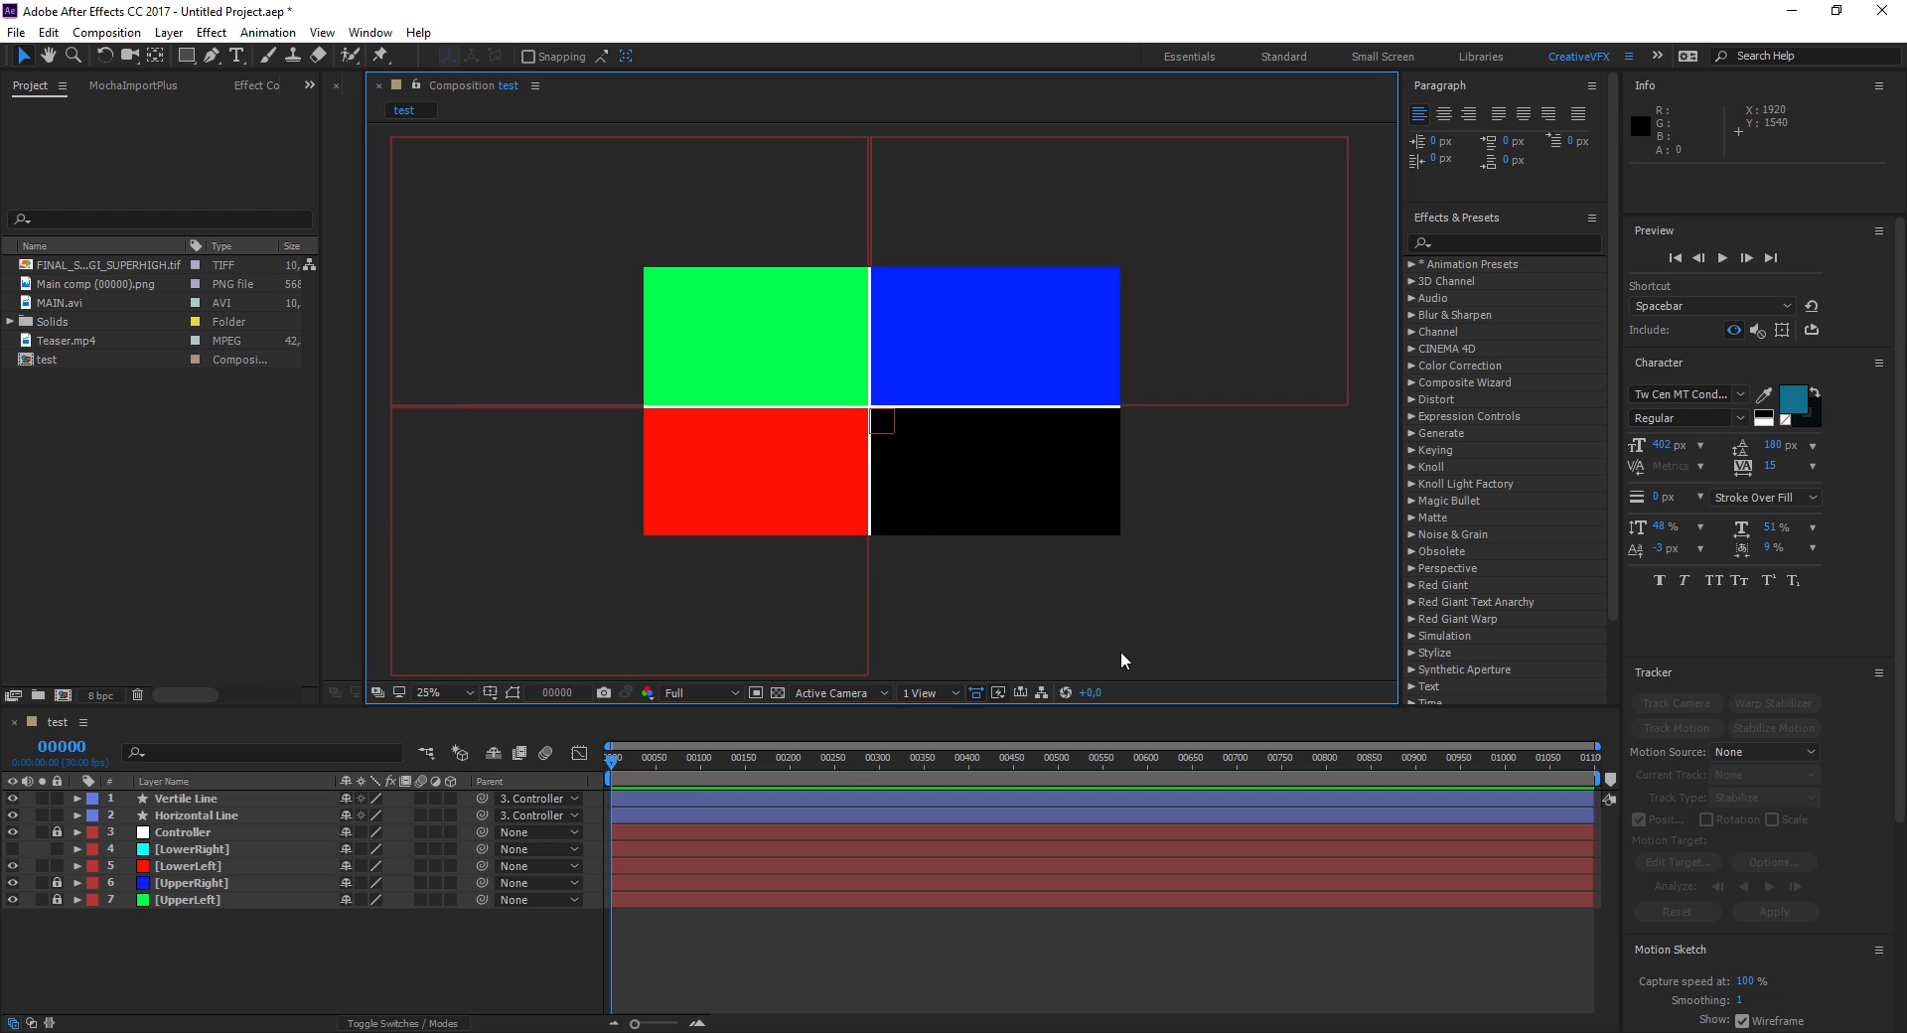
click(100, 865)
click(57, 865)
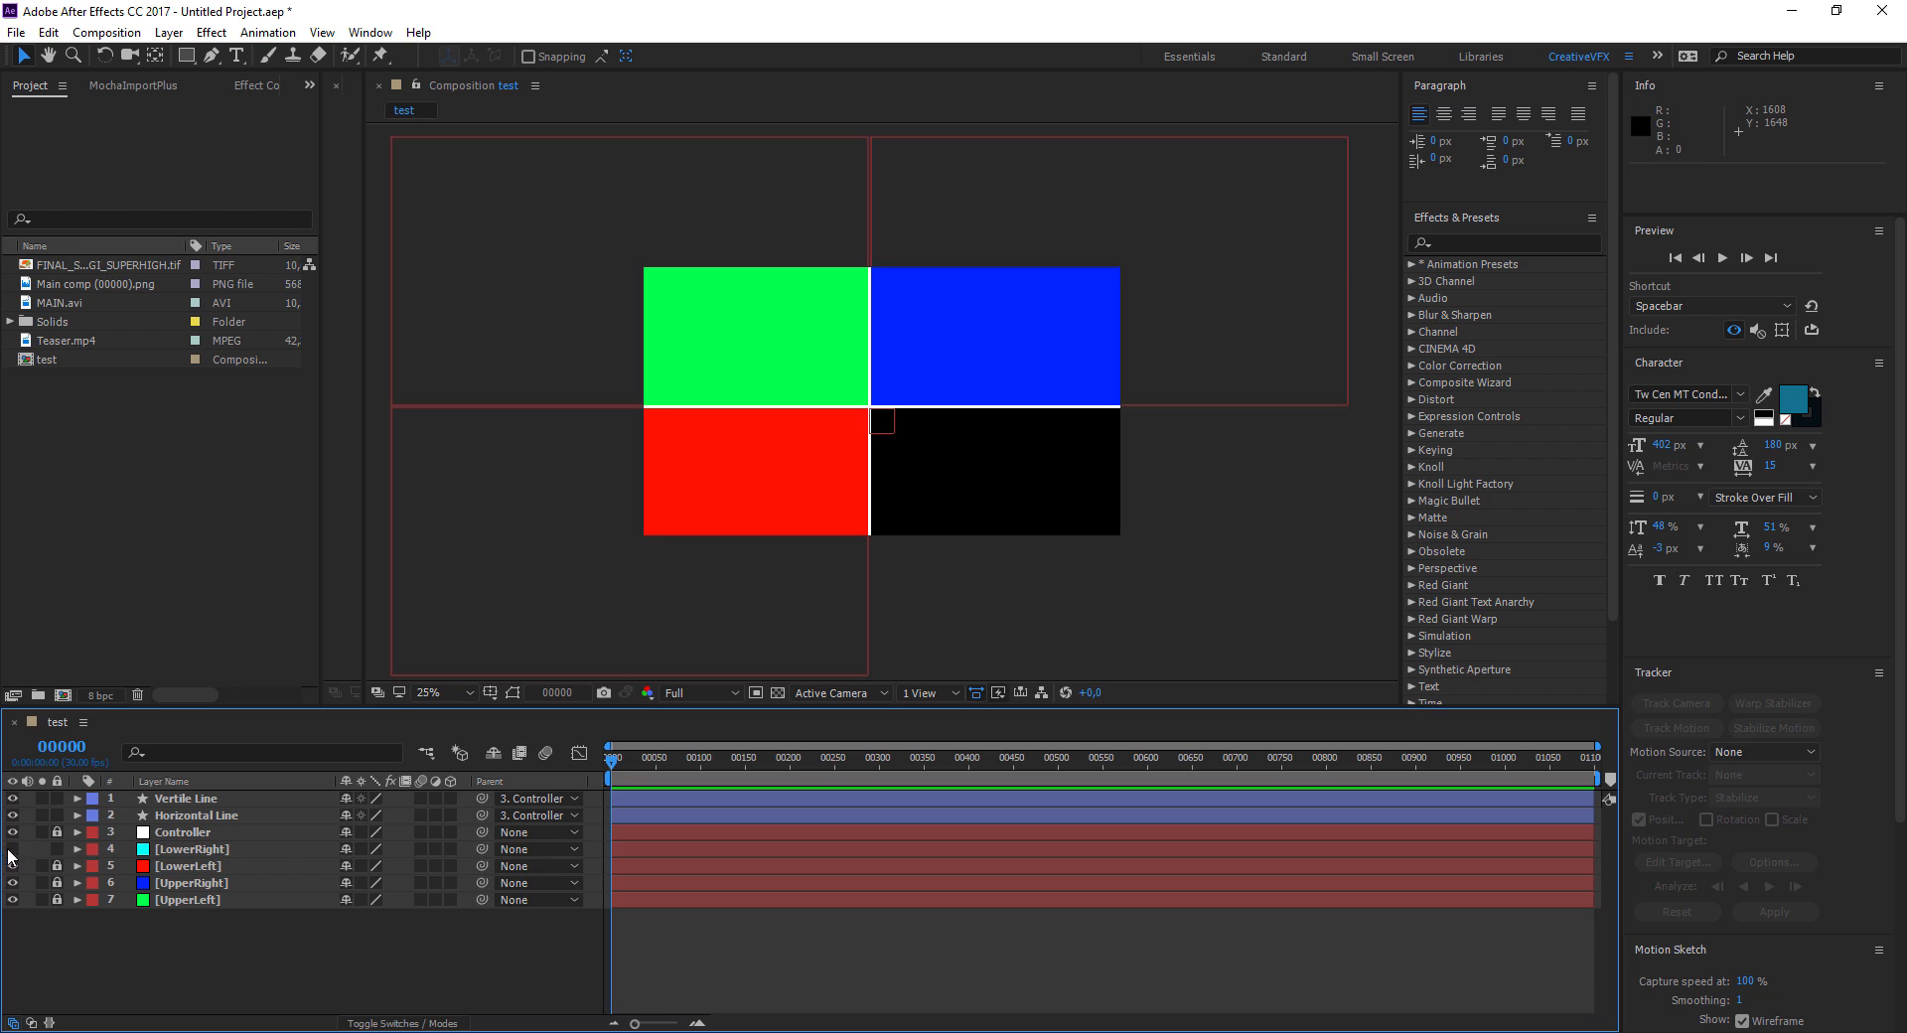
Show the LowerRight solid and fit it into the quadrant below and right of the crossing lines
click(12, 849)
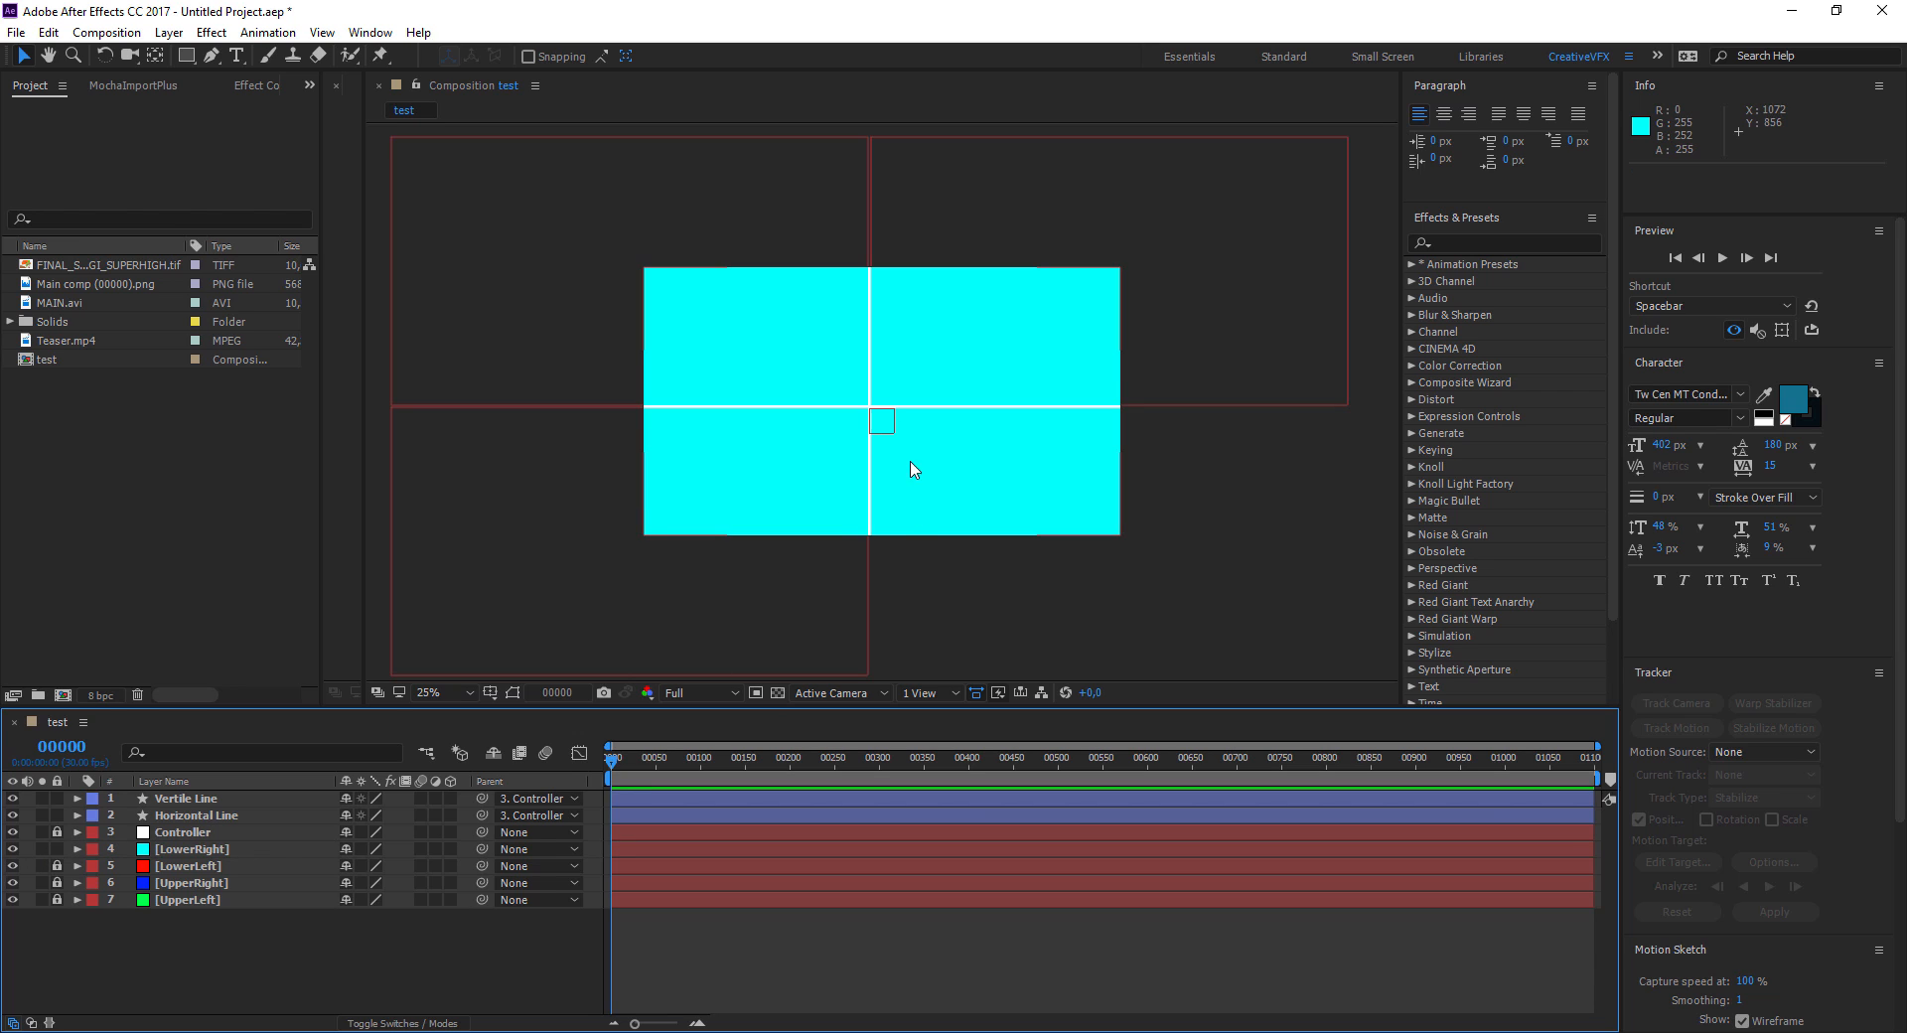
drag(911, 471, 1147, 592)
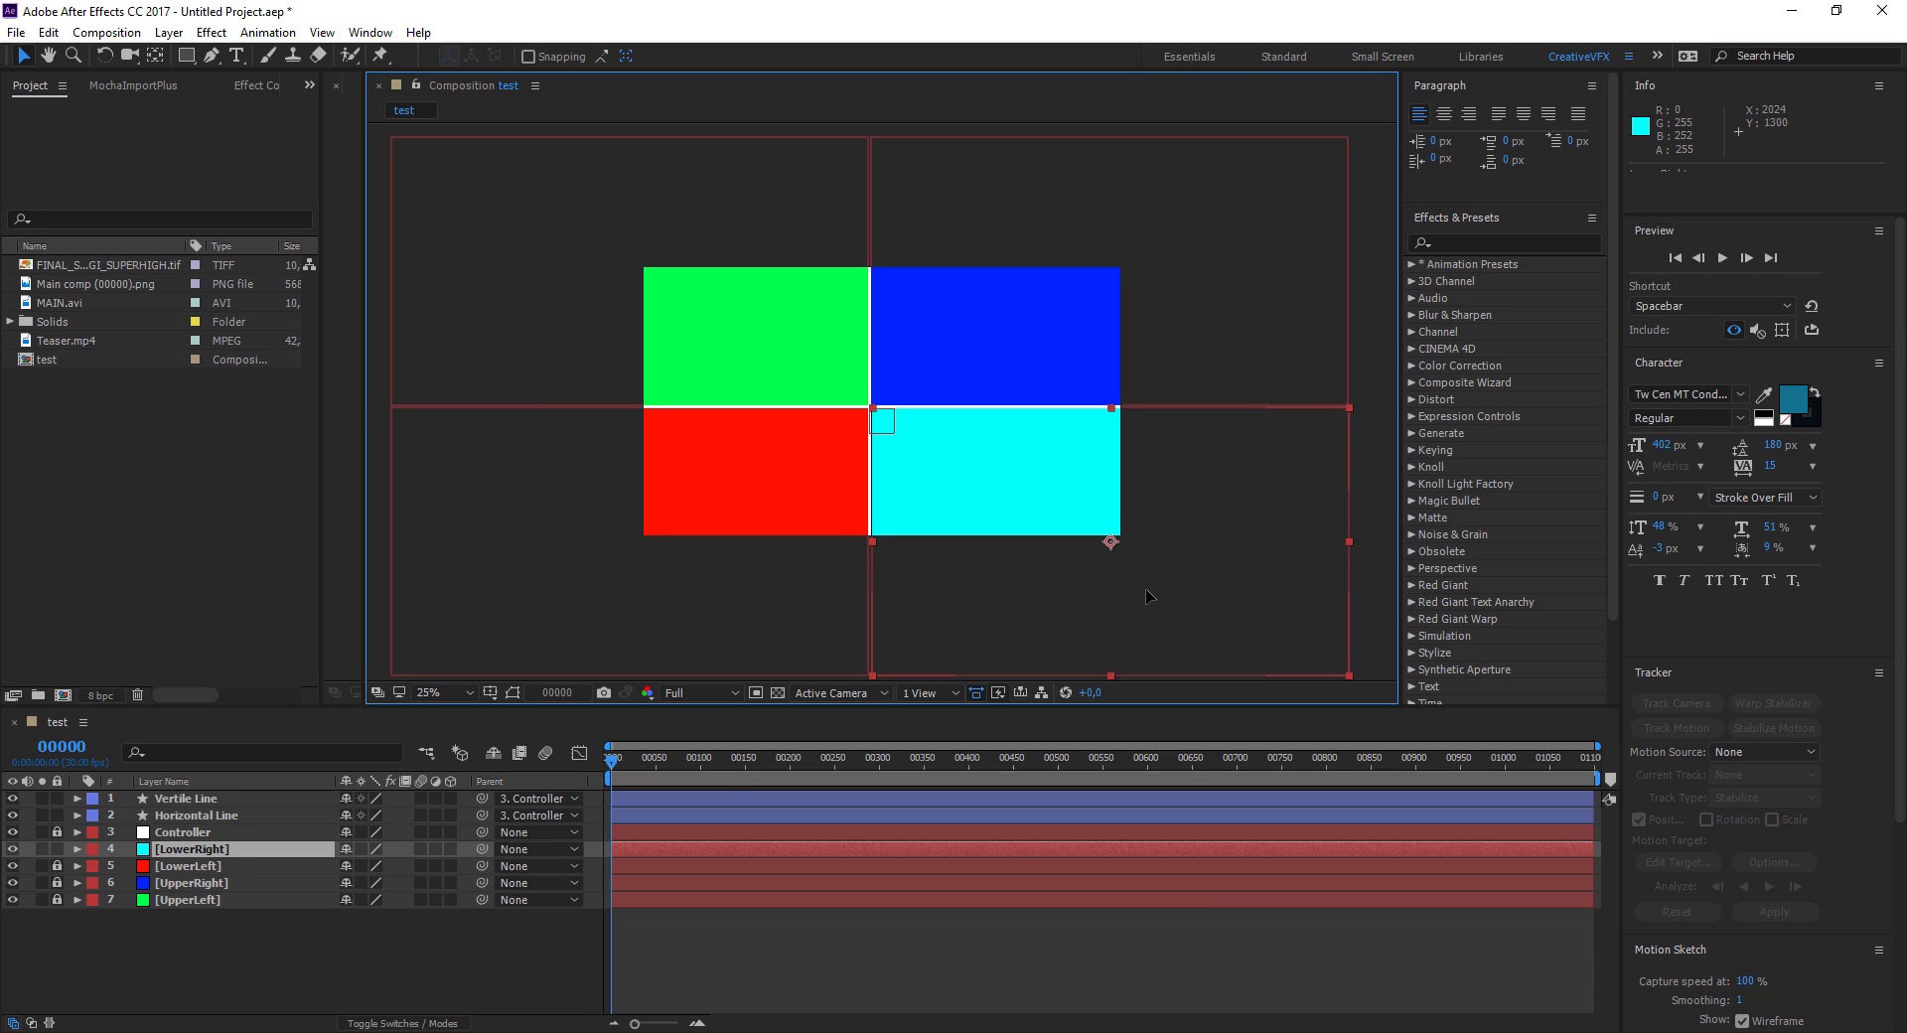
key(period)
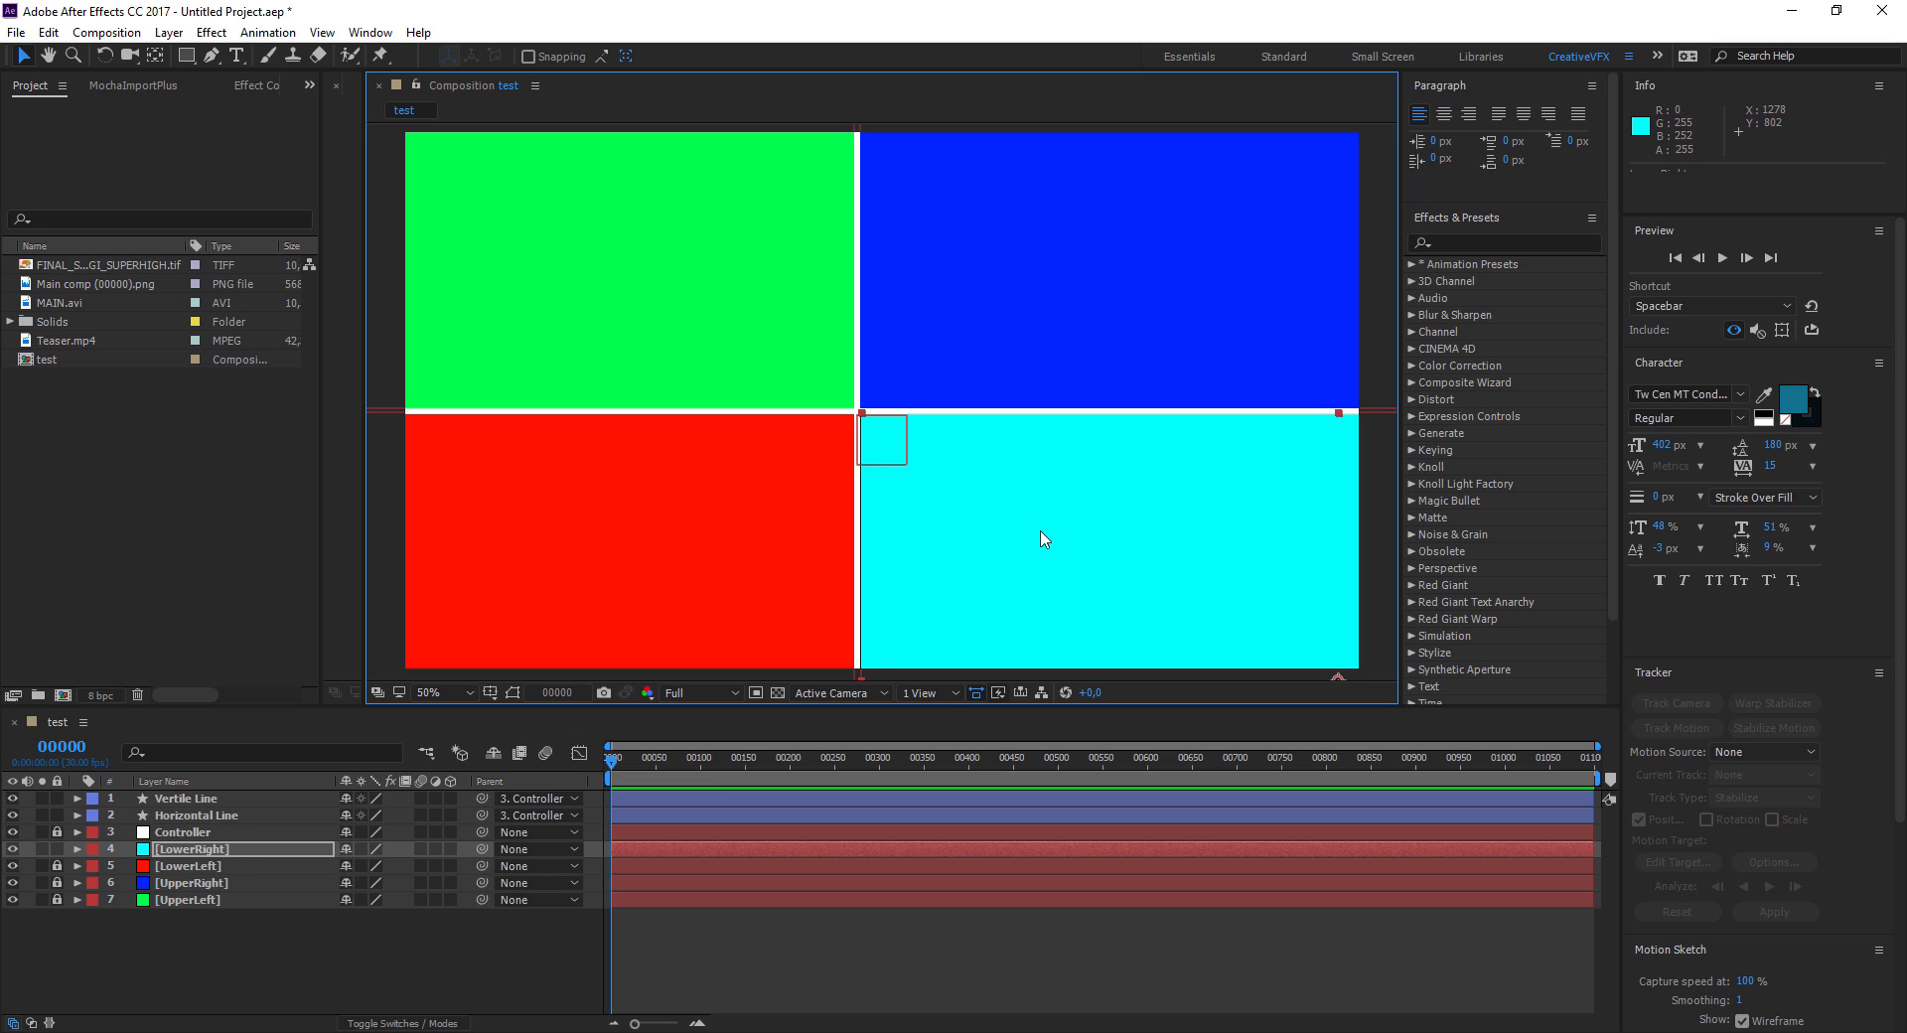
click(713, 294)
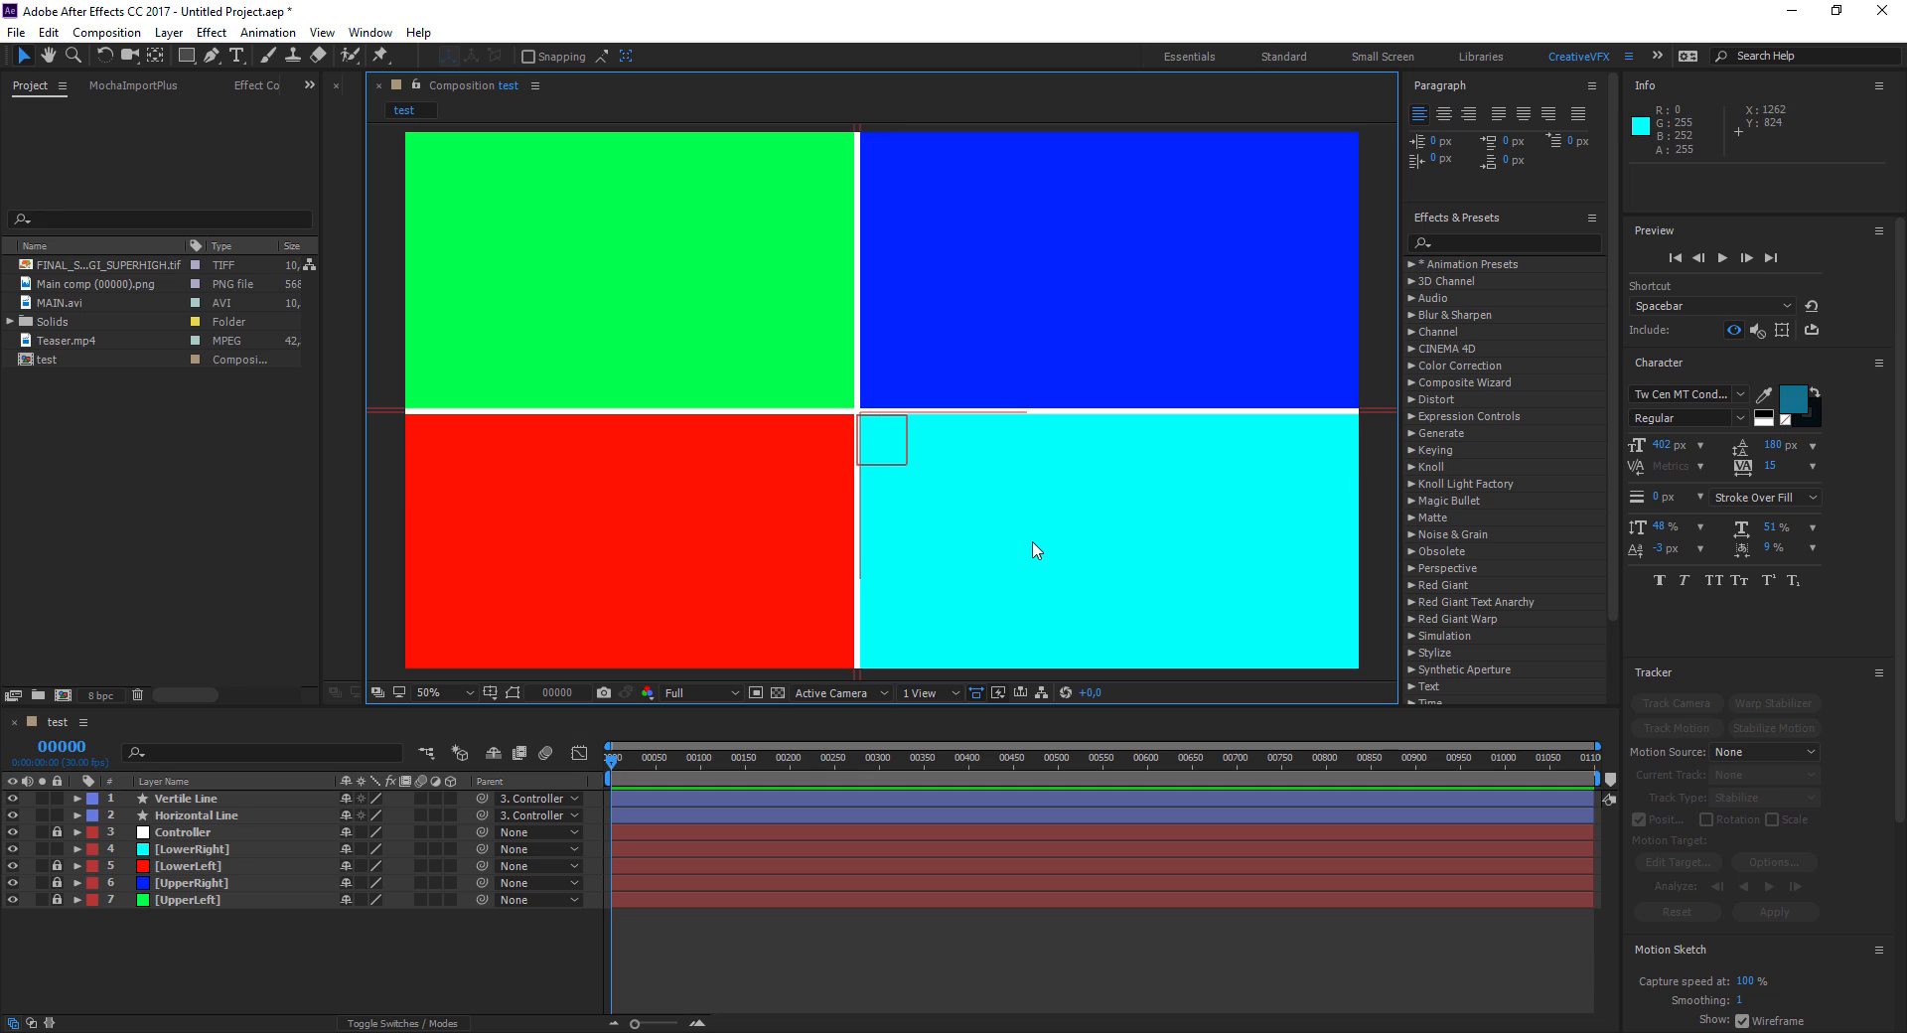
click(421, 971)
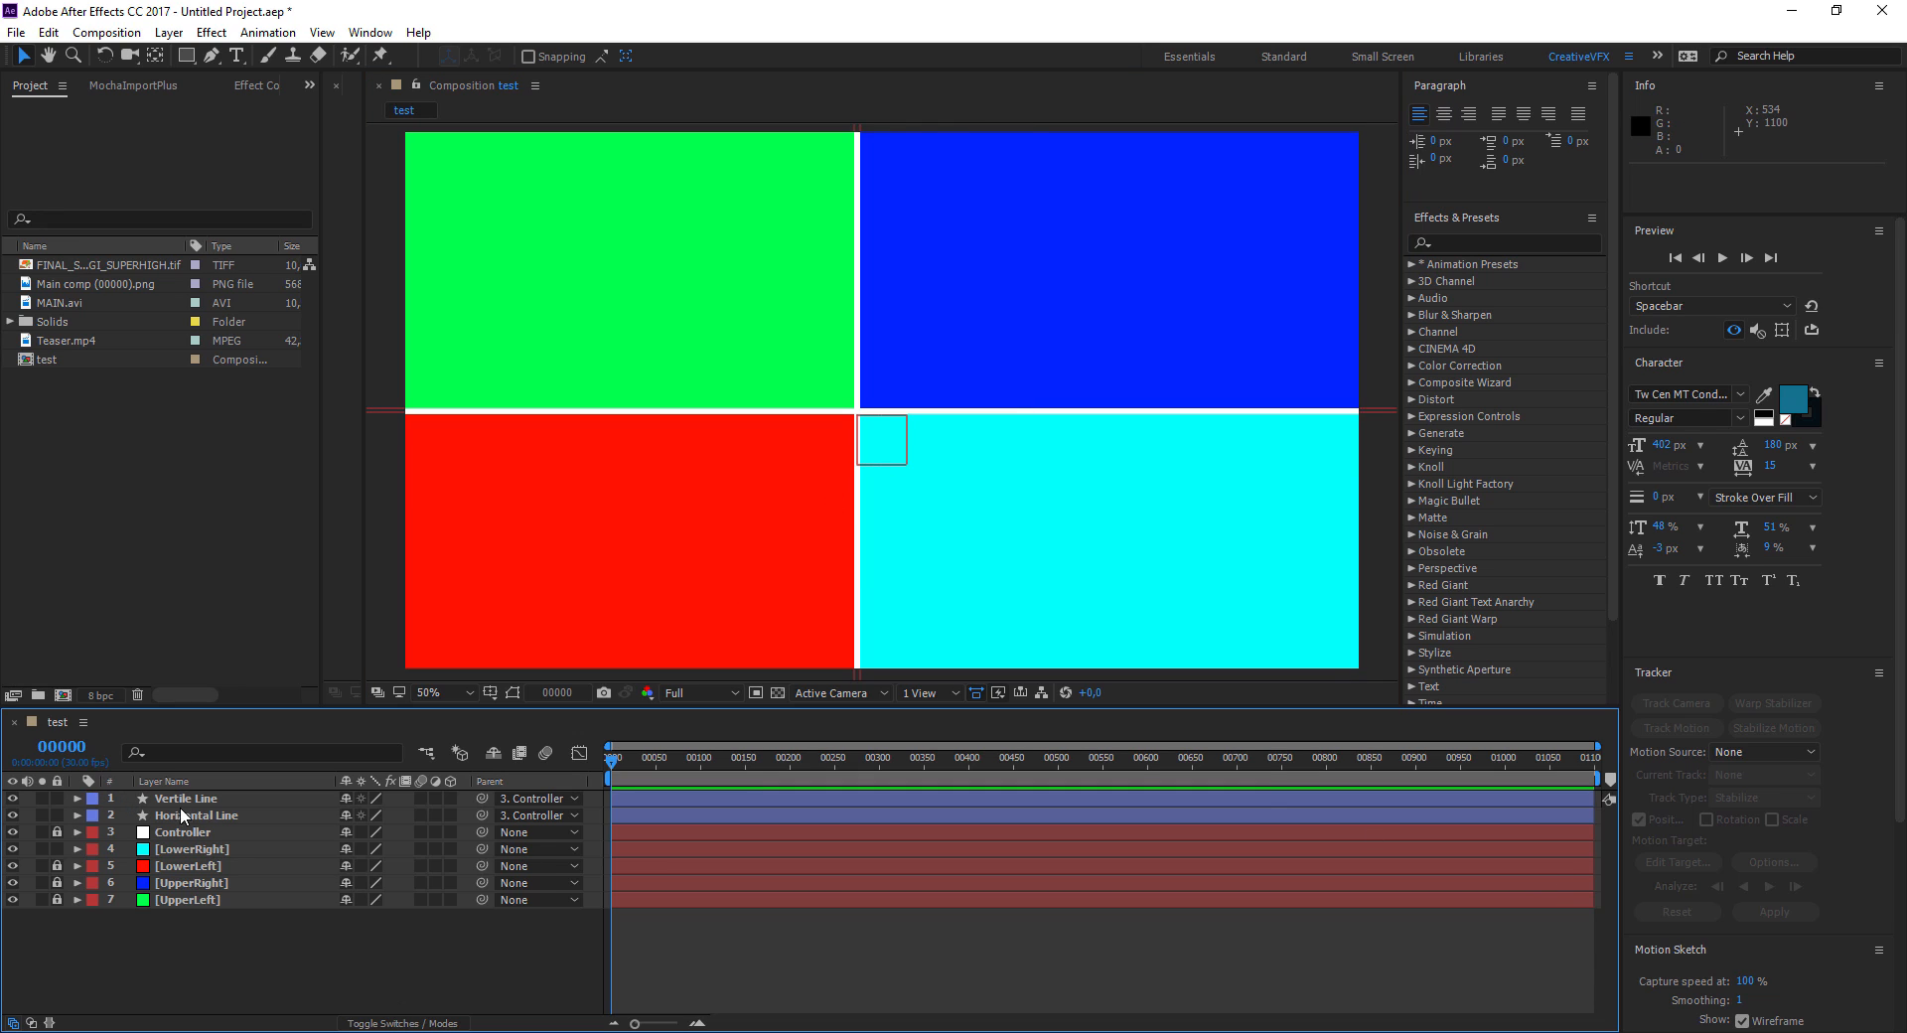
Hide the Controller layer temporarily to inspect the four coloured quadrants, and show it again
click(13, 832)
scroll(948, 472, down, 2)
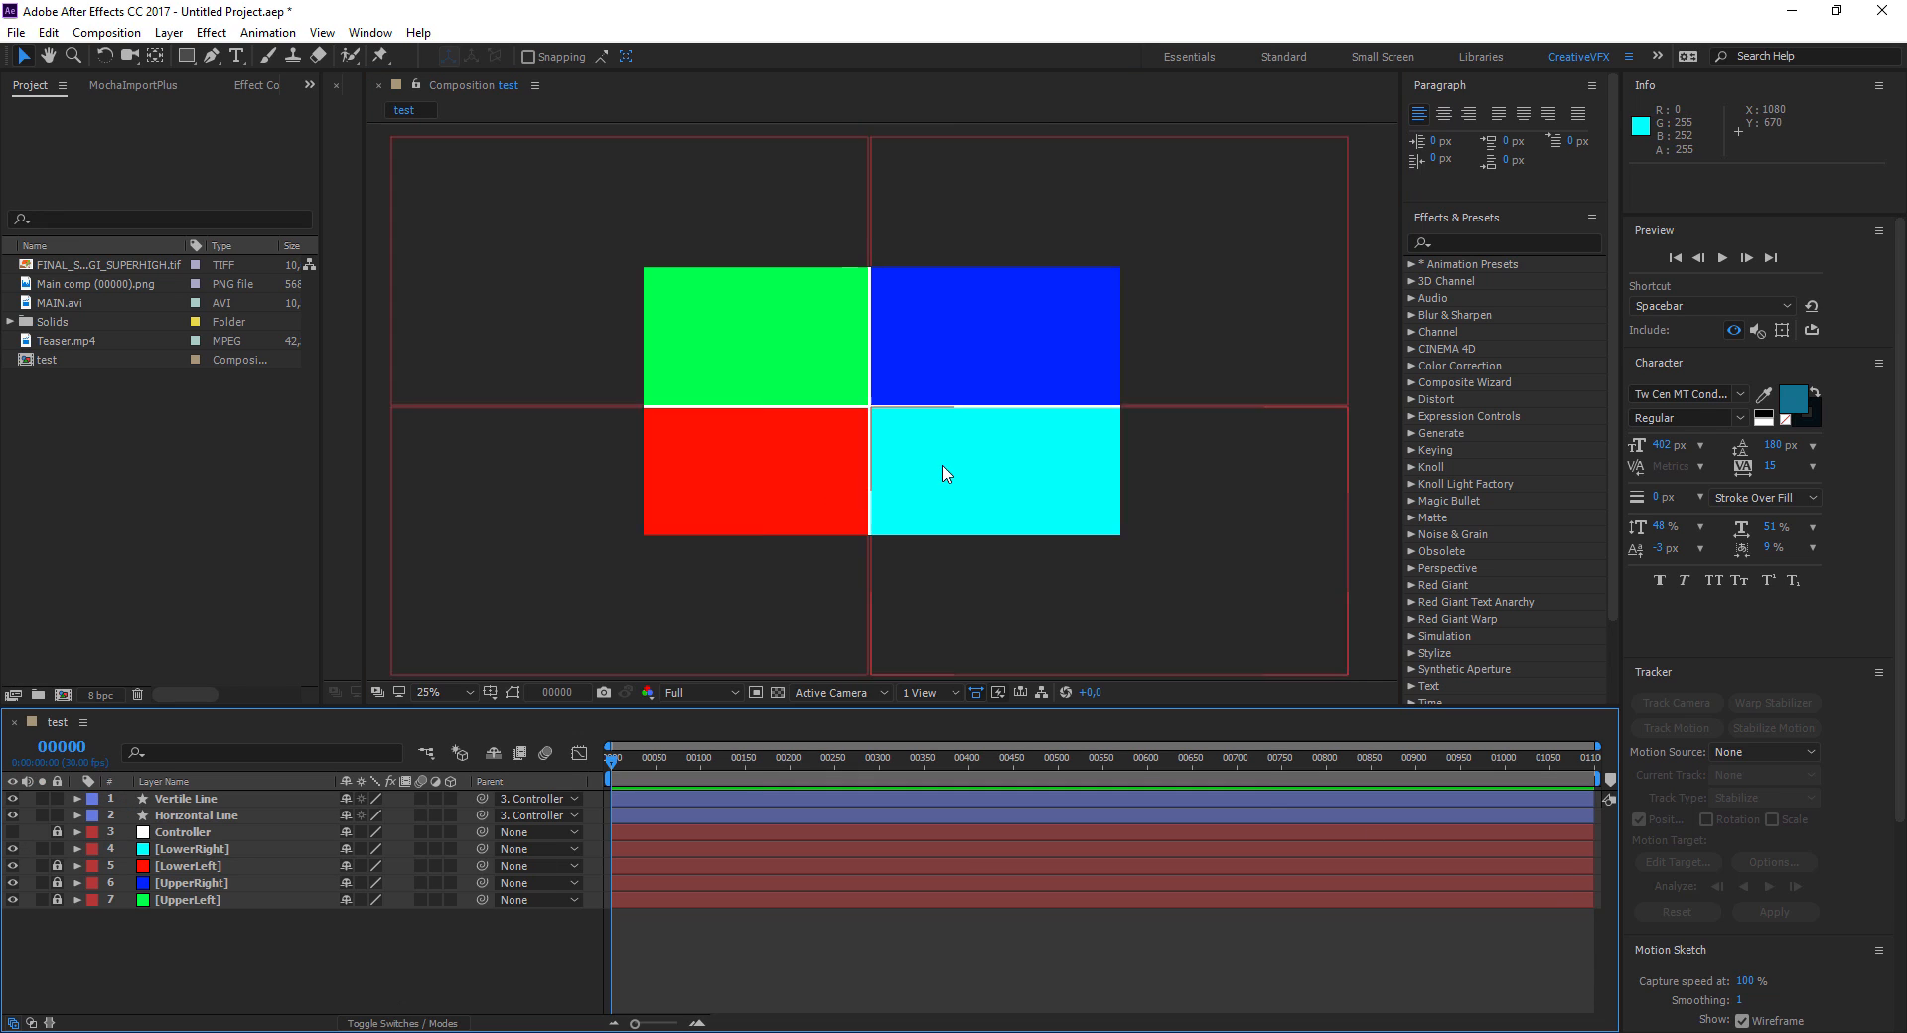
scroll(974, 489, up, 1)
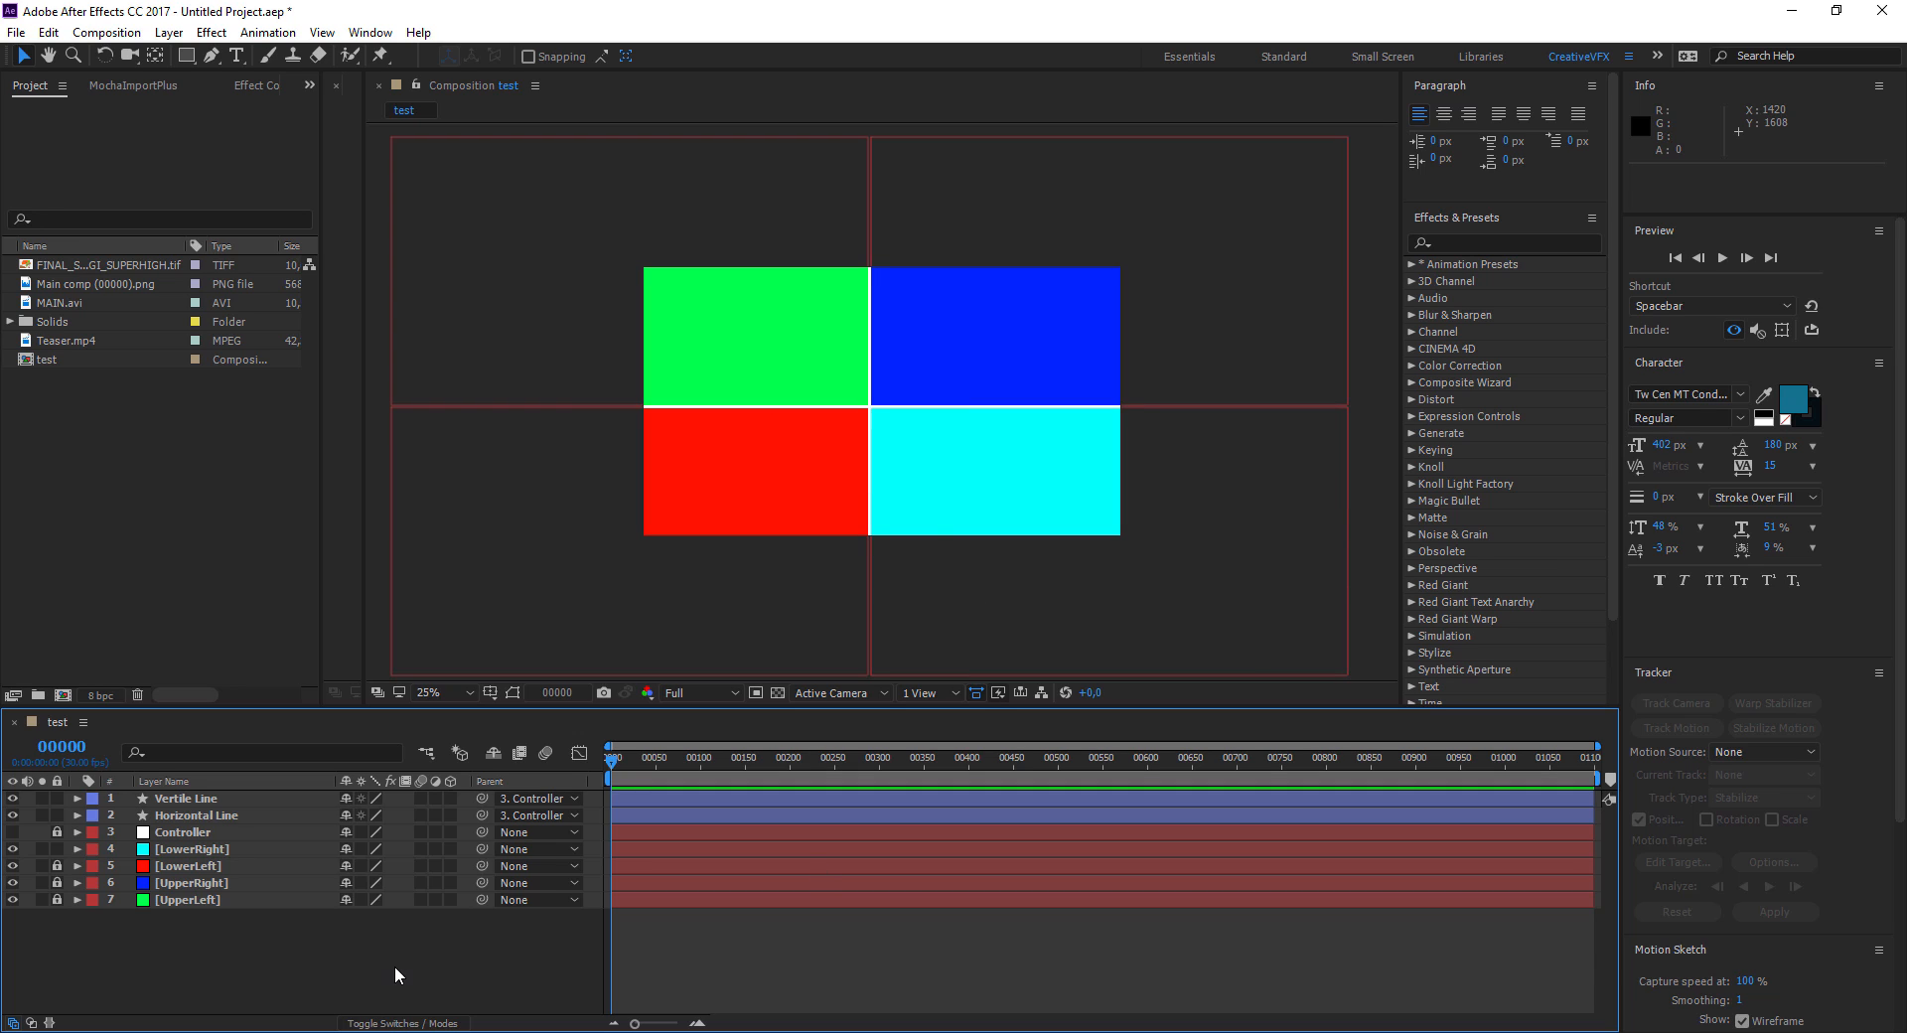
click(13, 832)
Unlock the Controller layer and the locked solid layers
click(186, 838)
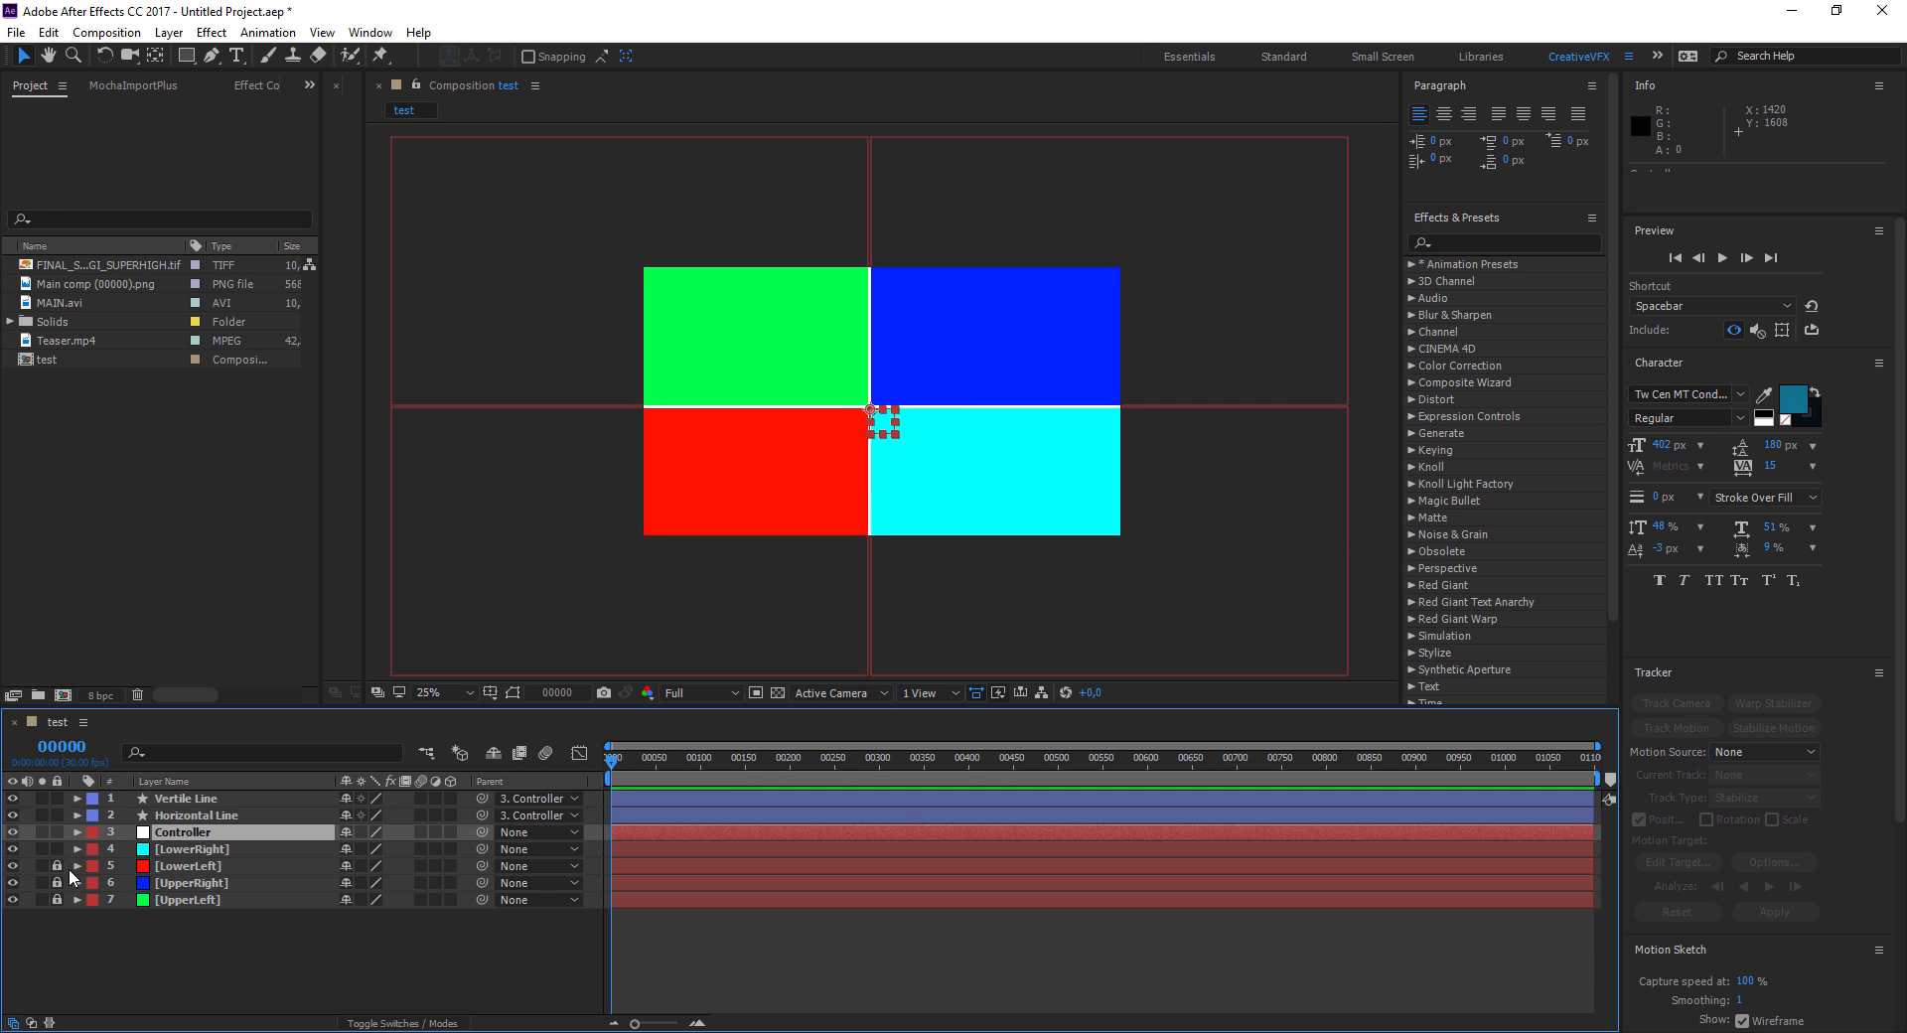
shift+click(200, 846)
shift+click(195, 900)
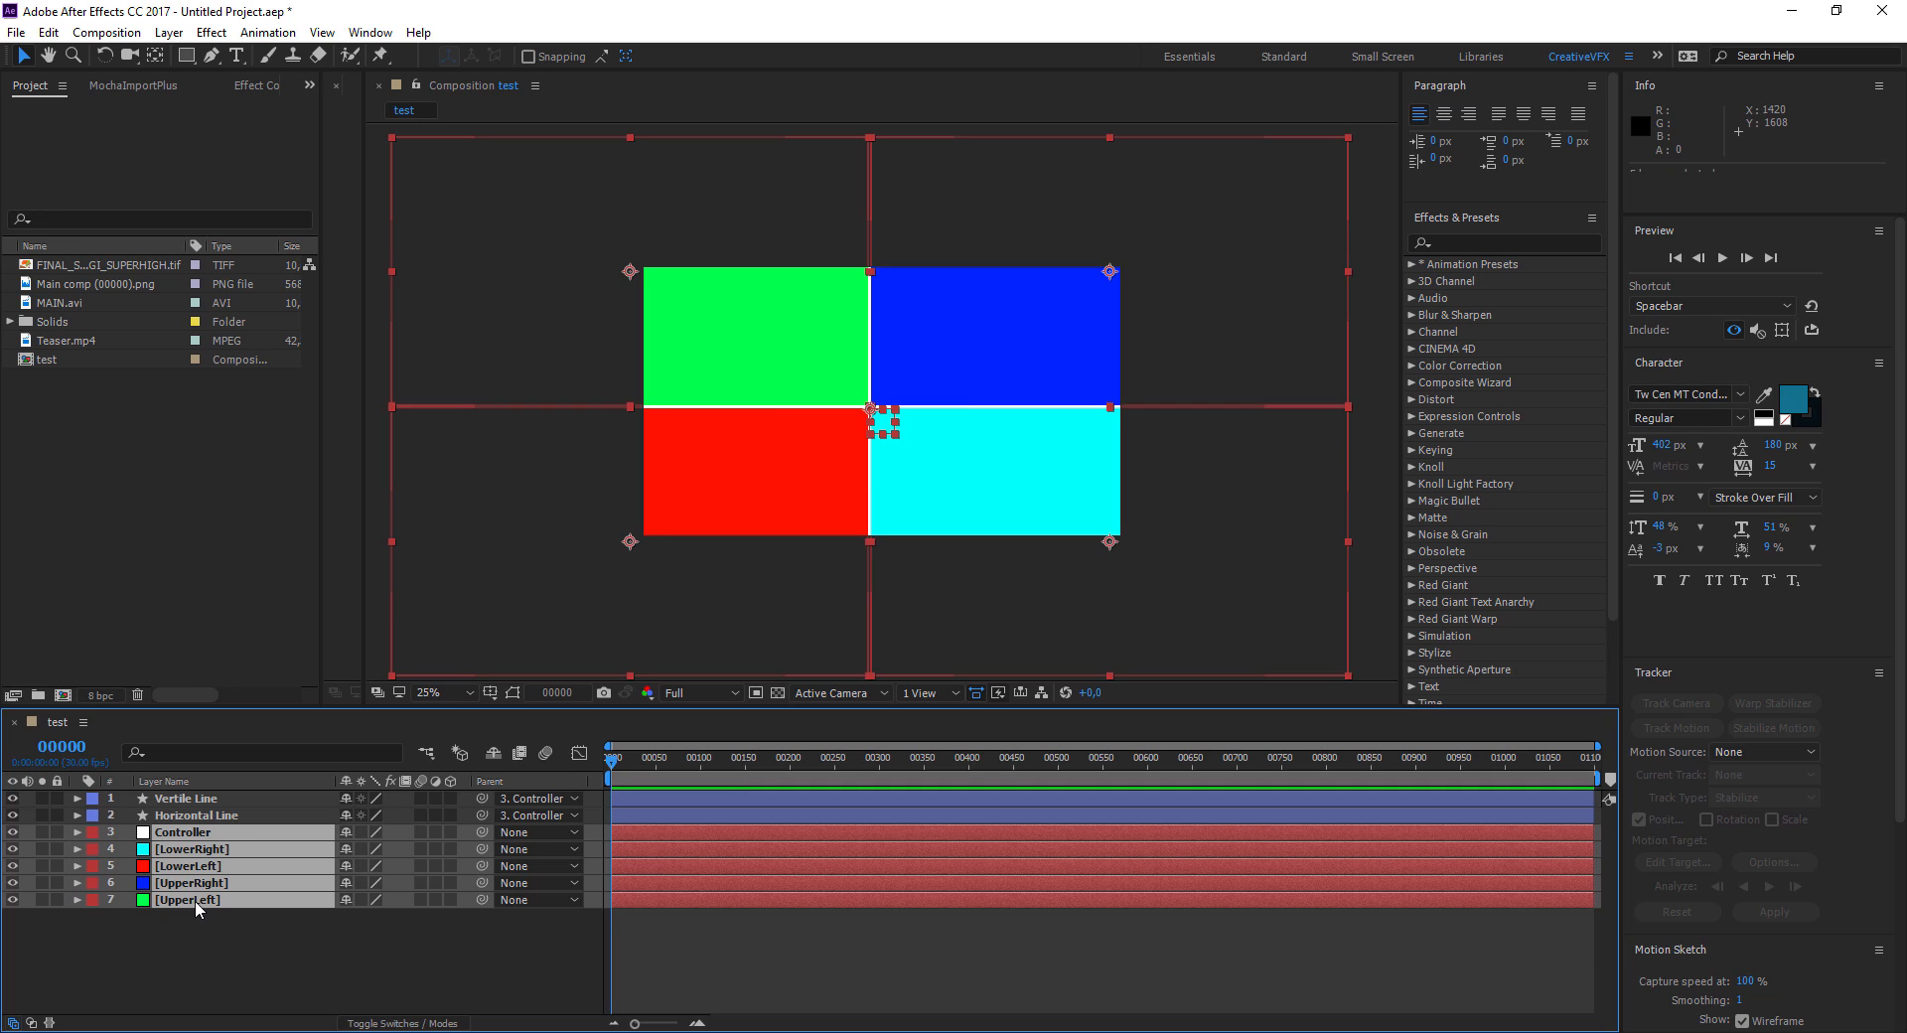
click(252, 932)
Parent the LowerRight, LowerLeft, UpperRight and UpperLeft solids to the Controller layer
click(195, 850)
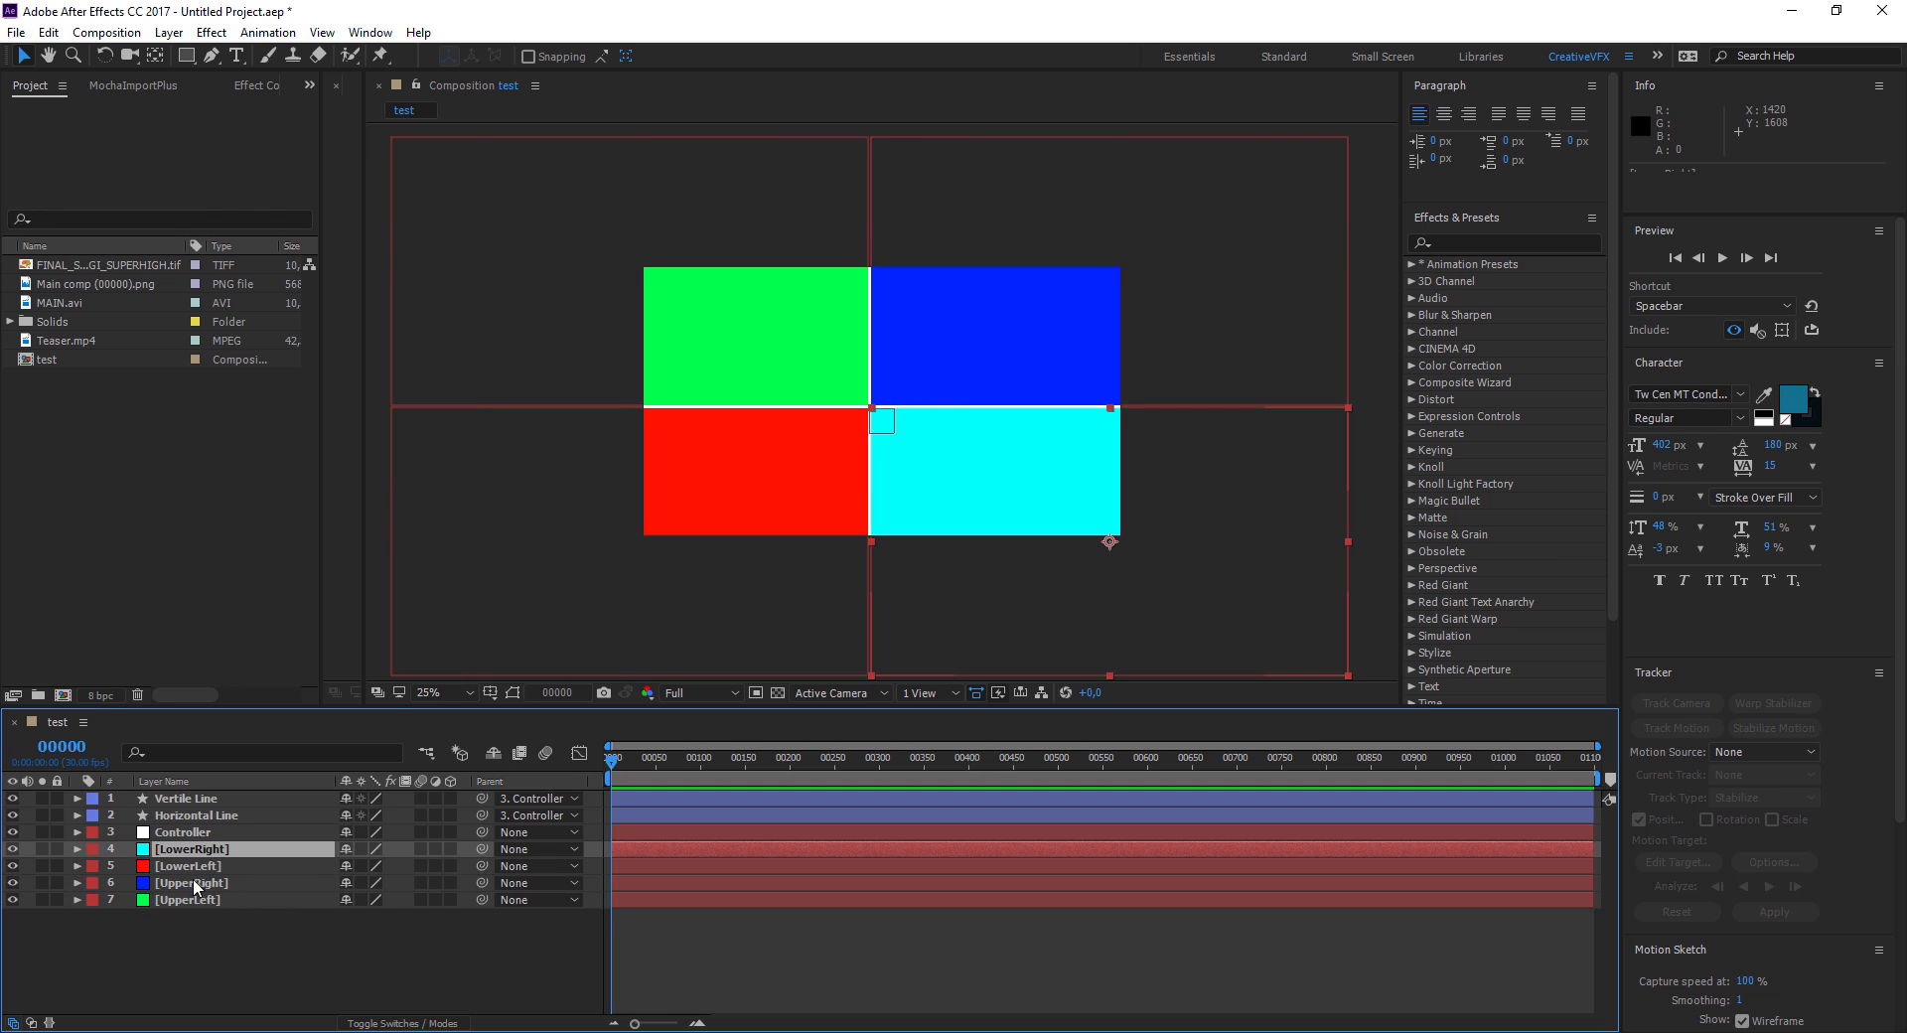
shift+click(203, 900)
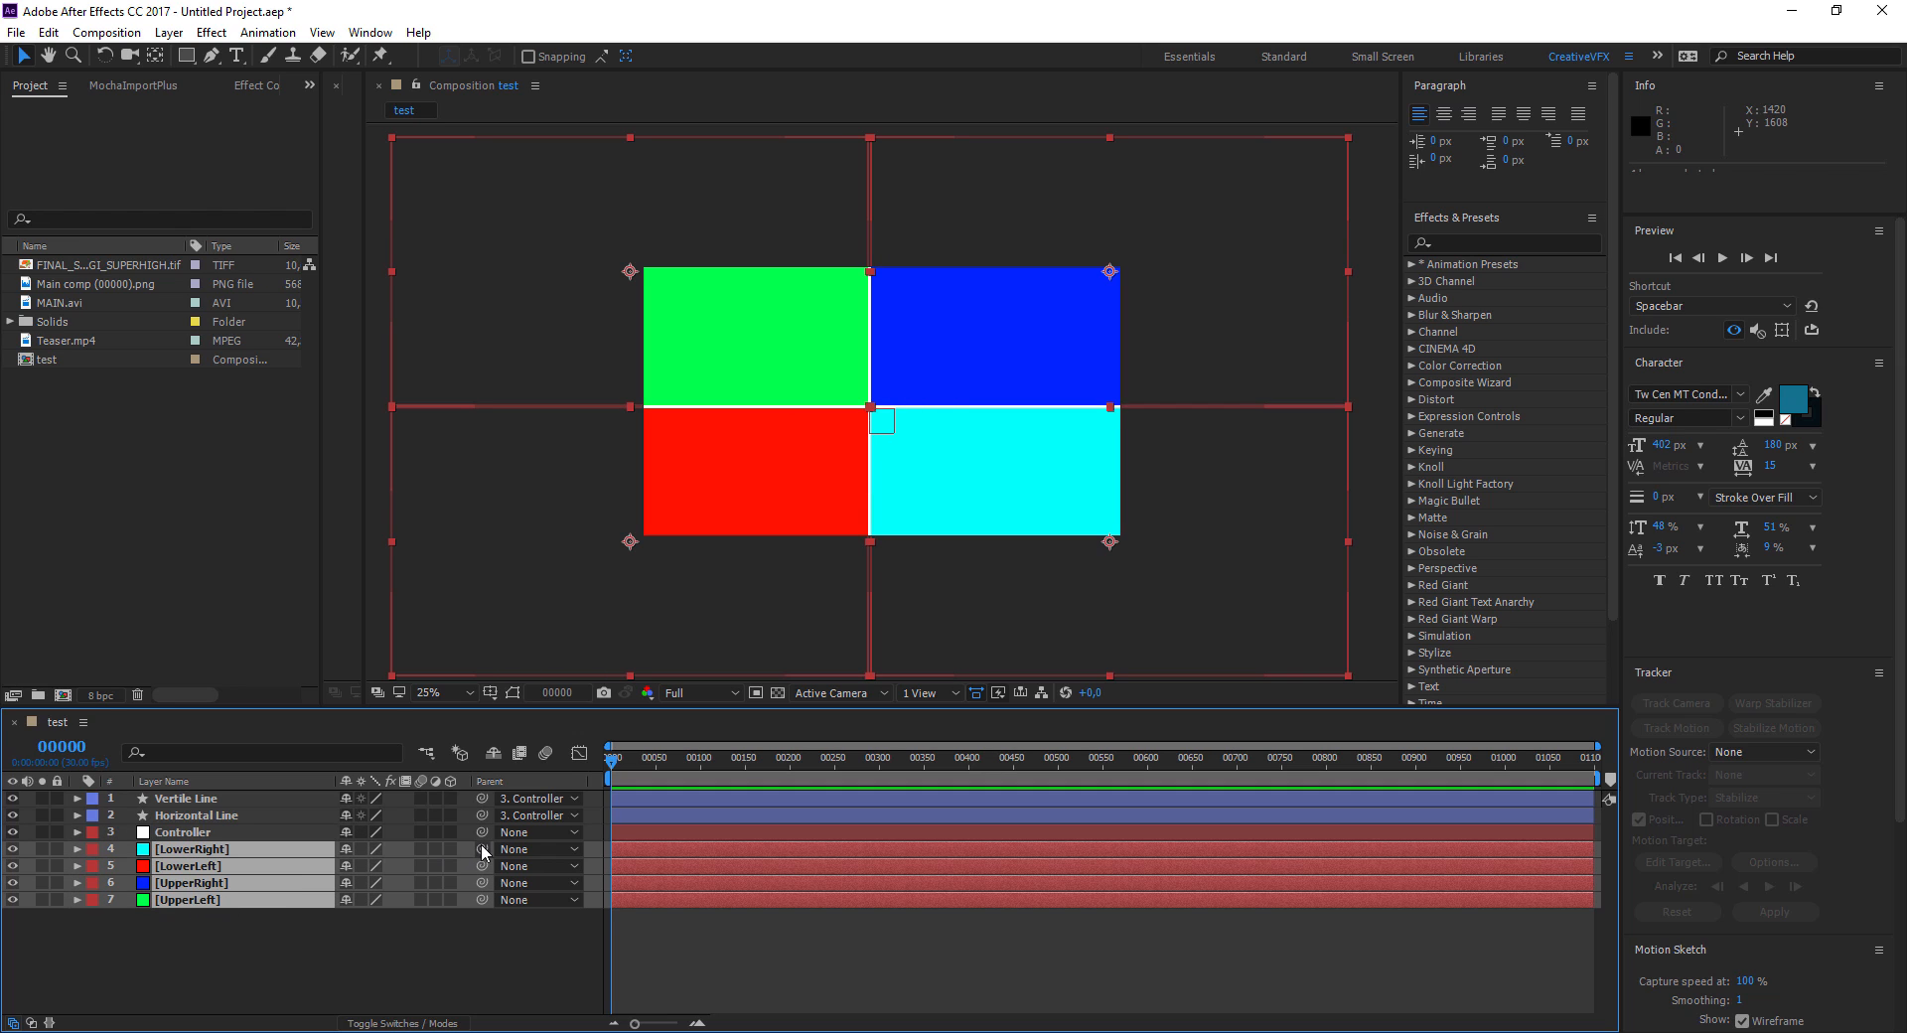
drag(482, 849, 194, 836)
click(294, 1012)
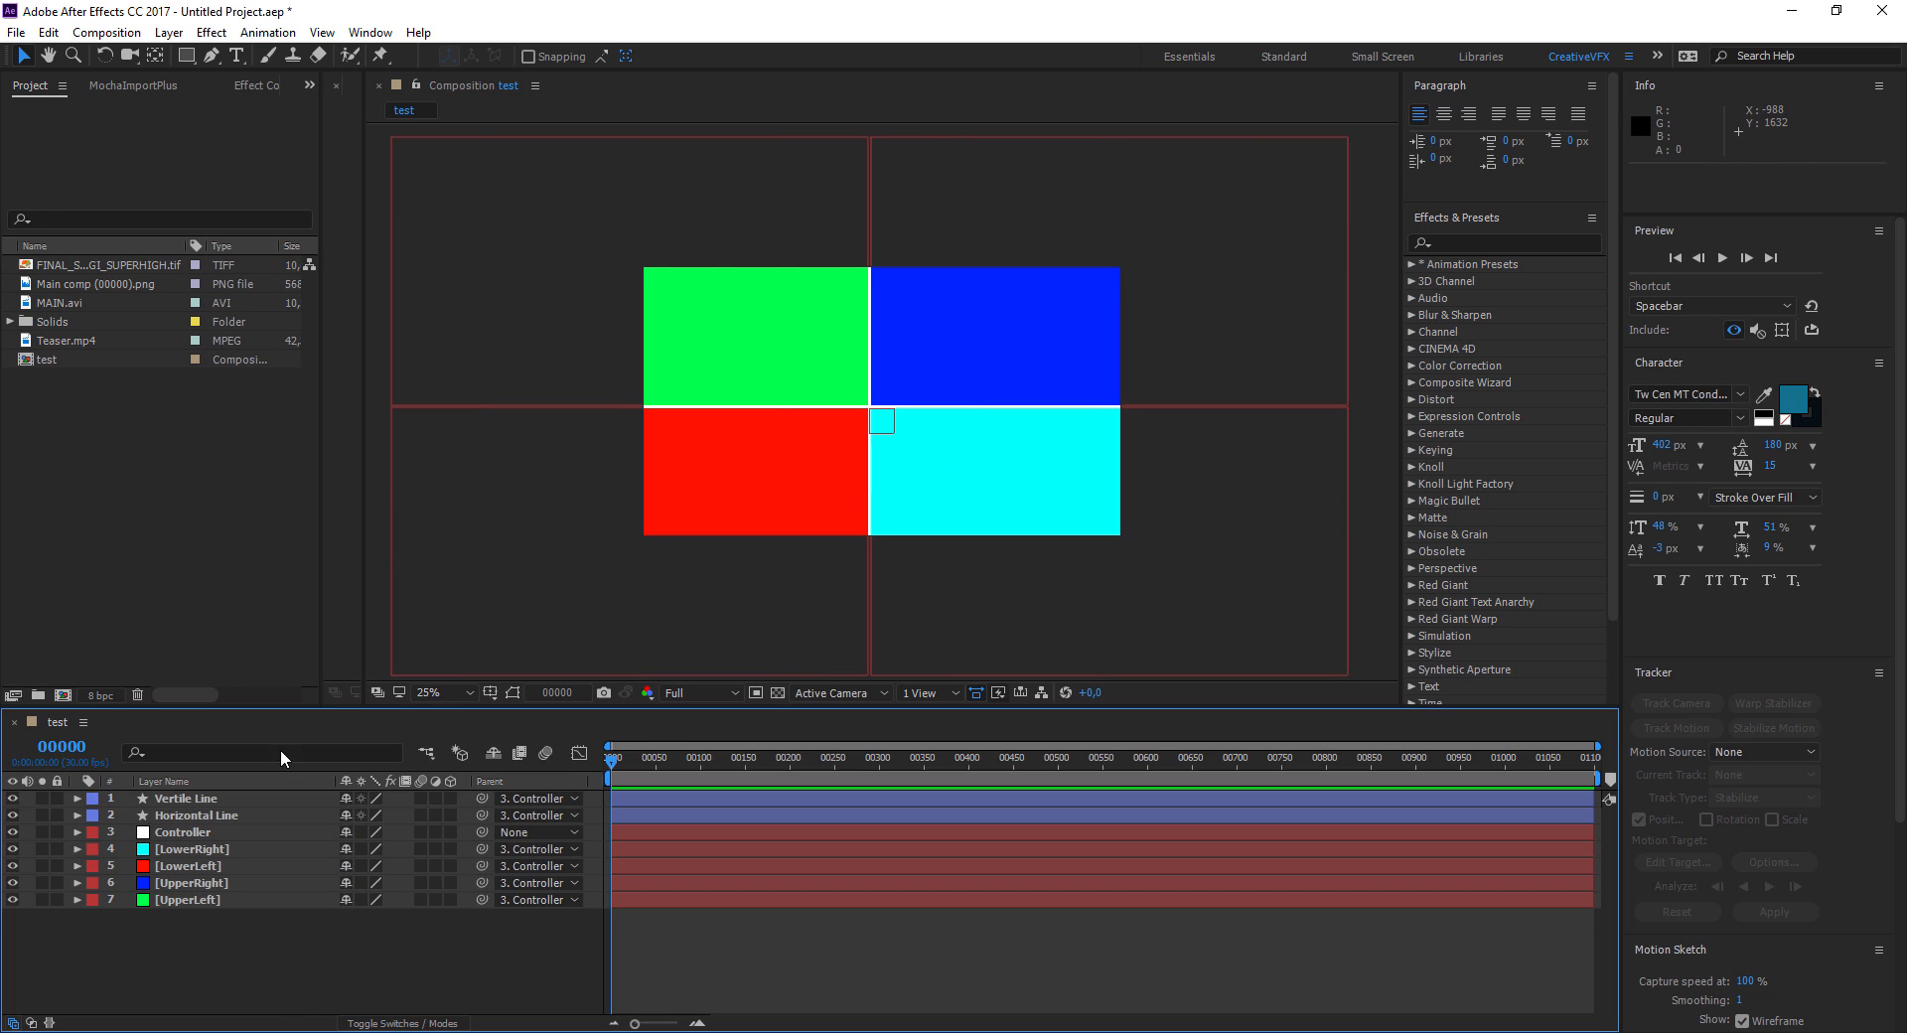
Move the Controller slightly up and left to test how the lines and solids follow it
click(202, 837)
mouse_move(881, 423)
mouse_down()
mouse_move(1118, 538)
mouse_move(647, 268)
mouse_move(1120, 268)
mouse_move(1090, 515)
mouse_move(974, 477)
mouse_move(862, 403)
mouse_up()
click(392, 976)
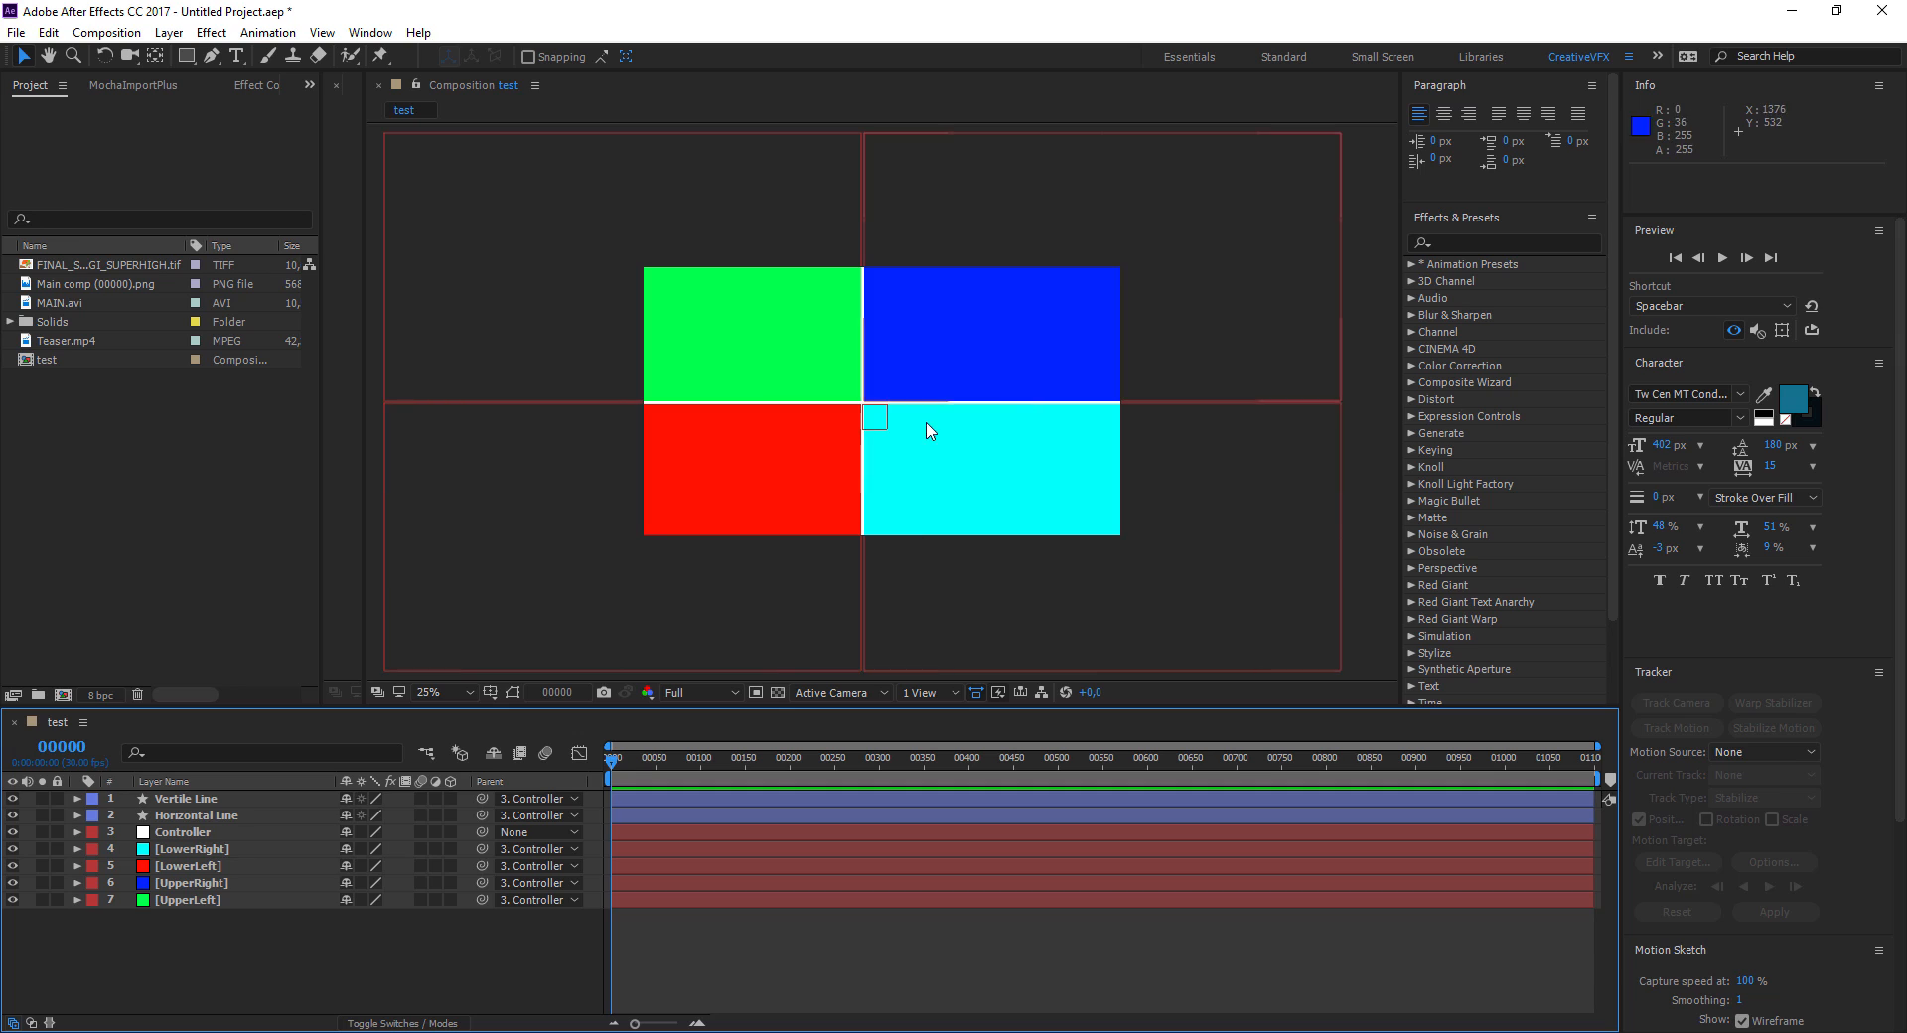
Move the Controller to the frame's lower-right corner and set a Position keyframe for it at frame 0
click(176, 837)
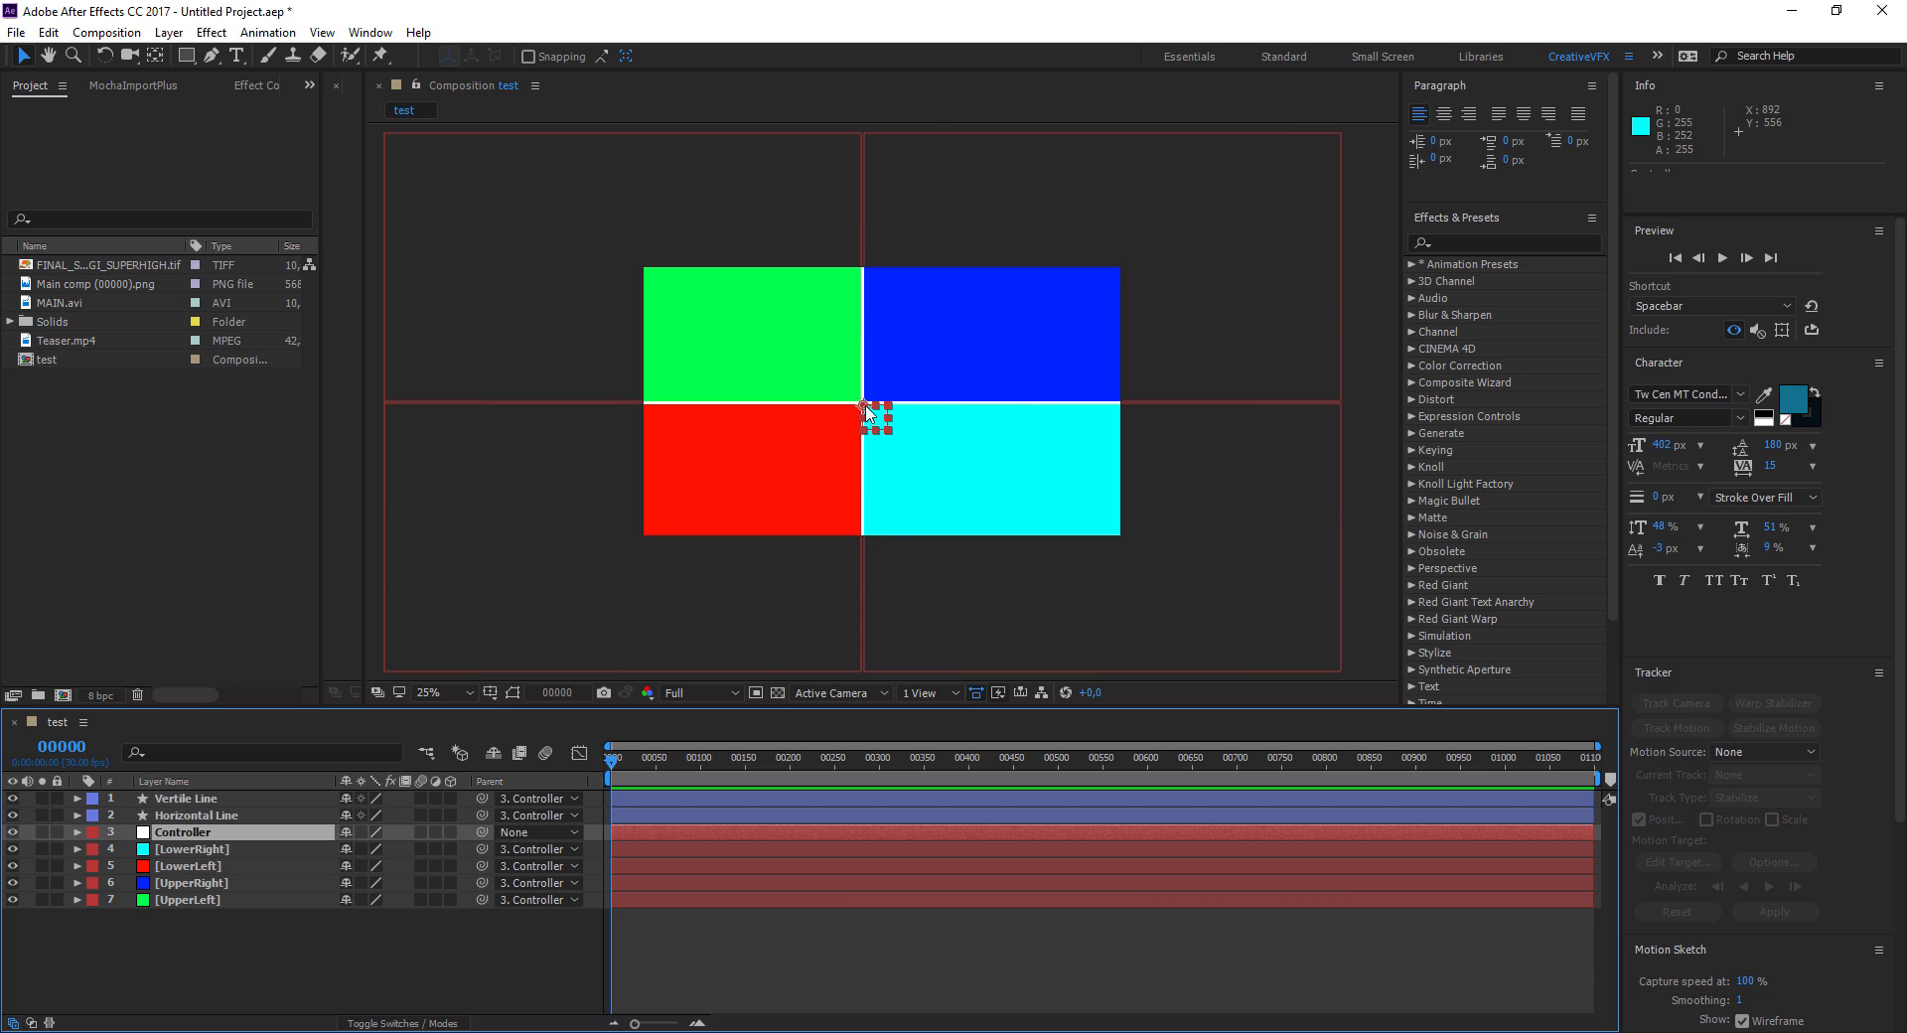
drag(867, 413, 1116, 533)
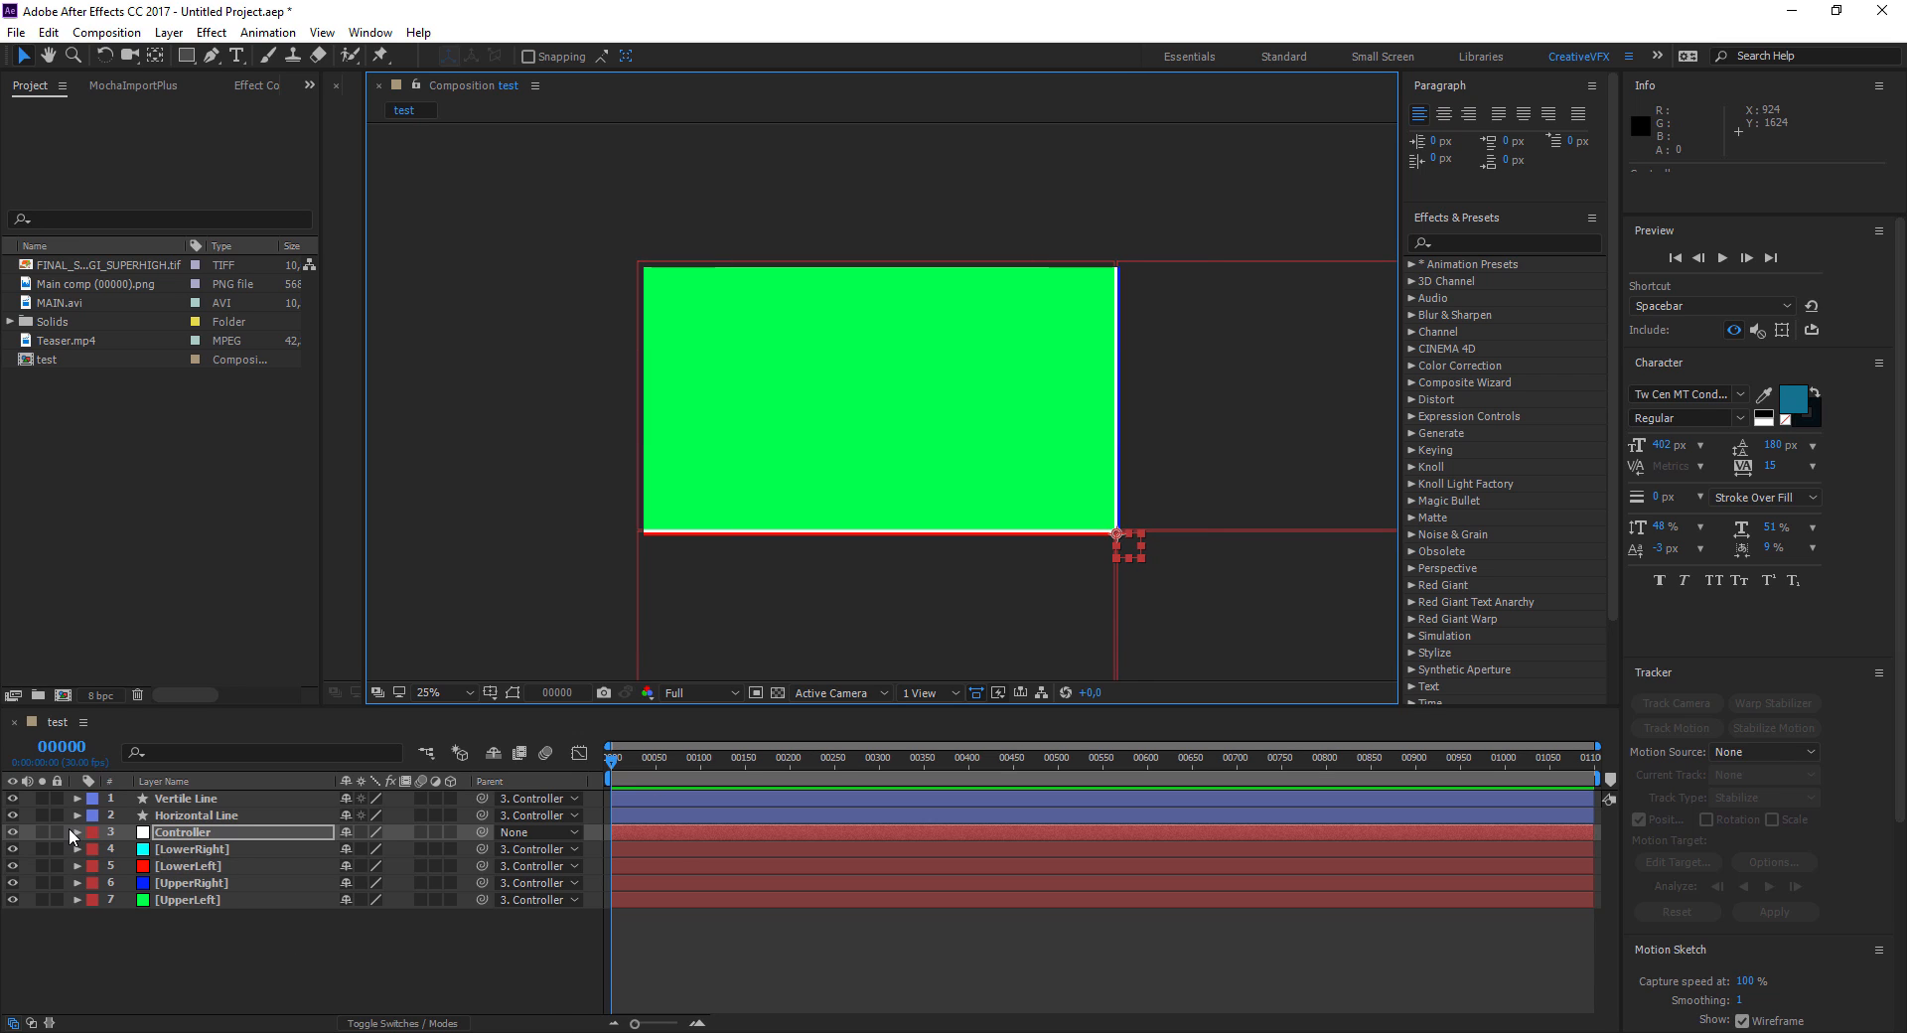
click(180, 848)
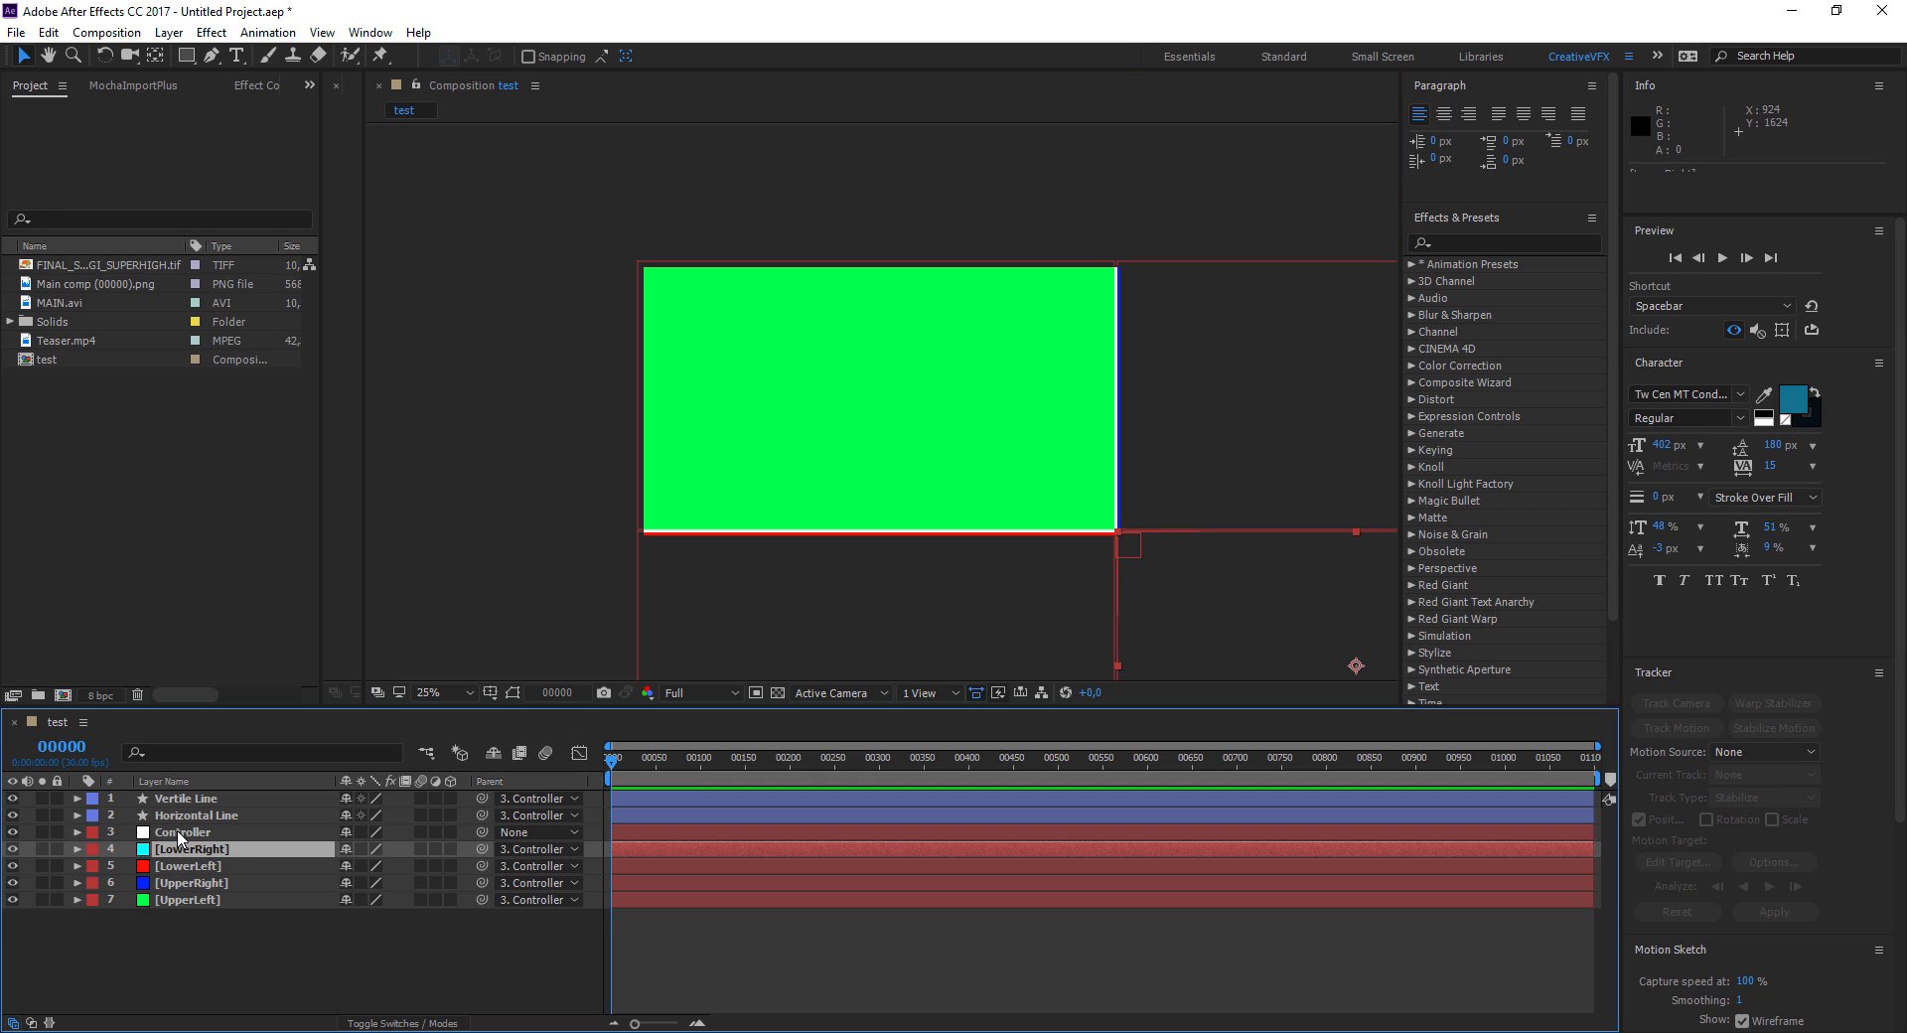
click(180, 833)
key(p)
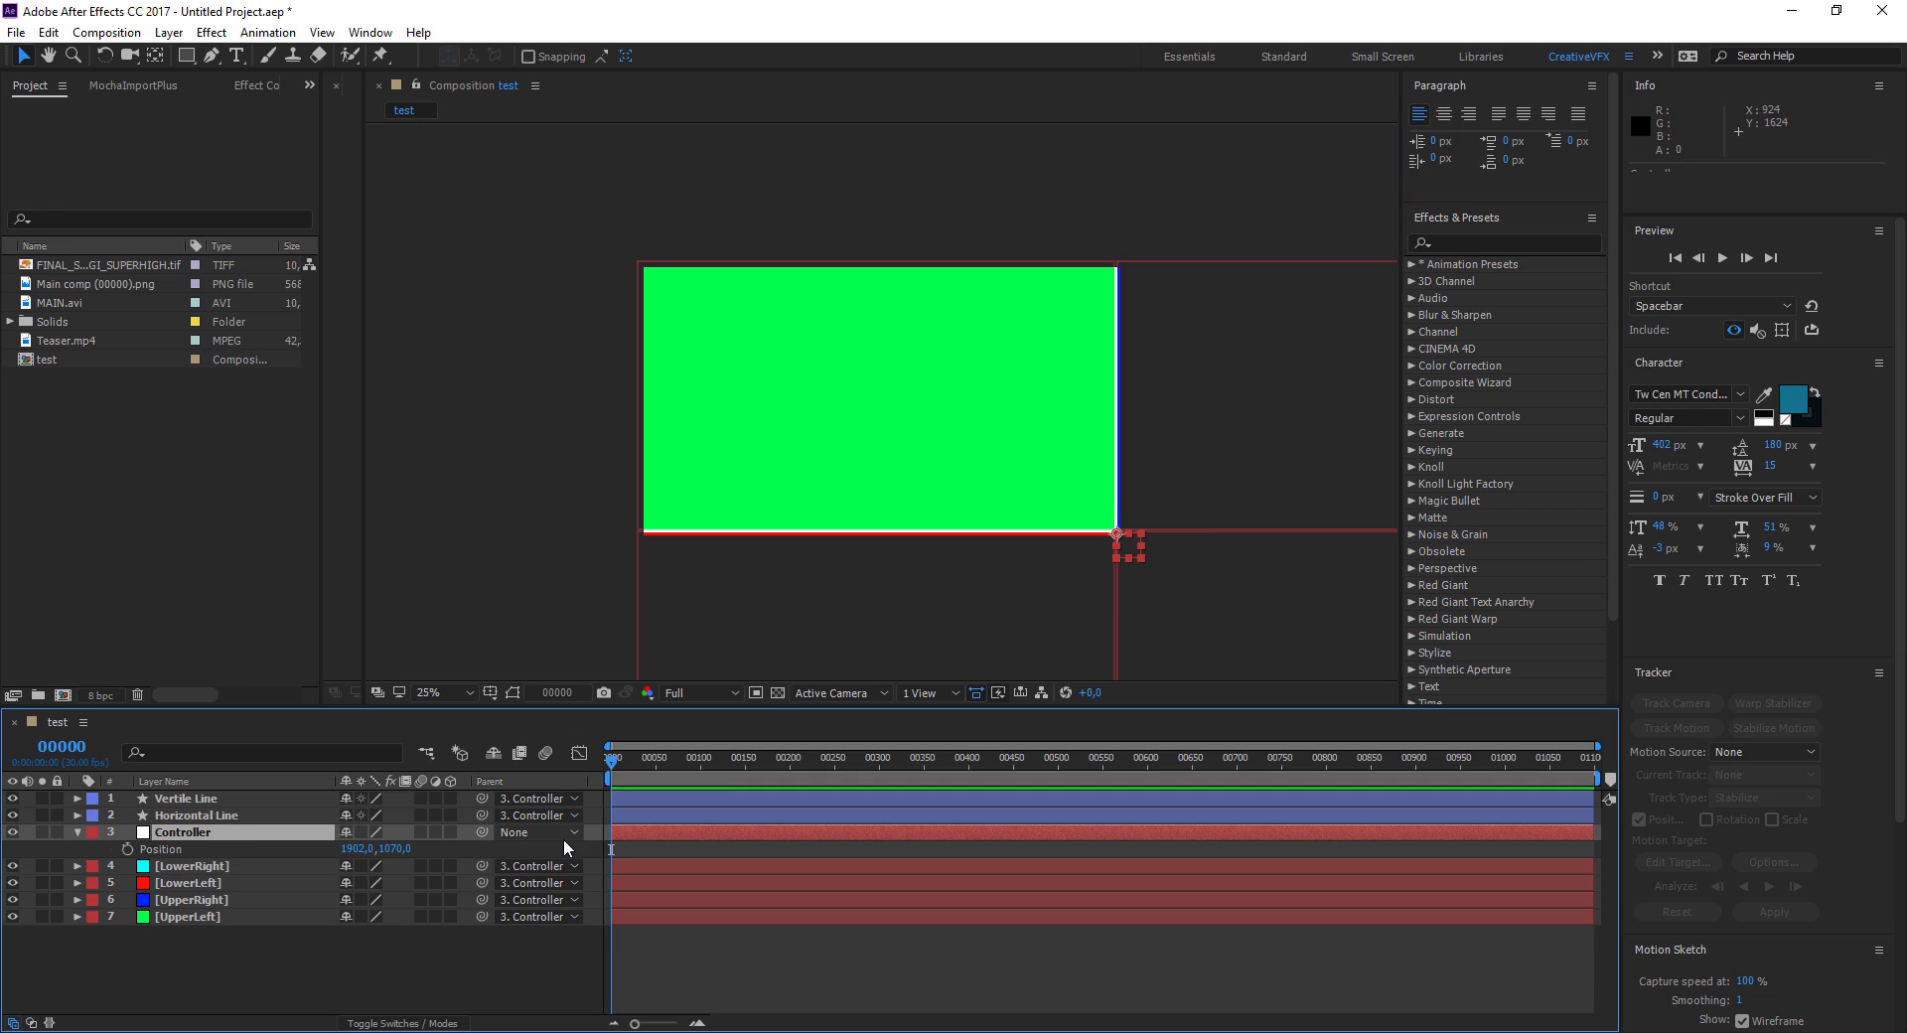
click(127, 849)
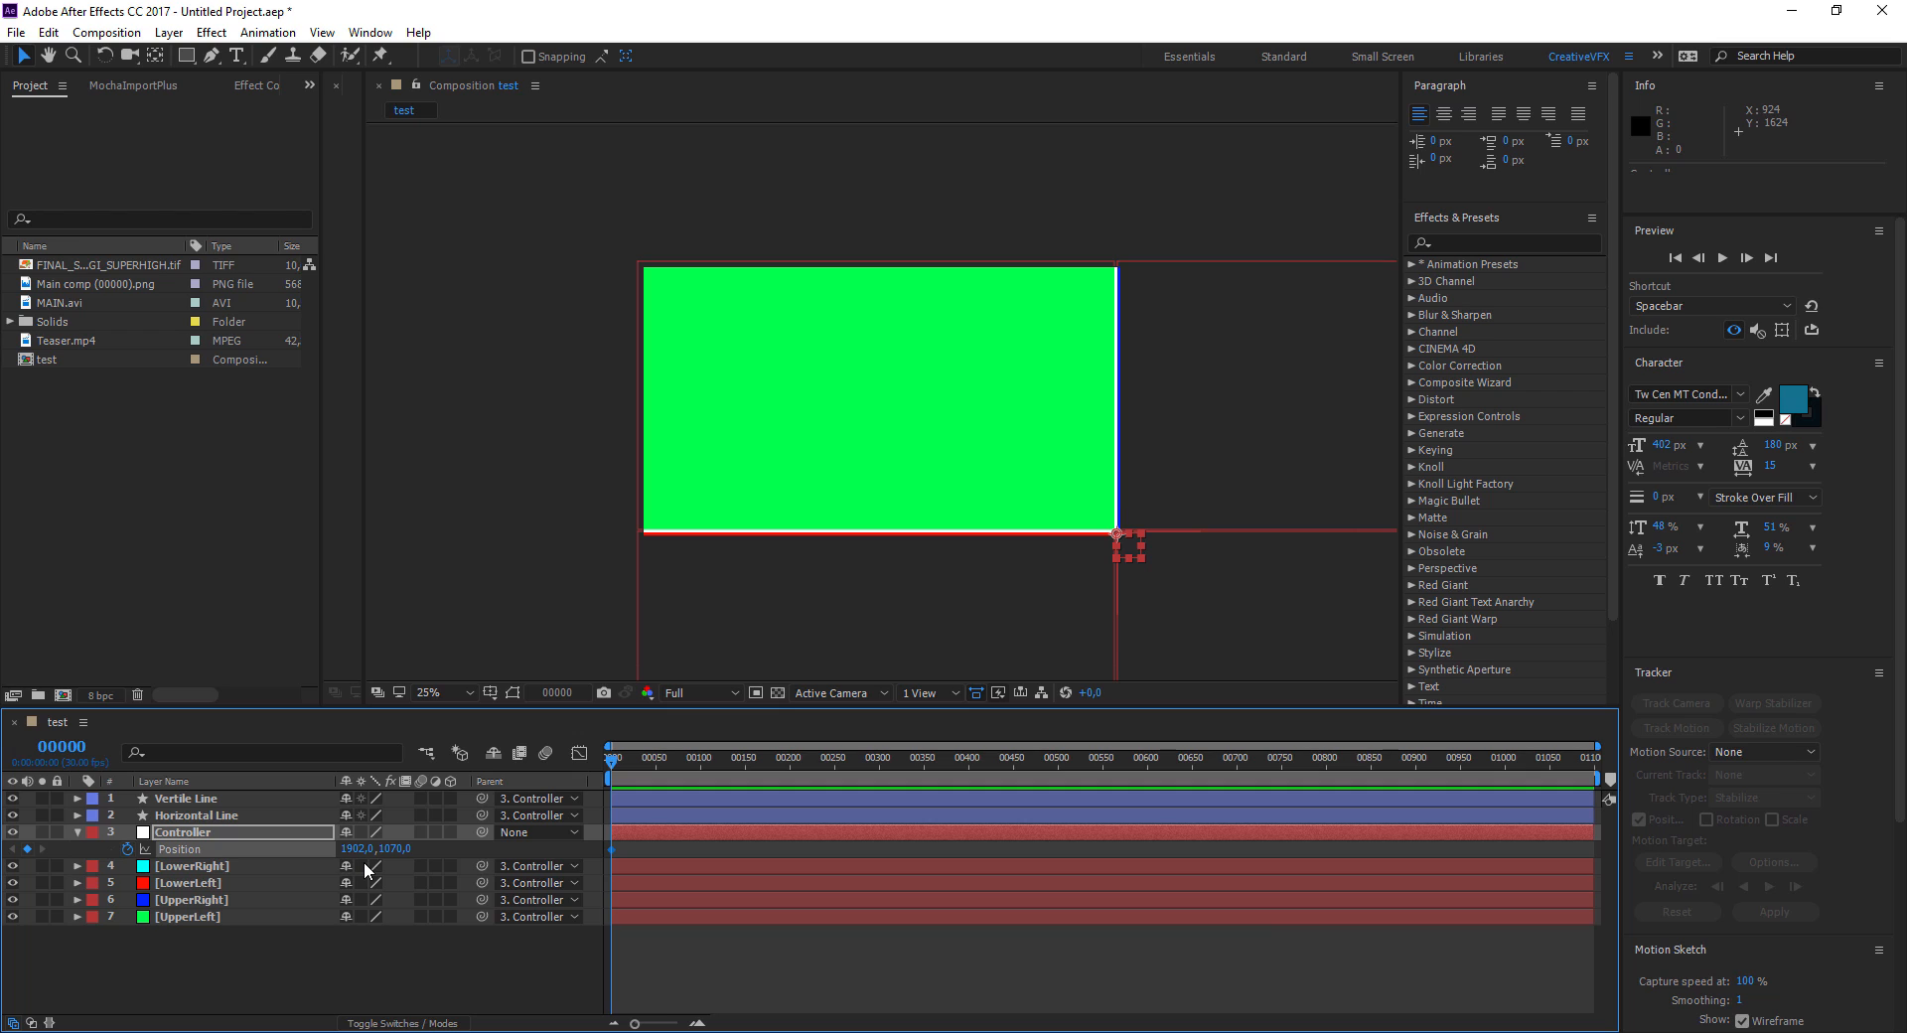
Nudge the Controller down and right to position 1914, 1082 so the green solid fills the frame
key(Down)
key(Down)
key(Down)
key(Right)
key(Right)
key(Right)
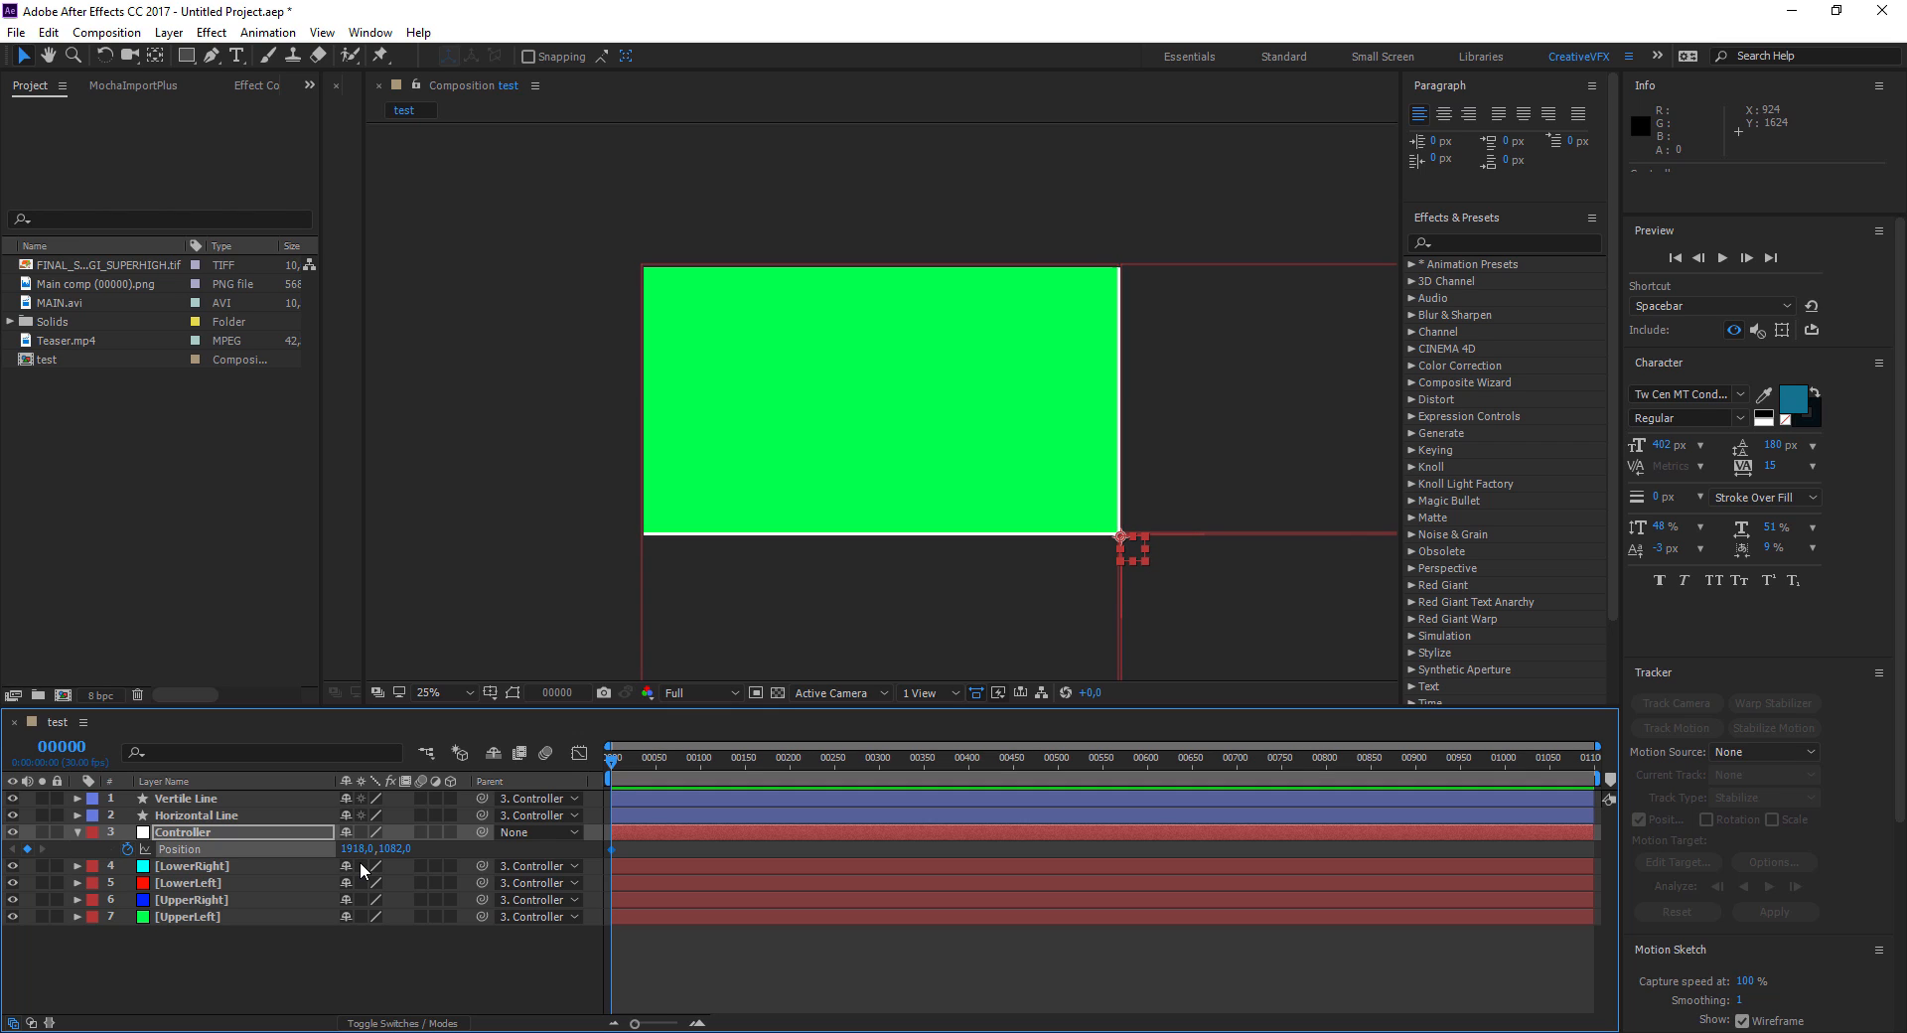
click(377, 959)
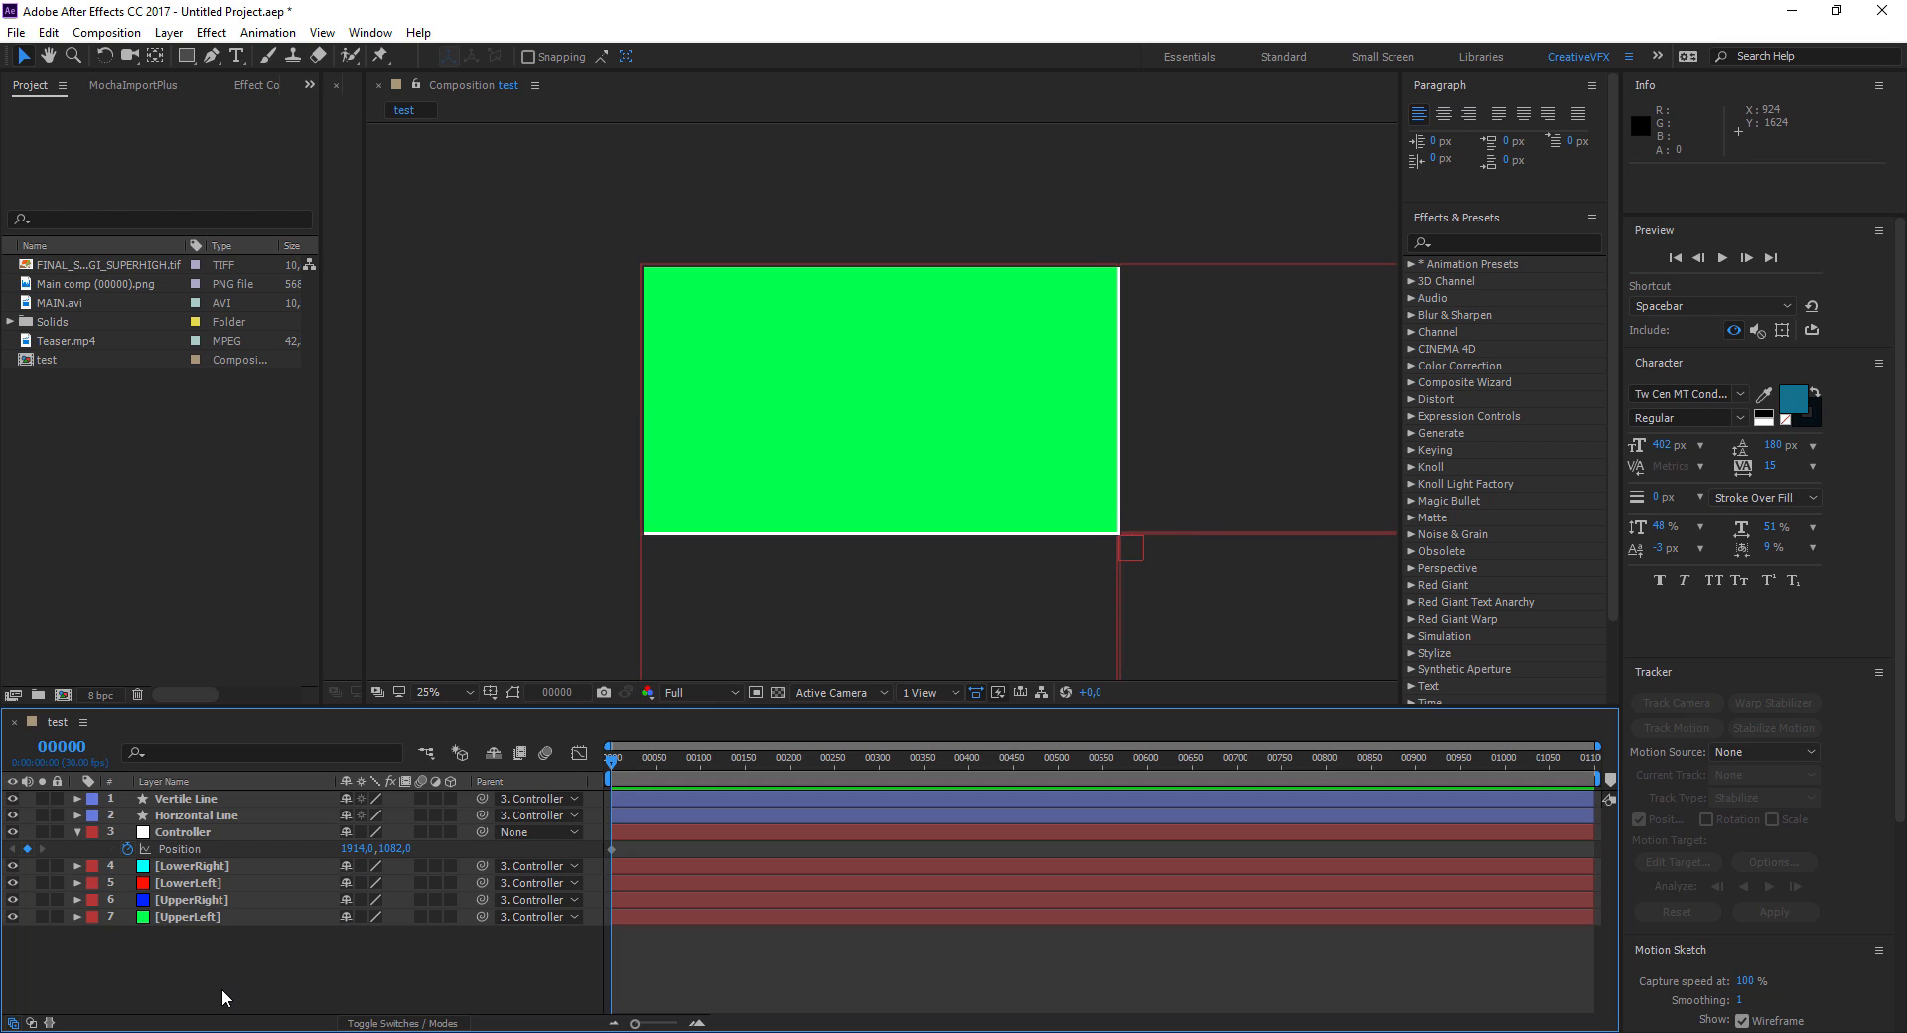
Add a holding Position keyframe for the Controller at frame 53, and move it to about 26, 26 near the upper-left corner at frame 132
drag(610, 757, 658, 756)
click(27, 849)
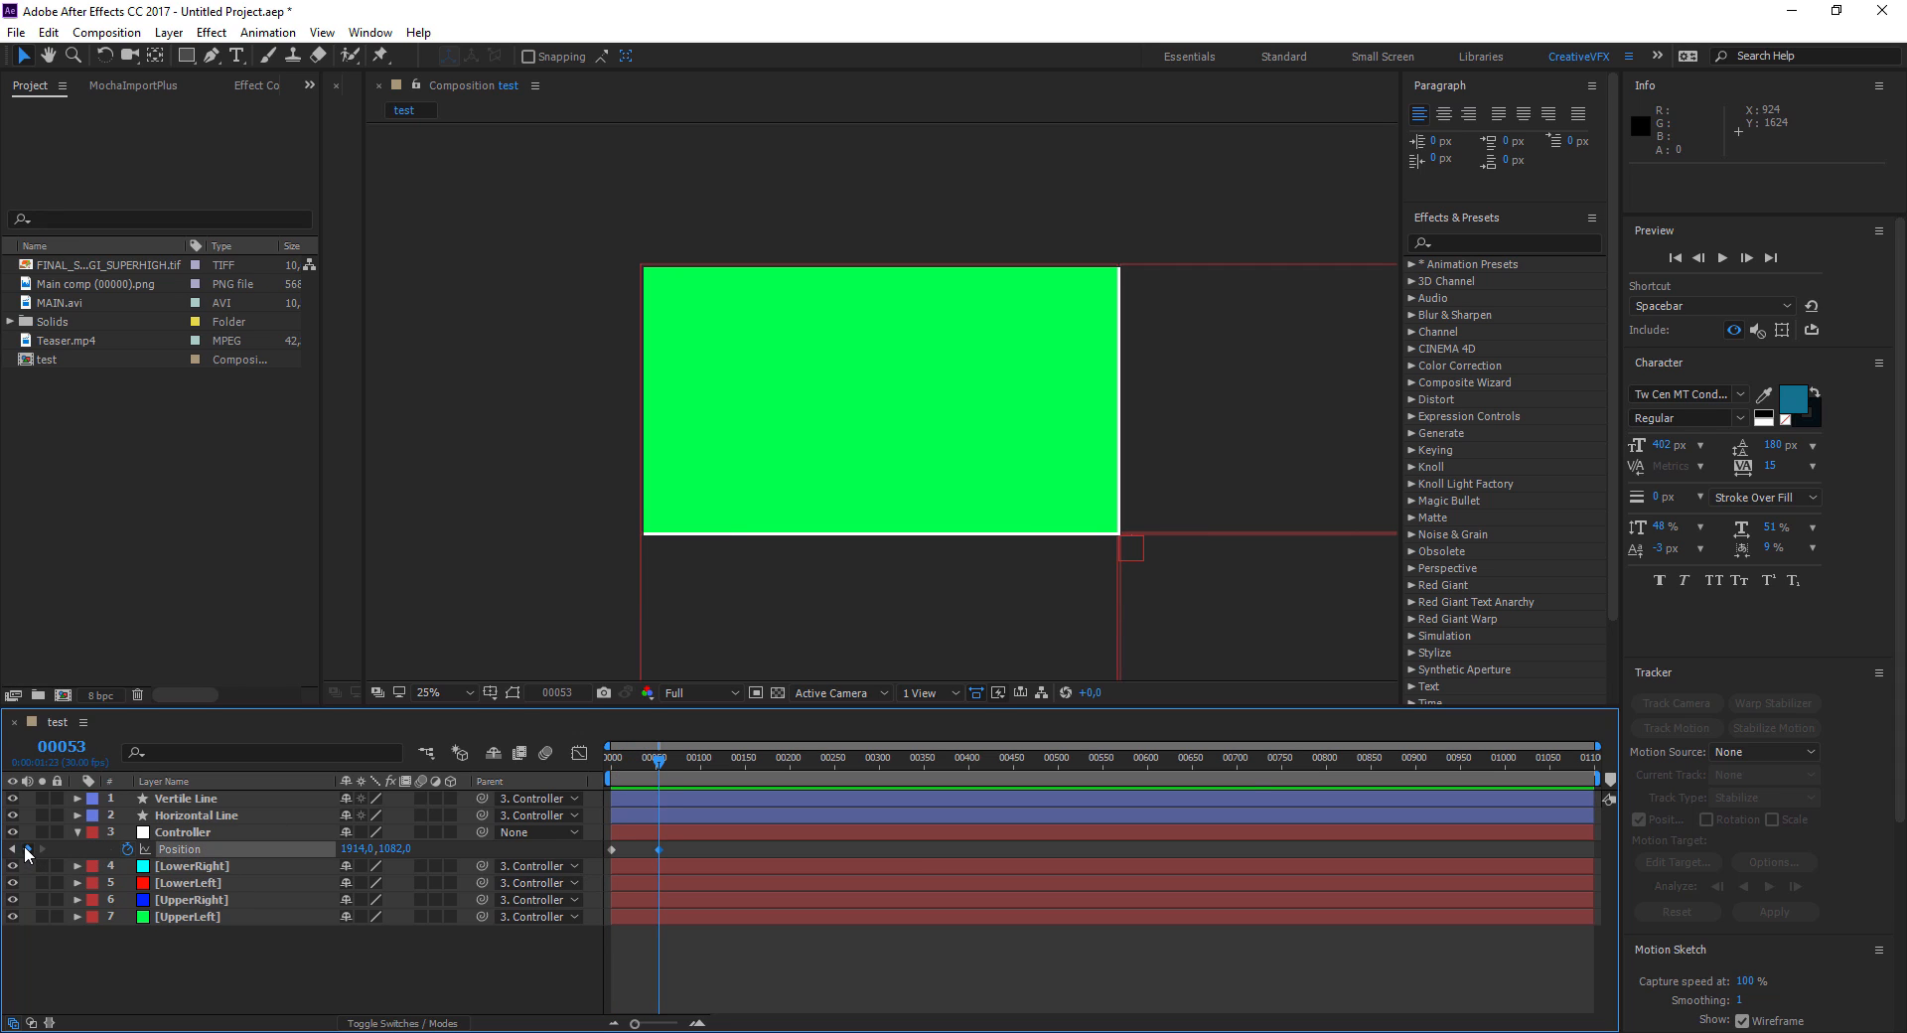
drag(657, 755, 729, 772)
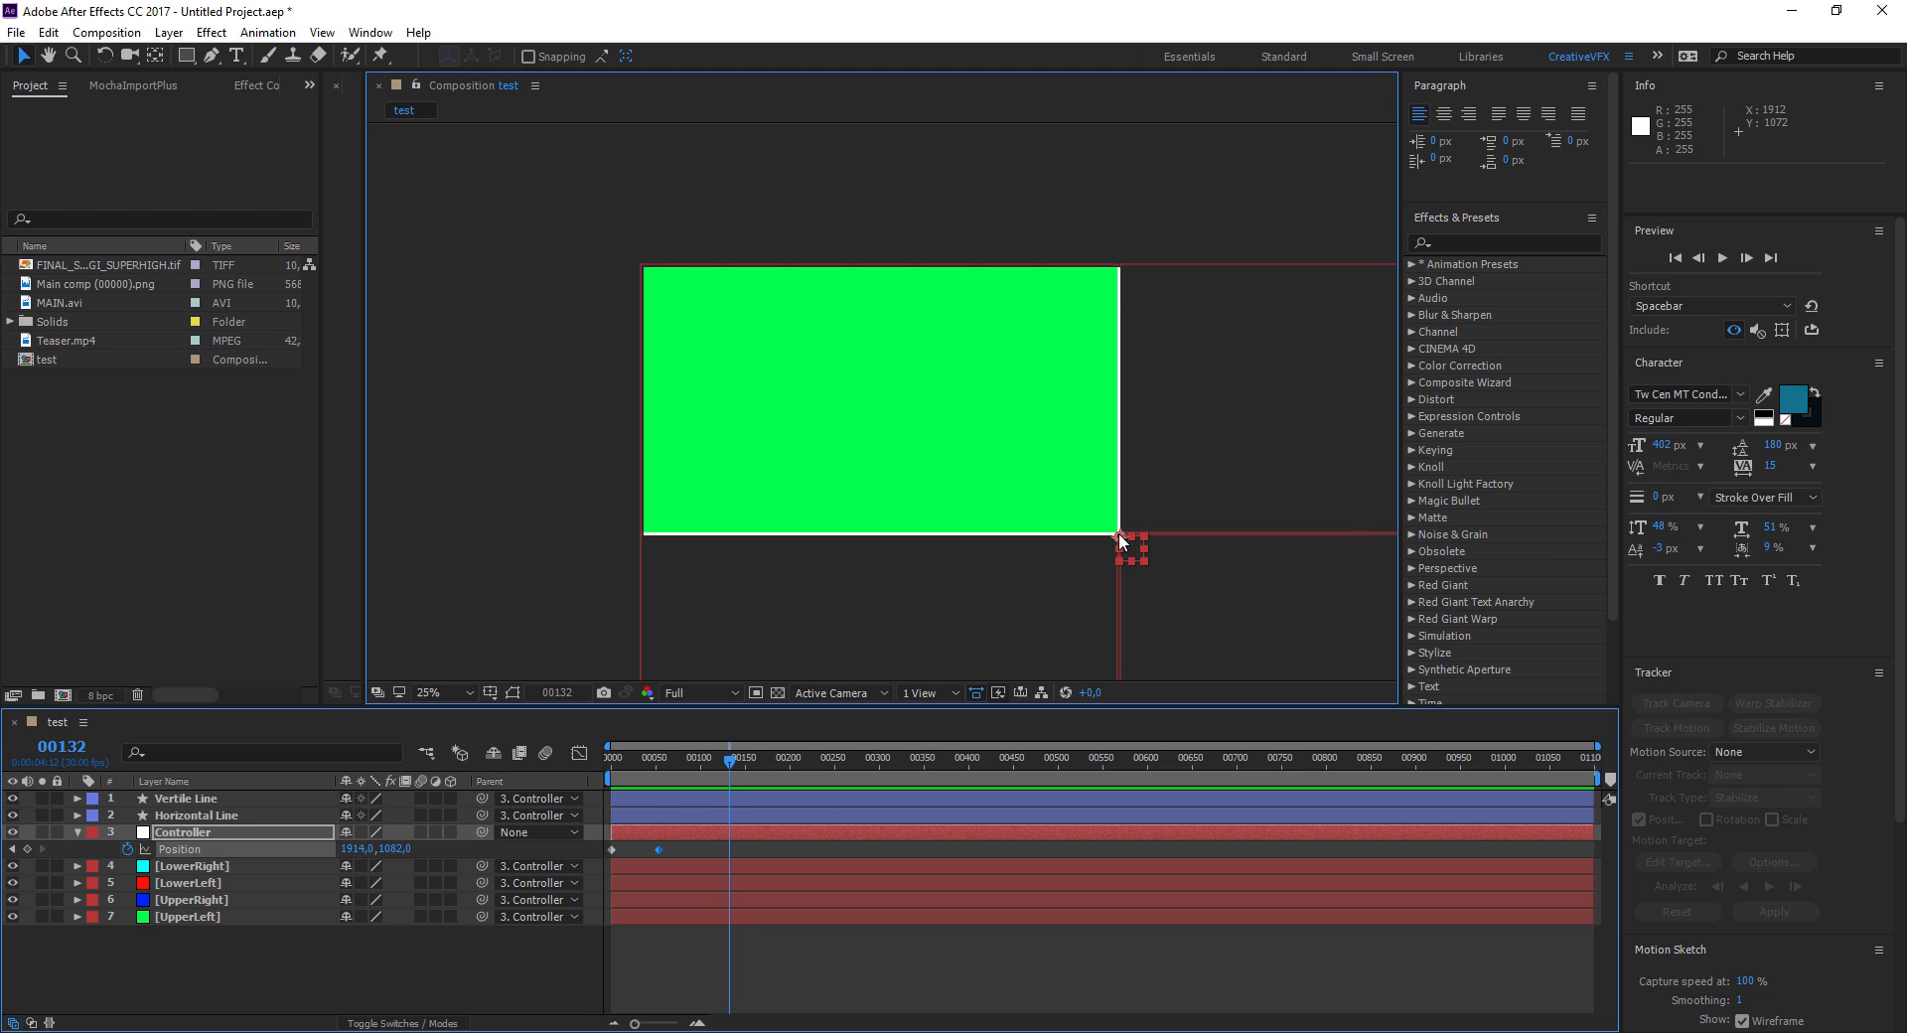
drag(1119, 533, 651, 274)
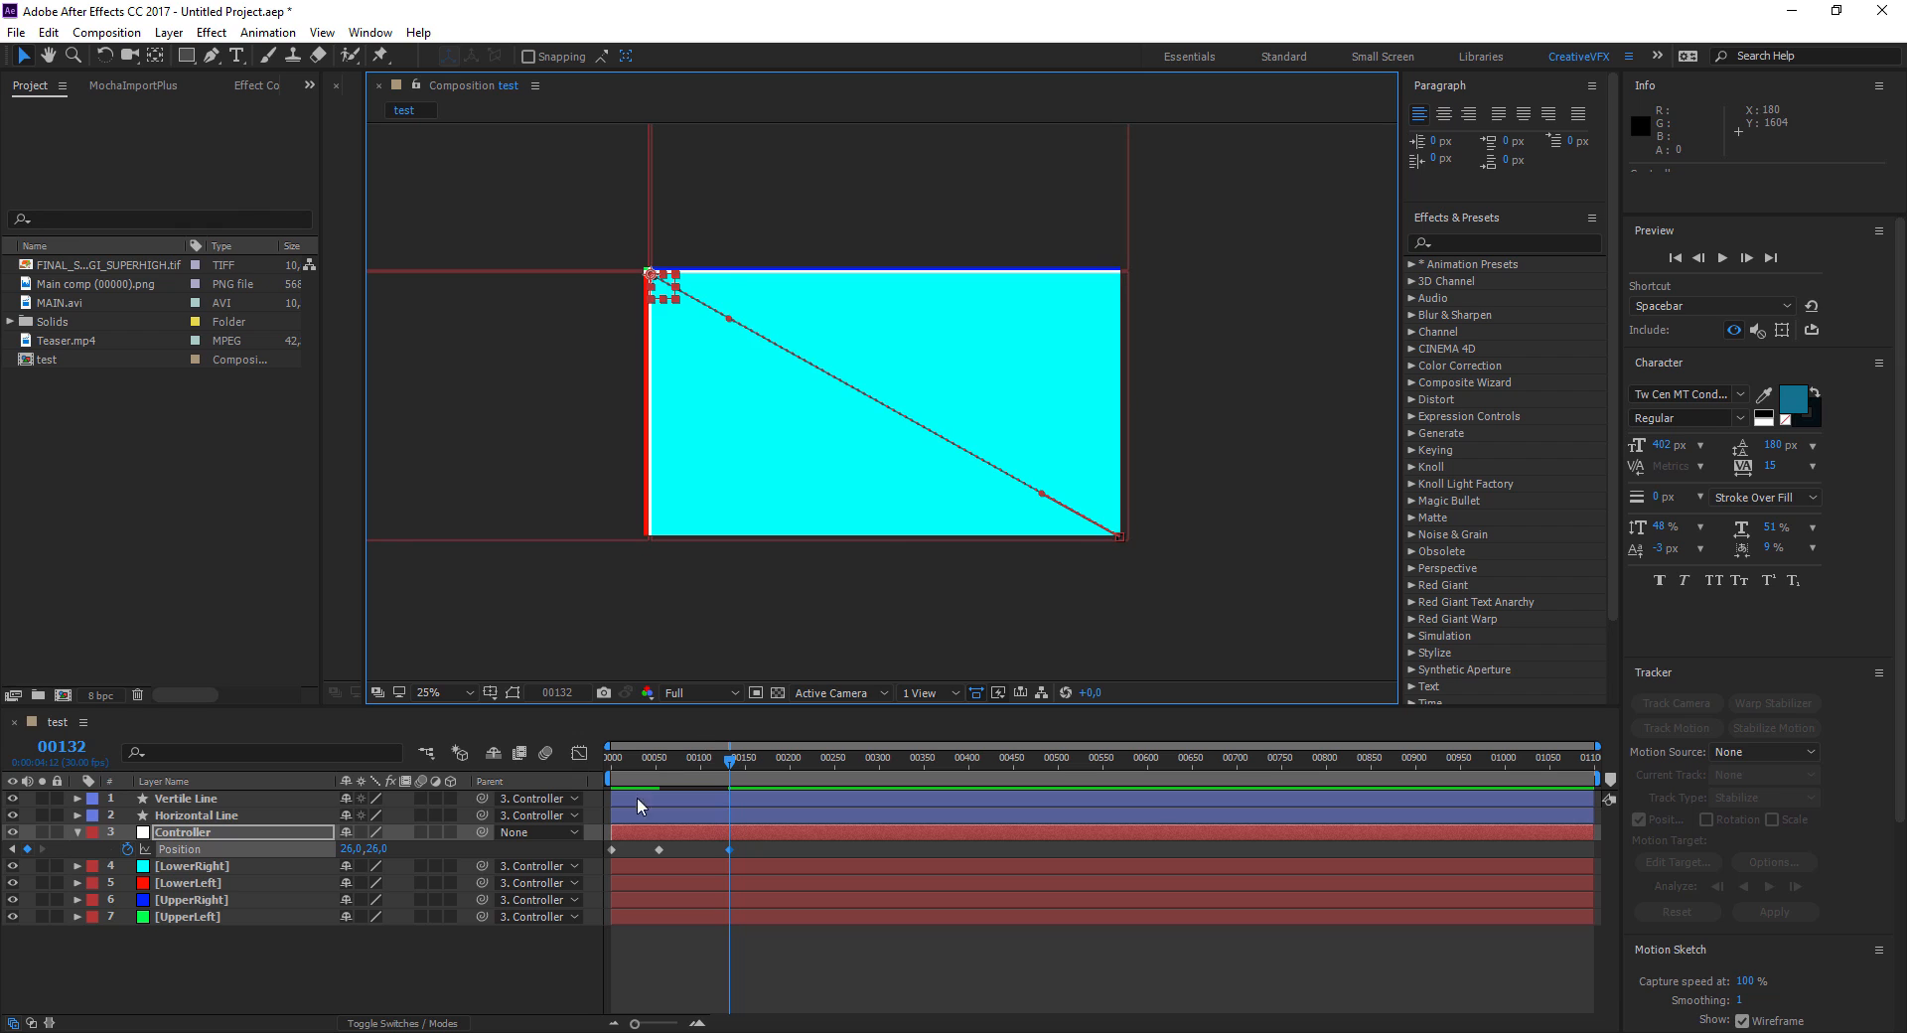
click(462, 969)
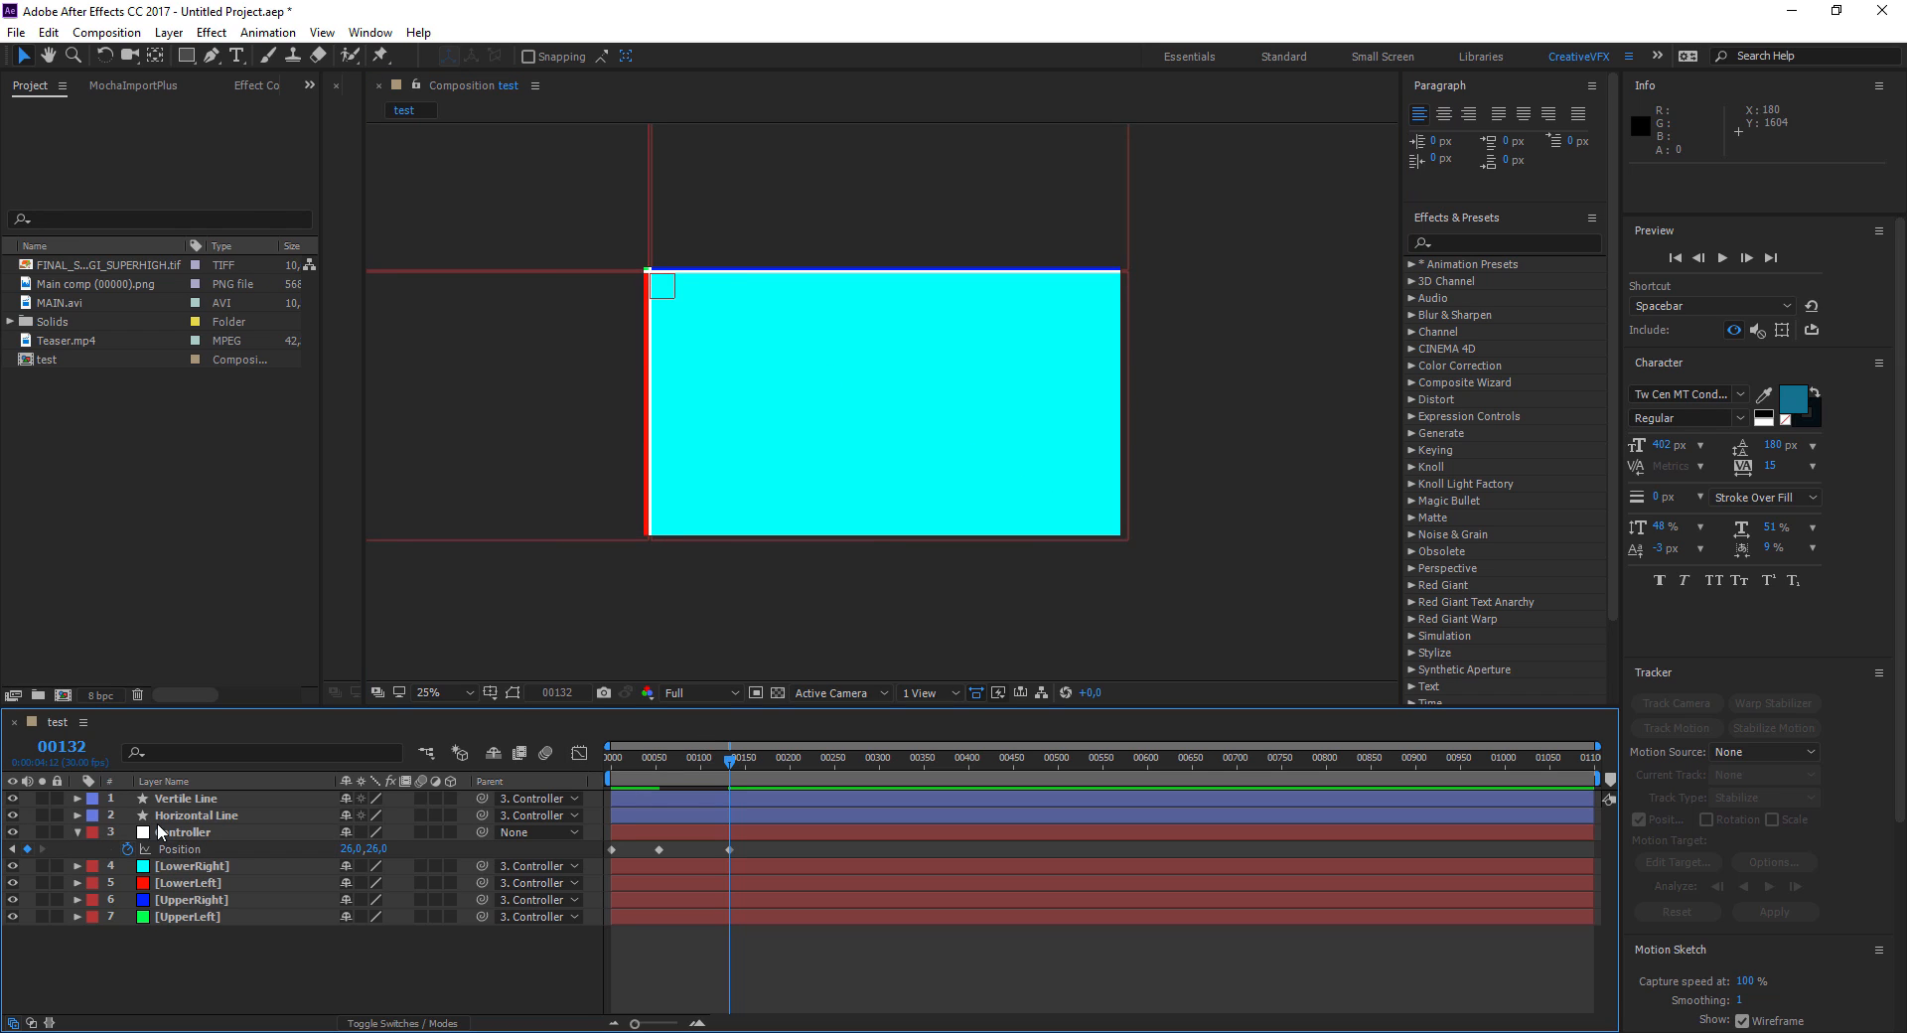
Nudge the Controller at frame 132 up and left to position 6, 14 so the cyan solid fills the frame
click(254, 849)
key(Up)
key(Up)
key(Up)
key(Up)
key(Up)
key(Up)
key(Up)
key(Up)
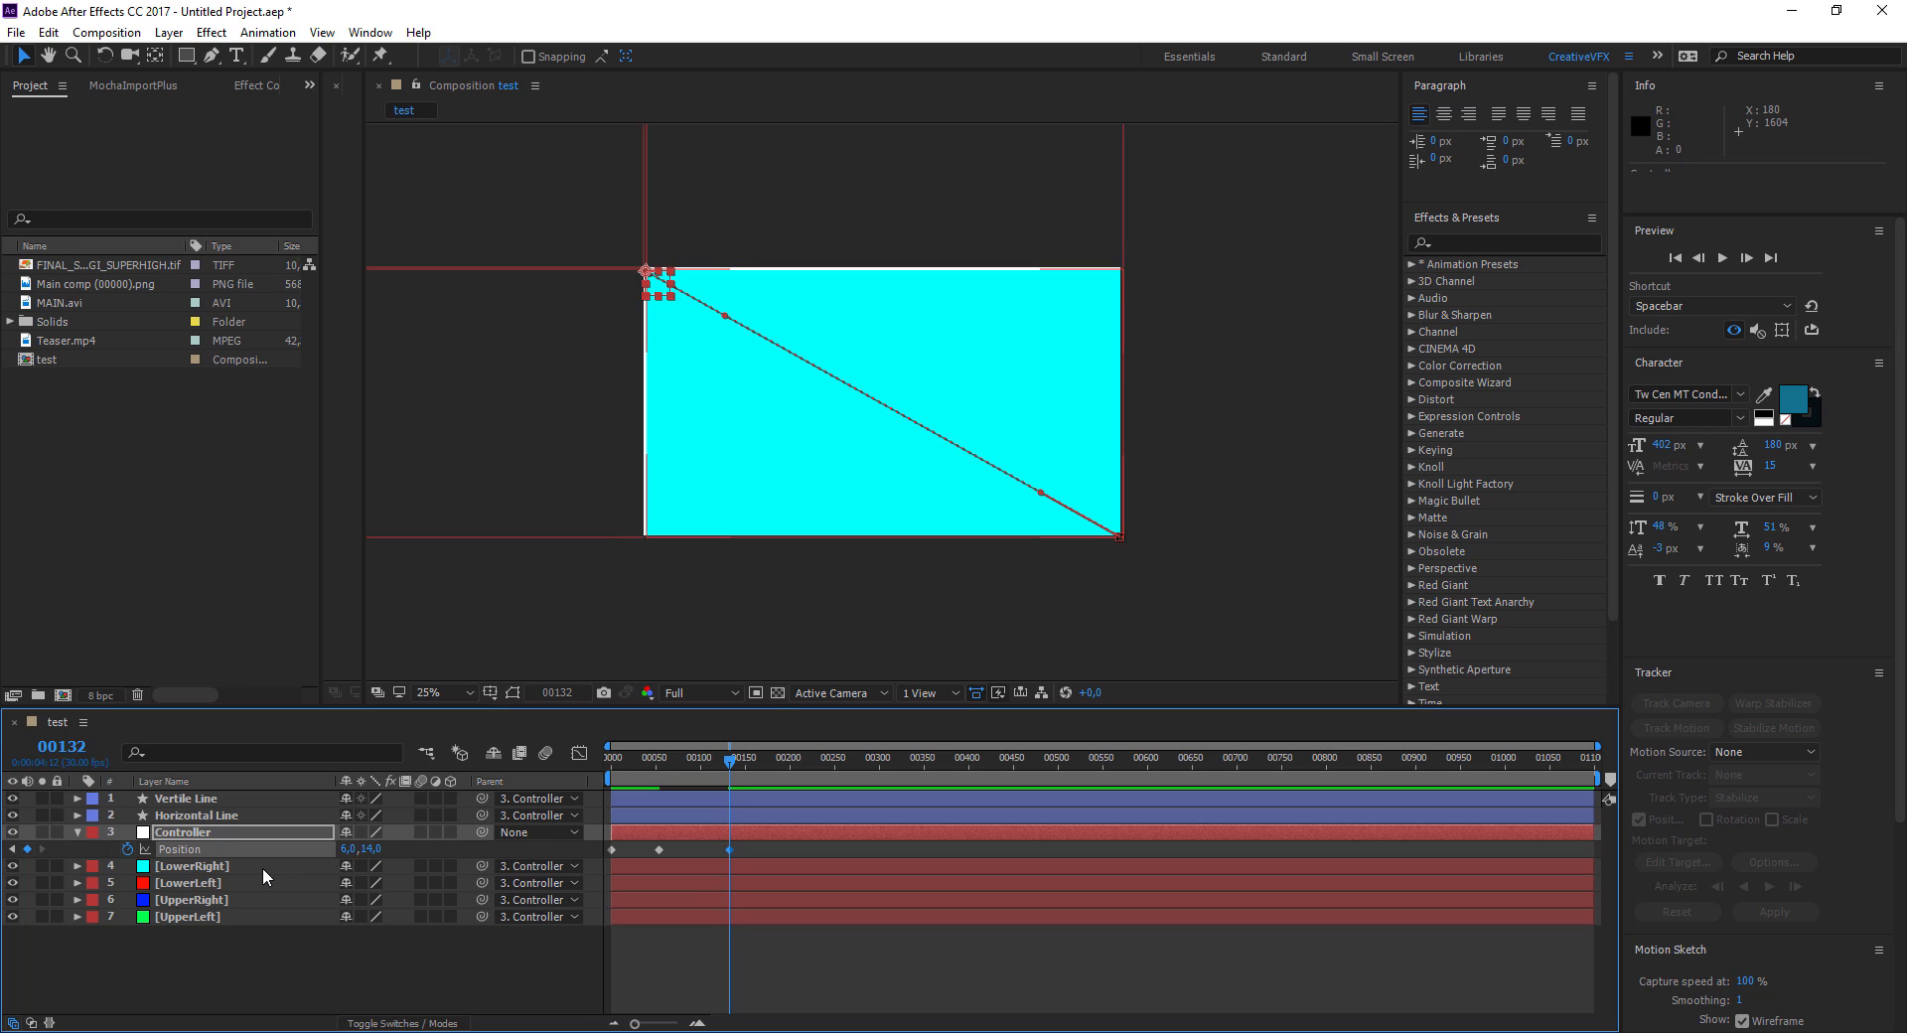
Nudge the Controller up to position 6, 14 at frame 132 so the cyan solid fills the frame
click(266, 963)
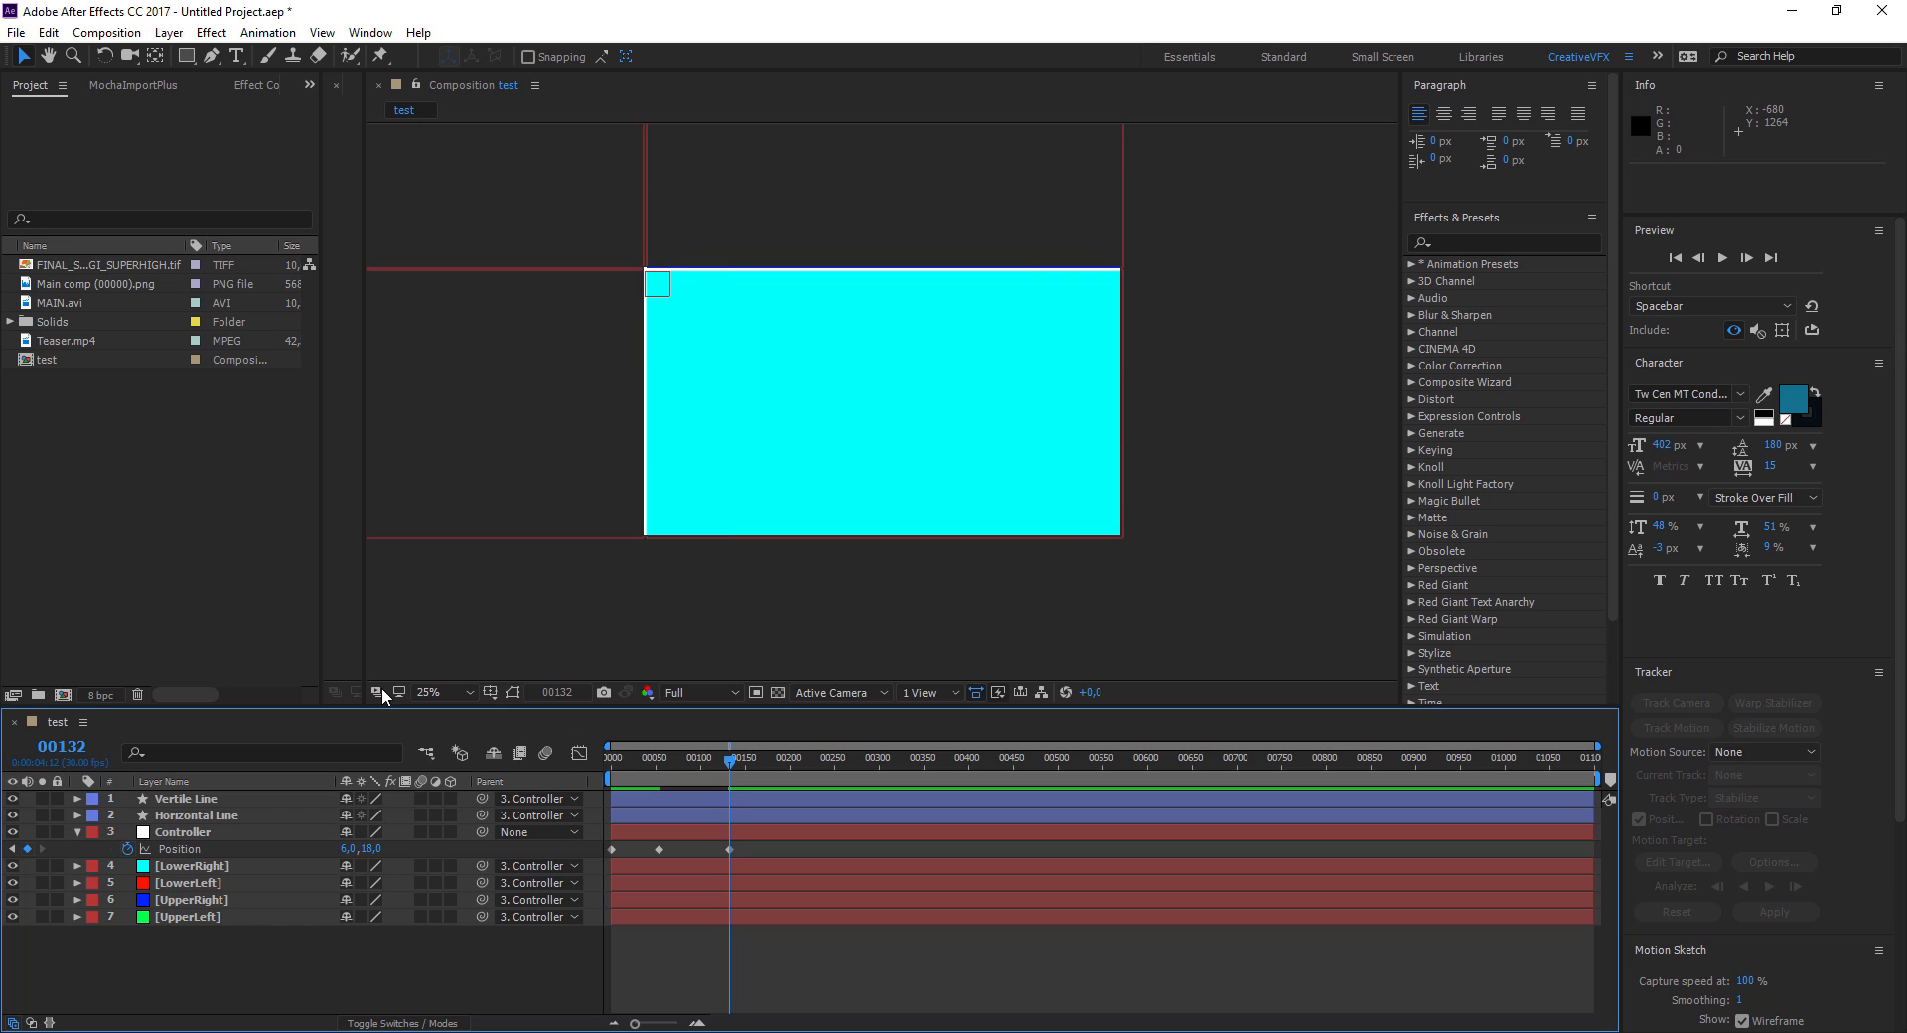
click(205, 831)
key(Up)
key(Up)
key(Up)
key(Up)
click(253, 962)
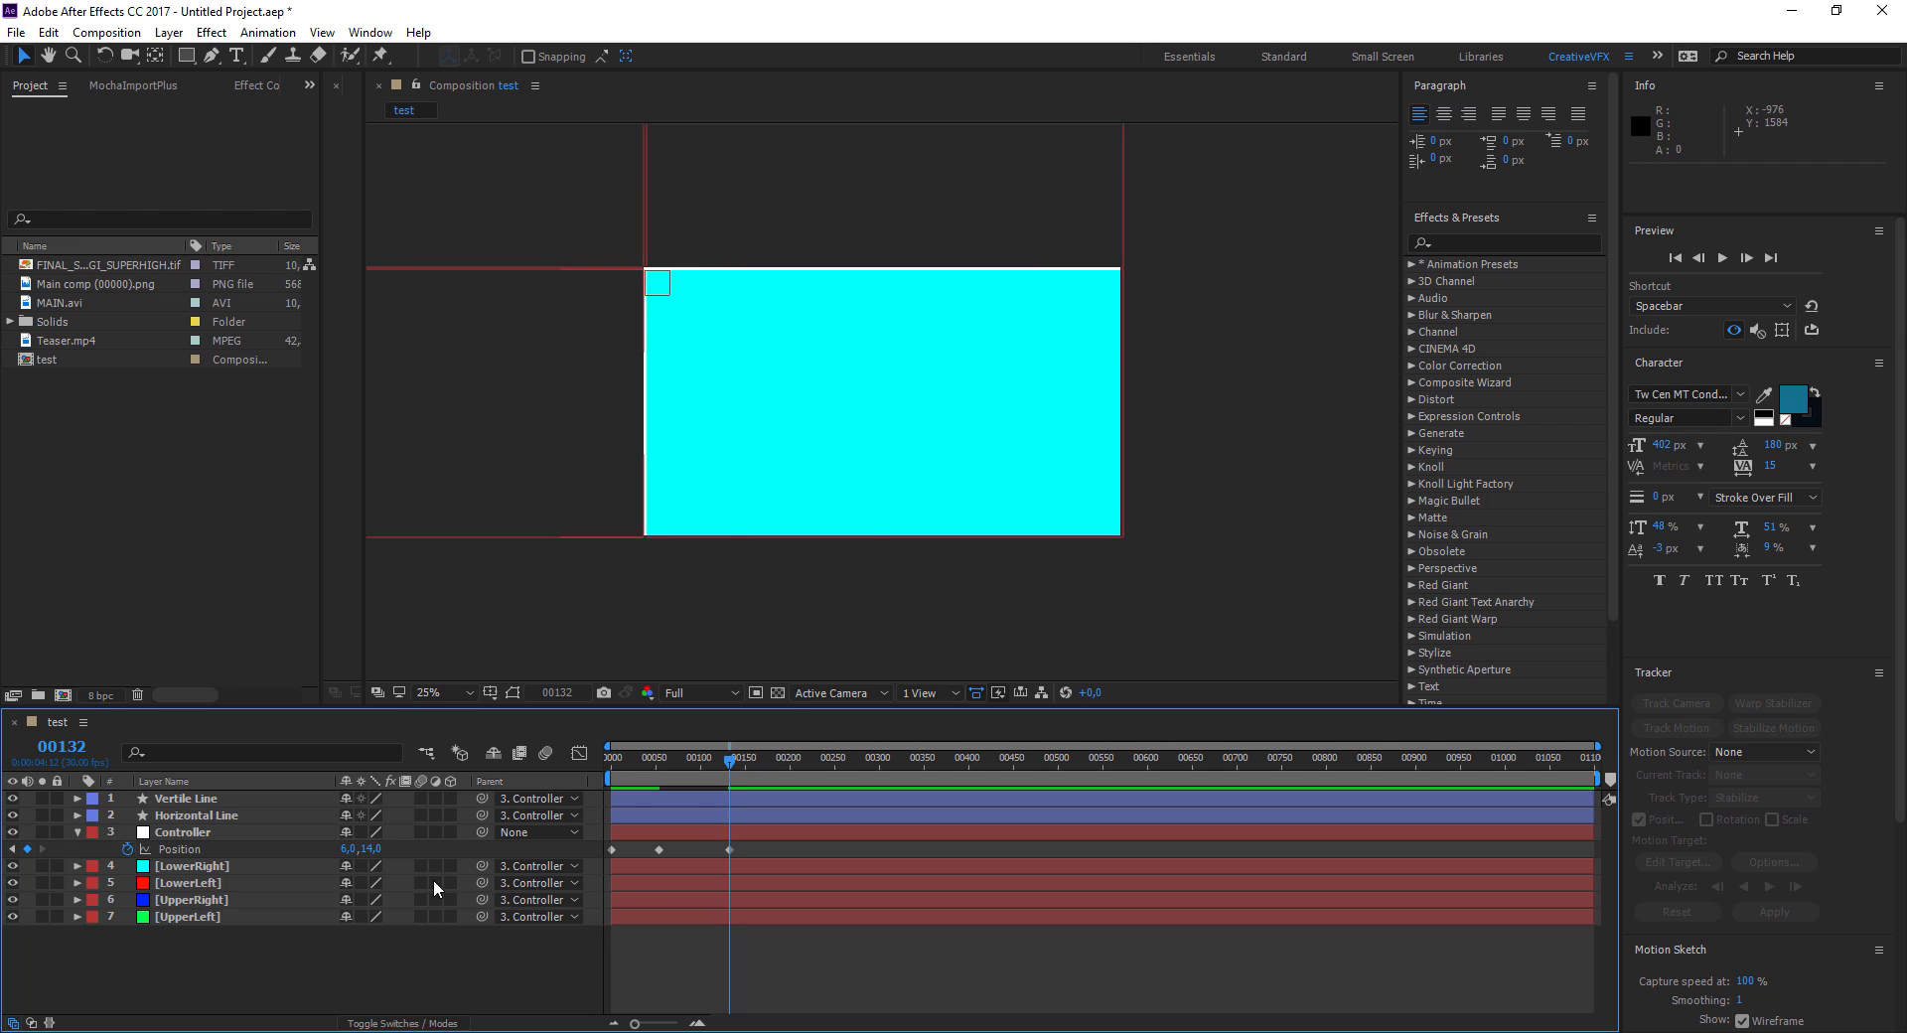
Add a holding Position keyframe for the Controller at frame 169, and move it to about 6, 1070 in the lower-left corner at frame 272
mouse_move(732, 761)
mouse_down()
mouse_move(643, 765)
mouse_move(761, 767)
mouse_up()
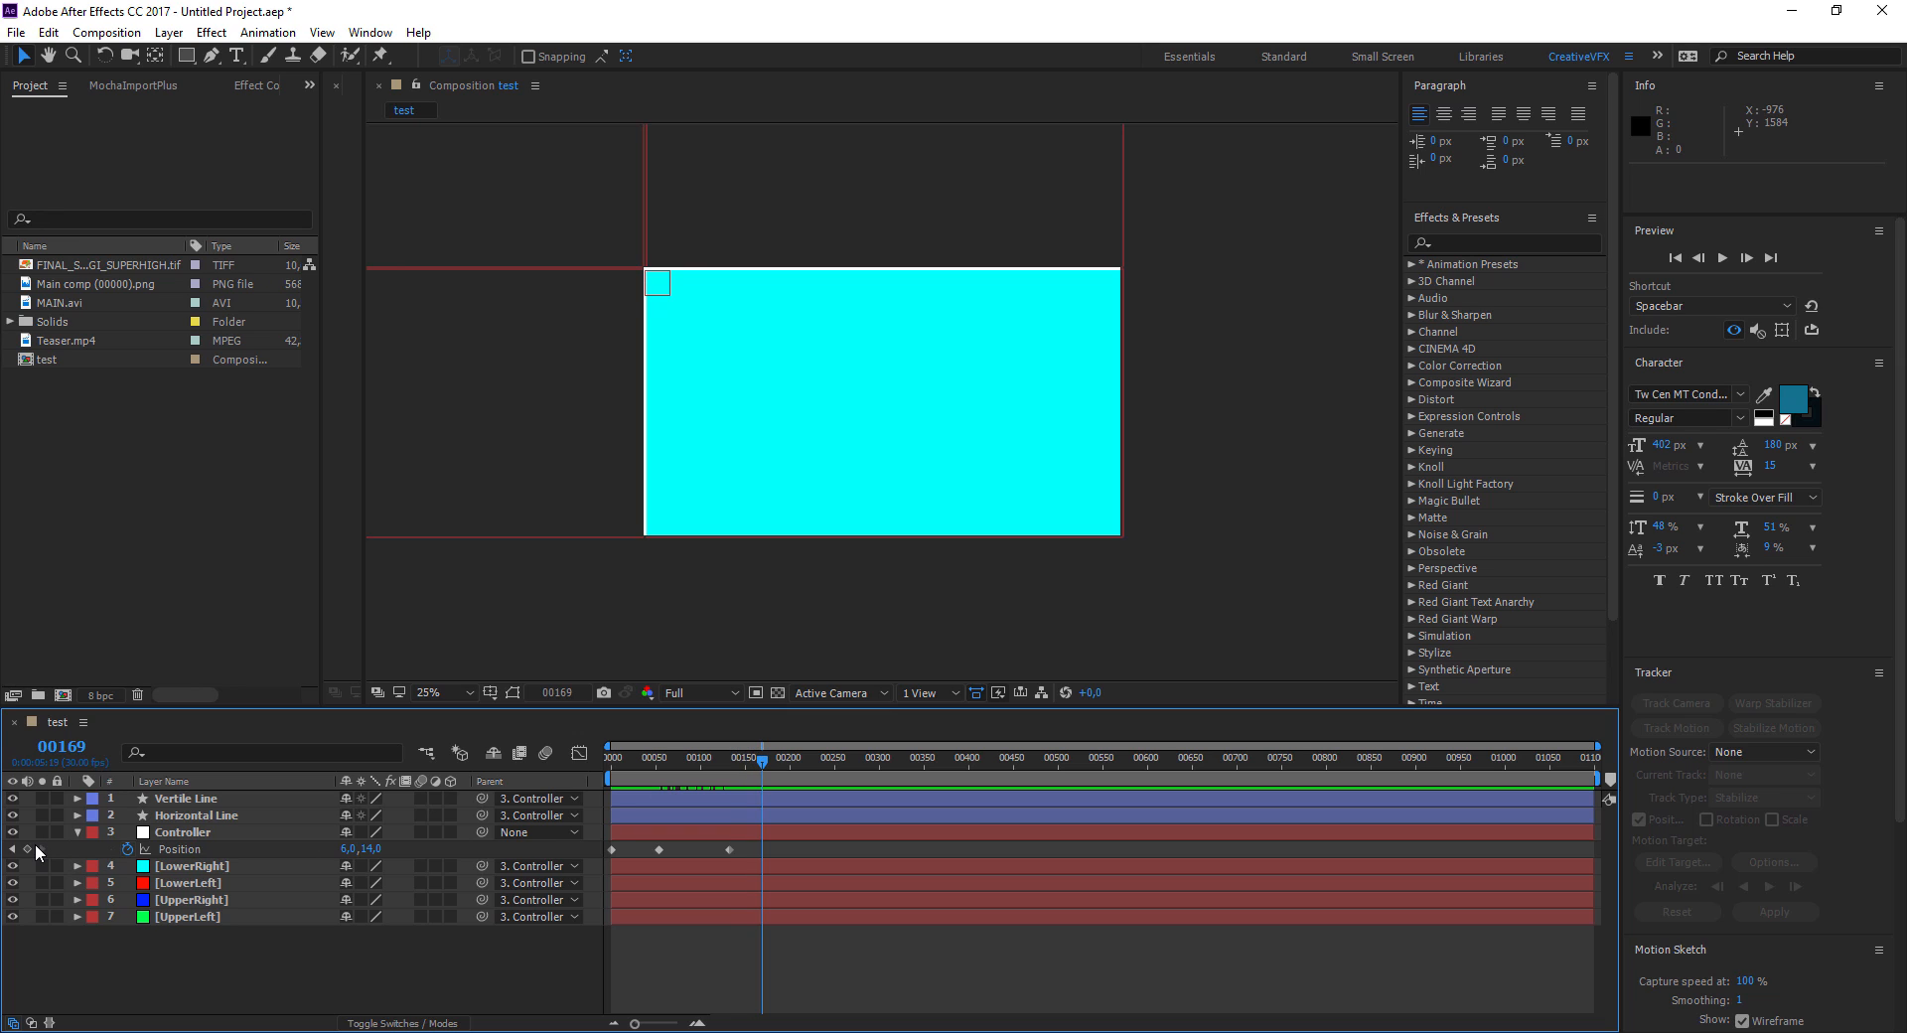
click(28, 849)
key(space)
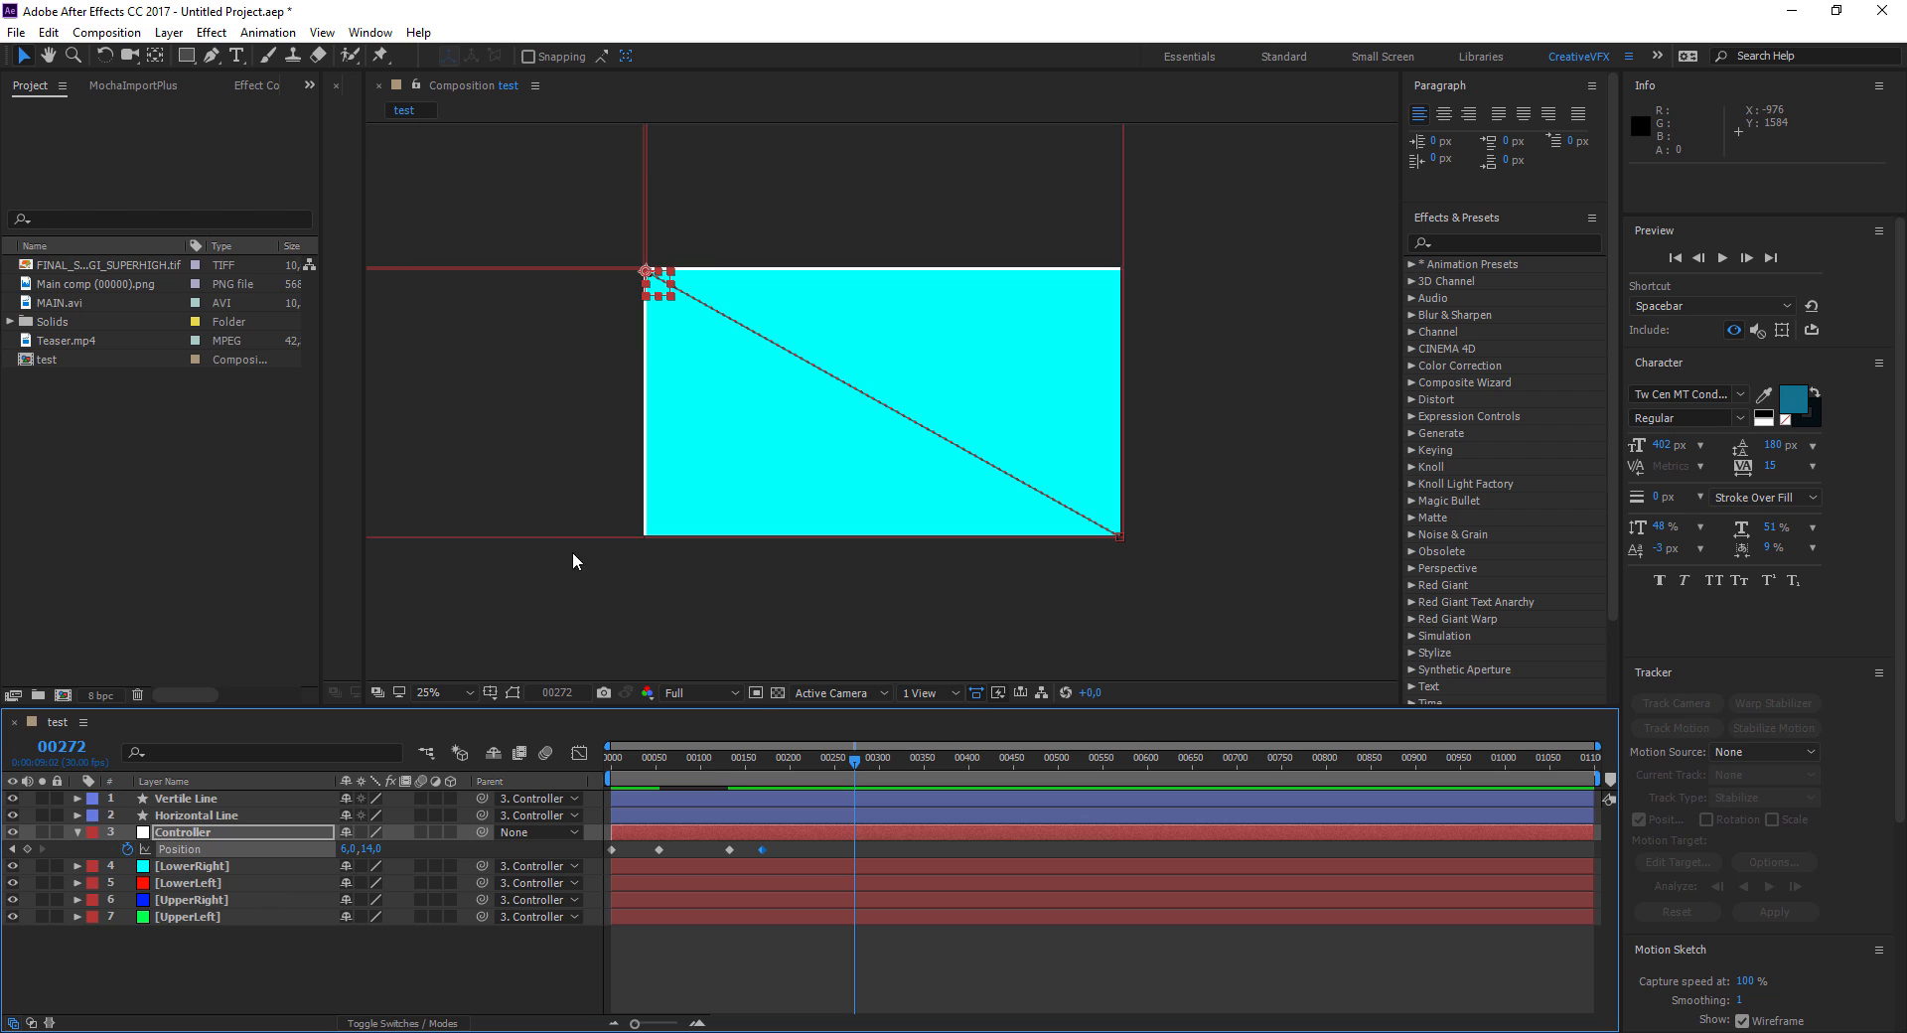
drag(648, 274, 643, 533)
click(391, 951)
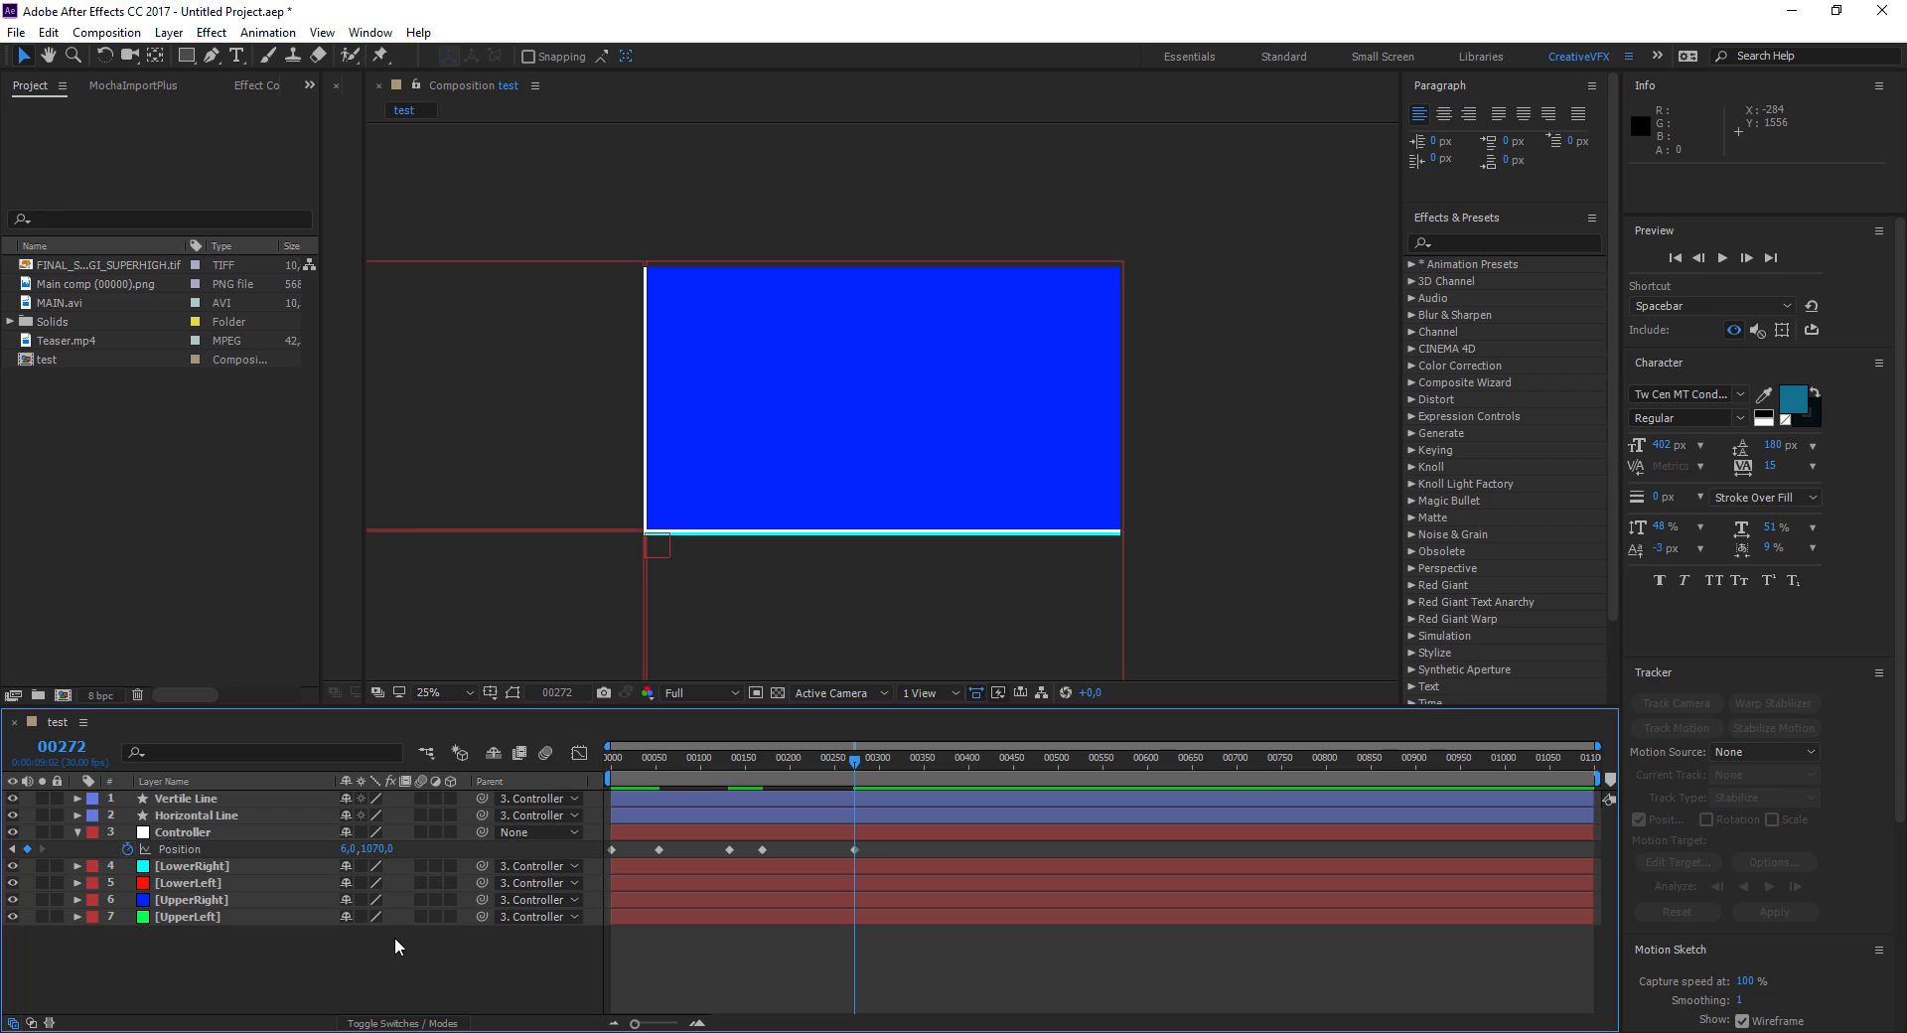
Nudge the Controller down to position 6, 1082 at frame 272 so the blue solid fills the frame
click(222, 833)
key(Down)
key(Down)
key(Down)
key(Down)
key(Down)
key(Down)
key(Down)
key(Down)
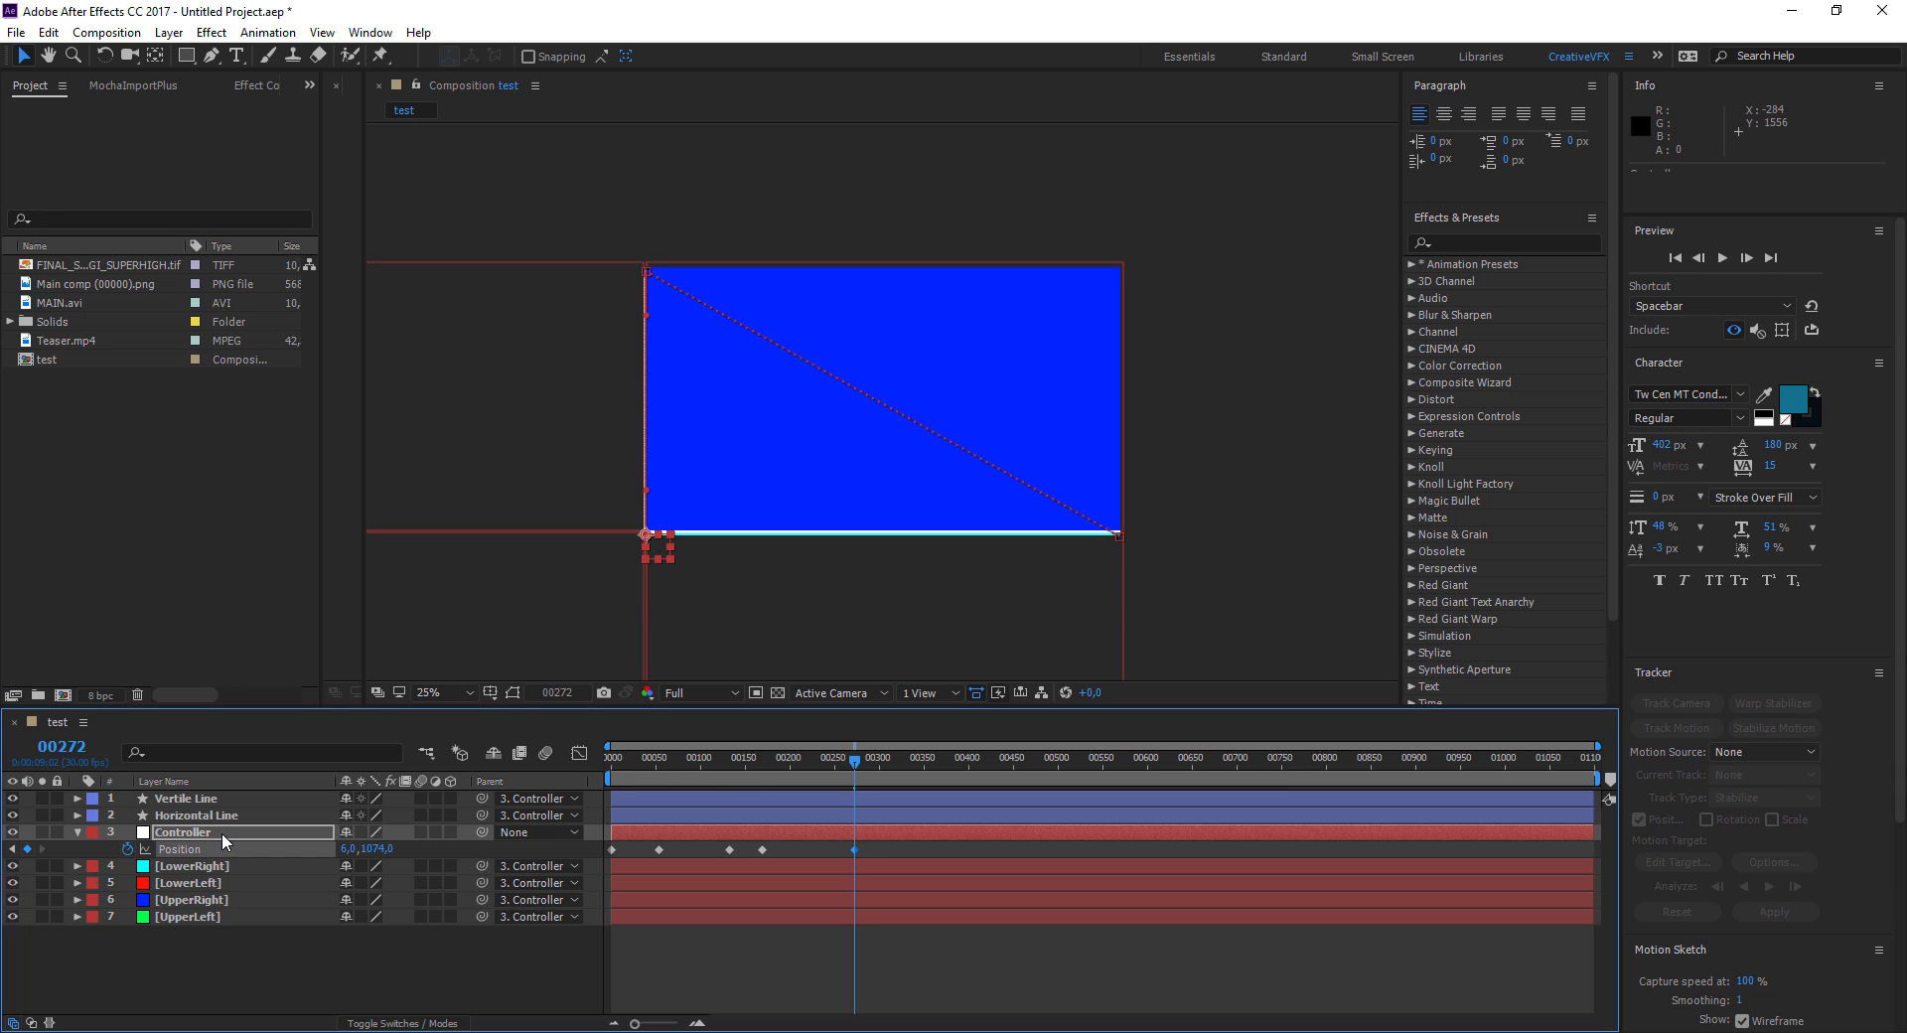
click(248, 998)
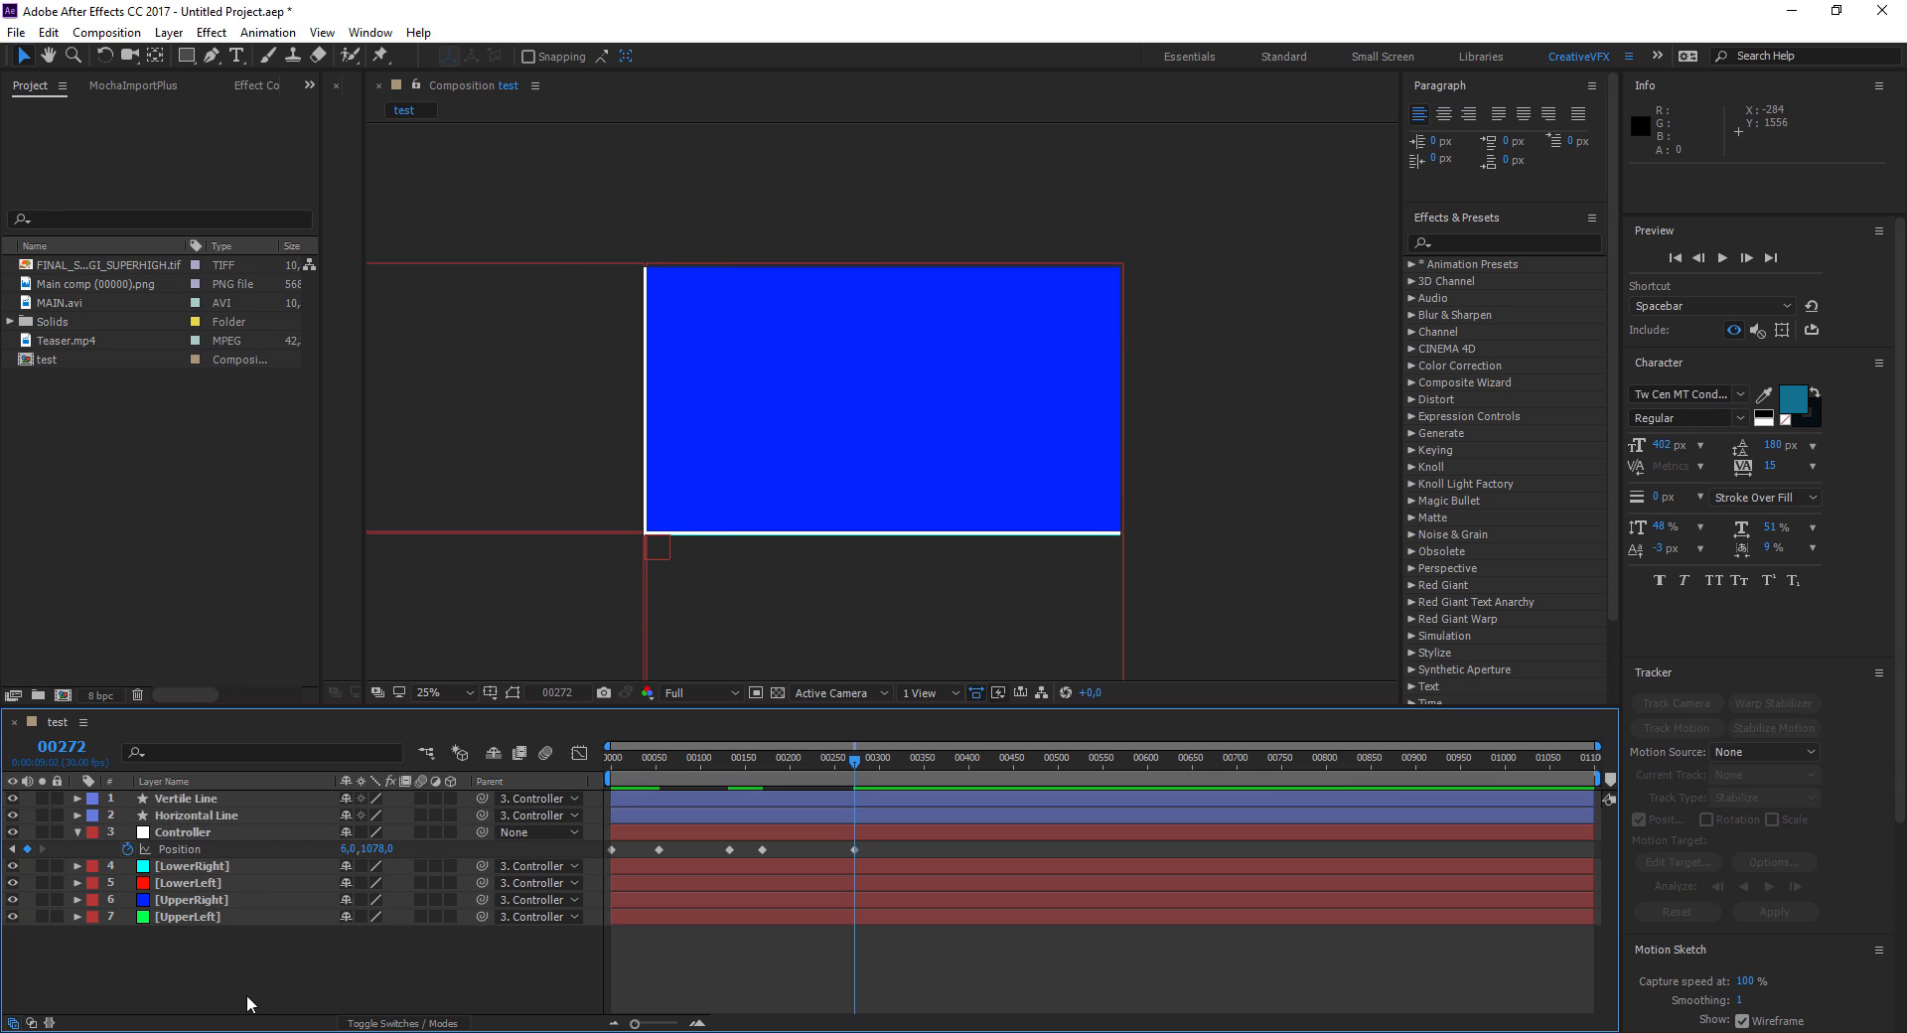
click(223, 832)
key(Down)
key(Down)
key(Down)
key(Down)
click(385, 944)
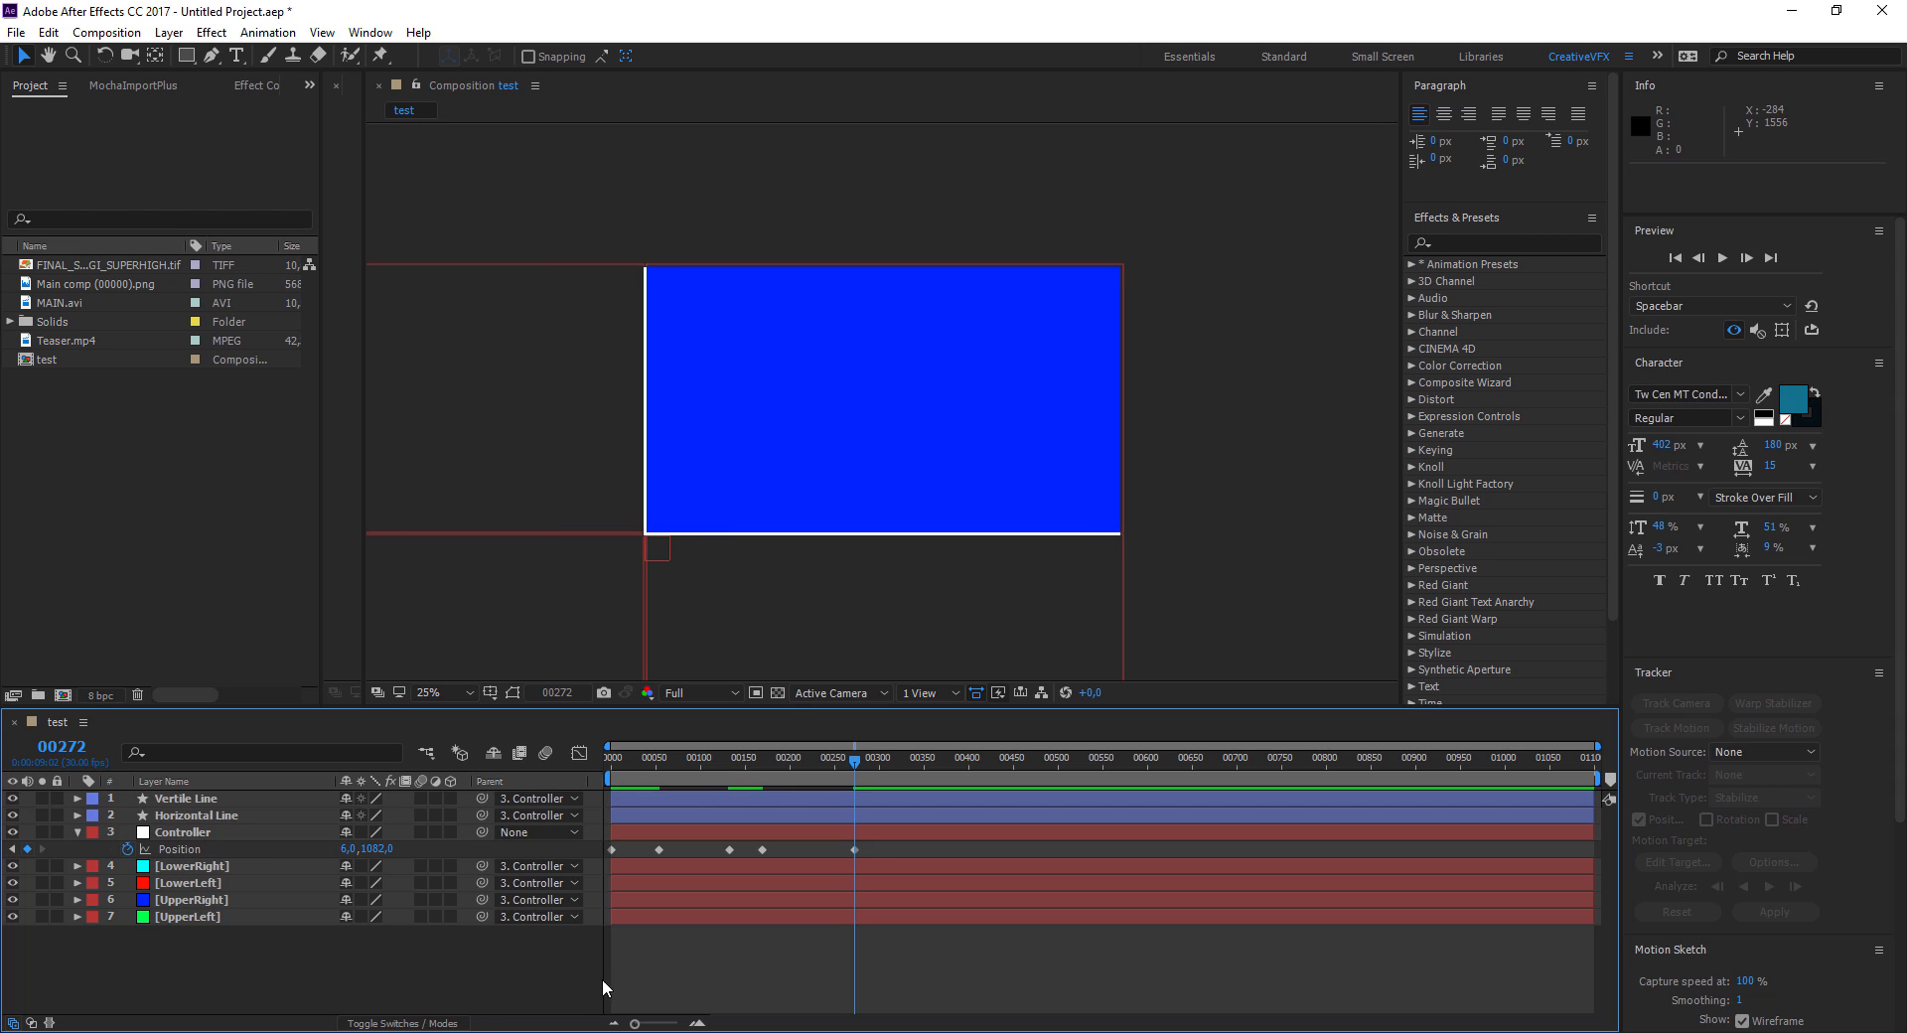
Add a holding Position keyframe for the Controller at frame 343, and move it to about 1910, 18 in the upper-right corner at frame 414
drag(861, 763, 830, 784)
drag(870, 784, 920, 794)
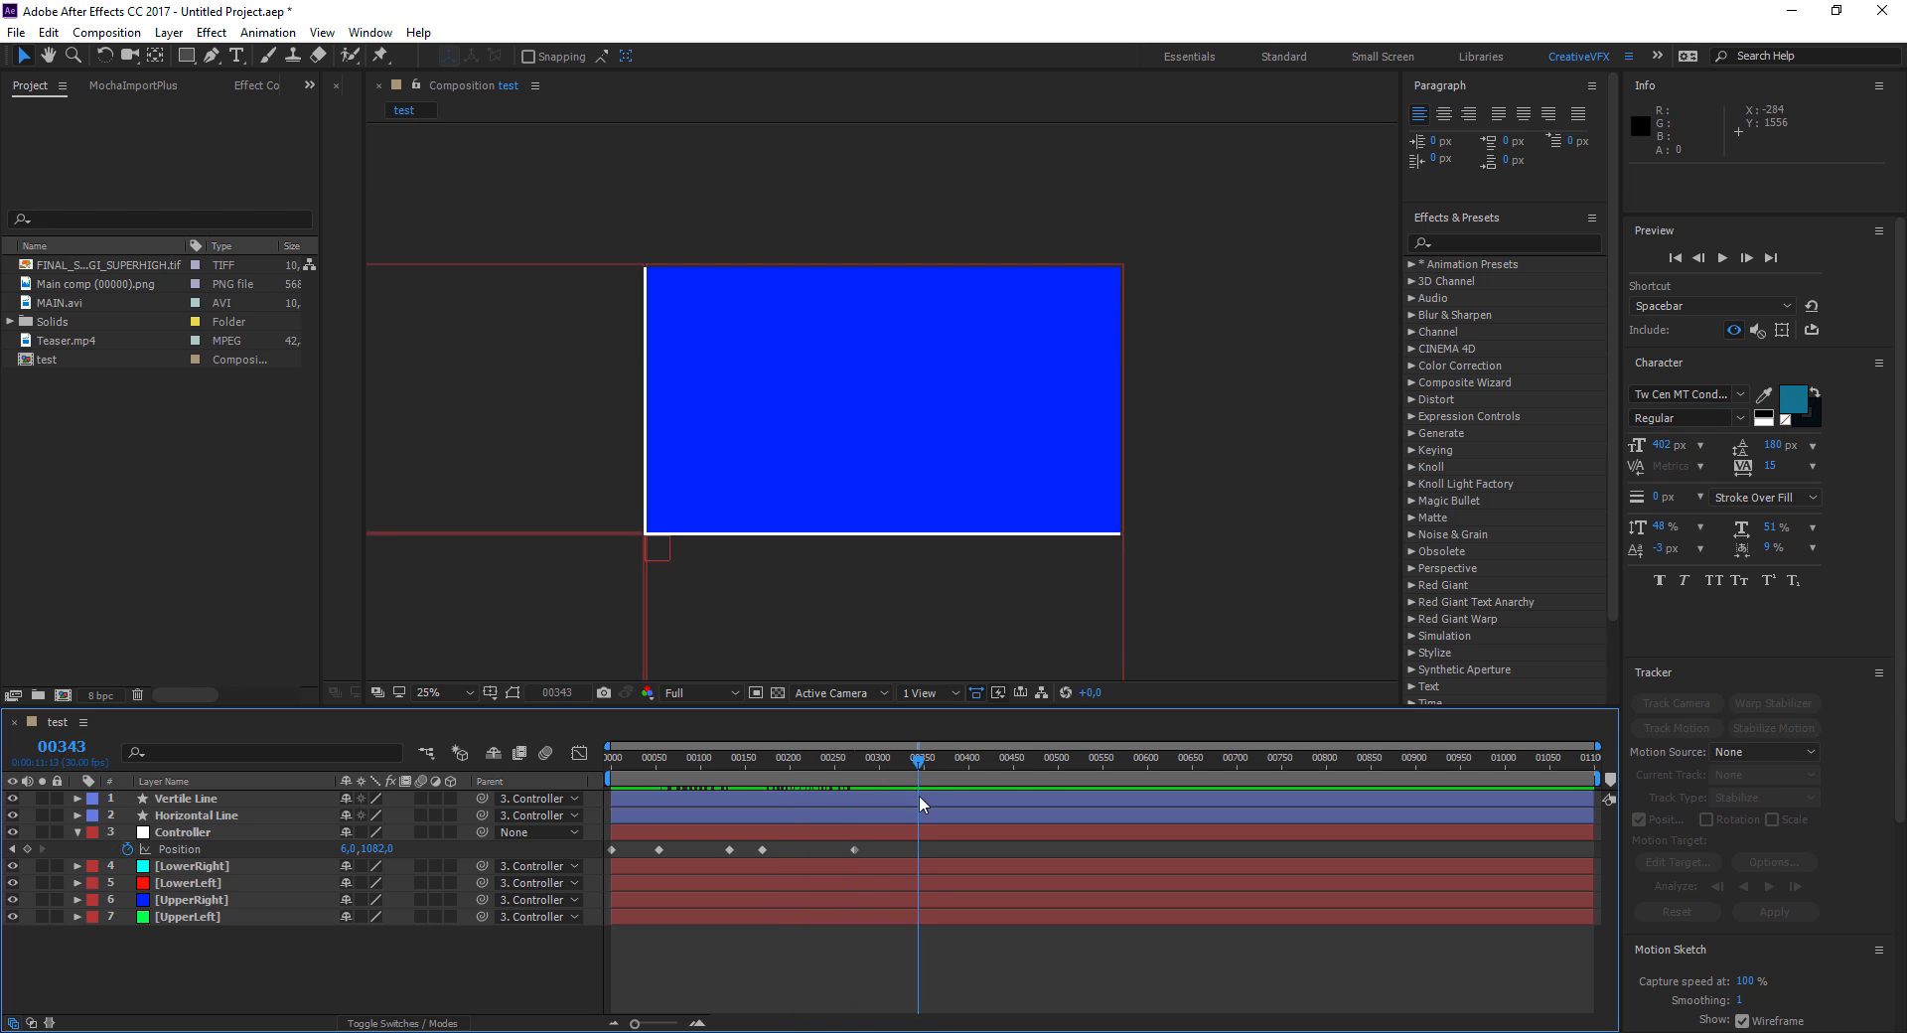
click(27, 850)
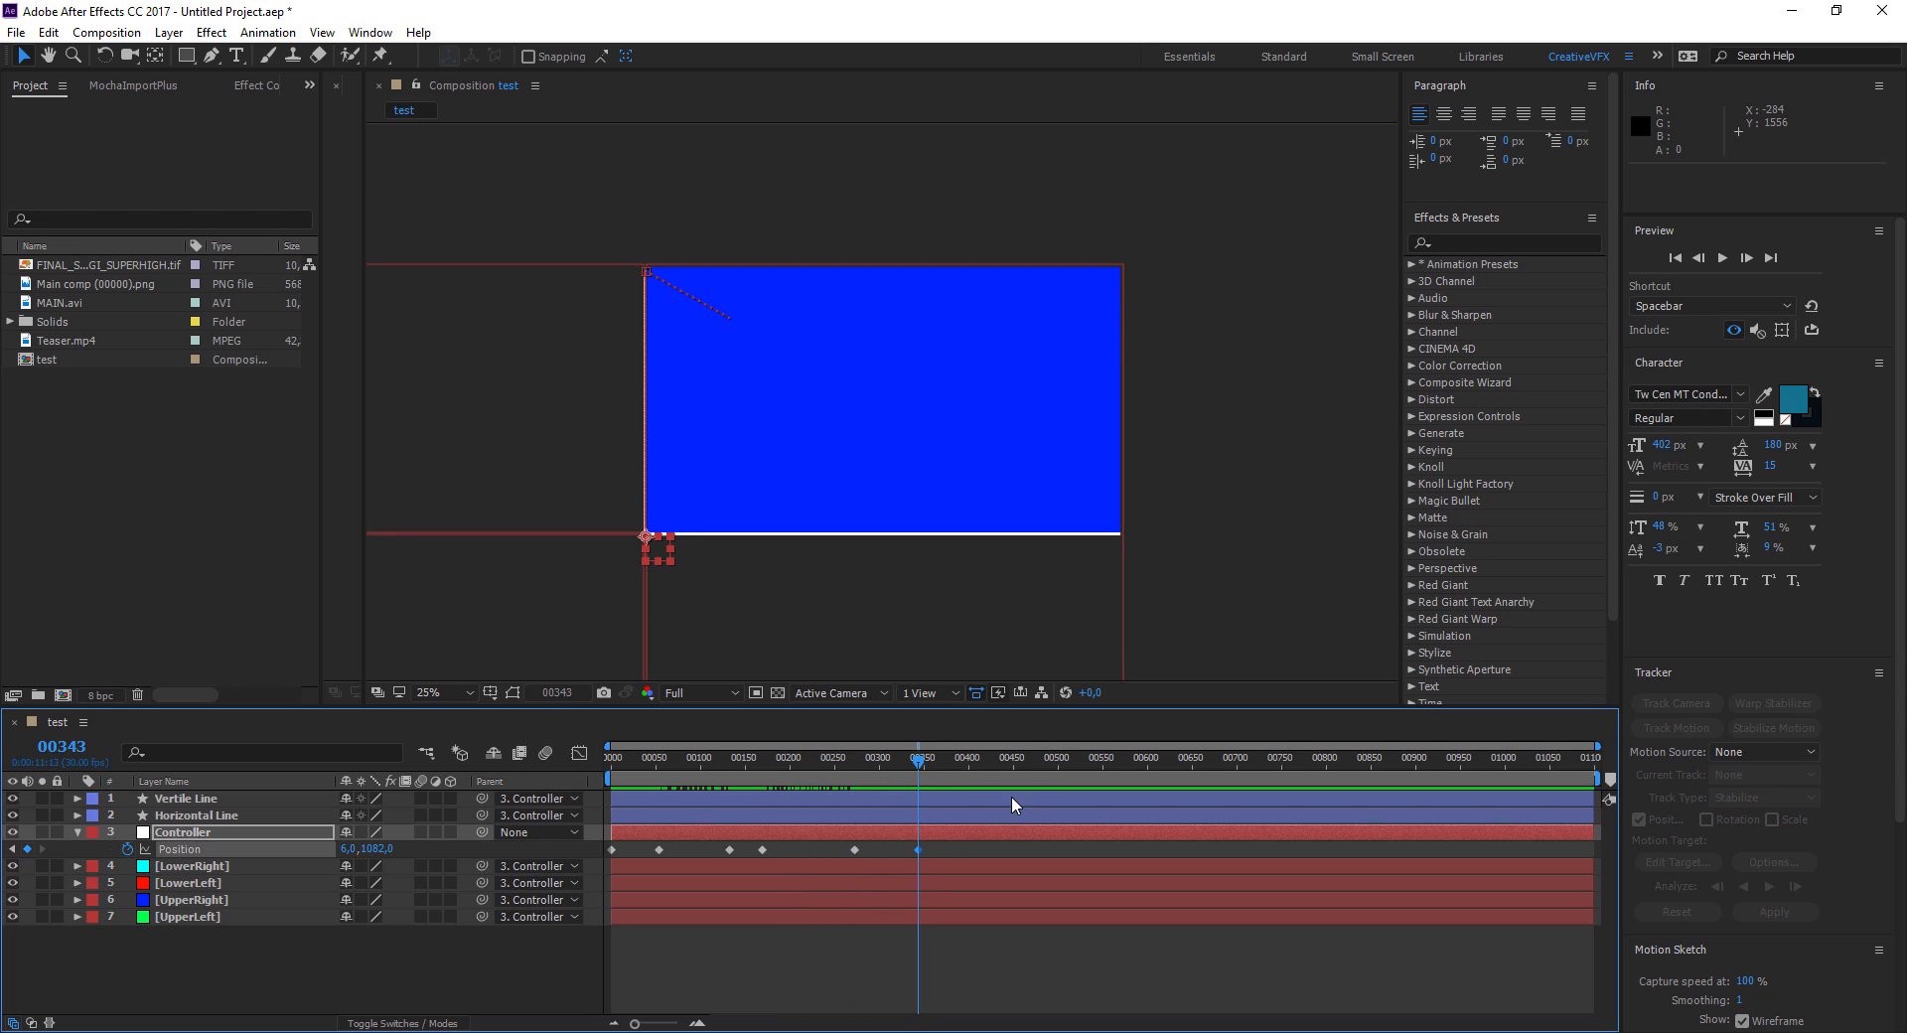
drag(912, 769, 981, 779)
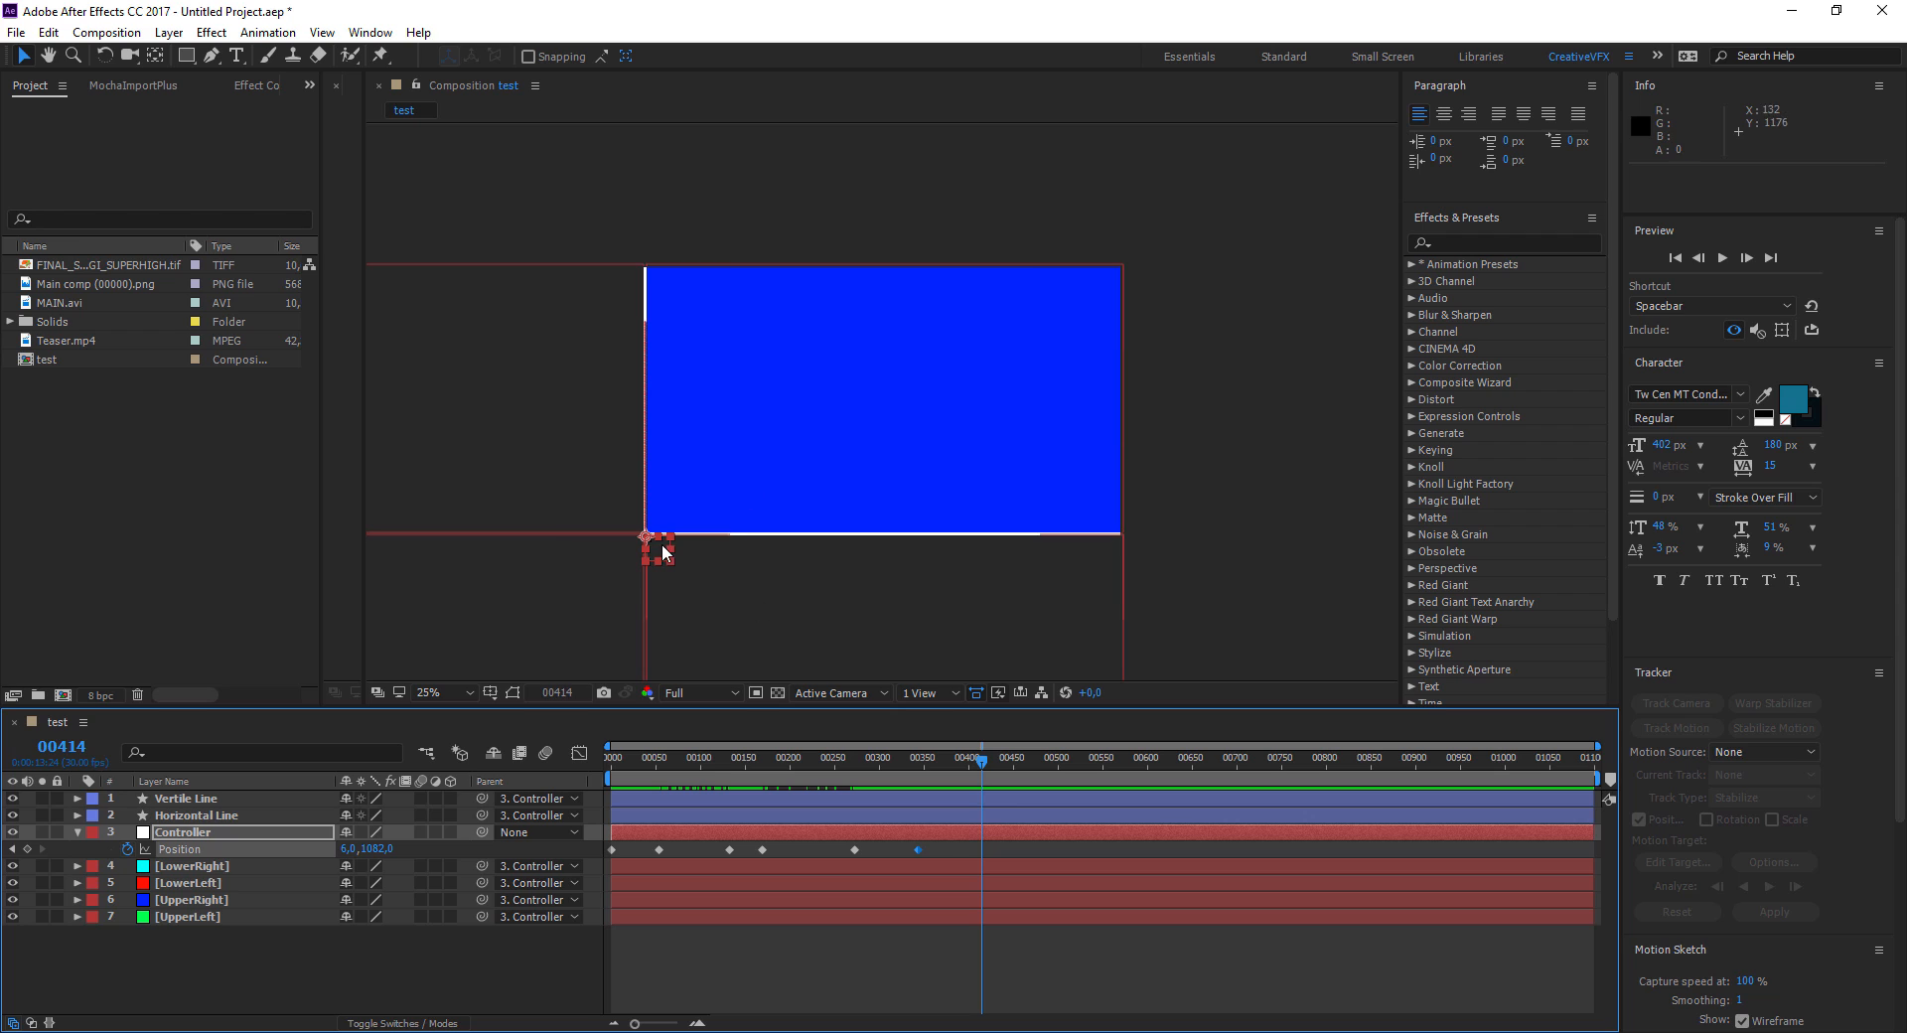
drag(655, 542, 1119, 270)
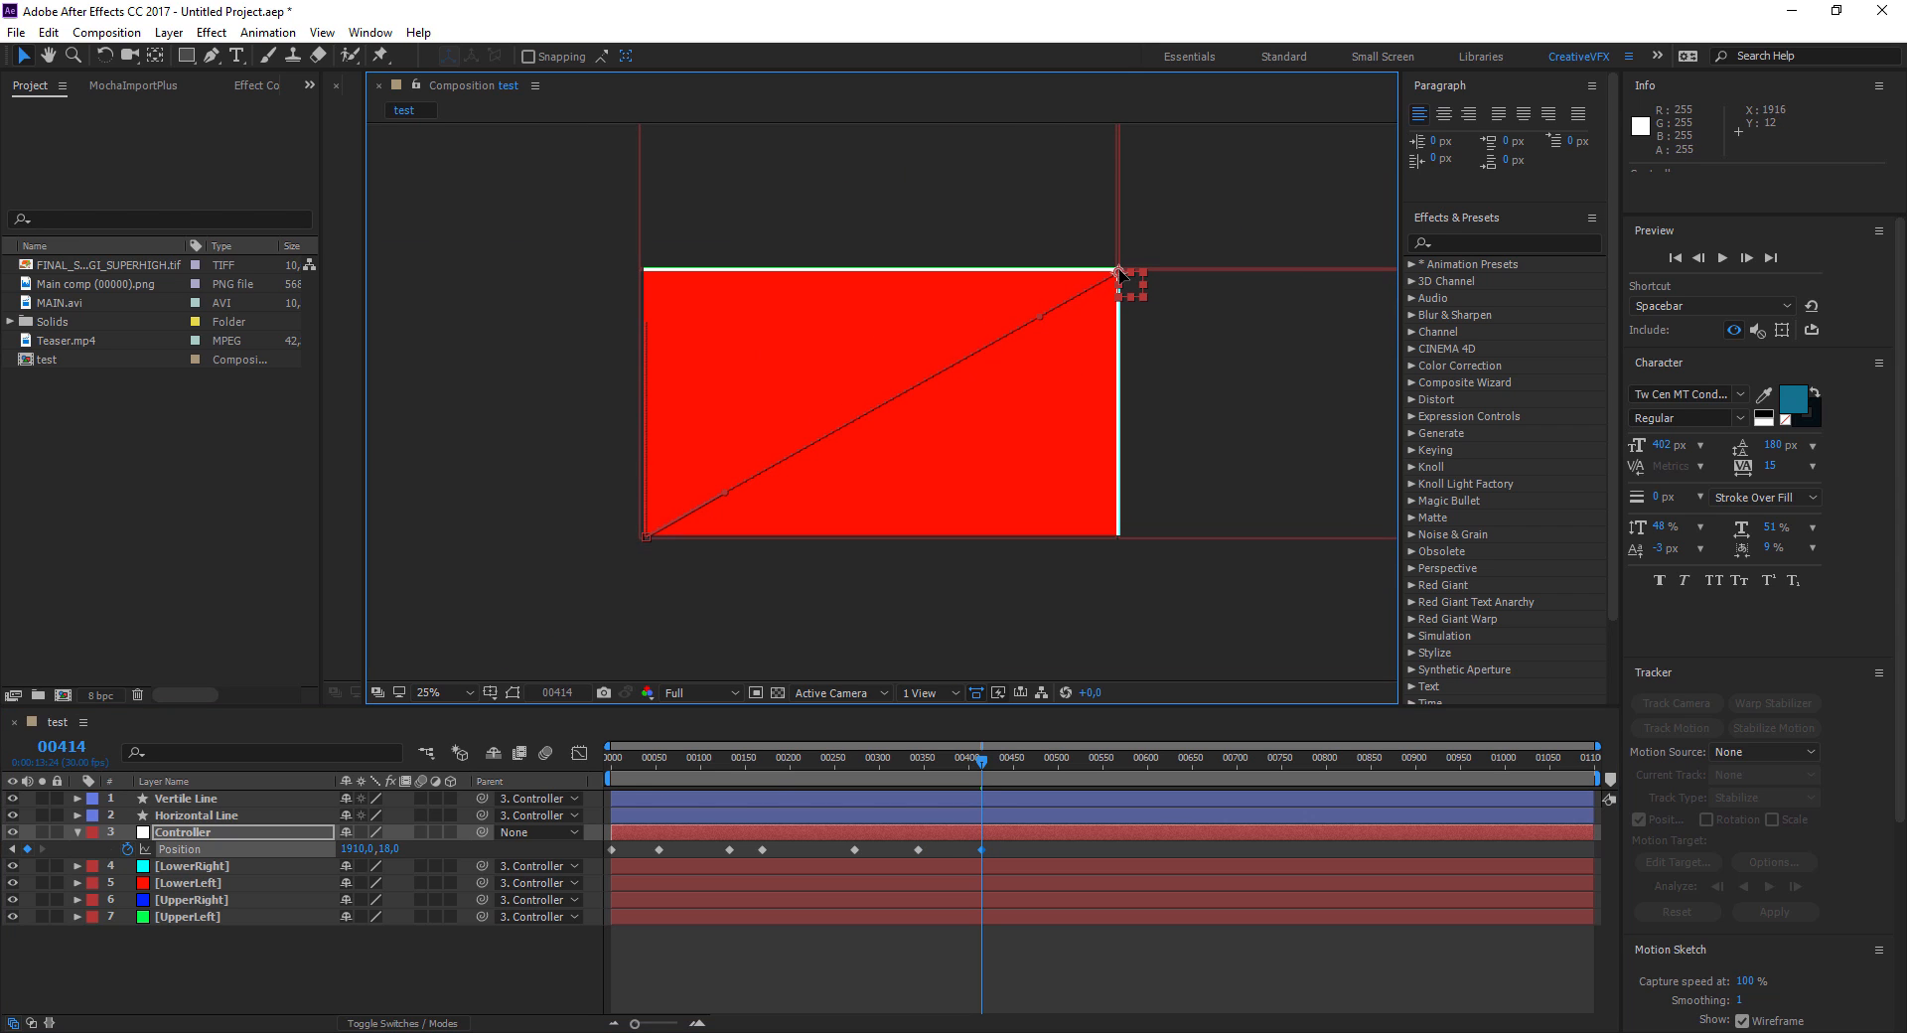
click(453, 972)
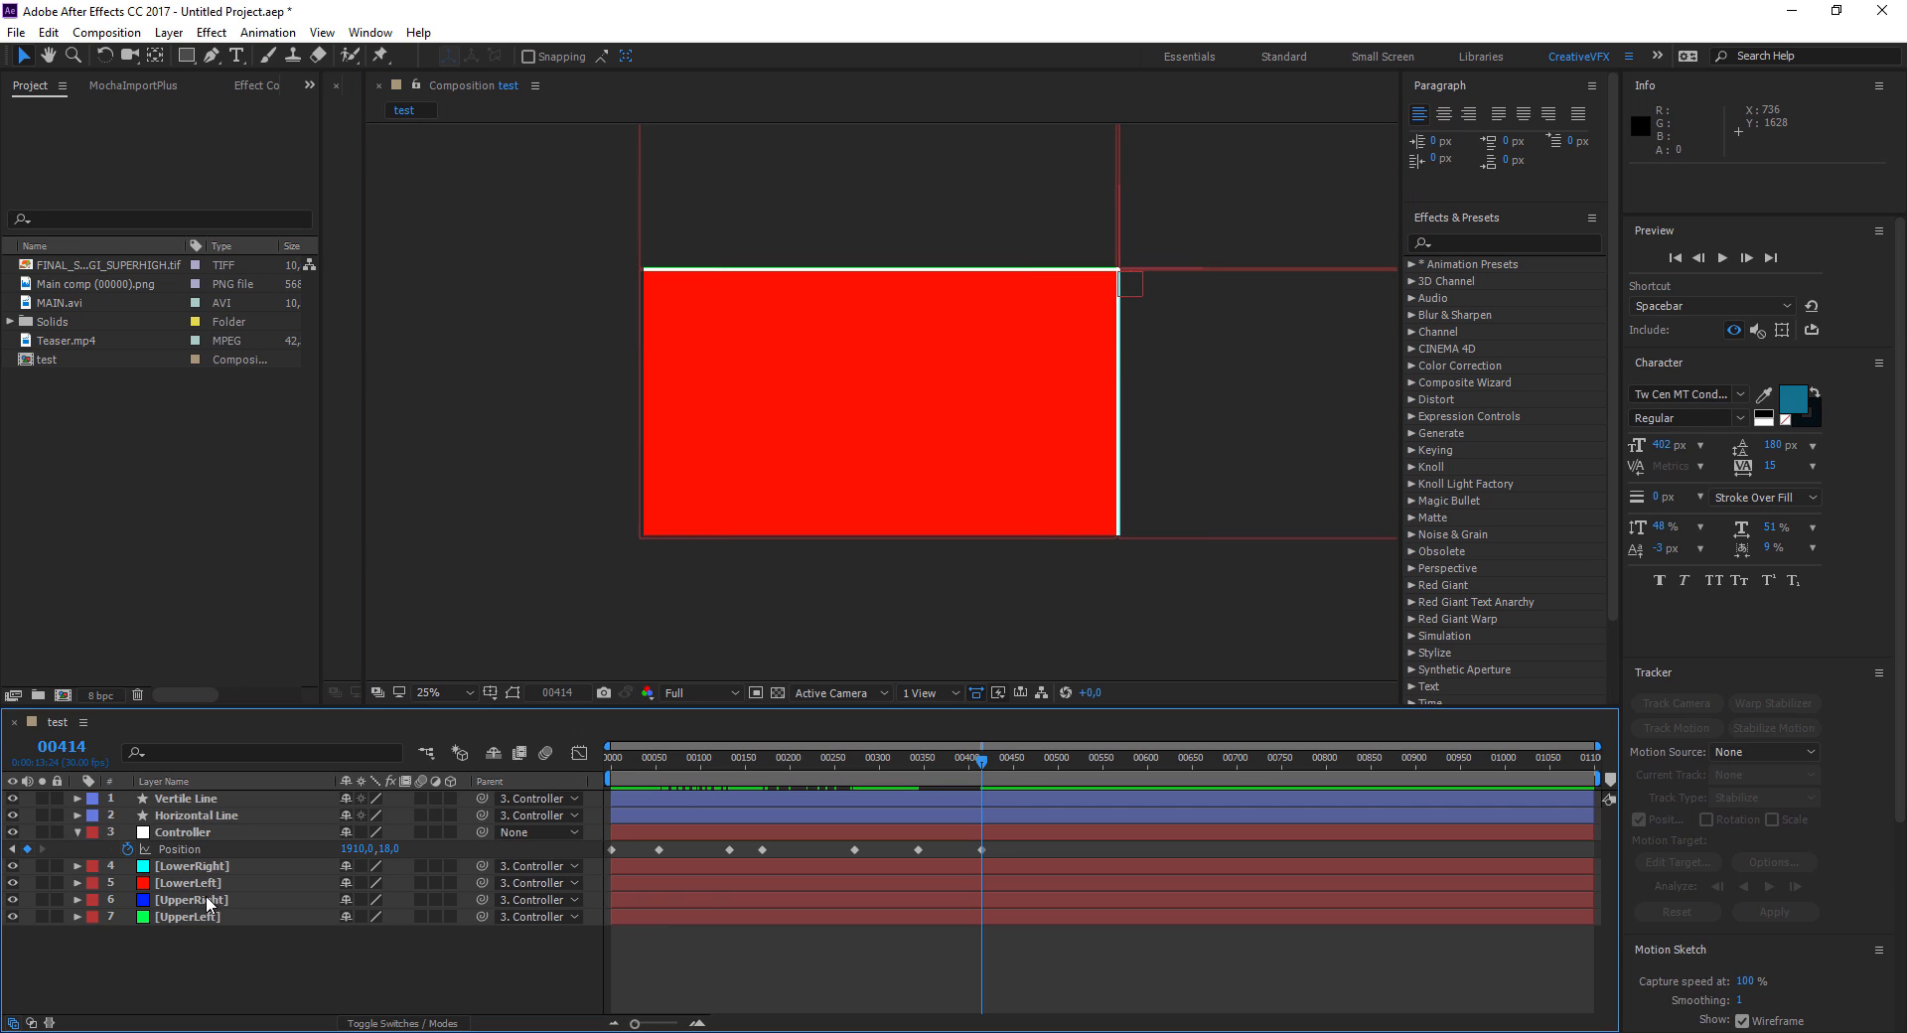
Shift the Controller's Position keyframes after frame 53 earlier to shorten its moves between corners, and preview the animation from the start
key(space)
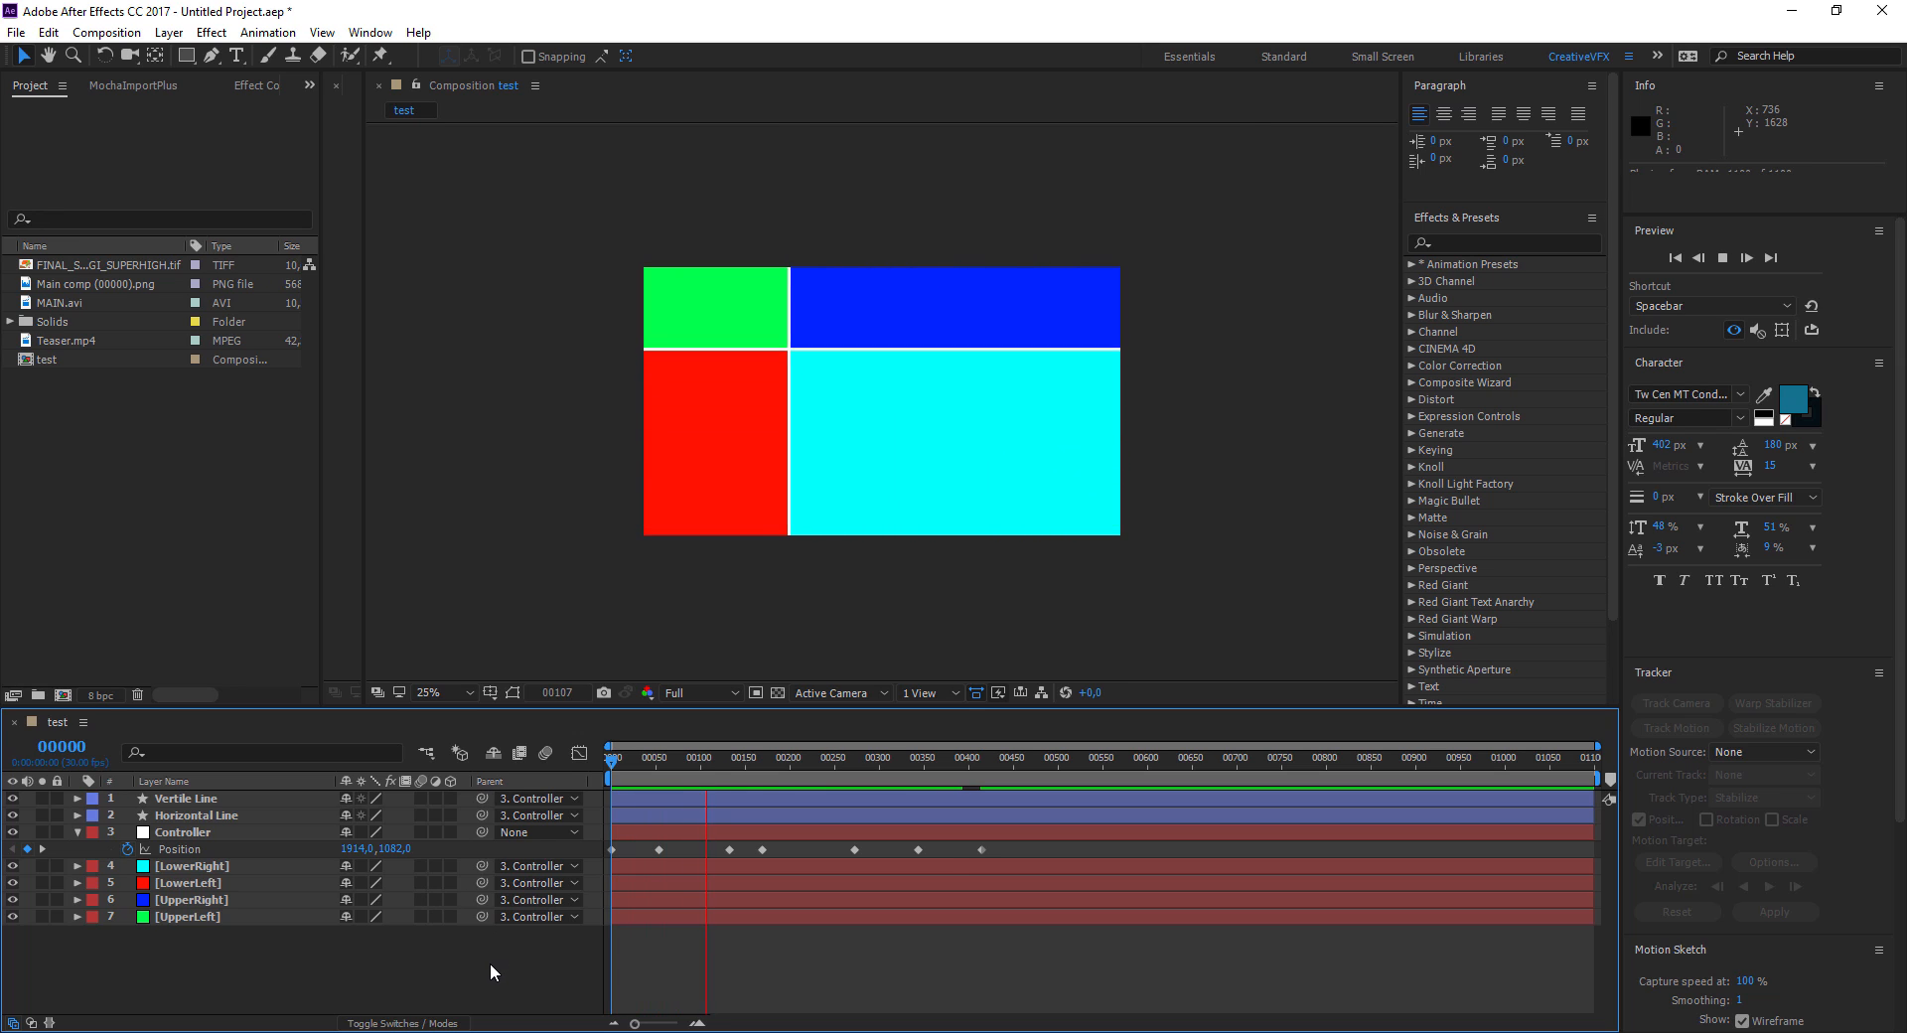
key(space)
key(space)
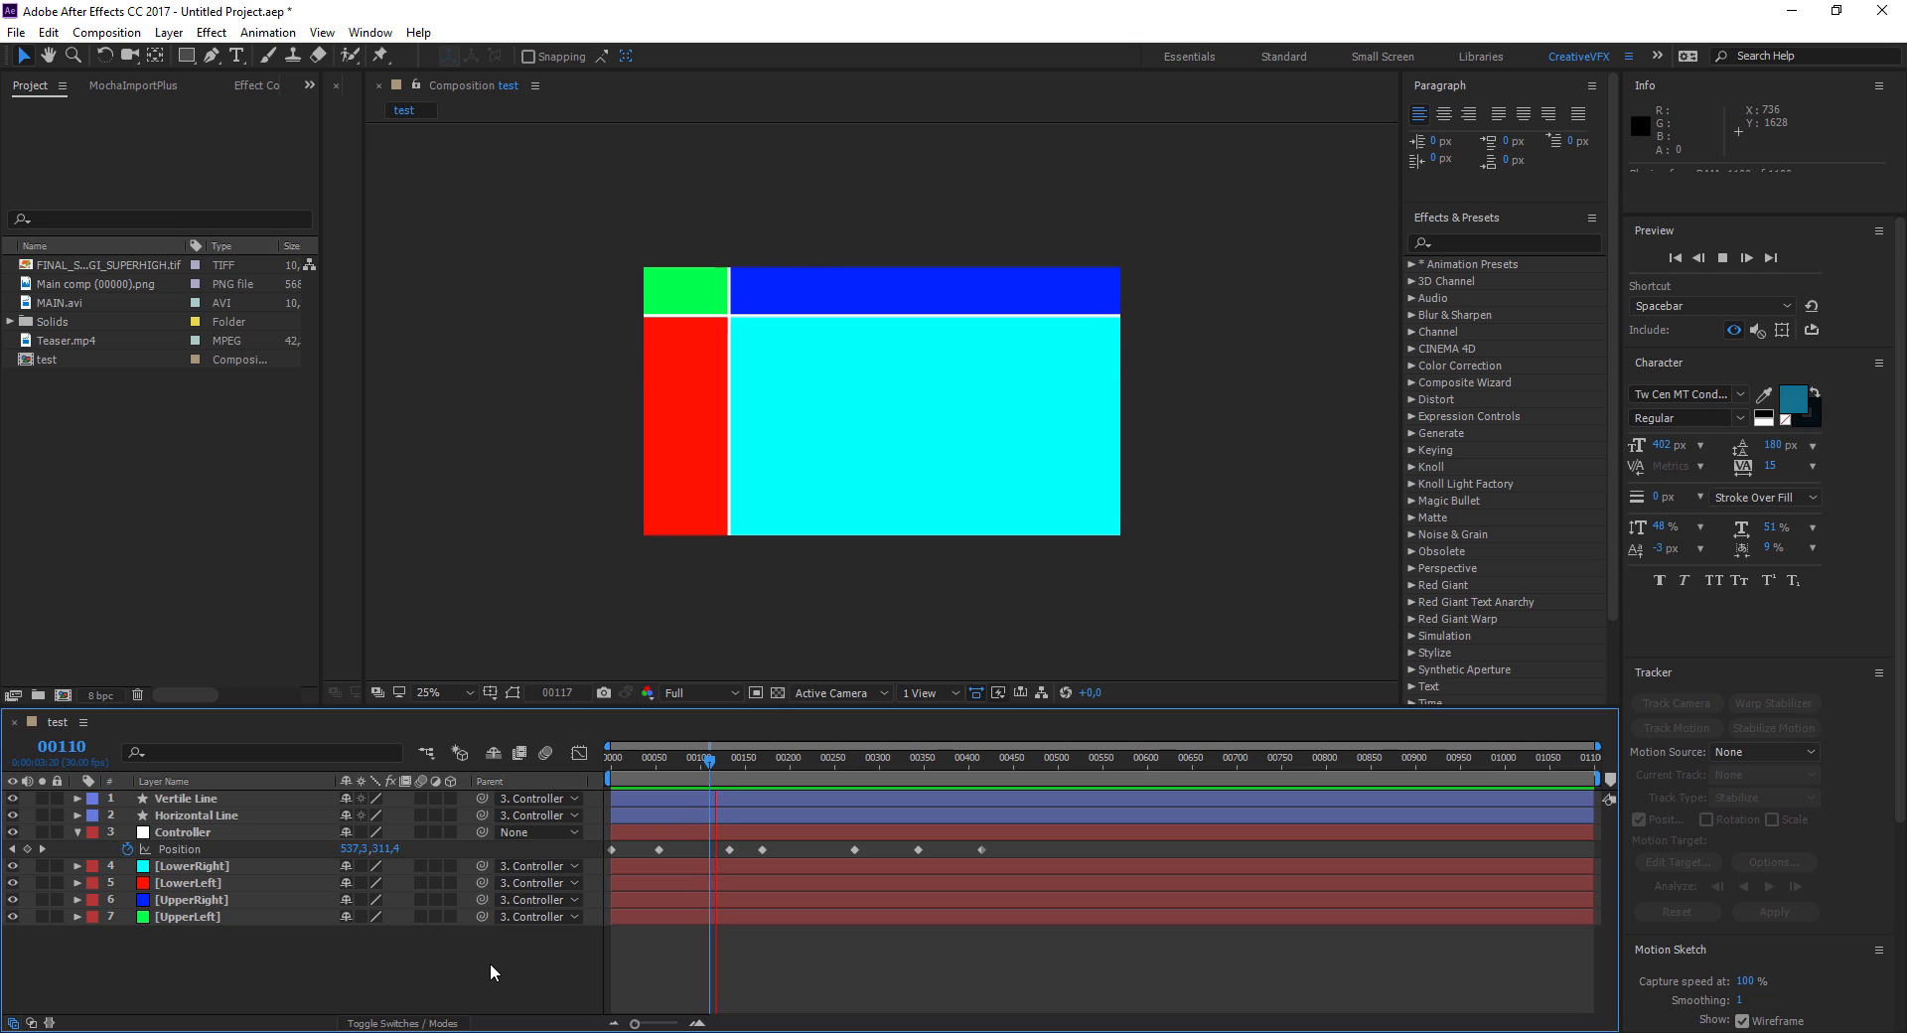
key(space)
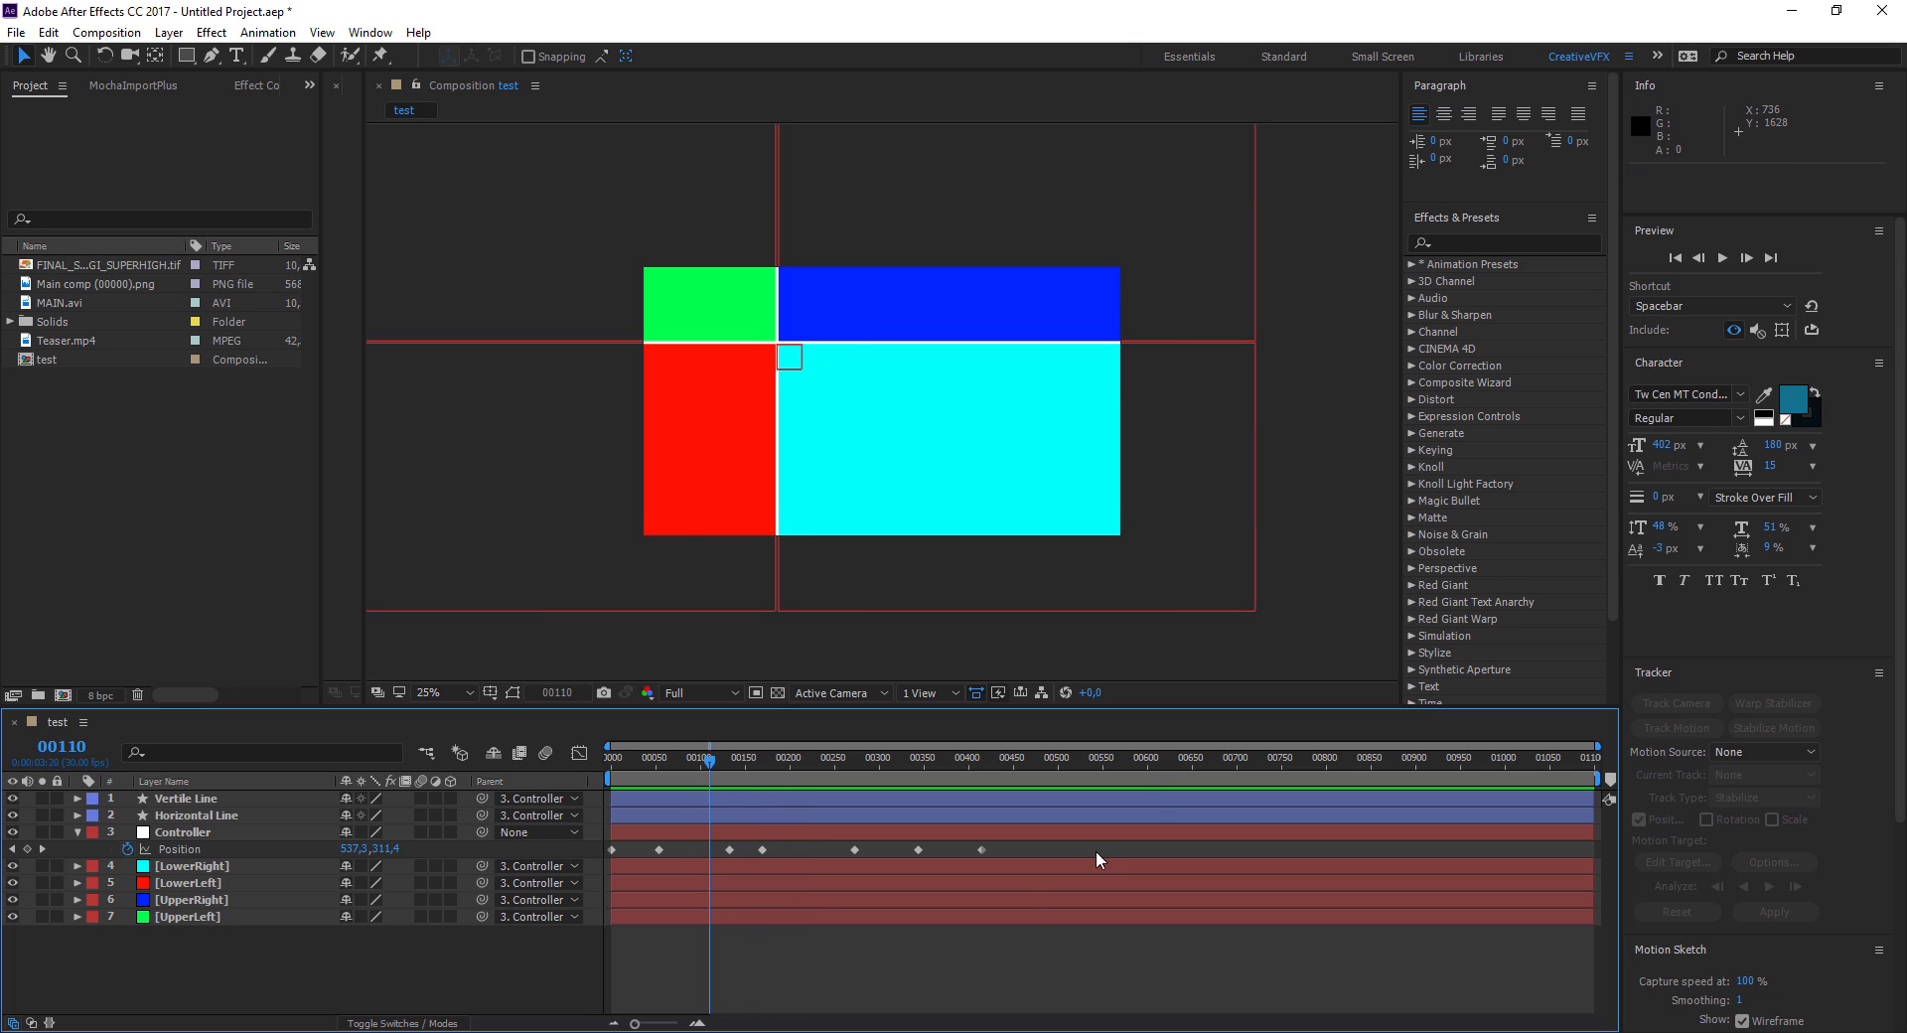
drag(1027, 842, 704, 849)
click(815, 857)
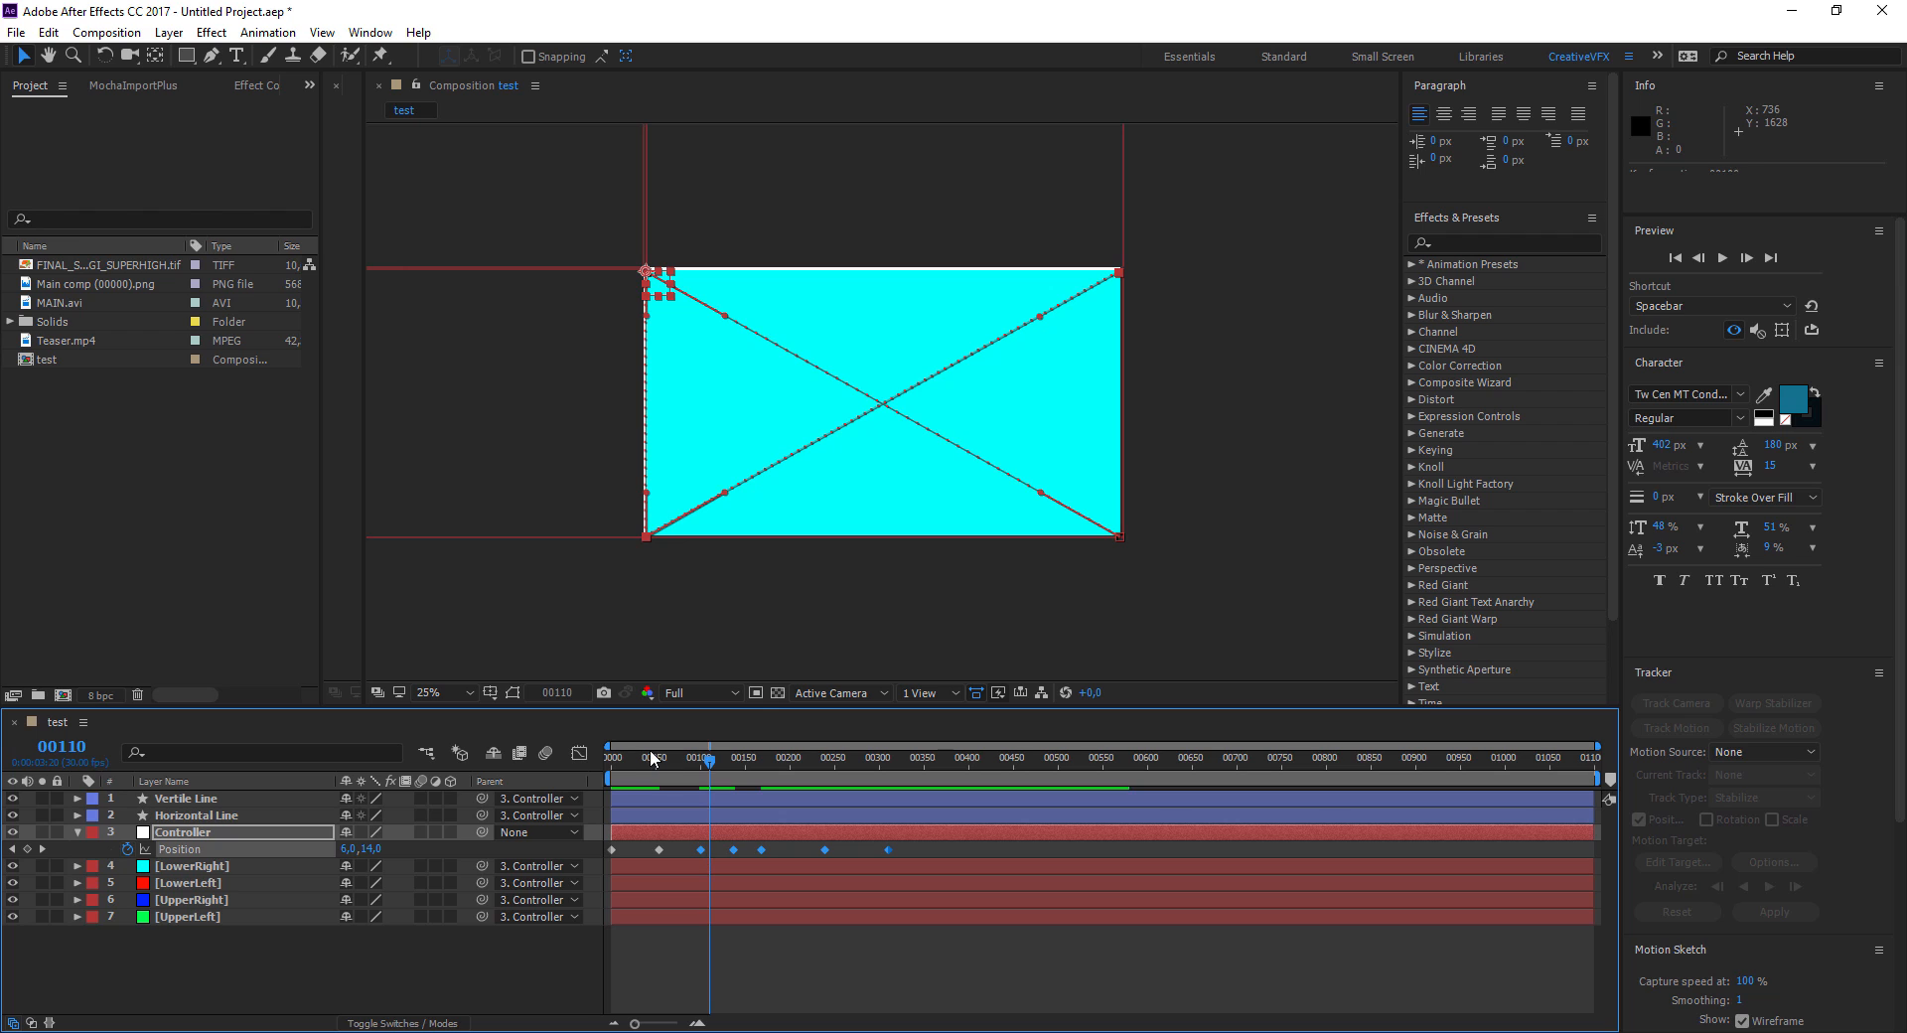
drag(650, 760, 779, 760)
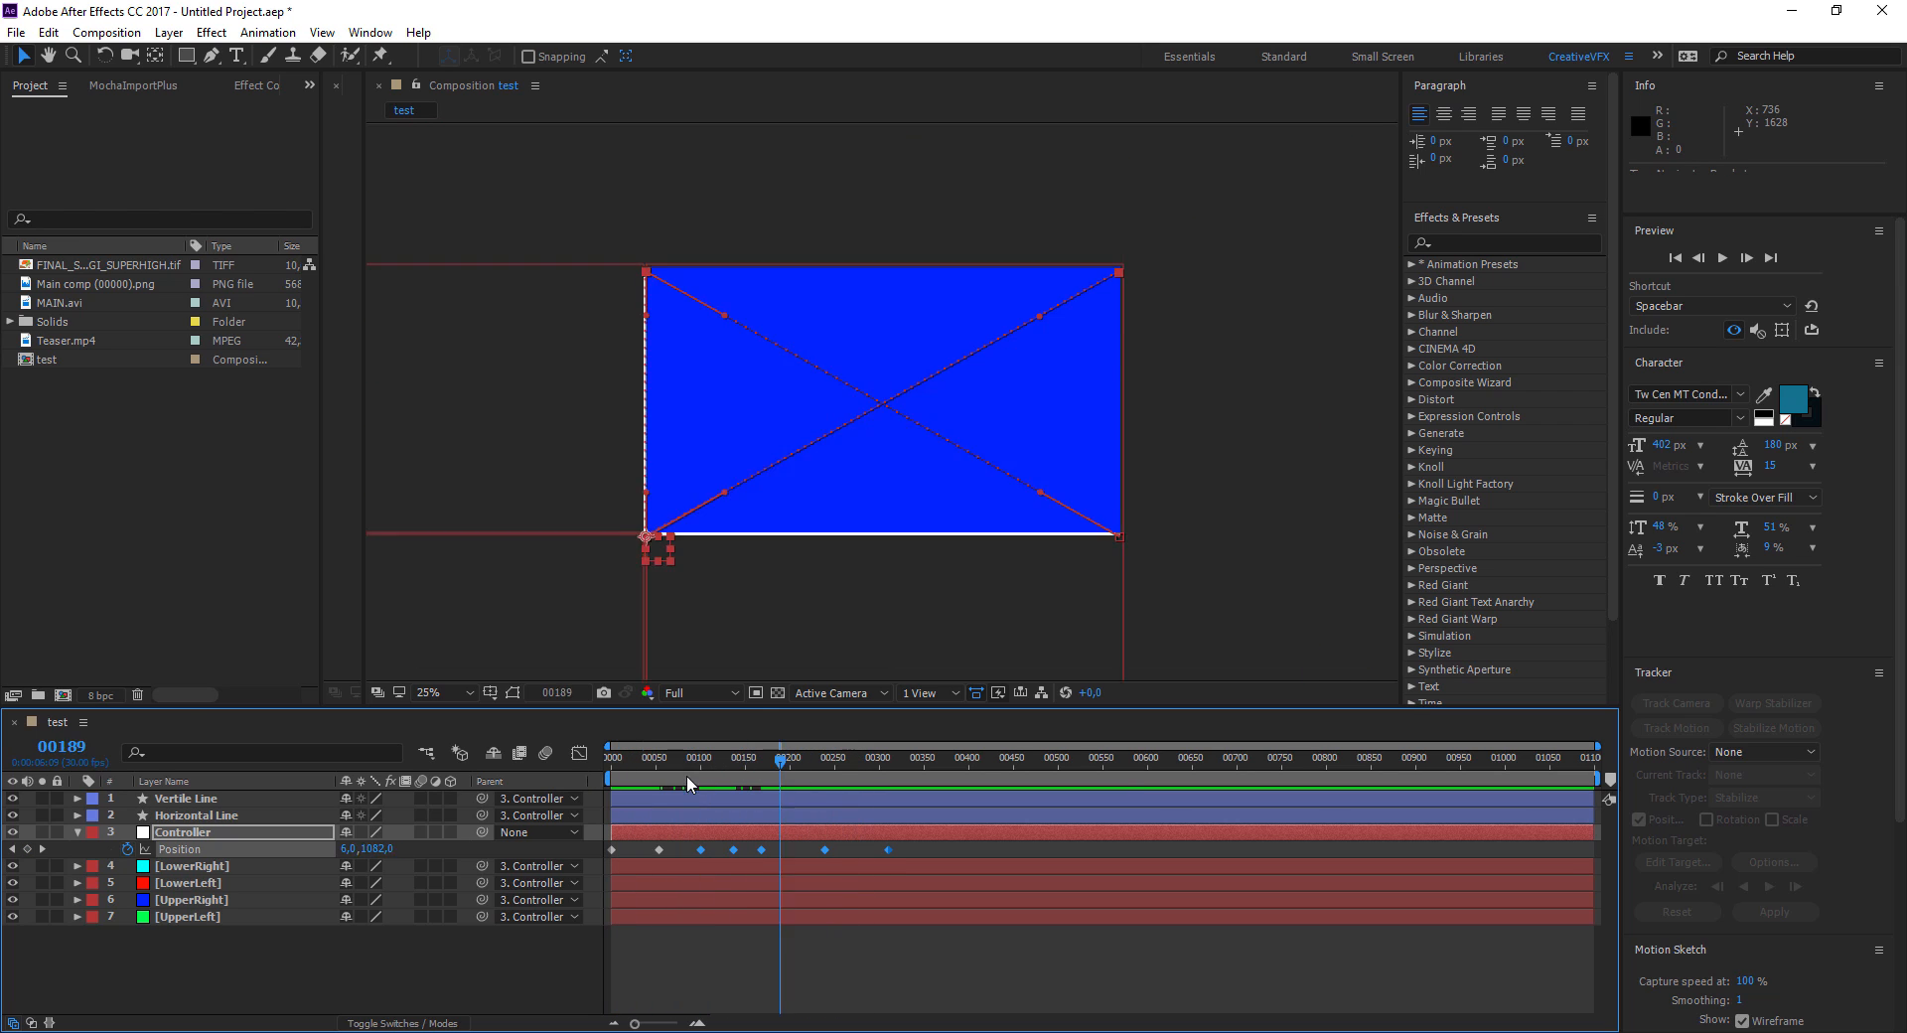
key(Home)
key(space)
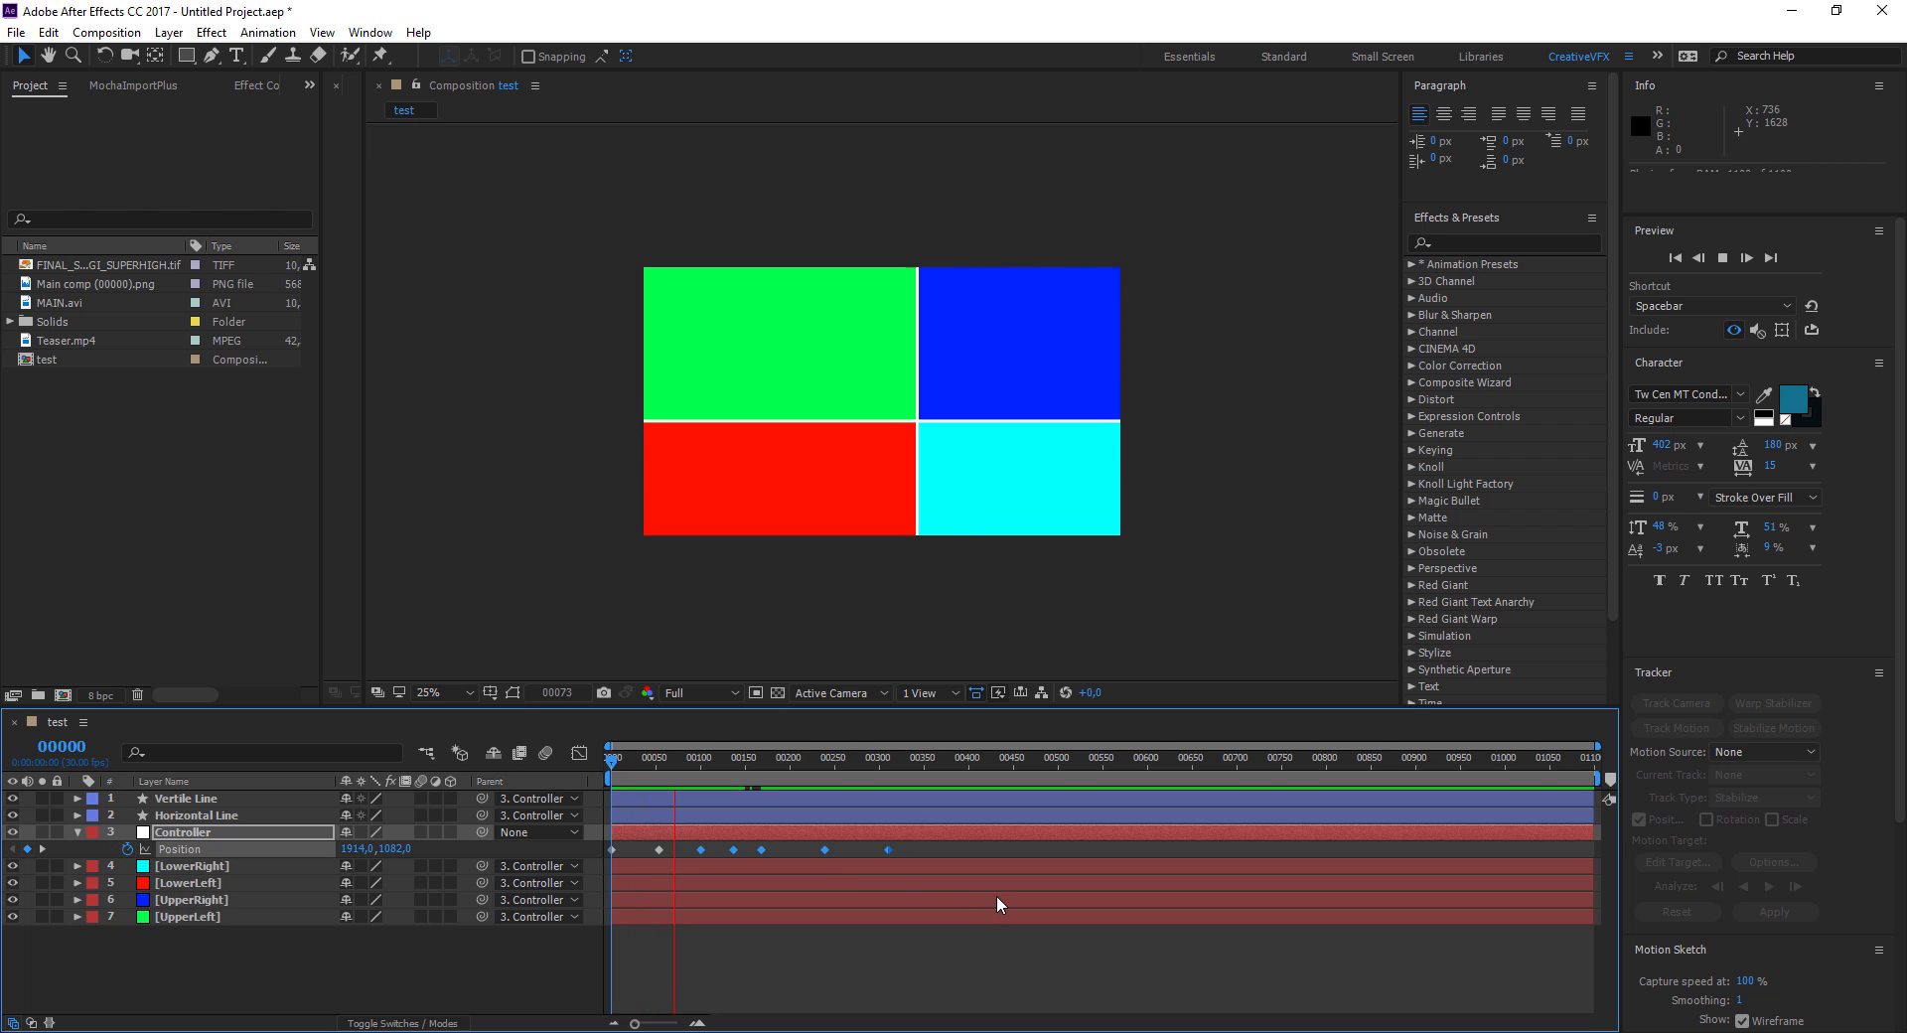
key(space)
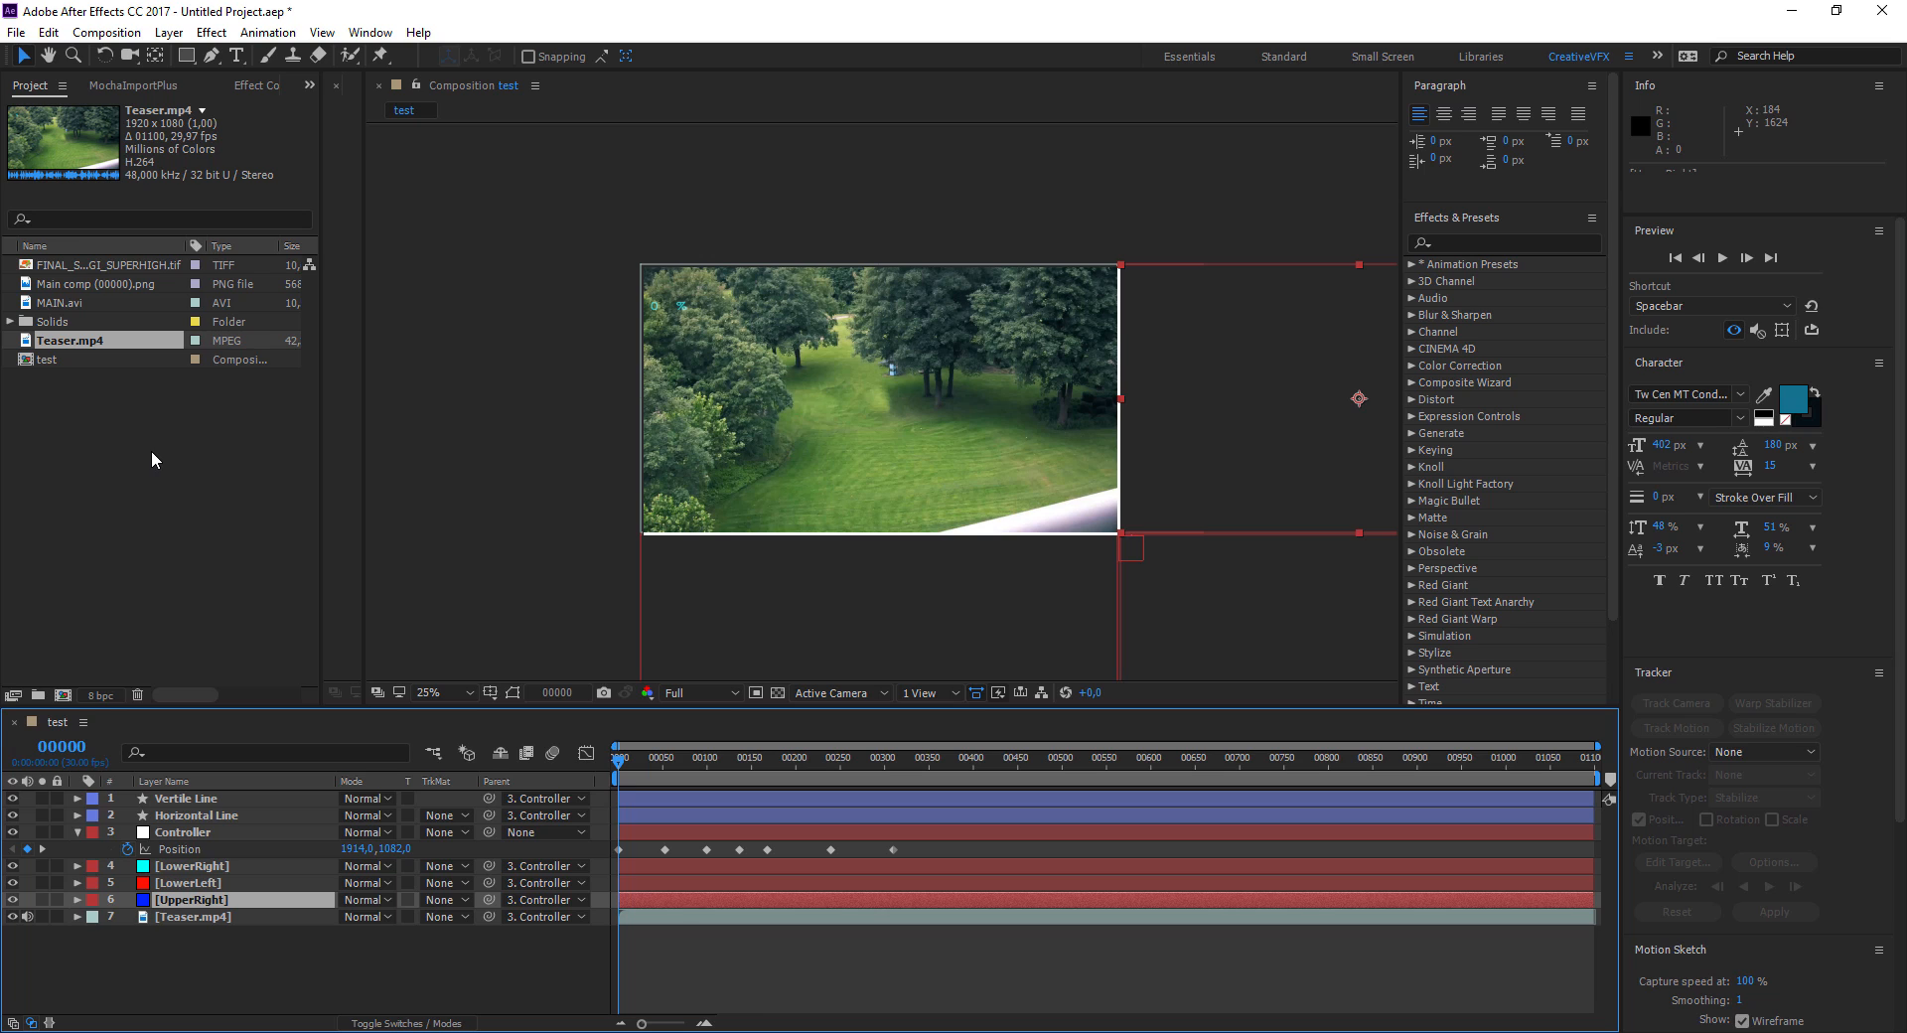
Replace the UpperRight solid layer with the MAIN.avi footage, keeping its parenting to the Controller
click(69, 302)
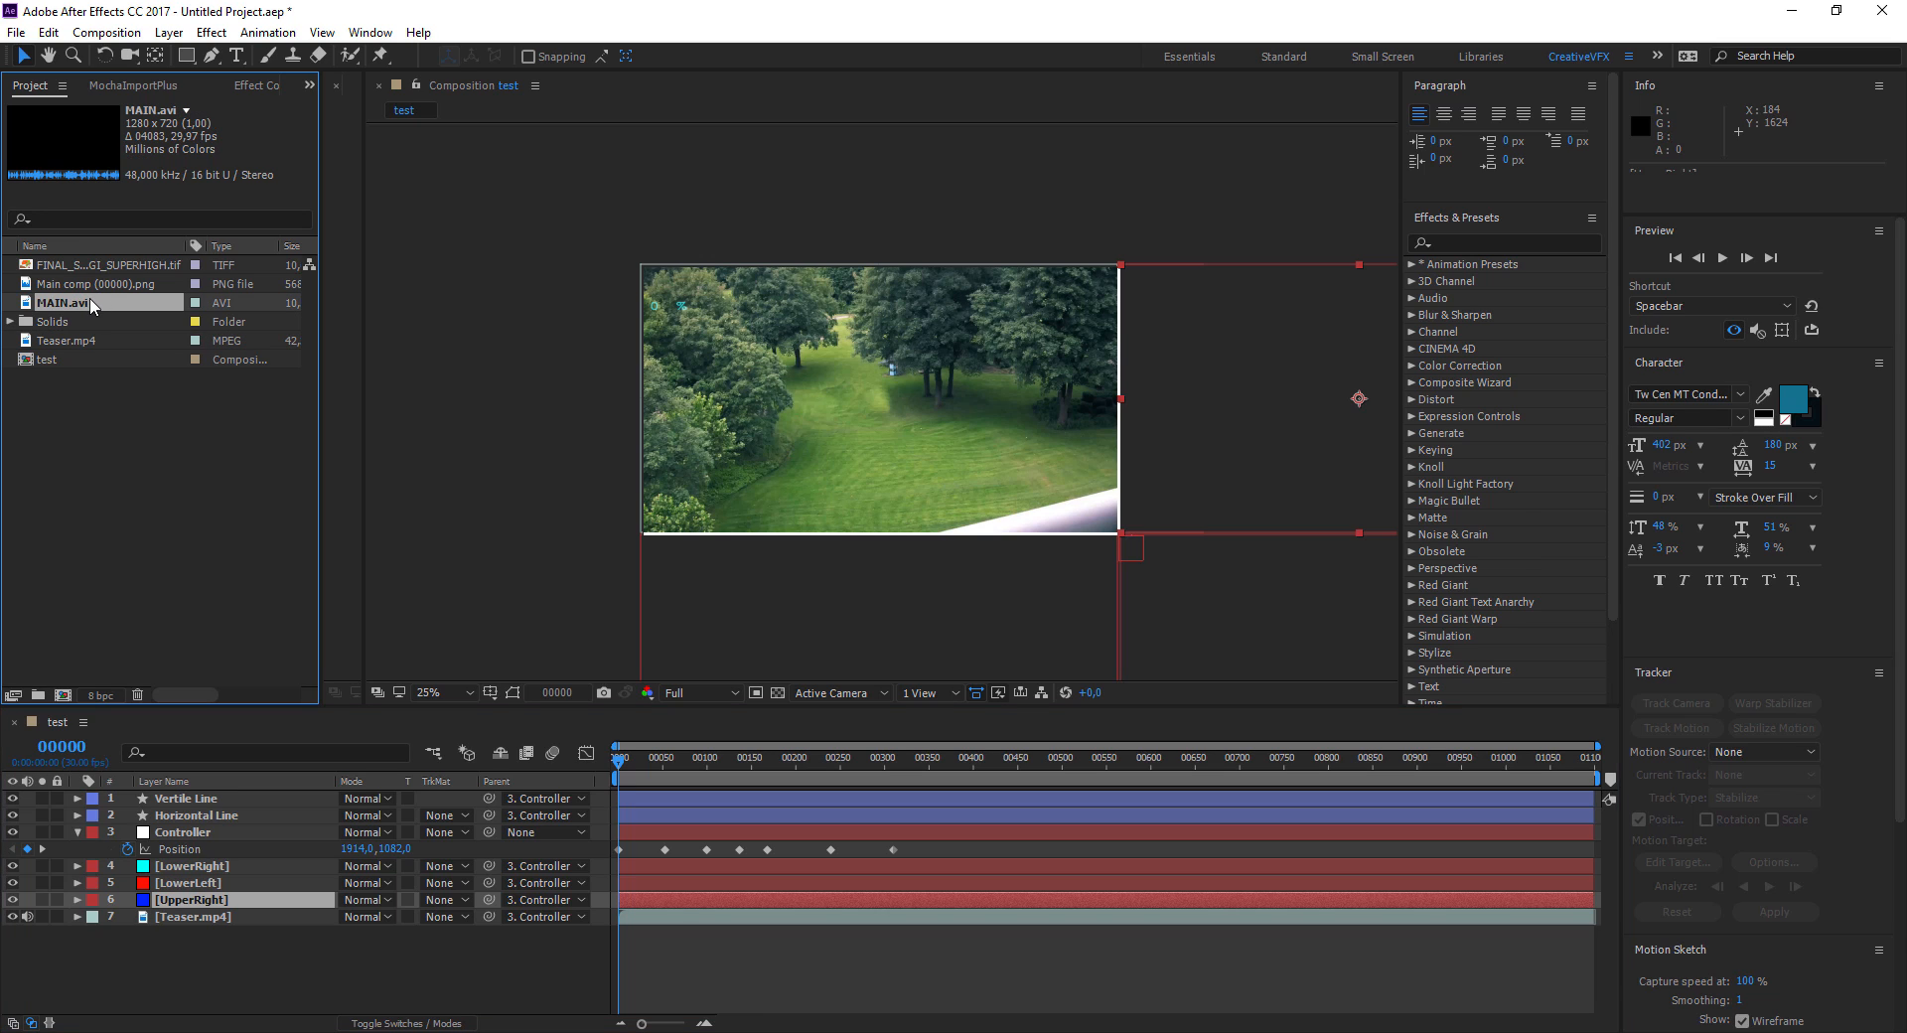
drag(90, 303, 211, 887)
drag(209, 884, 210, 894)
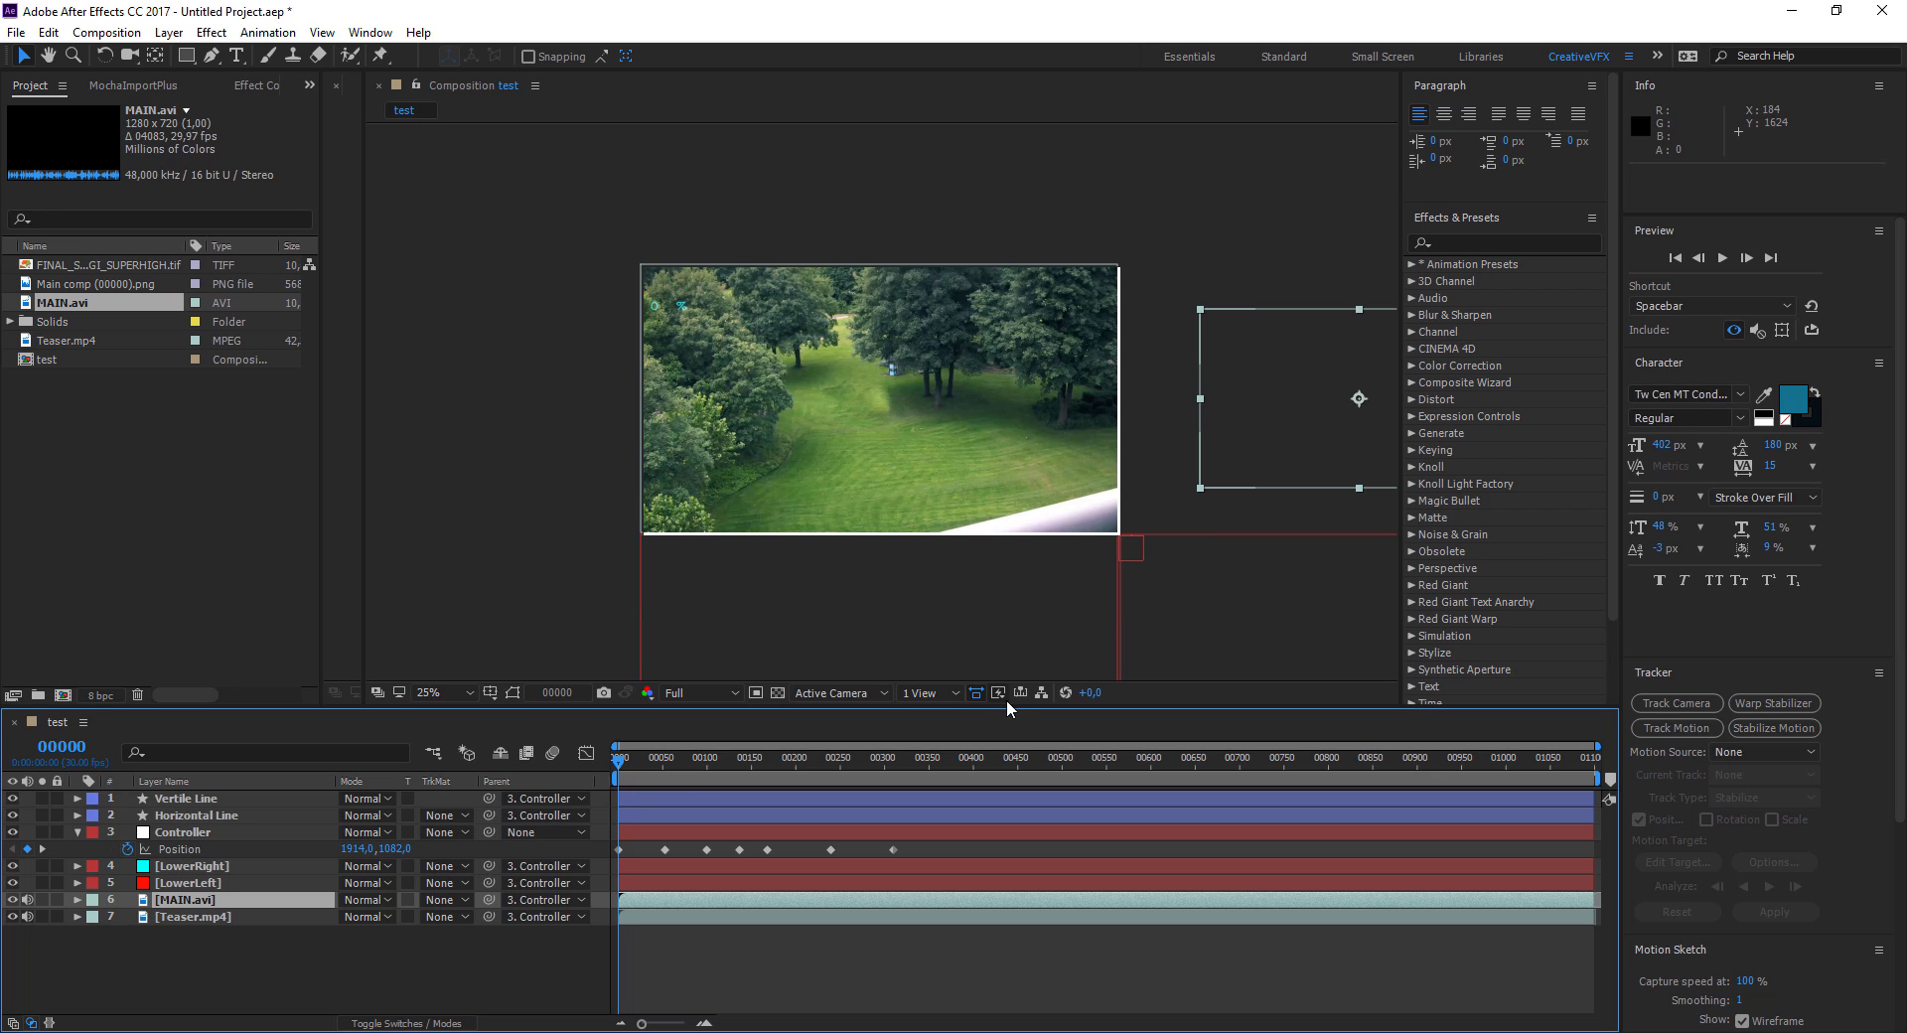
Scale the MAIN.avi layer to 150% at frame 205 so it fills the frame
drag(618, 761, 802, 776)
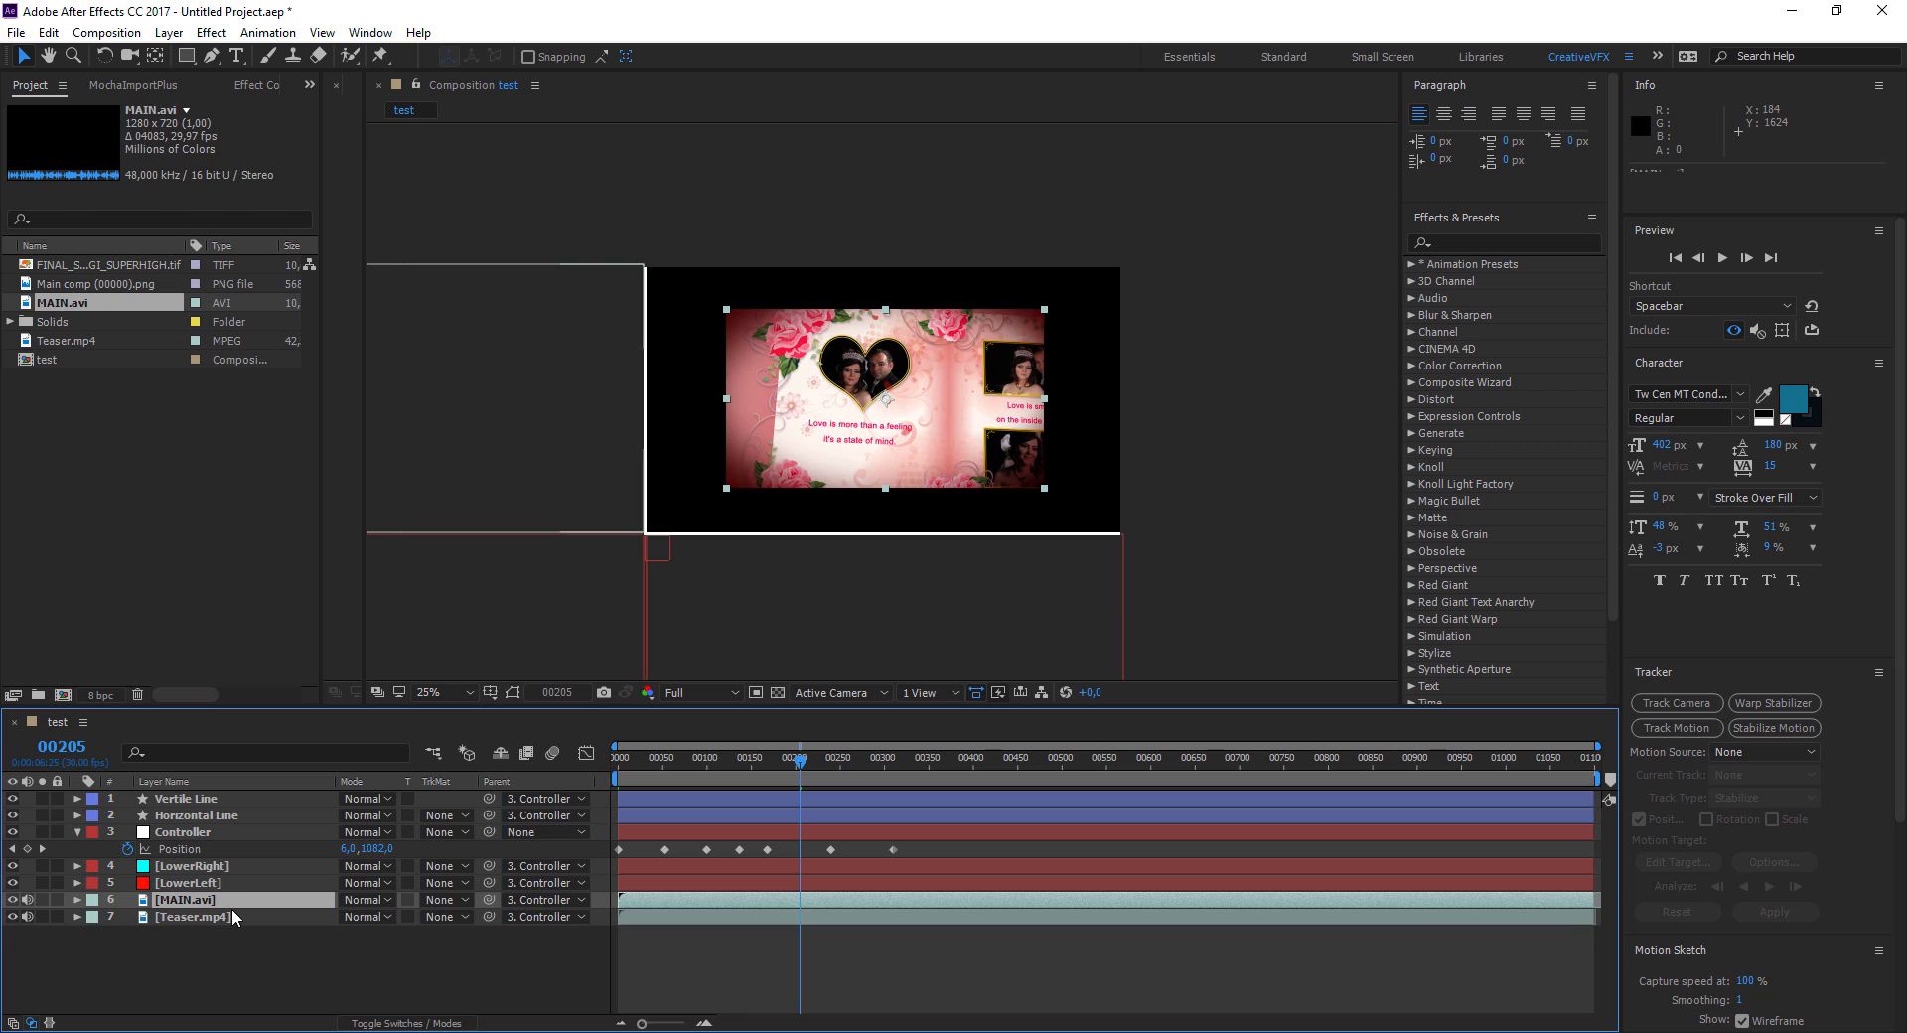
key(s)
drag(396, 921, 413, 916)
click(367, 988)
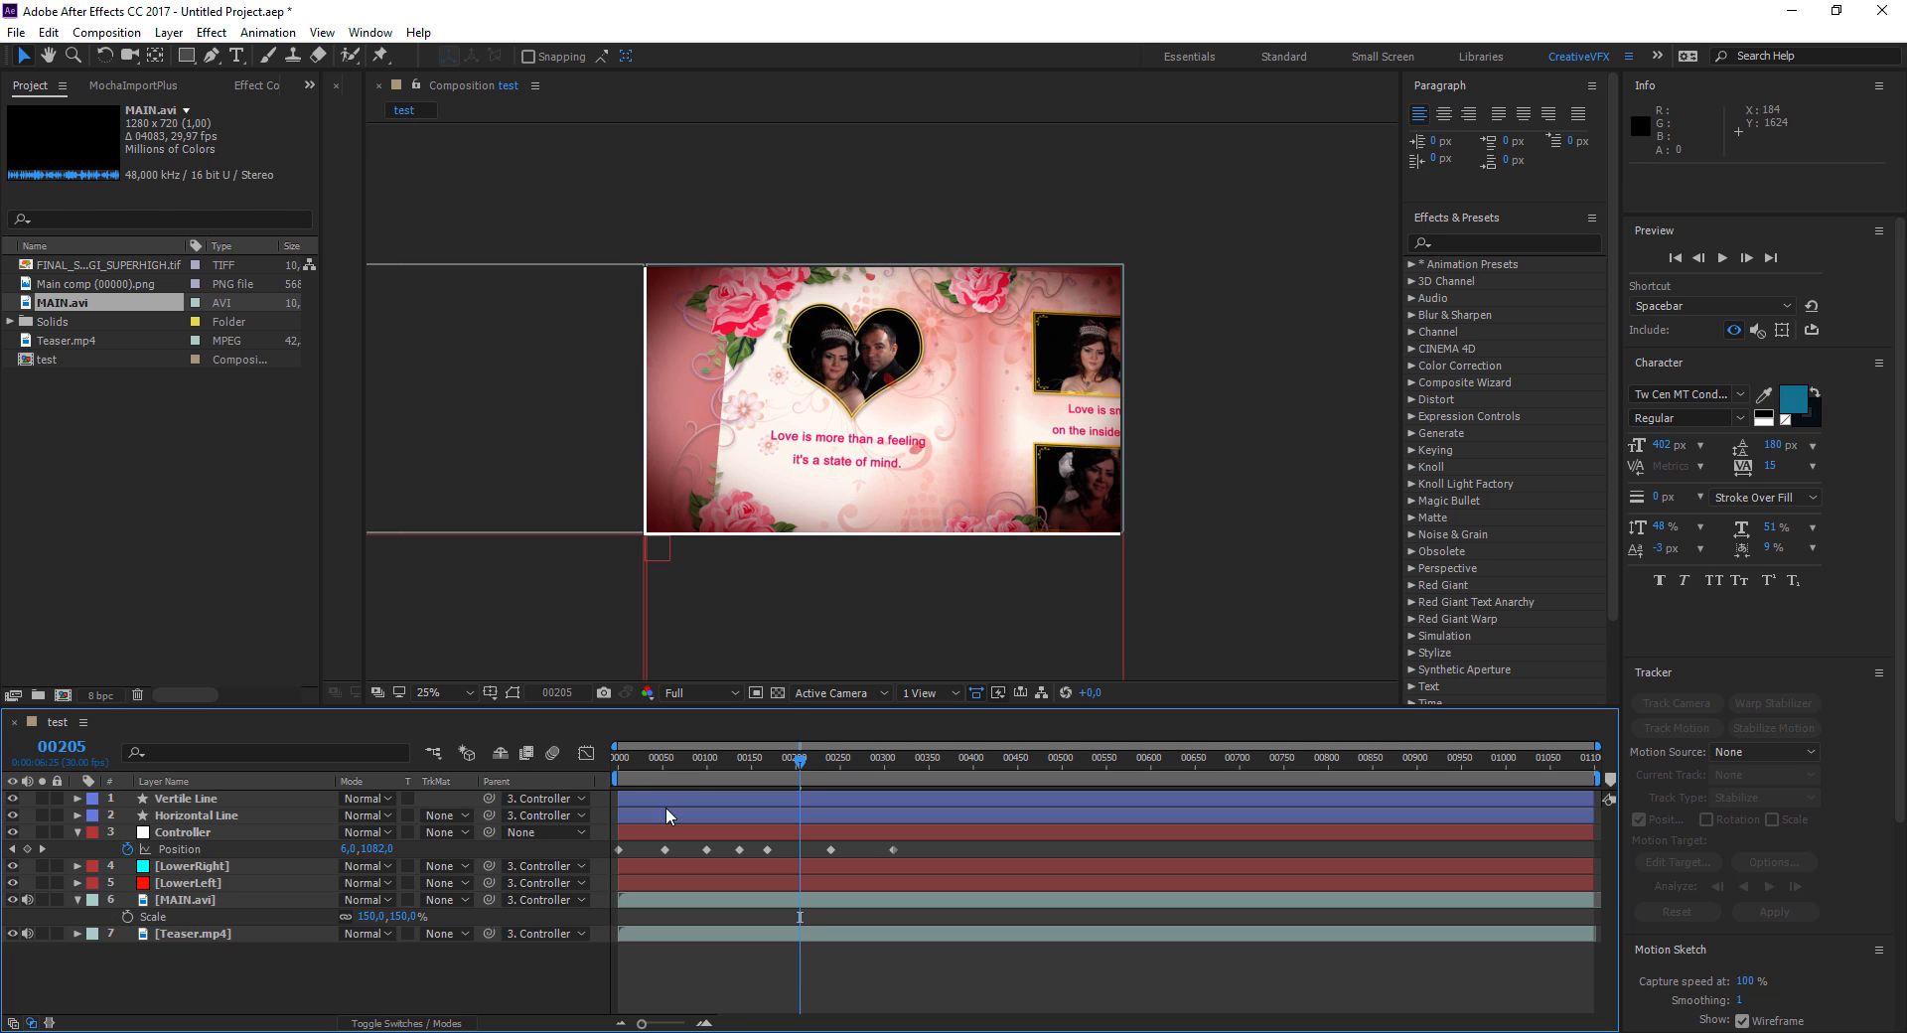
Replace the LowerLeft solid layer with the FINAL_S...GI_SUPERHIGH.tif image at frame 300
drag(799, 767, 884, 785)
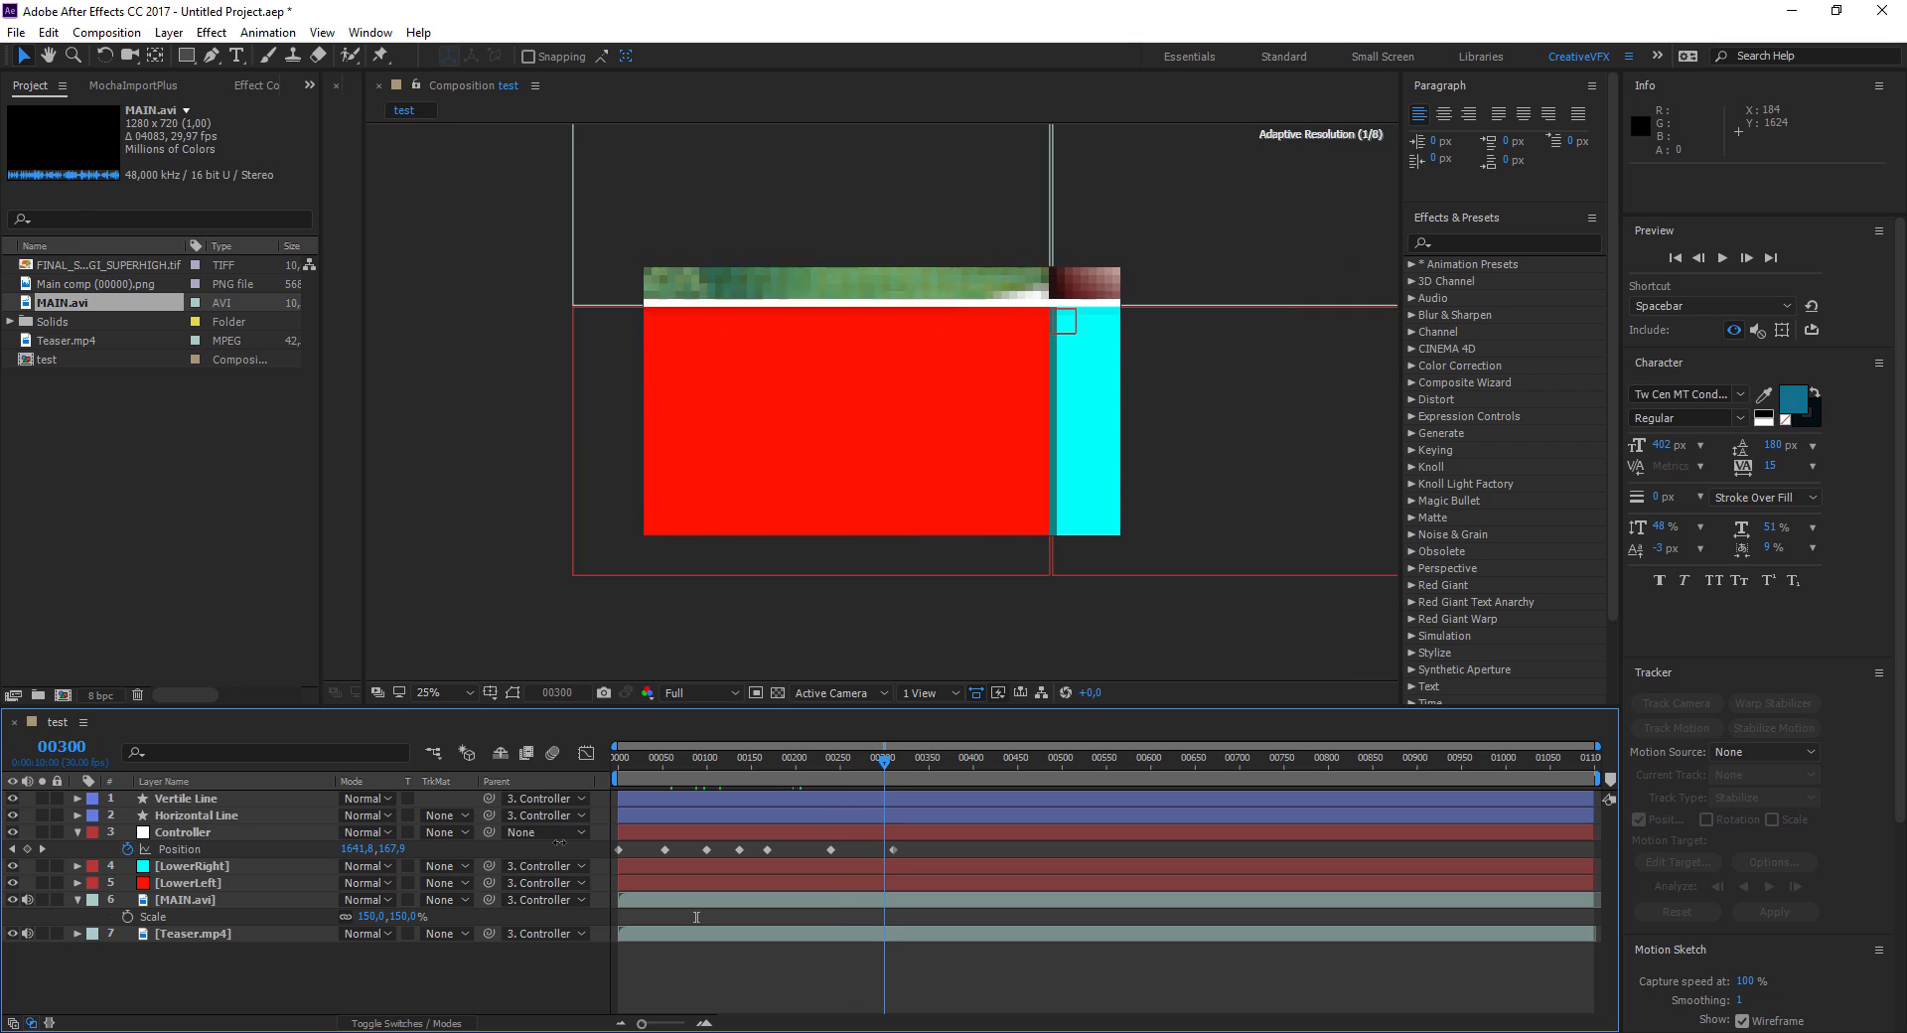
click(182, 883)
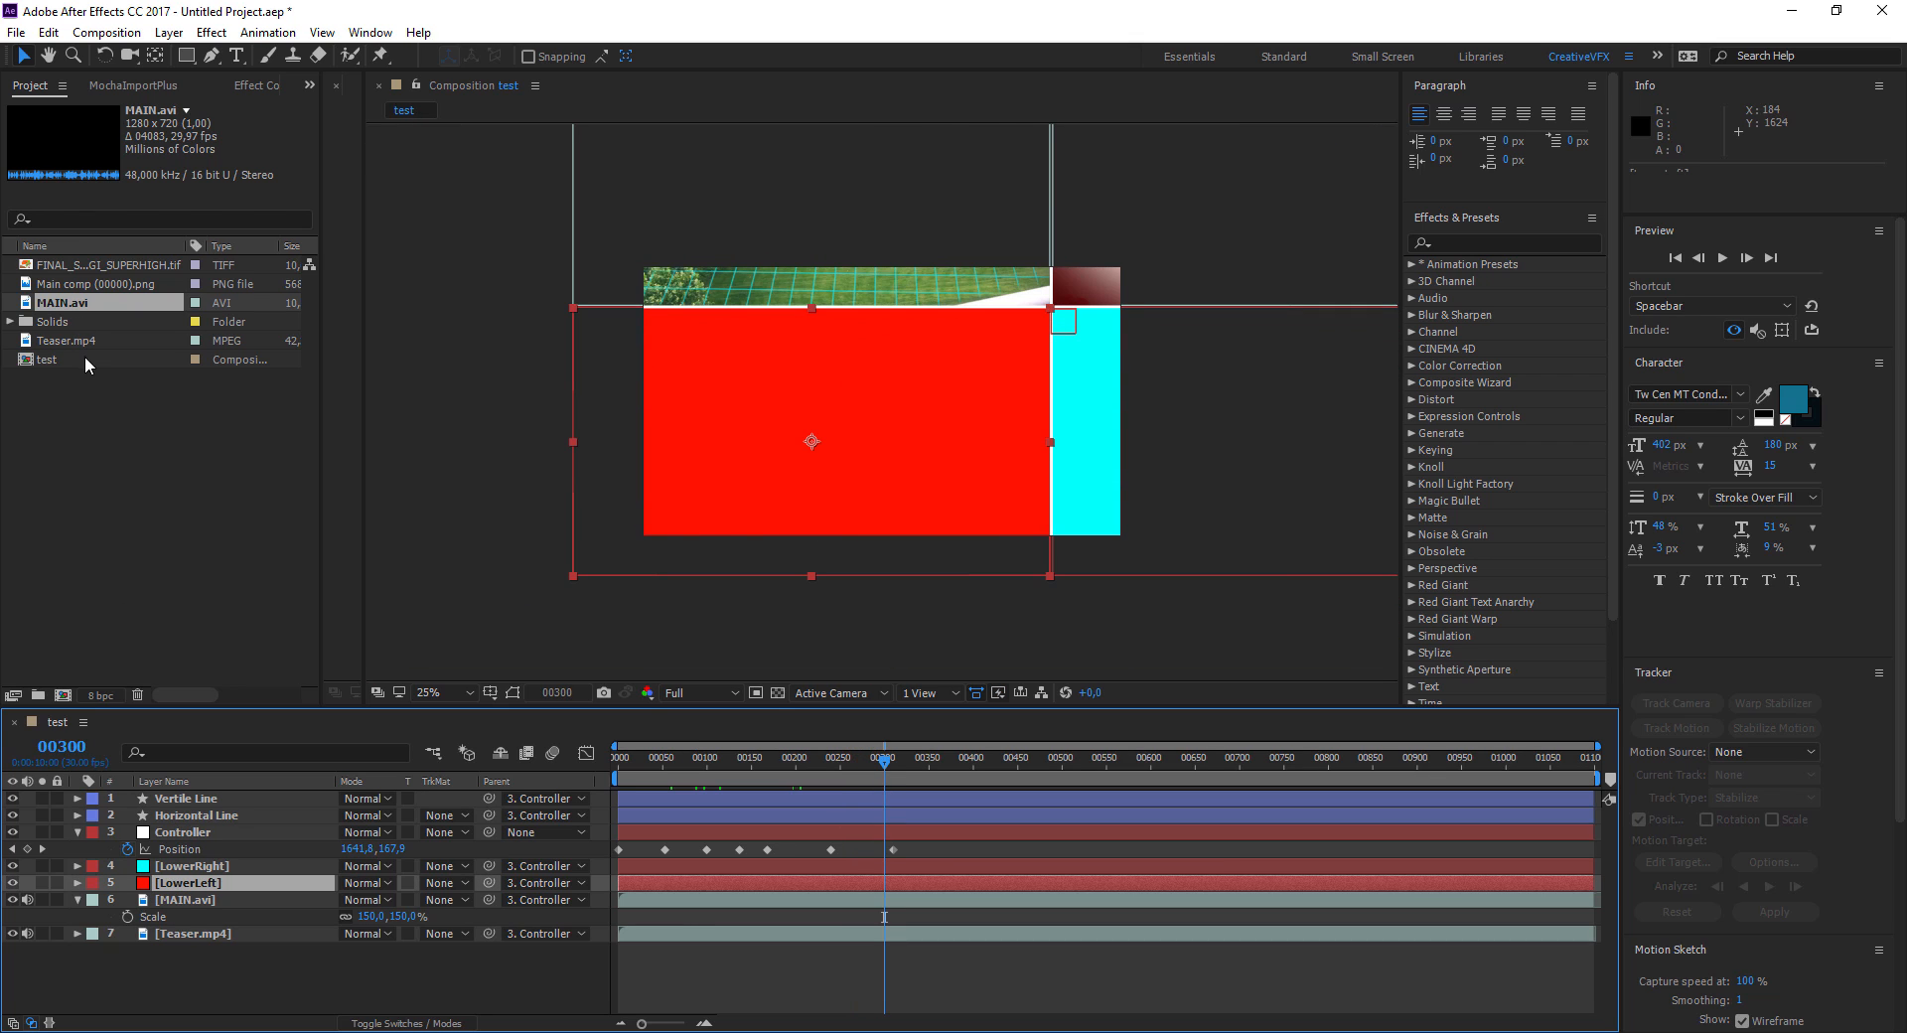
click(80, 274)
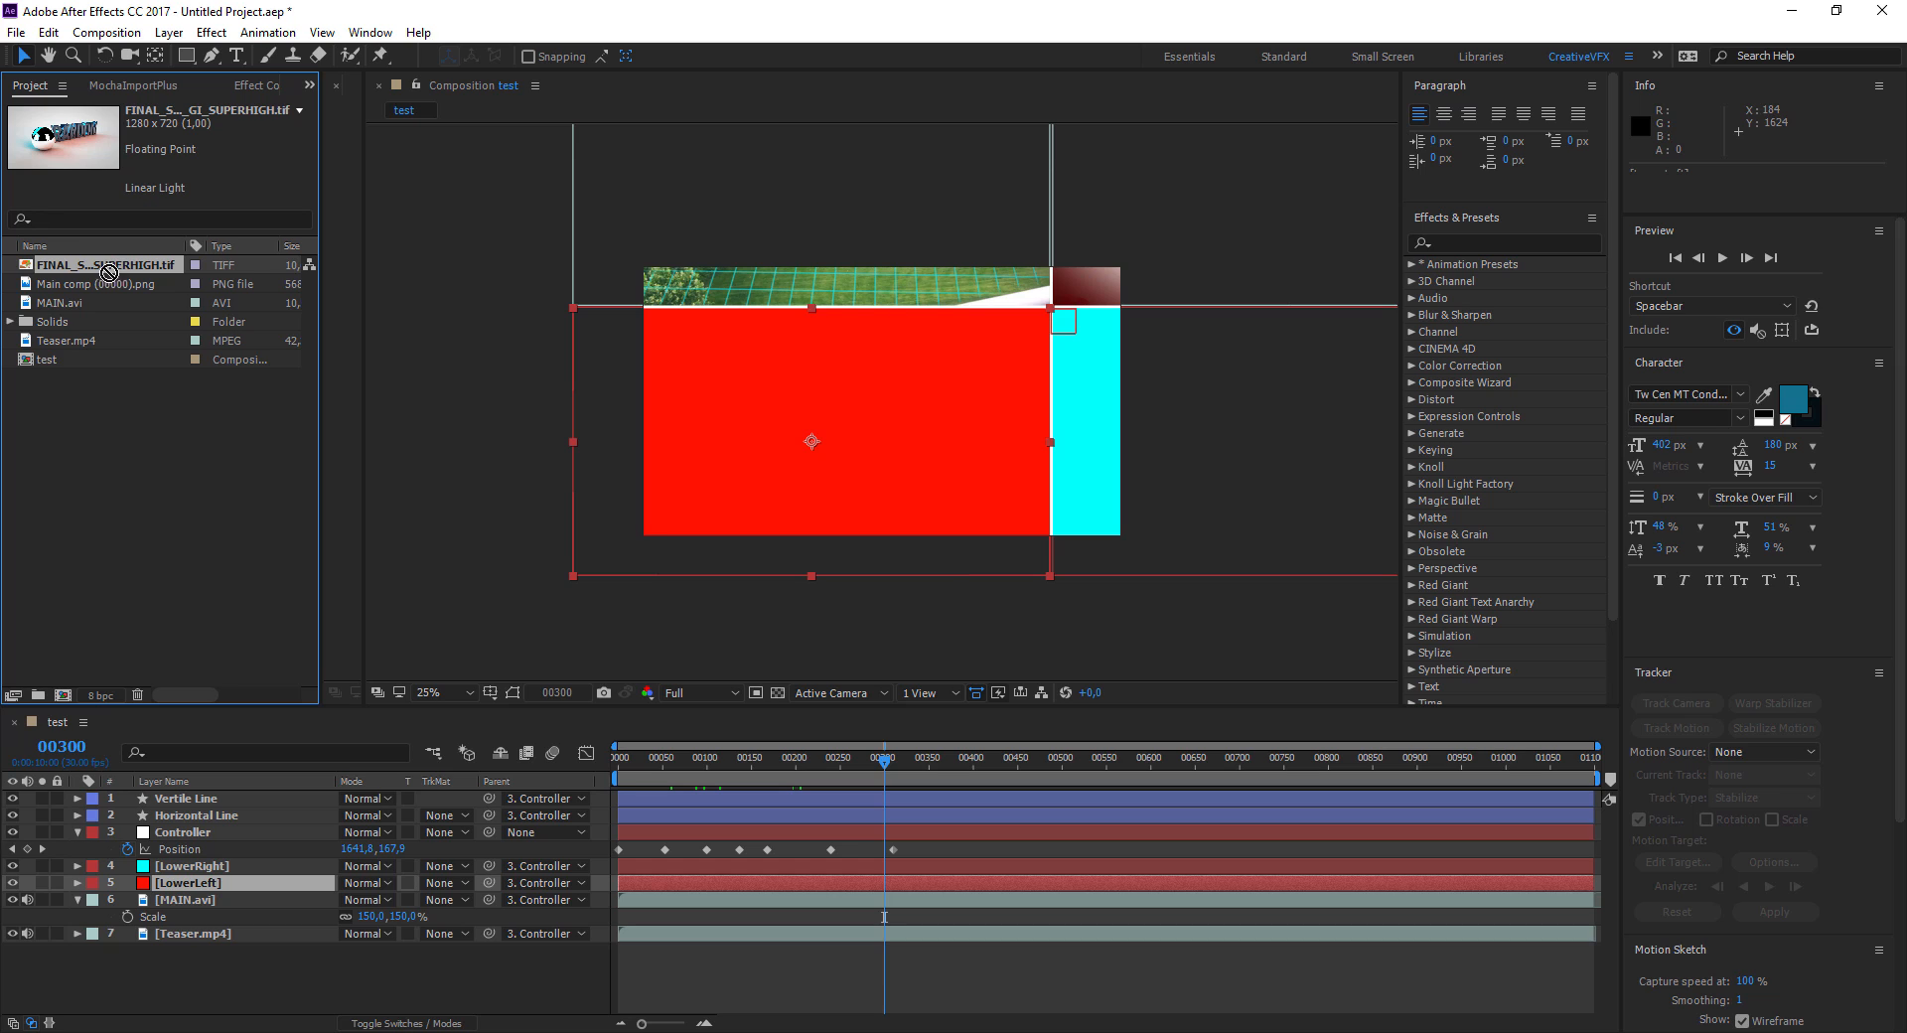
drag(110, 272, 211, 891)
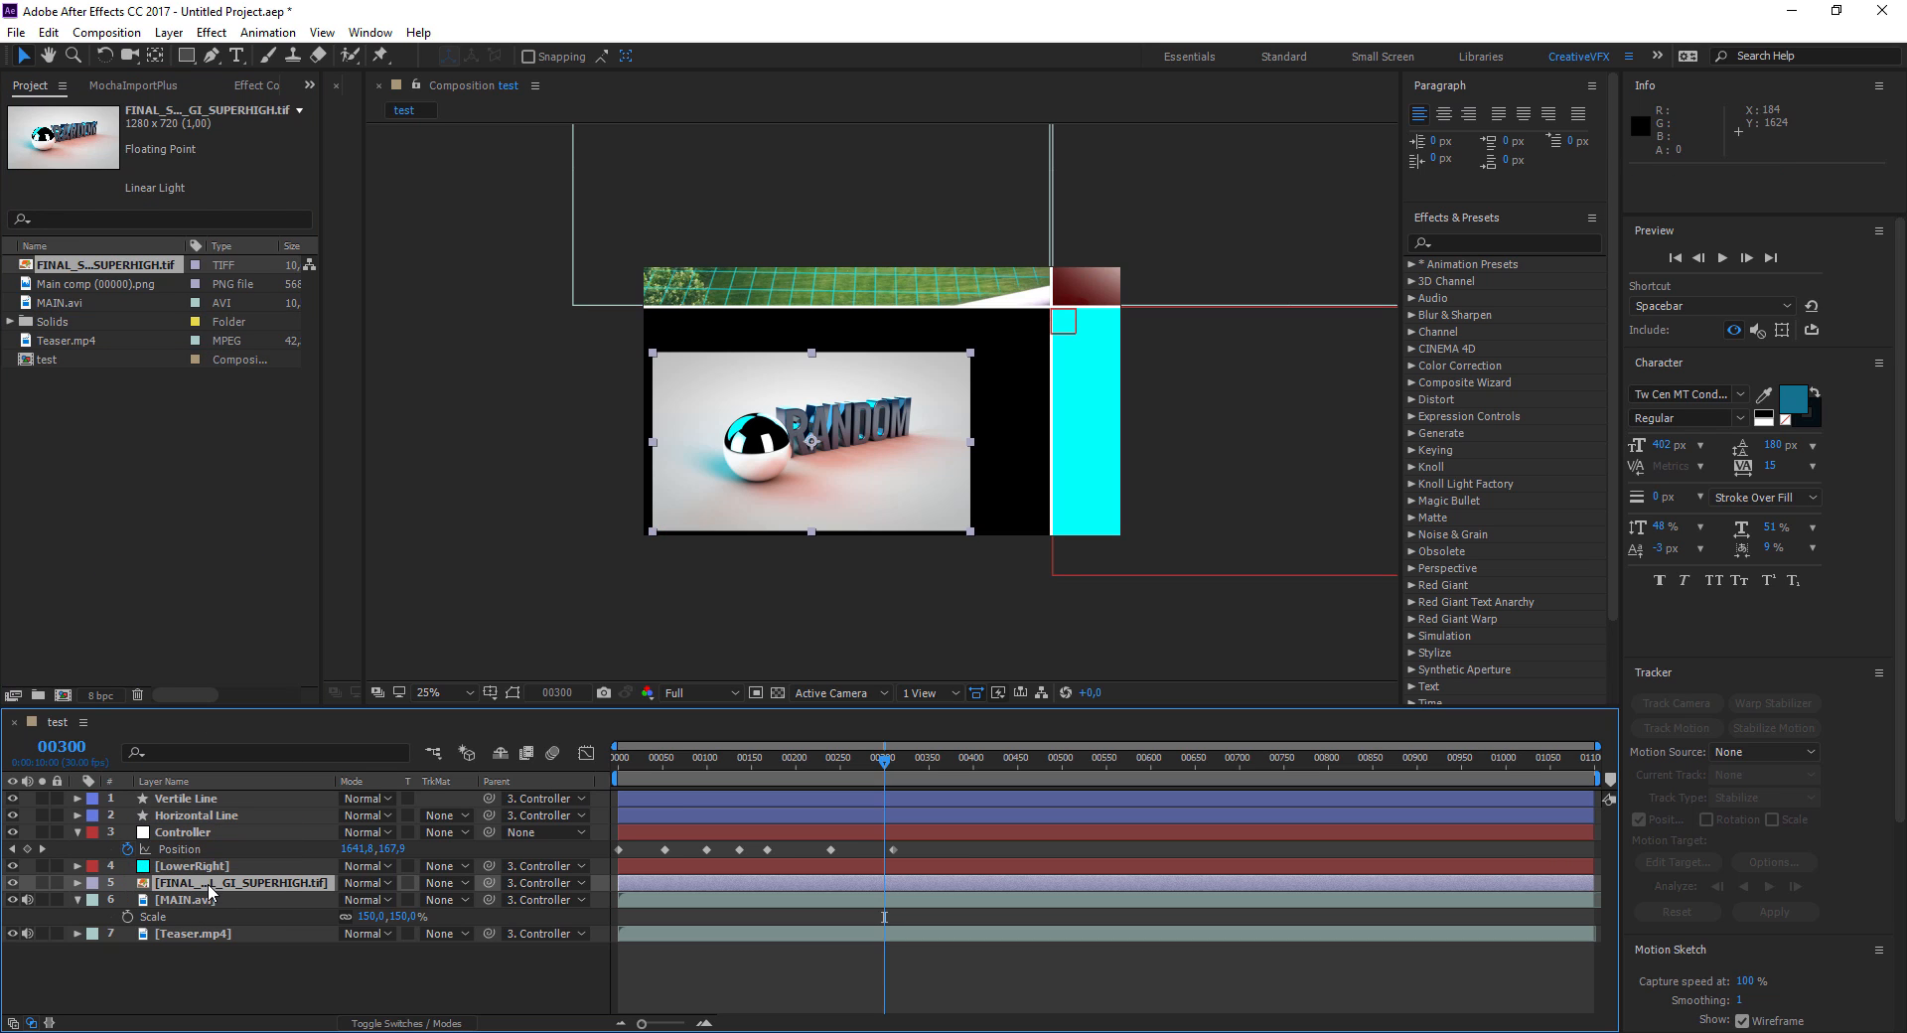
Enlarge the TIFF image layer to about 129 by 131.2% and move it to cover the visible lower-left area at frame 300
key(s)
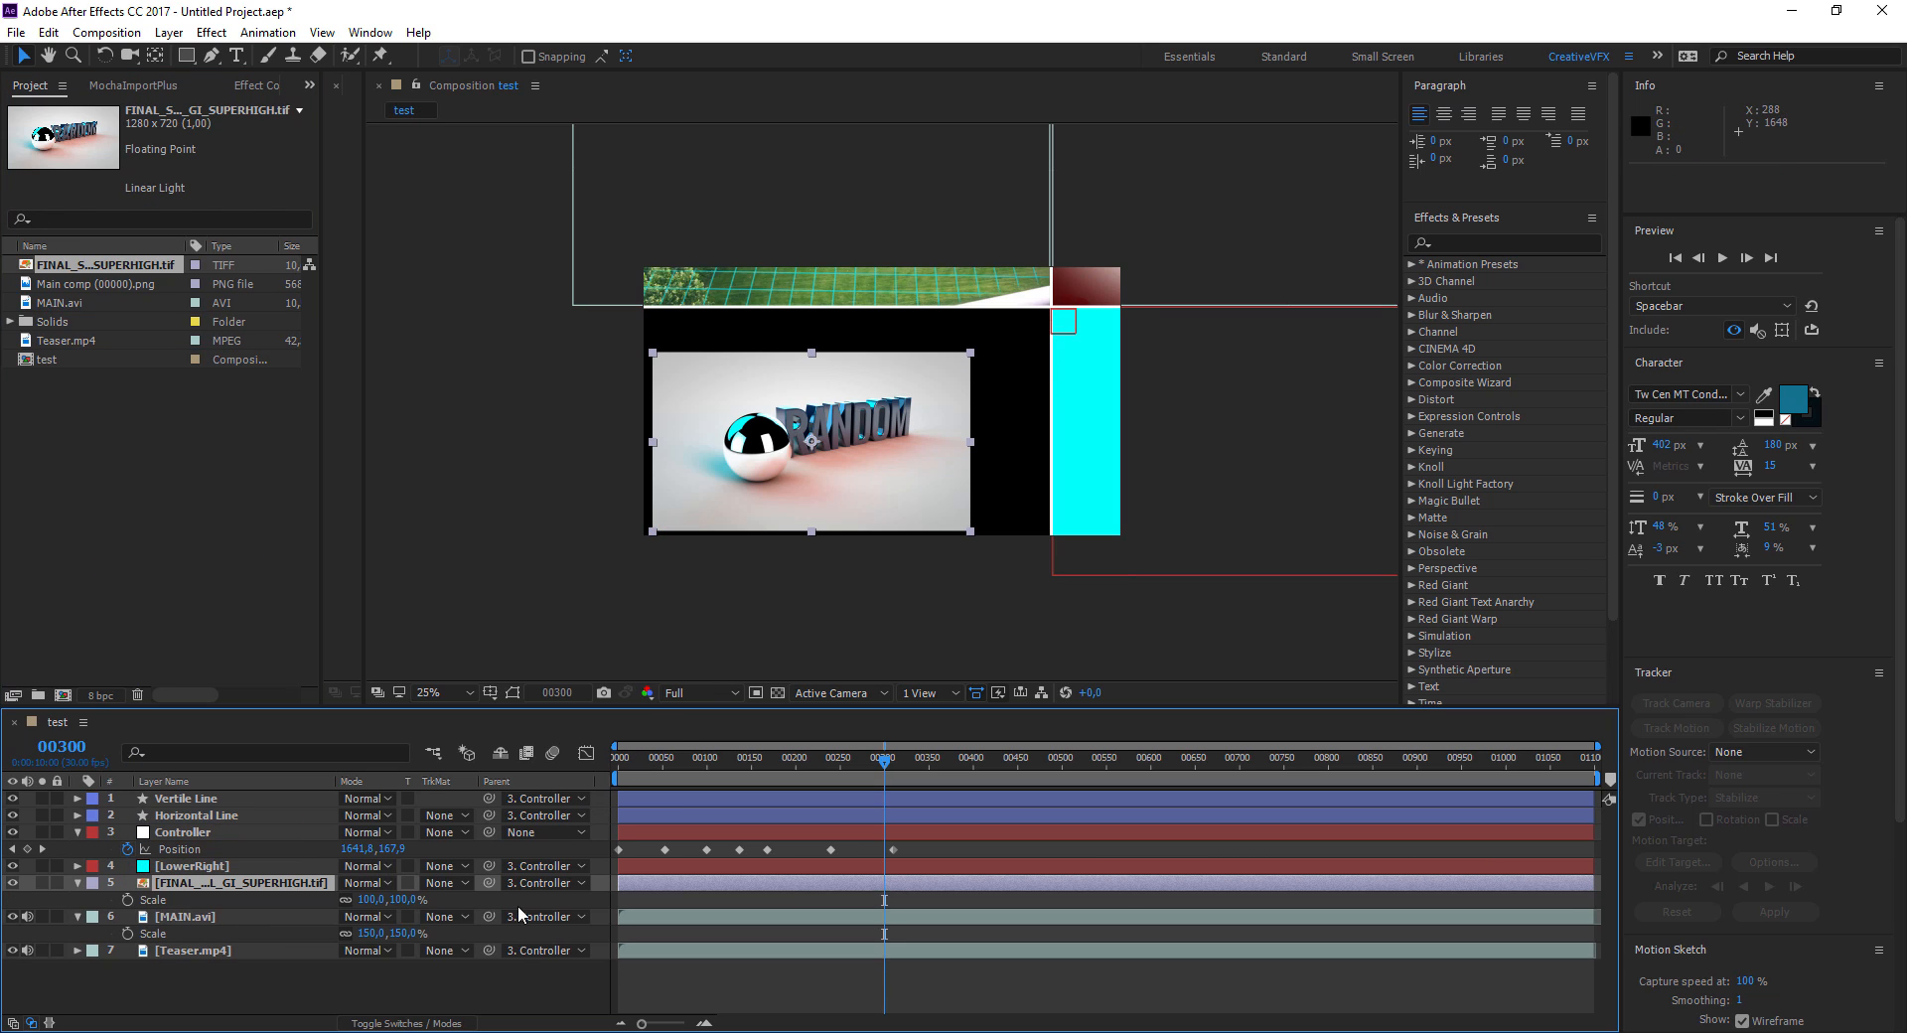
drag(361, 933, 384, 900)
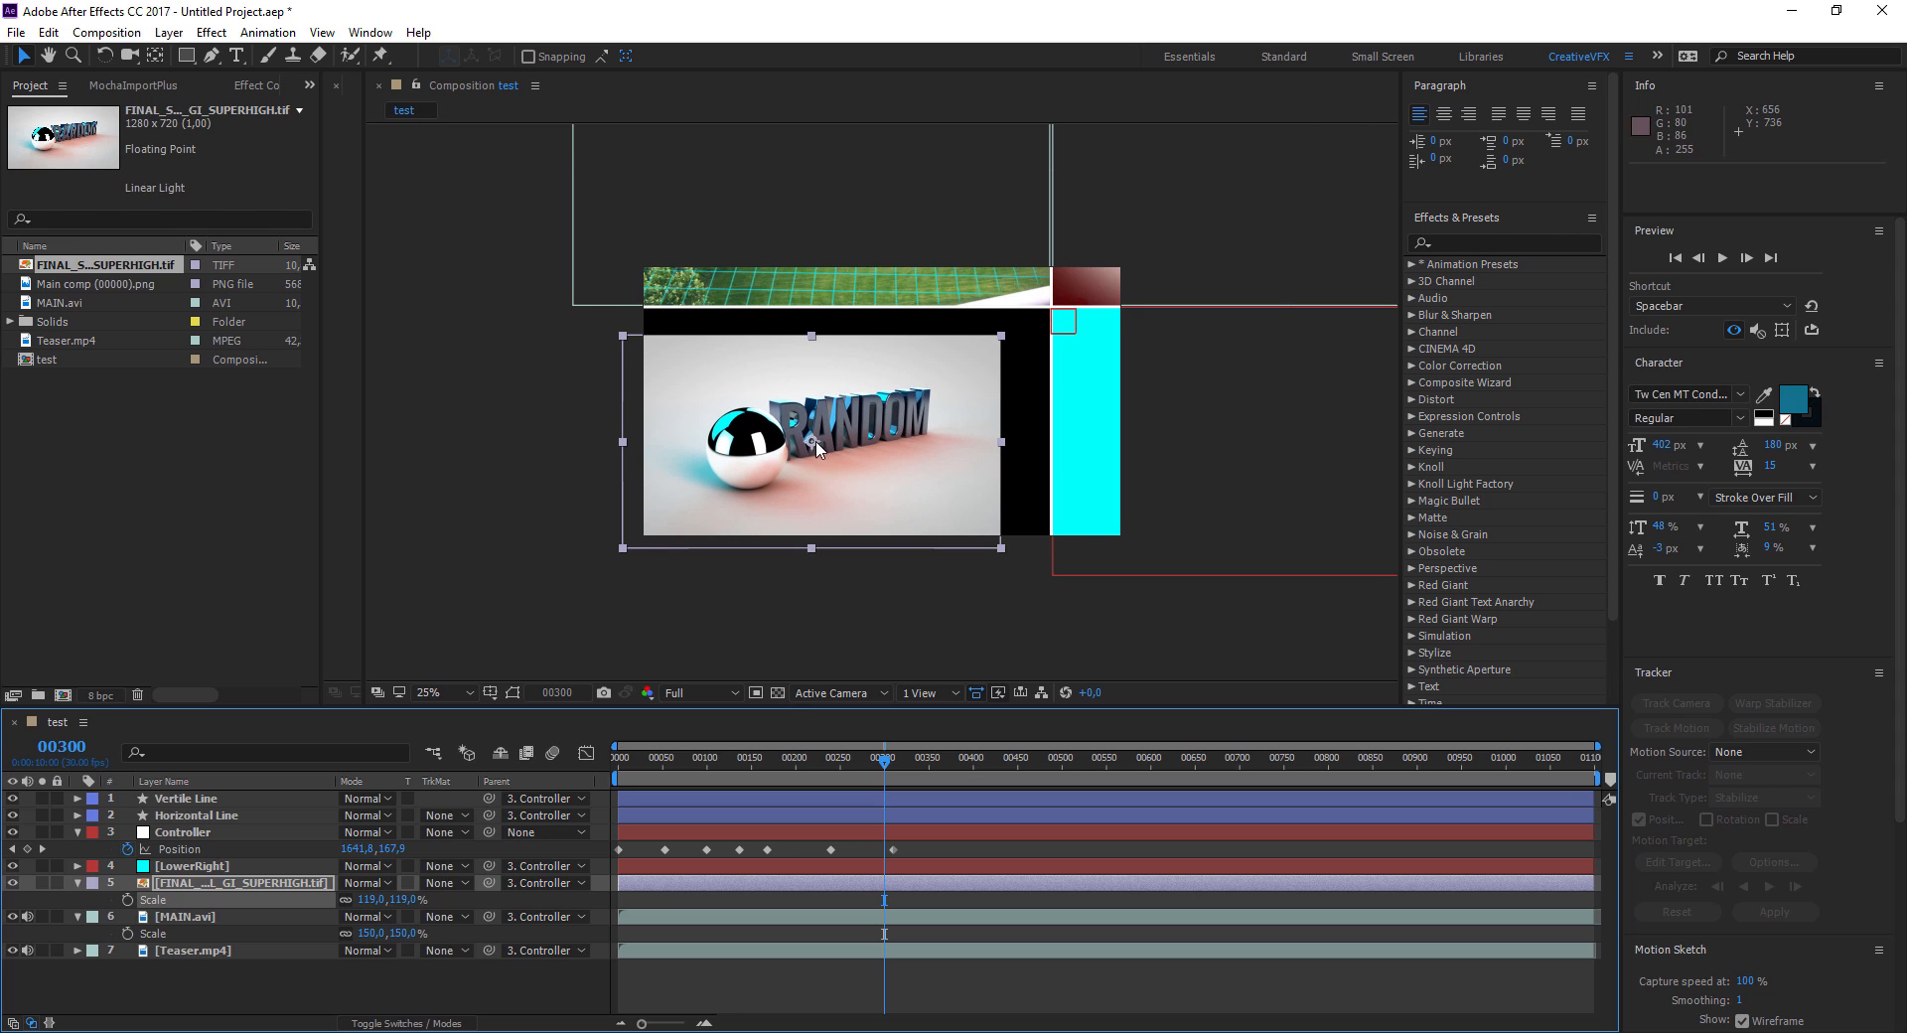
drag(871, 418, 906, 403)
drag(1033, 330, 1056, 306)
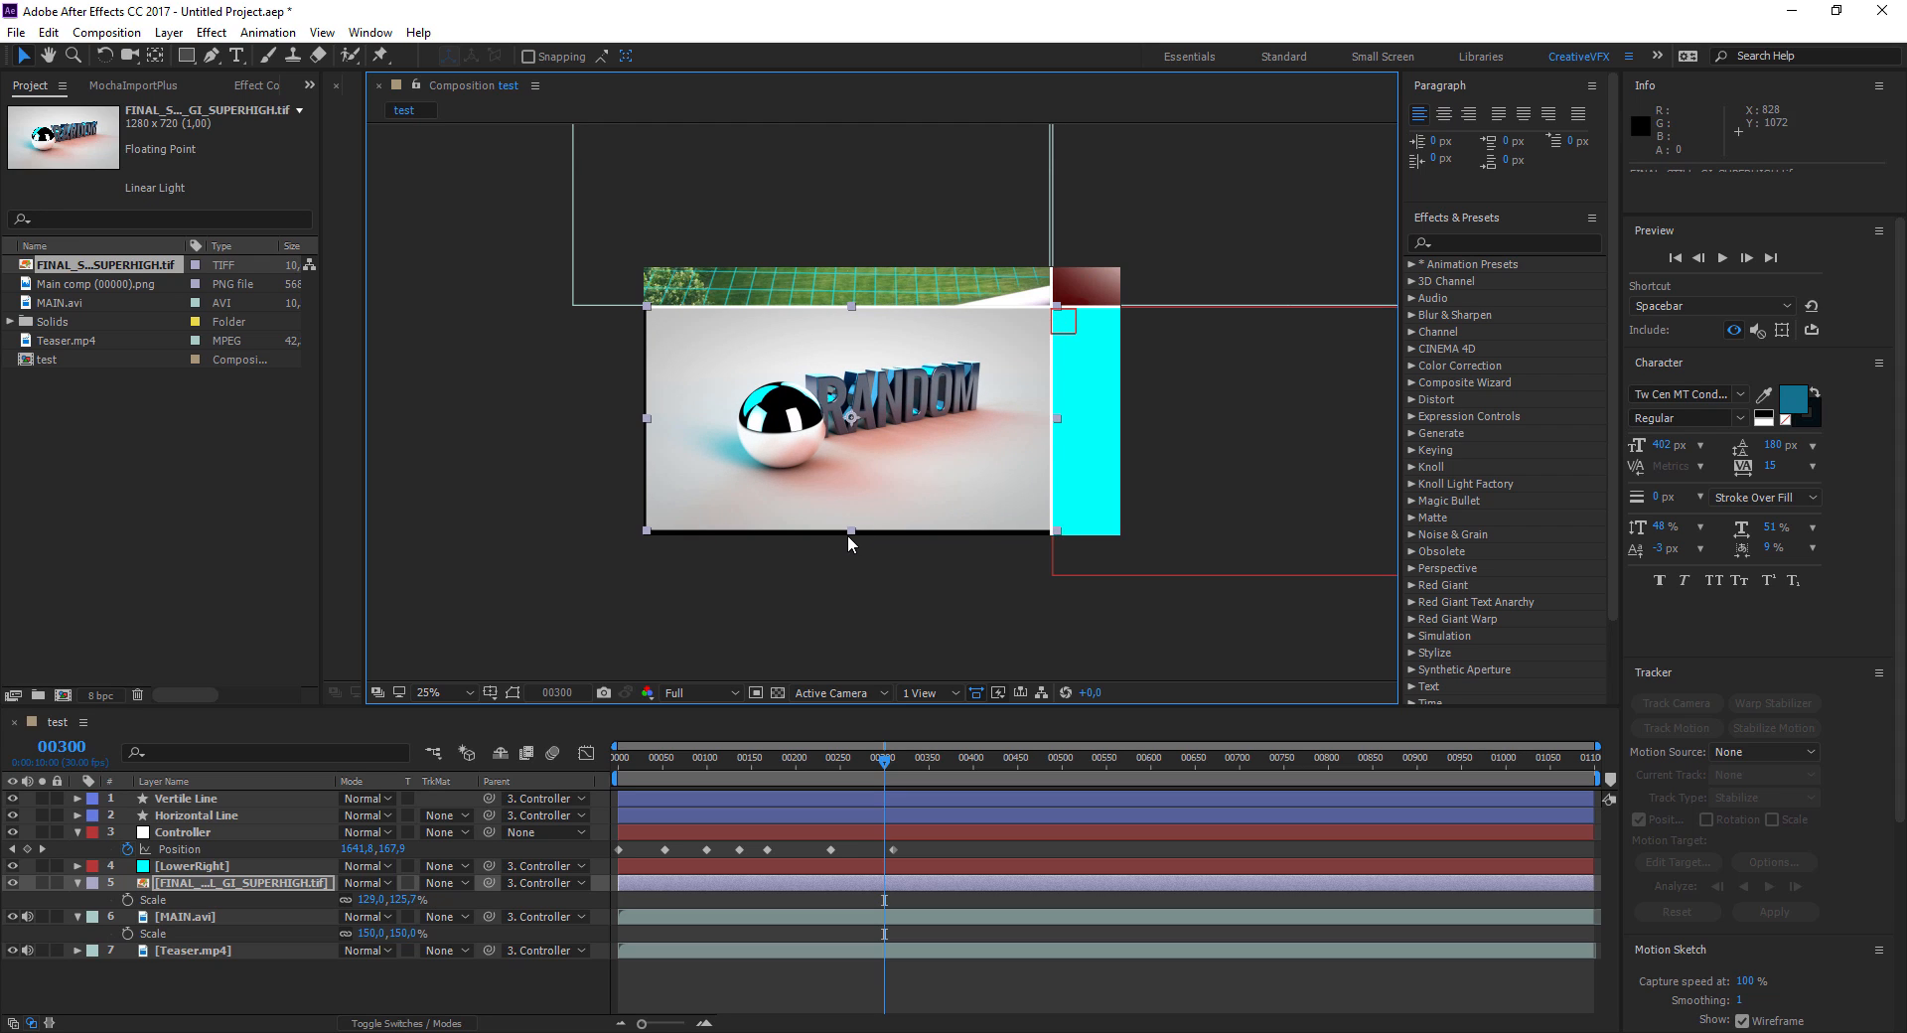
drag(851, 532, 851, 535)
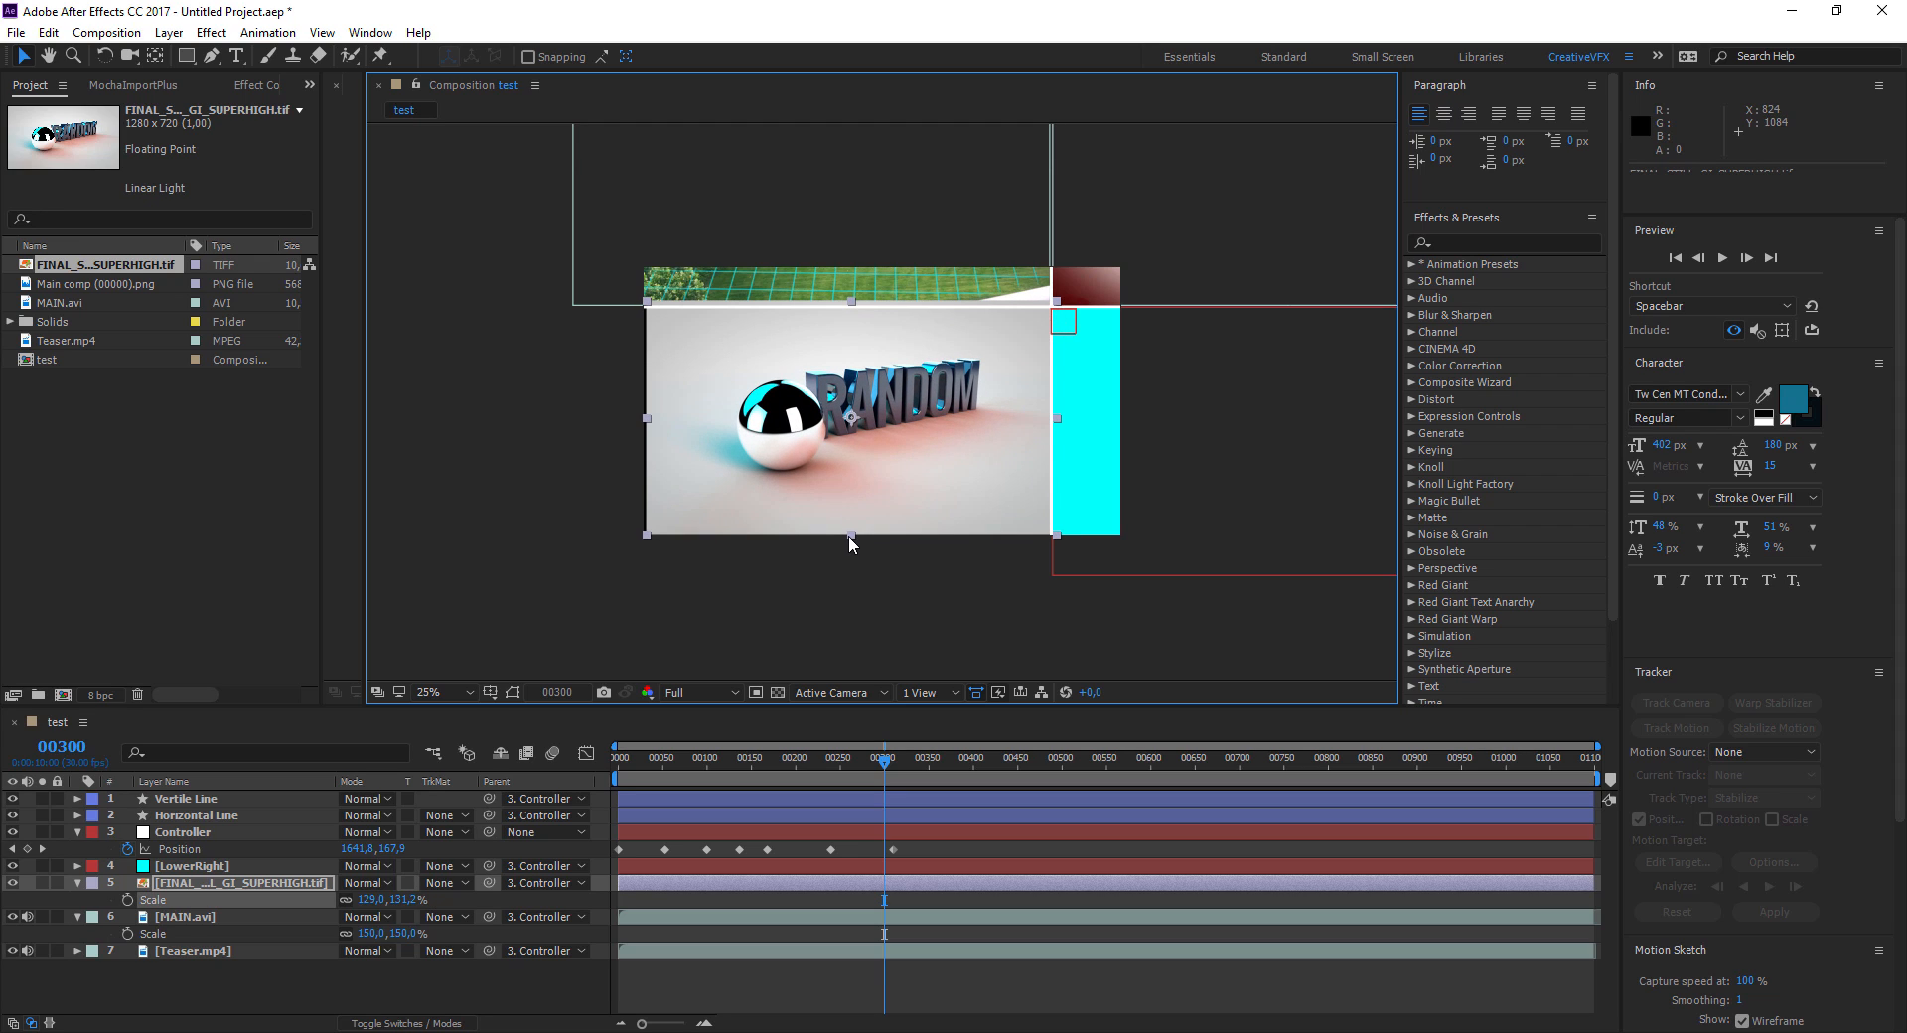
Enlarge the TIFF image layer to about 165.3 by 169% and shift it down and left so it fills the frame at frame 414
click(890, 763)
drag(892, 769, 986, 771)
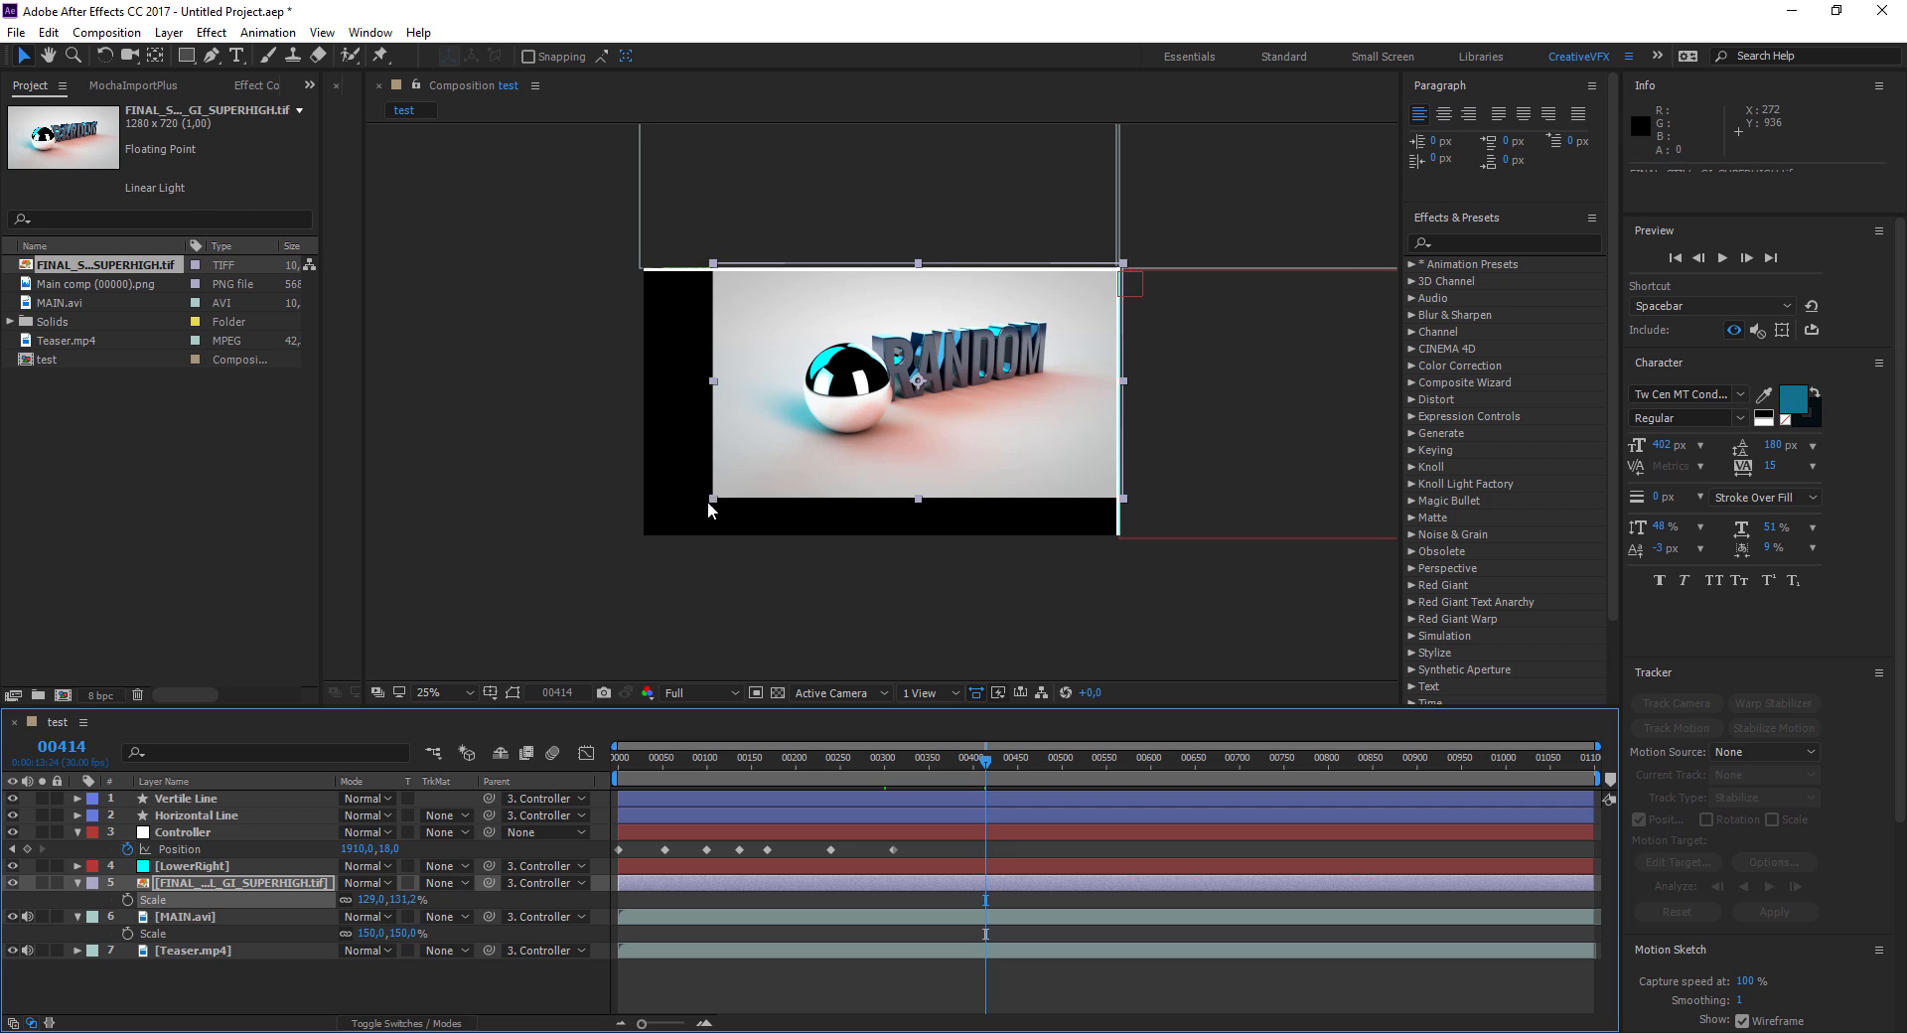
drag(713, 497, 654, 532)
drag(888, 391, 828, 429)
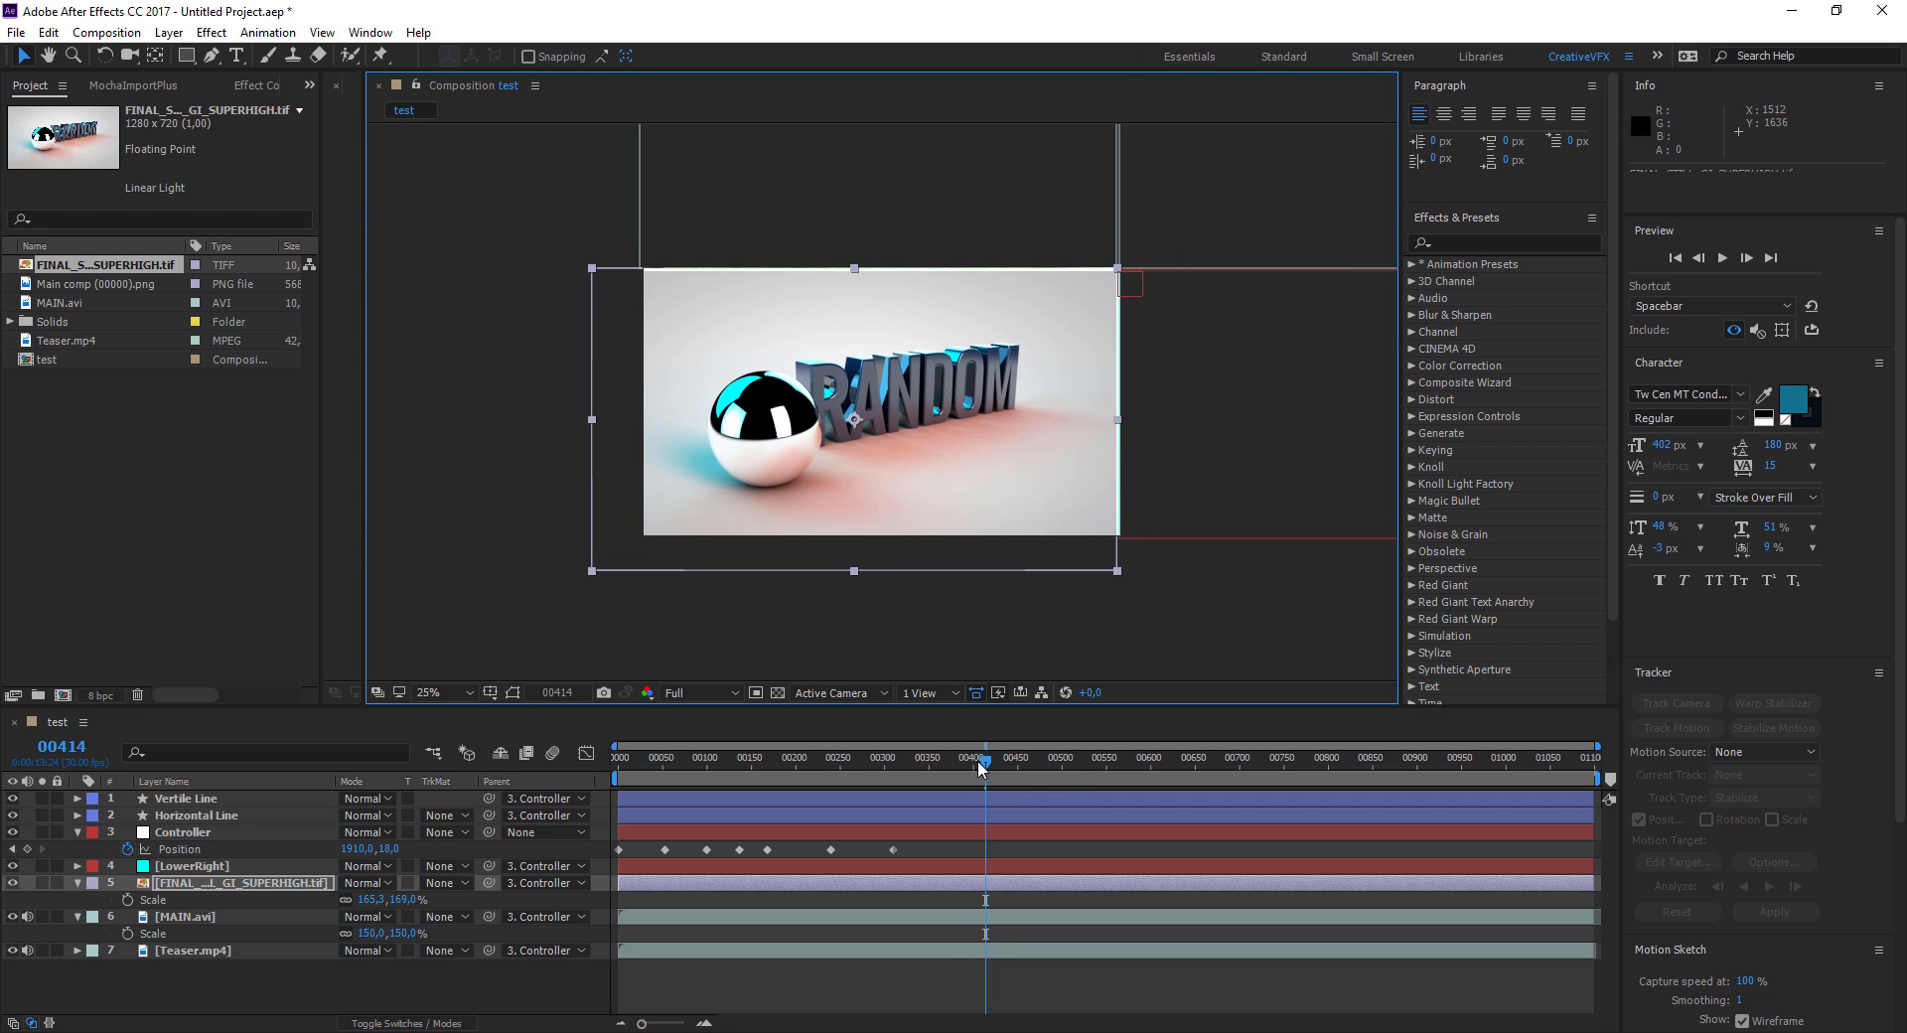
drag(978, 760, 847, 799)
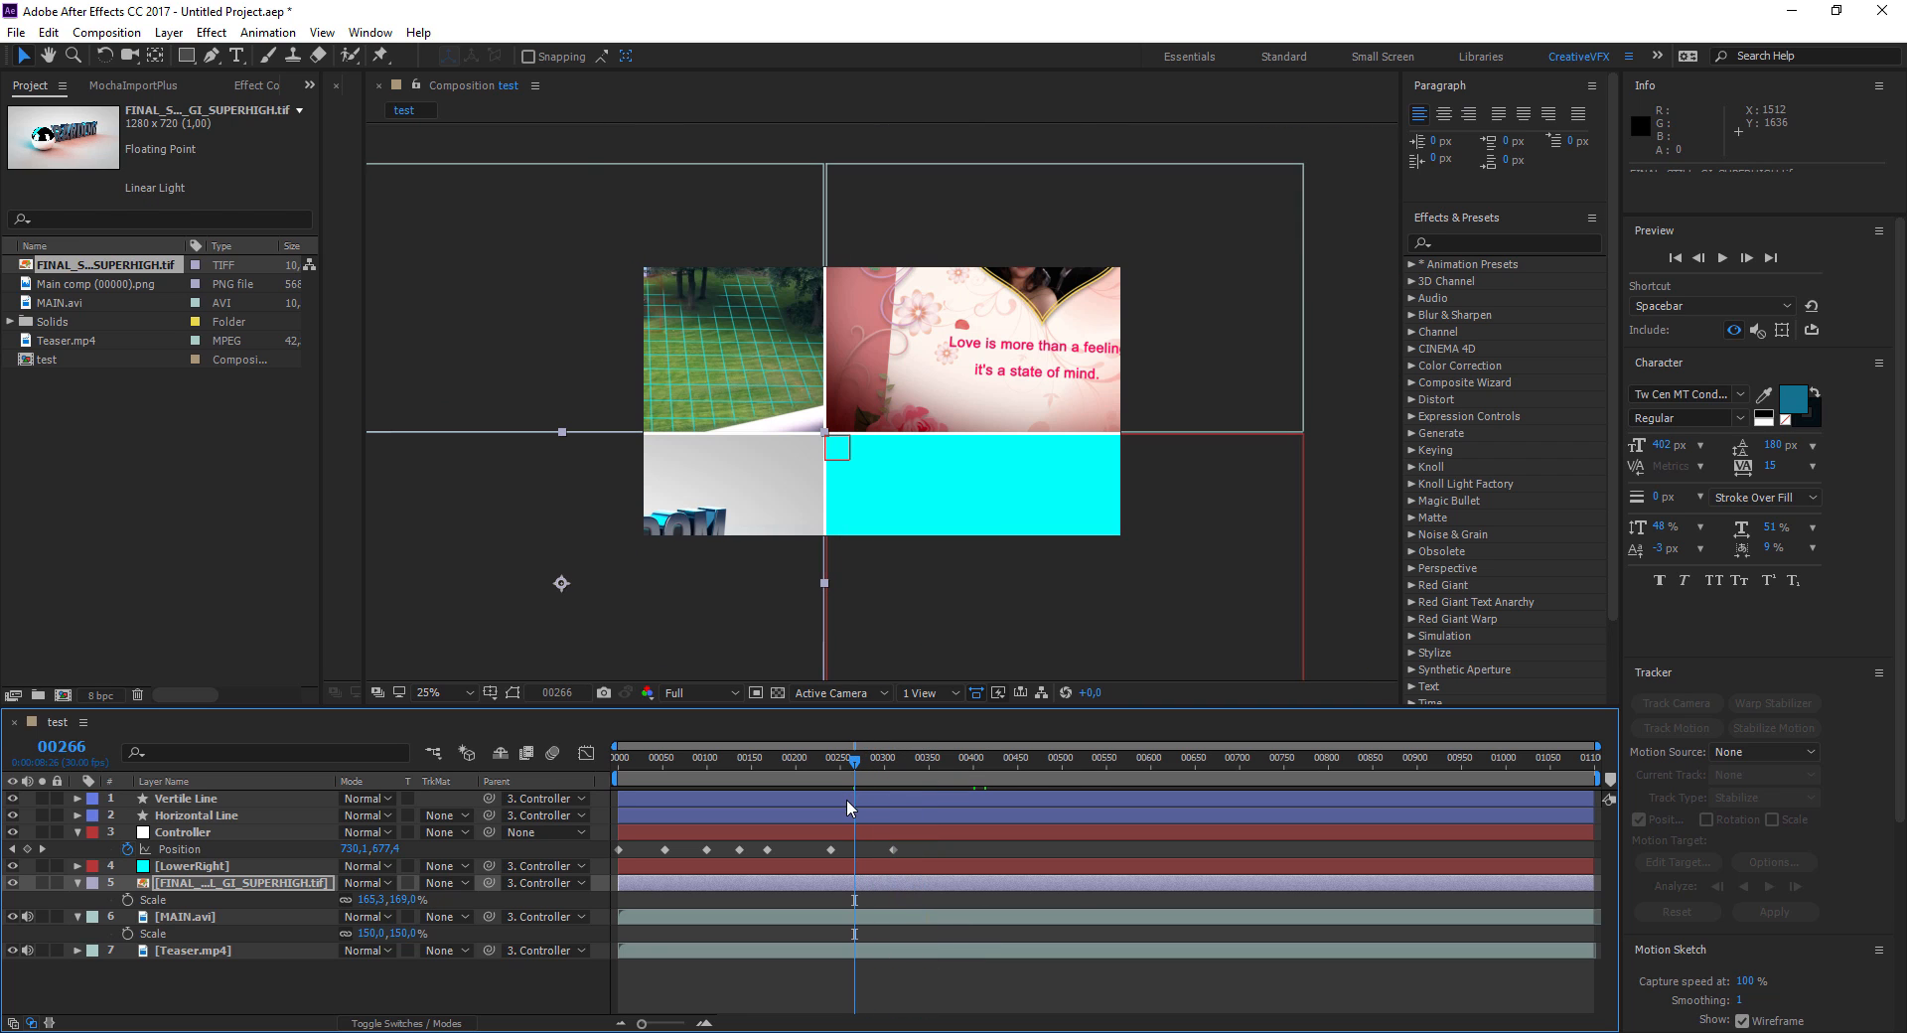
Preview the composition and mute the audio of the MAIN.avi and Teaser.mp4 layers
click(531, 1008)
key(space)
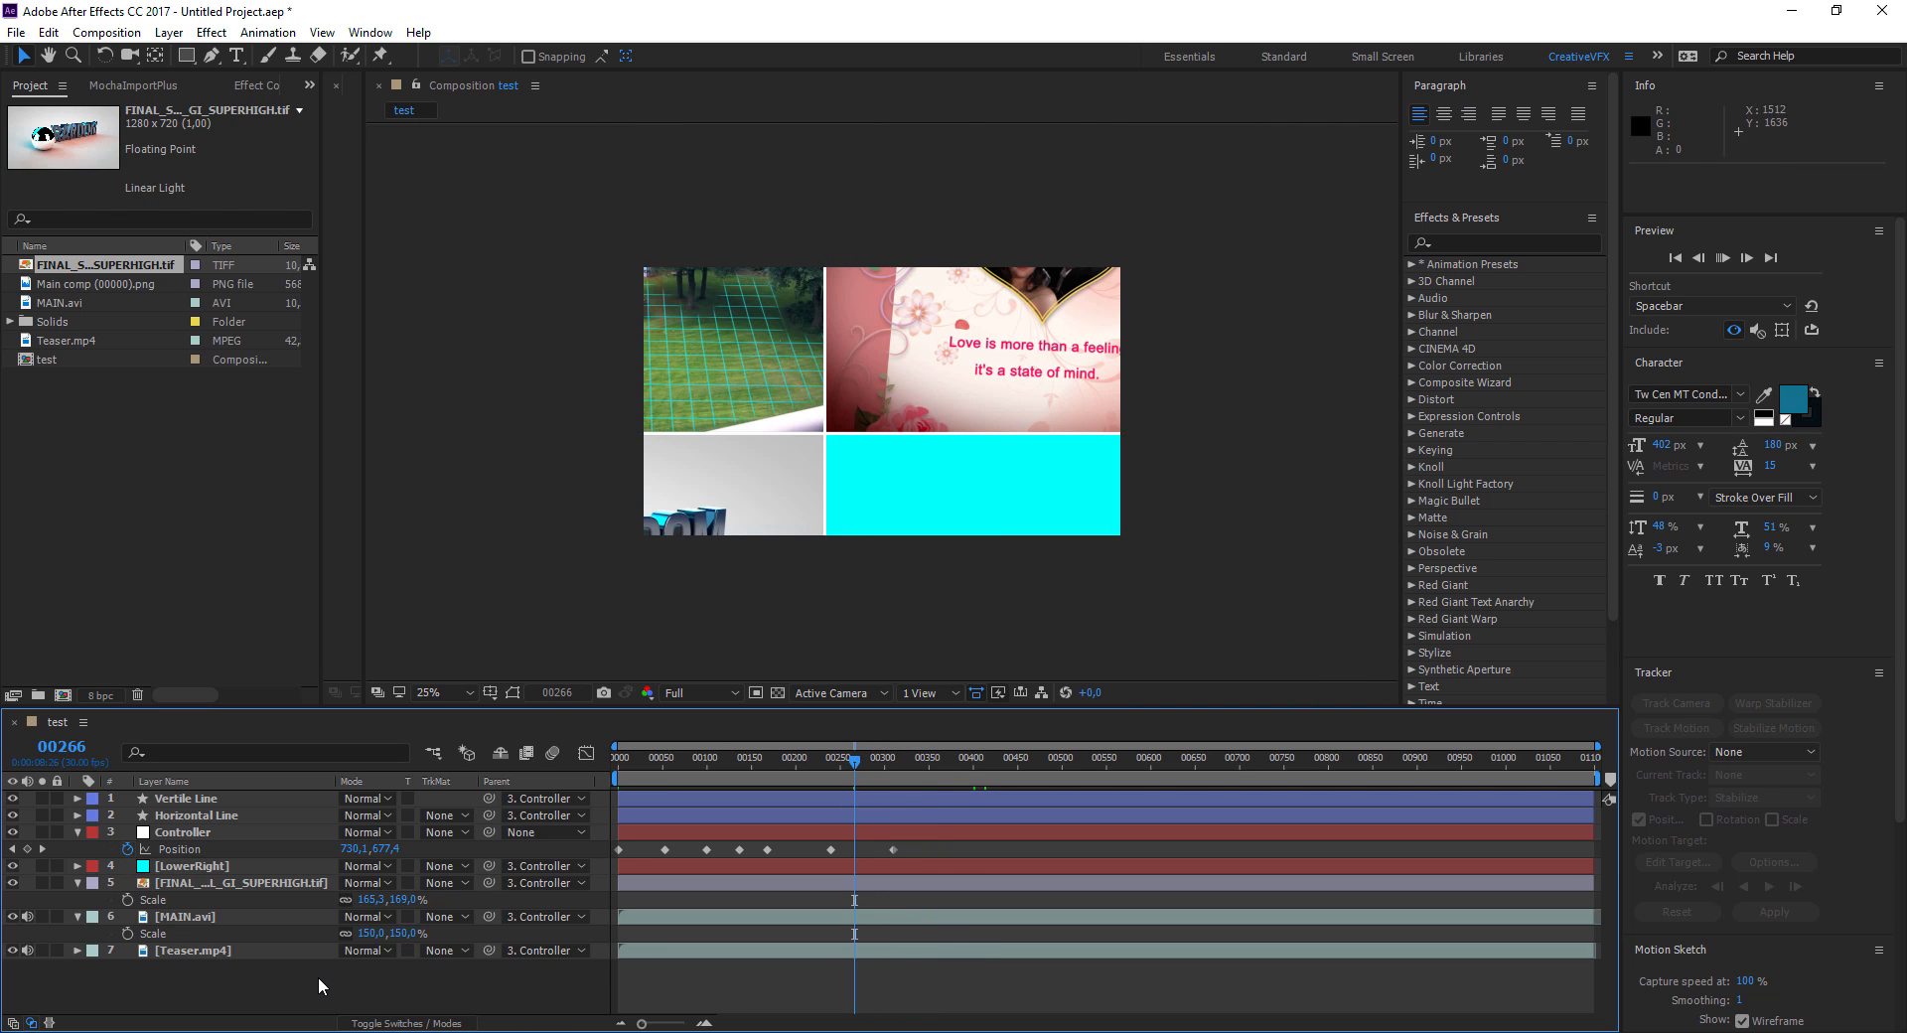
click(27, 914)
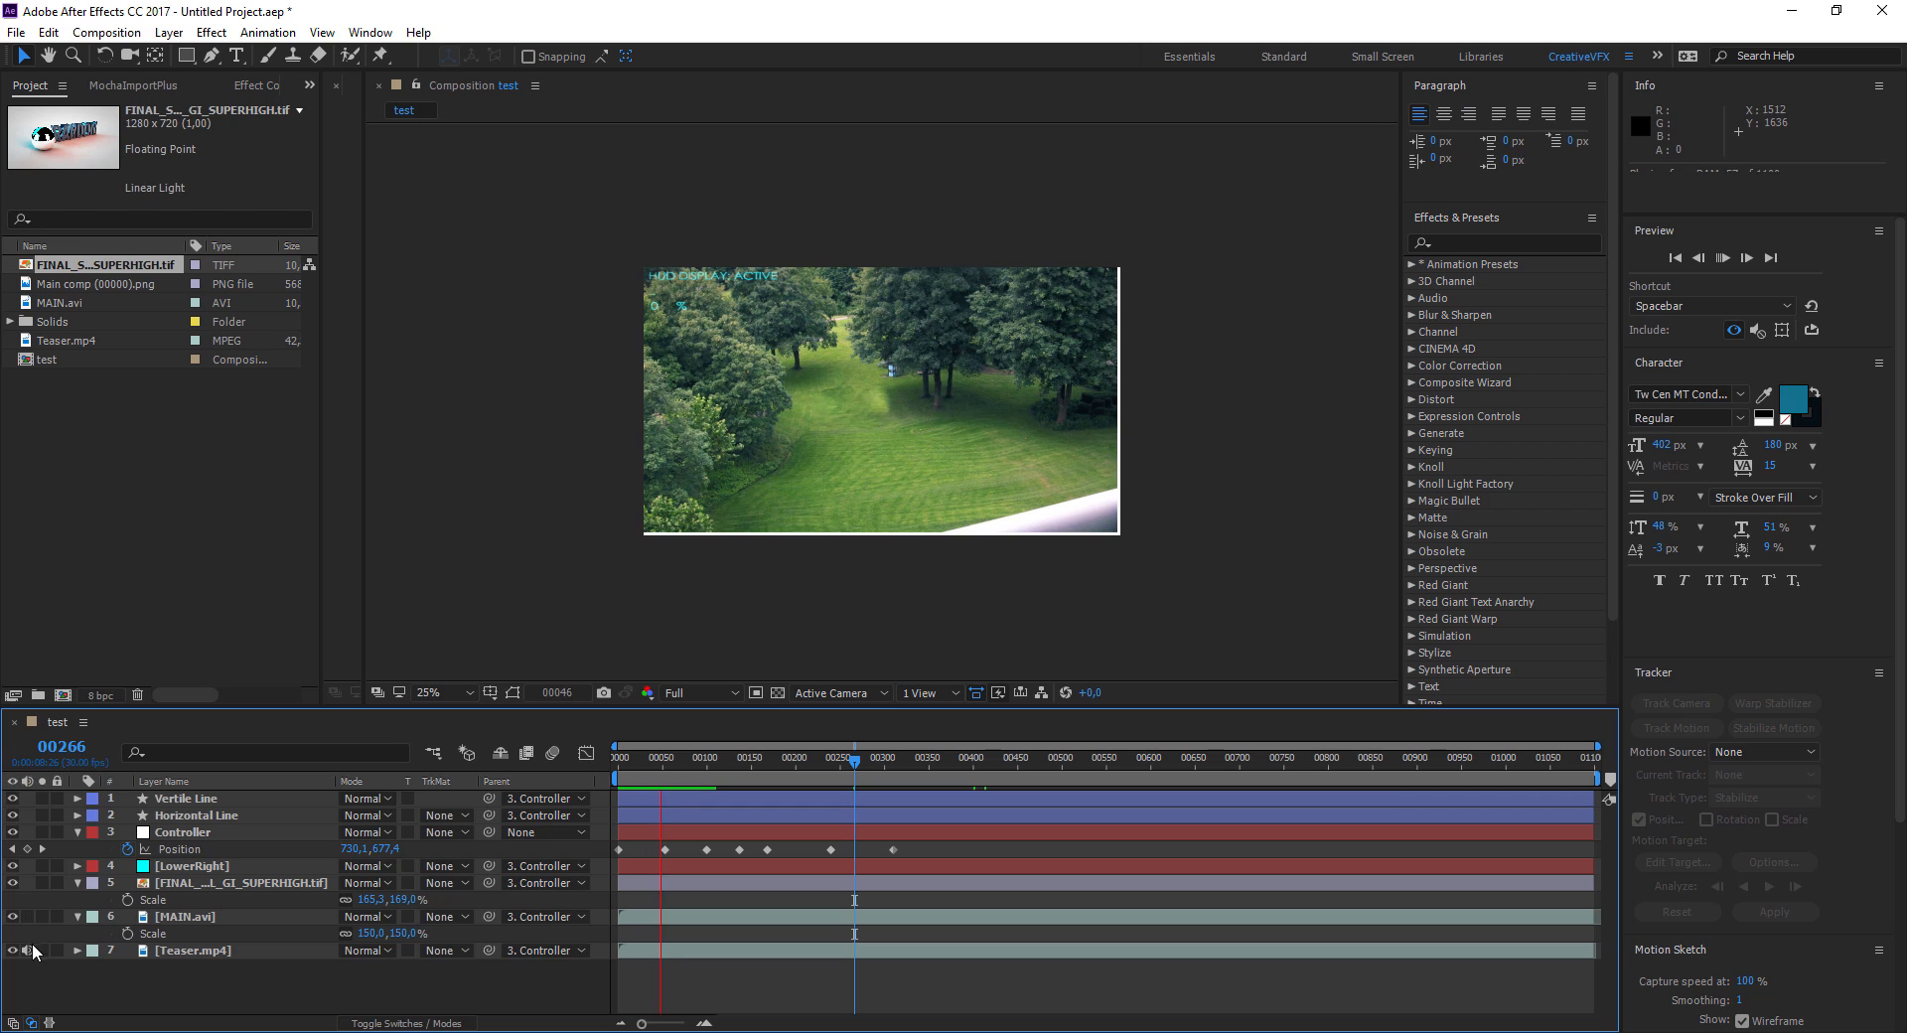
click(27, 949)
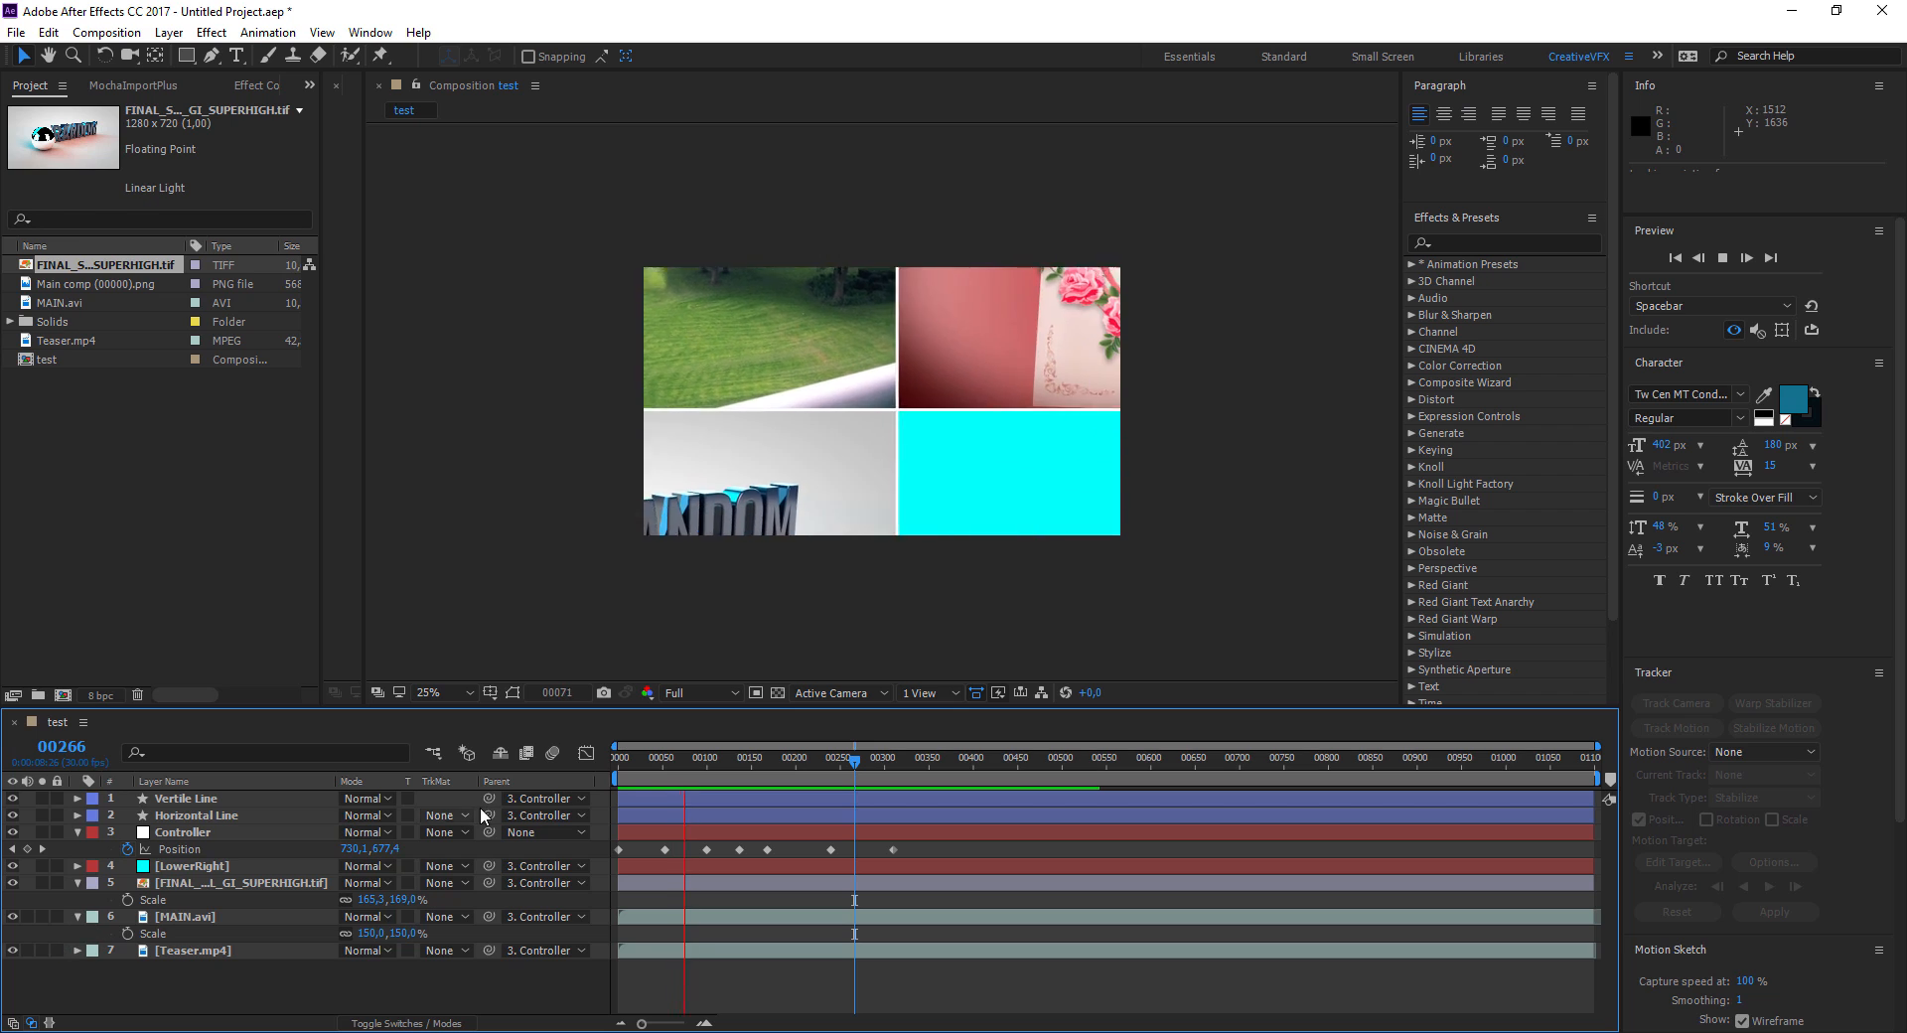
key(space)
Return to frame 0 and collapse the expanded properties of the Controller, TIFF image and MAIN.avi layers
click(677, 763)
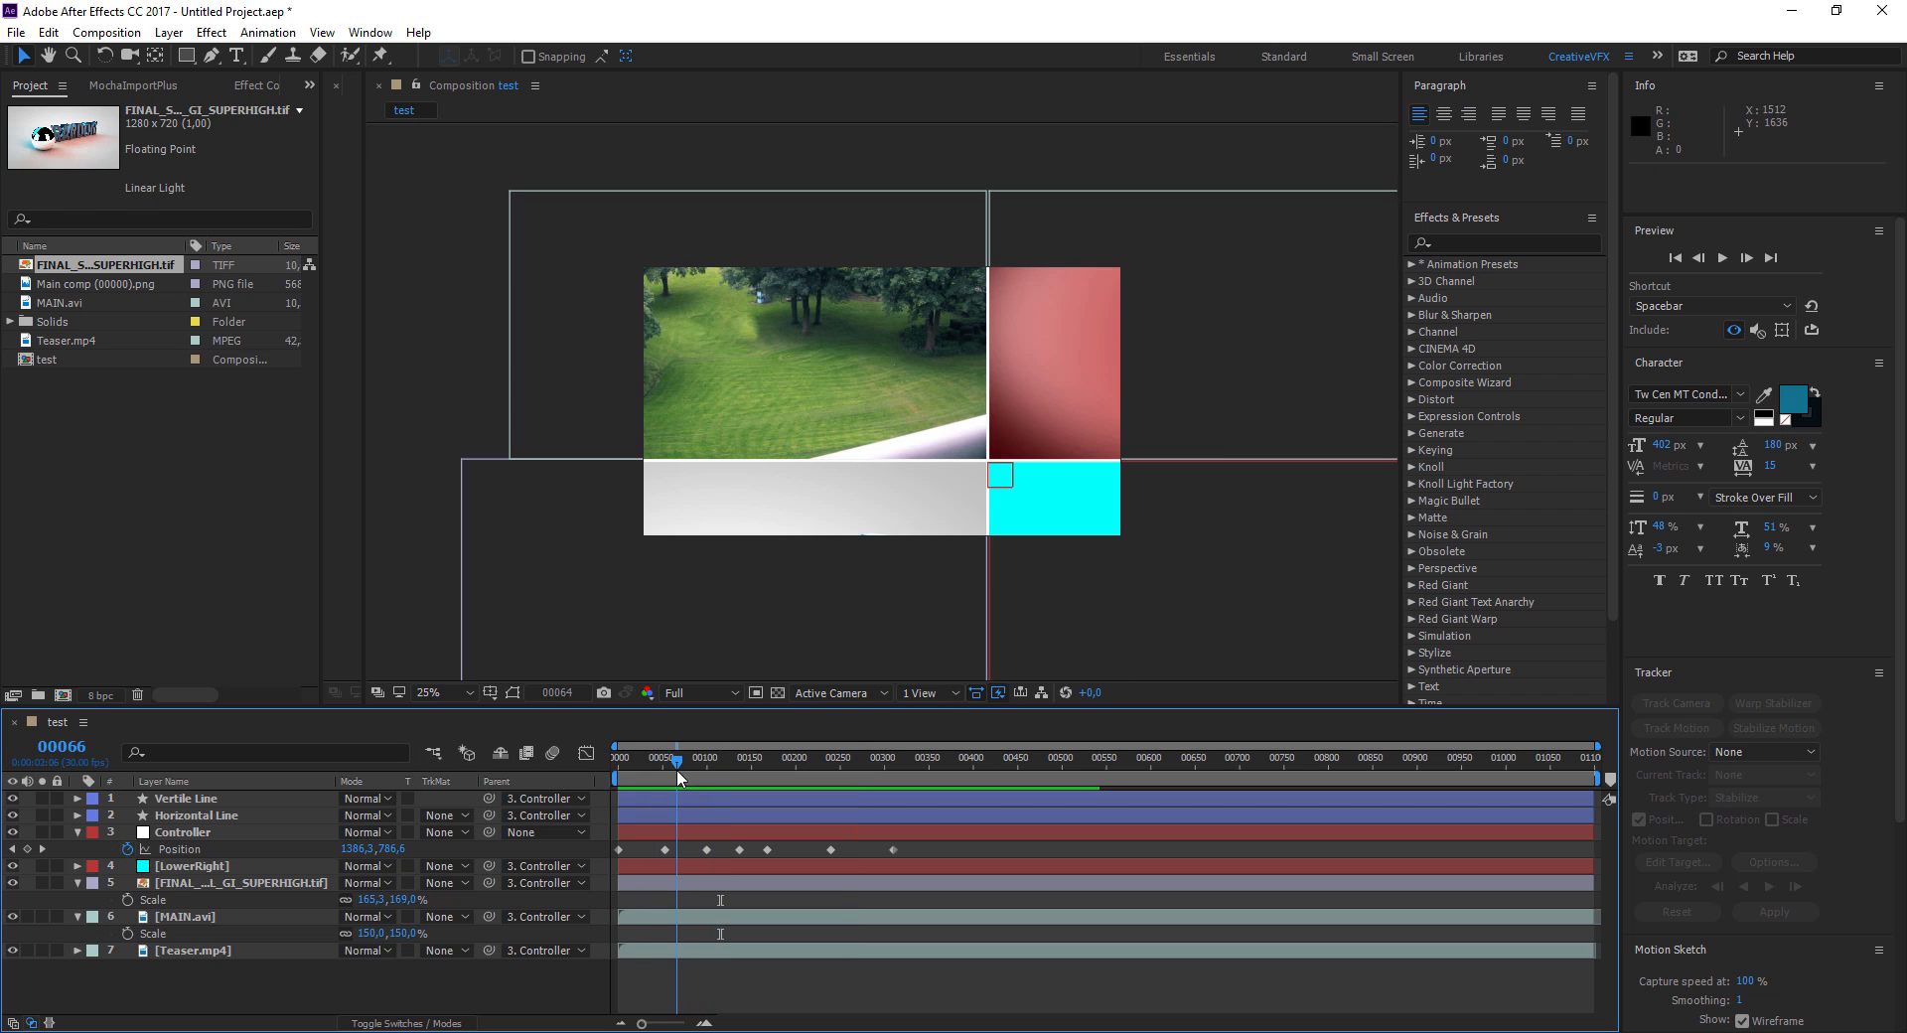
drag(694, 762, 65, 796)
click(78, 832)
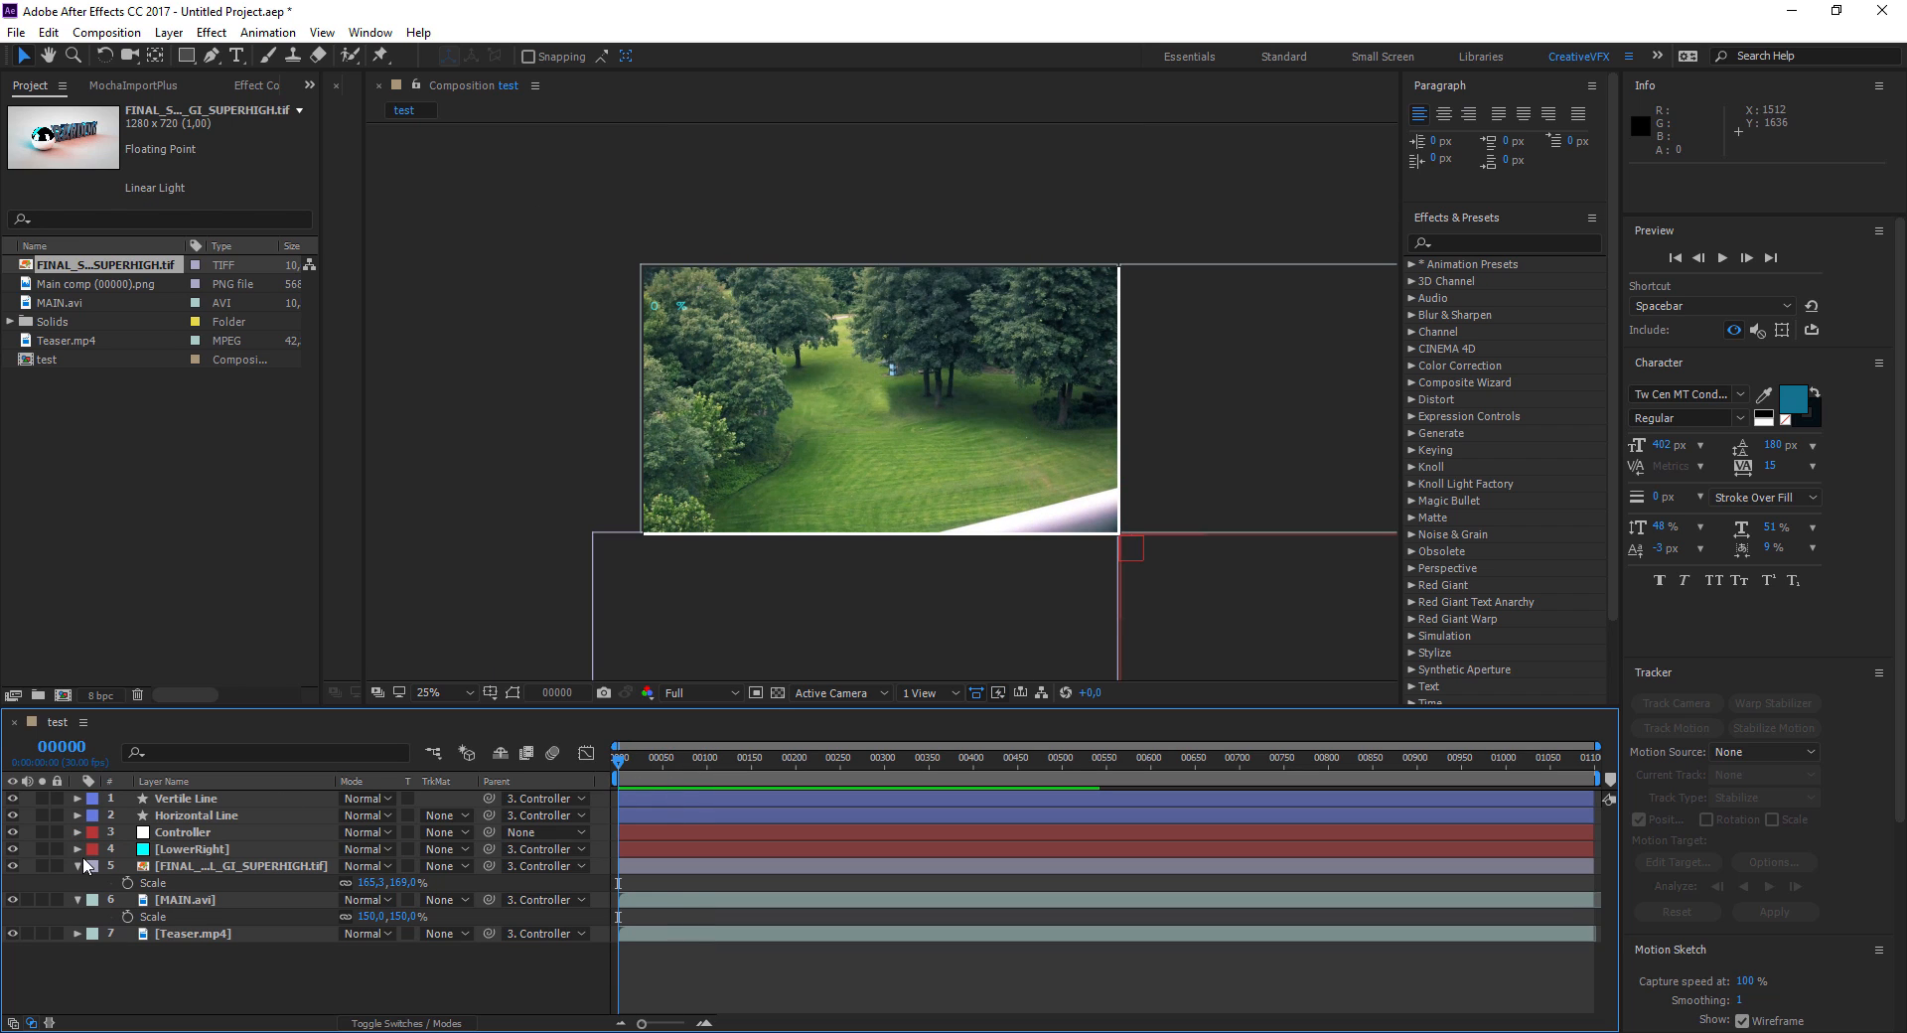
click(77, 867)
click(77, 883)
Add a two-node camera named Camera 1 with the 35mm preset to the composition
right_click(187, 951)
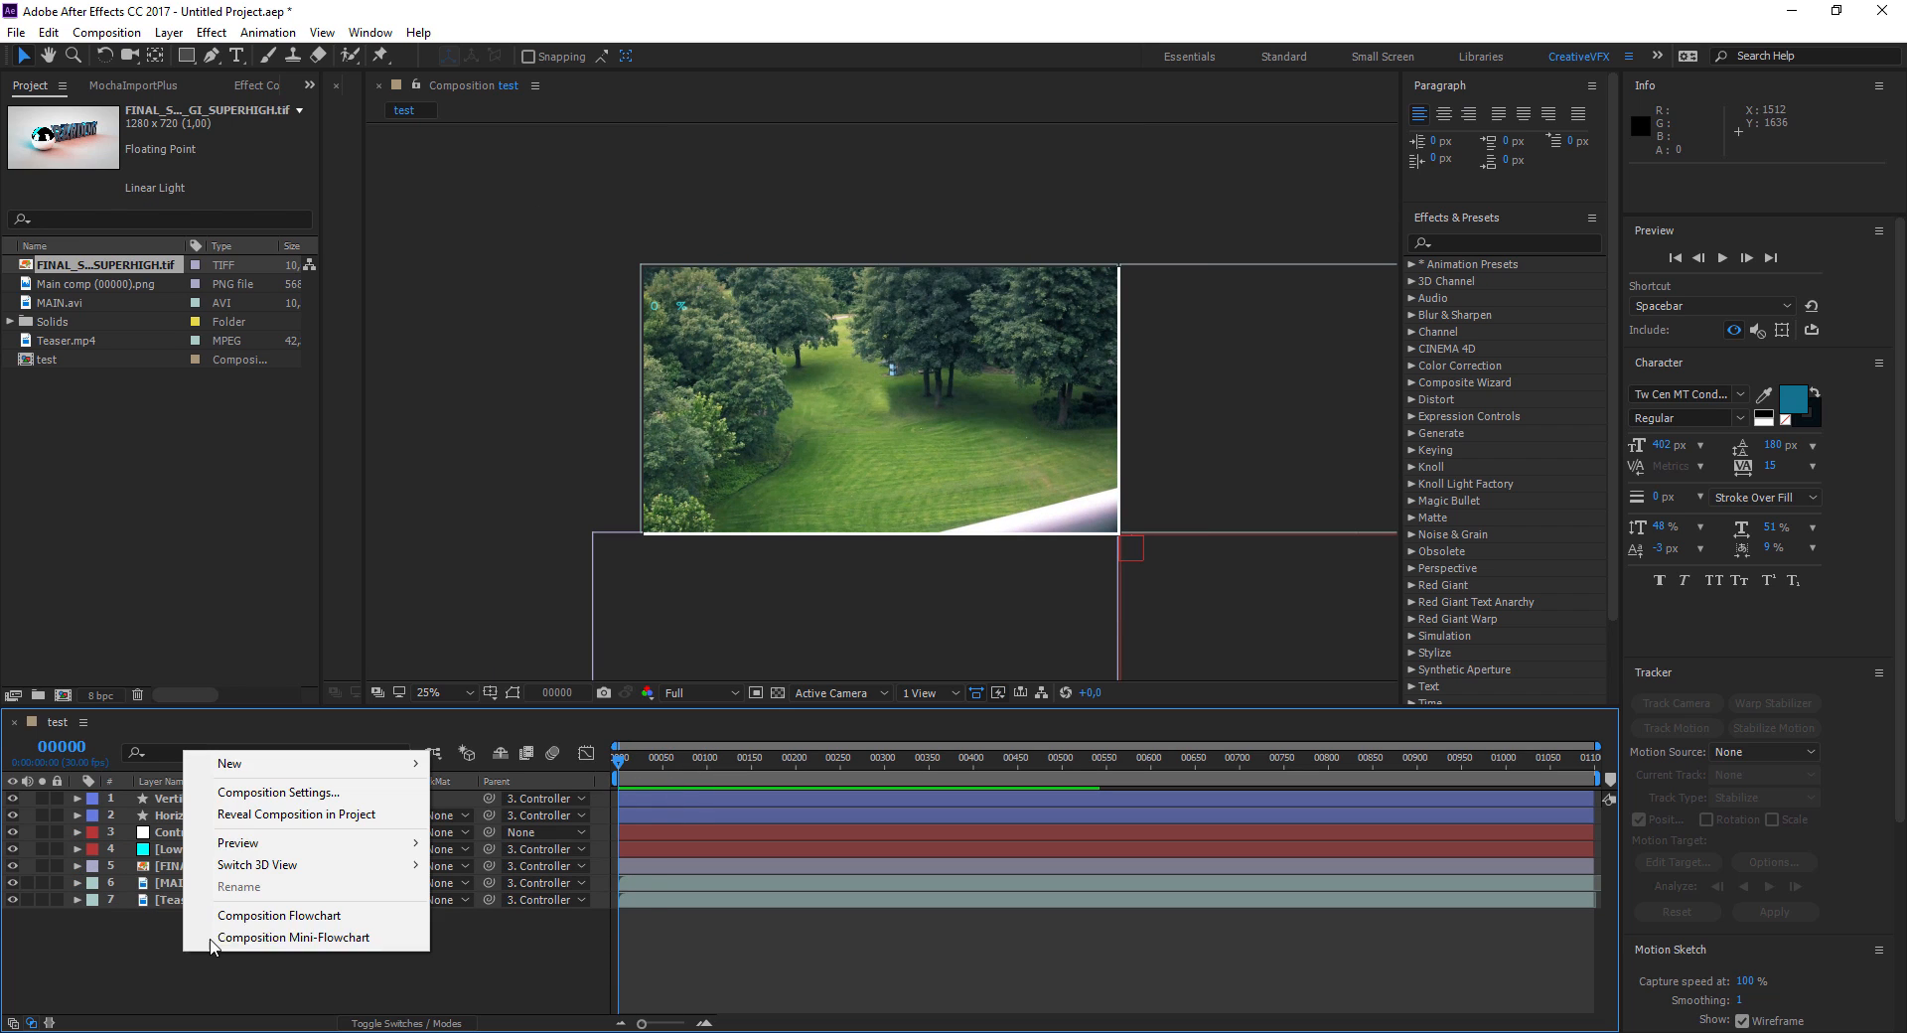
mouse_move(319, 770)
click(541, 856)
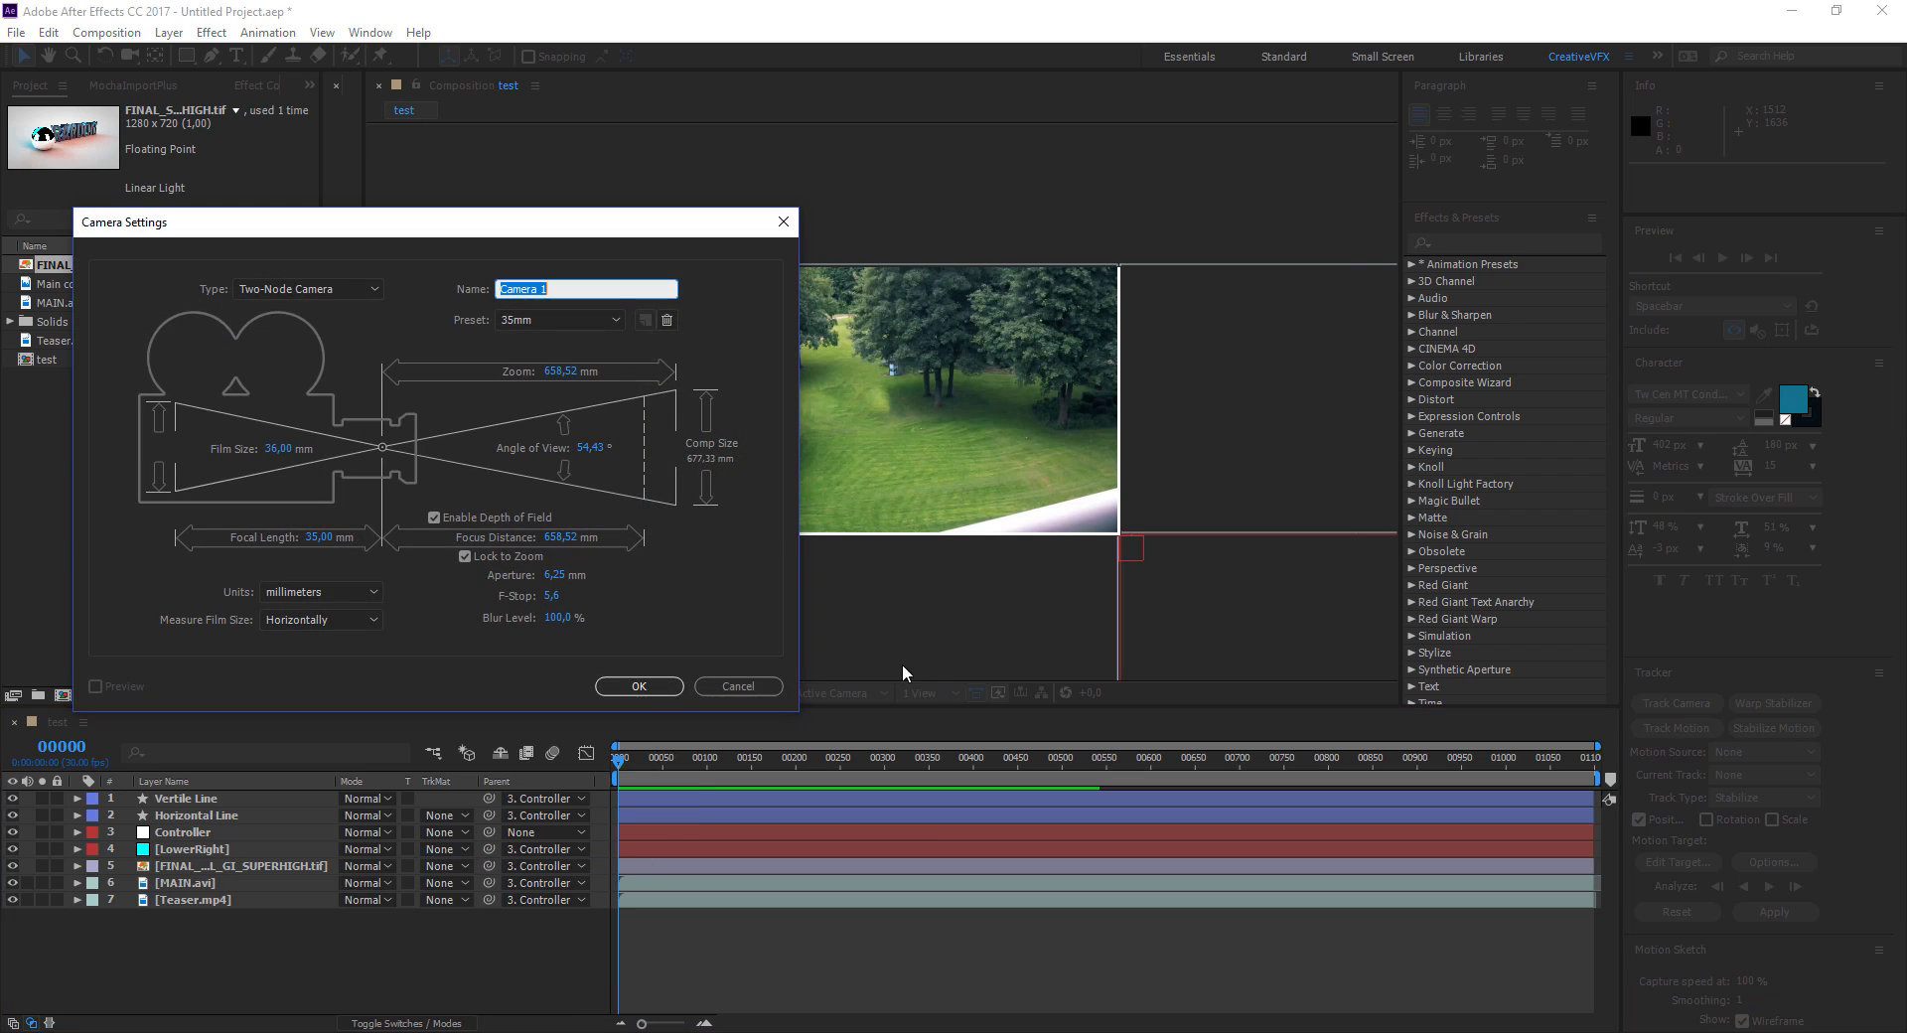
click(641, 687)
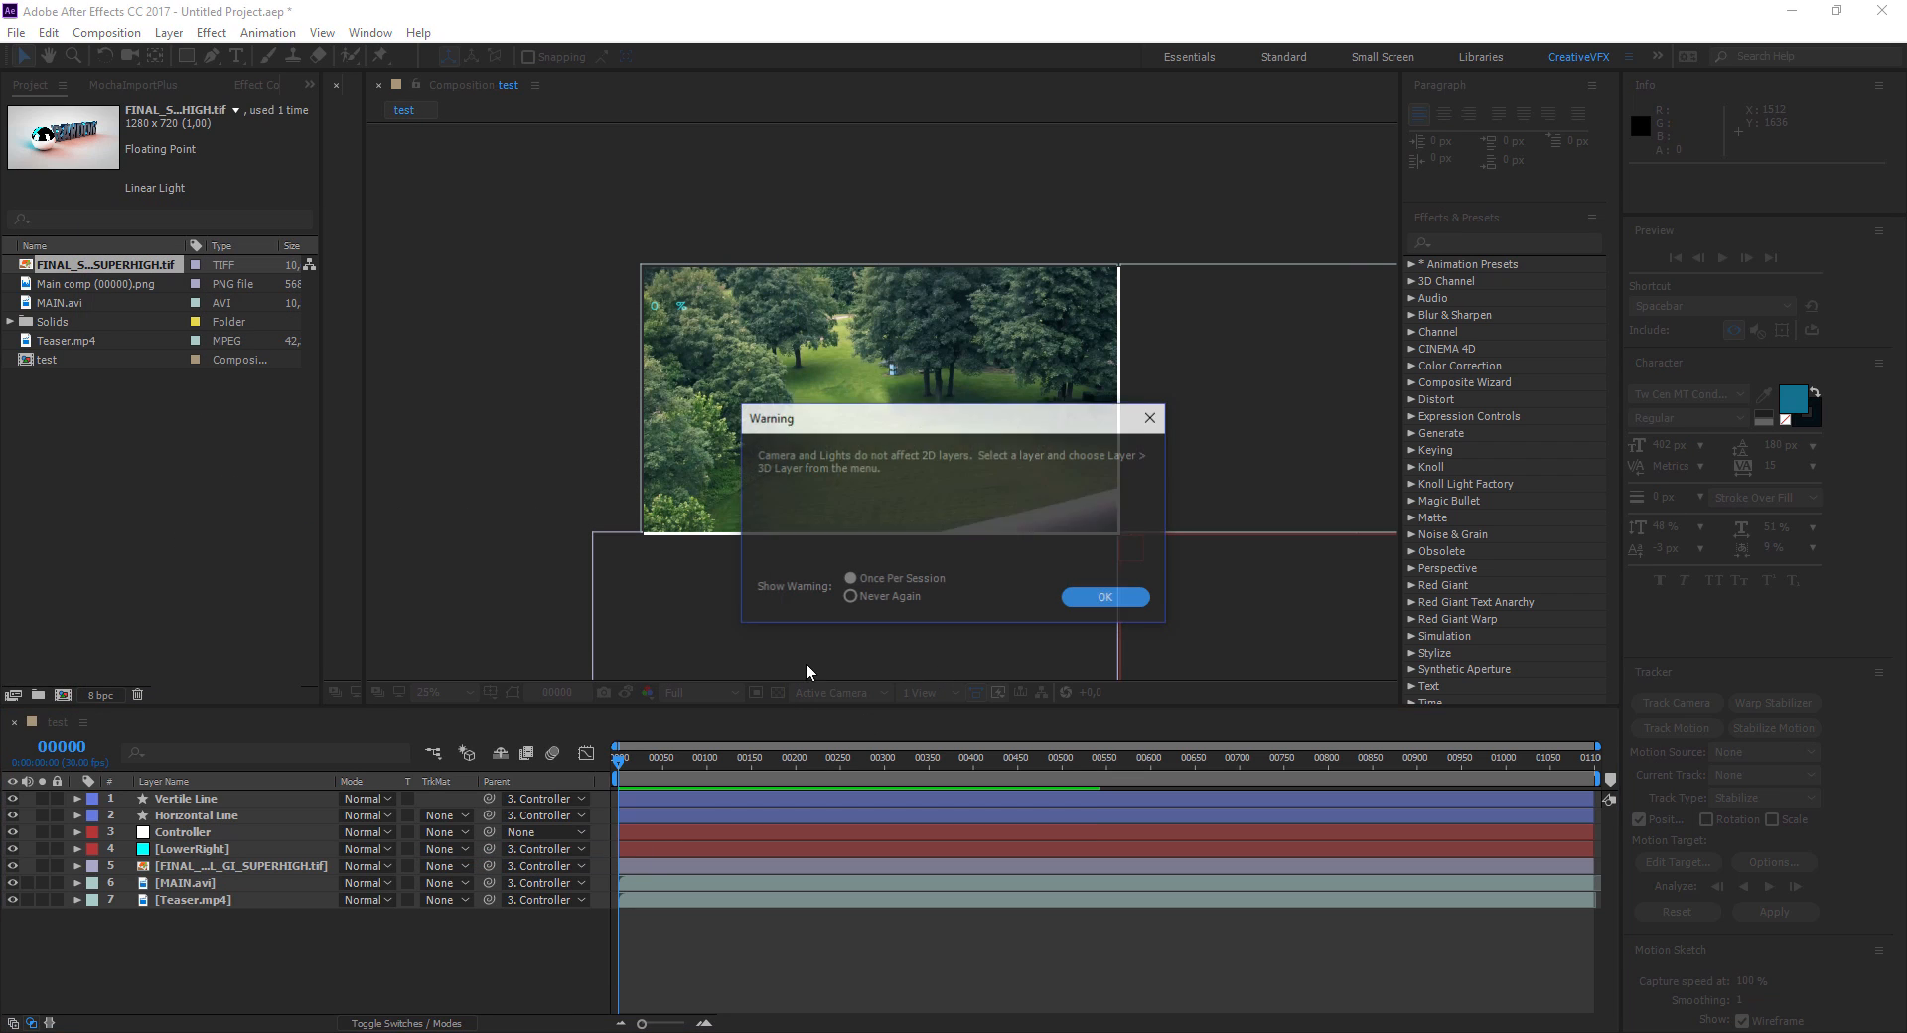
click(1114, 600)
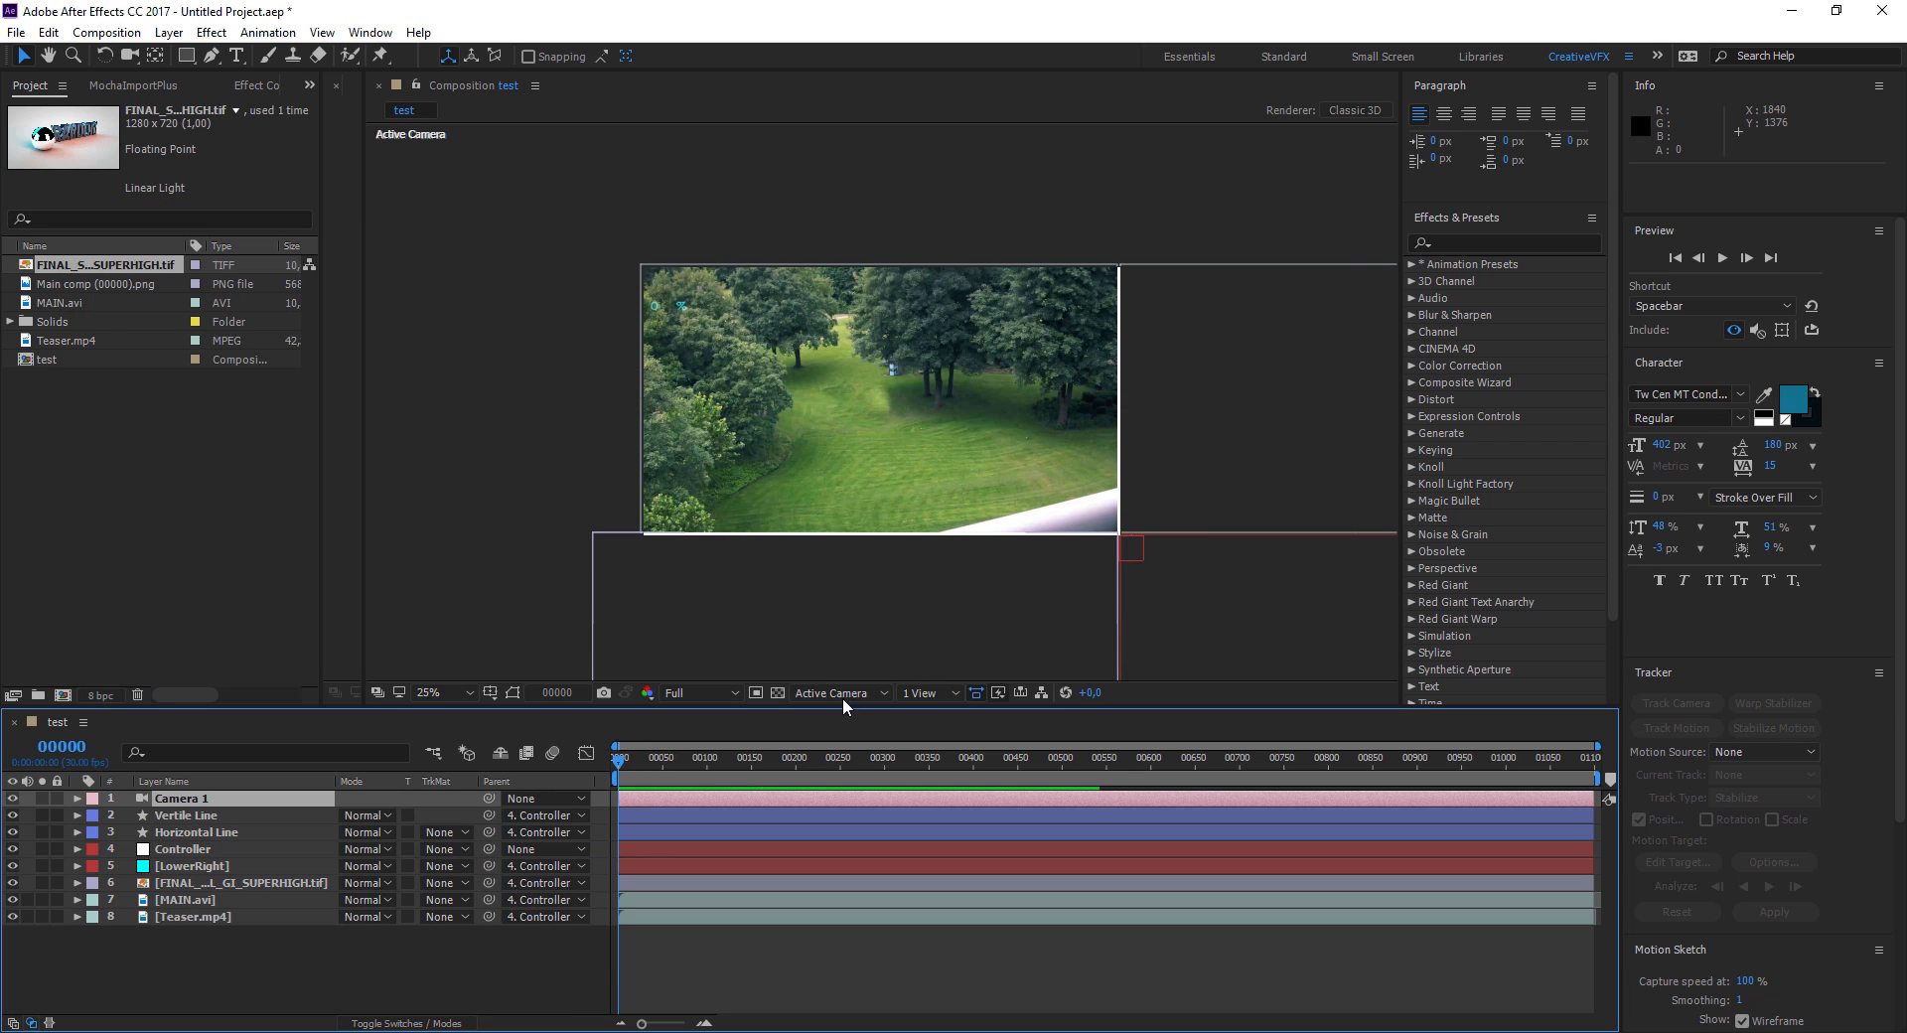
Turn all layers from Vertile Line down to Teaser.mp4 into 3D layers and scrub to frame 63
click(216, 816)
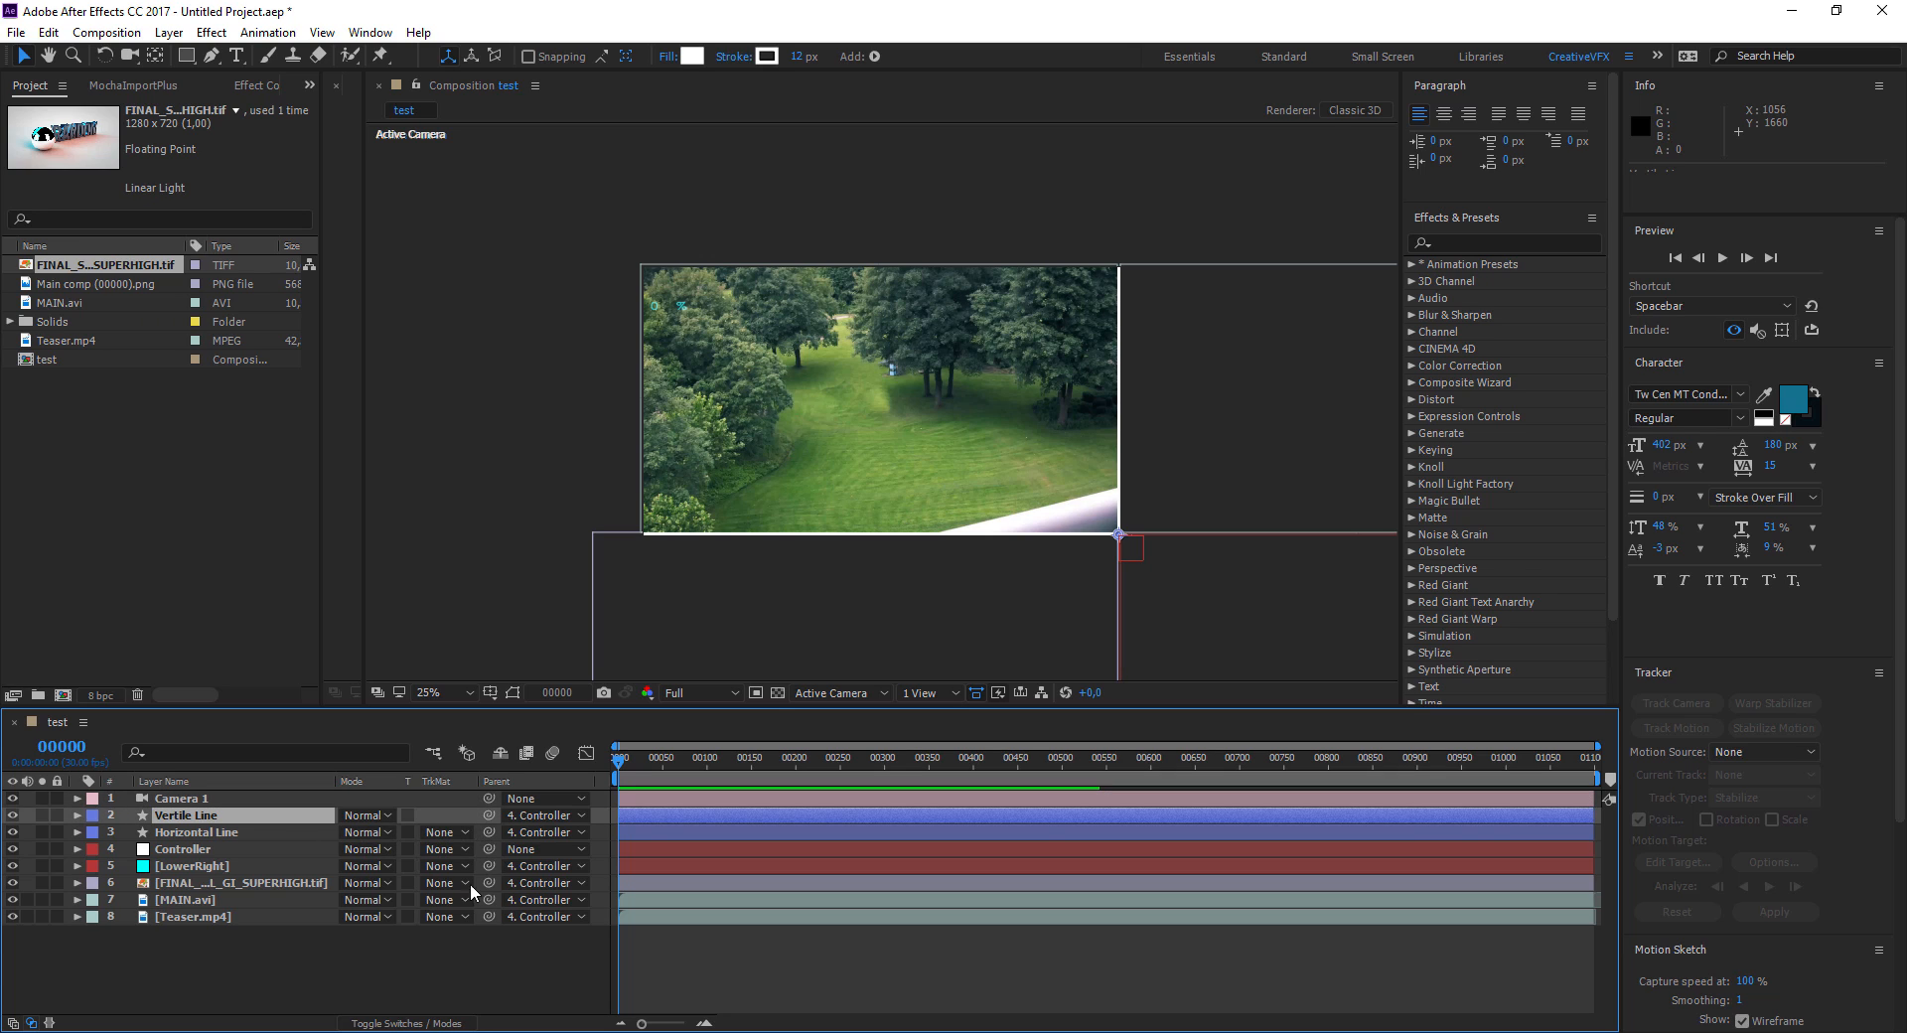
click(447, 1023)
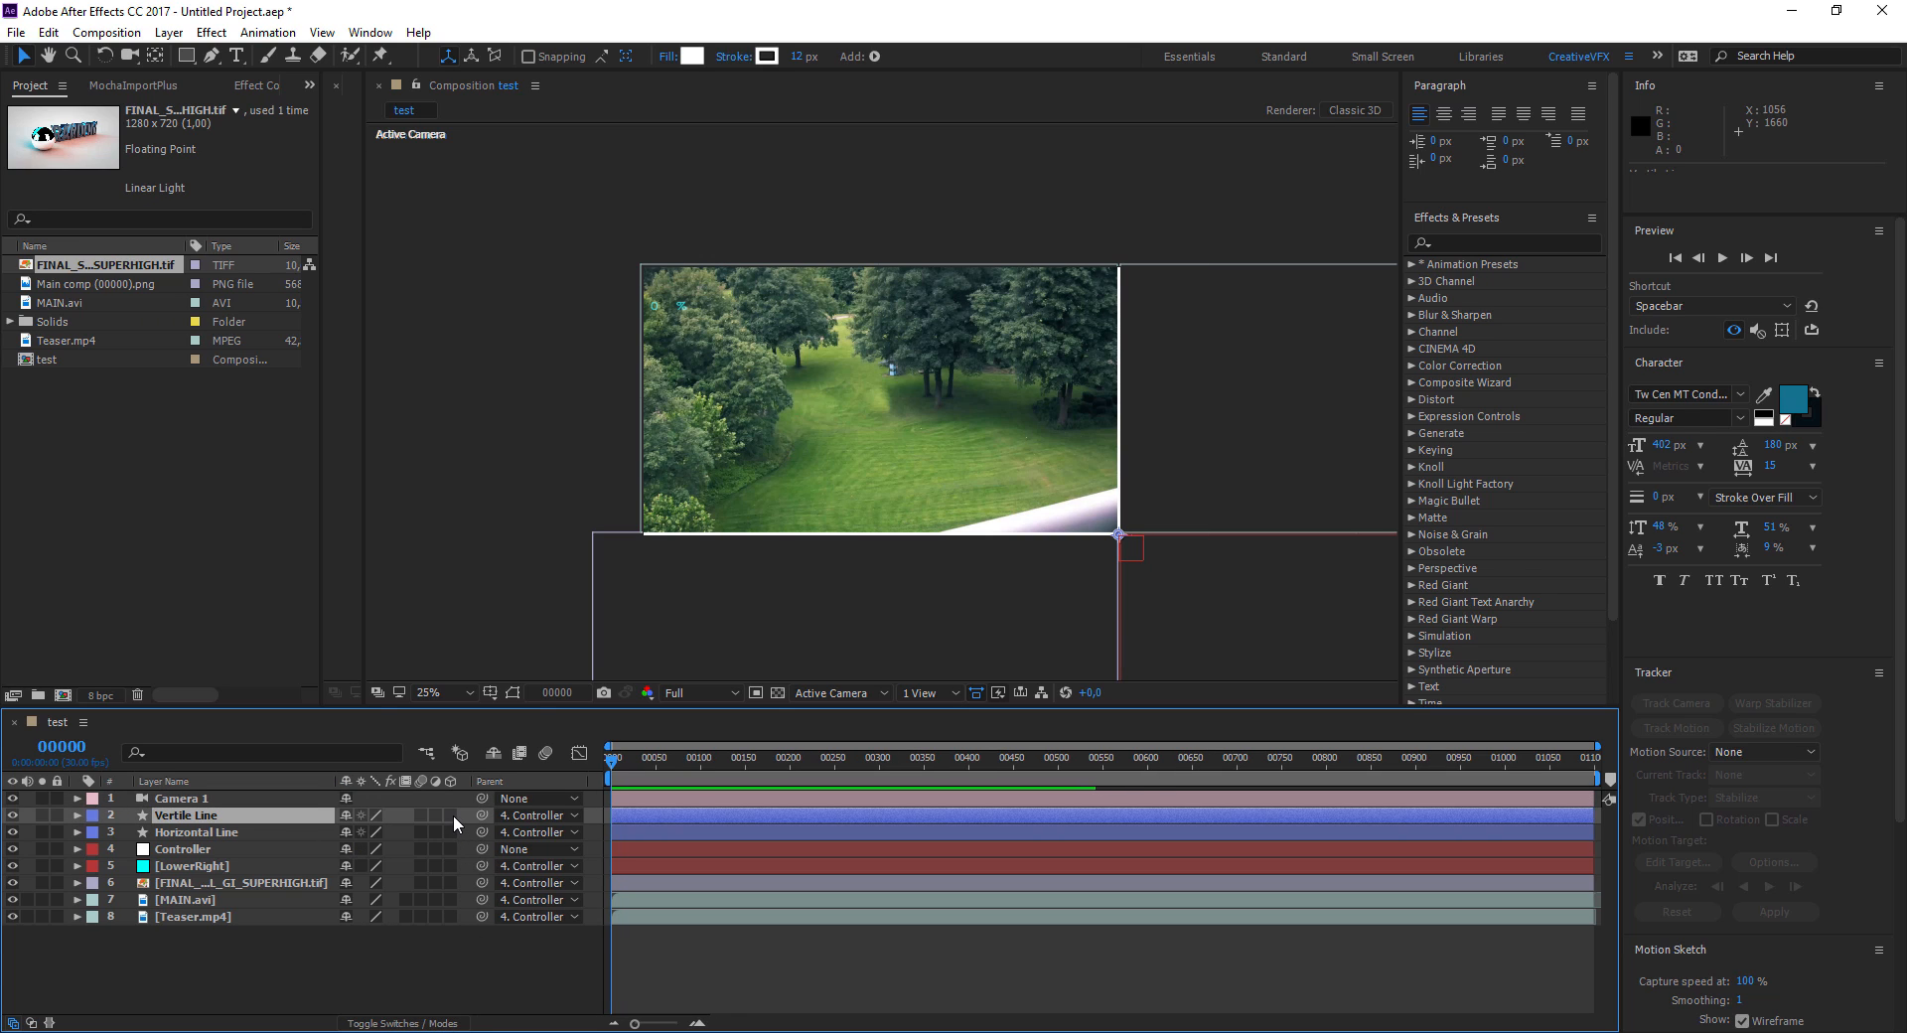
drag(453, 815, 443, 926)
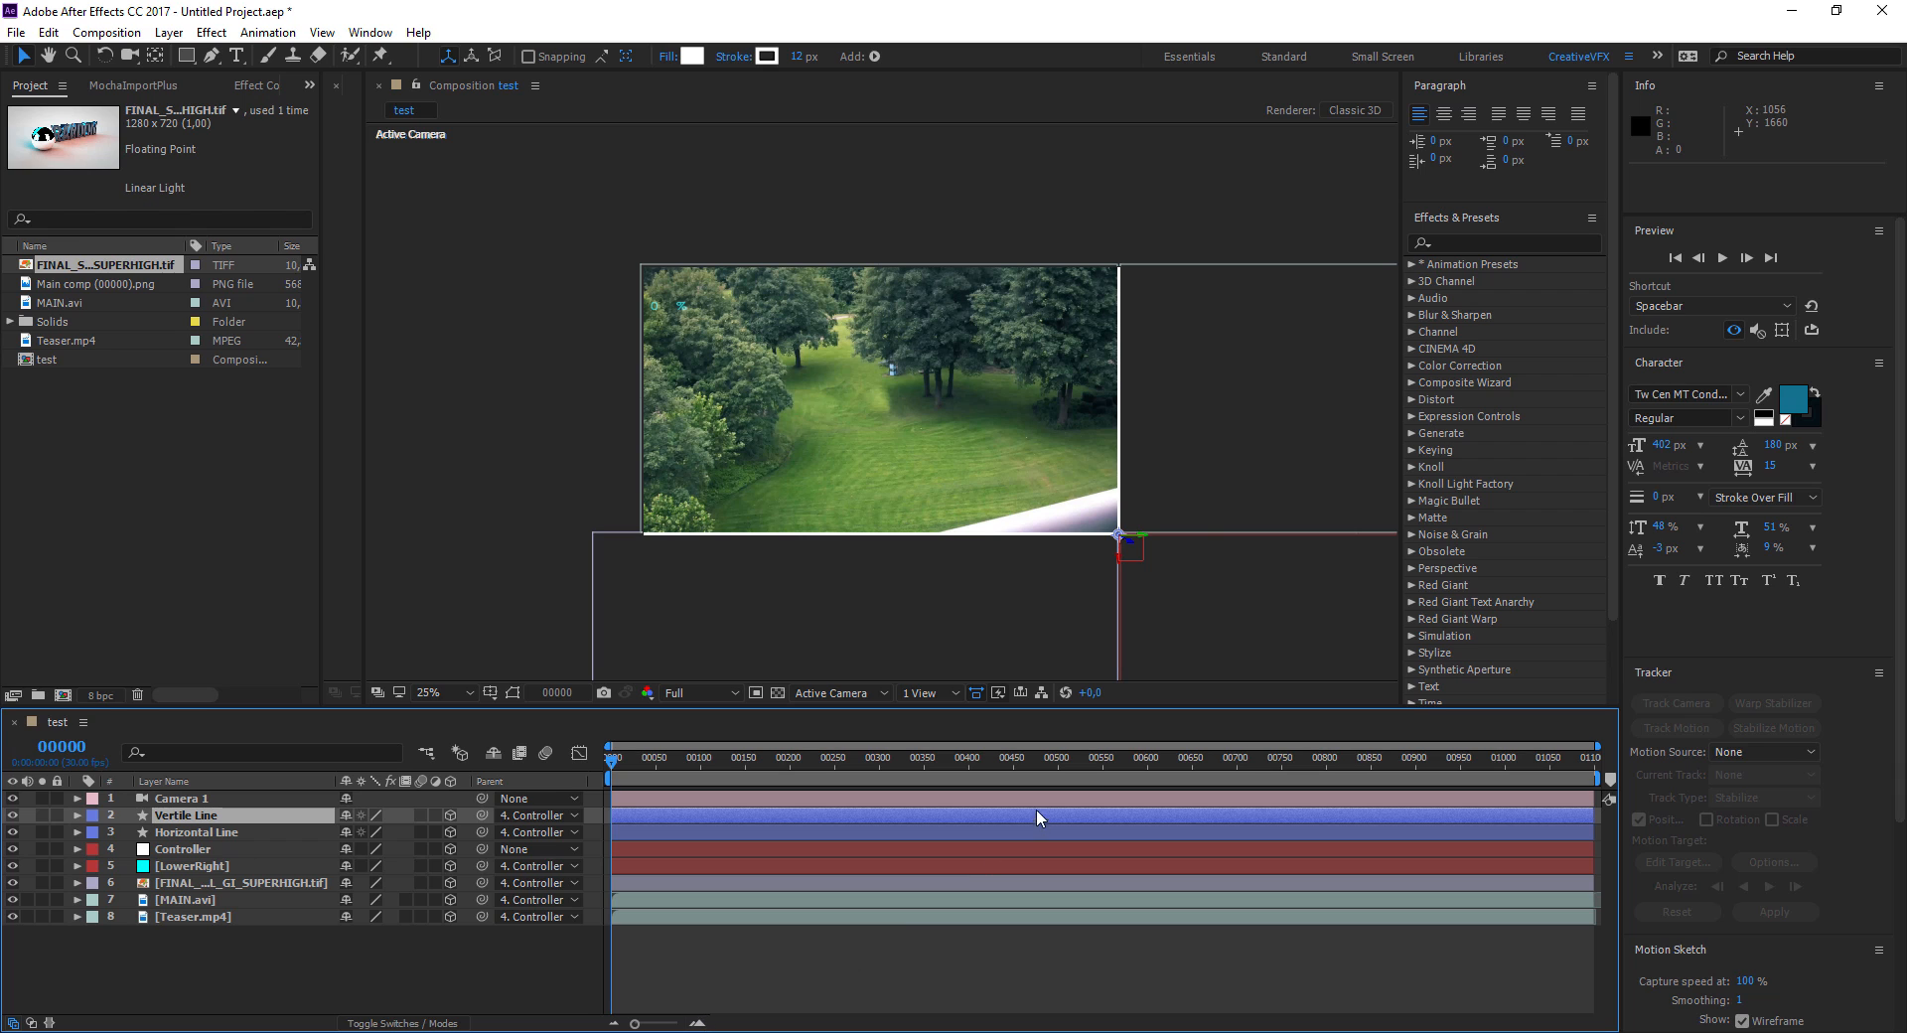
drag(613, 766, 667, 770)
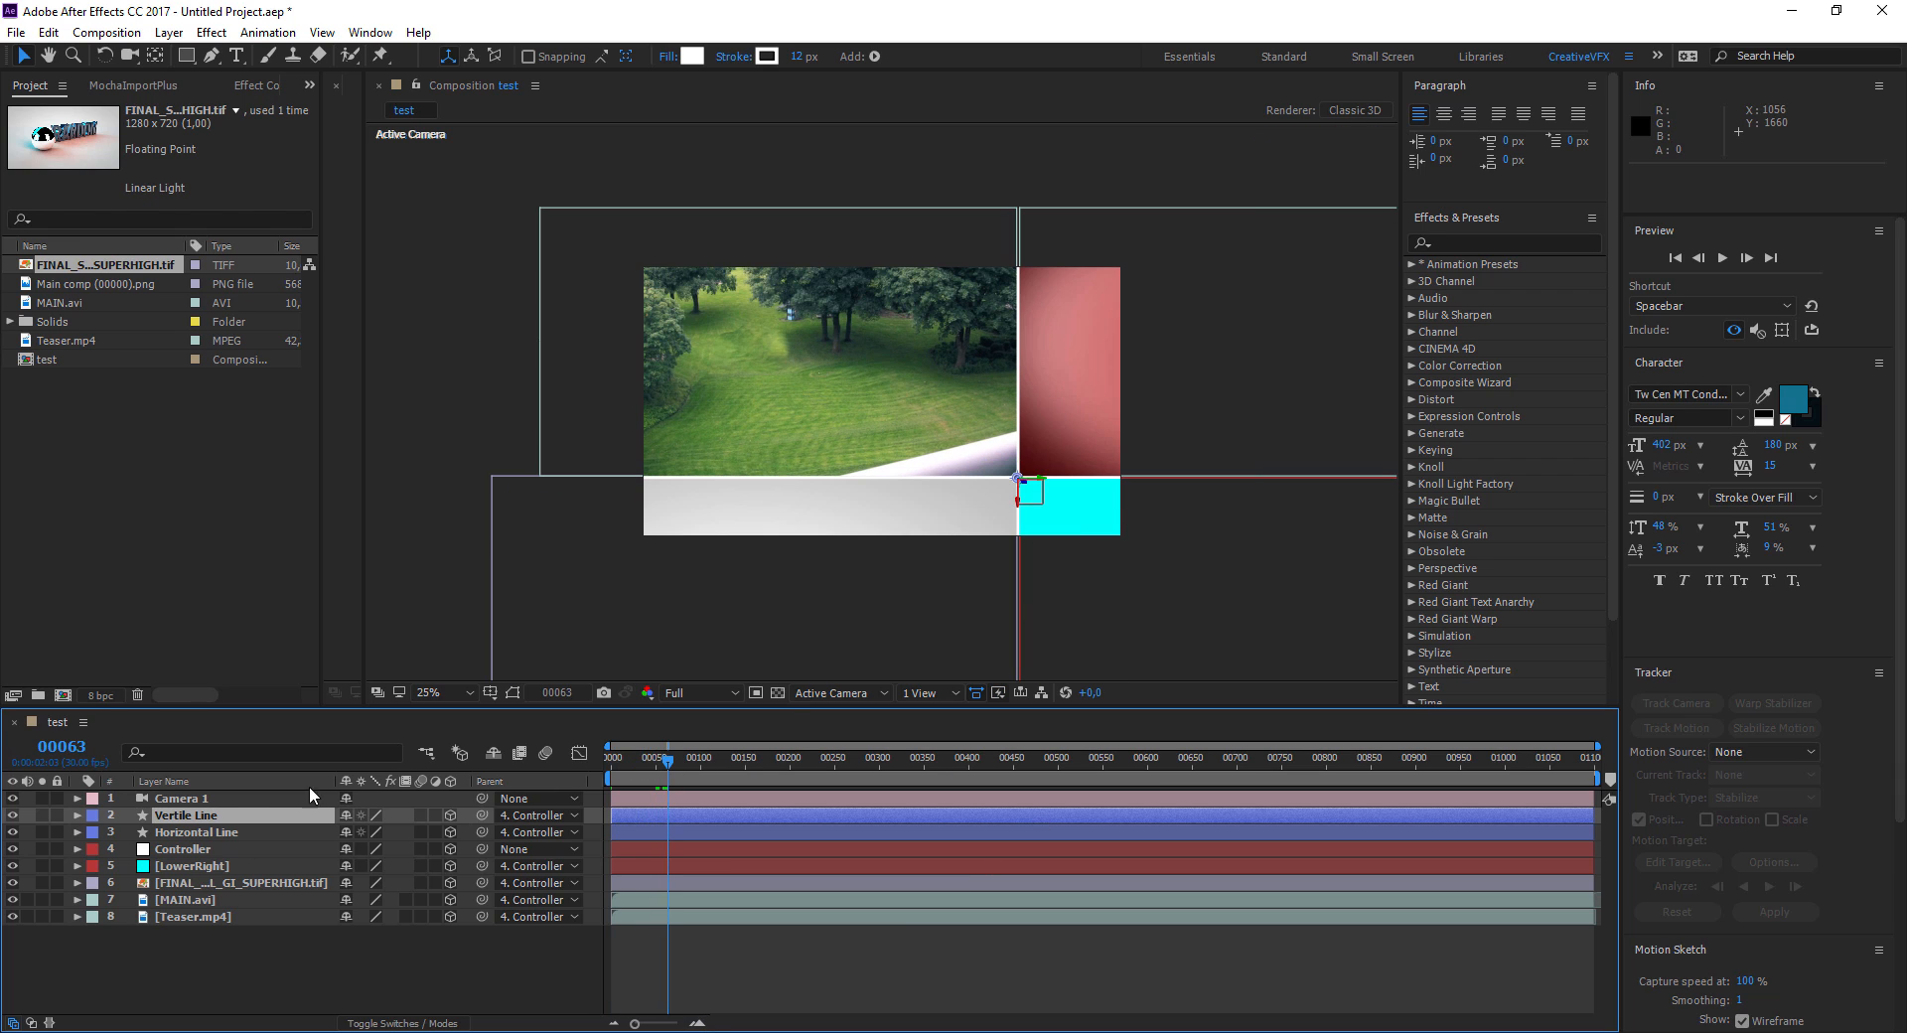
Show Camera 1's Point of Interest and Position, and add the expression wiggle(0.5,45) to Point of Interest
click(227, 795)
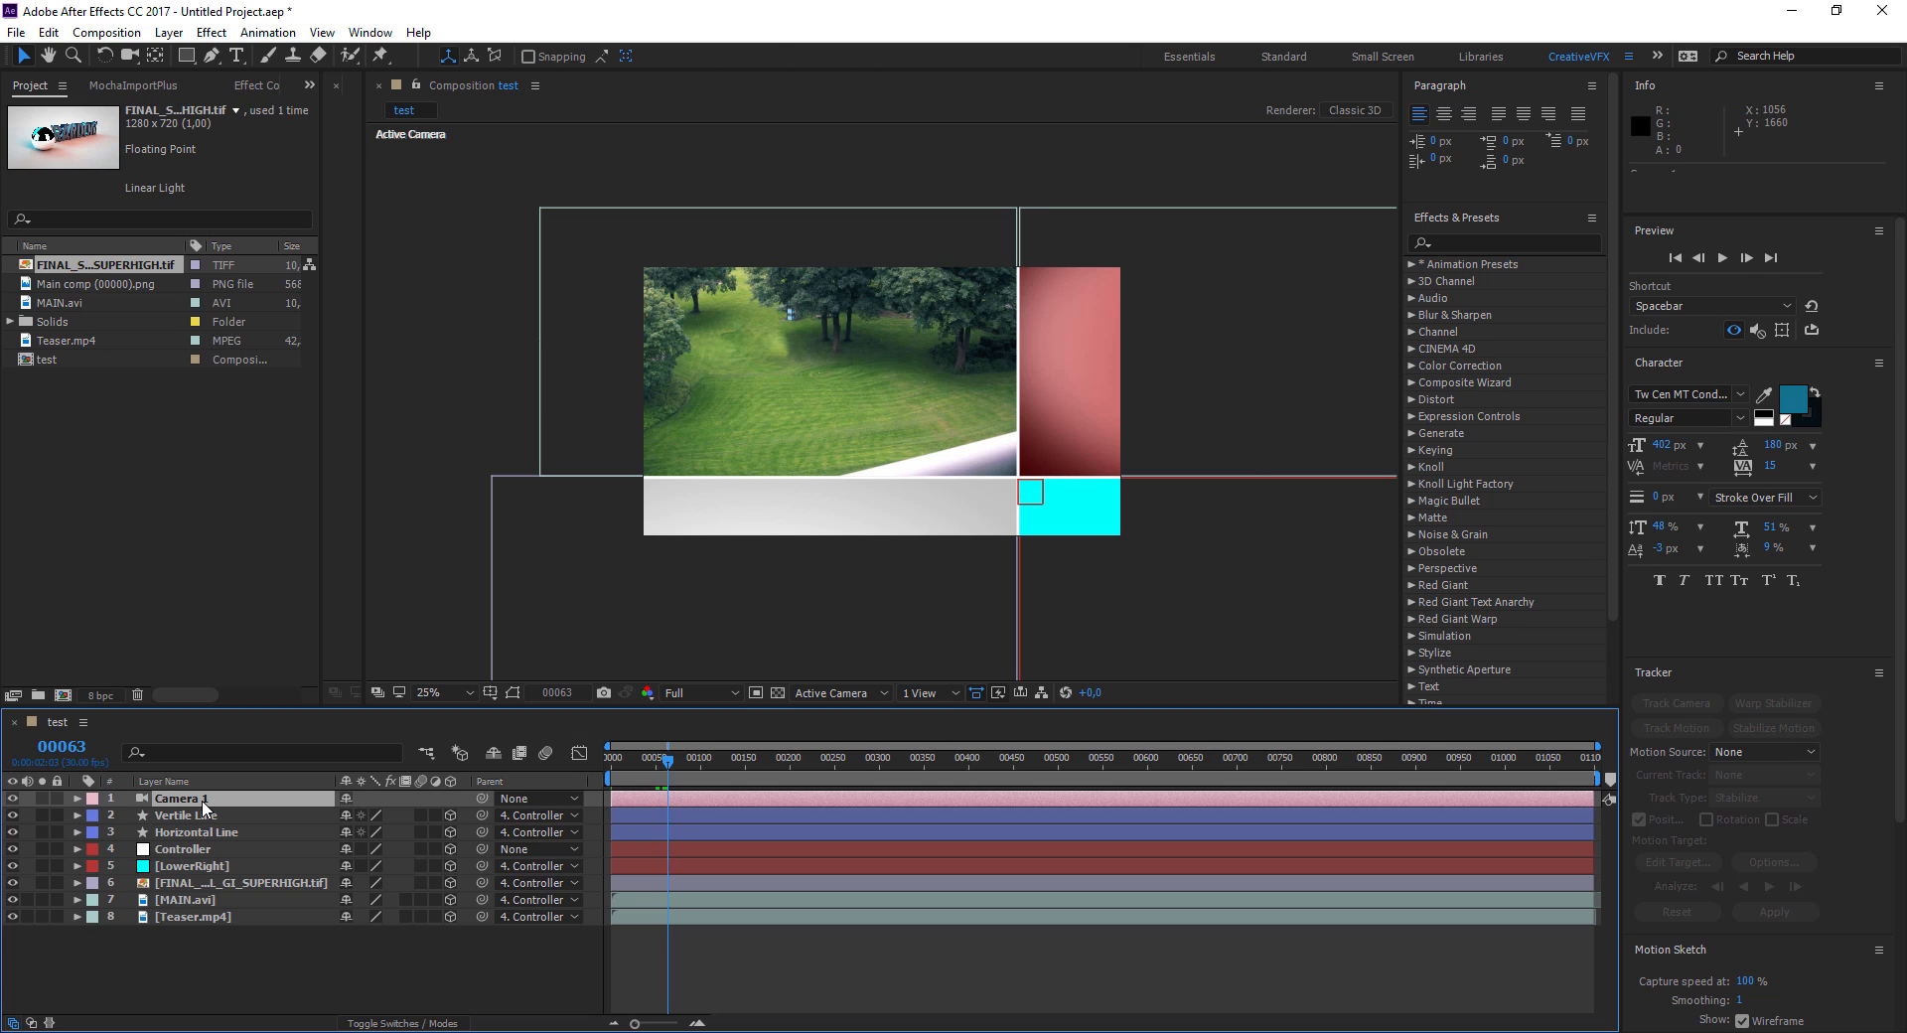
key(a)
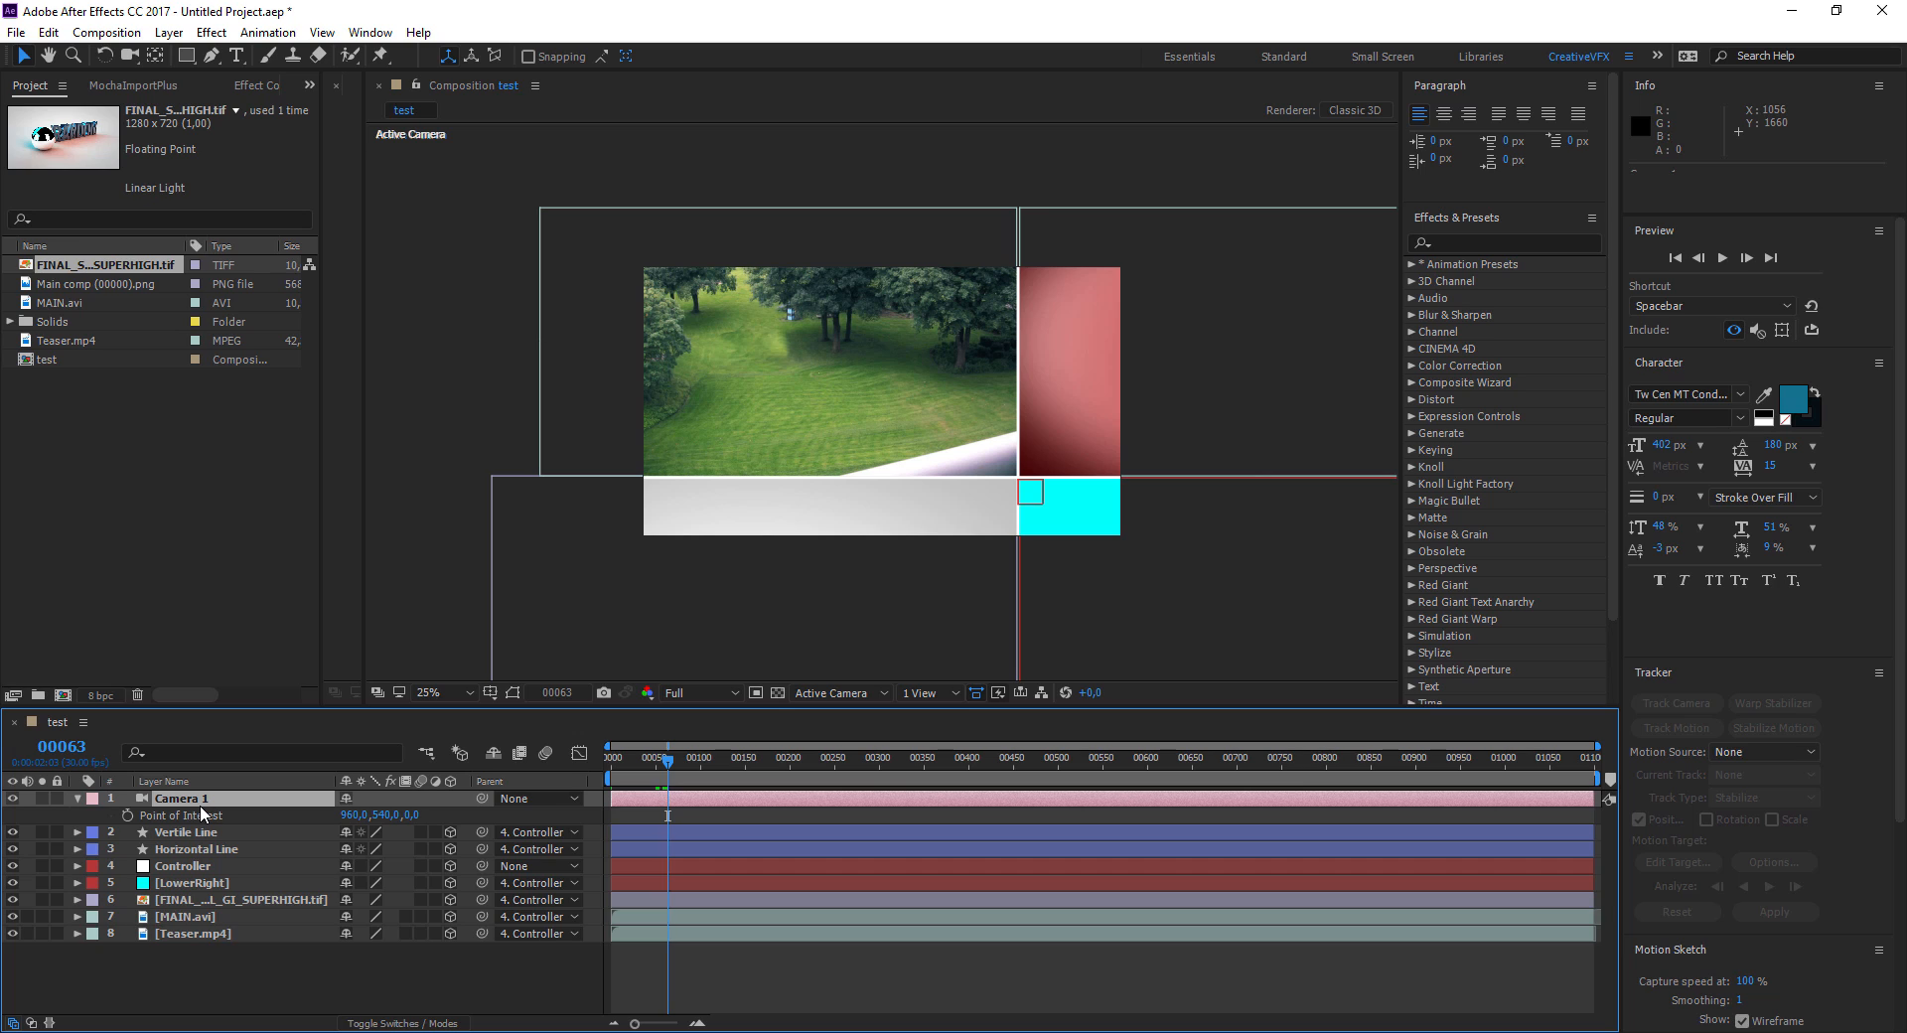
key(shift+p)
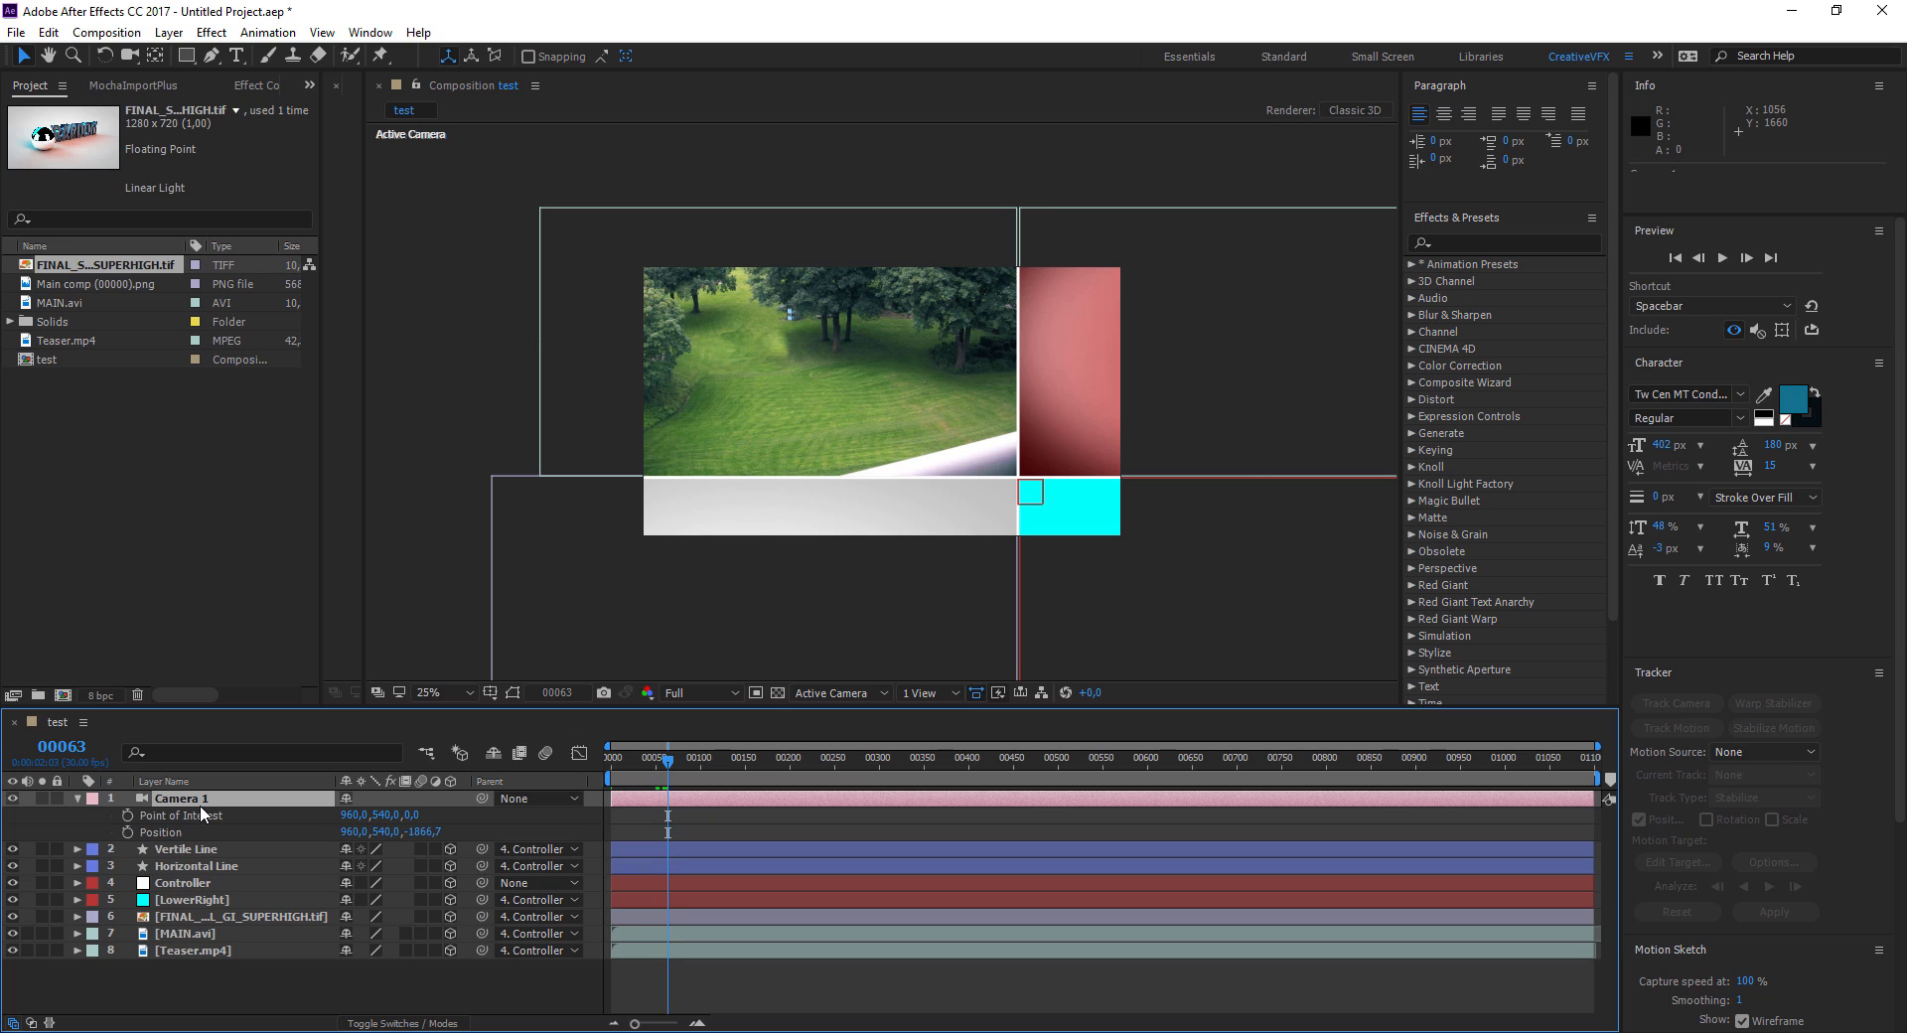
alt+click(128, 814)
text(wiggle()
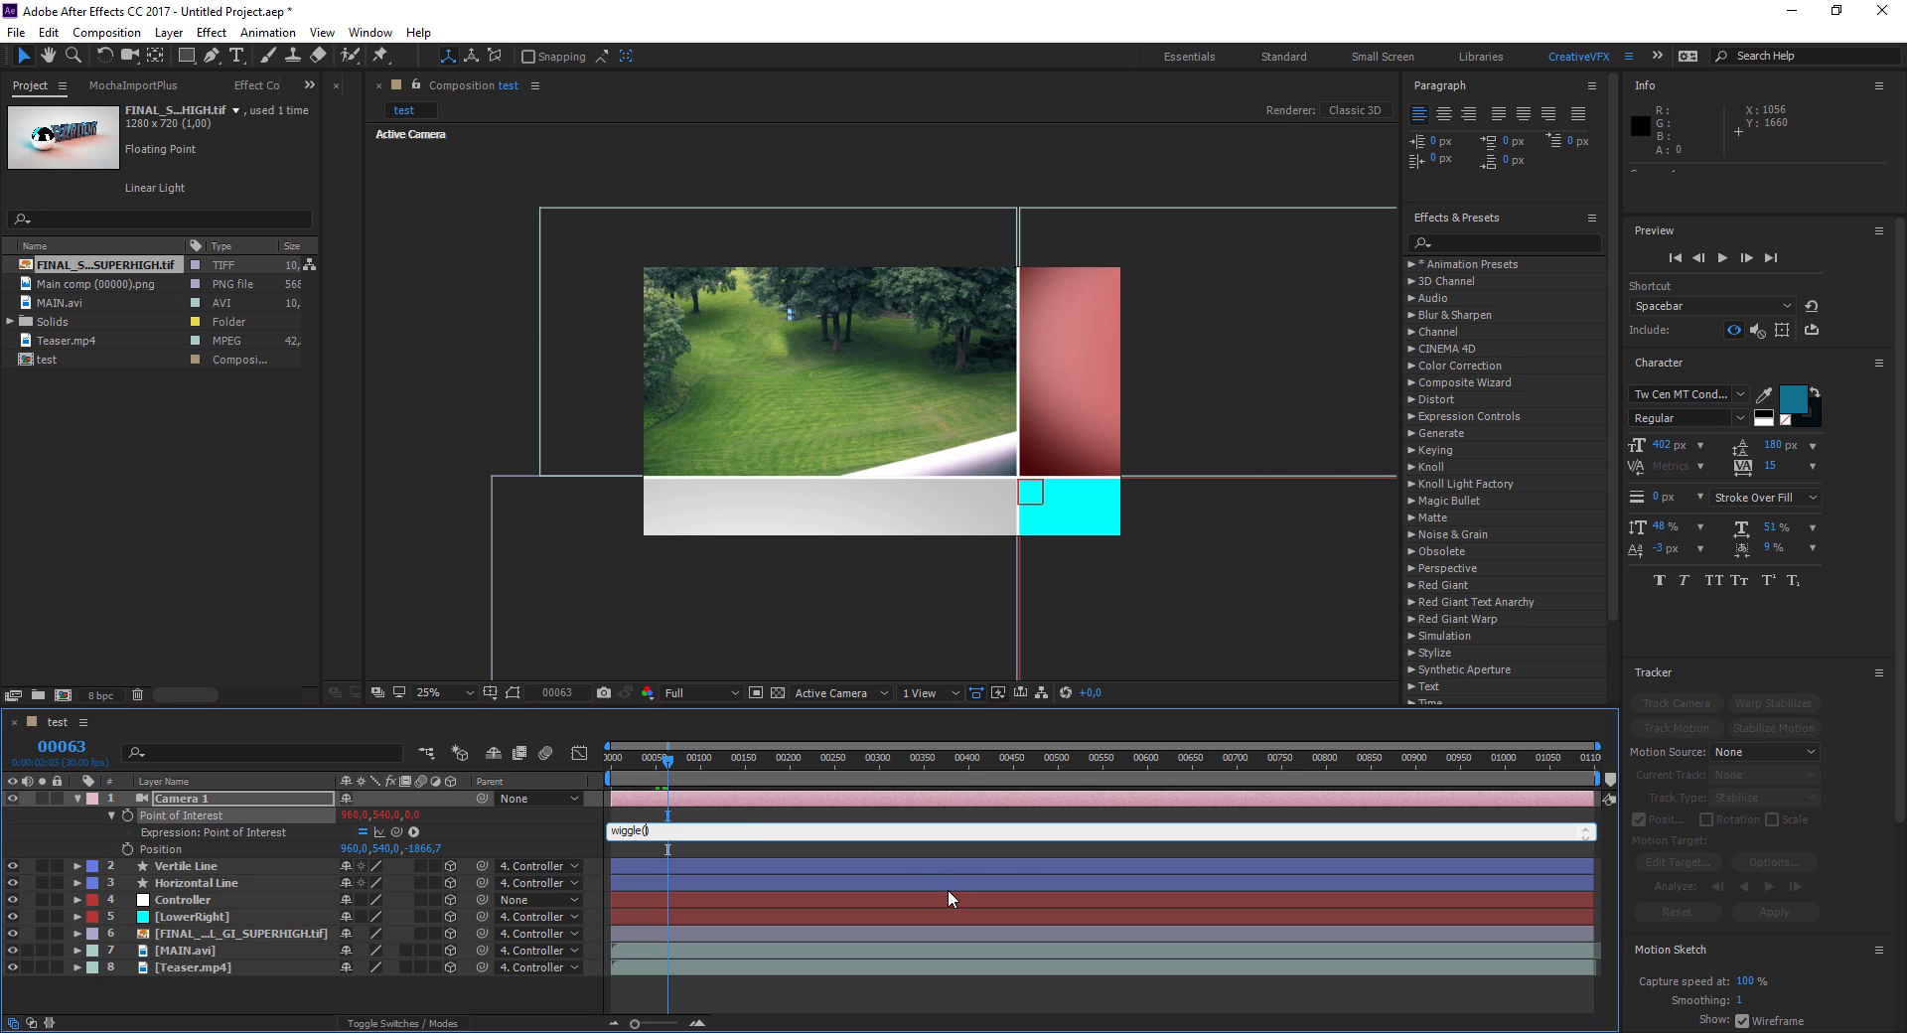
text()0.5,45)
key(KP_Enter)
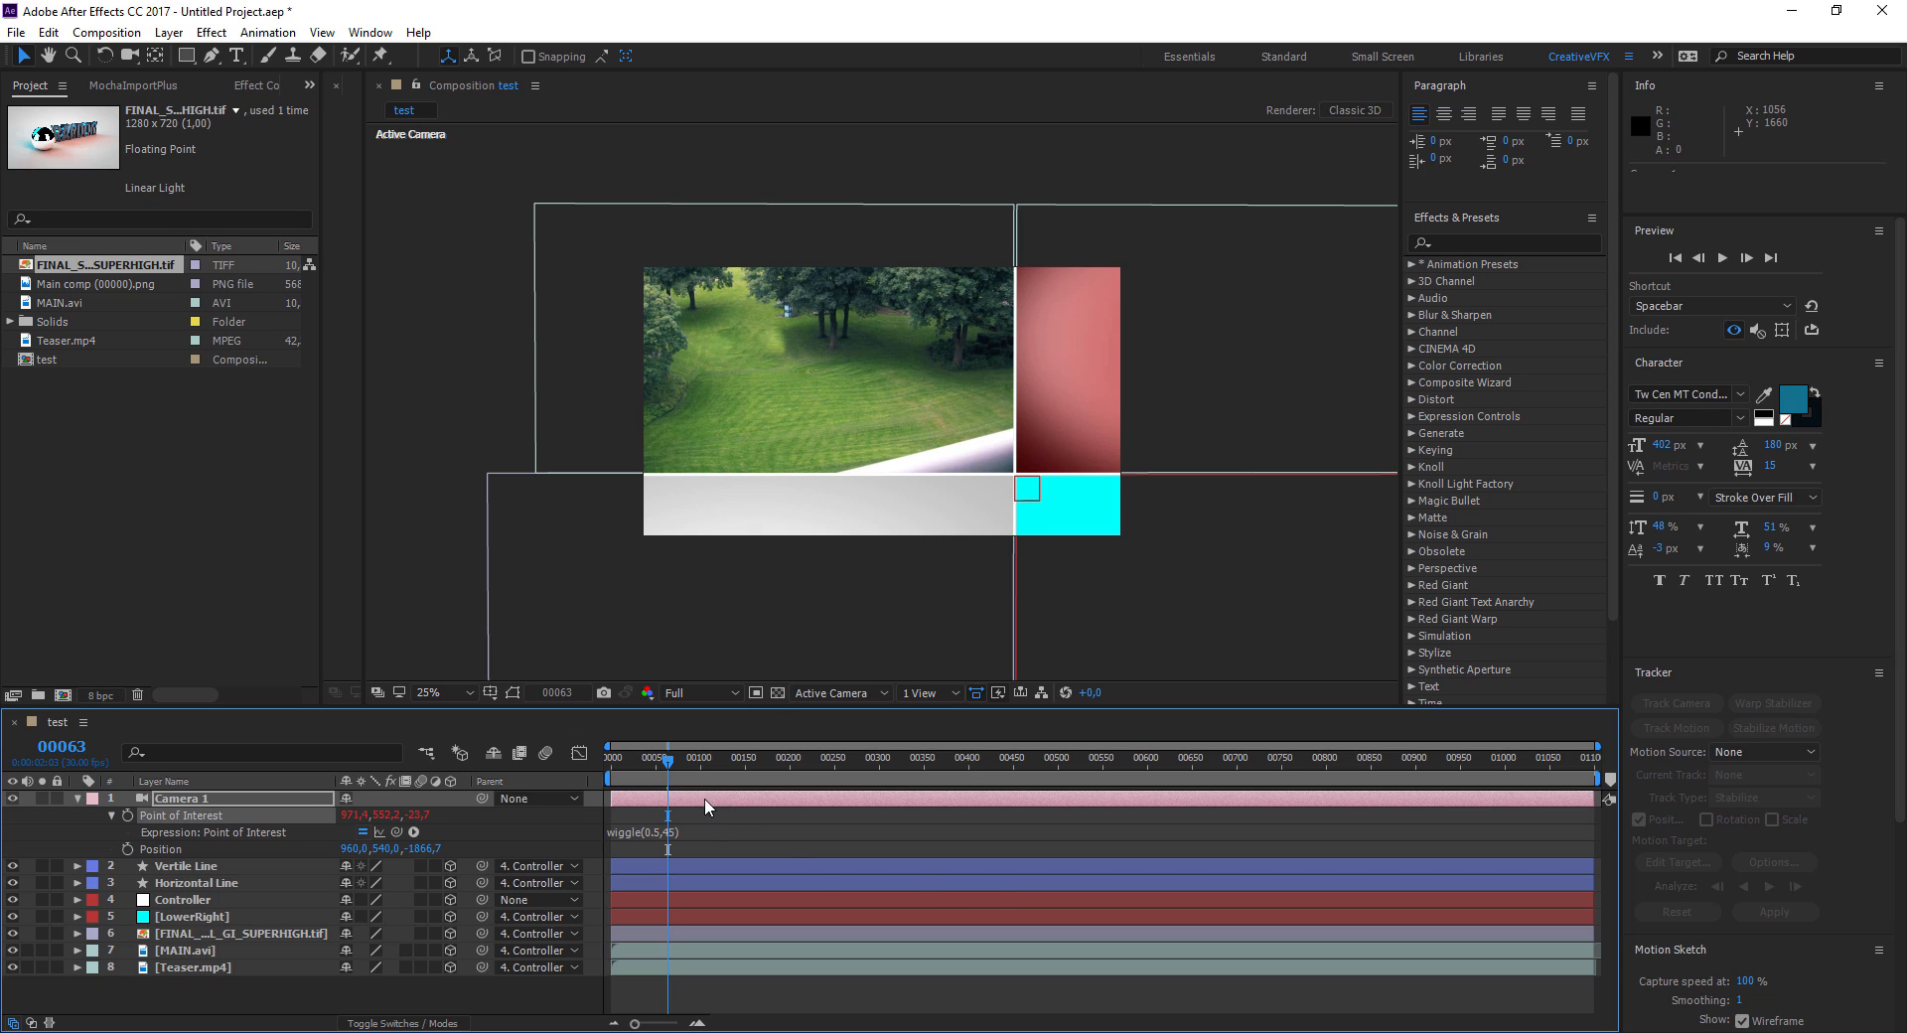
Change the camera's Point of Interest expression to wiggle(0.5,60) and preview the composition from frame 0
key(space)
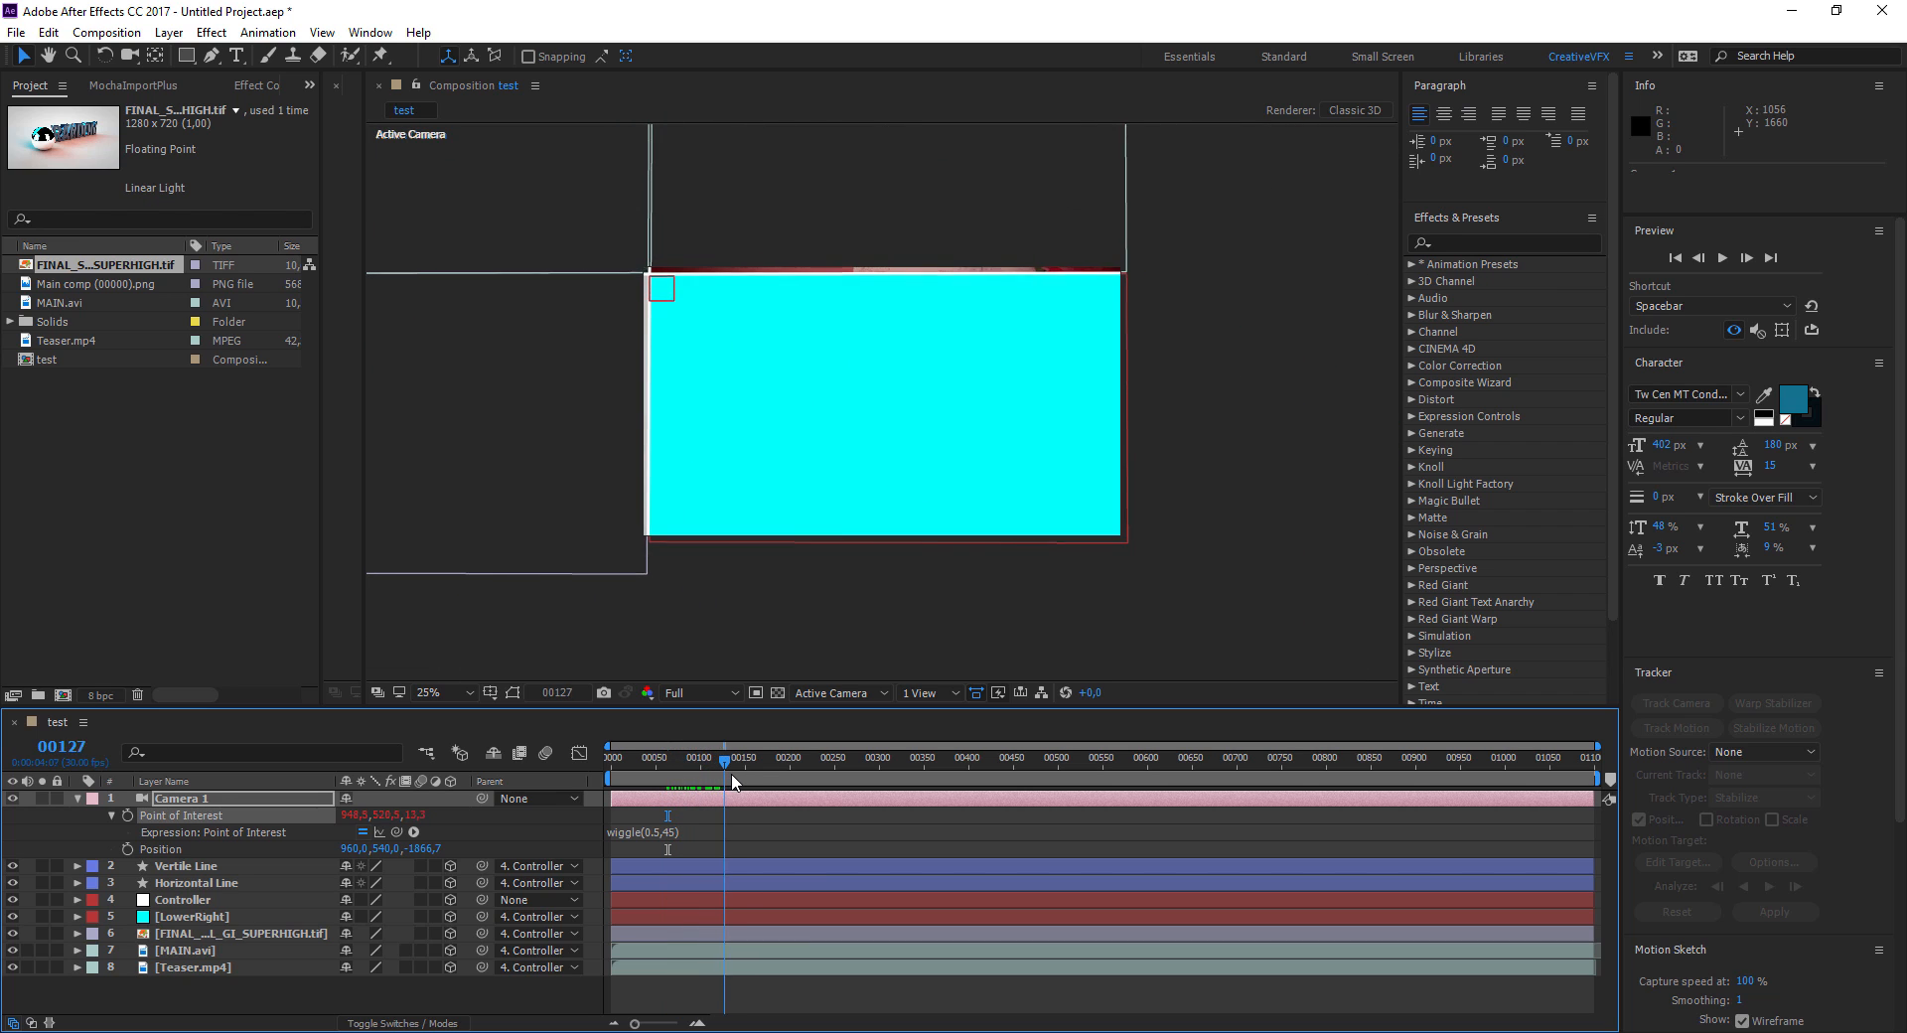
drag(732, 783, 665, 785)
click(673, 831)
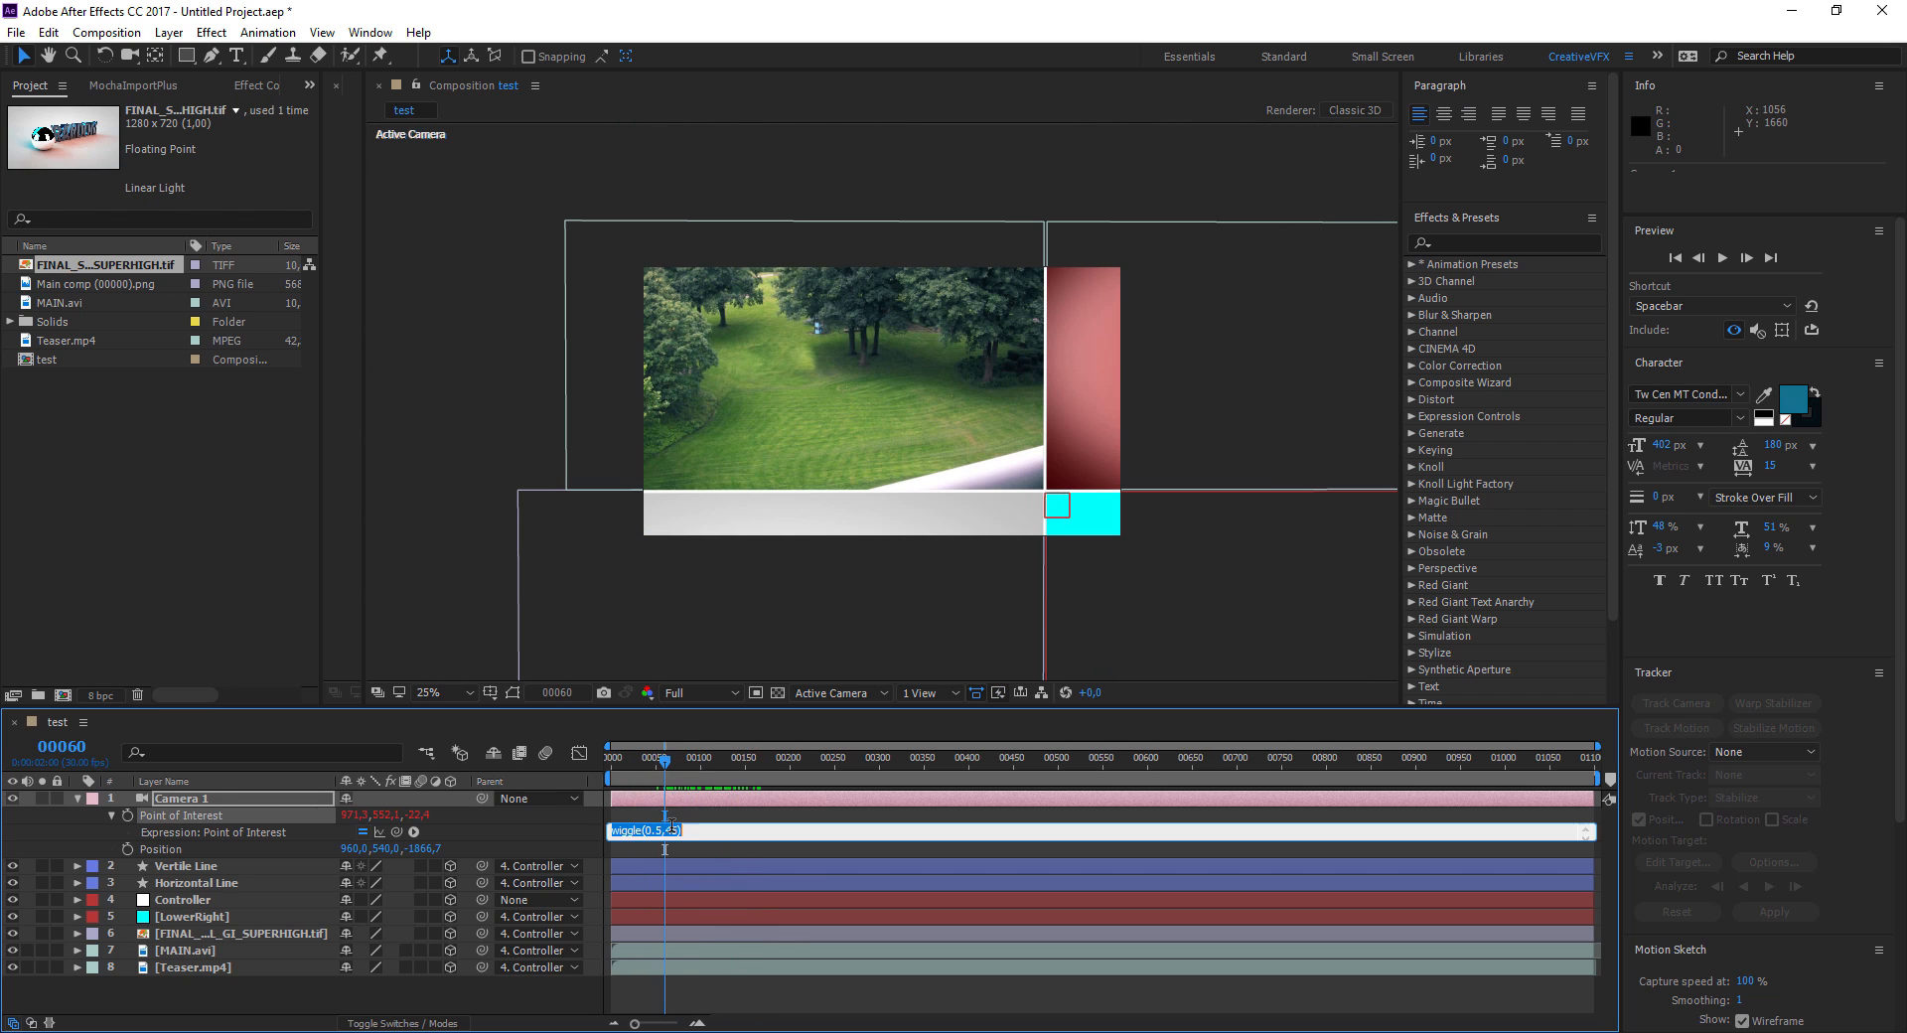
click(671, 830)
text(60)
key(KP_Enter)
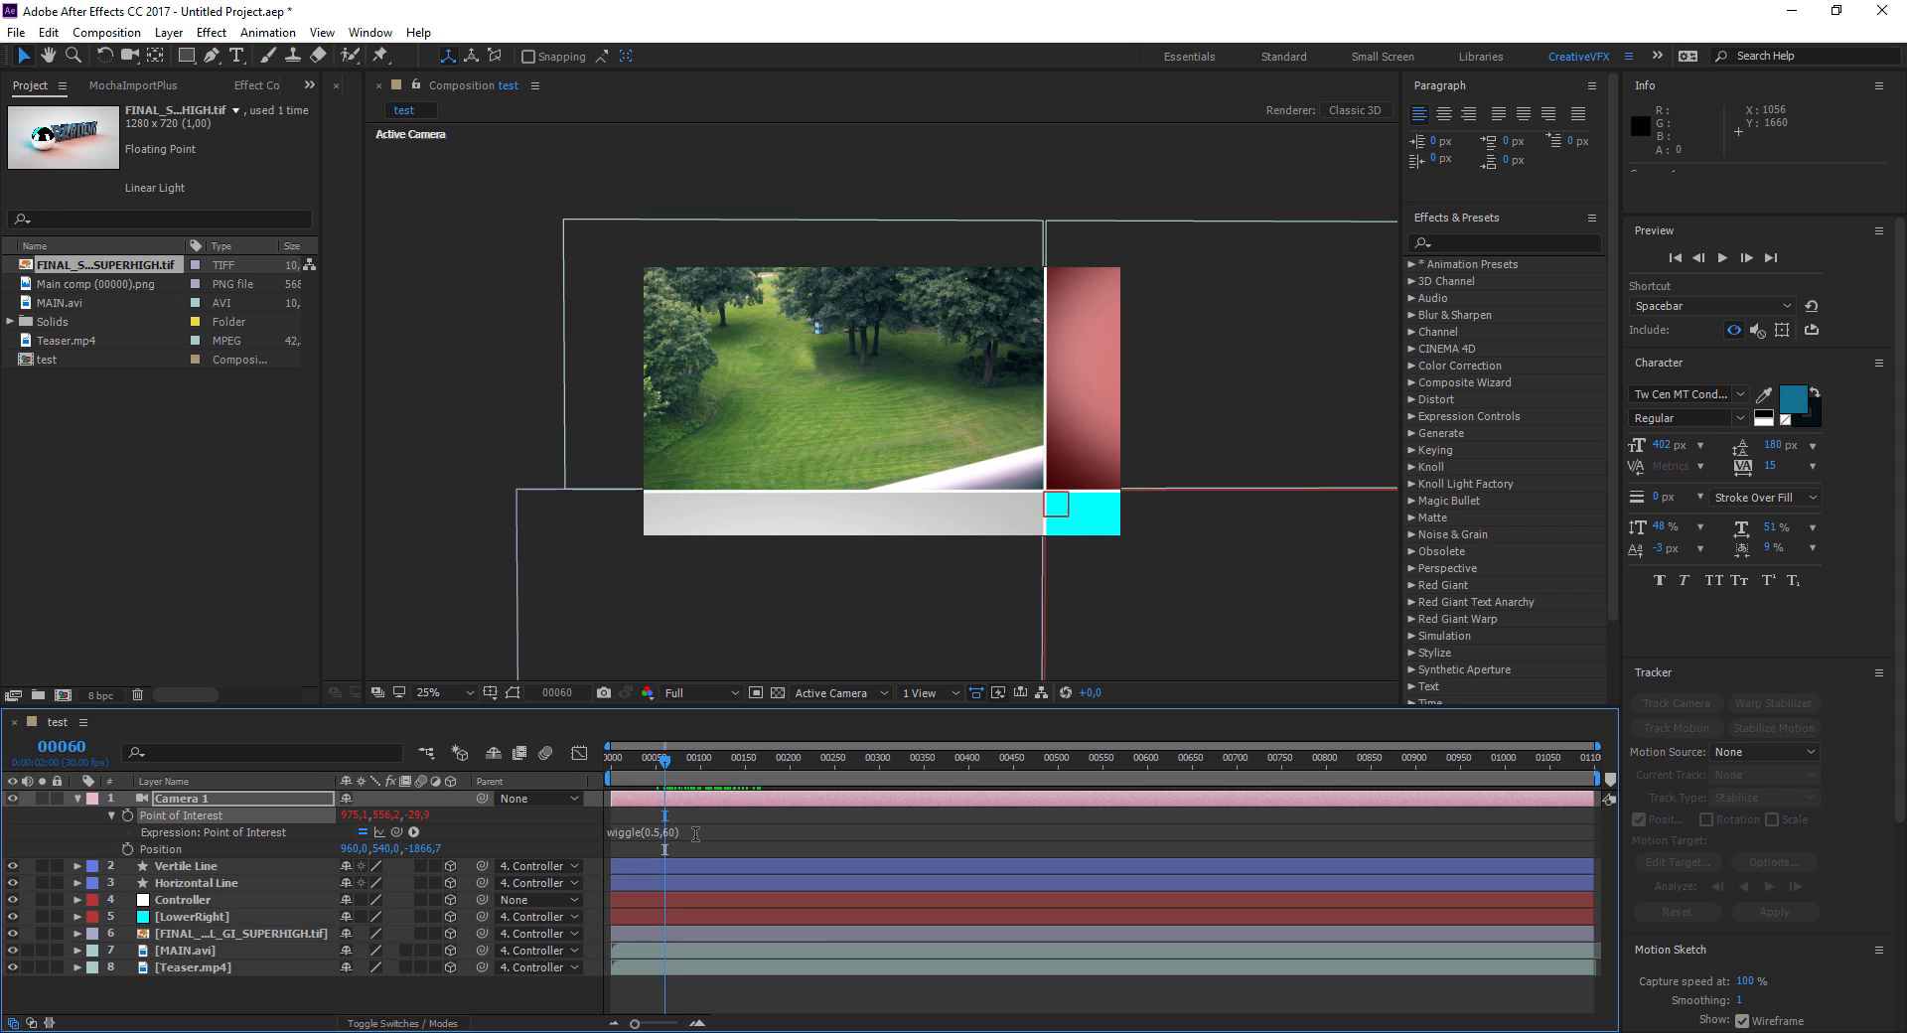
key(Home)
key(space)
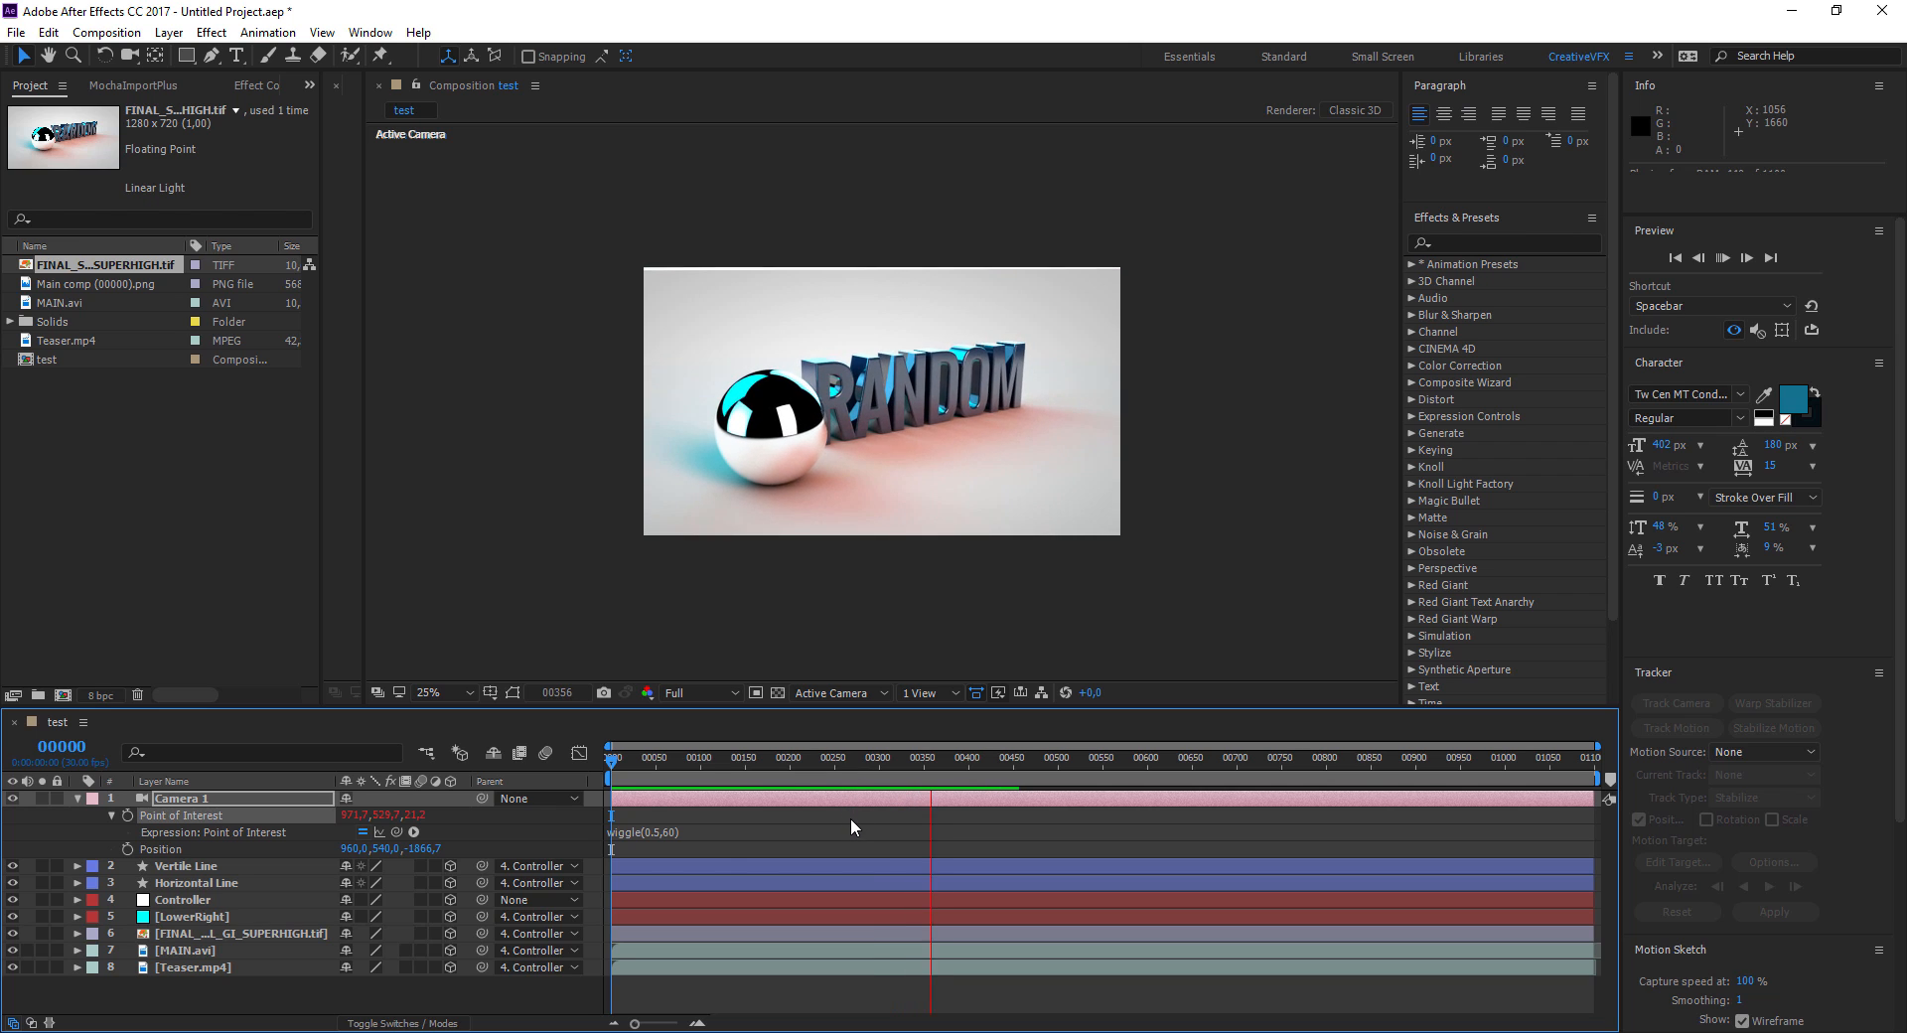
Try orbiting the camera at frame 199 to position 706.3, 1812.4, -1342.1 and scrub through the tilted animation
click(664, 760)
drag(665, 766, 789, 767)
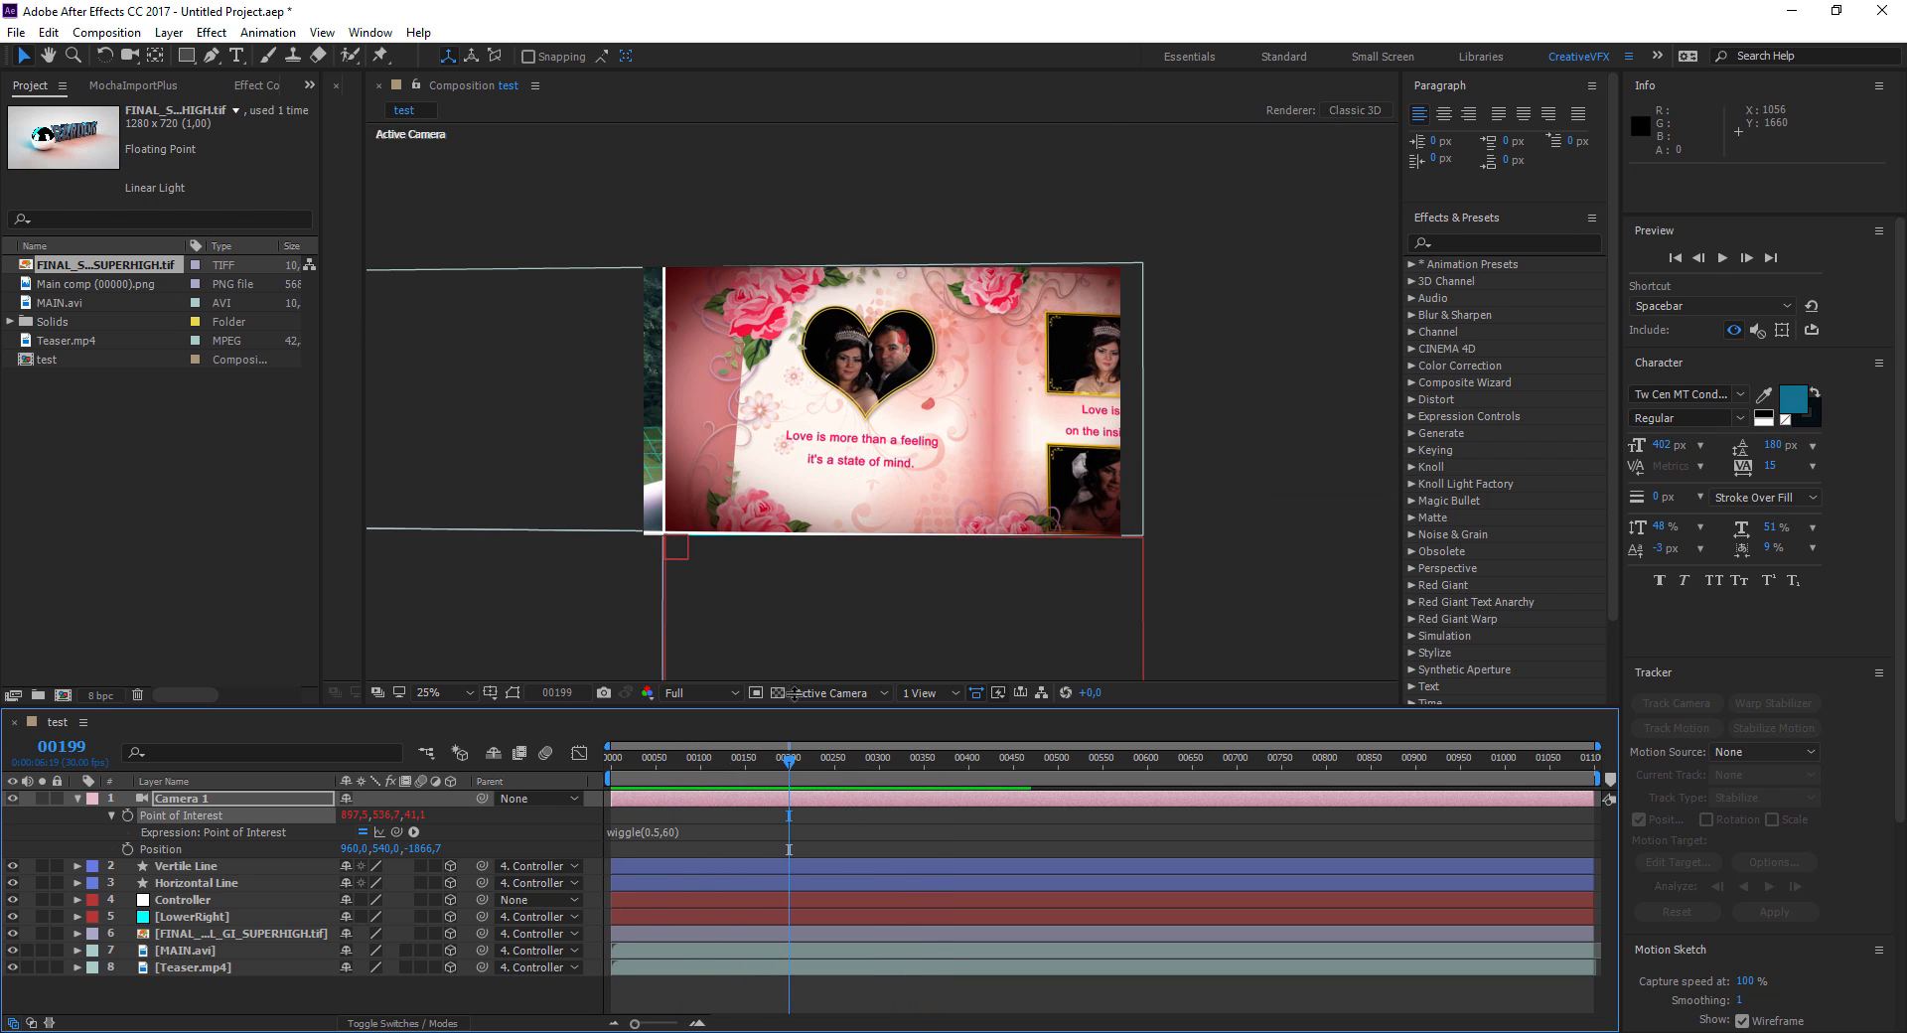
key(c)
key(c)
mouse_move(864, 435)
mouse_down()
mouse_move(791, 439)
mouse_move(815, 455)
mouse_move(899, 422)
mouse_move(875, 417)
mouse_up()
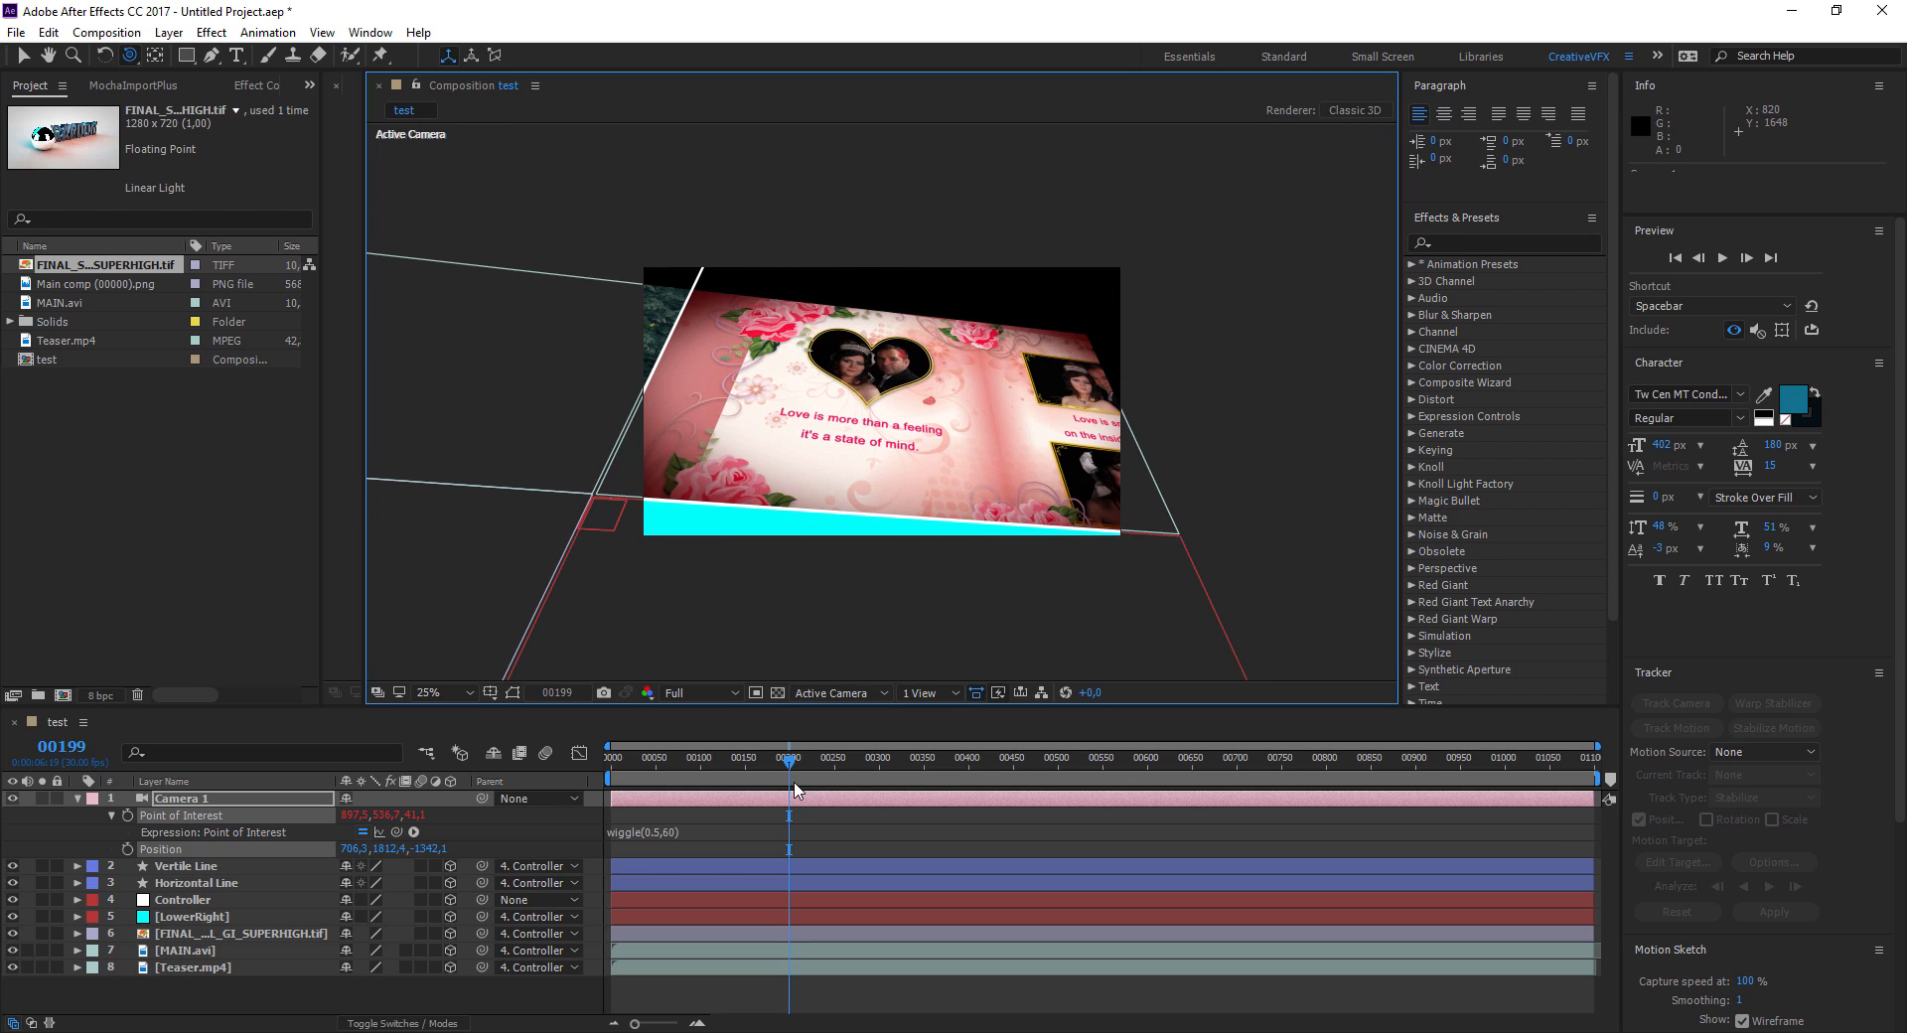
drag(789, 761, 717, 766)
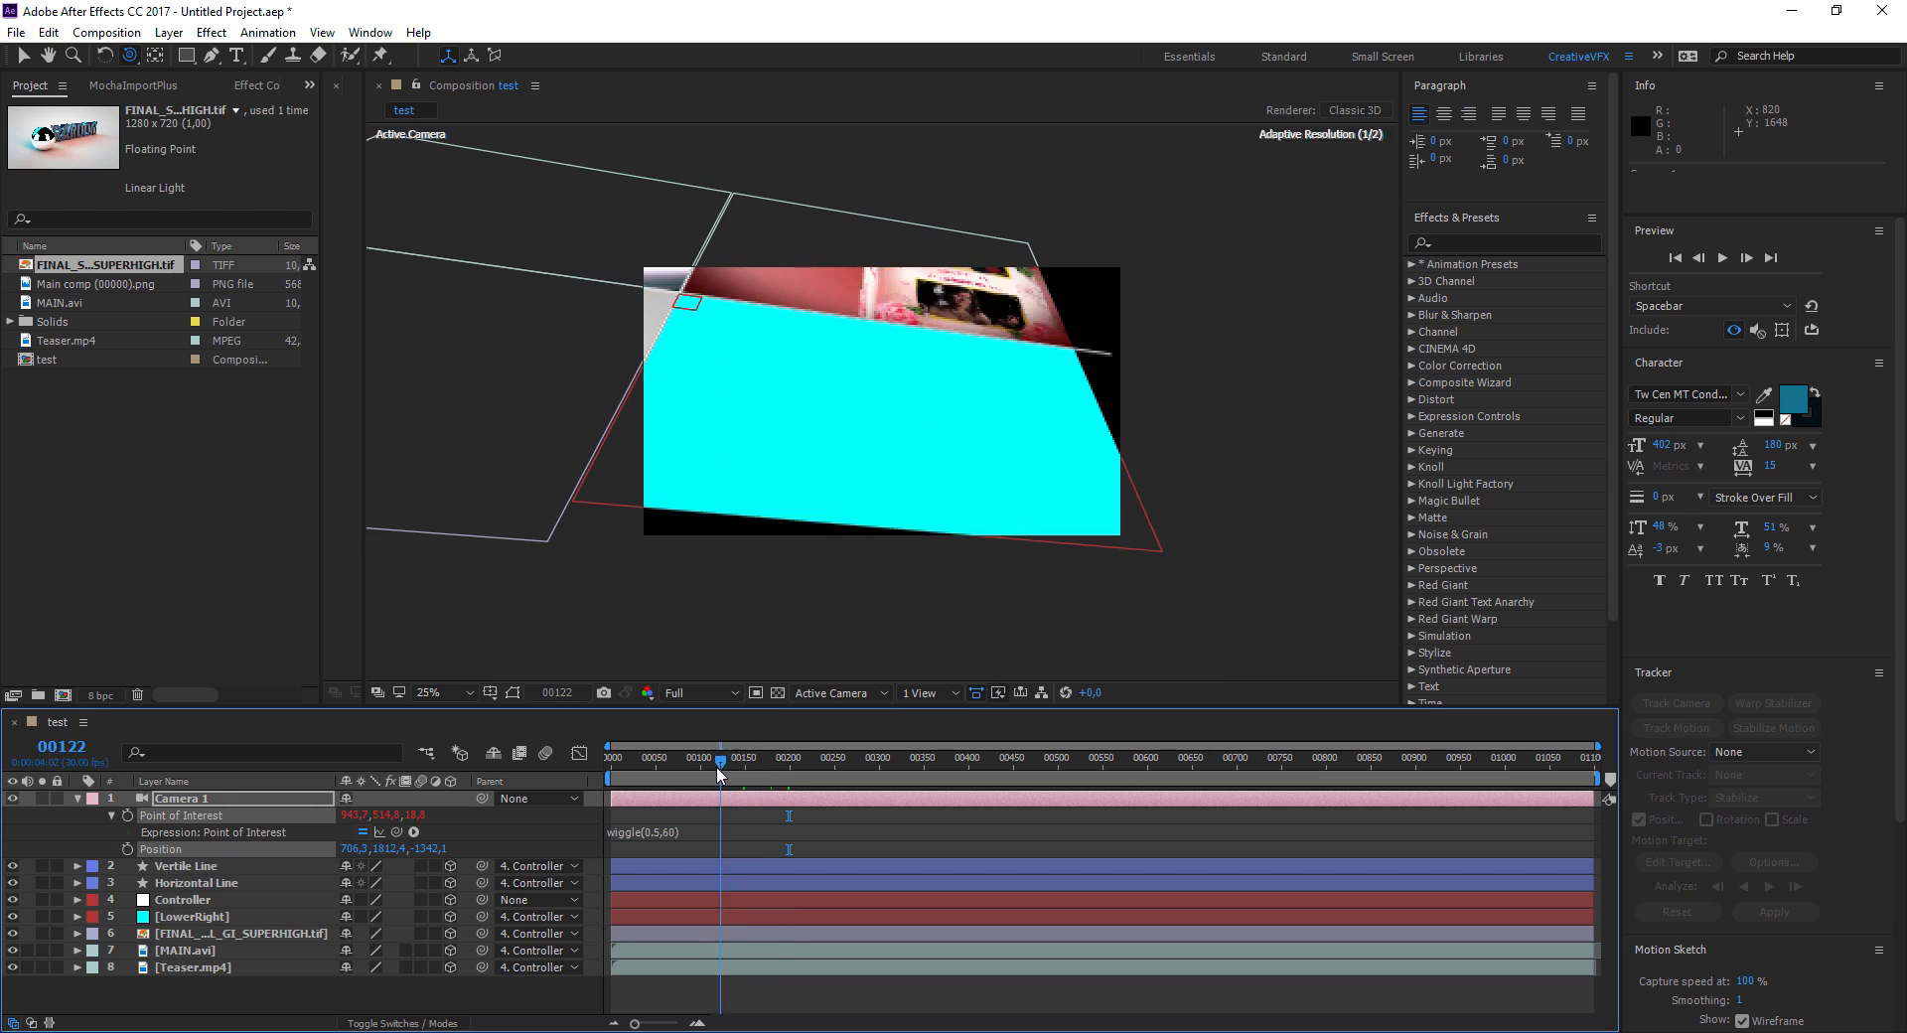
click(787, 761)
drag(788, 763, 608, 785)
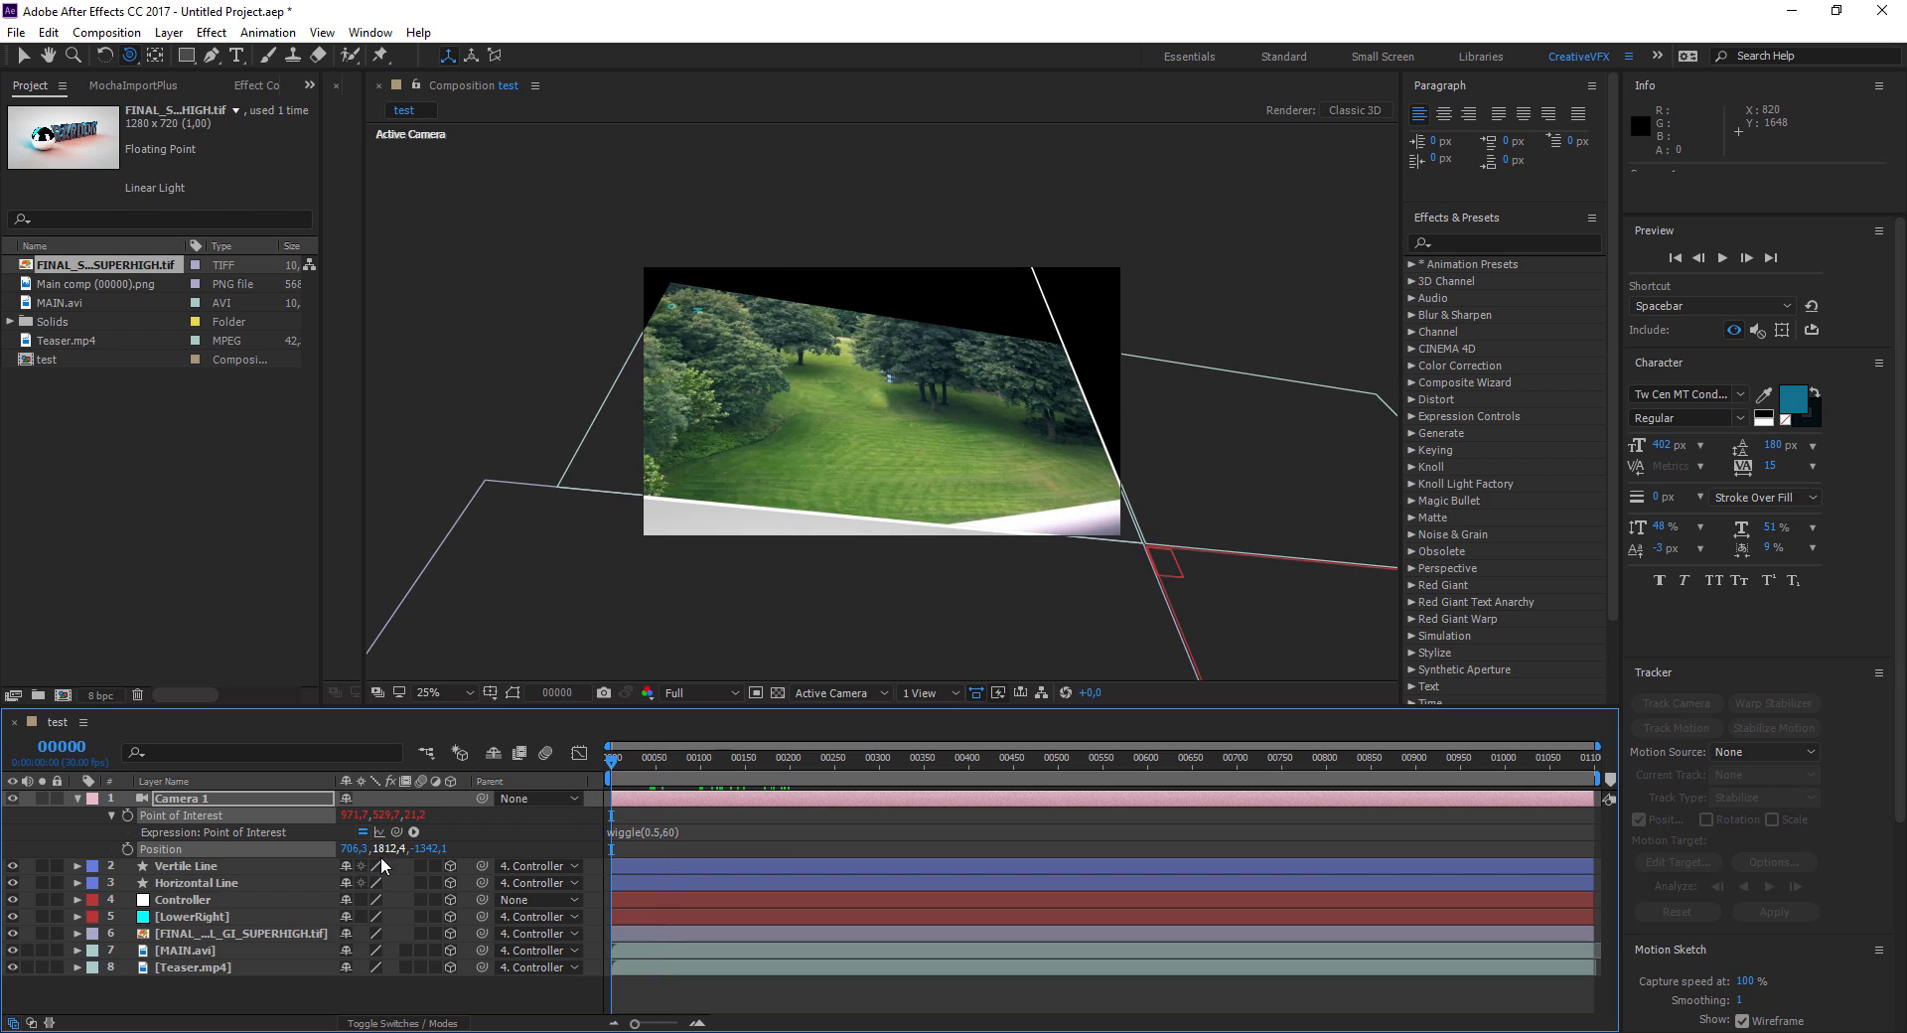
Expand Camera 1's properties and reset its Transform group
click(181, 801)
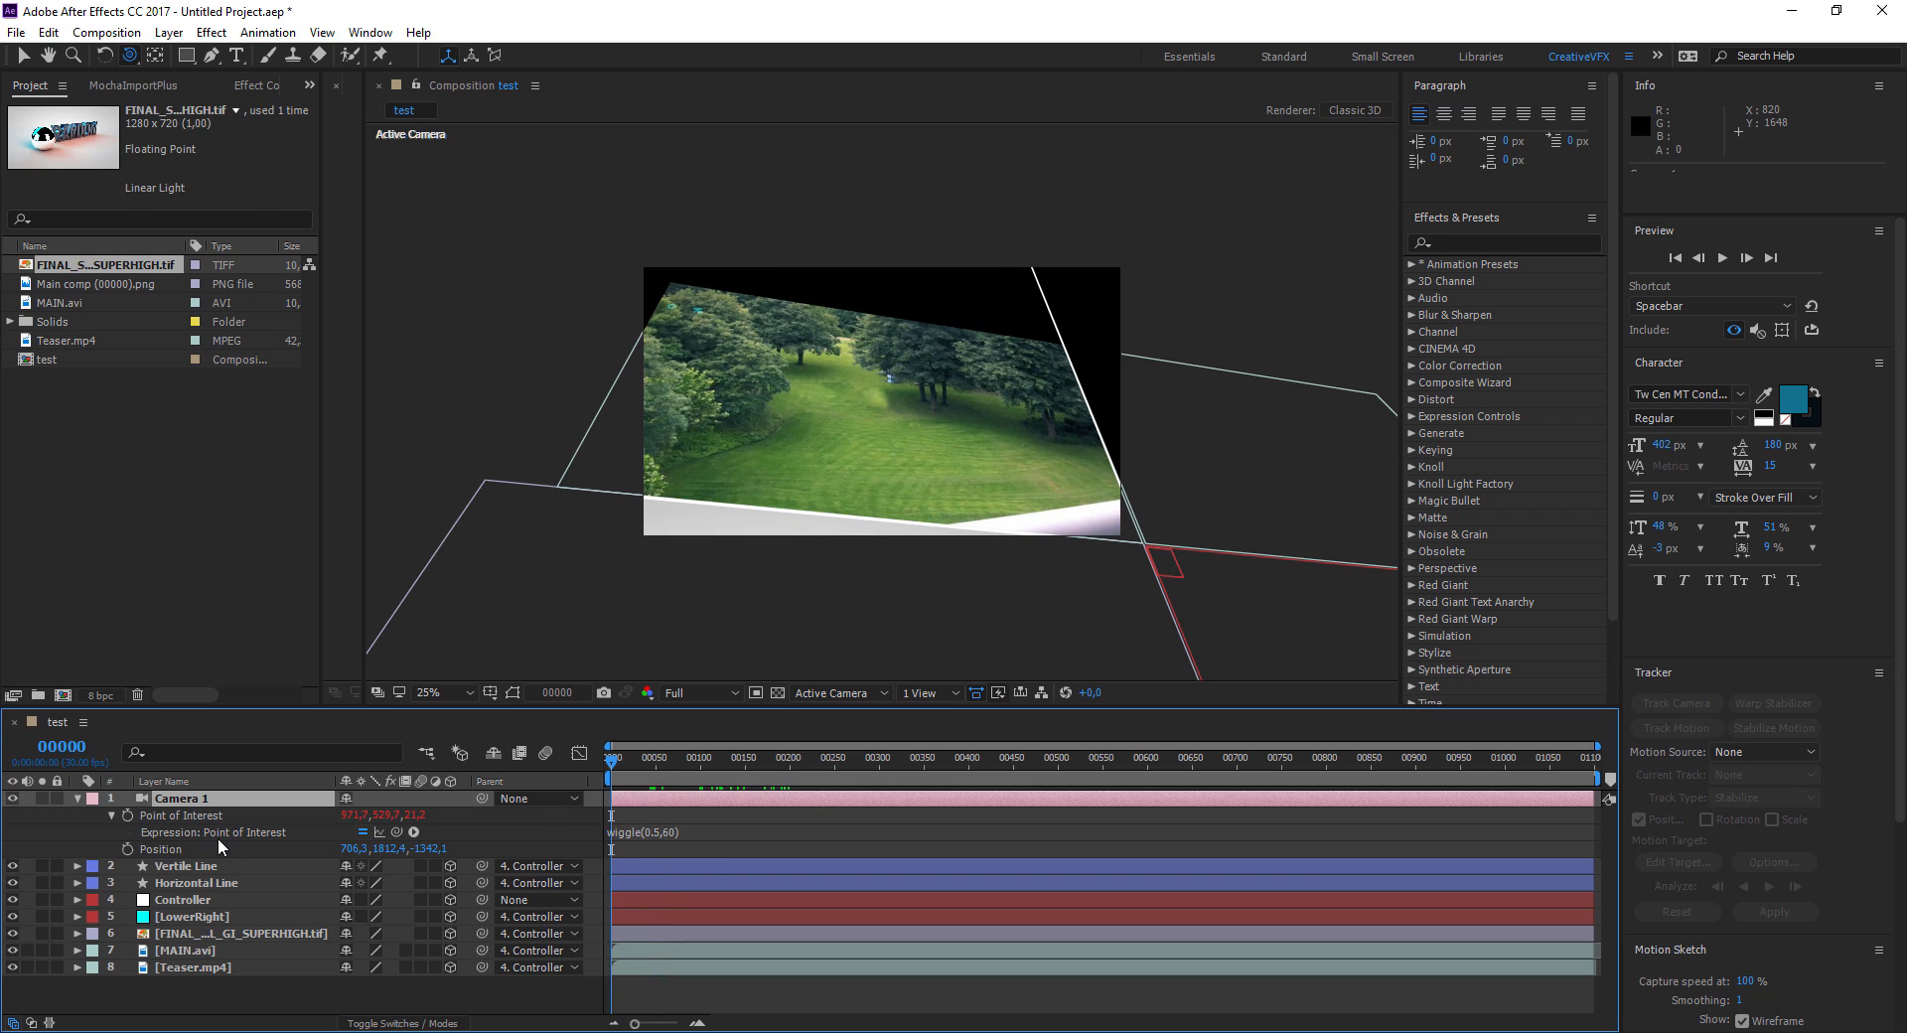
click(68, 799)
click(80, 800)
click(80, 801)
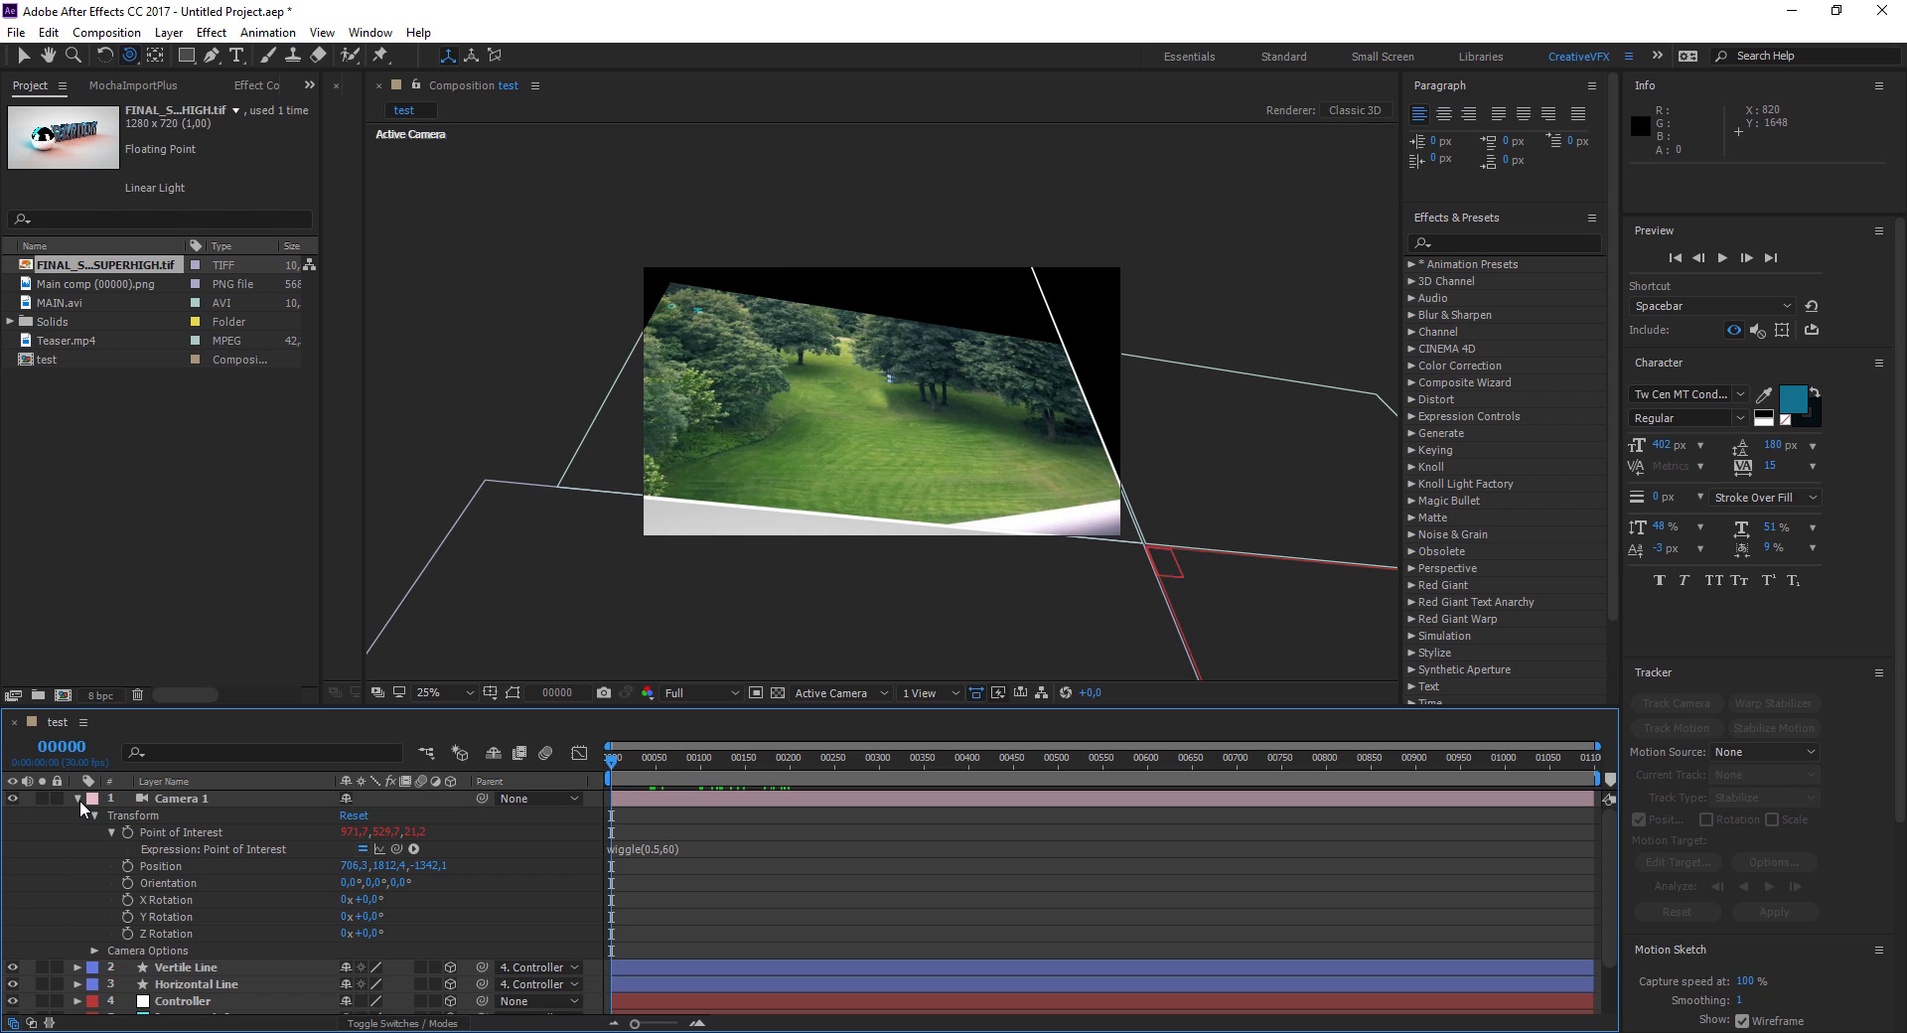
click(359, 813)
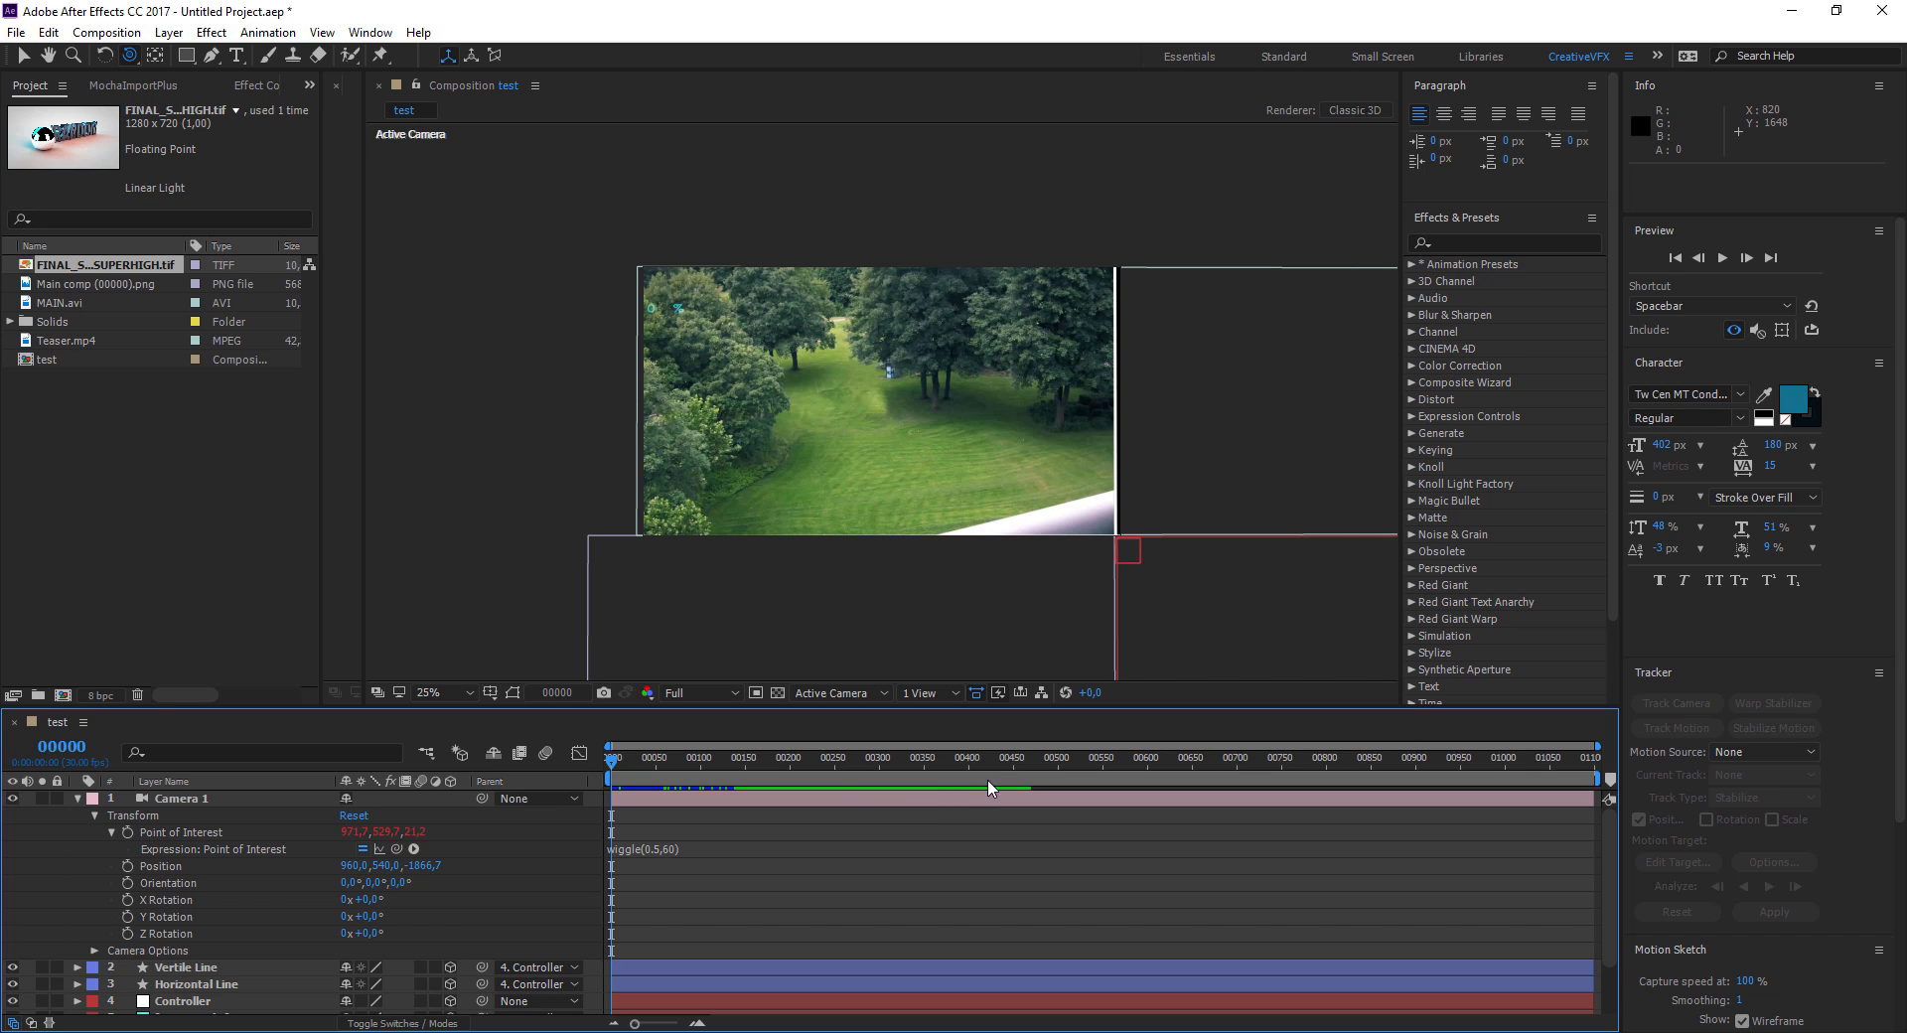